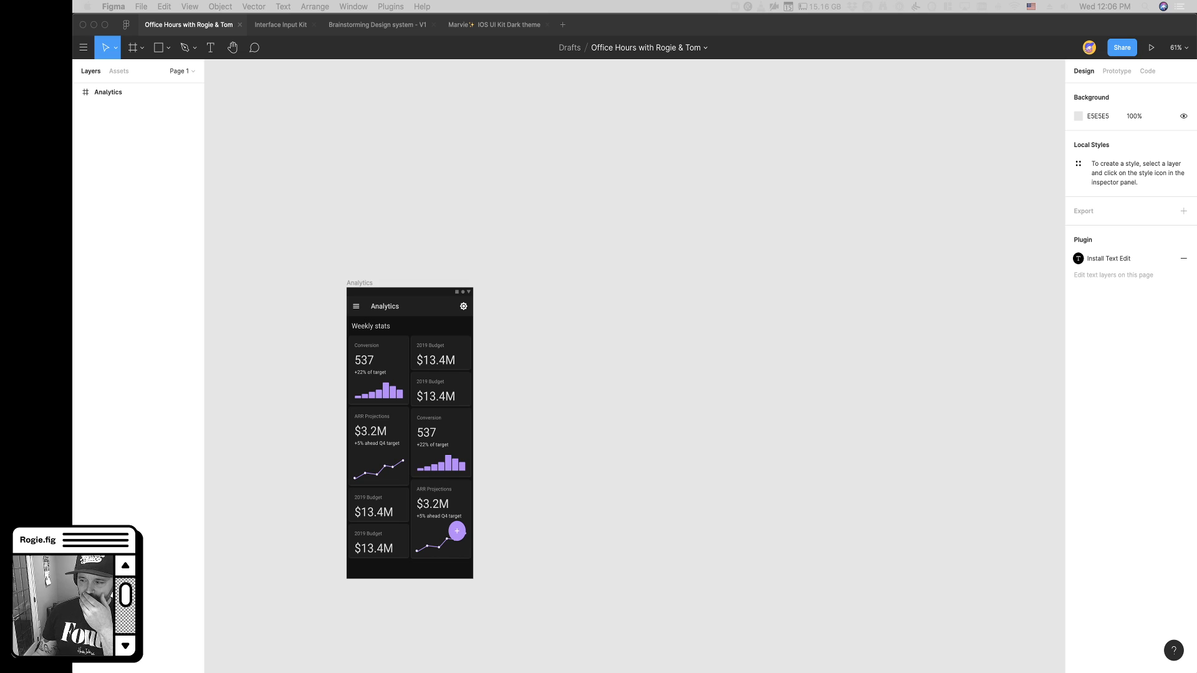
{"action": "left_click", "coordinate": [716, 488]}
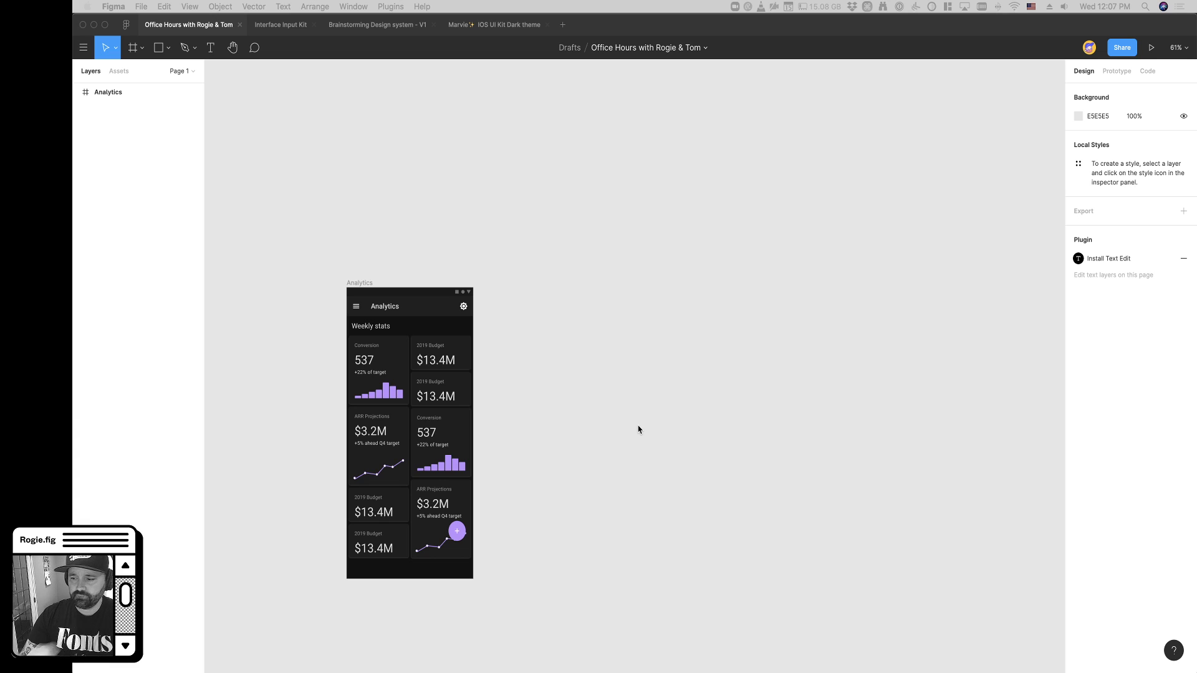
{"action": "key", "text": "shift+h"}
{"action": "key", "text": "shift+w"}
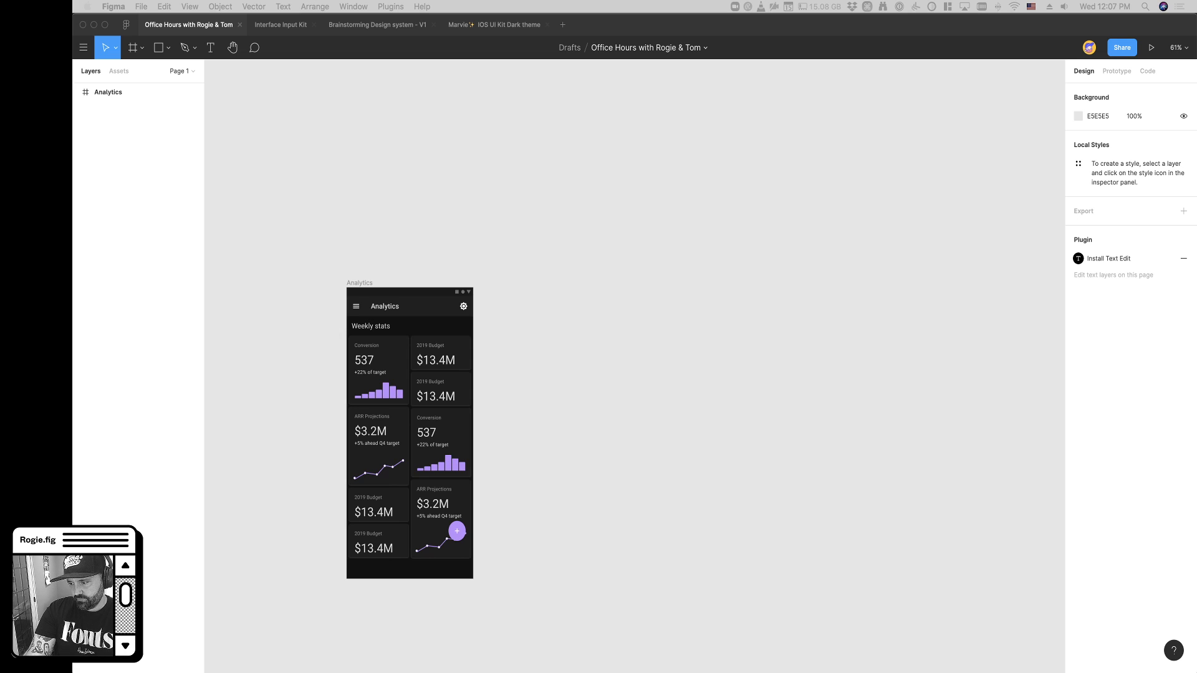
{"action": "key", "text": "shift+h"}
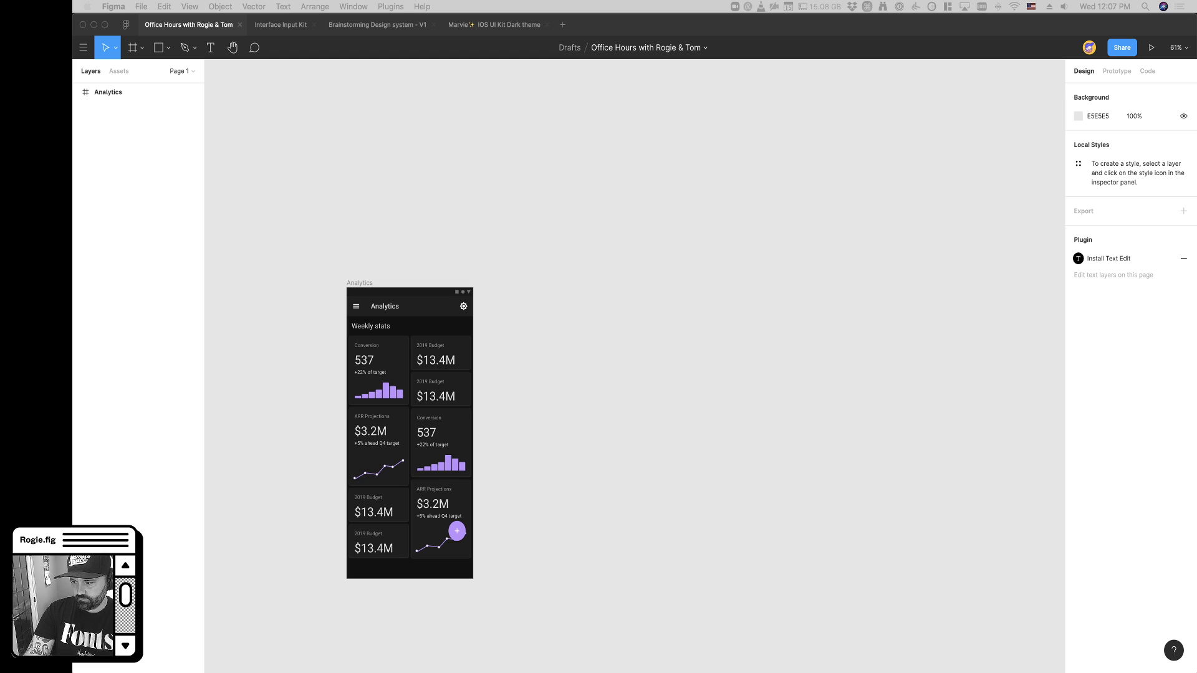
{"action": "key", "text": "shift+d"}
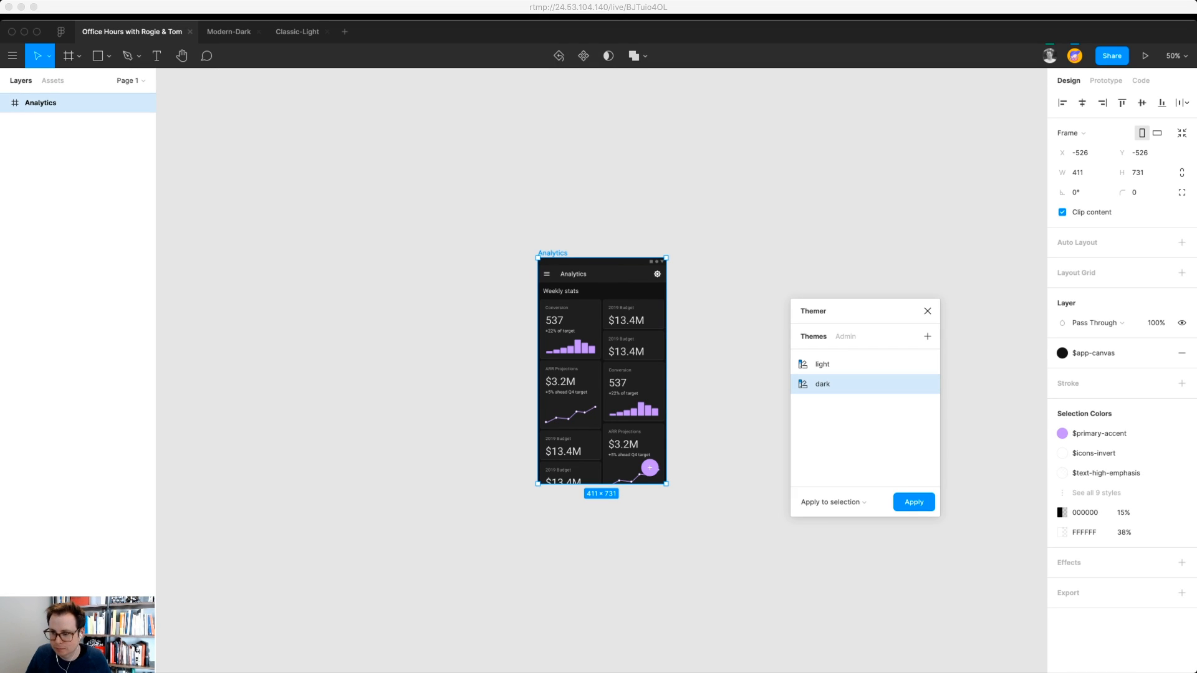
Draw a square about 78 × 78 px above the Analytics frame's upper corner, moving the Themer plugin window aside
{"action": "key", "text": "Escape"}
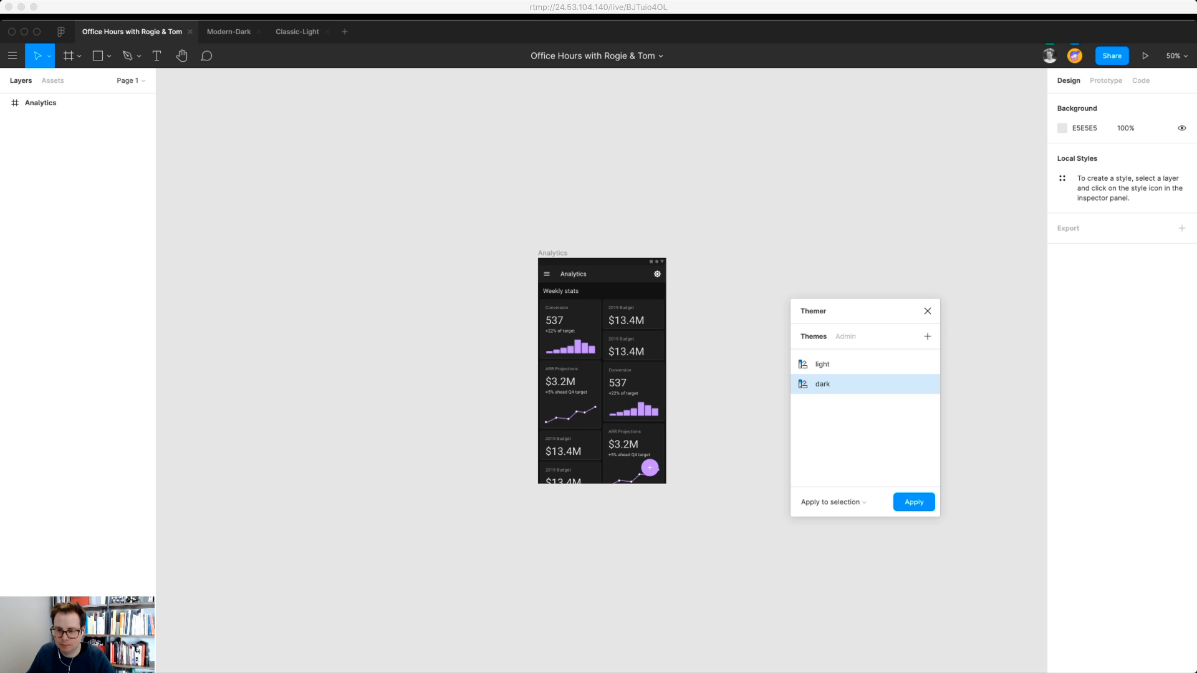
{"action": "left_click_drag", "start_coordinate": [865, 311], "coordinate": [872, 269]}
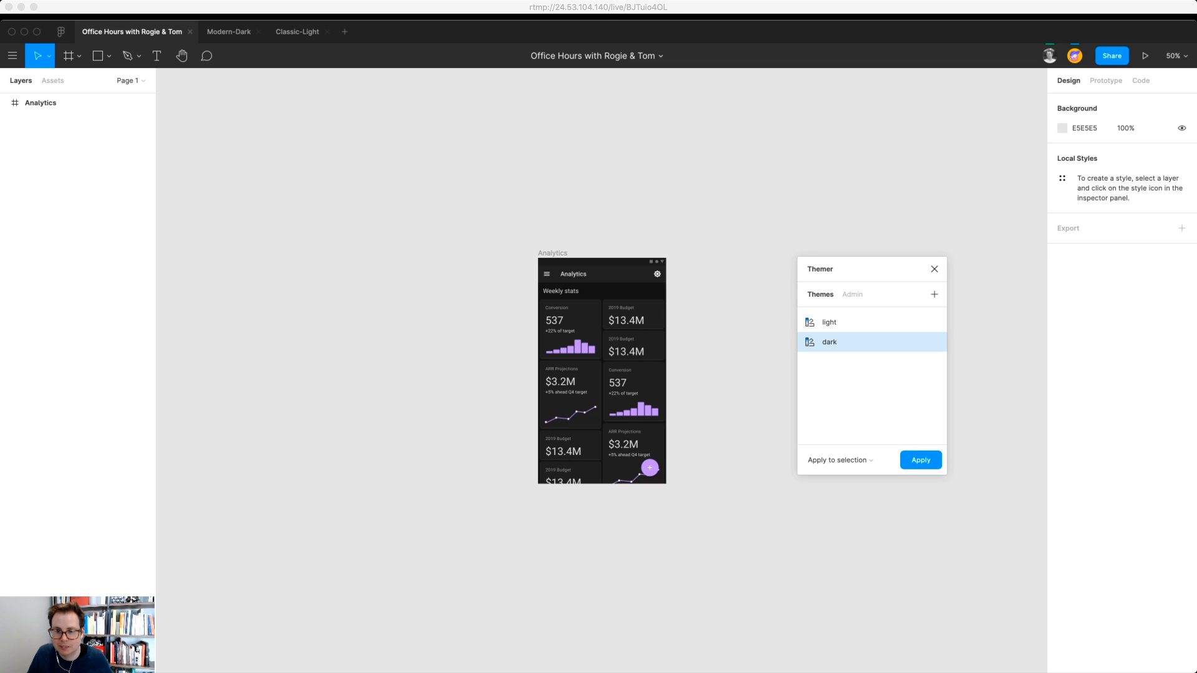
{"action": "key", "text": "r"}
{"action": "left_click_drag", "start_coordinate": [708, 172], "coordinate": [732, 197]}
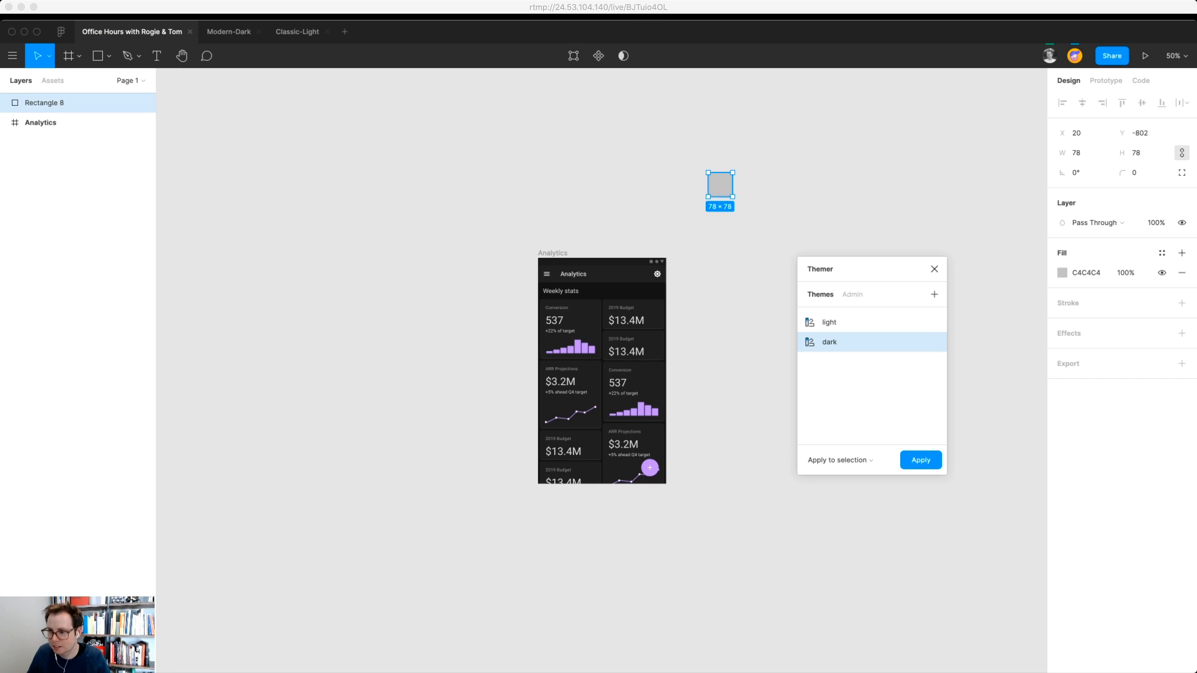
{"action": "left_click_drag", "start_coordinate": [866, 269], "coordinate": [916, 313]}
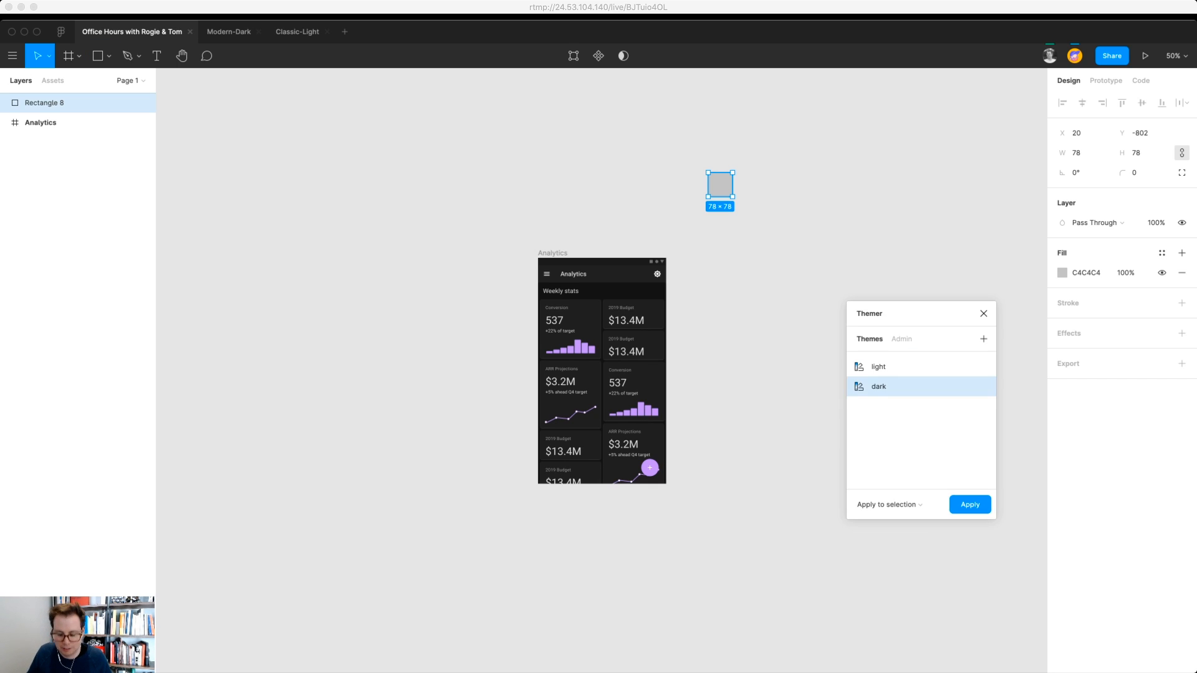
{"action": "key", "text": "Escape"}
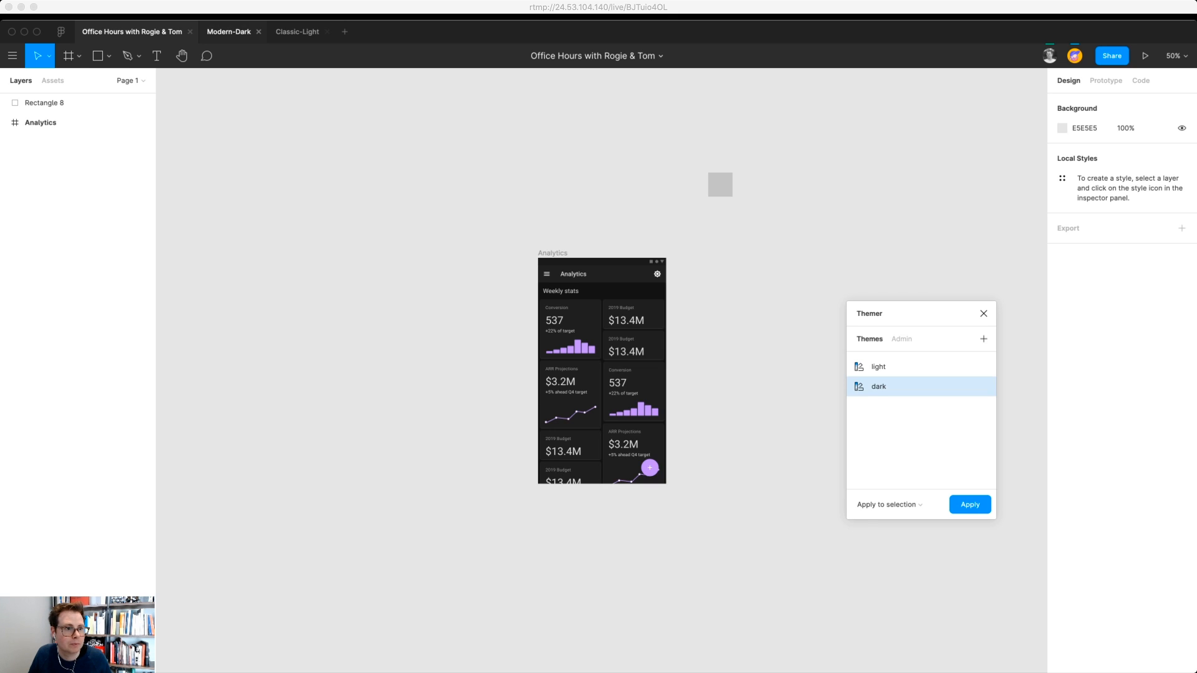
Search the Figma Community for "style references" and show the matching plugins
{"action": "left_click", "coordinate": [60, 31]}
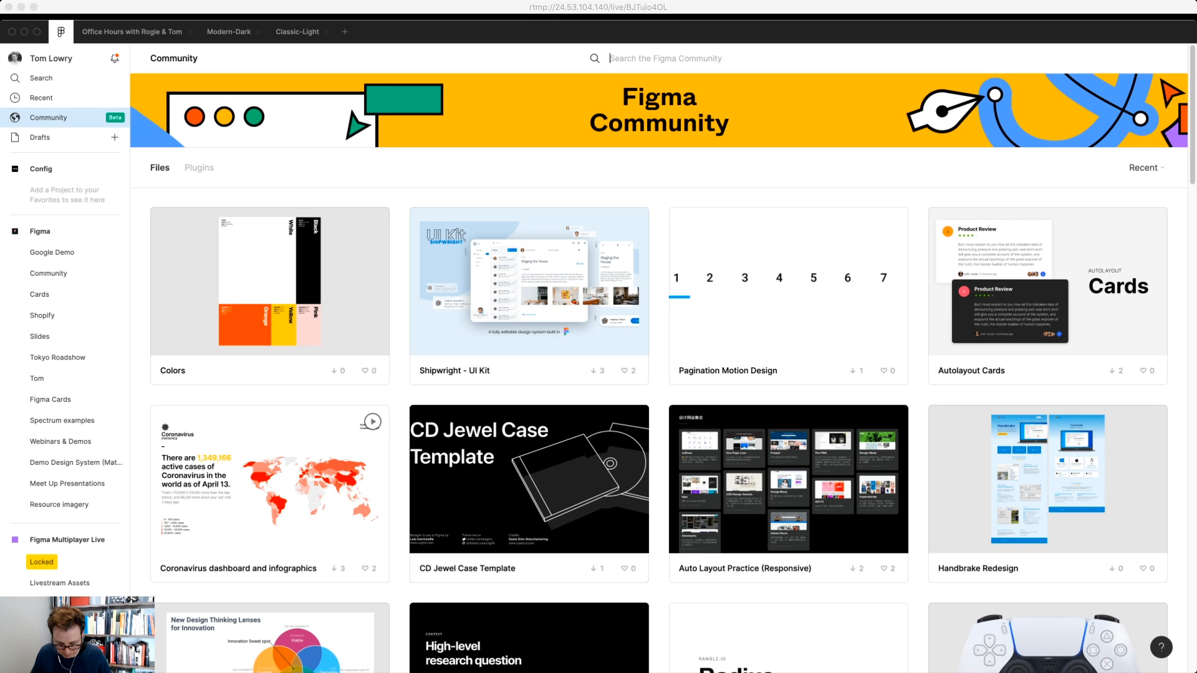
{"action": "type", "text": "style ref"}
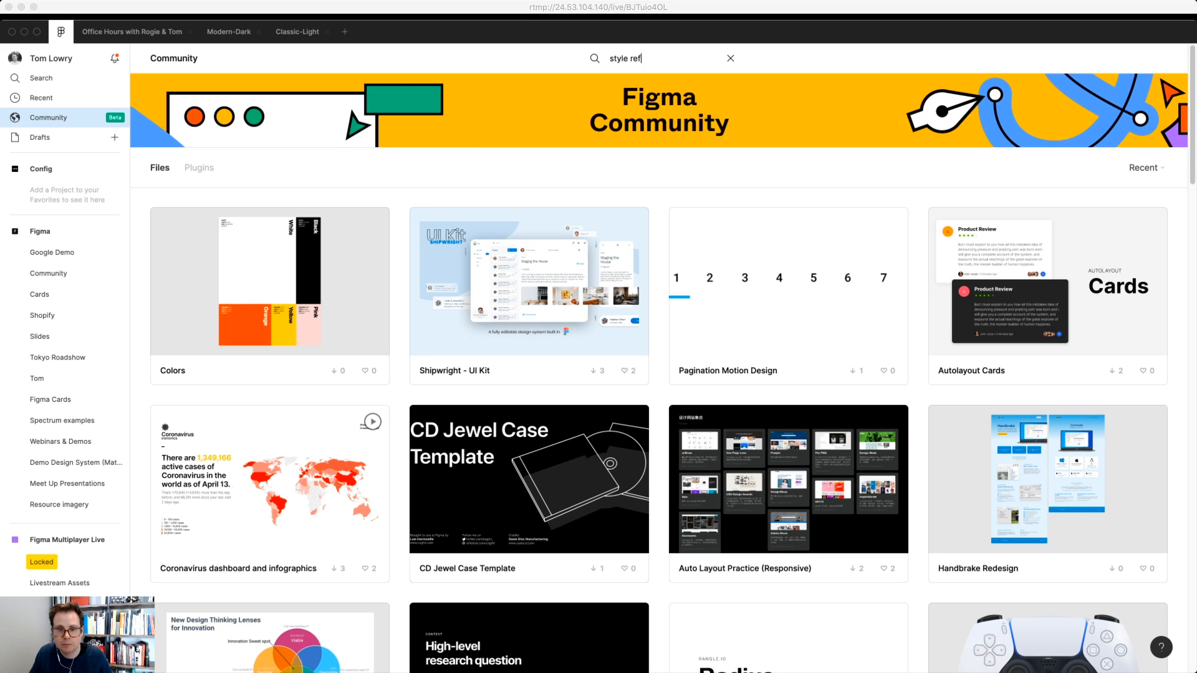
{"action": "type", "text": "erences"}
{"action": "key", "text": "Return"}
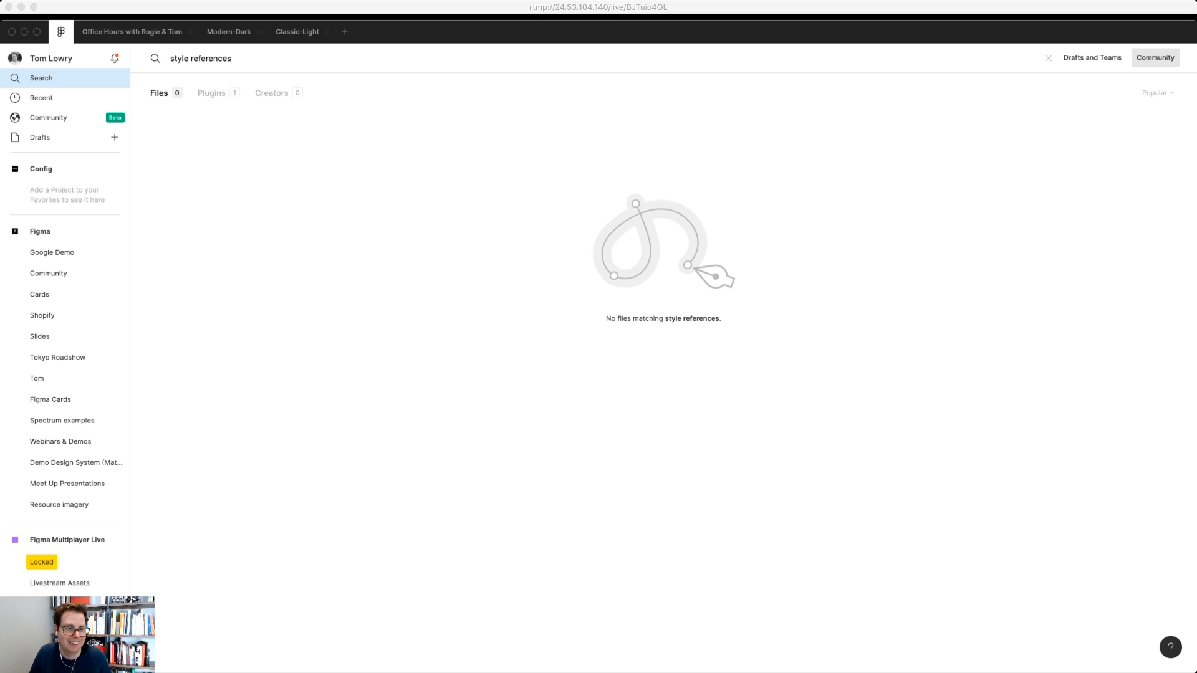
{"action": "left_click", "coordinate": [211, 93]}
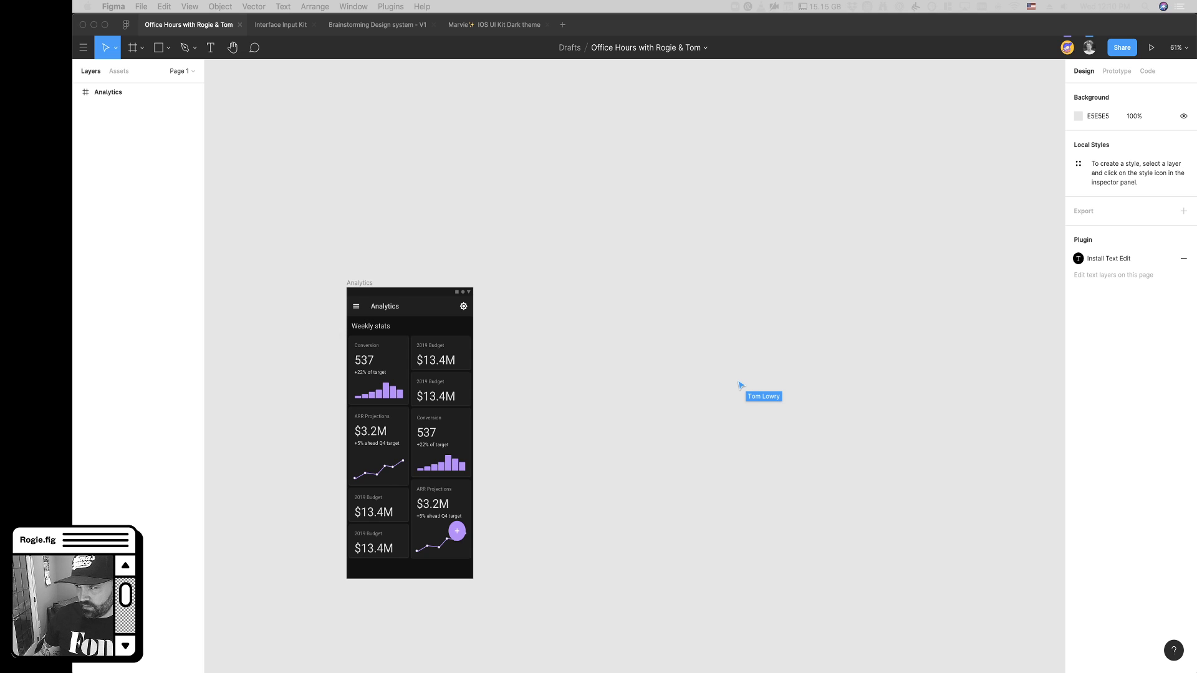
{"action": "left_click", "coordinate": [614, 438]}
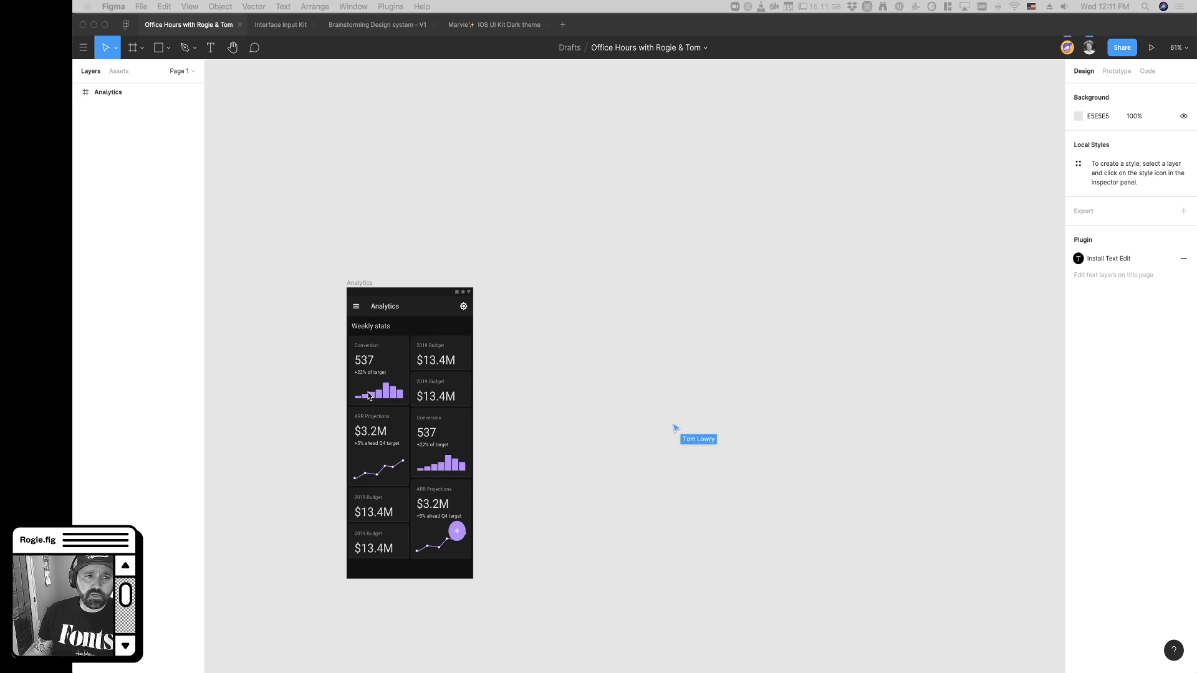
{"action": "left_click", "coordinate": [549, 419]}
{"action": "scroll", "coordinate": [560, 423], "scroll_direction": "left", "scroll_amount": 3}
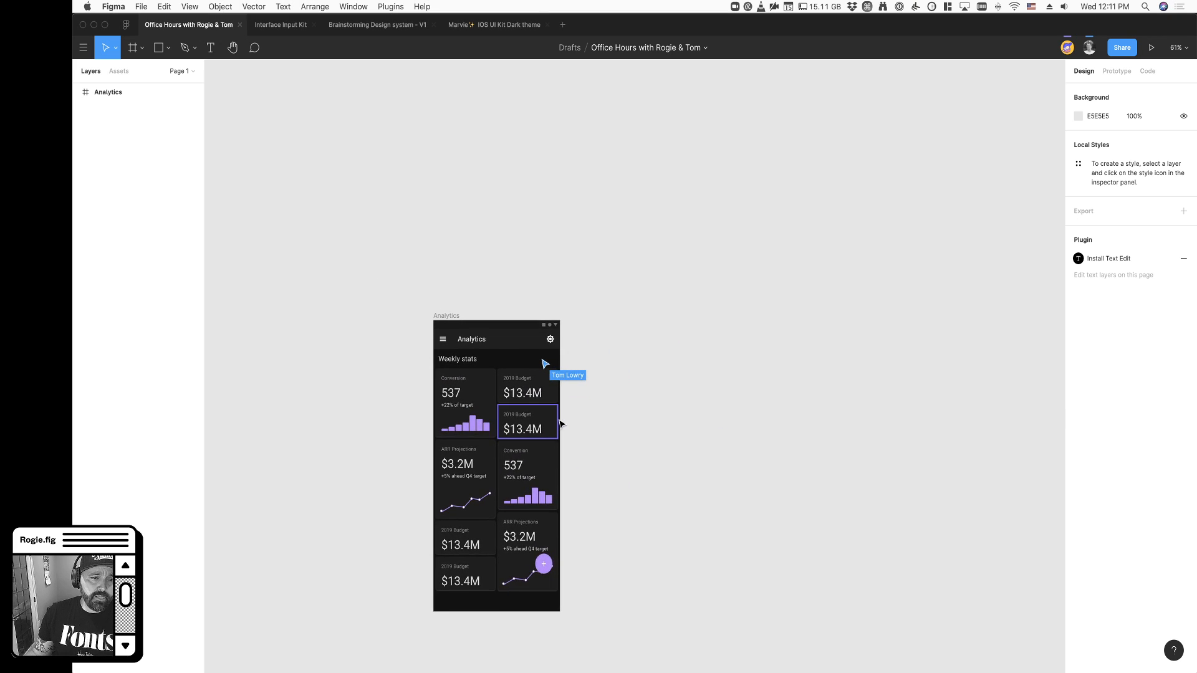
{"action": "scroll", "coordinate": [559, 423], "scroll_direction": "right", "scroll_amount": 3}
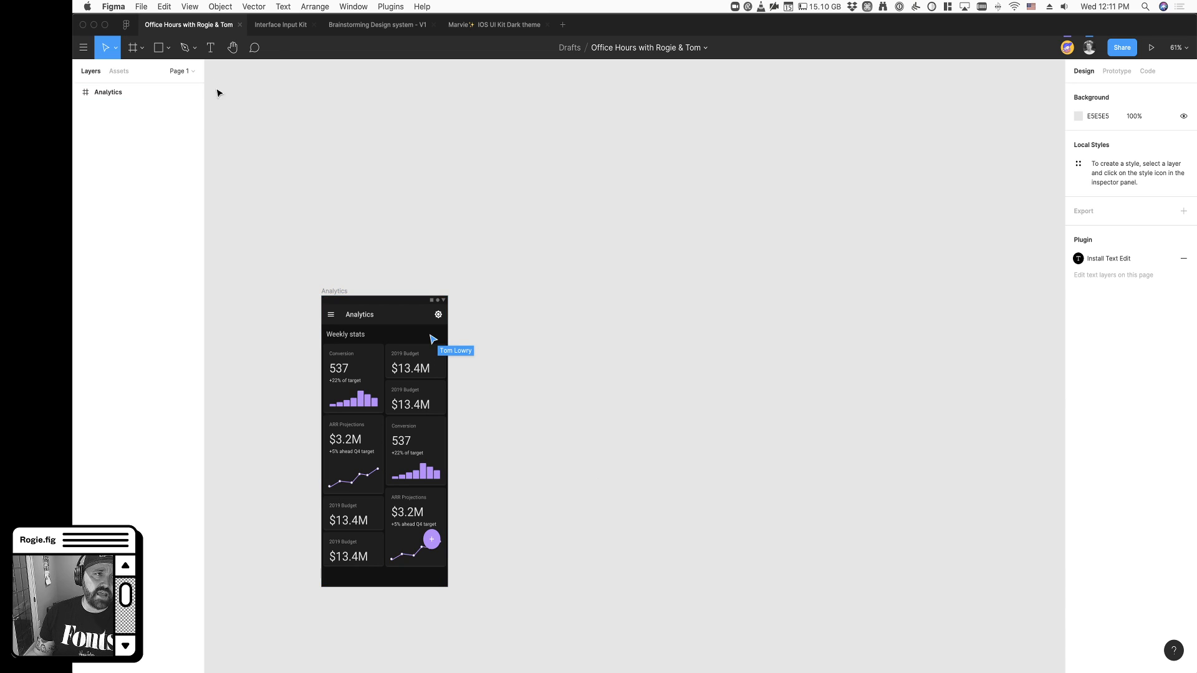
Add a text box about 771 × 181 px beside the Analytics frame, reading "Hello There!"
{"action": "left_click", "coordinate": [210, 47]}
{"action": "left_click_drag", "start_coordinate": [550, 286], "coordinate": [809, 349]}
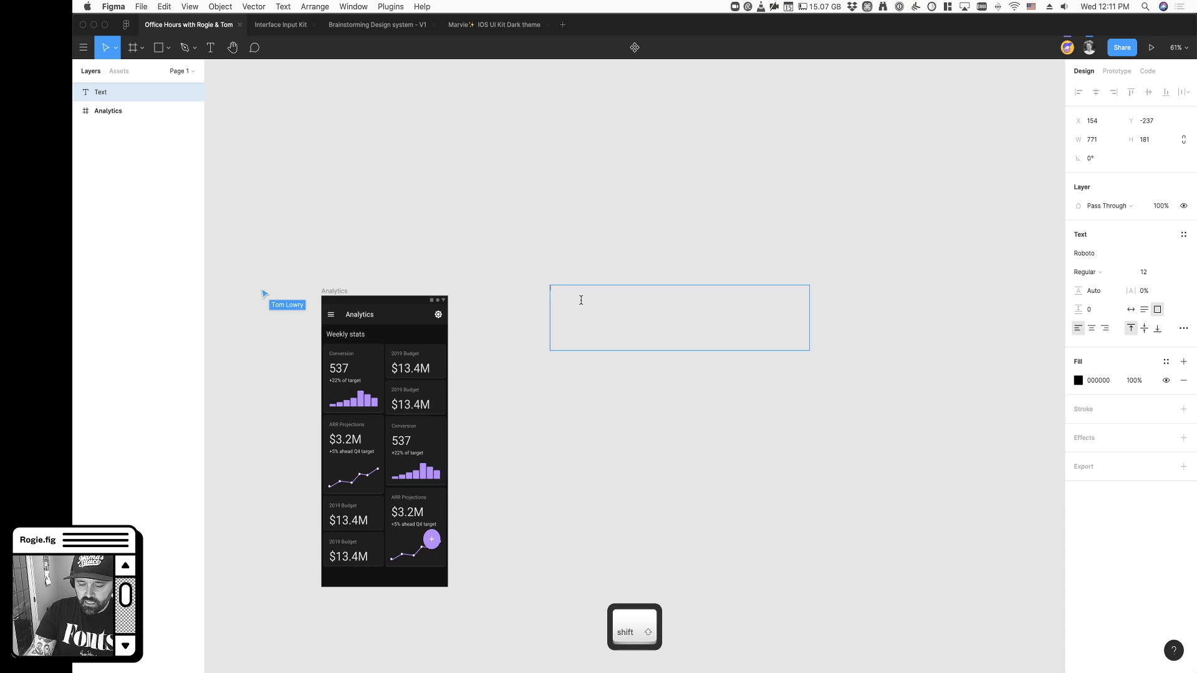
{"action": "type", "text": "Hello There!"}
{"action": "key", "text": "Escape"}
{"action": "scroll", "coordinate": [810, 332], "scroll_direction": "down", "scroll_amount": 5}
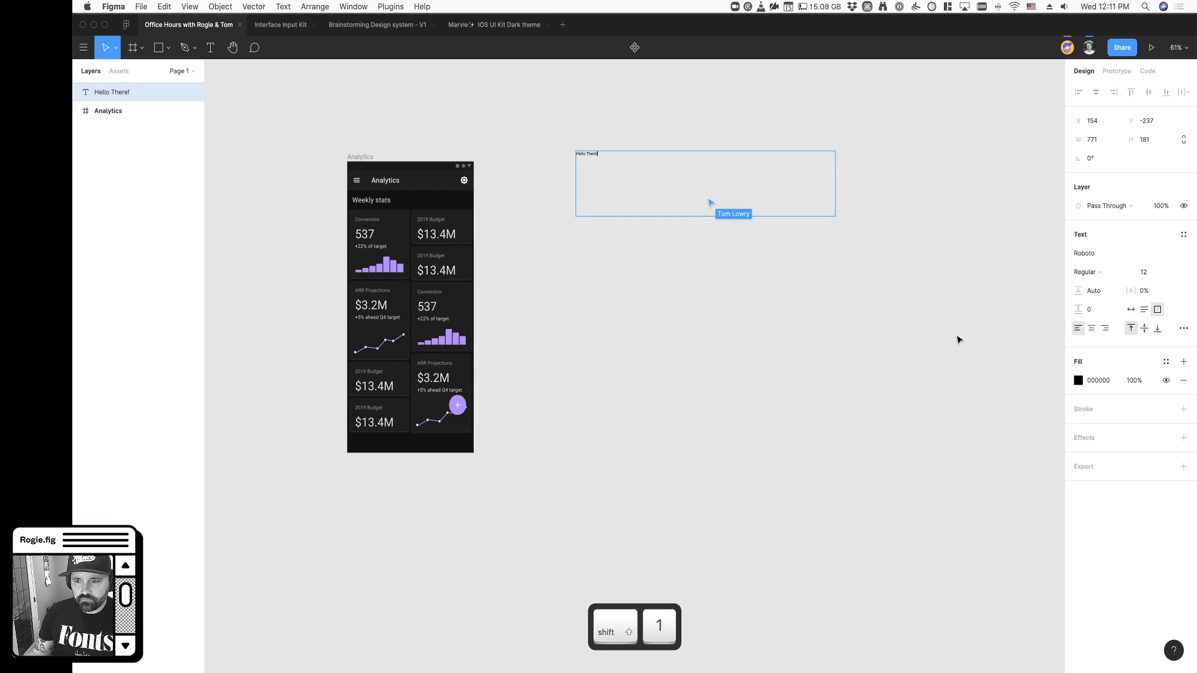
Make the "Hello There!" text auto-width and scale it up proportionally to a font size of about 119
{"action": "left_click", "coordinate": [1131, 310]}
{"action": "scroll", "coordinate": [671, 270], "scroll_direction": "up", "scroll_amount": 5}
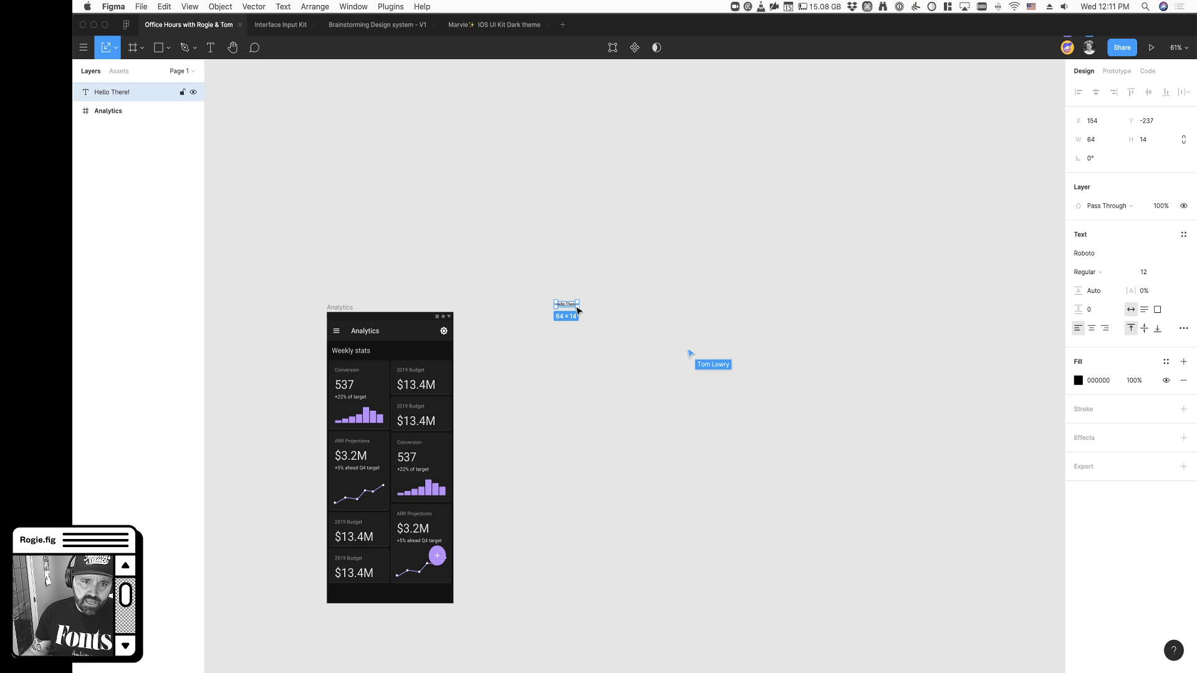
{"action": "left_click_drag", "start_coordinate": [577, 309], "coordinate": [617, 352]}
{"action": "left_click_drag", "start_coordinate": [547, 329], "coordinate": [654, 353]}
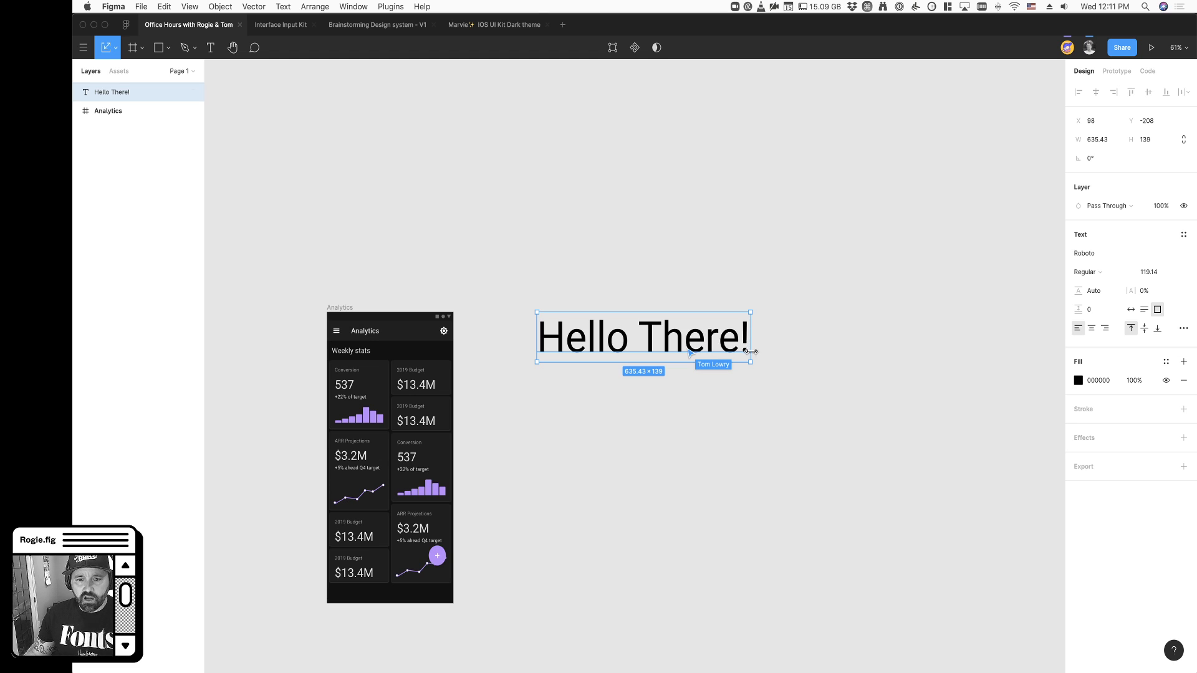
{"action": "key", "text": "v"}
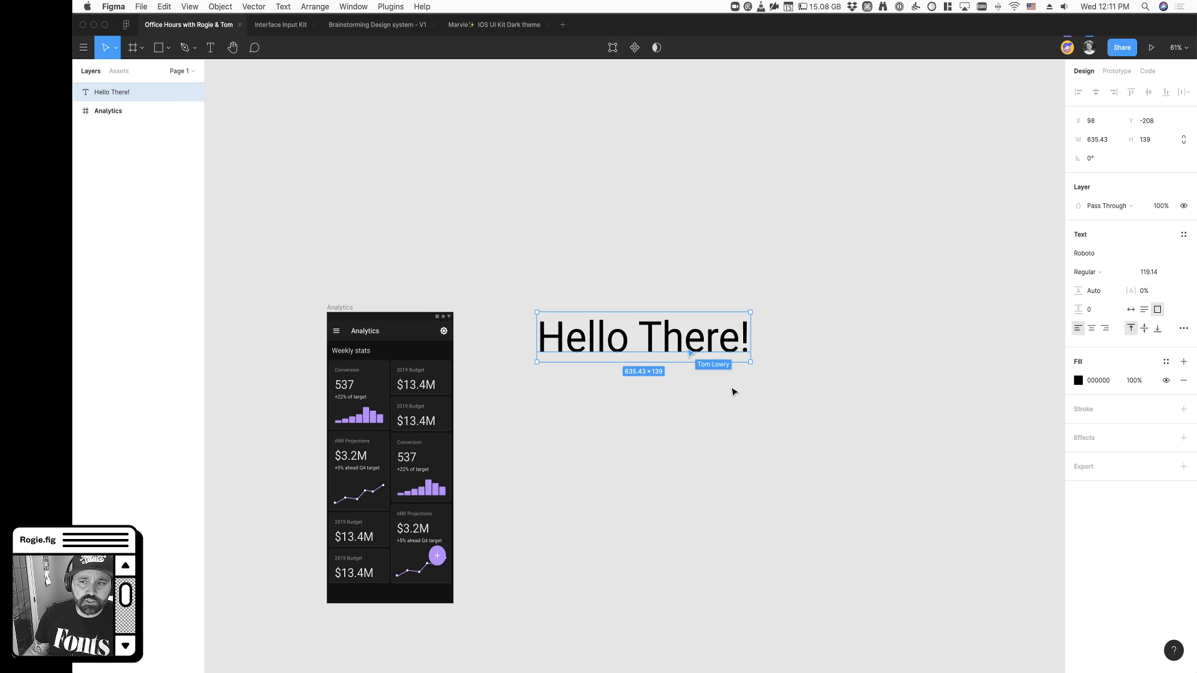
Set the "Hello There!" text weight to Medium and widen its box to about 673 px so it fits on one line
{"action": "left_click", "coordinate": [1092, 273]}
{"action": "left_click", "coordinate": [1101, 287]}
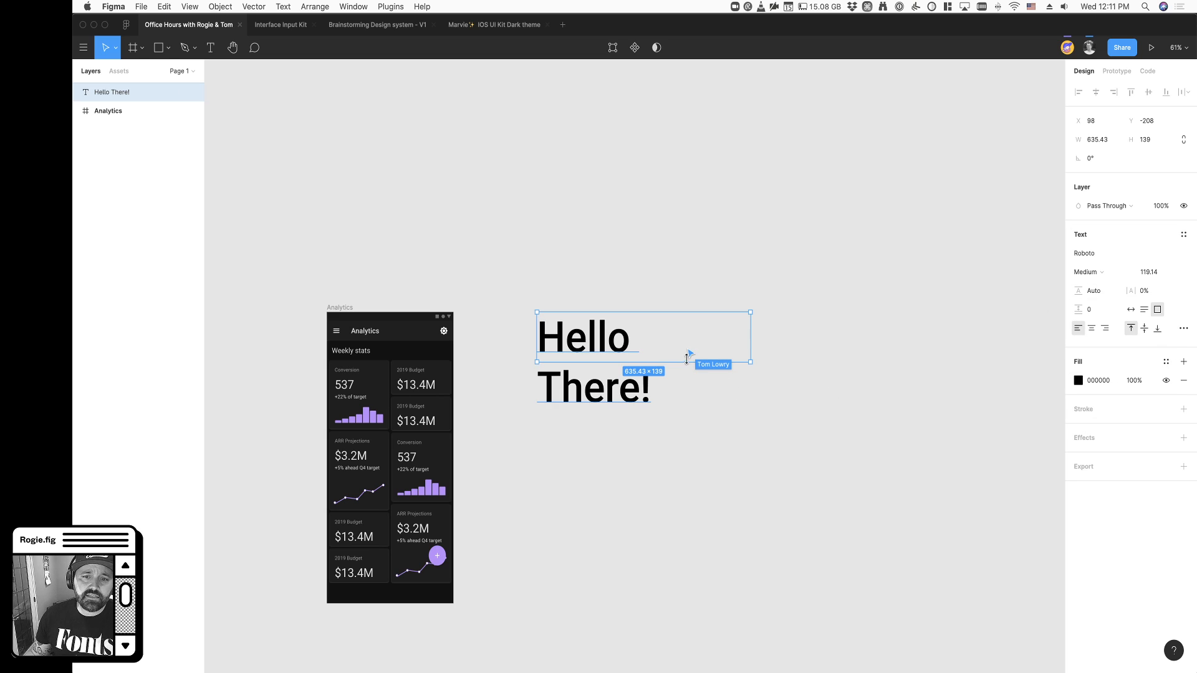
{"action": "mouse_move", "coordinate": [750, 340]}
{"action": "left_mouse_down"}
{"action": "mouse_move", "coordinate": [786, 340]}
{"action": "mouse_move", "coordinate": [763, 341]}
{"action": "left_mouse_up"}
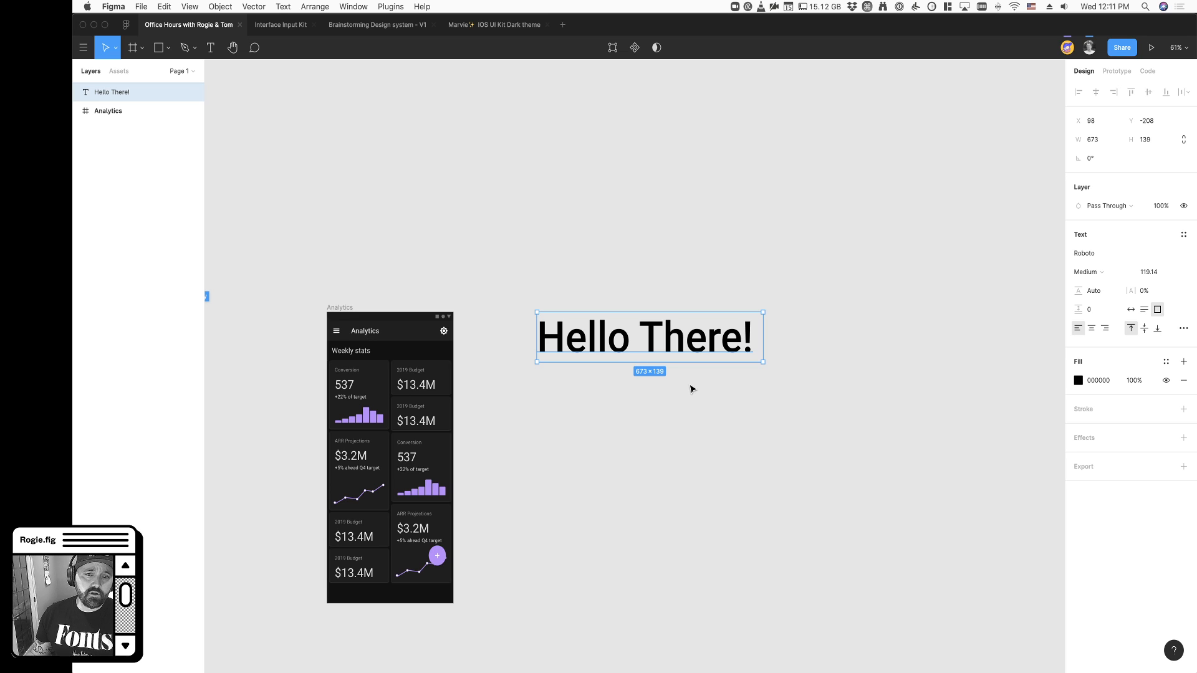
Search the Figma Community for "skewdat" and show the matching plugins
{"action": "left_click", "coordinate": [126, 26]}
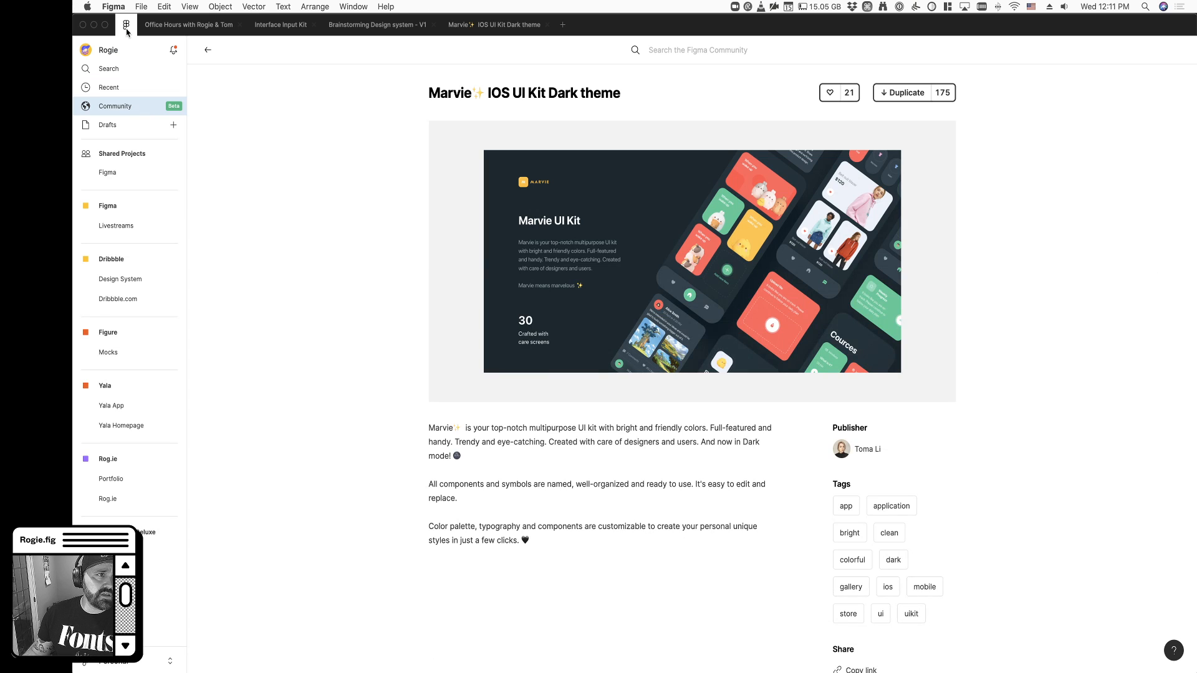
{"action": "type", "text": "skew dat"}
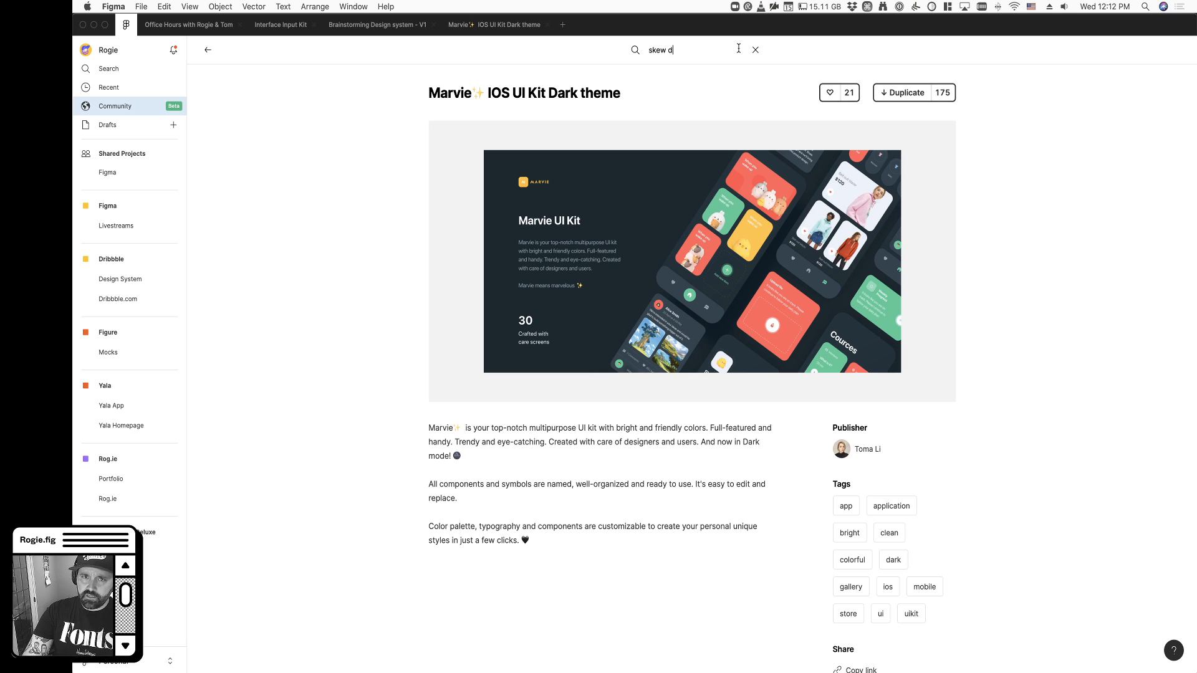
{"action": "key", "text": "Return"}
{"action": "left_click", "coordinate": [241, 51]}
{"action": "key", "text": "BackSpace"}
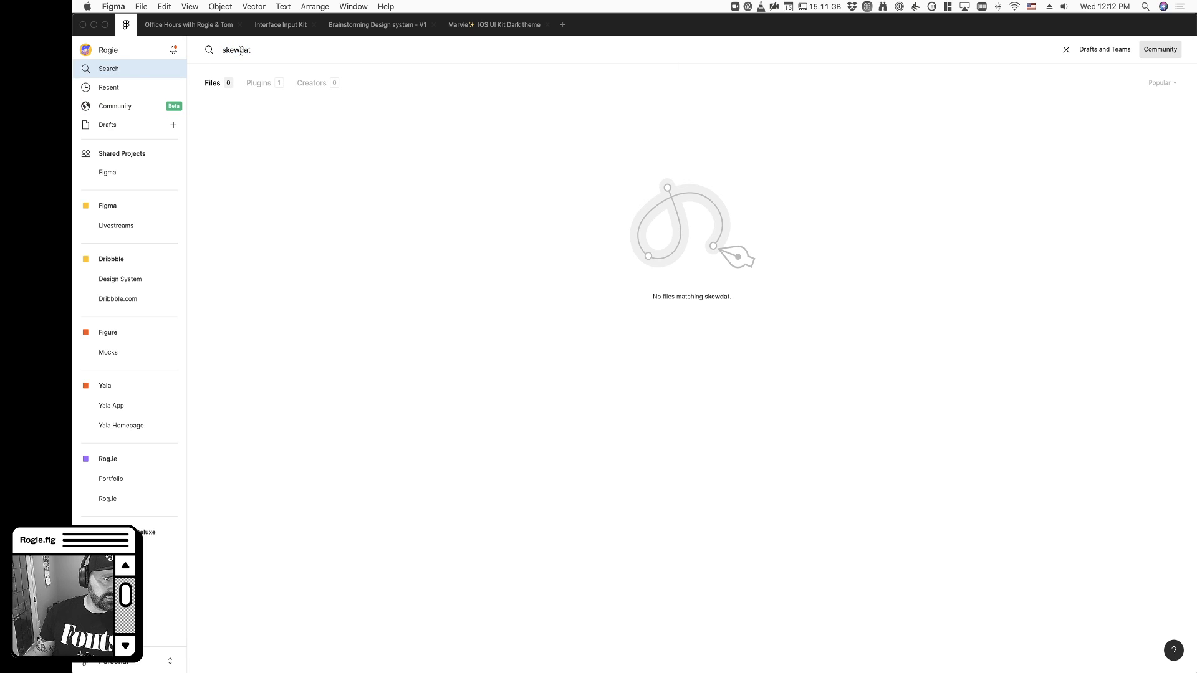
{"action": "left_click", "coordinate": [269, 86]}
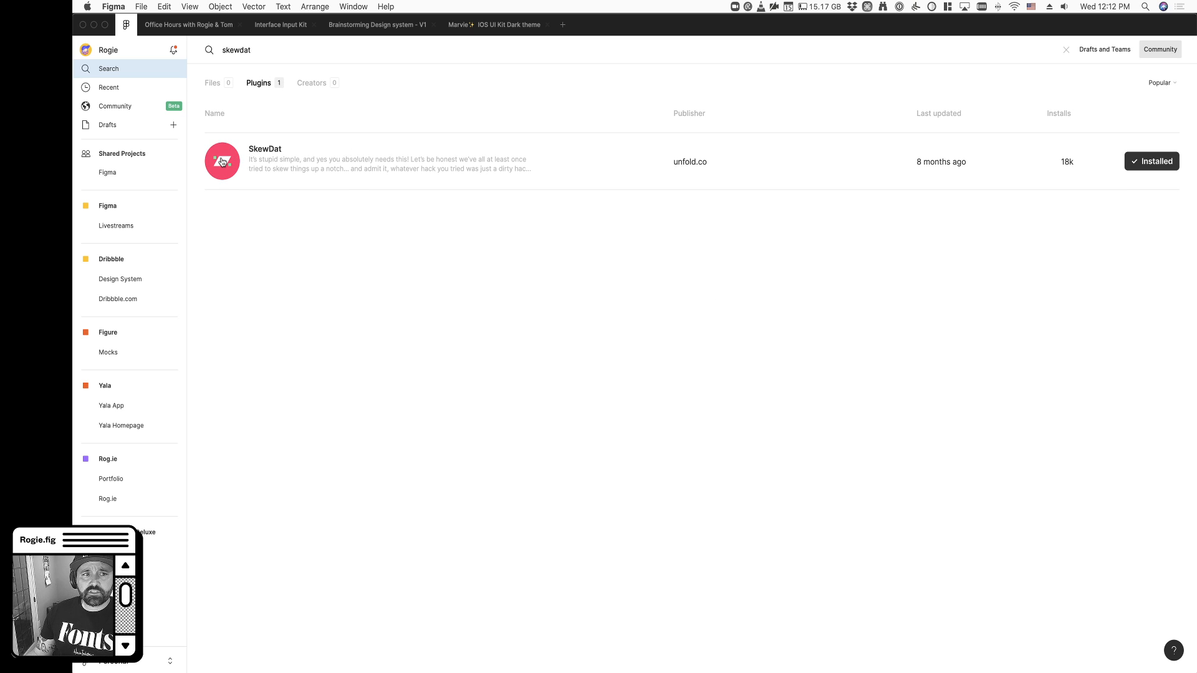
Return to the design file and skew the "Hello There!" text with the SkewDat plugin, -10° vertically and 2° horizontally
{"action": "left_click", "coordinate": [195, 28]}
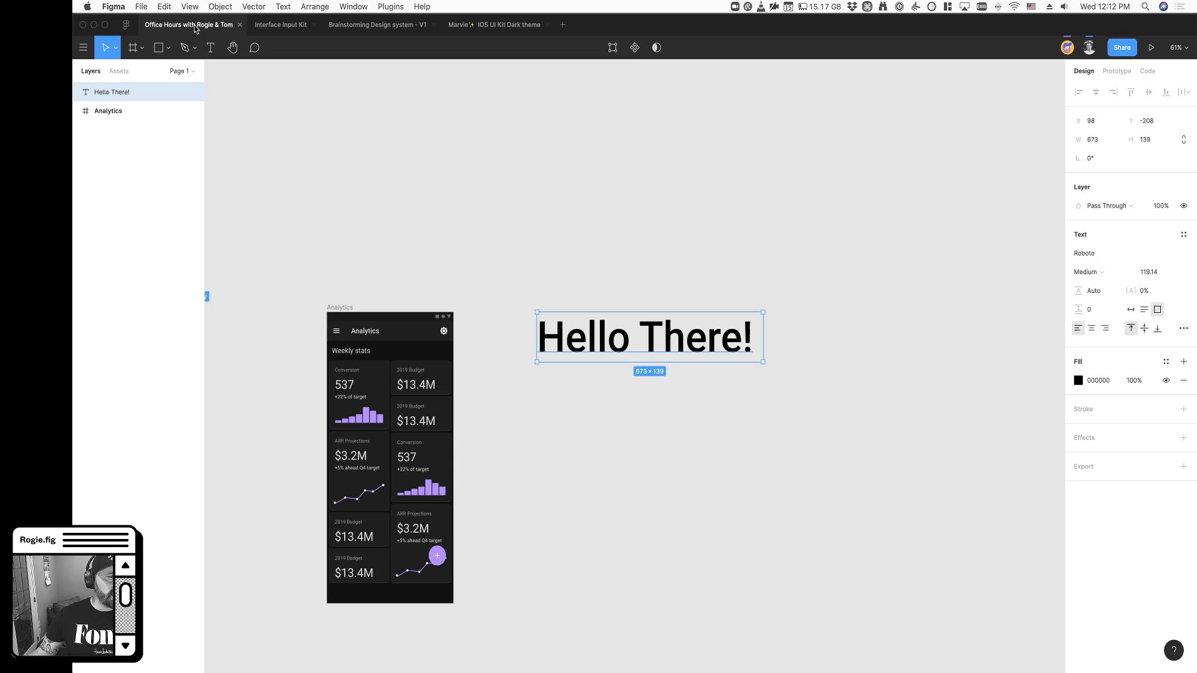
{"action": "right_click", "coordinate": [704, 347]}
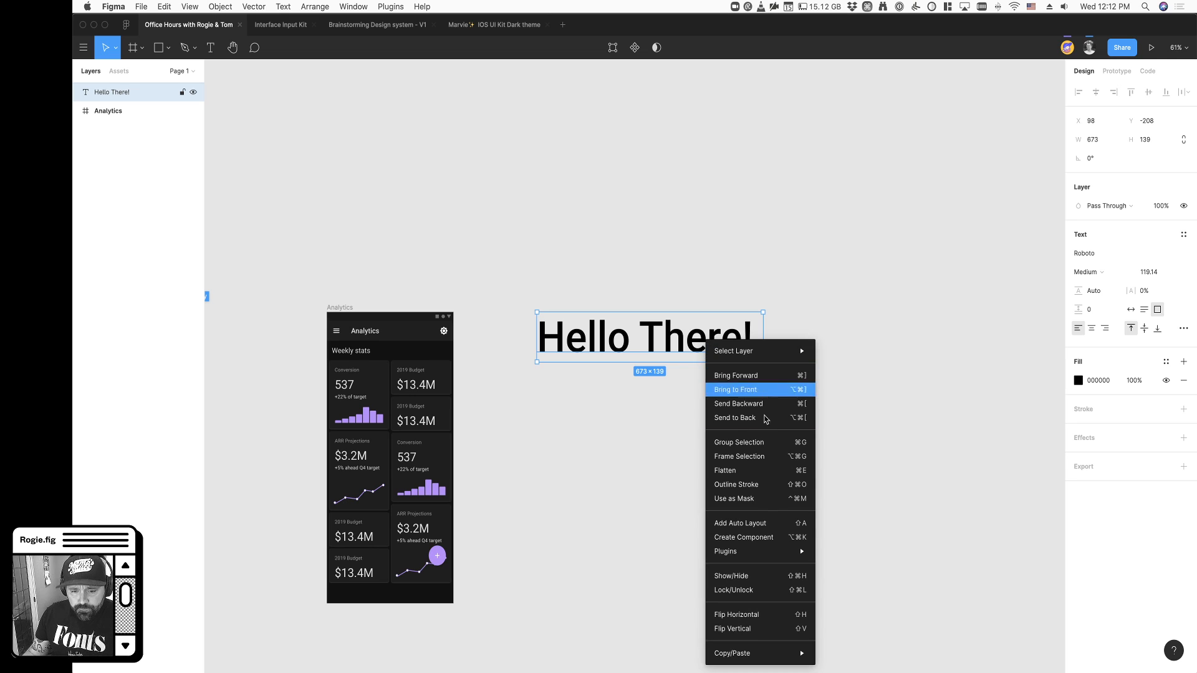
{"action": "mouse_move", "coordinate": [784, 557]}
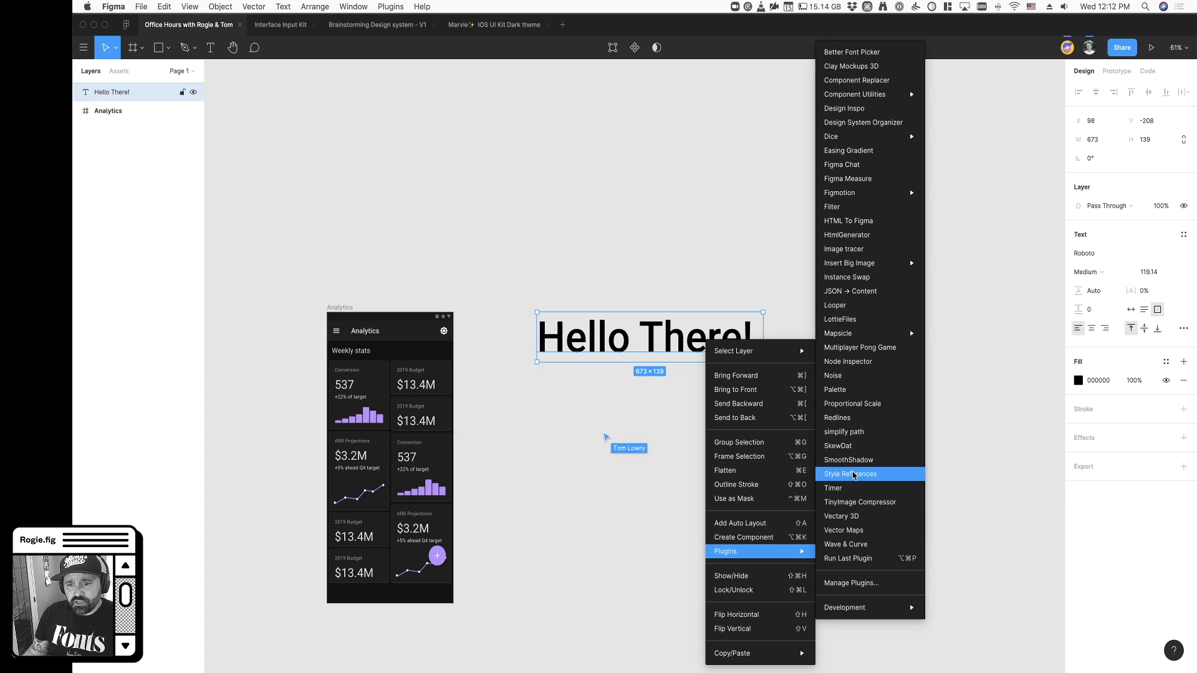
{"action": "left_click", "coordinate": [854, 447]}
{"action": "left_click_drag", "start_coordinate": [1126, 81], "coordinate": [859, 205]}
{"action": "left_click_drag", "start_coordinate": [916, 262], "coordinate": [916, 273]}
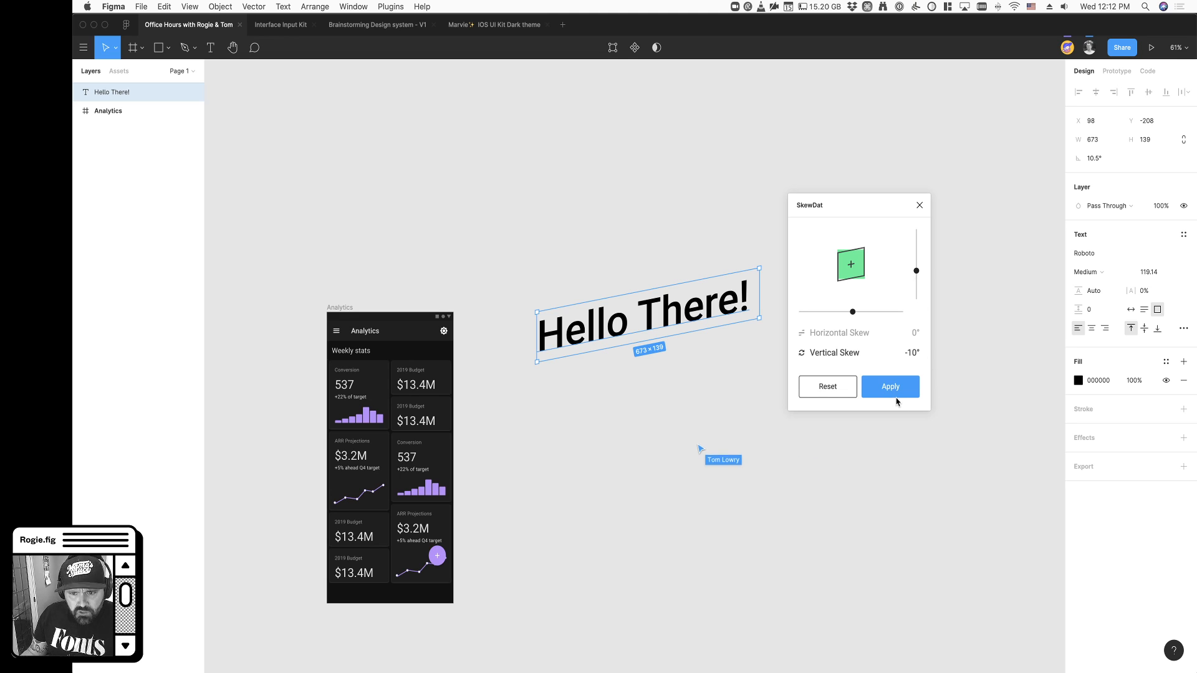
{"action": "mouse_move", "coordinate": [852, 311]}
{"action": "left_mouse_down"}
{"action": "mouse_move", "coordinate": [887, 309]}
{"action": "mouse_move", "coordinate": [854, 312]}
{"action": "left_mouse_up"}
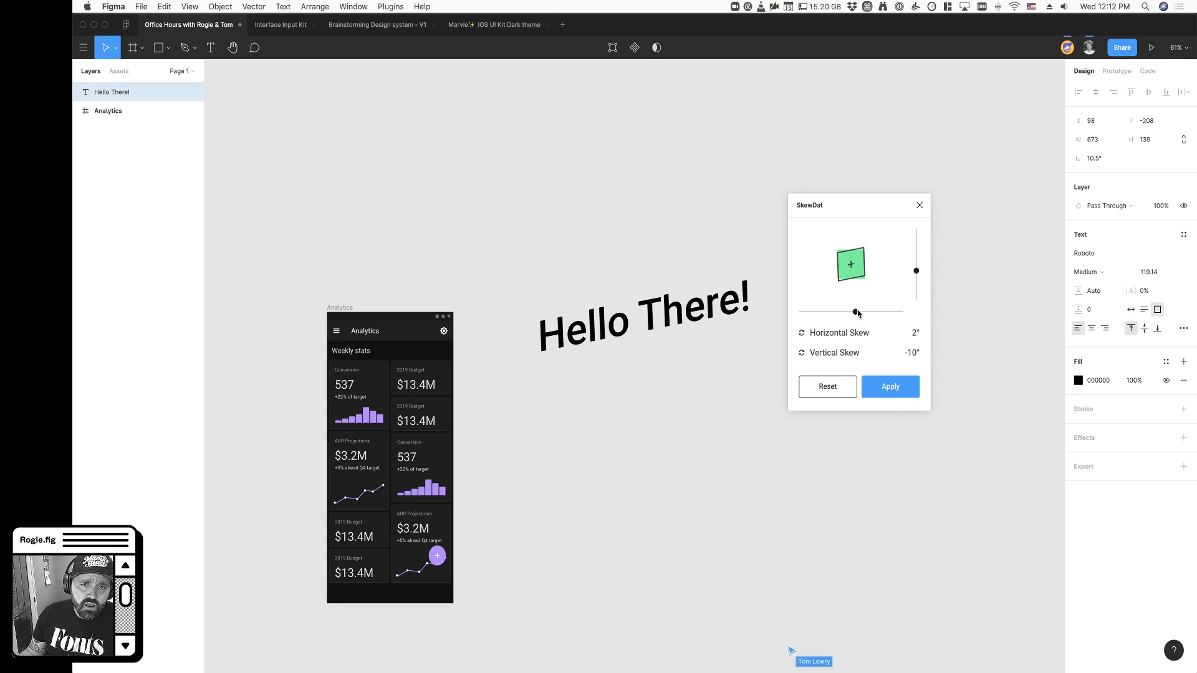
{"action": "left_click", "coordinate": [888, 396]}
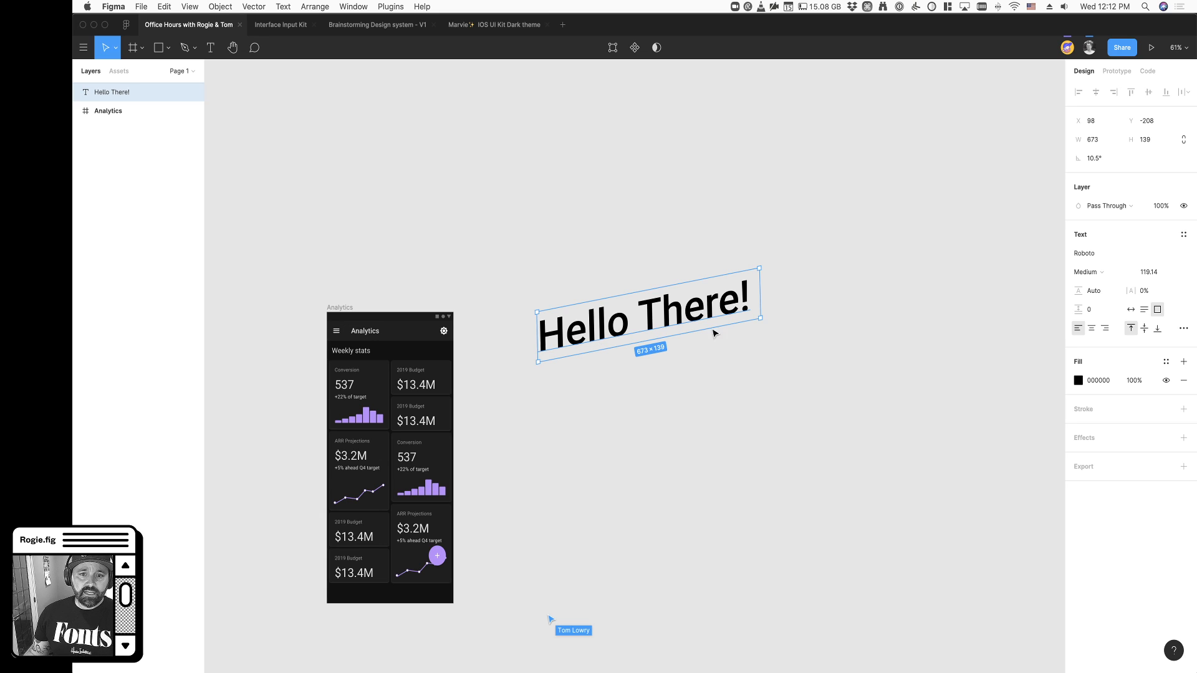
Check whether the skewed "Hello There!" text can still be edited, leaving its wording as it is
{"action": "double_click", "coordinate": [723, 305]}
{"action": "left_click", "coordinate": [753, 358]}
{"action": "double_click", "coordinate": [654, 305]}
{"action": "left_click", "coordinate": [746, 394]}
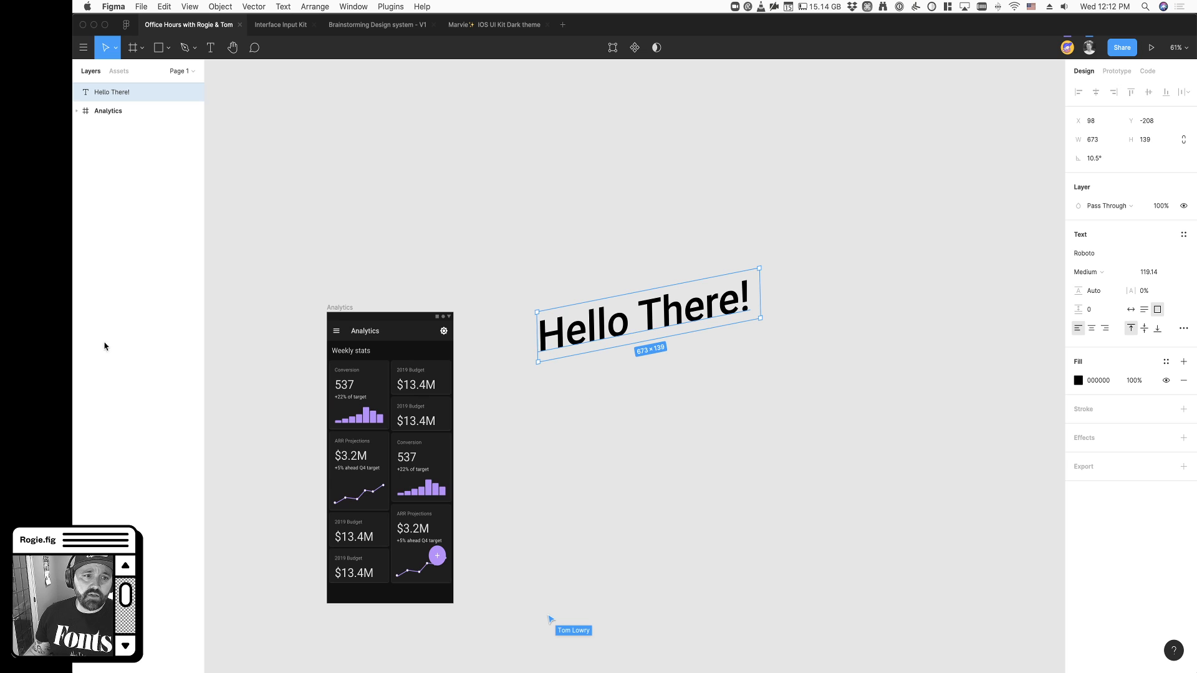
Try skewing the Analytics frame -3° horizontally and -16° vertically with the SkewDat plugin, and undo the skew
{"action": "left_click", "coordinate": [330, 306]}
{"action": "right_click", "coordinate": [333, 306]}
{"action": "mouse_move", "coordinate": [405, 534]}
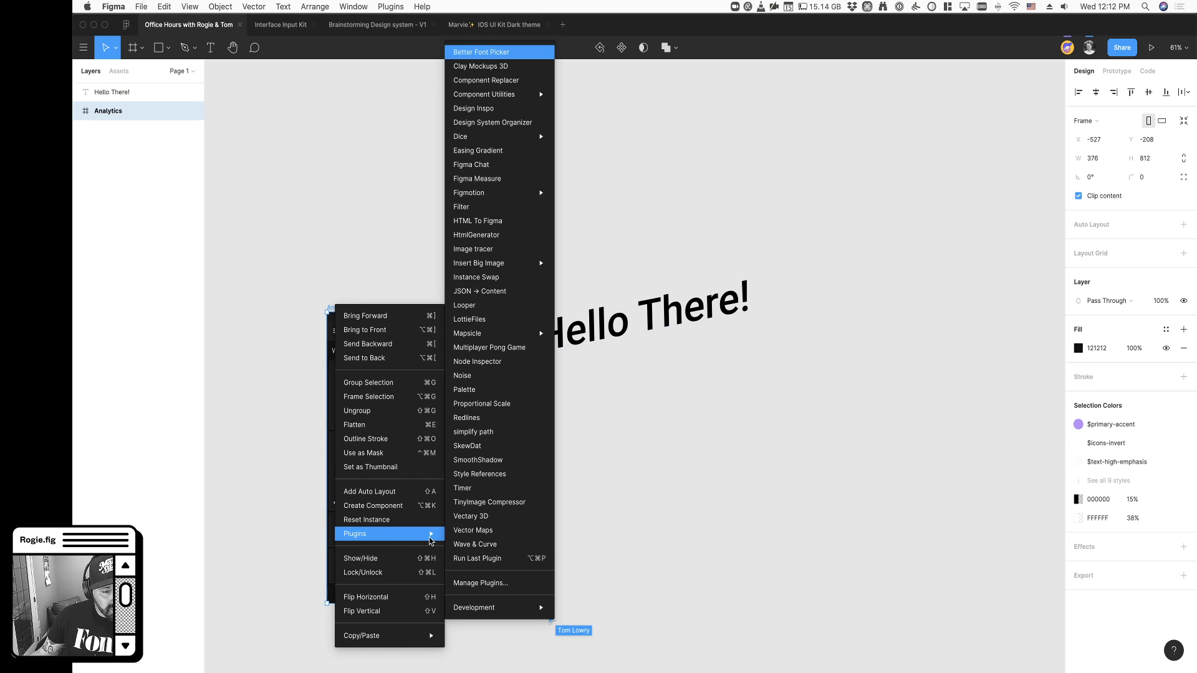
{"action": "left_click", "coordinate": [491, 446]}
{"action": "left_click_drag", "start_coordinate": [916, 262], "coordinate": [916, 275]}
{"action": "mouse_move", "coordinate": [852, 312]}
{"action": "left_mouse_down"}
{"action": "mouse_move", "coordinate": [875, 312]}
{"action": "mouse_move", "coordinate": [848, 312]}
{"action": "left_mouse_up"}
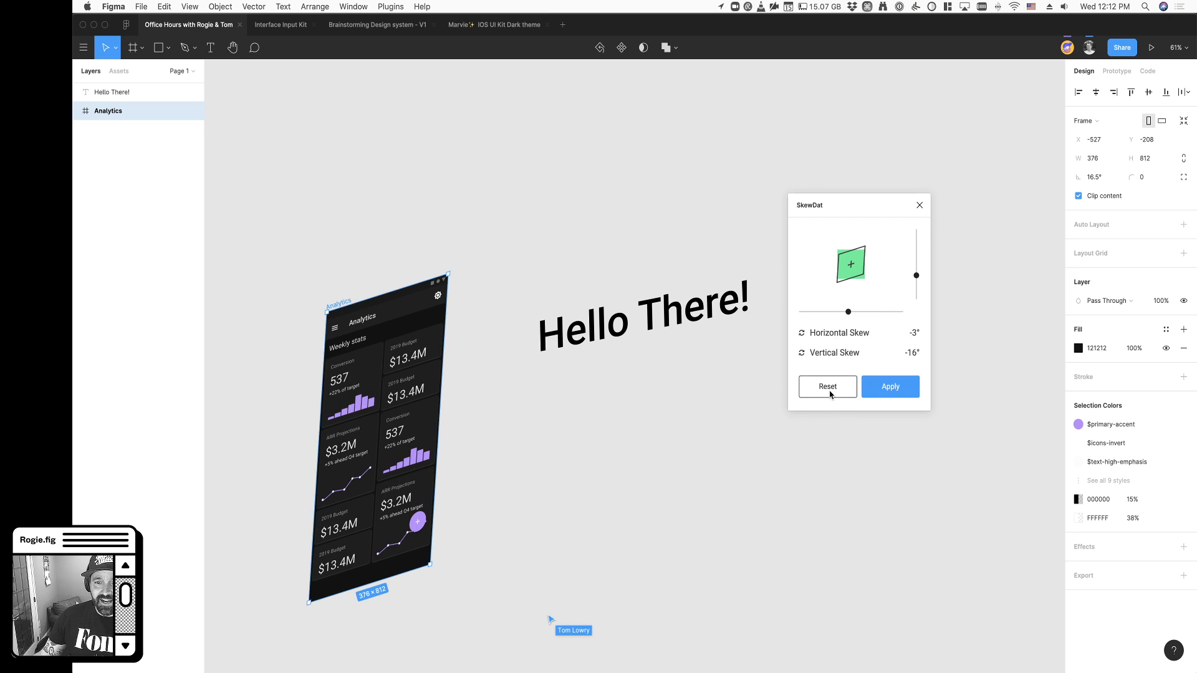
{"action": "left_click", "coordinate": [918, 207]}
{"action": "key", "text": "super+z"}
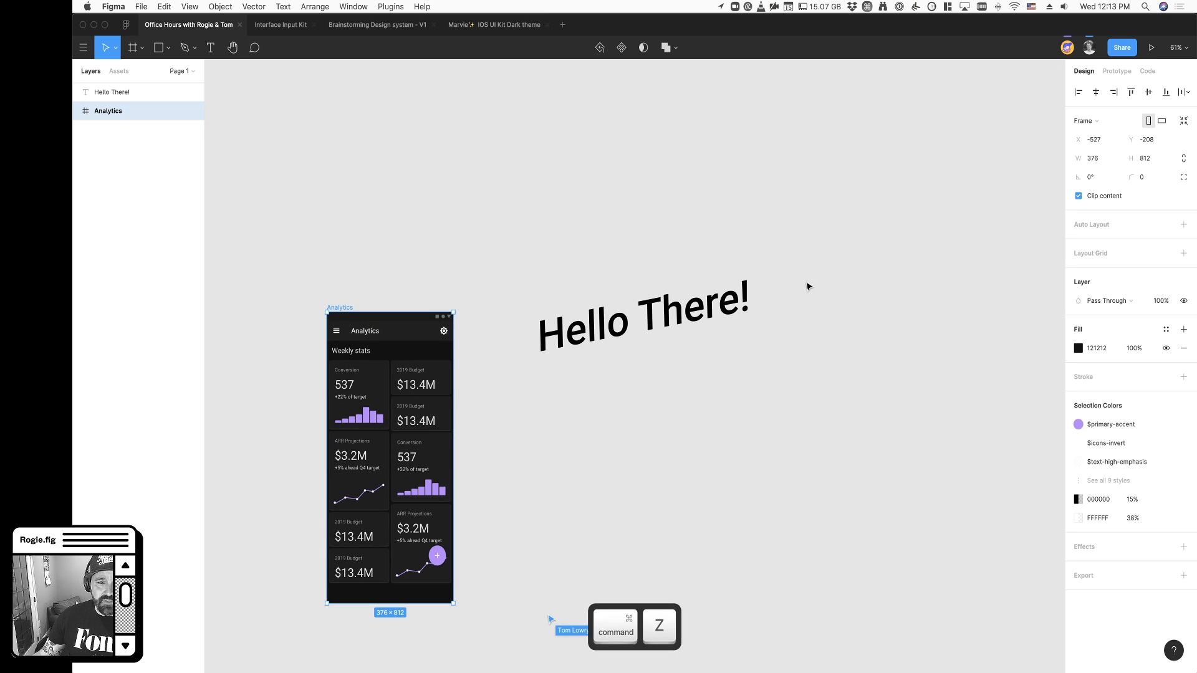
Move the skewed "Hello There!" text slightly upward and delete it from the page
{"action": "left_click", "coordinate": [809, 282]}
{"action": "left_click", "coordinate": [632, 331]}
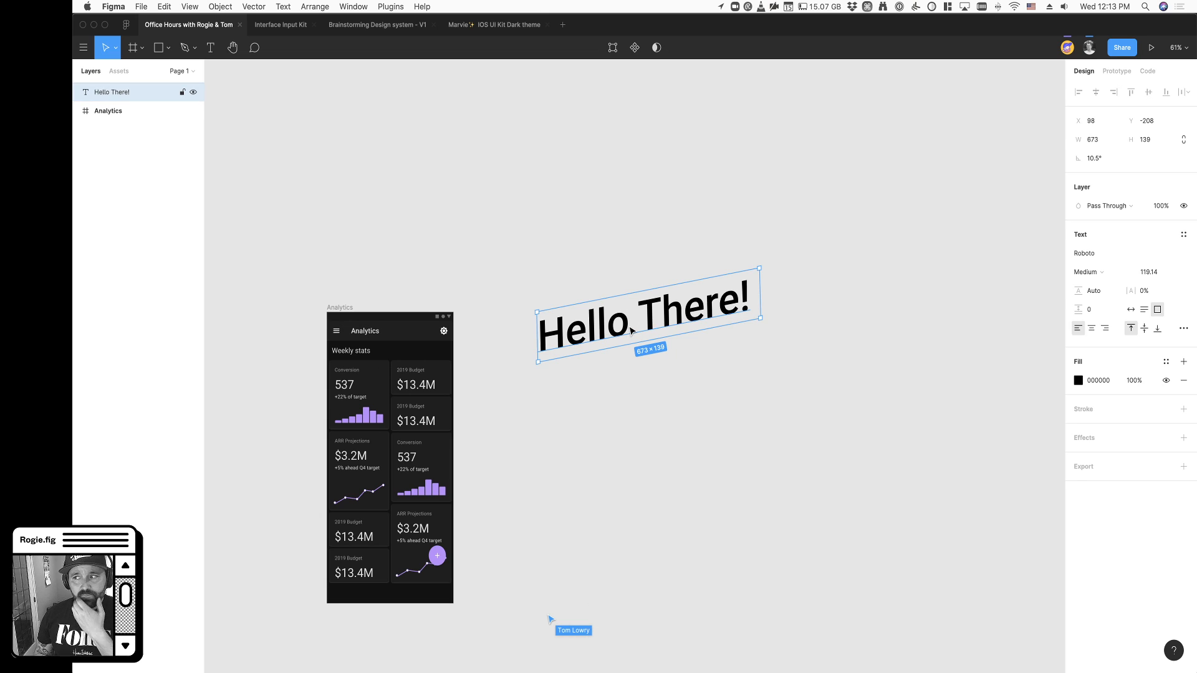
{"action": "left_click_drag", "start_coordinate": [629, 325], "coordinate": [677, 295]}
{"action": "double_click", "coordinate": [657, 281]}
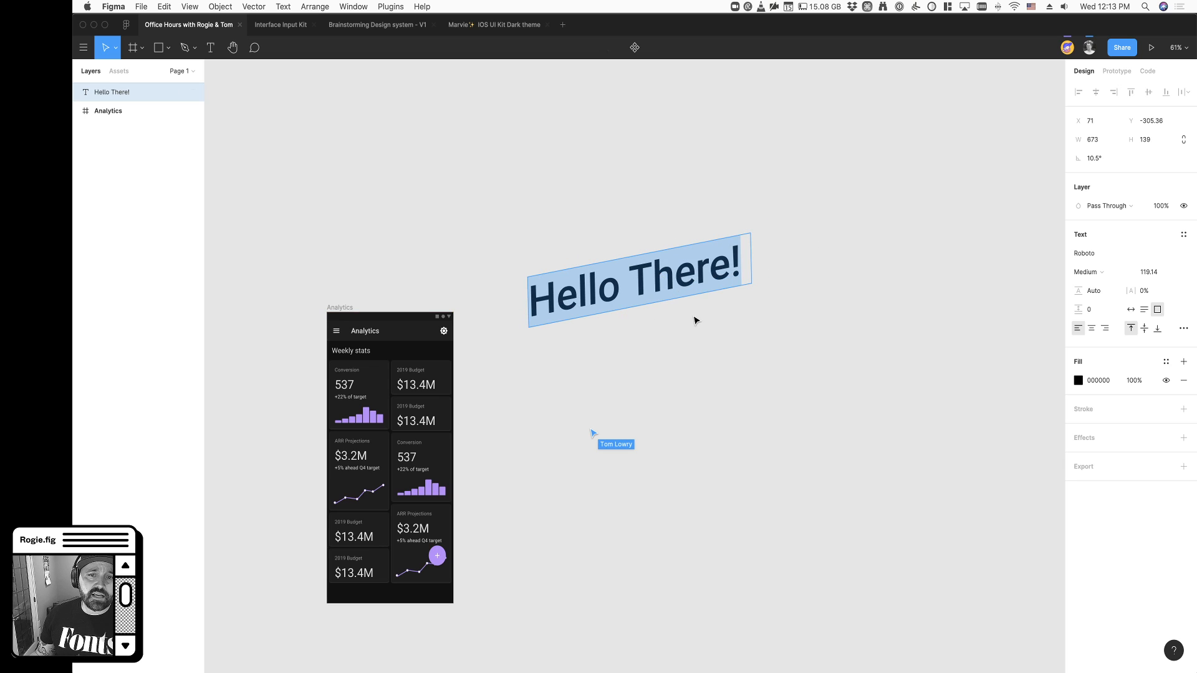
{"action": "key", "text": "Escape"}
{"action": "mouse_move", "coordinate": [673, 274]}
{"action": "left_mouse_down"}
{"action": "mouse_move", "coordinate": [721, 261]}
{"action": "mouse_move", "coordinate": [673, 276]}
{"action": "left_mouse_up"}
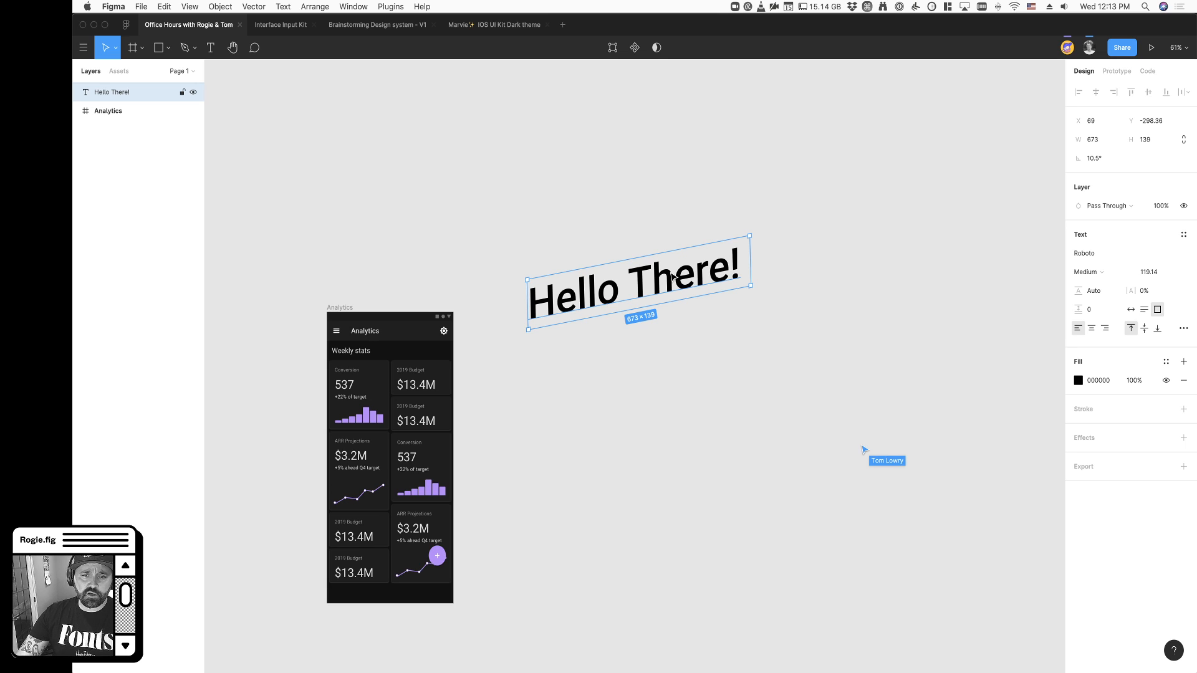
{"action": "key", "text": "Delete"}
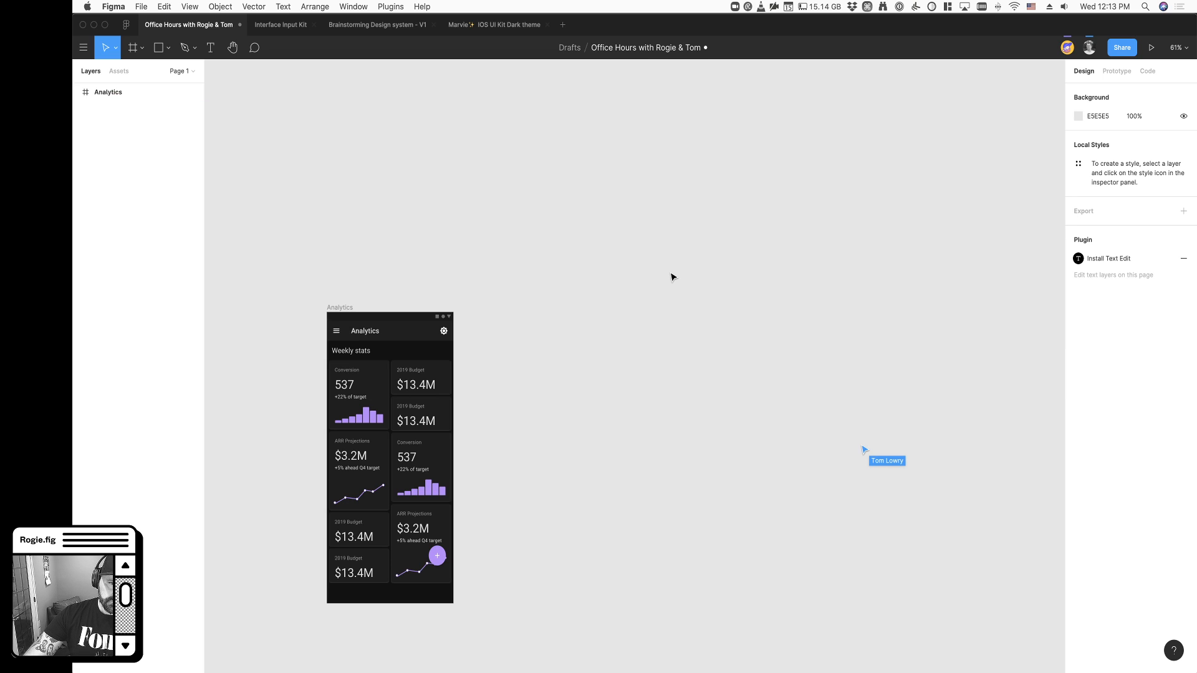
{"action": "scroll", "coordinate": [609, 359], "scroll_direction": "down", "scroll_amount": 2}
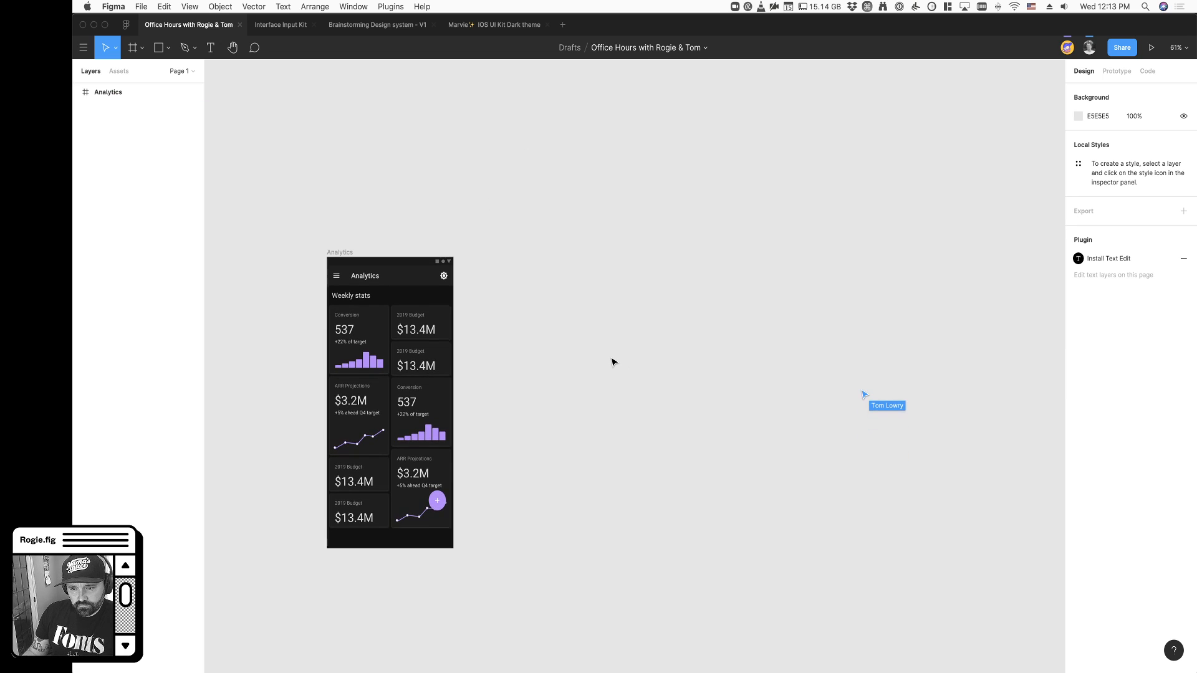
{"action": "scroll", "coordinate": [608, 361], "scroll_direction": "left", "scroll_amount": 3}
{"action": "left_click", "coordinate": [433, 253]}
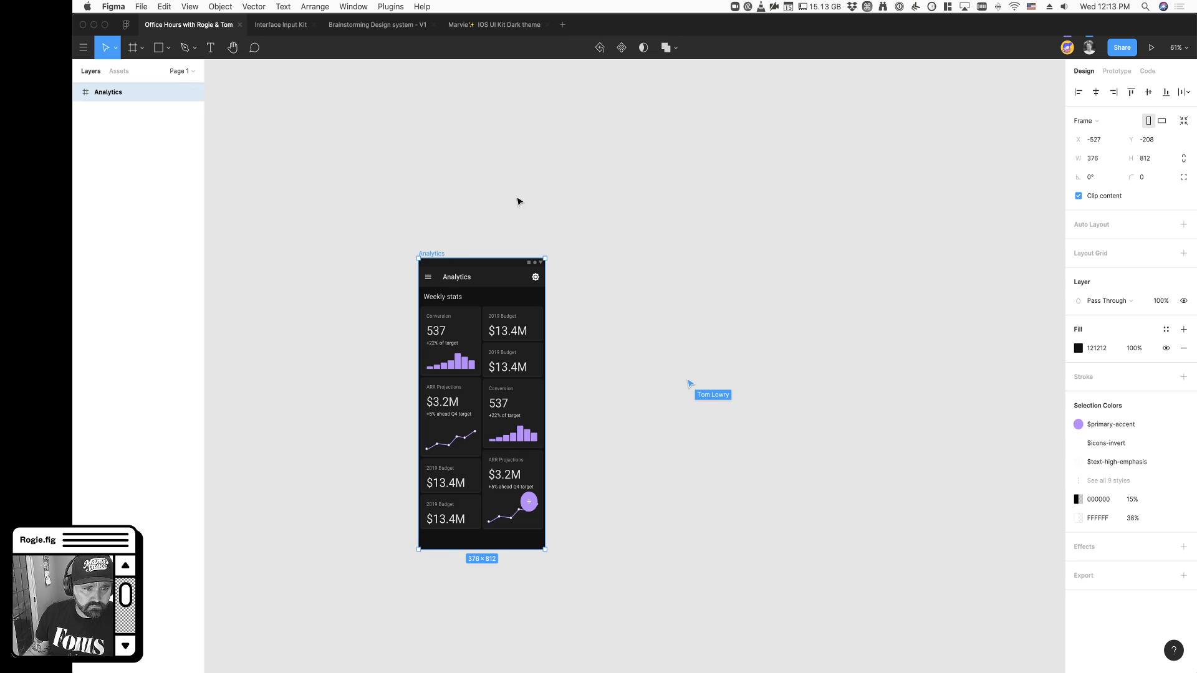
{"action": "scroll", "coordinate": [541, 204], "scroll_direction": "right", "scroll_amount": 1}
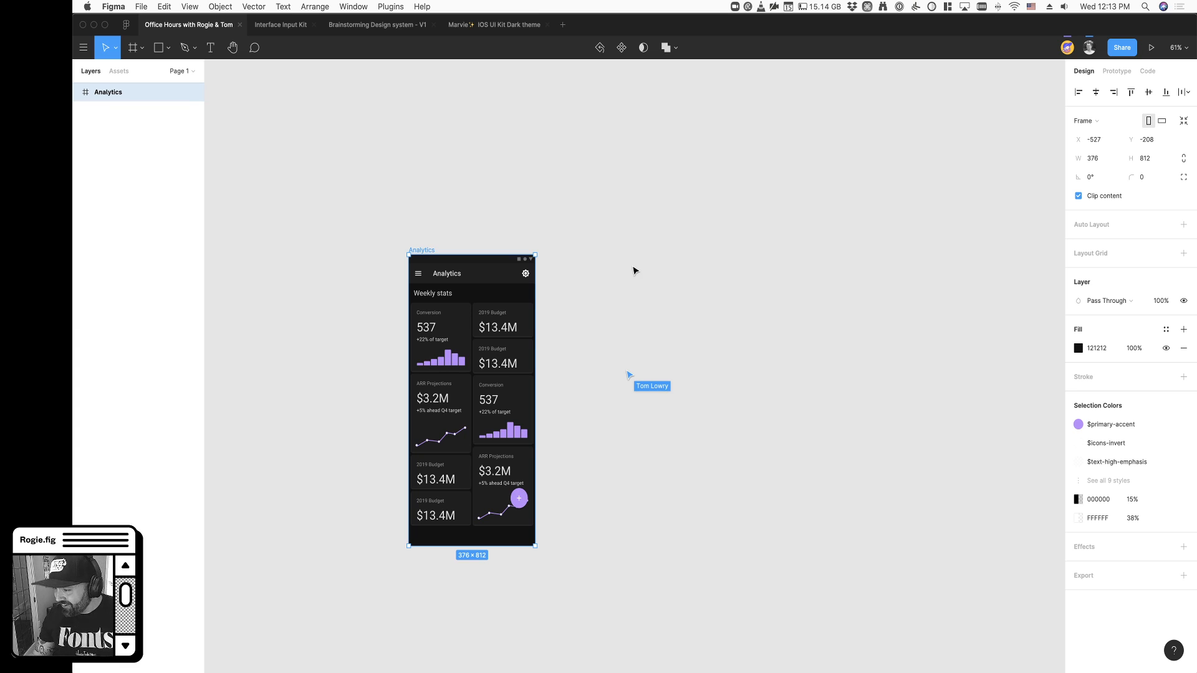
{"action": "key", "text": "super+Tab"}
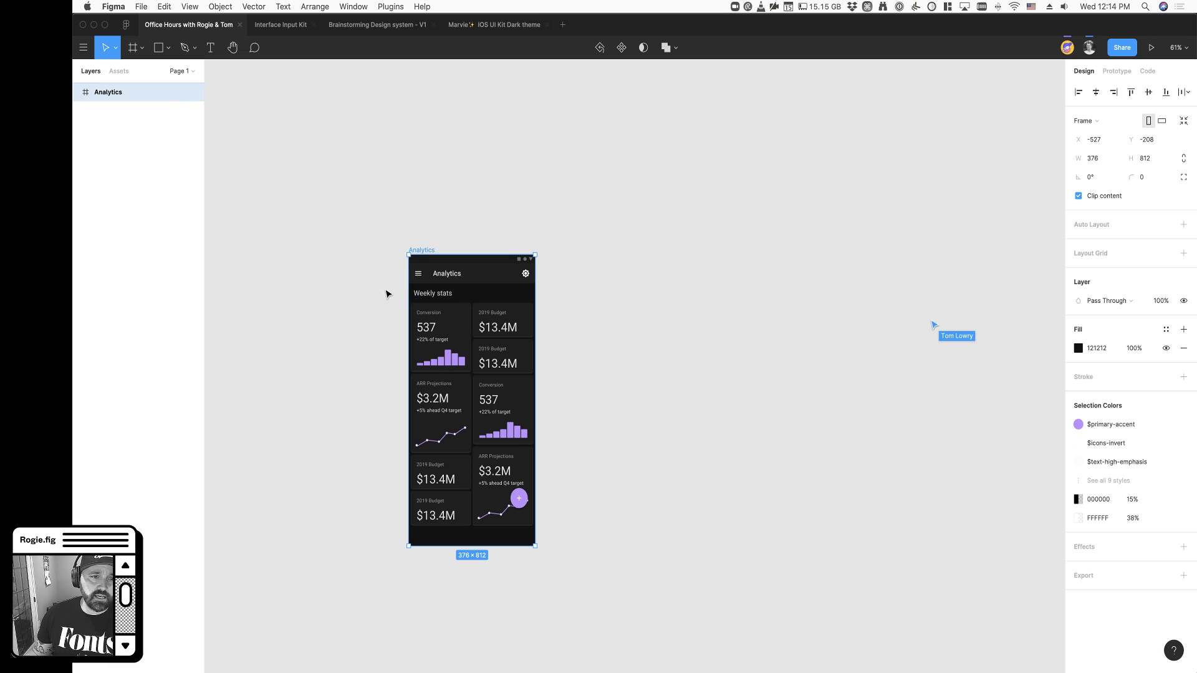
{"action": "scroll", "coordinate": [395, 283], "scroll_direction": "up", "scroll_amount": 3}
{"action": "scroll", "coordinate": [435, 296], "scroll_direction": "down", "scroll_amount": 2}
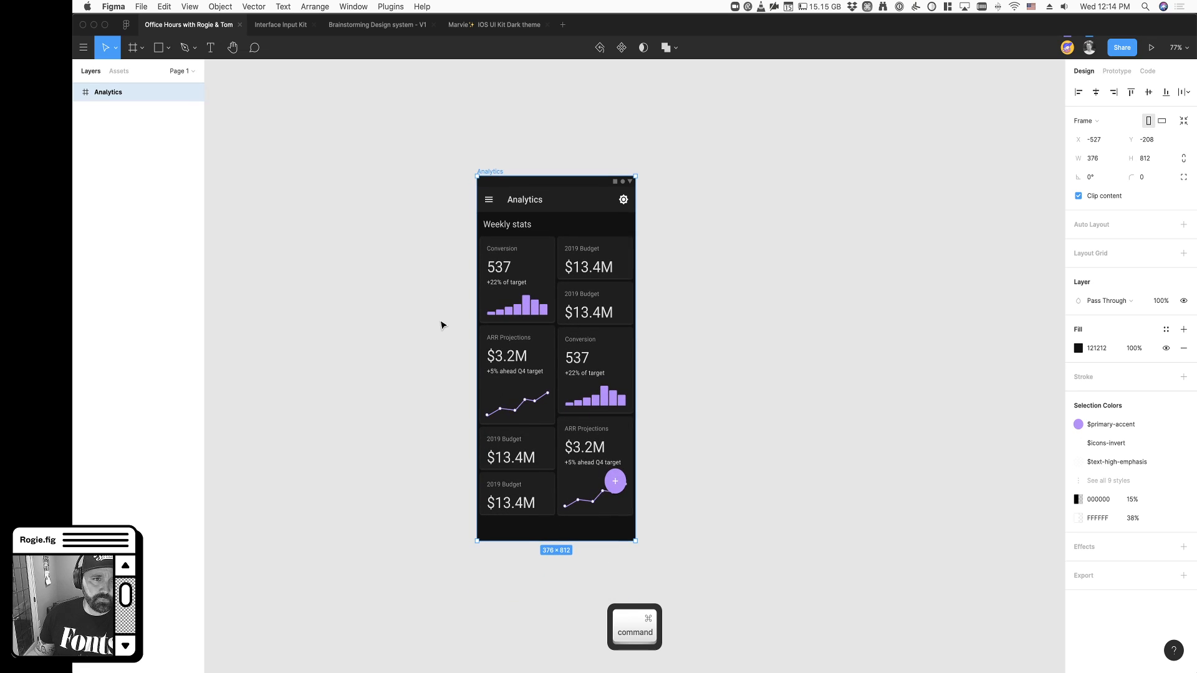
{"action": "left_click", "coordinate": [526, 99]}
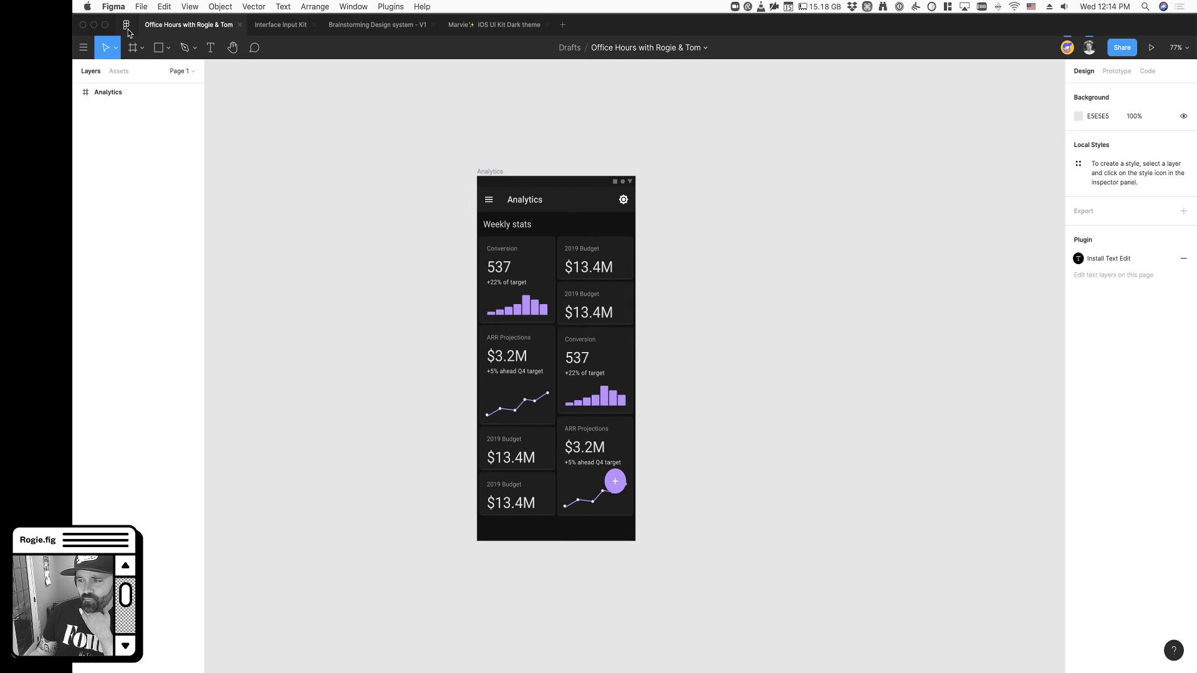
Replace the Figma Community plugin search with "clay" to find the Clay Mockups 3D plugin
{"action": "left_click", "coordinate": [126, 26]}
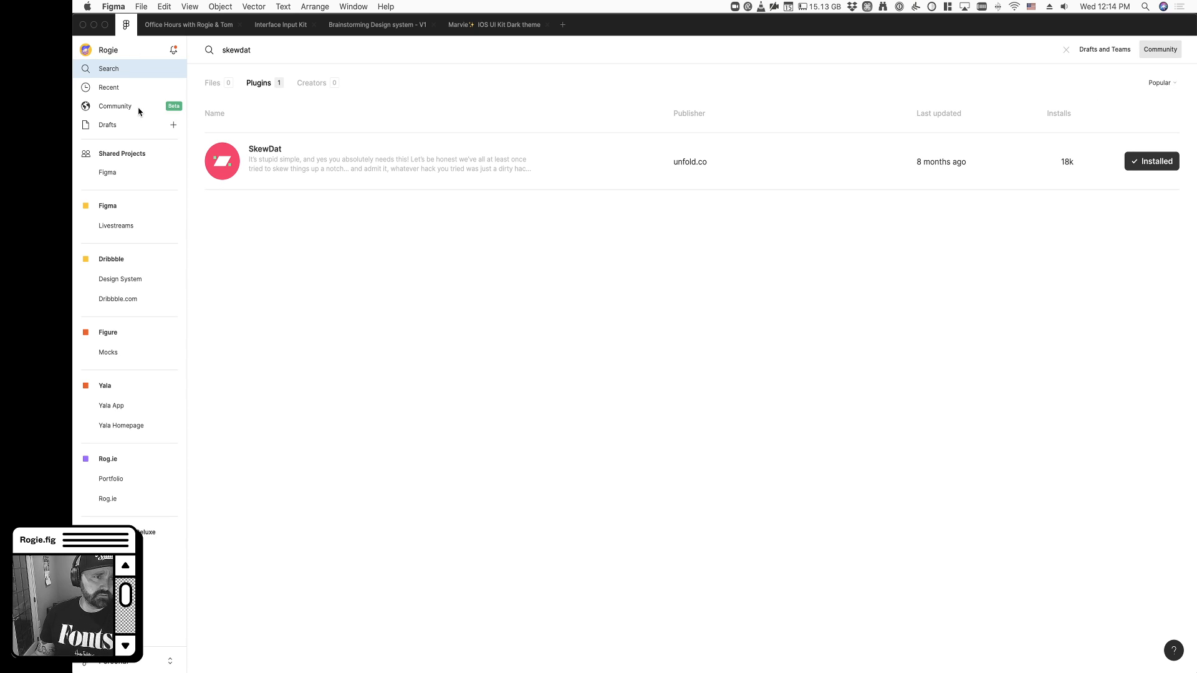
{"action": "double_click", "coordinate": [254, 48]}
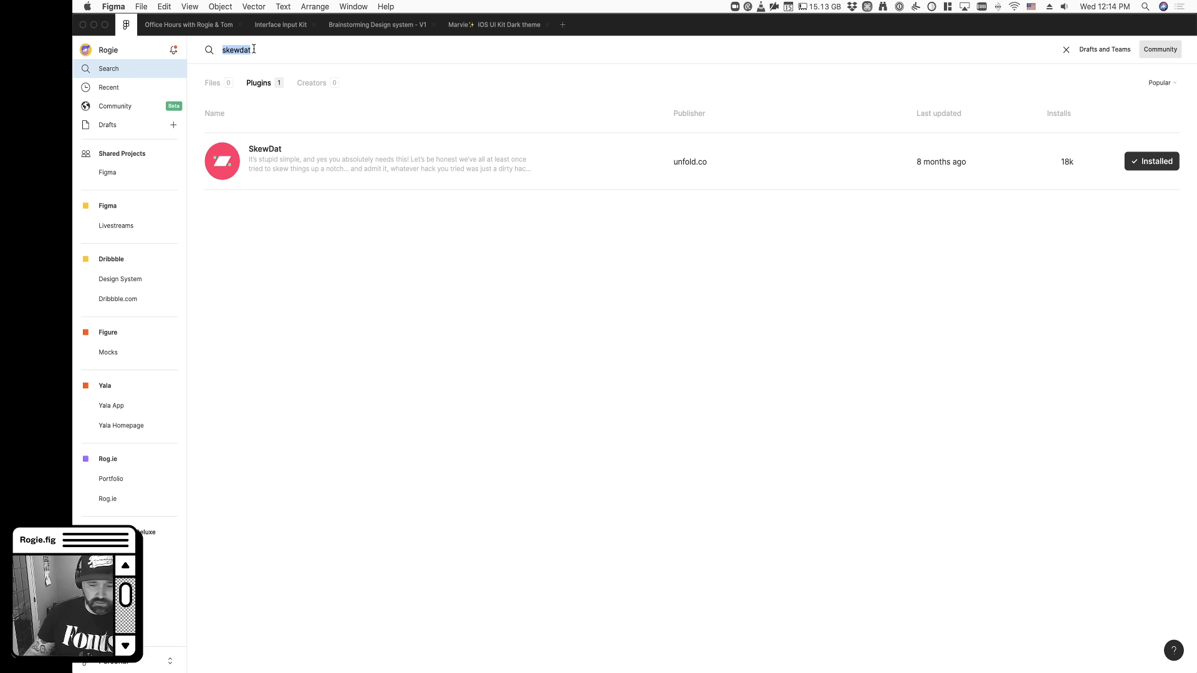
{"action": "type", "text": "clay"}
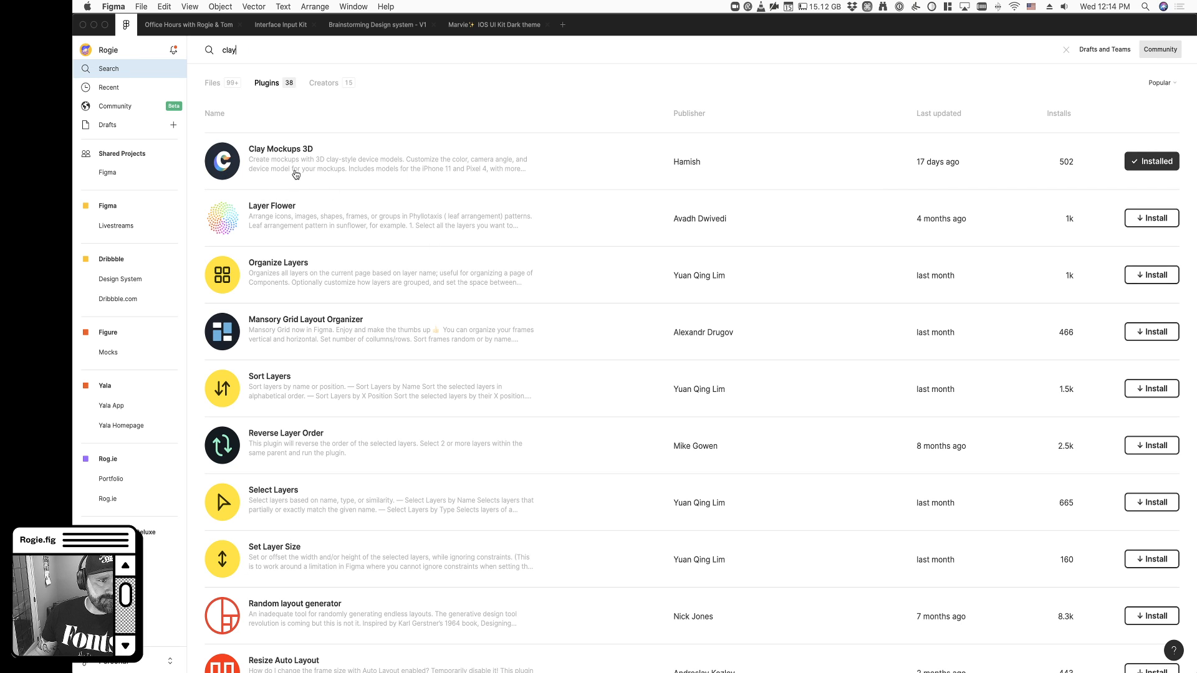
Return to the design file with the Analytics frame, leaving nothing selected and empty canvas beside the frame
{"action": "left_click", "coordinate": [206, 28]}
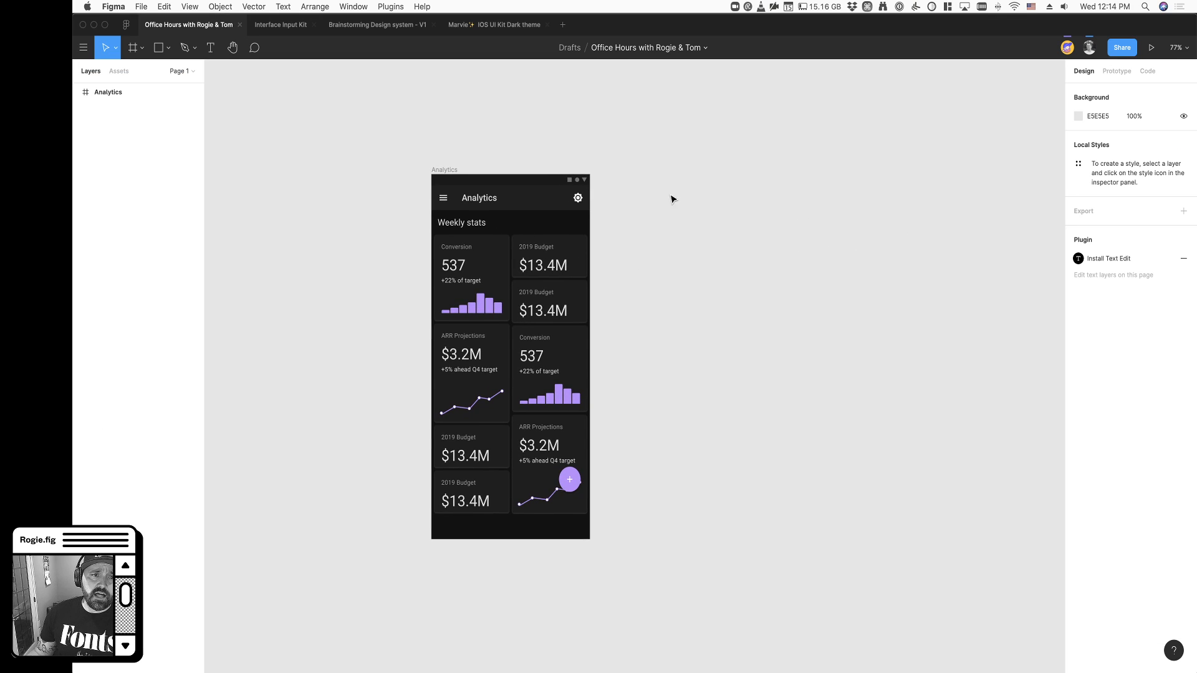
{"action": "left_click", "coordinate": [451, 169]}
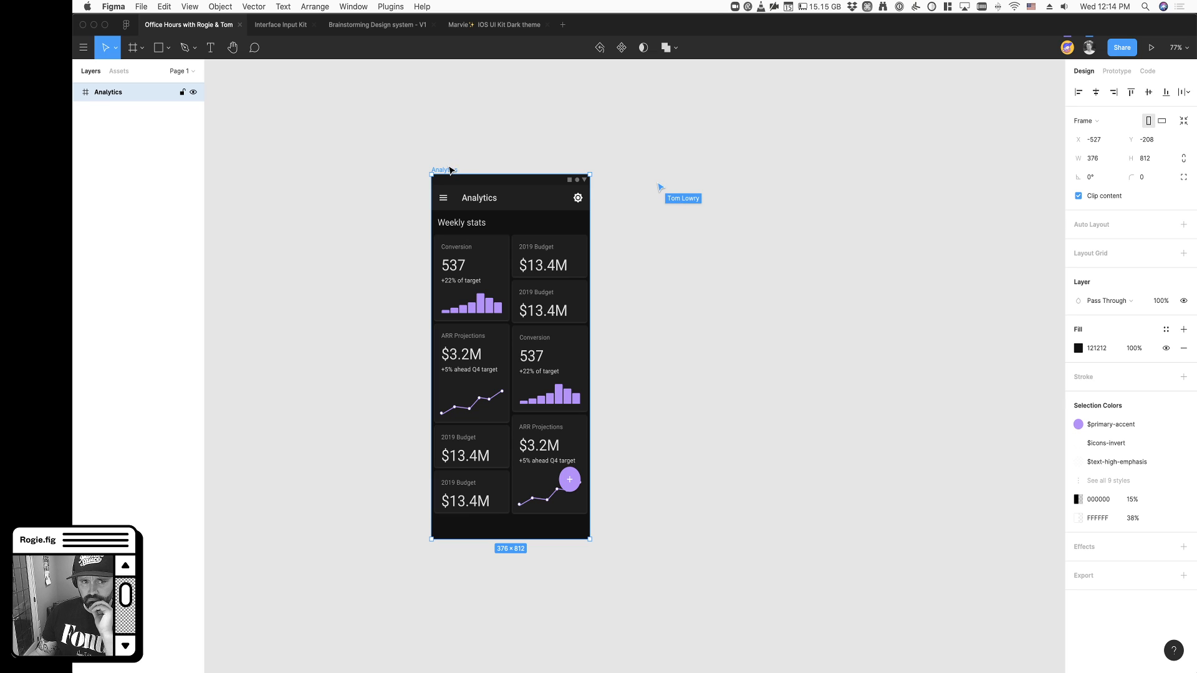
{"action": "left_click", "coordinate": [629, 195]}
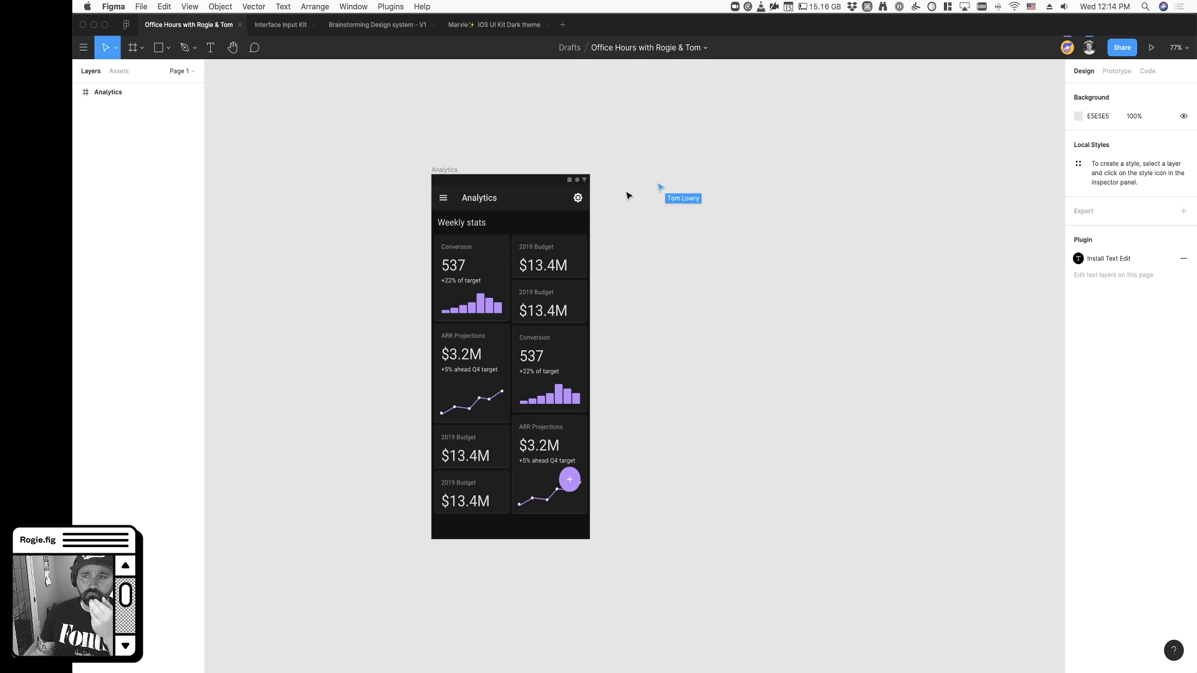
{"action": "scroll", "coordinate": [630, 197], "scroll_direction": "right", "scroll_amount": 2}
{"action": "scroll", "coordinate": [631, 196], "scroll_direction": "right", "scroll_amount": 3}
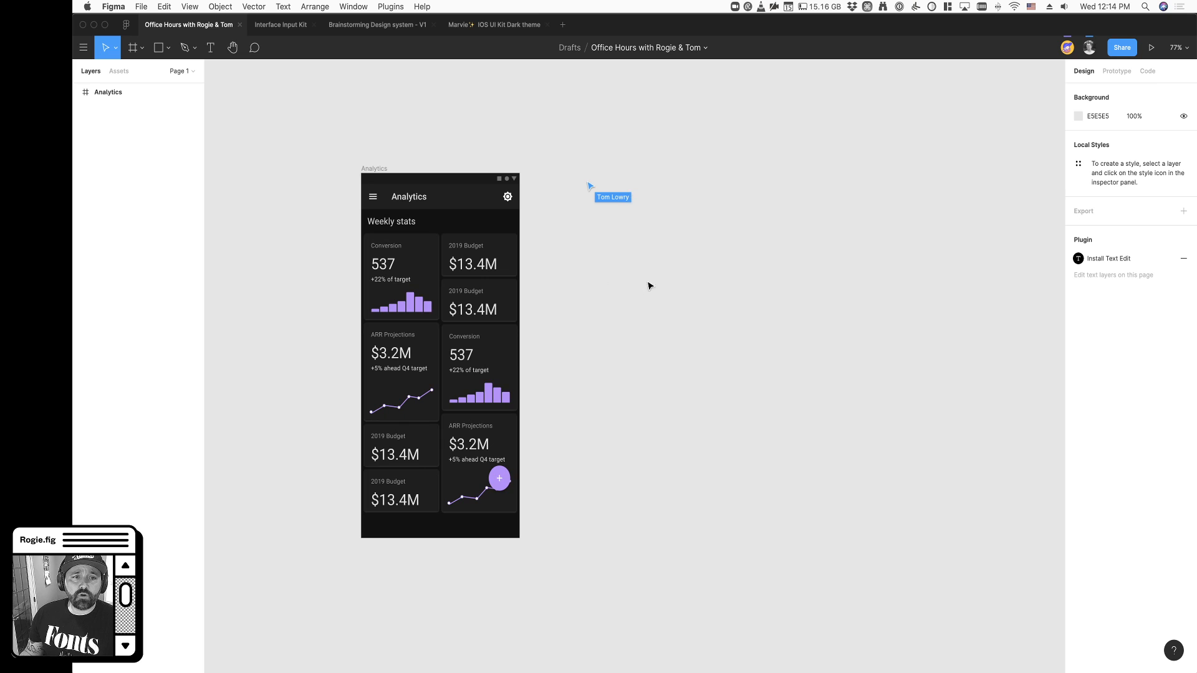
Run the Clay Mockups 3D plugin, try rotating its iPhone 11 preview the other way, and close the plugin
{"action": "right_click", "coordinate": [586, 217]}
{"action": "mouse_move", "coordinate": [621, 262]}
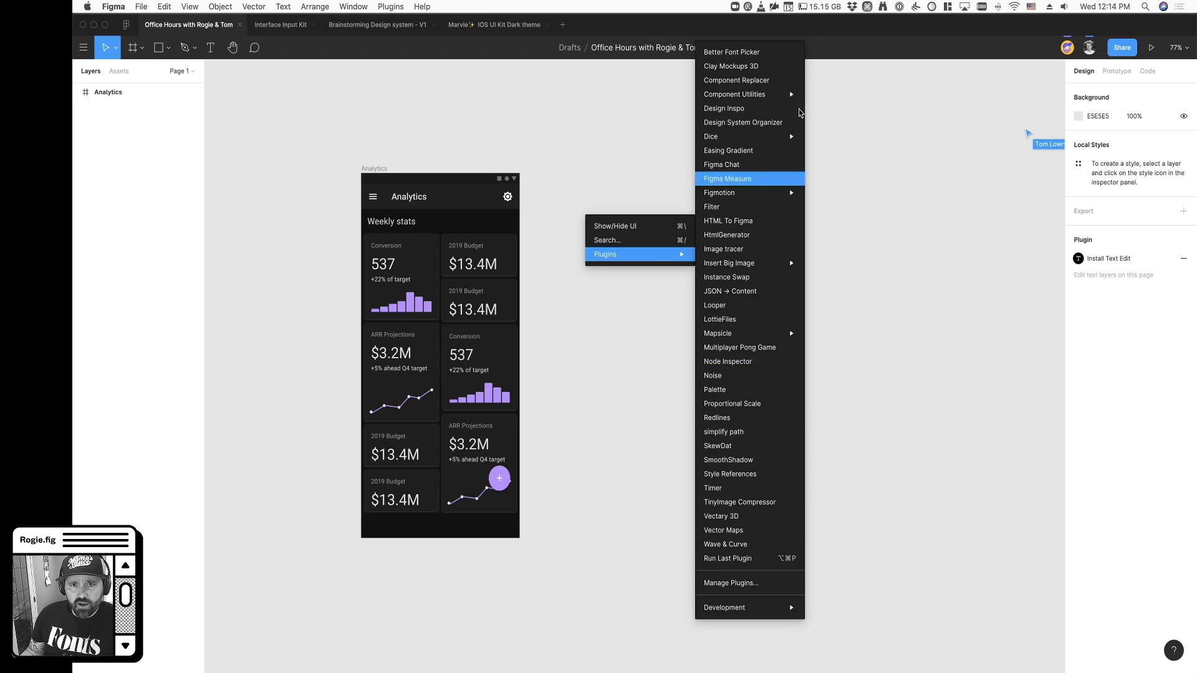
{"action": "left_click", "coordinate": [771, 68]}
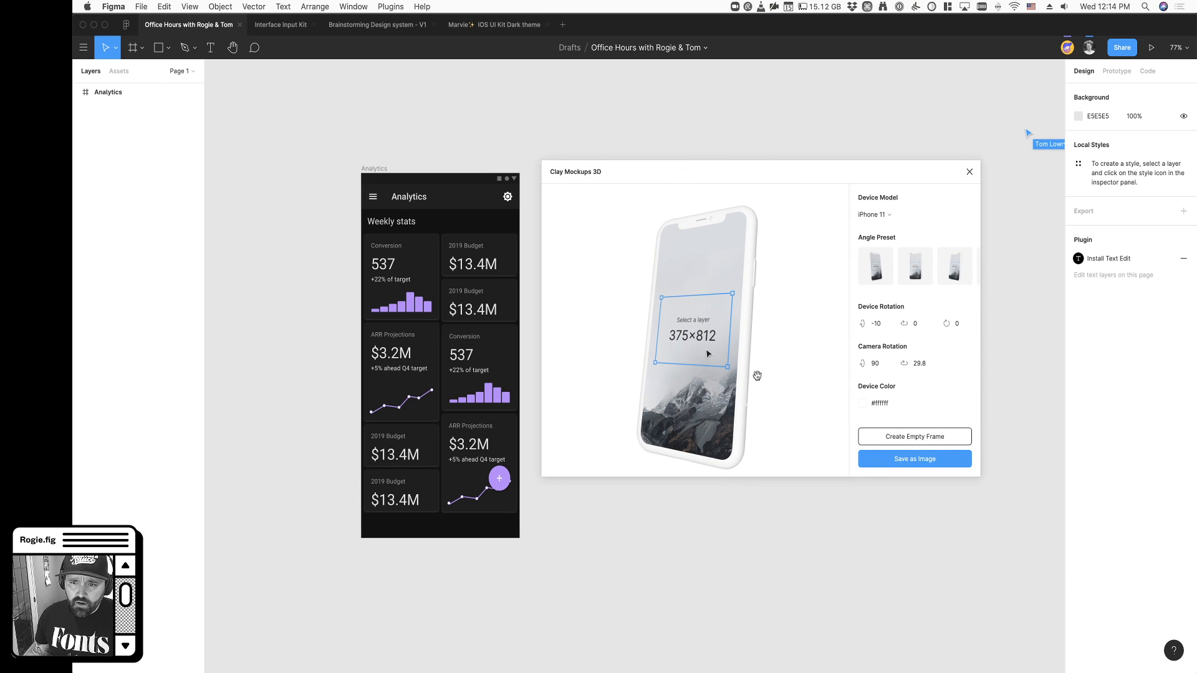
{"action": "left_click_drag", "start_coordinate": [733, 320], "coordinate": [664, 342]}
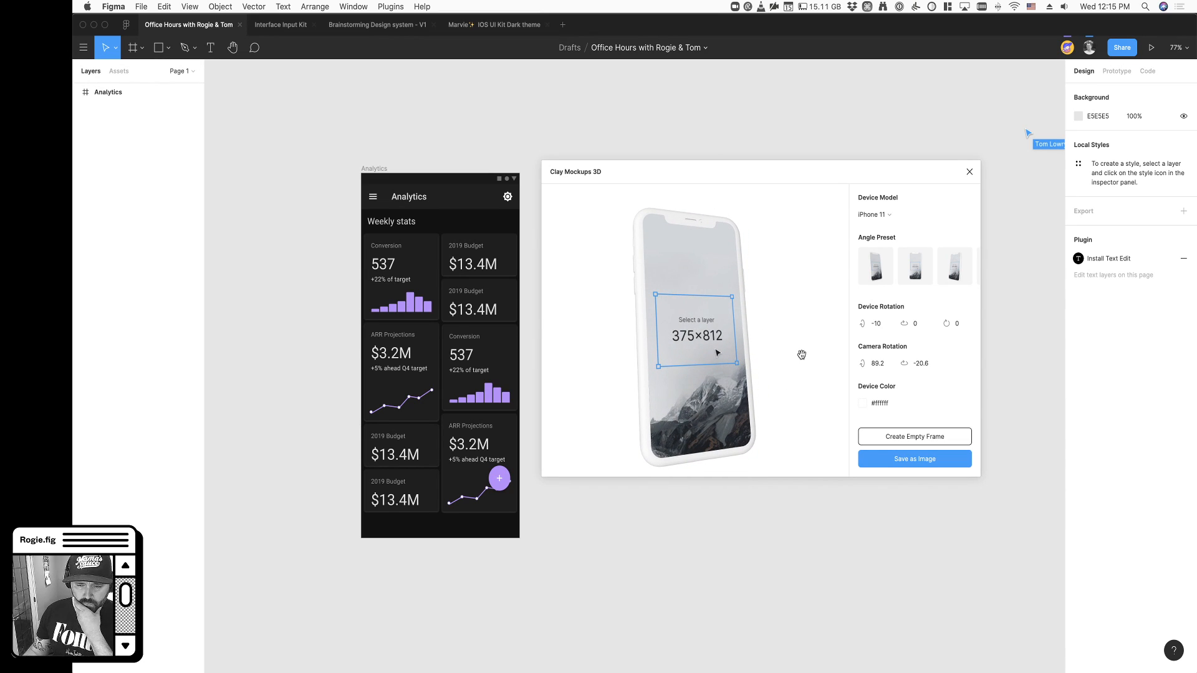
{"action": "left_click", "coordinate": [969, 173]}
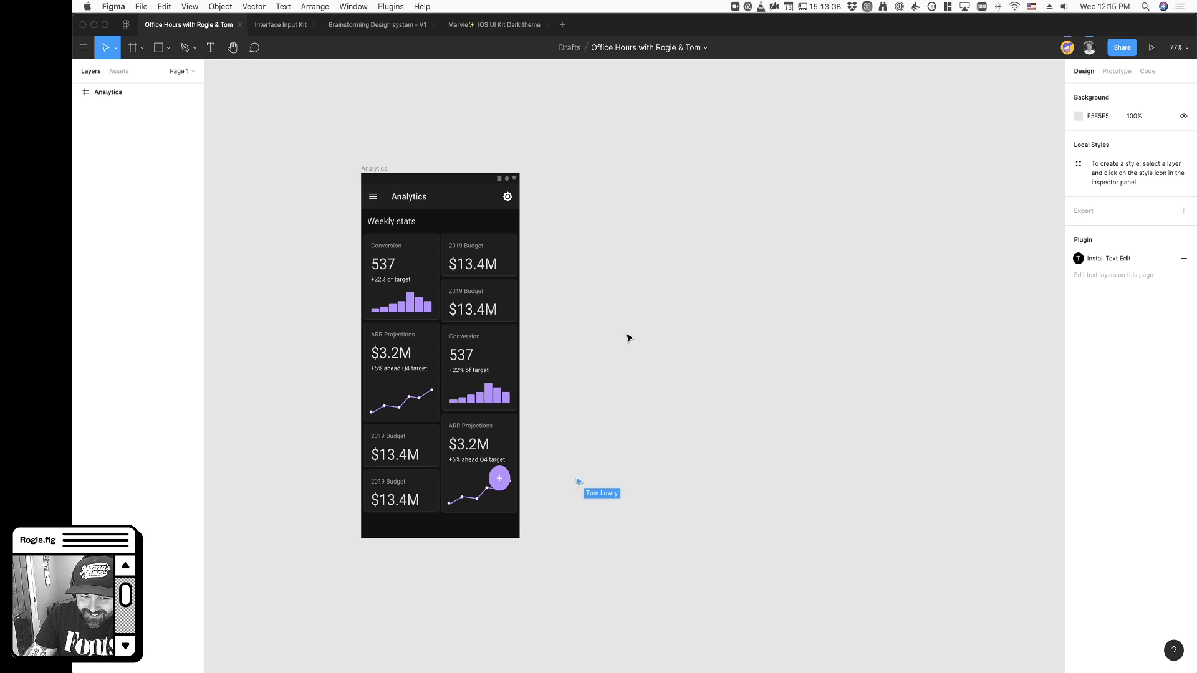
Search the design file's commands for "clay" and launch the Clay Mockups 3D plugin
{"action": "key", "text": "super+slash"}
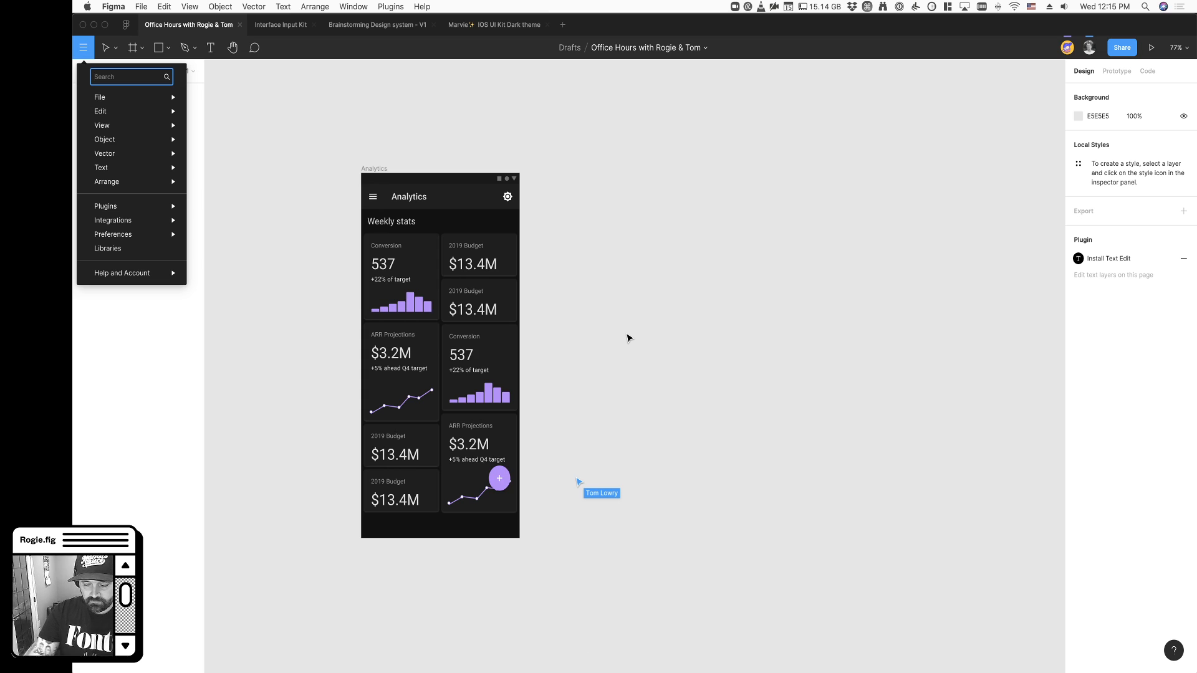
{"action": "key", "text": "super+slash"}
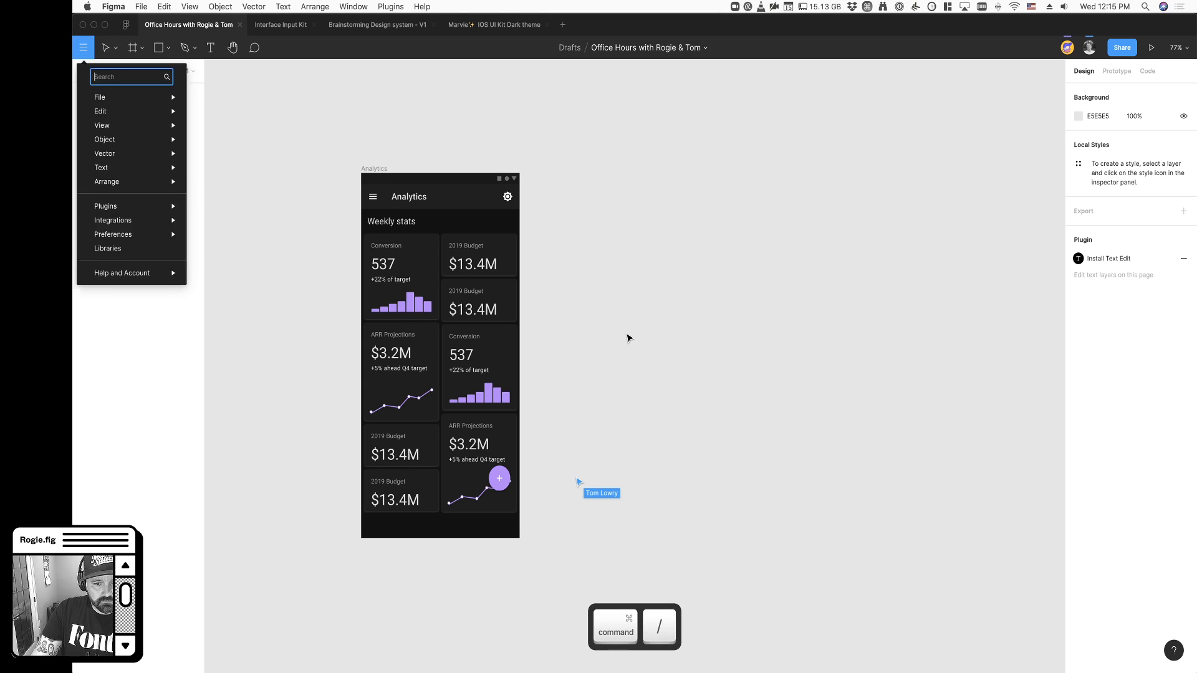
{"action": "key", "text": "super+slash"}
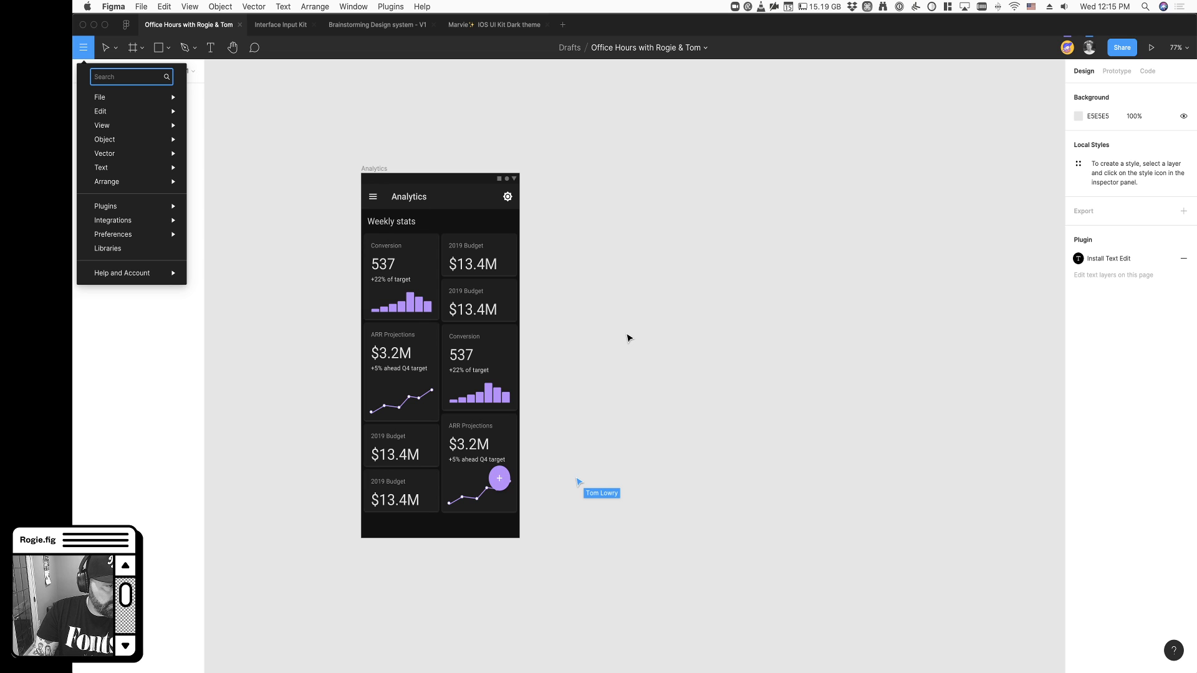
{"action": "type", "text": "clay"}
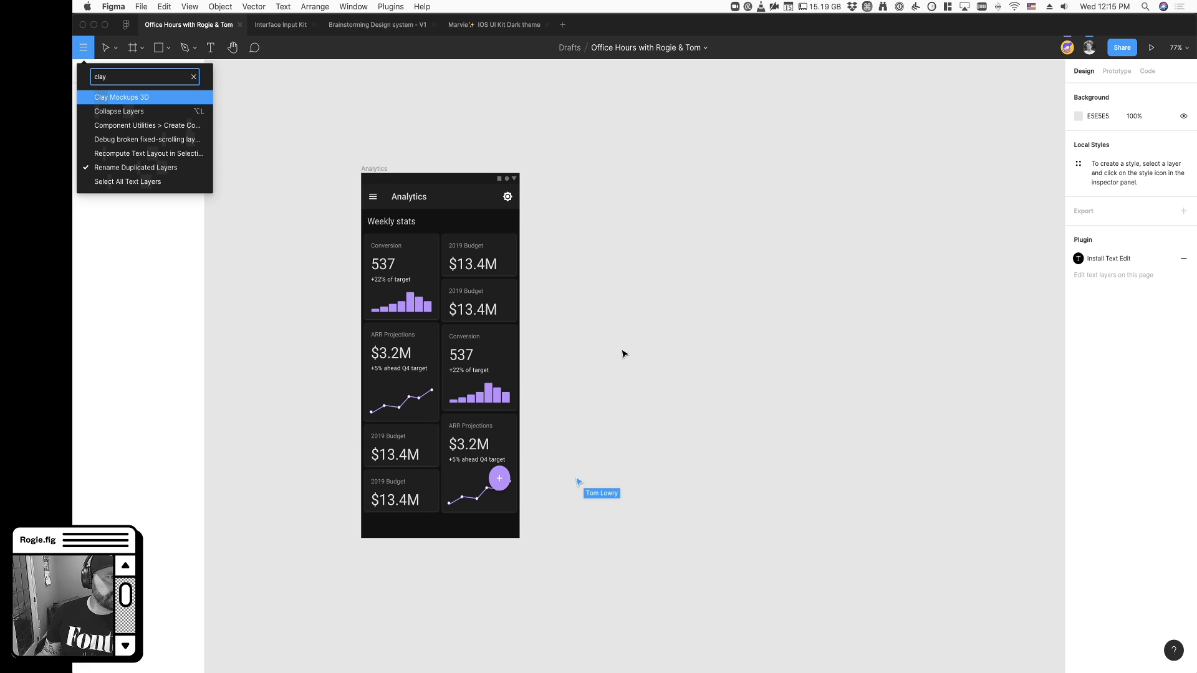
{"action": "left_click", "coordinate": [177, 98]}
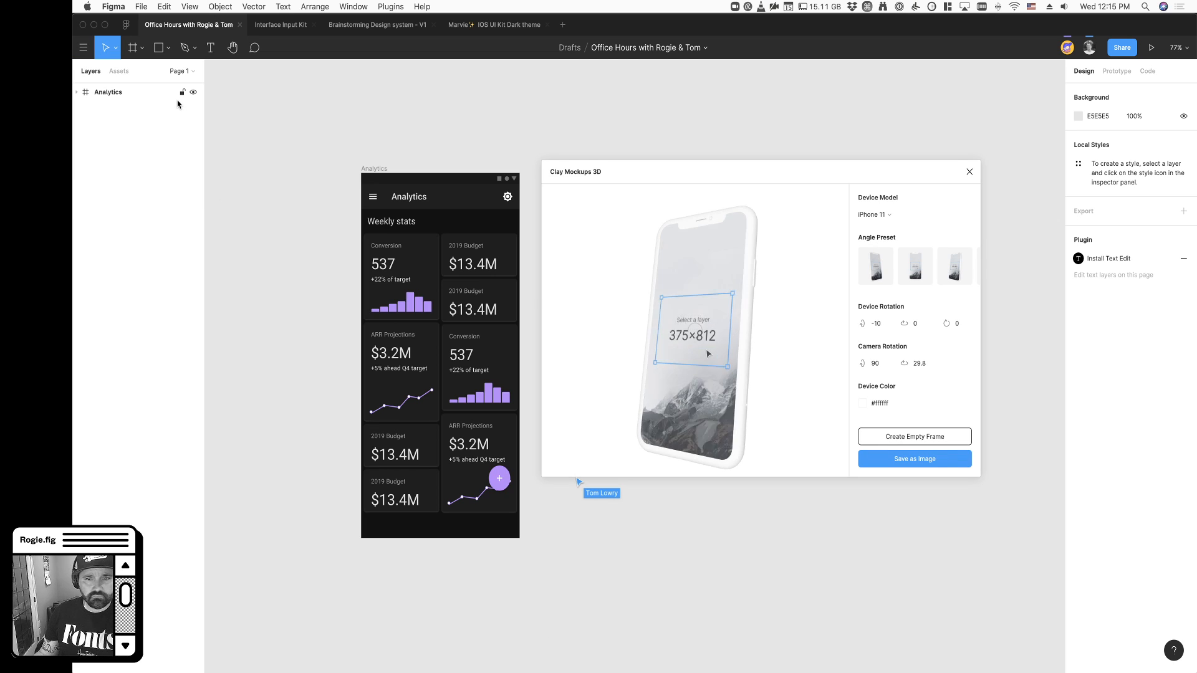
Switch to Zoom and come back to the Clay Mockups 3D window in Figma
{"action": "key", "text": "super+Tab"}
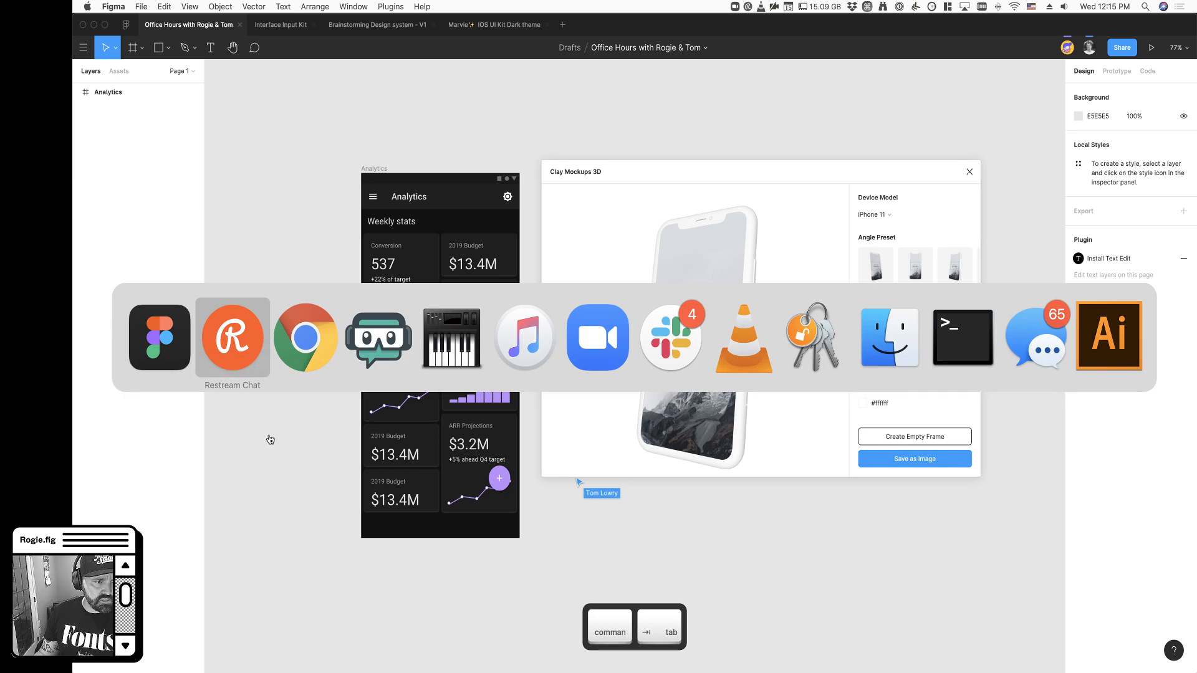
{"action": "left_click", "coordinate": [599, 339]}
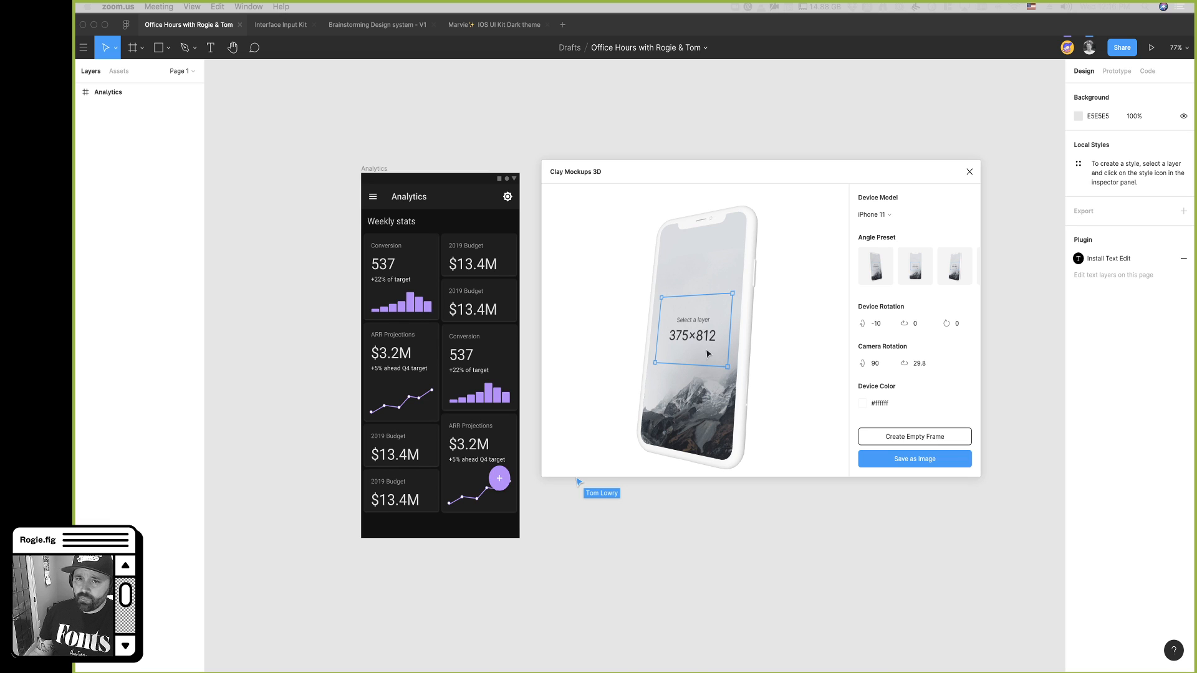
{"action": "left_click", "coordinate": [753, 334]}
Rotate the iPhone 11 mockup in the Clay Mockups 3D preview to a camera rotation of about 97 and -31
{"action": "left_click_drag", "start_coordinate": [753, 335], "coordinate": [704, 359]}
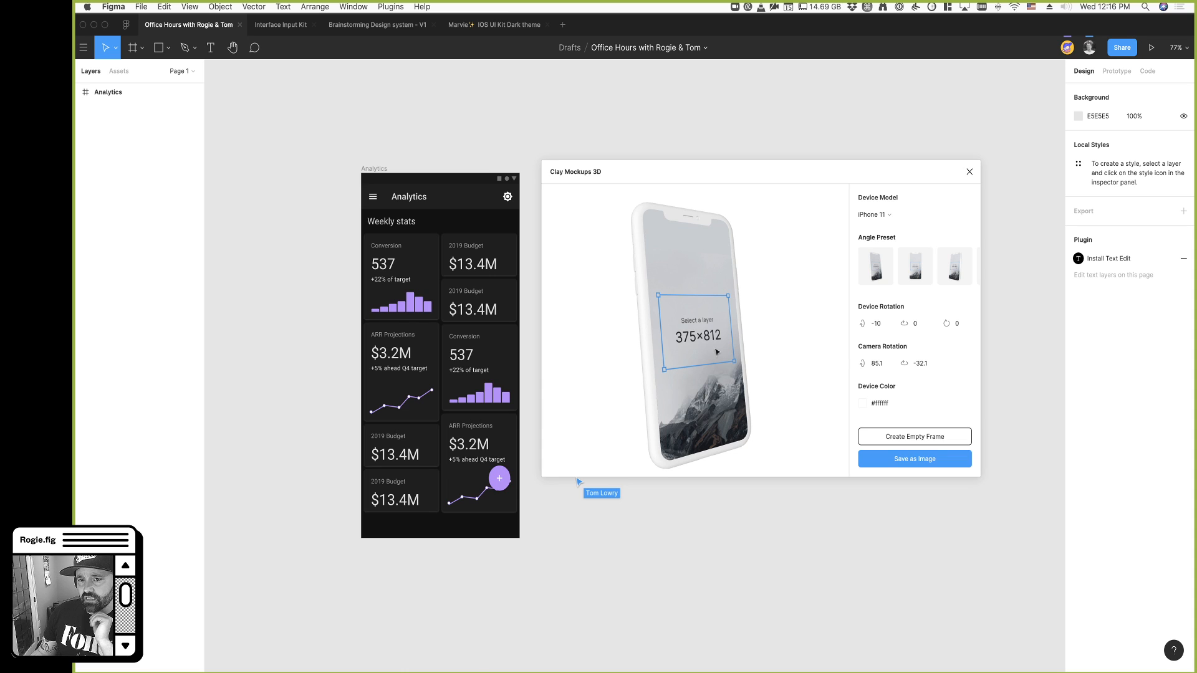
{"action": "left_click_drag", "start_coordinate": [909, 181], "coordinate": [906, 180]}
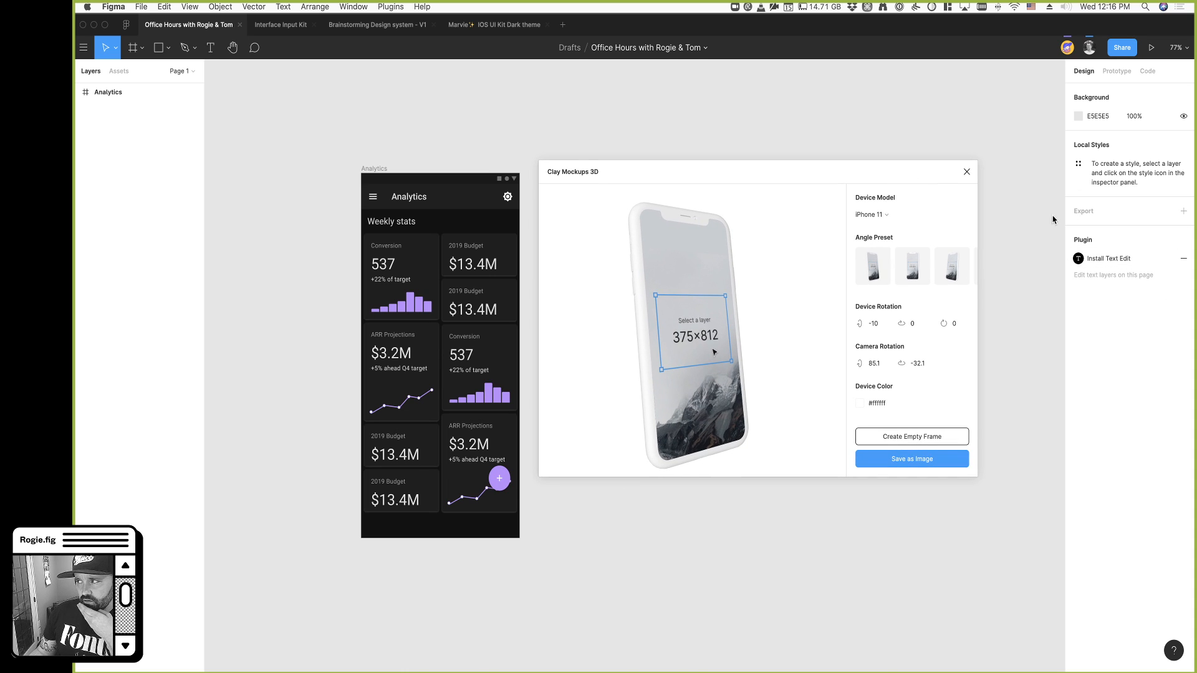
{"action": "left_click_drag", "start_coordinate": [687, 340], "coordinate": [711, 354]}
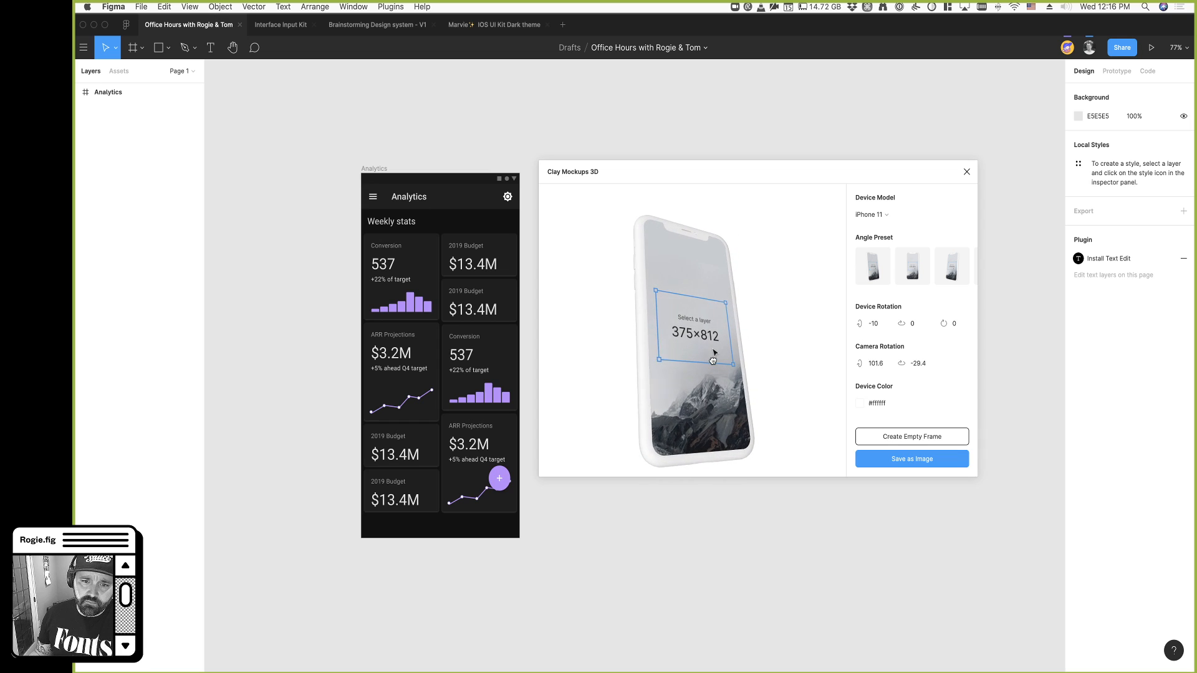
Try #ff0000 as the iPhone 11 mockup's device color and replace it with #bada55
{"action": "left_click", "coordinate": [883, 404]}
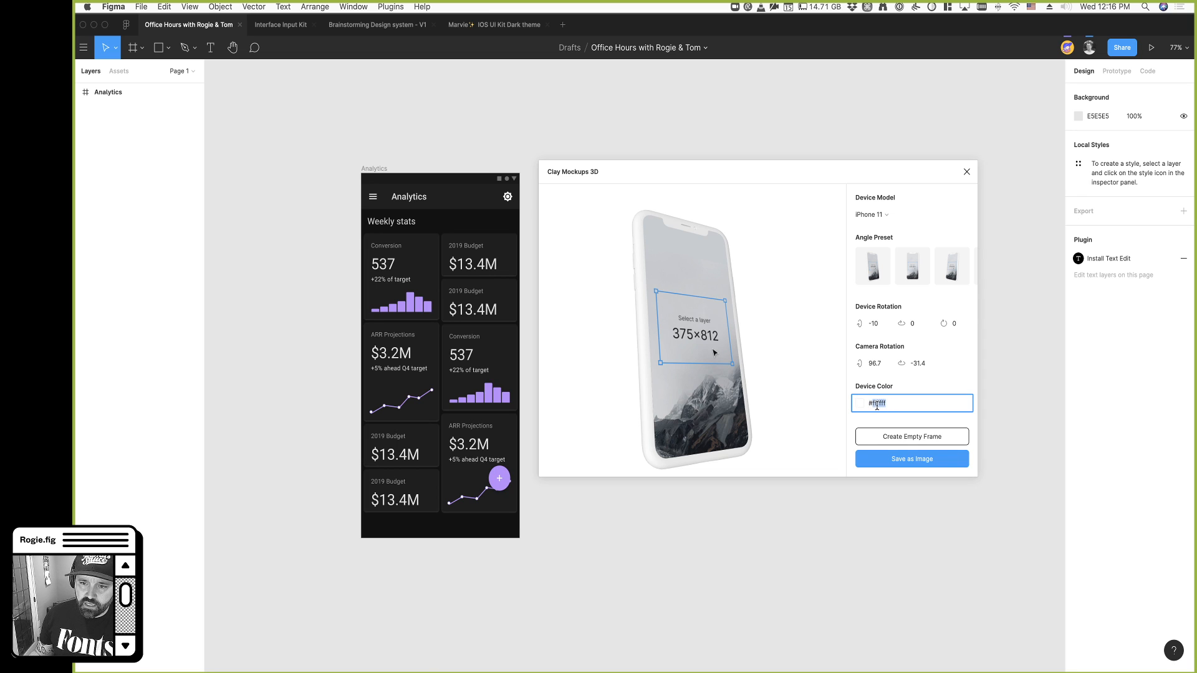
{"action": "type", "text": "ff0000"}
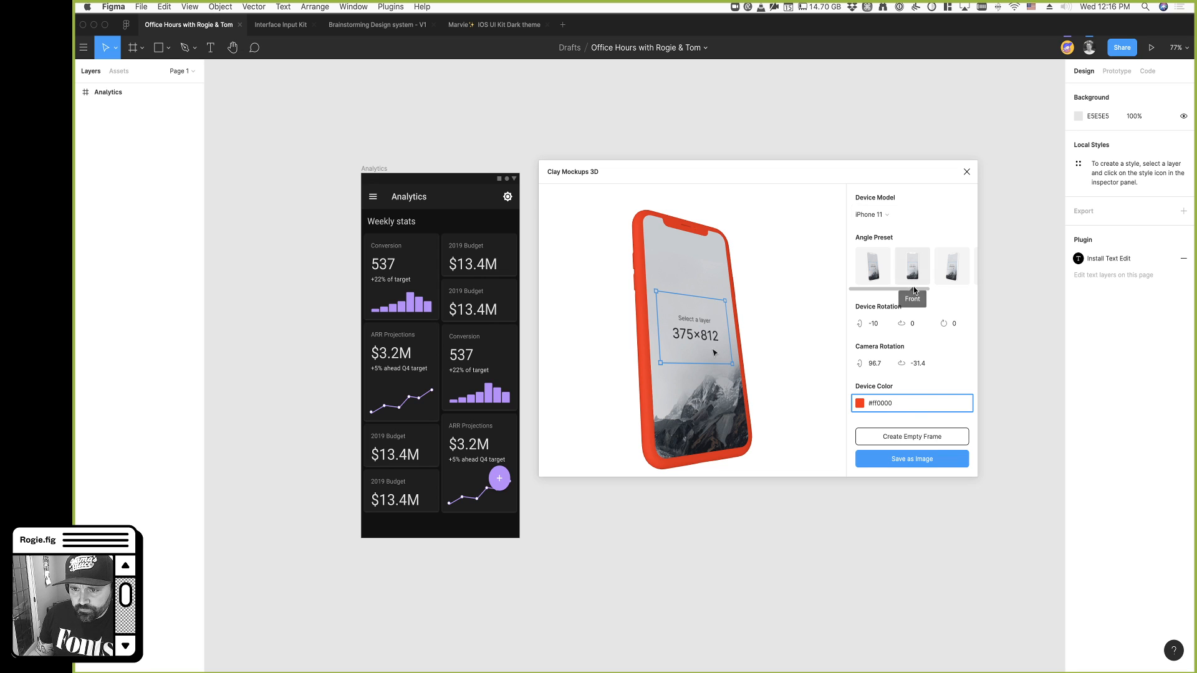
{"action": "double_click", "coordinate": [884, 405]}
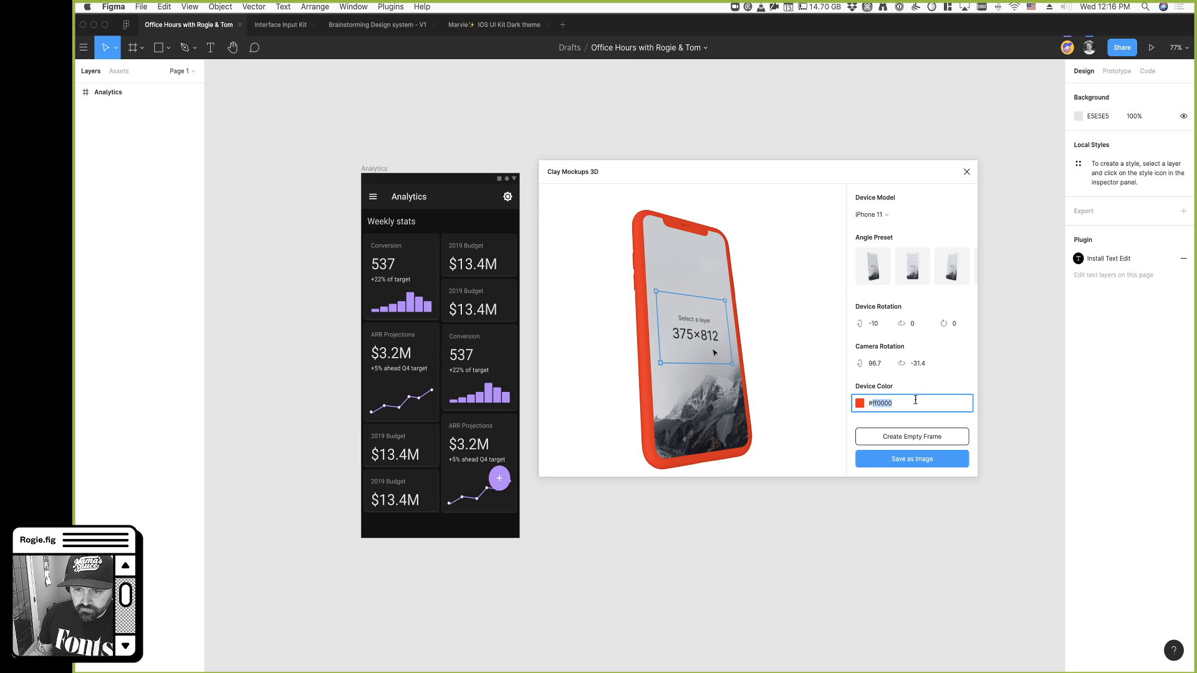
{"action": "left_click", "coordinate": [879, 404]}
{"action": "left_click_drag", "start_coordinate": [874, 404], "coordinate": [919, 404]}
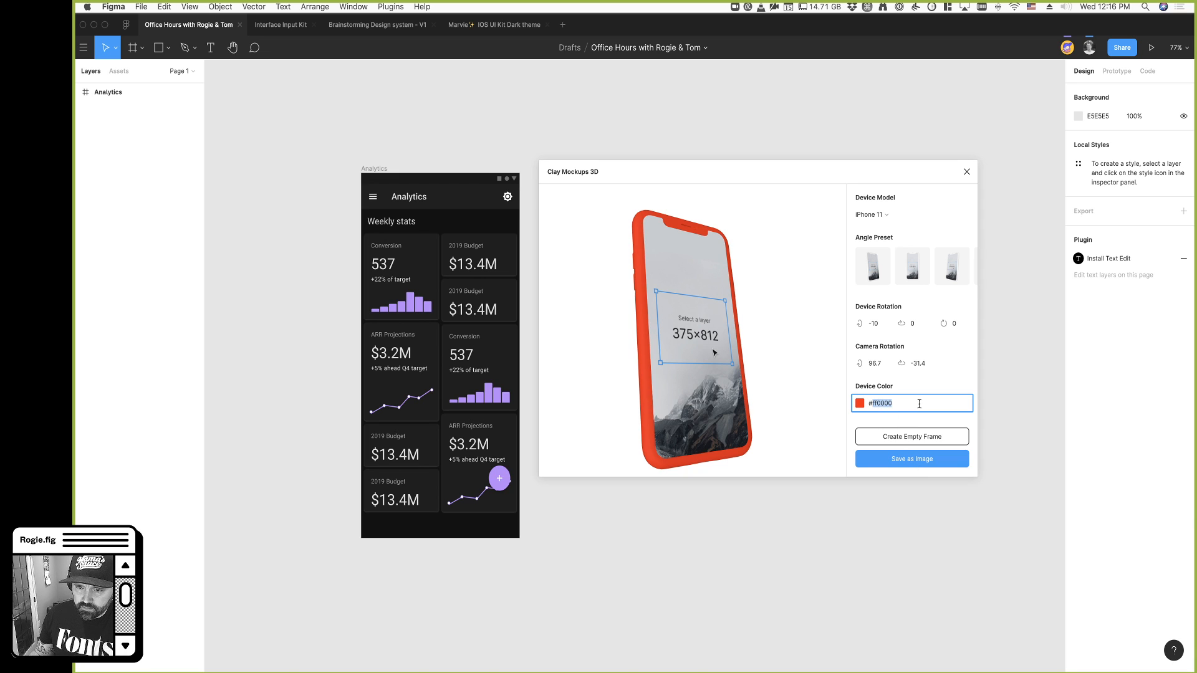
{"action": "type", "text": "bad"}
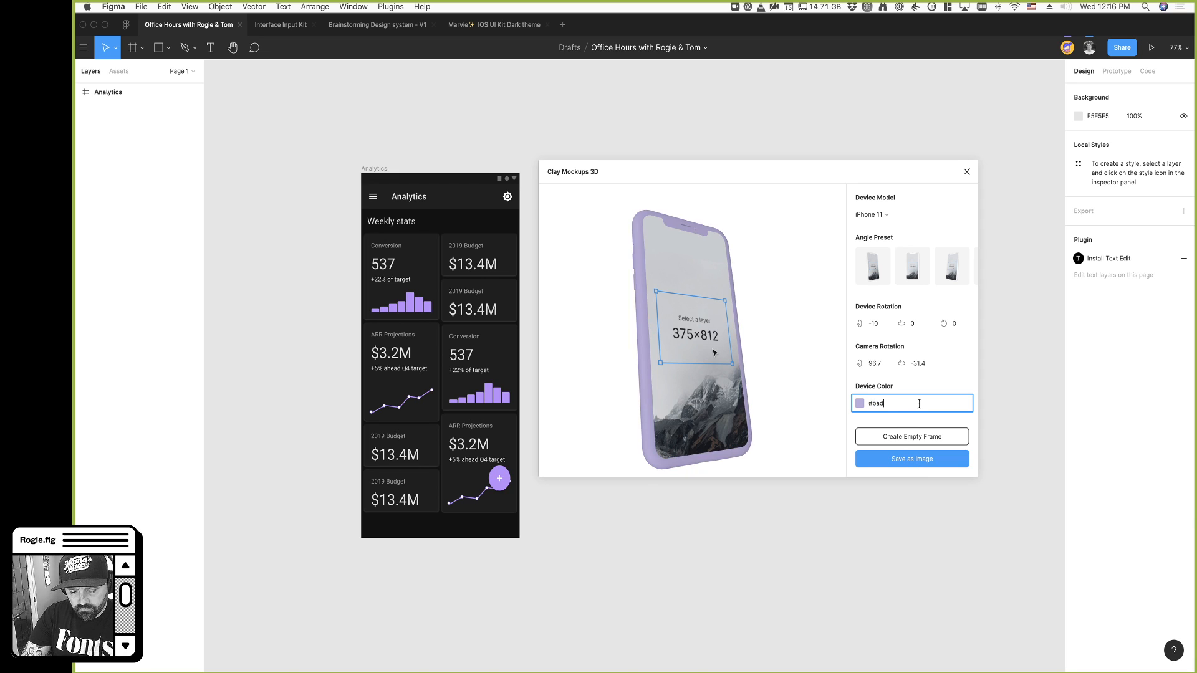
{"action": "type", "text": "a55"}
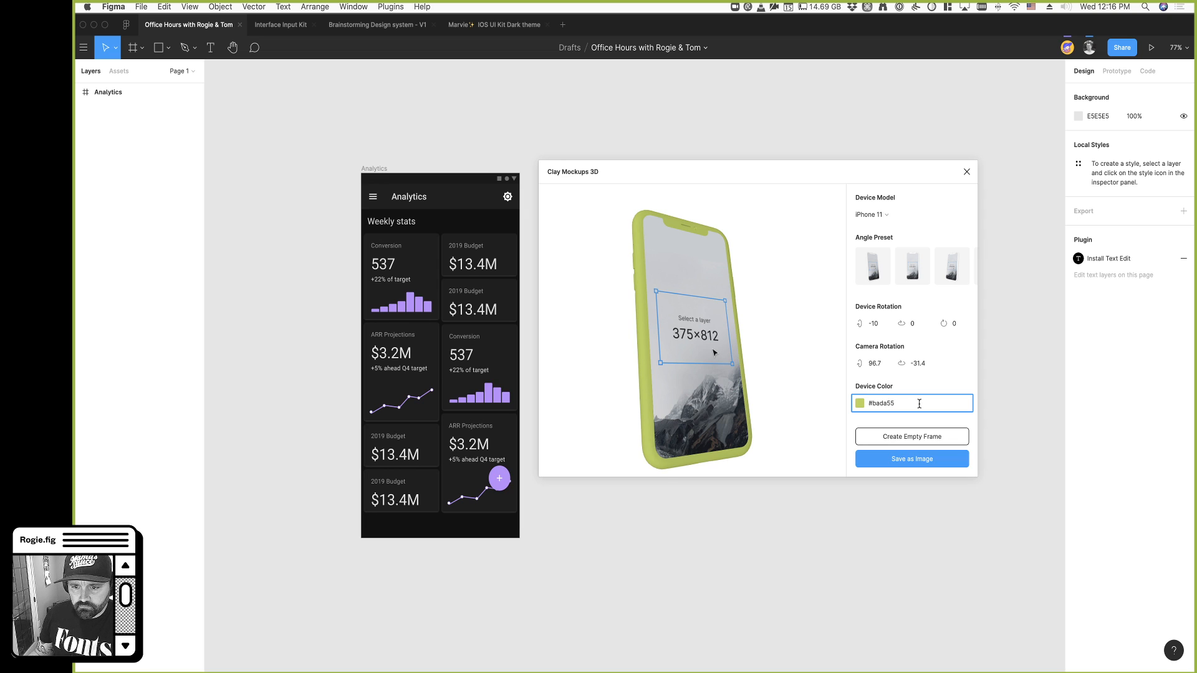
Create an empty frame sized for the iPhone 11 mockup and check the device model choices, keeping iPhone 11
{"action": "left_click", "coordinate": [919, 441]}
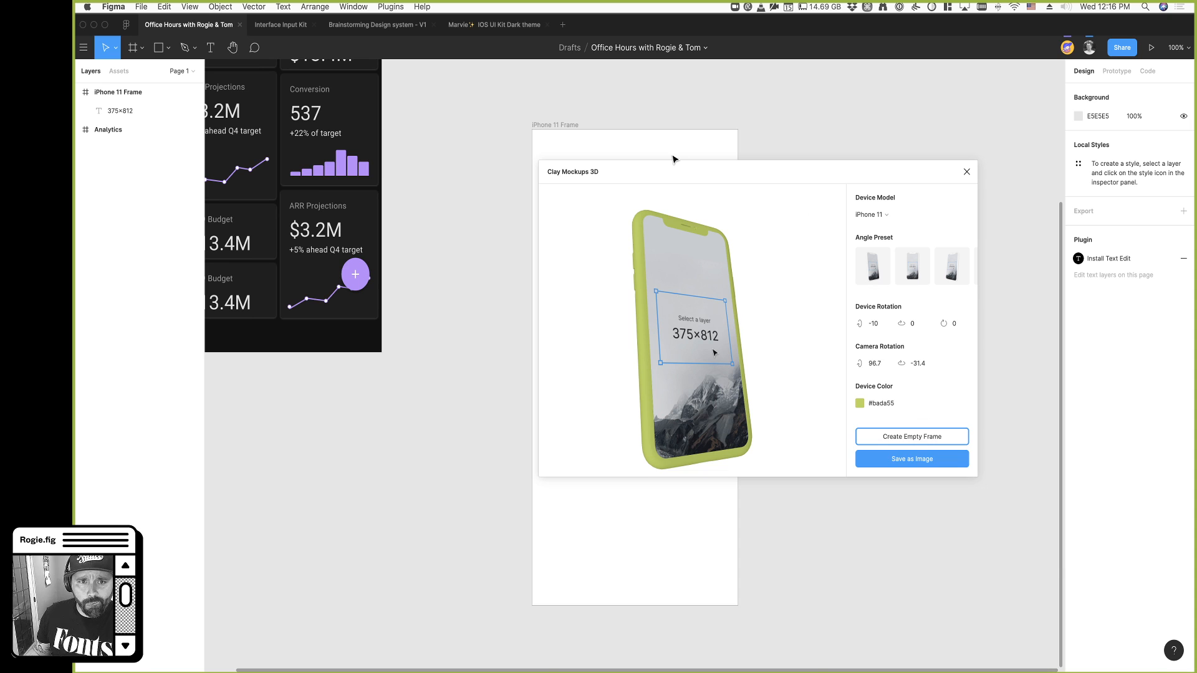
{"action": "scroll", "coordinate": [515, 260], "scroll_direction": "up", "scroll_amount": 10}
{"action": "left_click_drag", "start_coordinate": [655, 181], "coordinate": [643, 143]}
{"action": "left_click", "coordinate": [877, 178]}
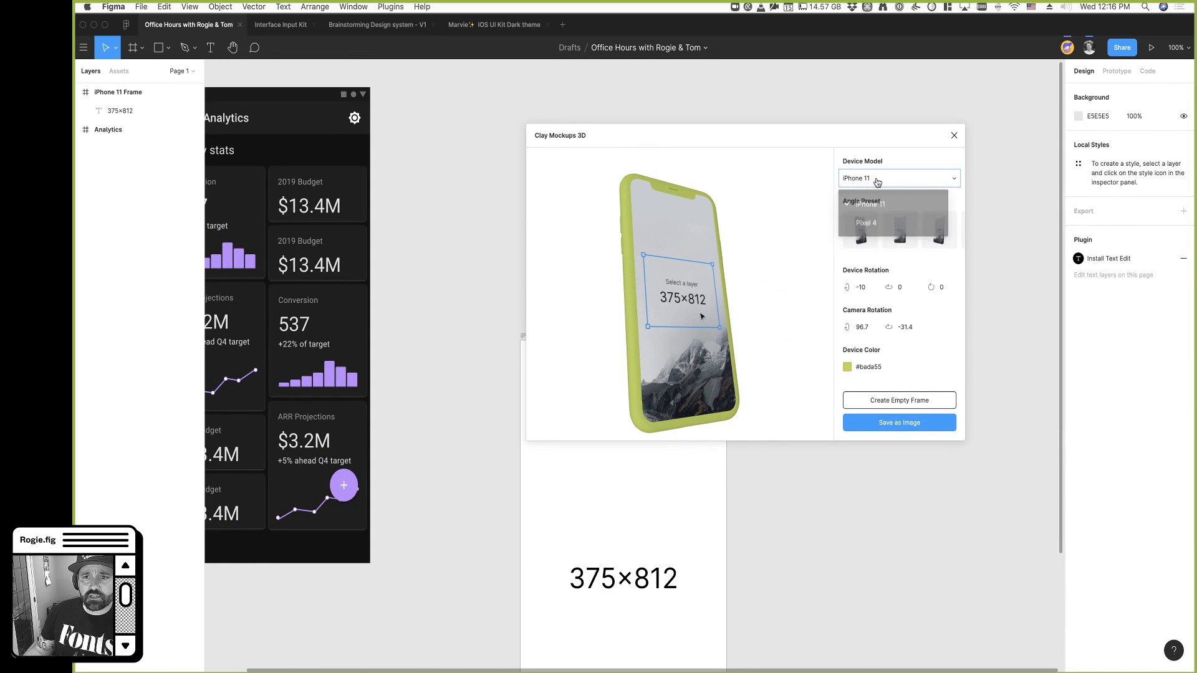
{"action": "left_click", "coordinate": [891, 197]}
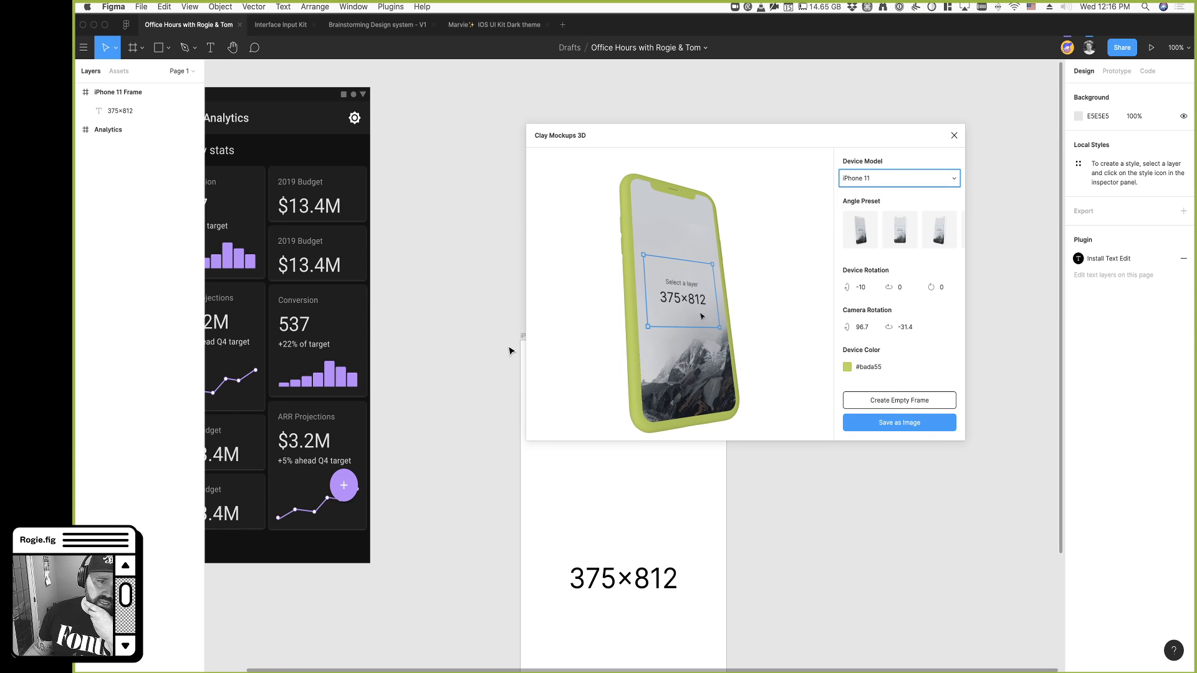
Move the empty iPhone 11 Frame clear of the plugin window, preview it on the mockup and cut it from the canvas
{"action": "left_click_drag", "start_coordinate": [581, 135], "coordinate": [685, 139]}
{"action": "left_click_drag", "start_coordinate": [563, 340], "coordinate": [464, 89]}
{"action": "scroll", "coordinate": [472, 106], "scroll_direction": "up", "scroll_amount": 4}
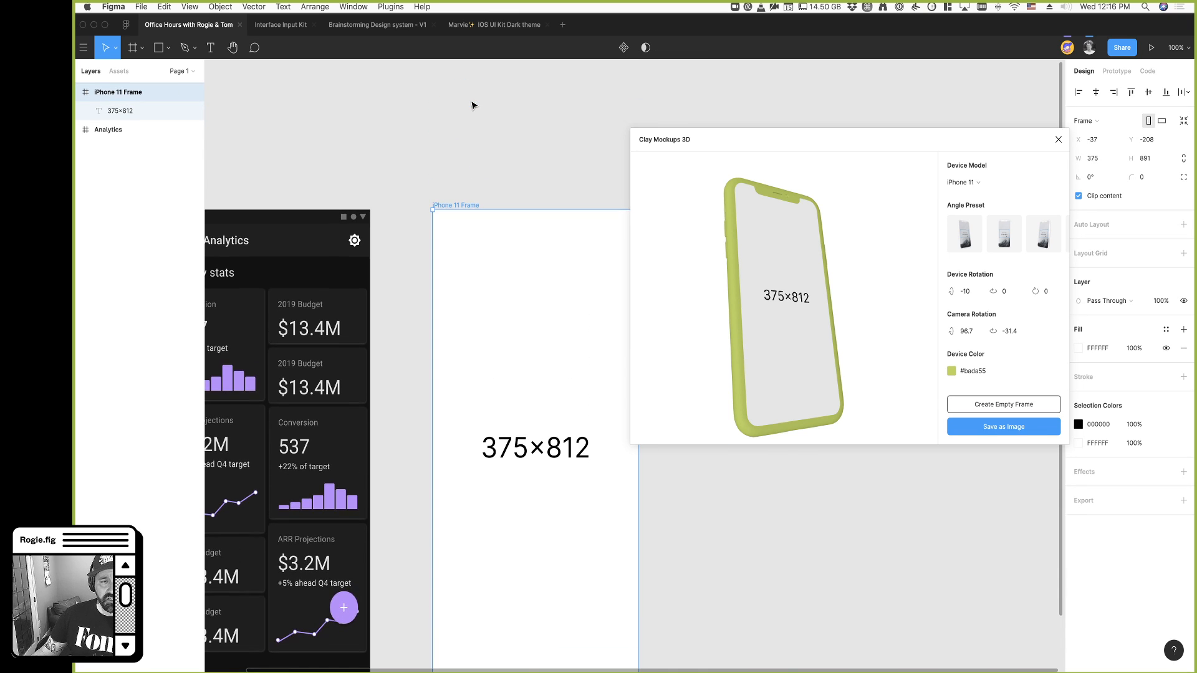
{"action": "scroll", "coordinate": [472, 103], "scroll_direction": "down", "scroll_amount": 2}
{"action": "scroll", "coordinate": [476, 102], "scroll_direction": "left", "scroll_amount": 4}
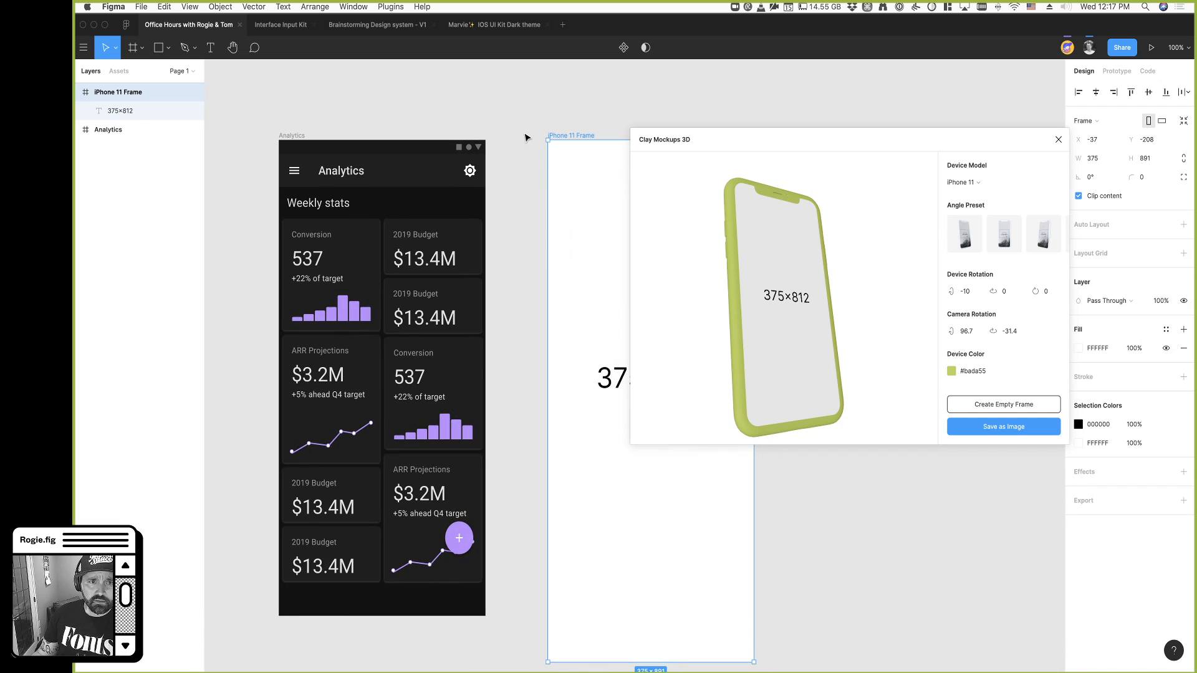
{"action": "key", "text": "super"}
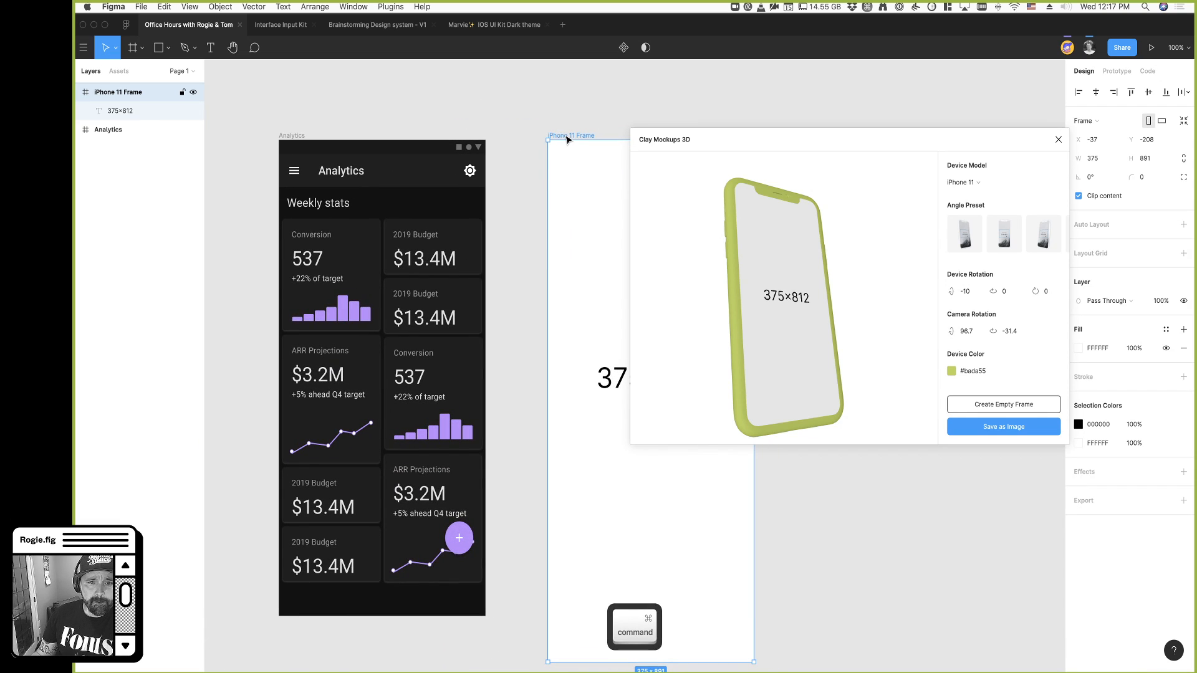
{"action": "key", "text": "super+x"}
Show the Analytics frame on the mockup's screen and rotate the preview to a camera rotation of about 91 and -9
{"action": "left_click", "coordinate": [481, 151]}
{"action": "left_click_drag", "start_coordinate": [875, 140], "coordinate": [766, 131]}
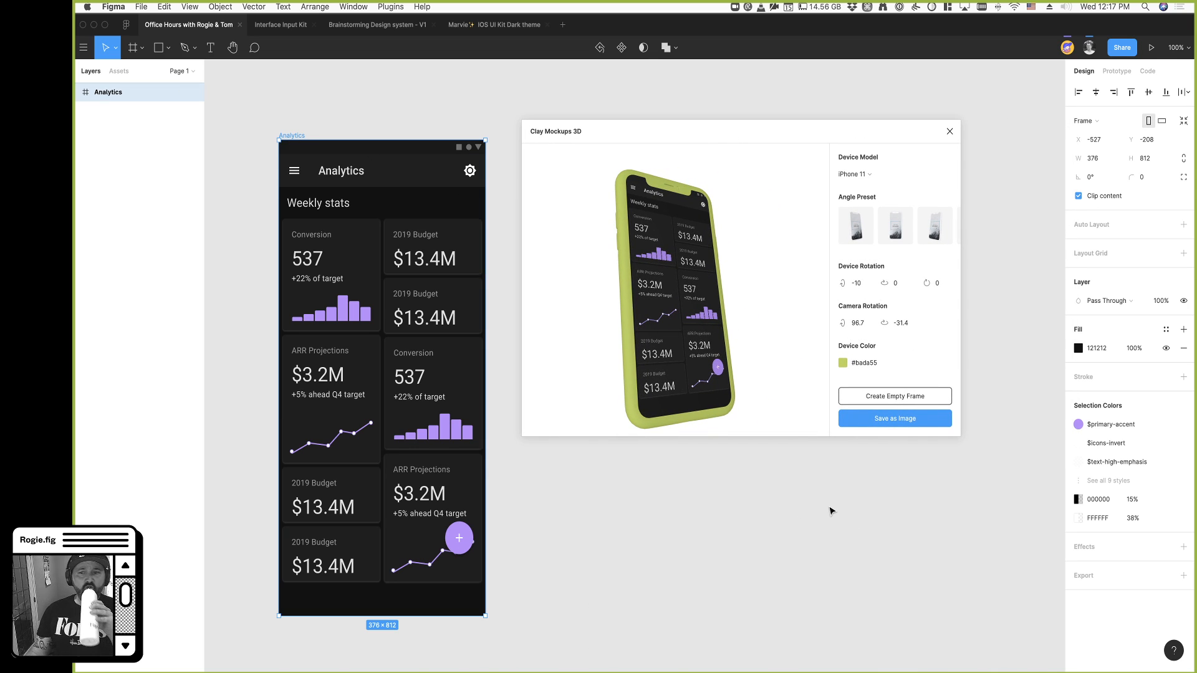
{"action": "left_click_drag", "start_coordinate": [667, 357], "coordinate": [690, 317]}
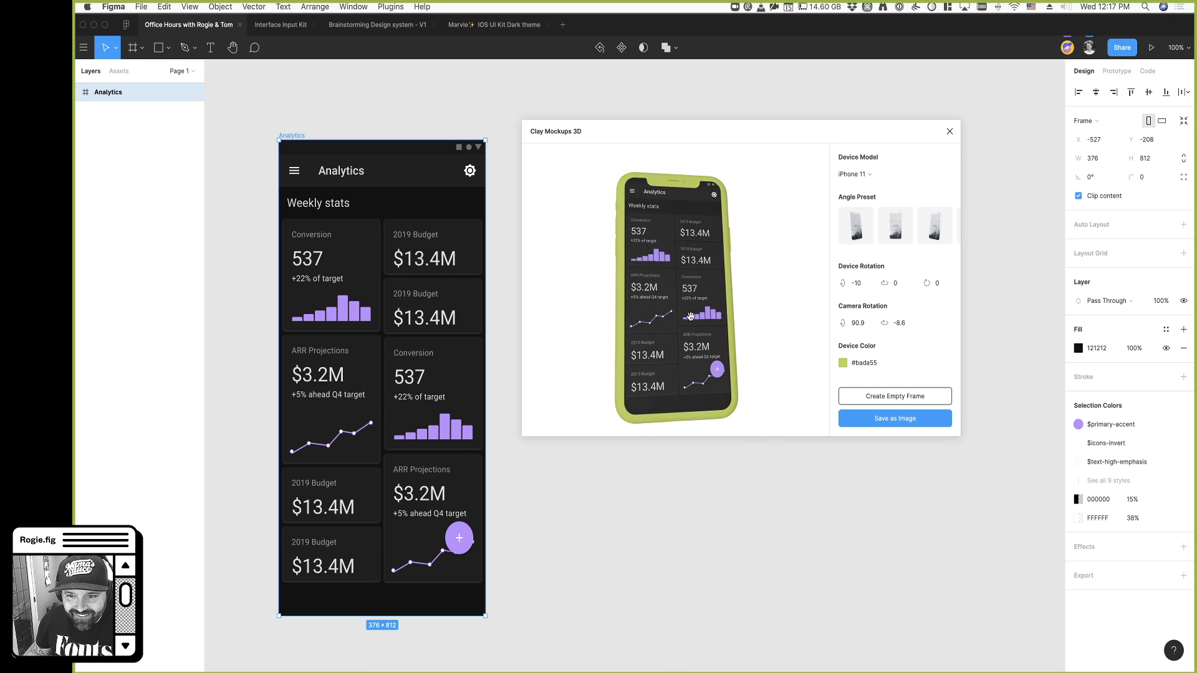
Try the Front and Front Right angle presets, apply Tilted Right, and save the mockup as an image
{"action": "left_click", "coordinate": [900, 235]}
{"action": "left_click", "coordinate": [933, 240]}
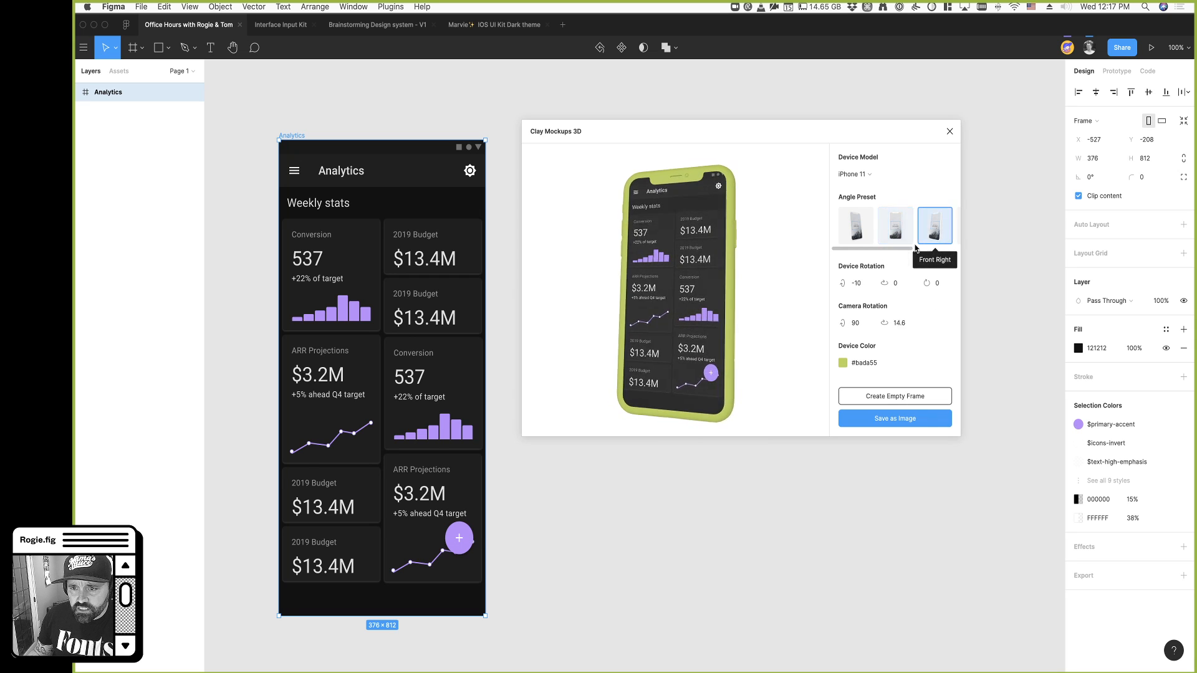
{"action": "left_click", "coordinate": [938, 237]}
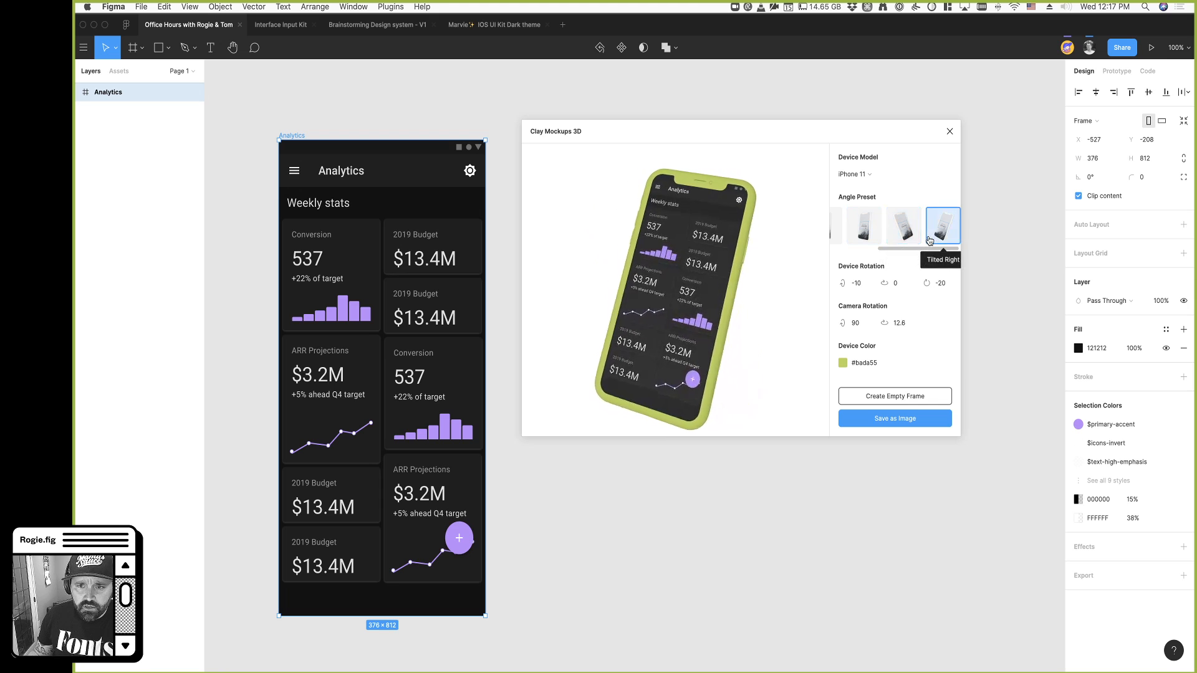
{"action": "left_click", "coordinate": [882, 419]}
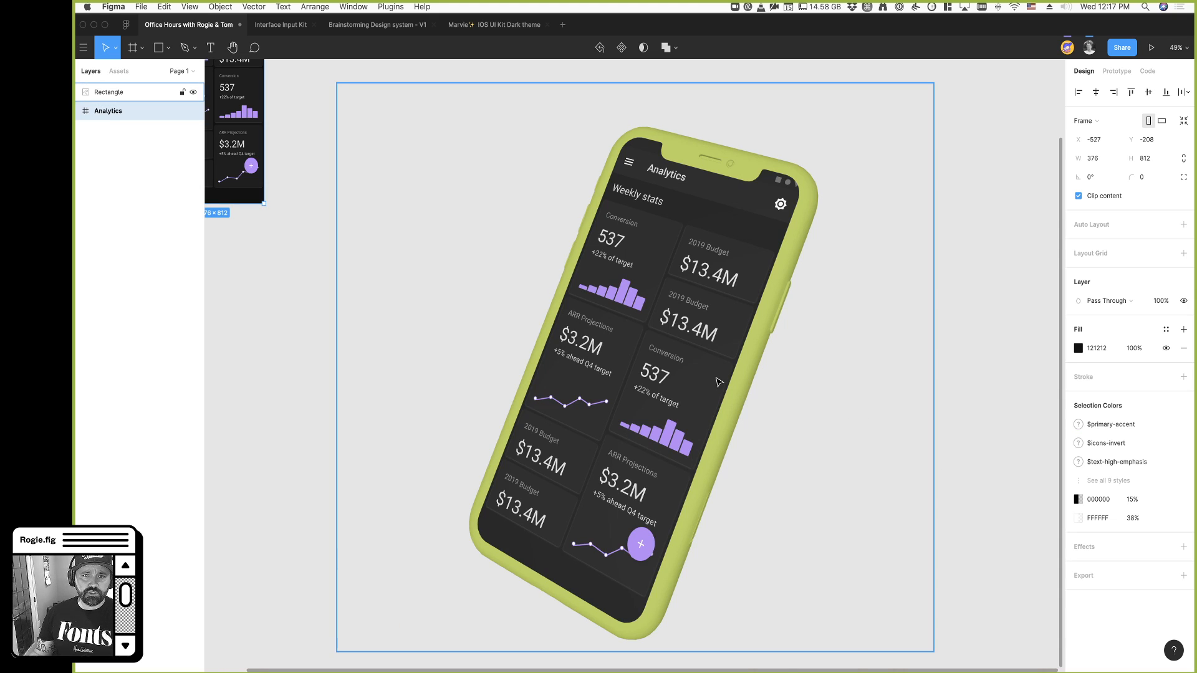
Move the saved mockup image away from the Analytics frame to about X 192, Y -550
{"action": "scroll", "coordinate": [654, 334], "scroll_direction": "down", "scroll_amount": 3}
{"action": "left_click_drag", "start_coordinate": [605, 393], "coordinate": [571, 308]}
{"action": "scroll", "coordinate": [570, 308], "scroll_direction": "up", "scroll_amount": 2}
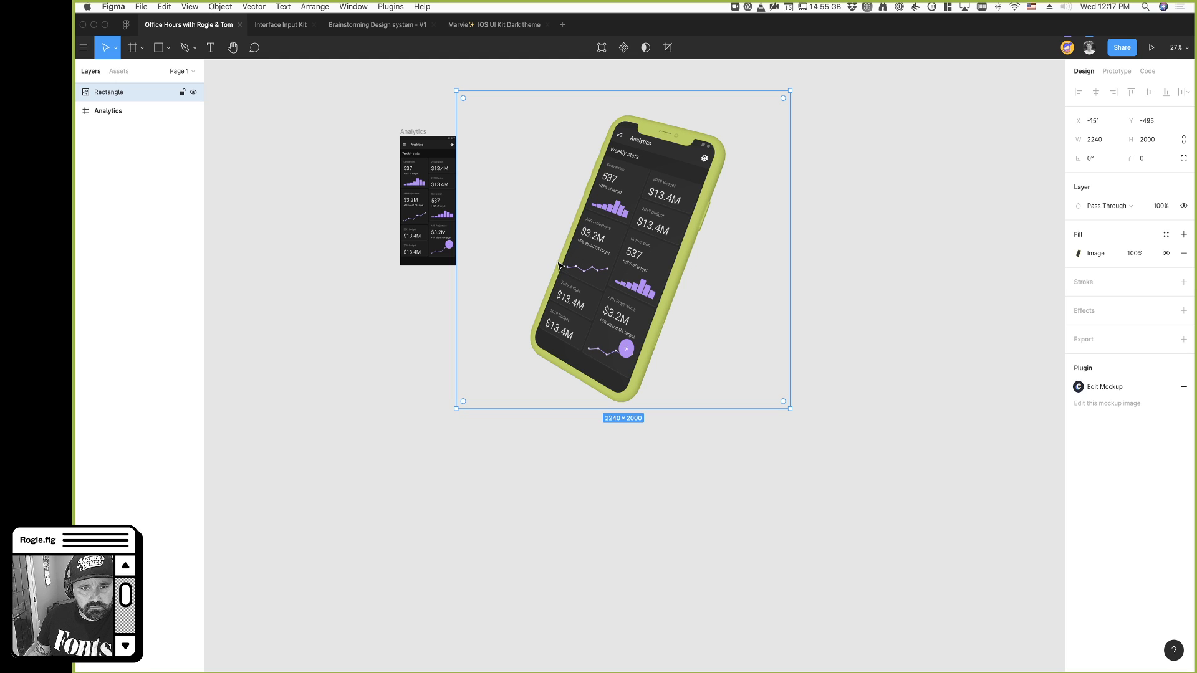
{"action": "scroll", "coordinate": [558, 263], "scroll_direction": "down", "scroll_amount": 1}
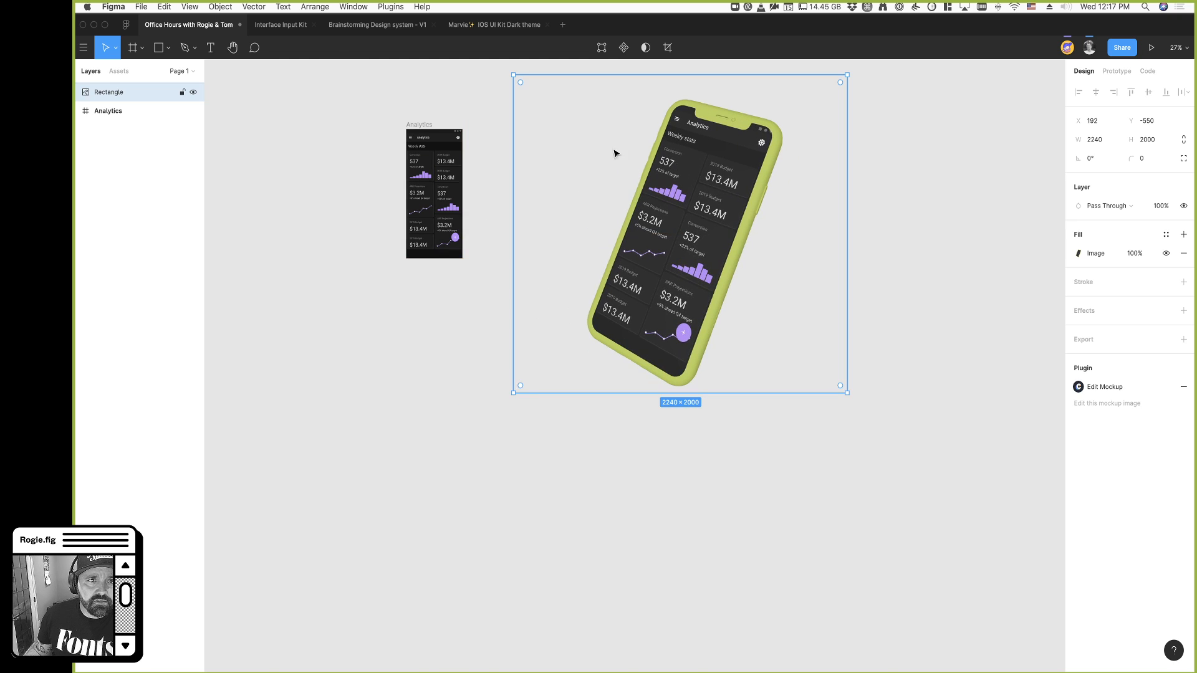
Copy the Feed 2 frame from the Marvie IOS UI Kit Dark theme file and paste it below the Analytics frames in the mockup file
{"action": "left_click", "coordinate": [478, 25]}
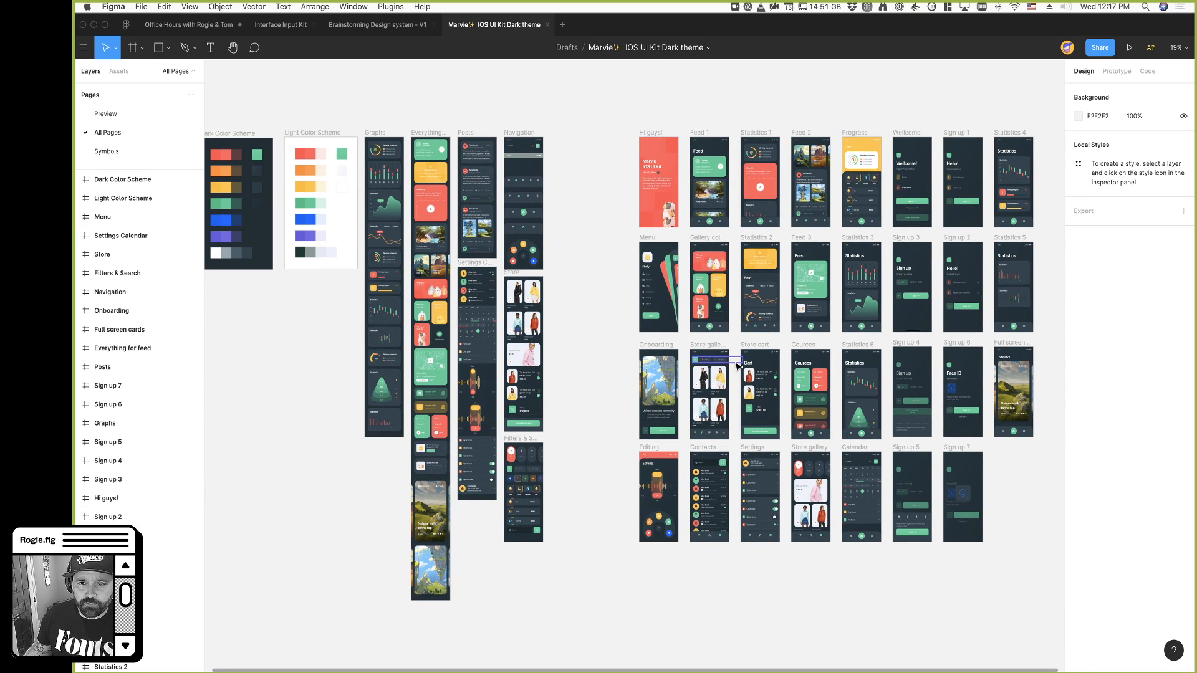
{"action": "left_click", "coordinate": [804, 134]}
{"action": "key", "text": "super+c"}
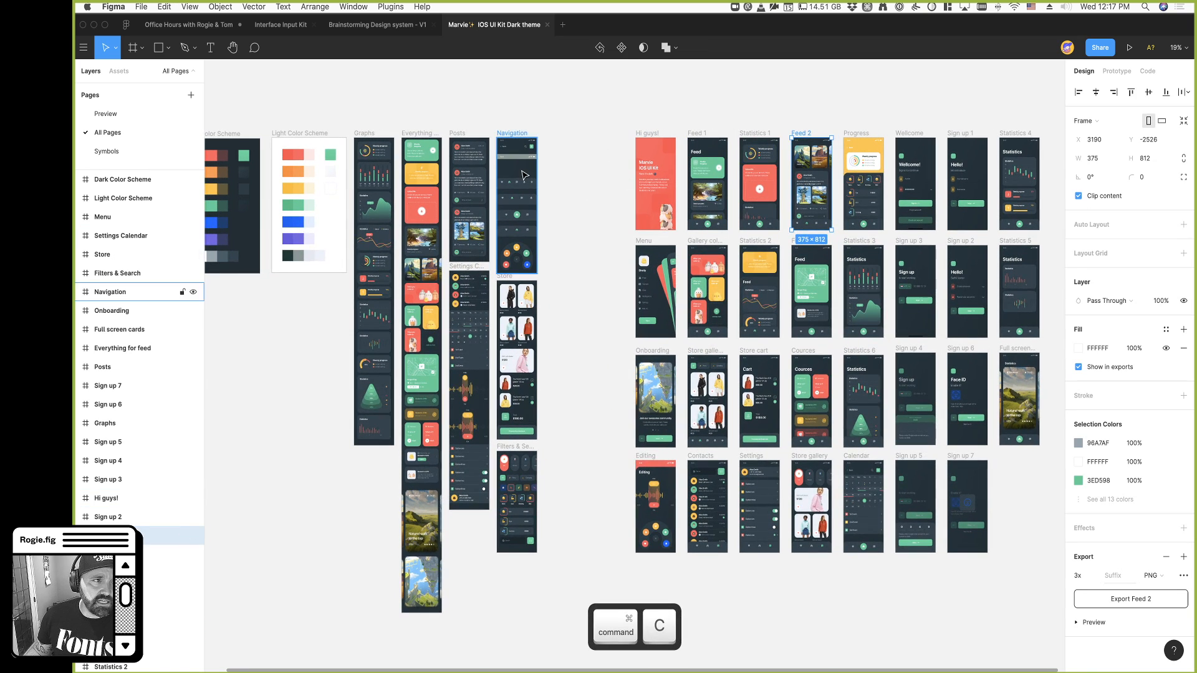
{"action": "left_click", "coordinate": [211, 28]}
{"action": "left_click", "coordinate": [489, 388]}
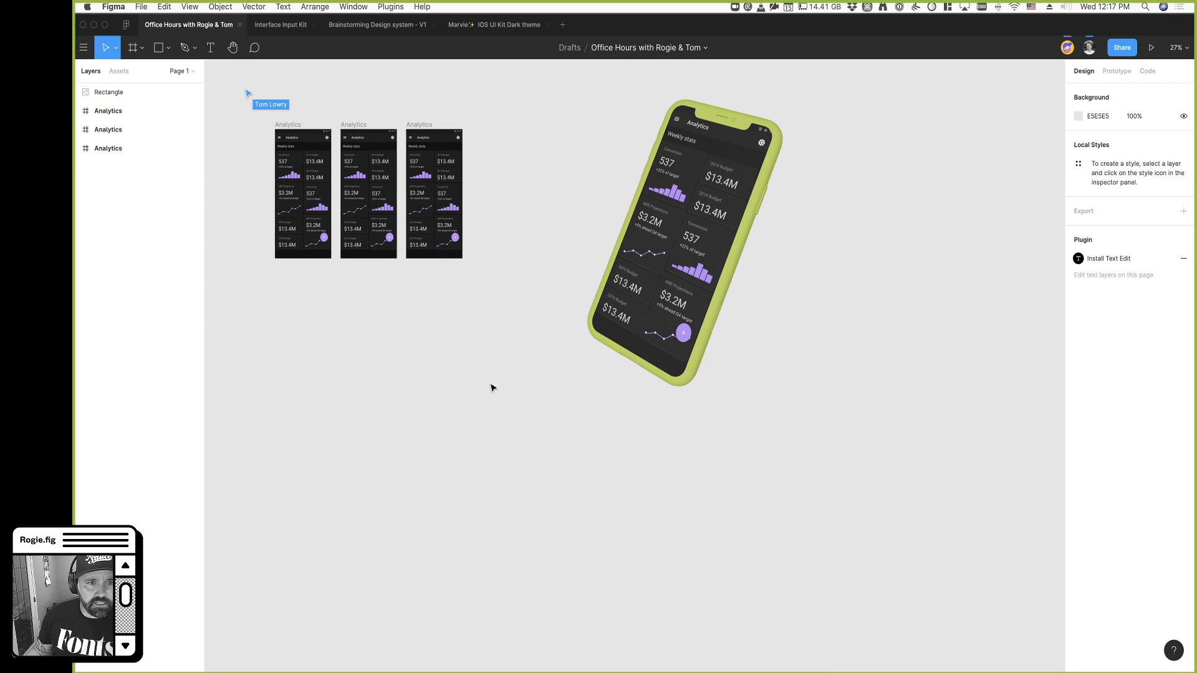
{"action": "scroll", "coordinate": [441, 368], "scroll_direction": "left", "scroll_amount": 2}
{"action": "key", "text": "super+v"}
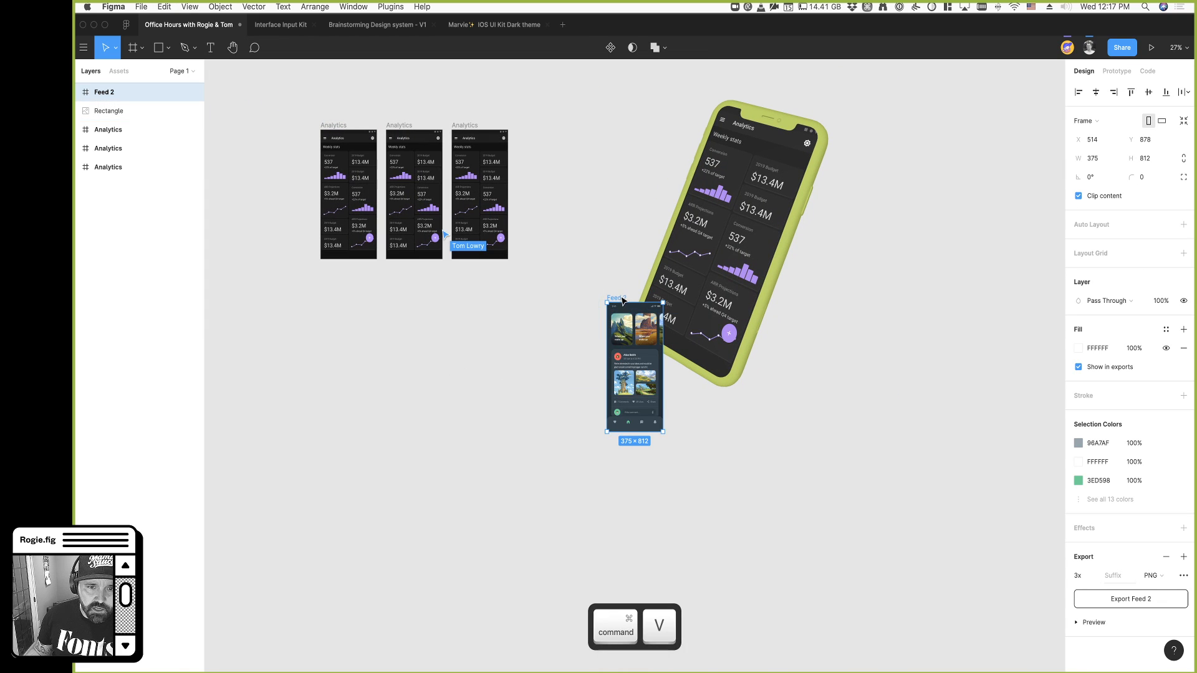
{"action": "left_click_drag", "start_coordinate": [637, 344], "coordinate": [448, 376]}
Cut the green phone mockup image from the canvas and run Clay Mockups 3D on the Feed 2 frame
{"action": "left_click", "coordinate": [721, 304]}
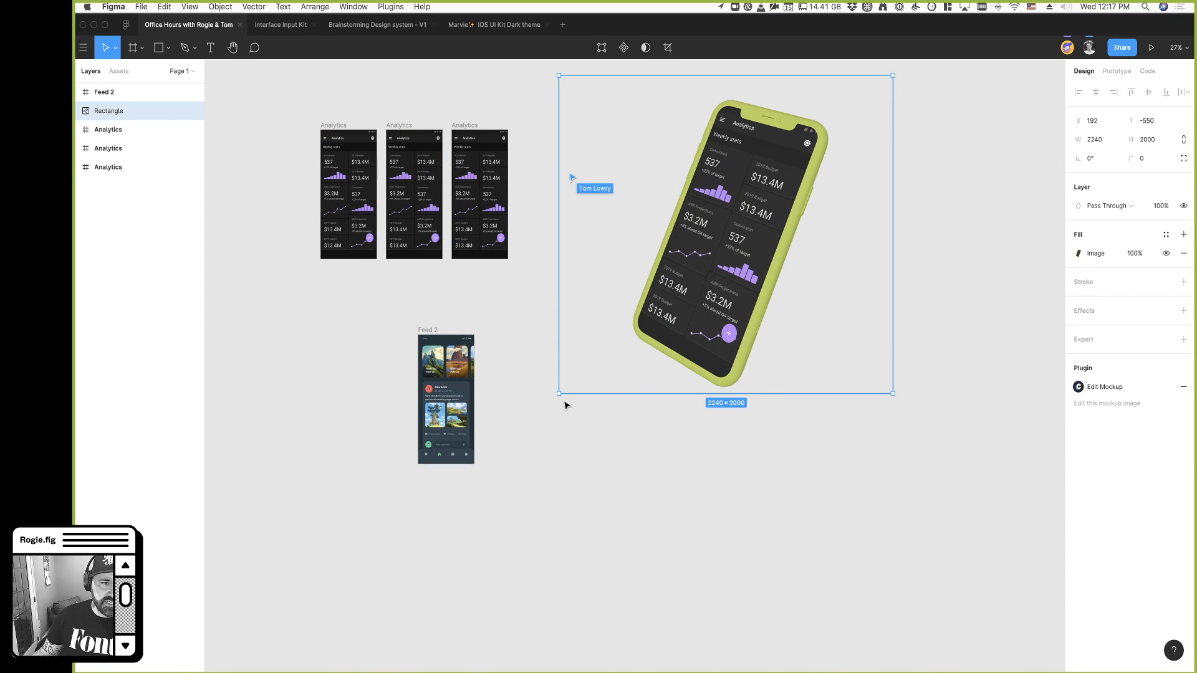
{"action": "key", "text": "super+x"}
{"action": "right_click", "coordinate": [427, 333]}
{"action": "mouse_move", "coordinate": [473, 541]}
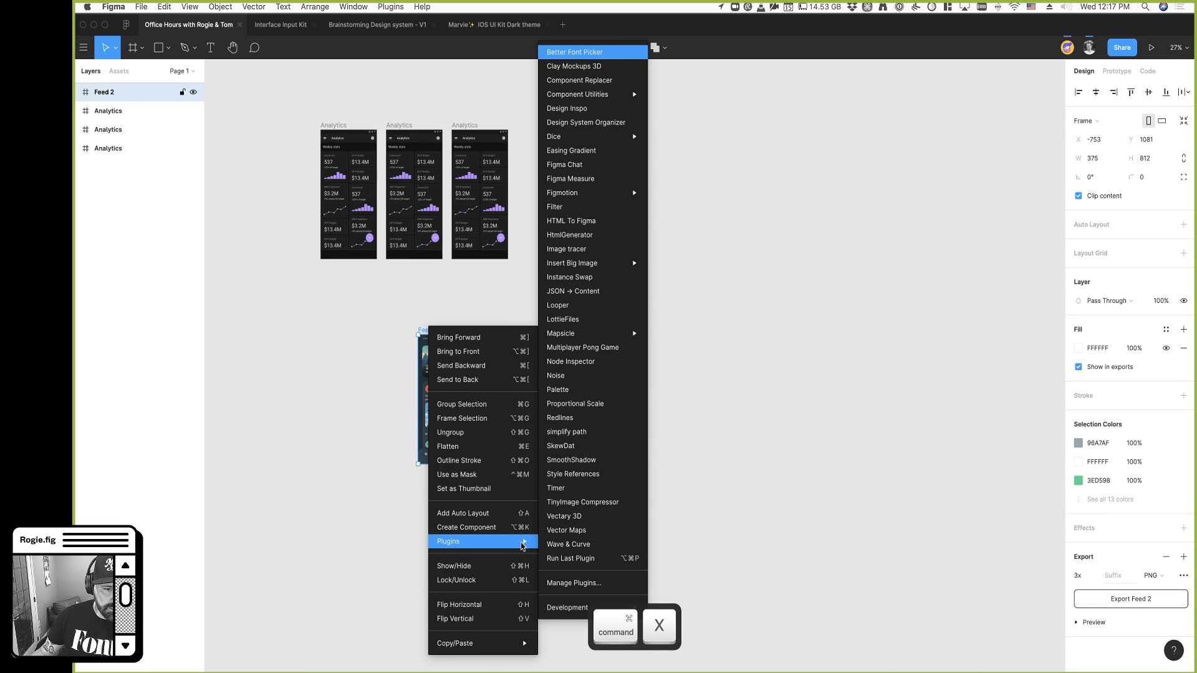
{"action": "left_click", "coordinate": [587, 67]}
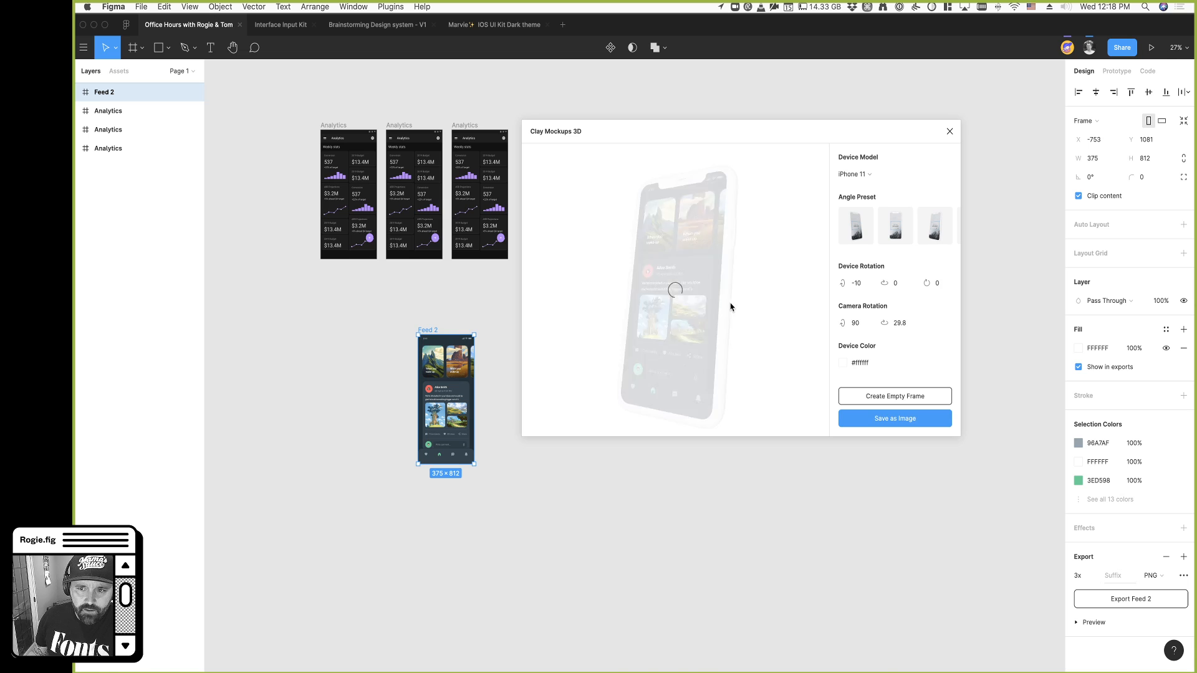
Rotate the Feed 2 mockup preview to a camera rotation of about 80 and -54, and close Clay Mockups 3D
{"action": "mouse_move", "coordinate": [685, 327]}
{"action": "left_mouse_down"}
{"action": "mouse_move", "coordinate": [738, 310]}
{"action": "mouse_move", "coordinate": [686, 312]}
{"action": "left_mouse_up"}
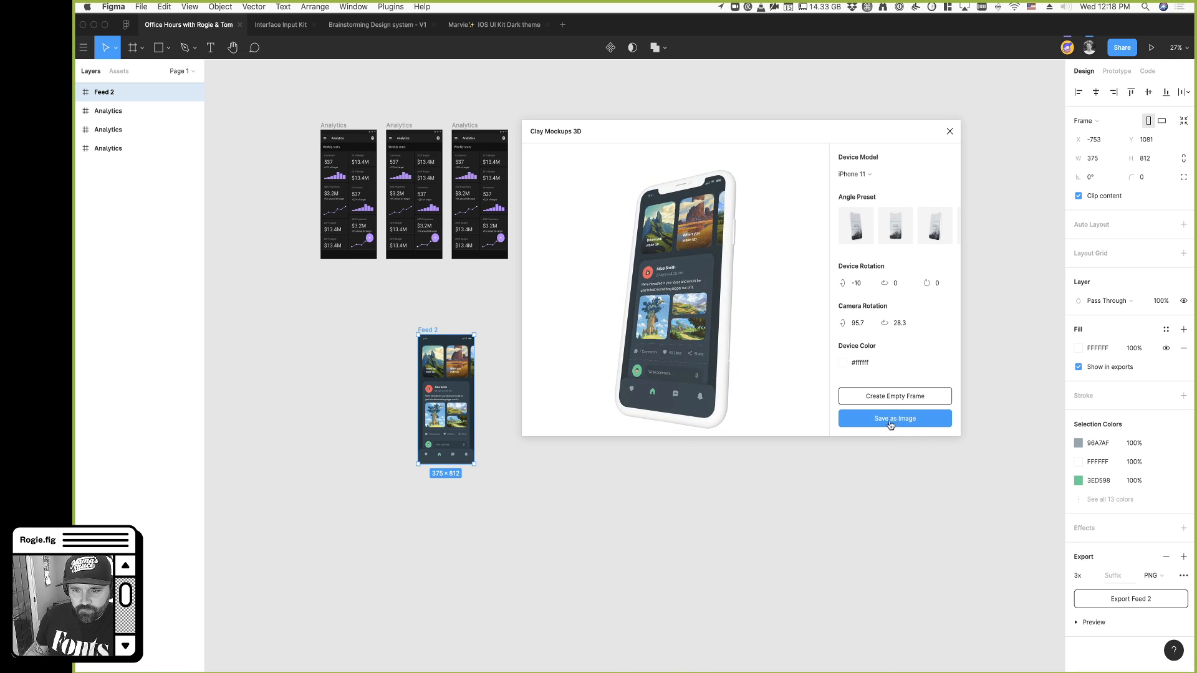
{"action": "left_click_drag", "start_coordinate": [697, 379], "coordinate": [924, 128]}
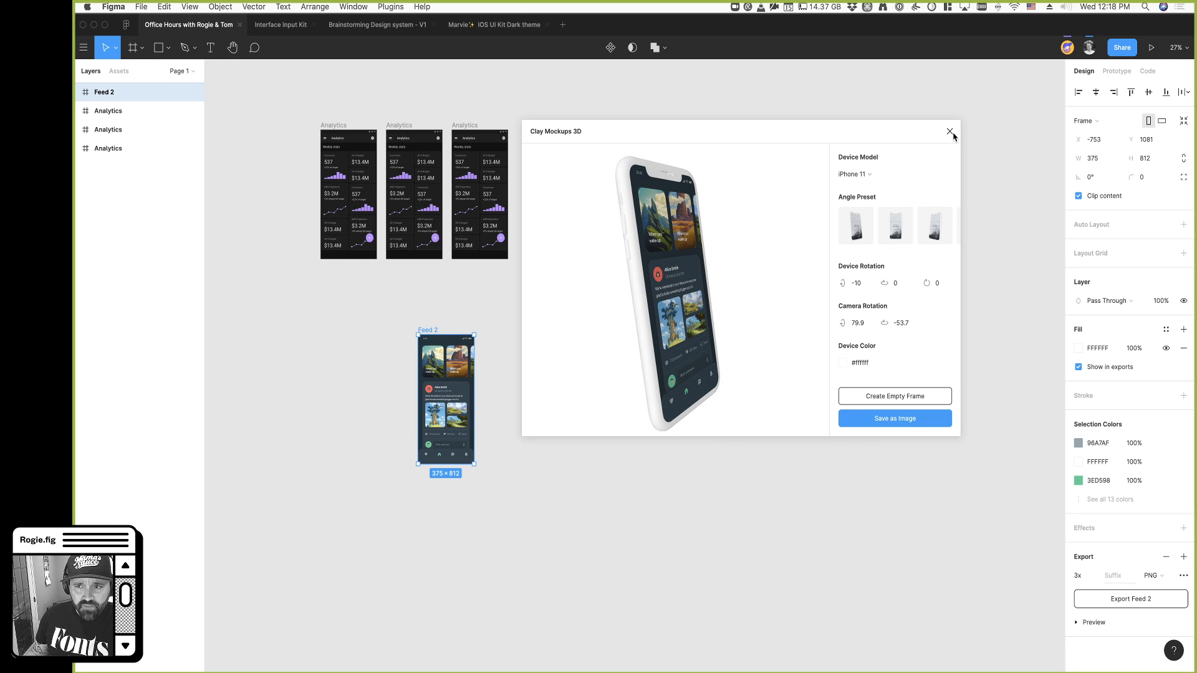
{"action": "left_click", "coordinate": [950, 132]}
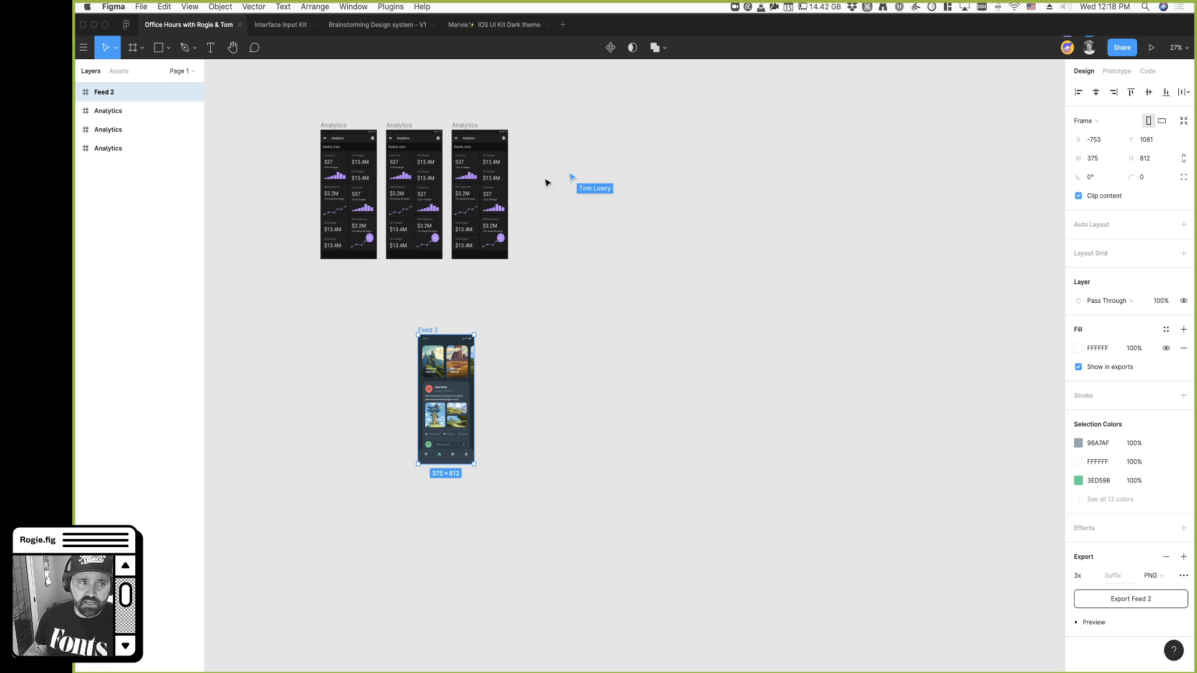
Run the Vectary 3D plugin on the Feed 2 frame, place its window beside the frame, and choose the gallery's first smartphone model
{"action": "left_click", "coordinate": [498, 359]}
{"action": "left_click", "coordinate": [437, 334]}
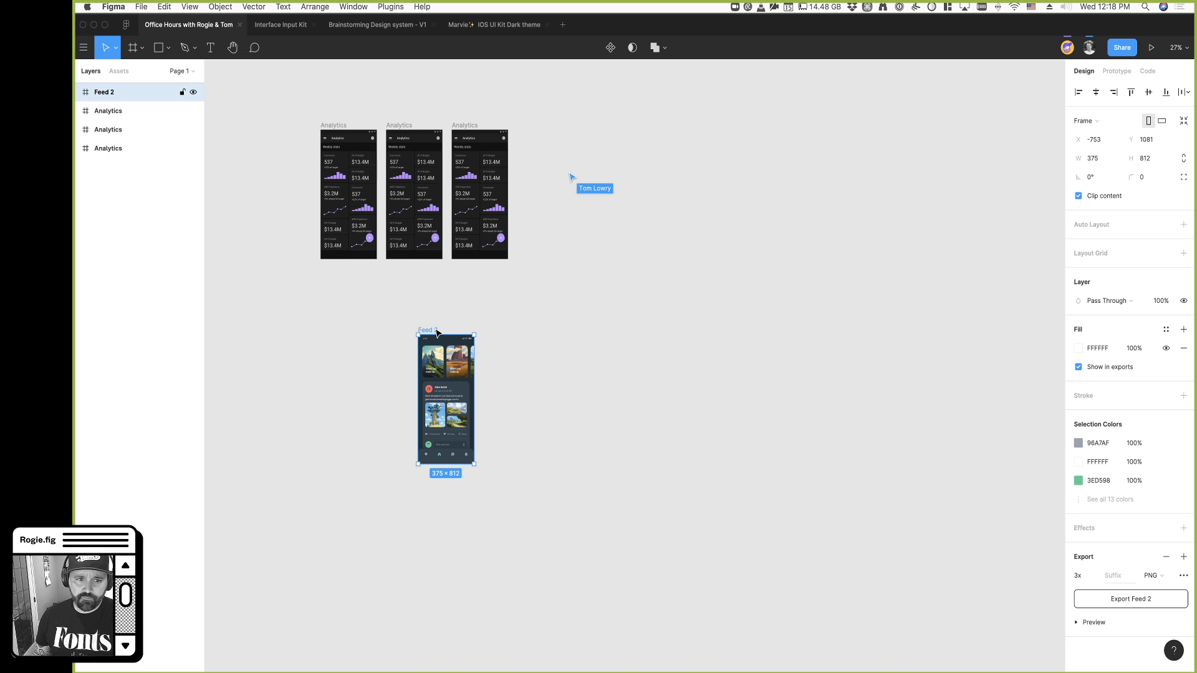
{"action": "right_click", "coordinate": [438, 333]}
{"action": "mouse_move", "coordinate": [537, 547]}
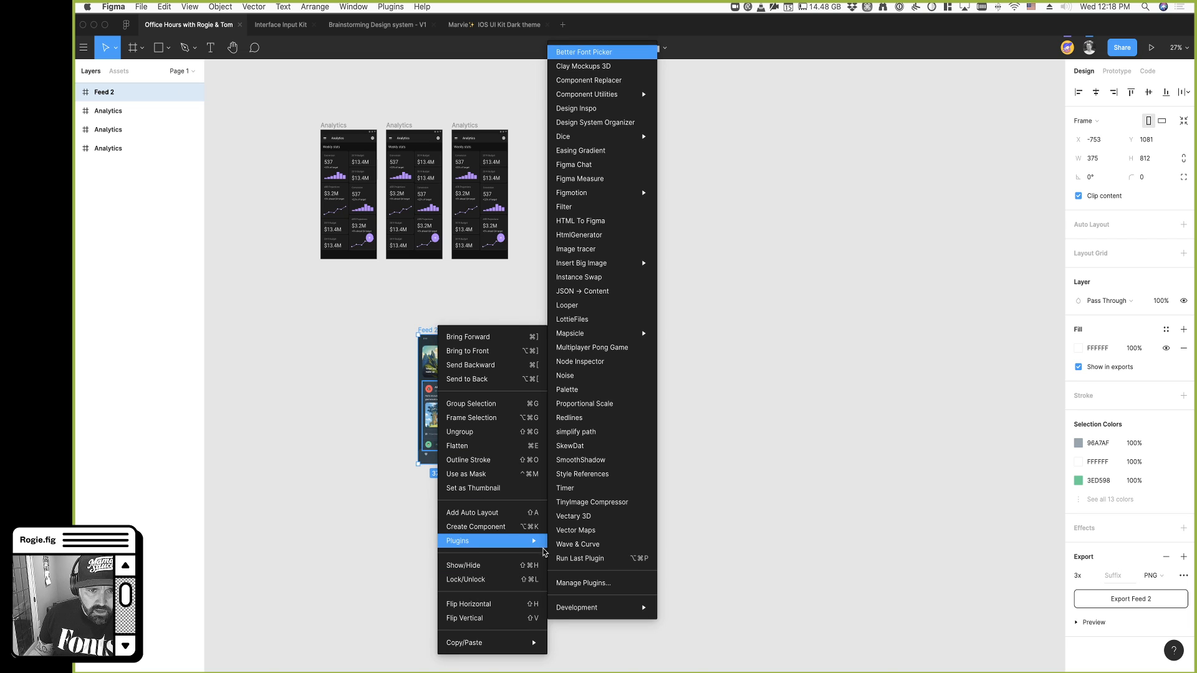
{"action": "left_click", "coordinate": [586, 521]}
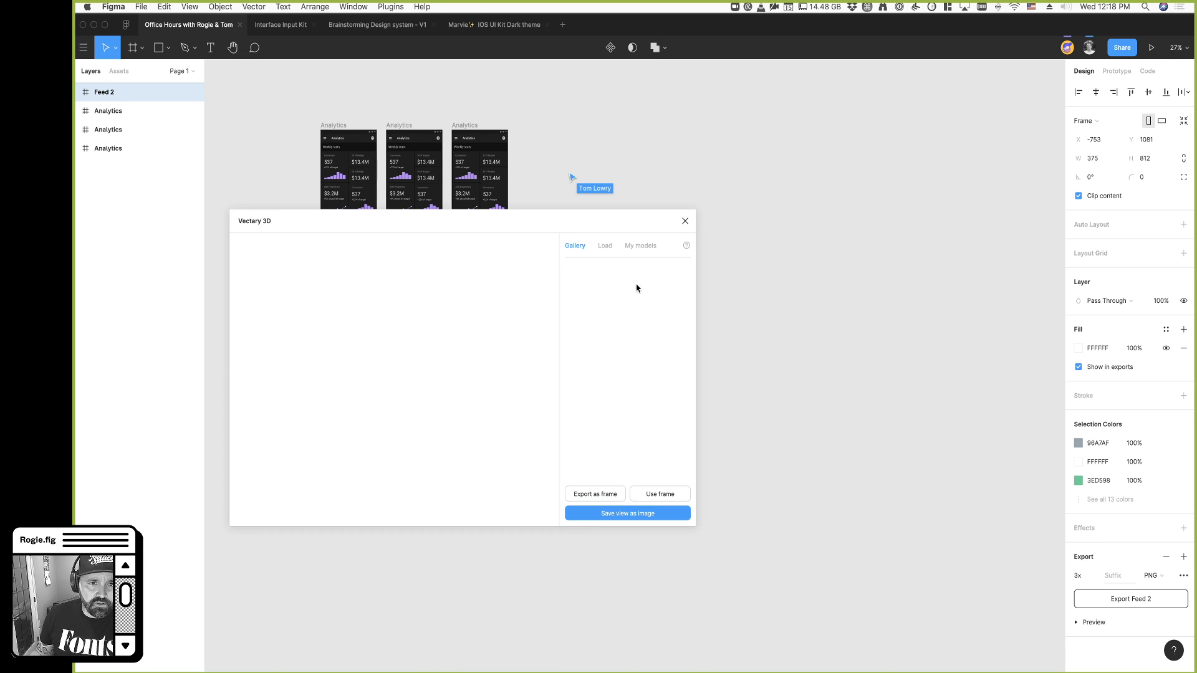
{"action": "left_click_drag", "start_coordinate": [497, 219], "coordinate": [793, 223]}
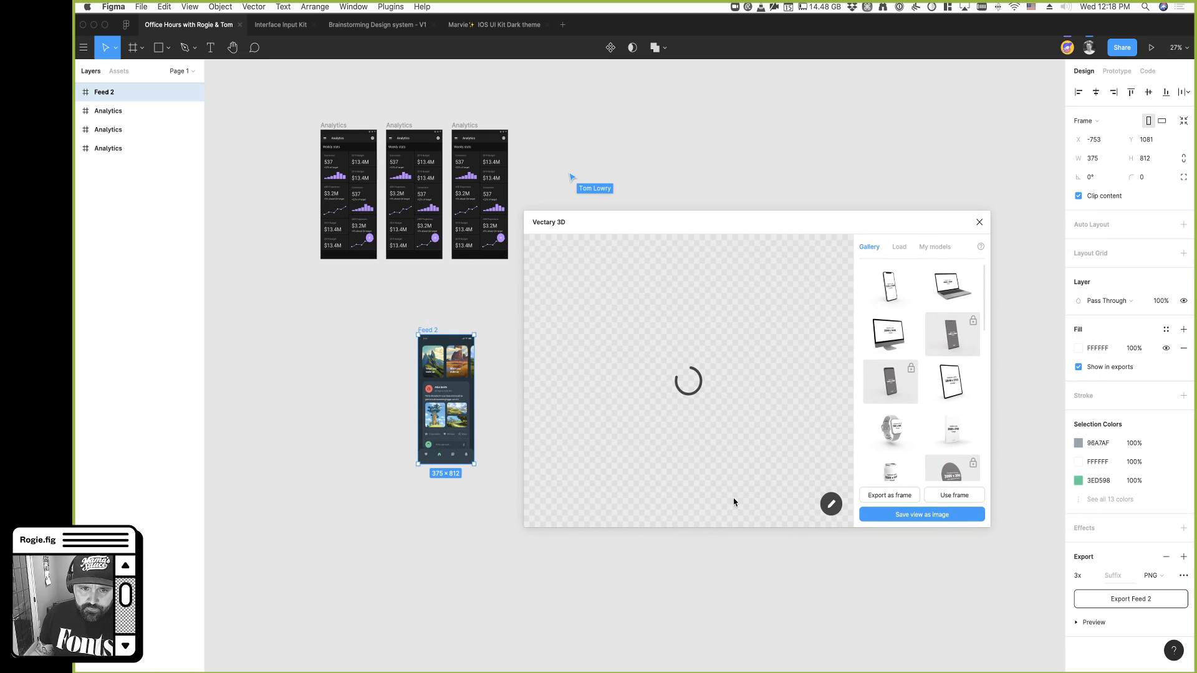
{"action": "left_click_drag", "start_coordinate": [699, 407], "coordinate": [695, 409]}
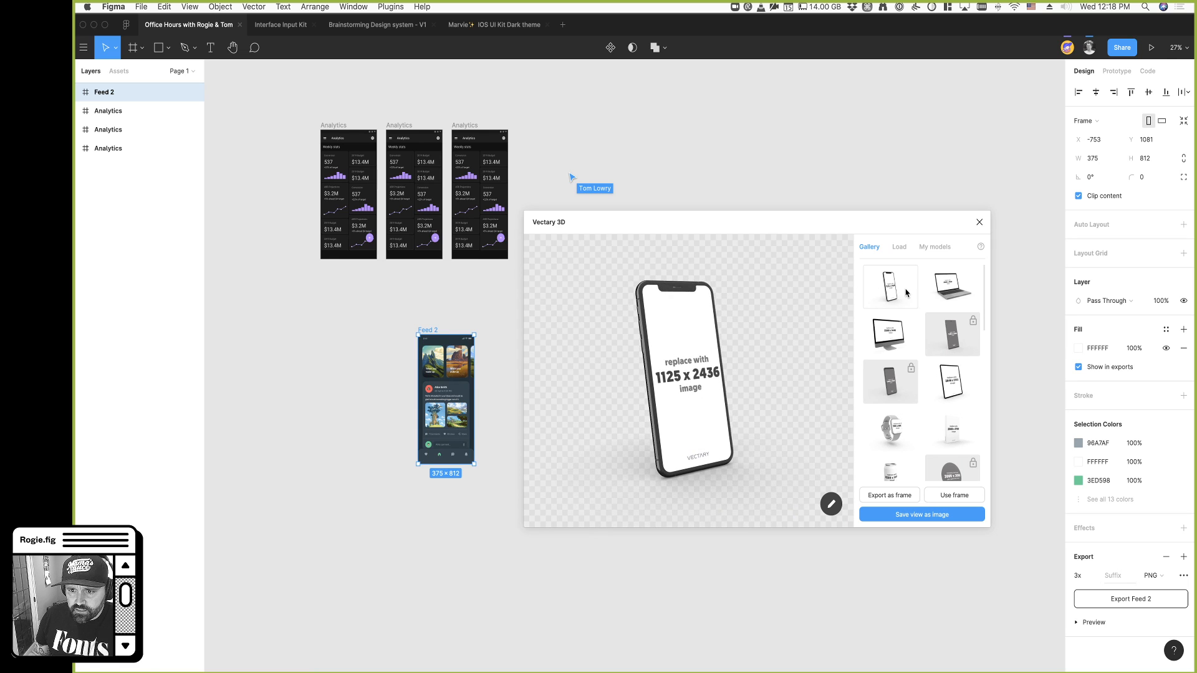
{"action": "left_click", "coordinate": [898, 306]}
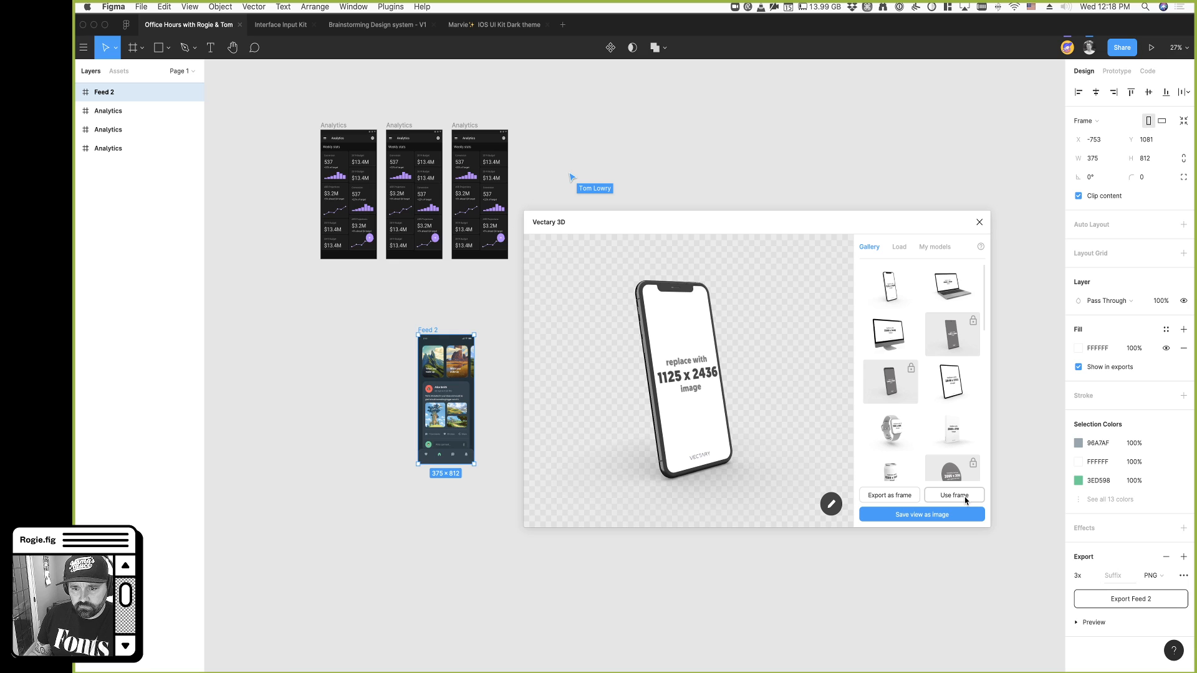
Apply the Feed 2 frame to the smartphone model, then rotate and zoom the 3D preview
{"action": "left_click", "coordinate": [956, 497]}
{"action": "left_click_drag", "start_coordinate": [715, 431], "coordinate": [684, 383]}
{"action": "left_click_drag", "start_coordinate": [665, 440], "coordinate": [748, 410]}
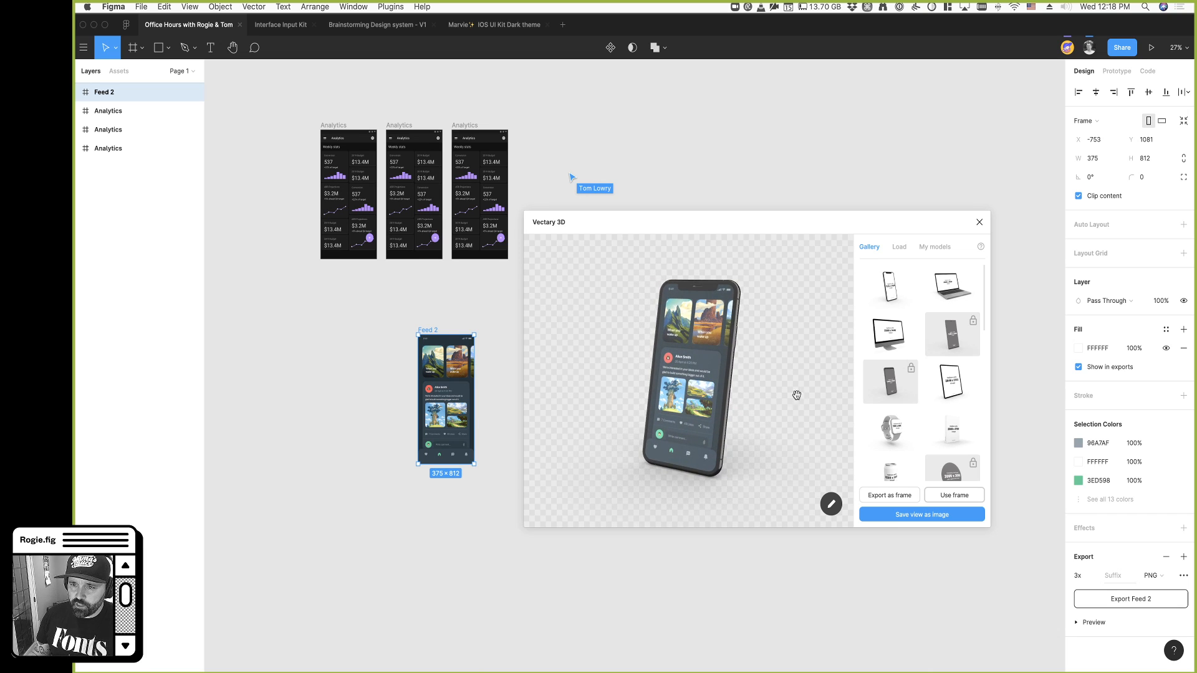
{"action": "scroll", "coordinate": [783, 451], "scroll_direction": "down", "scroll_amount": 3}
{"action": "scroll", "coordinate": [782, 450], "scroll_direction": "up", "scroll_amount": 6}
{"action": "scroll", "coordinate": [782, 451], "scroll_direction": "down", "scroll_amount": 3}
{"action": "scroll", "coordinate": [782, 451], "scroll_direction": "up", "scroll_amount": 5}
{"action": "scroll", "coordinate": [783, 450], "scroll_direction": "down", "scroll_amount": 6}
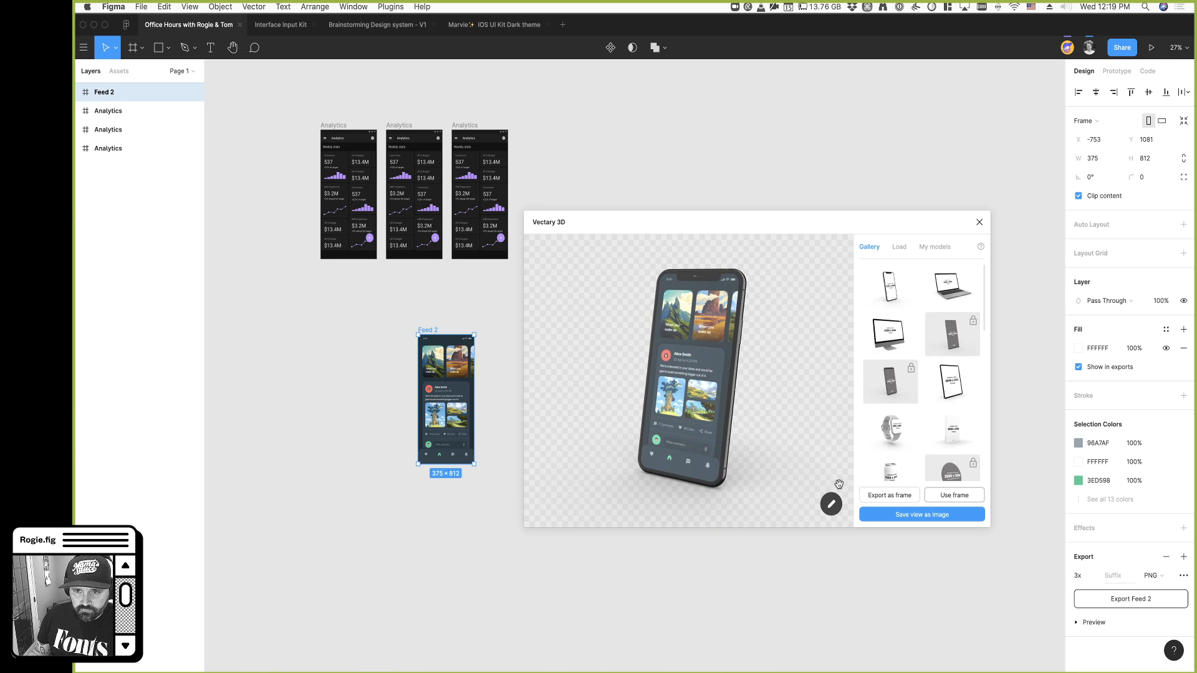
Load the gallery's drink can model, apply the Feed 2 frame to it, and rotate the can preview
{"action": "left_click_drag", "start_coordinate": [823, 225], "coordinate": [829, 203]}
{"action": "scroll", "coordinate": [933, 421], "scroll_direction": "down", "scroll_amount": 3}
{"action": "scroll", "coordinate": [933, 421], "scroll_direction": "down", "scroll_amount": 2}
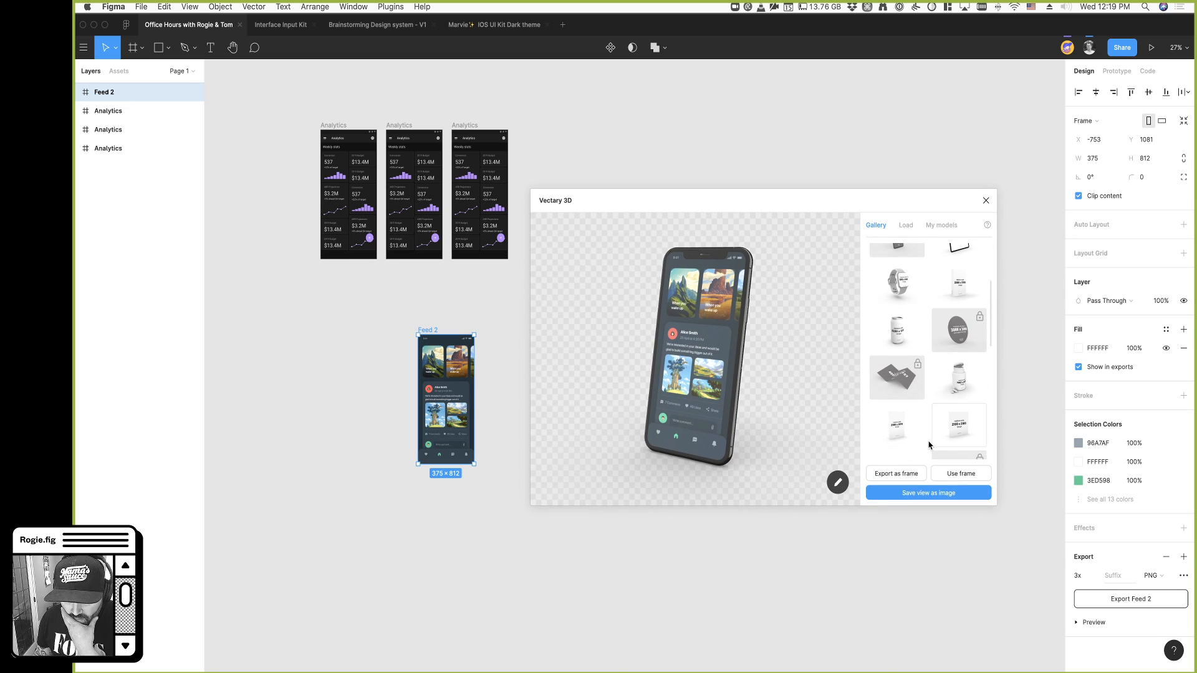
{"action": "left_click", "coordinate": [889, 369]}
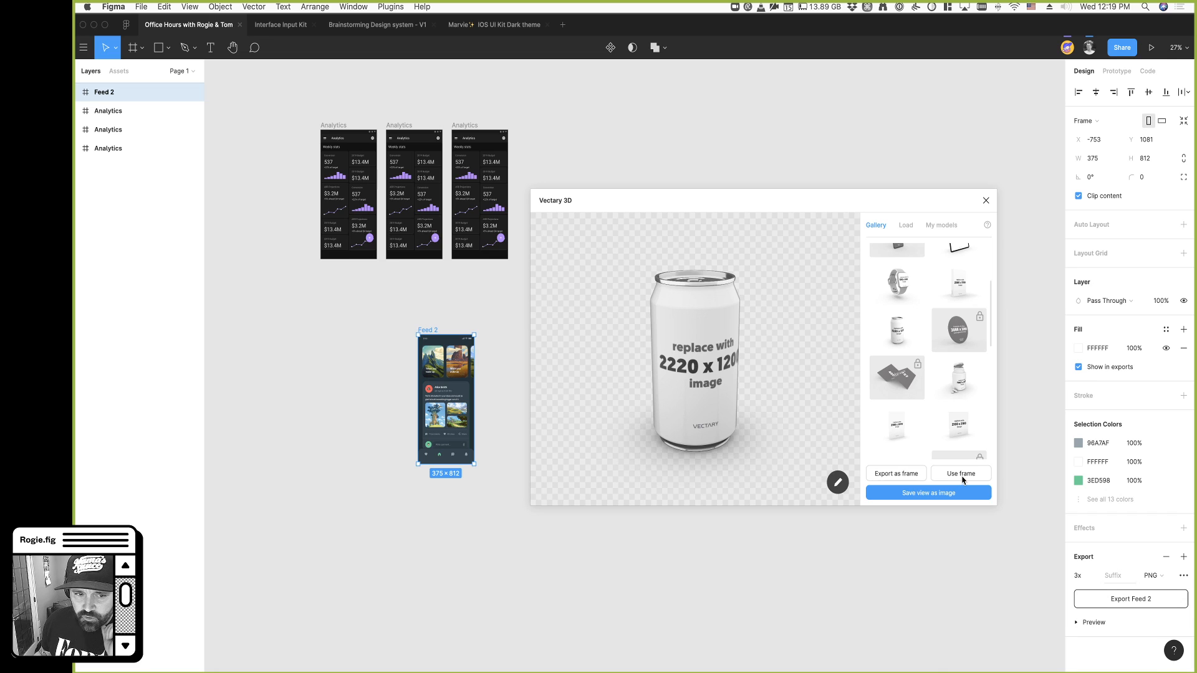
{"action": "left_click", "coordinate": [962, 476]}
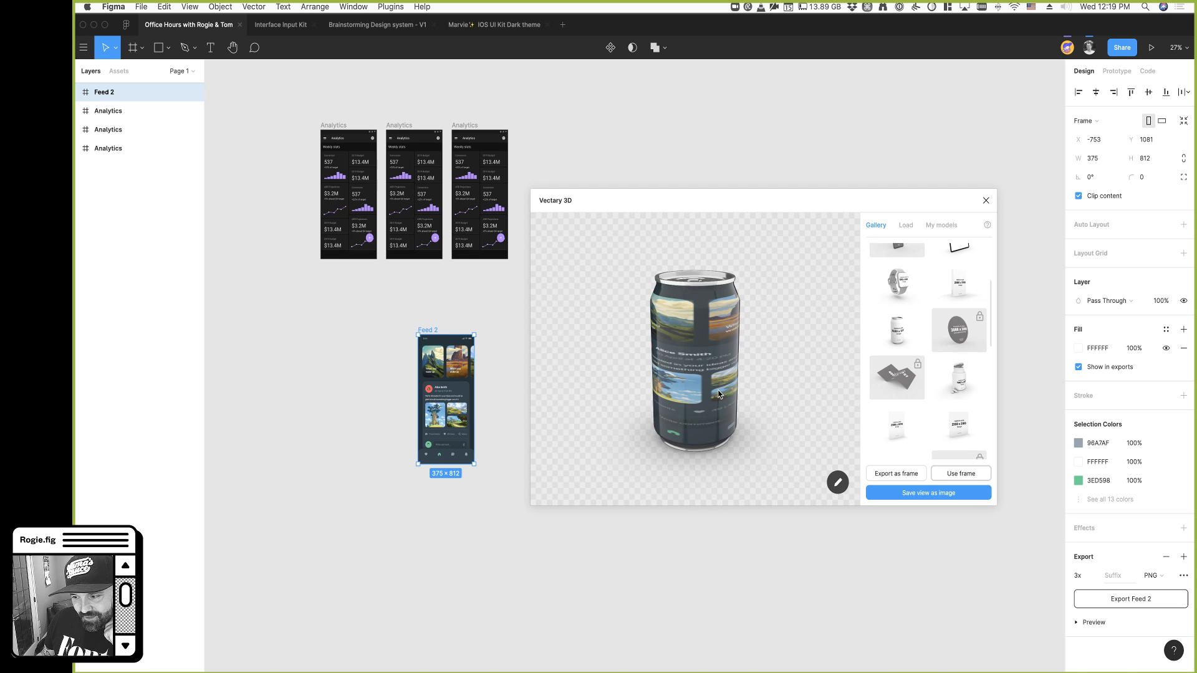
{"action": "mouse_move", "coordinate": [693, 393]}
{"action": "left_mouse_down"}
{"action": "mouse_move", "coordinate": [655, 354]}
{"action": "mouse_move", "coordinate": [638, 374]}
{"action": "mouse_move", "coordinate": [740, 382]}
{"action": "mouse_move", "coordinate": [682, 412]}
{"action": "mouse_move", "coordinate": [679, 391]}
{"action": "left_mouse_up"}
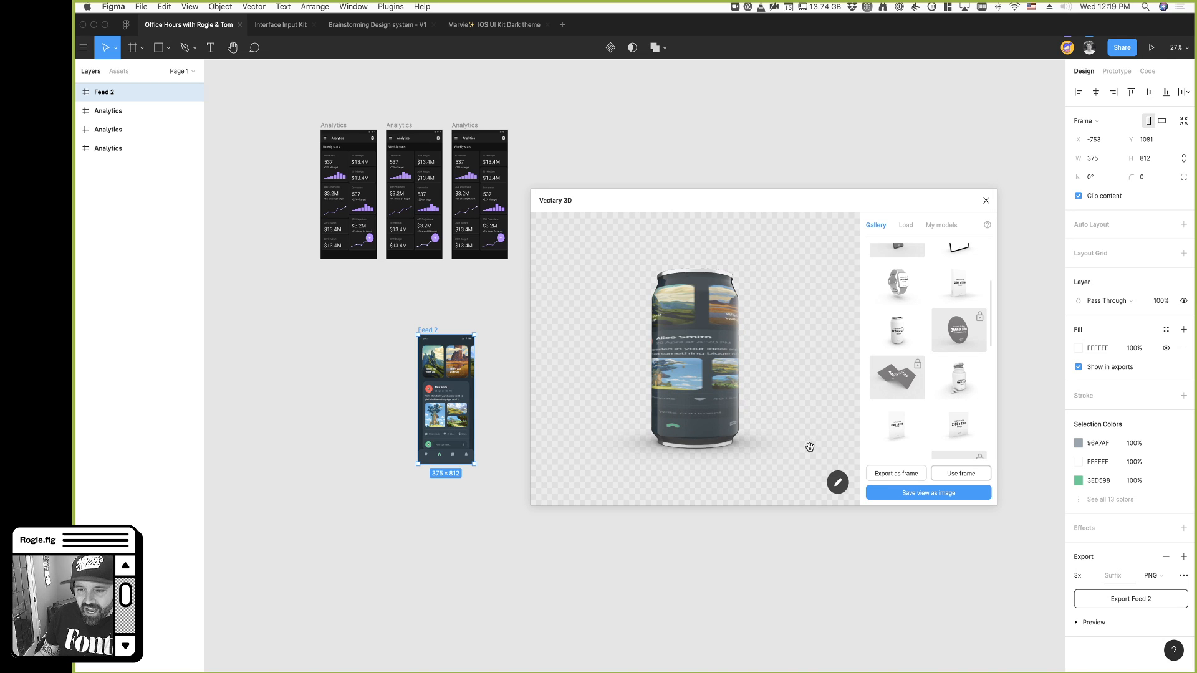
Move the Feed 2 frame aside and draw a new frame about 453 × 831 to its right
{"action": "left_click_drag", "start_coordinate": [733, 201], "coordinate": [810, 196]}
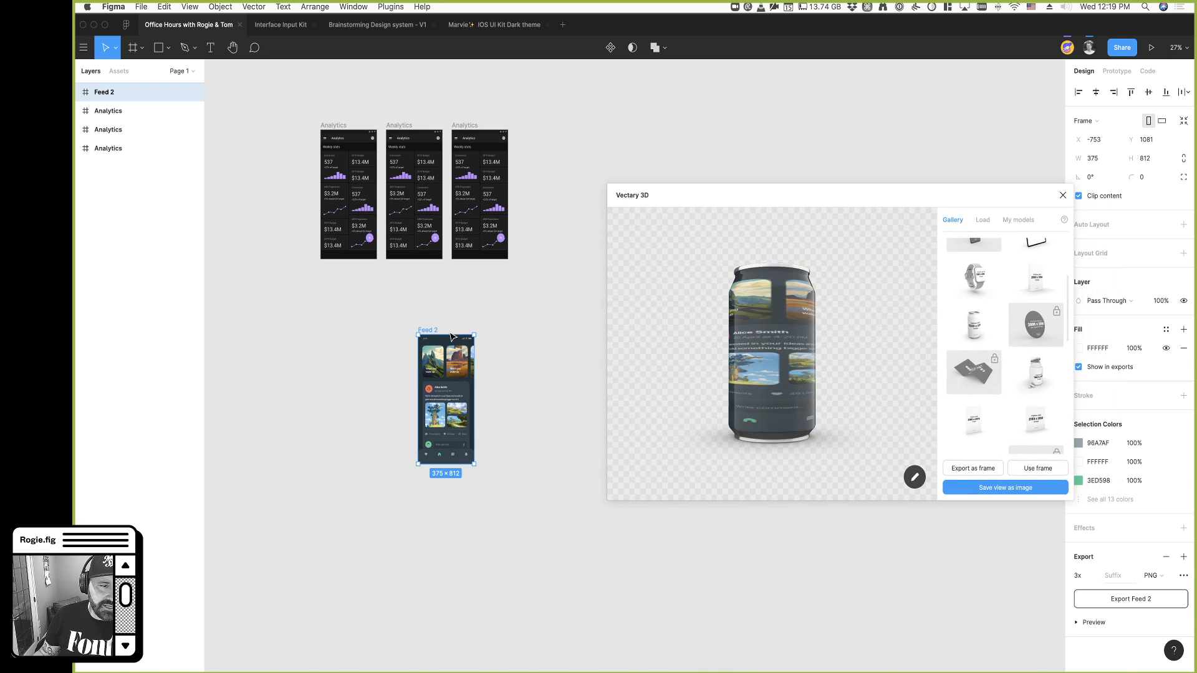
{"action": "left_click_drag", "start_coordinate": [433, 332], "coordinate": [345, 318]}
{"action": "left_click", "coordinate": [134, 50]}
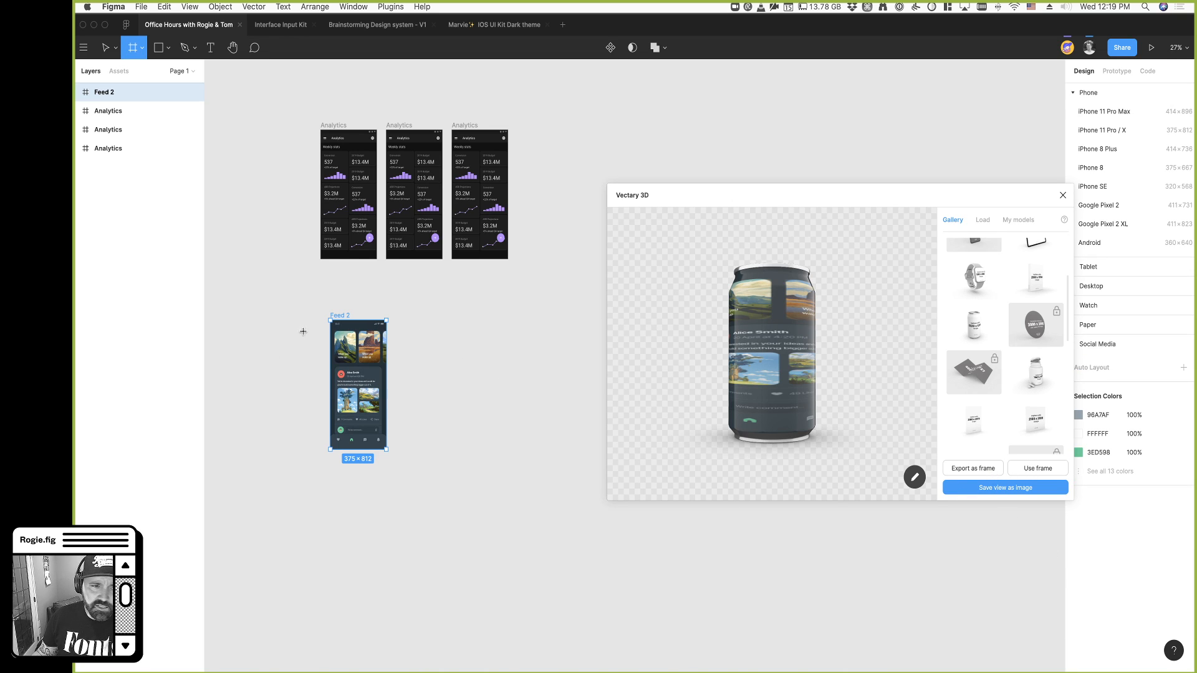
{"action": "mouse_move", "coordinate": [432, 321]}
{"action": "left_mouse_down"}
{"action": "mouse_move", "coordinate": [507, 444]}
{"action": "mouse_move", "coordinate": [481, 461]}
{"action": "mouse_move", "coordinate": [500, 452]}
{"action": "left_mouse_up"}
{"action": "left_click_drag", "start_coordinate": [969, 187], "coordinate": [918, 129]}
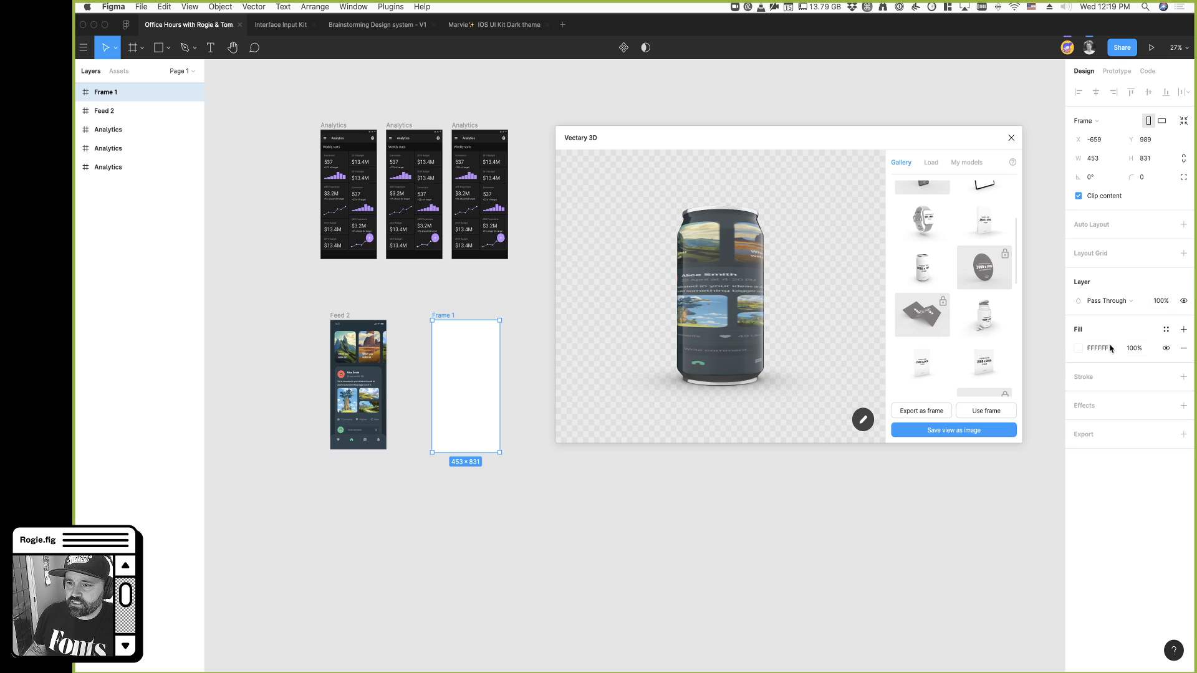
Change the new frame's fill to a diamond gradient with a light yellow FDFF93 first stop
{"action": "left_click", "coordinate": [1083, 354]}
{"action": "left_click", "coordinate": [1033, 348]}
{"action": "left_click", "coordinate": [1053, 347]}
{"action": "left_click_drag", "start_coordinate": [938, 145], "coordinate": [758, 82]}
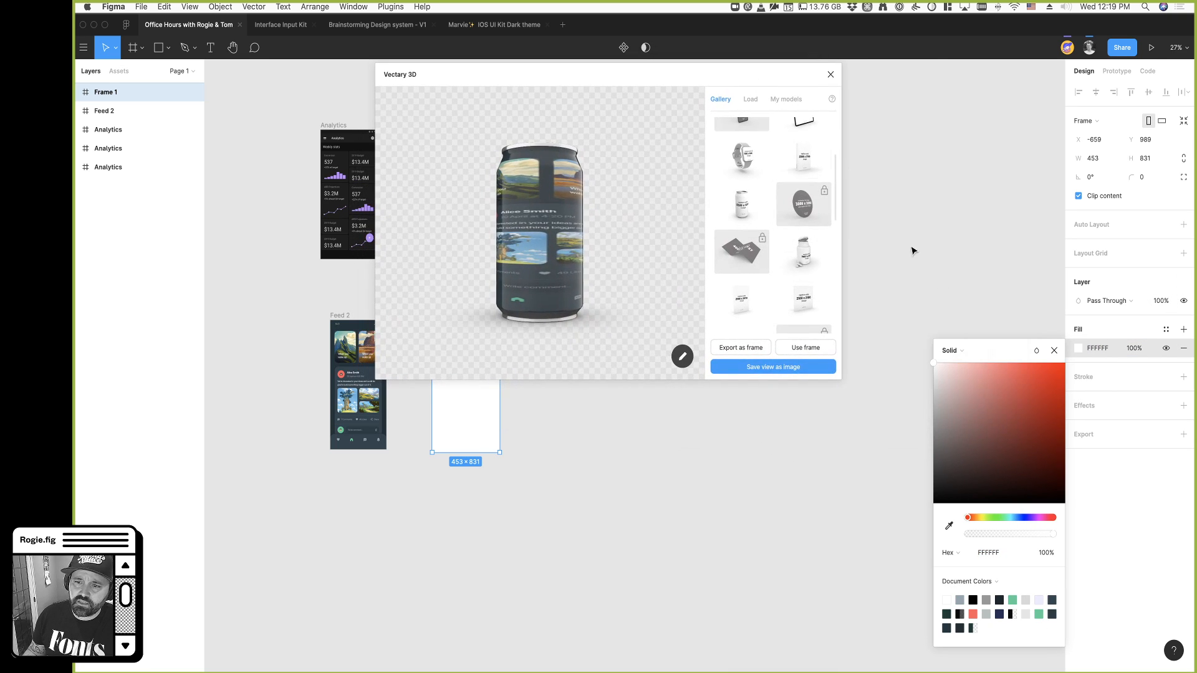
{"action": "left_click", "coordinate": [964, 351]}
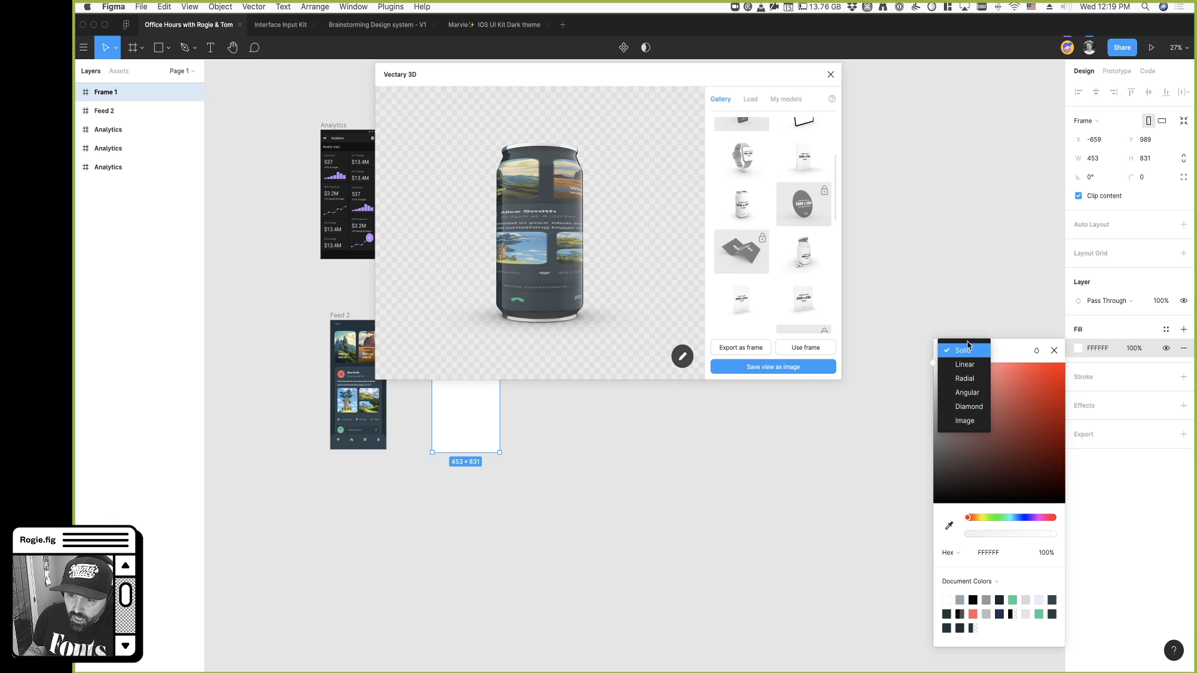
{"action": "left_click", "coordinate": [973, 399]}
{"action": "left_click", "coordinate": [963, 322]}
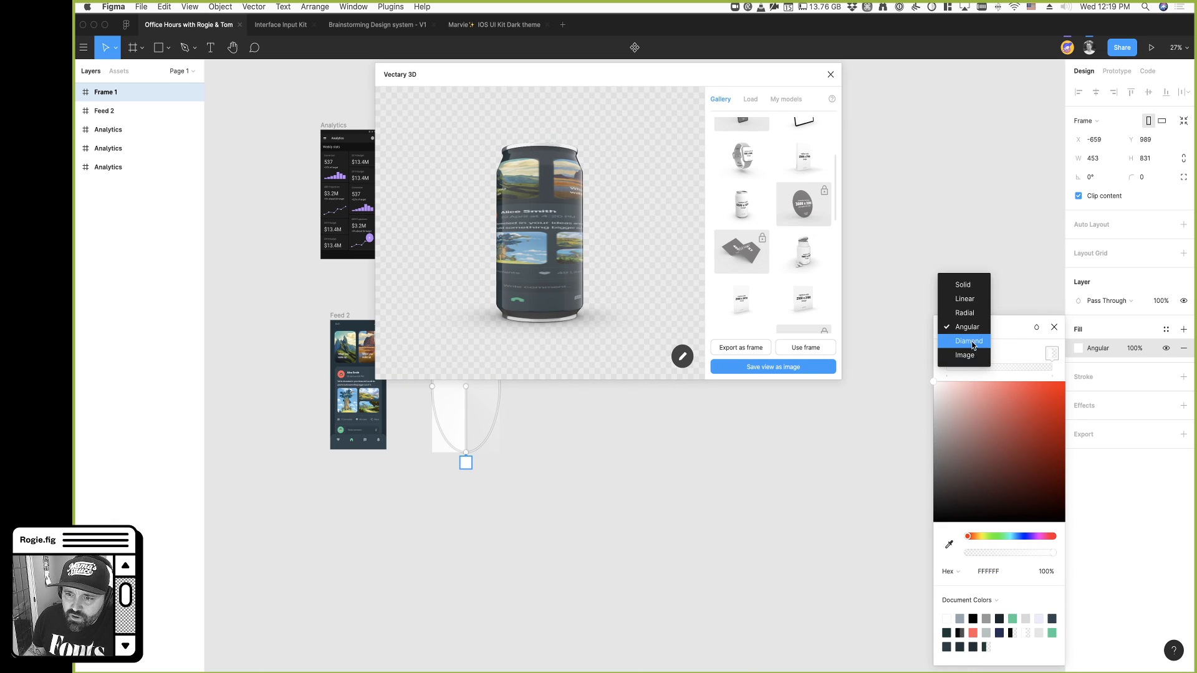
{"action": "left_click", "coordinate": [955, 346]}
{"action": "left_click", "coordinate": [982, 537]}
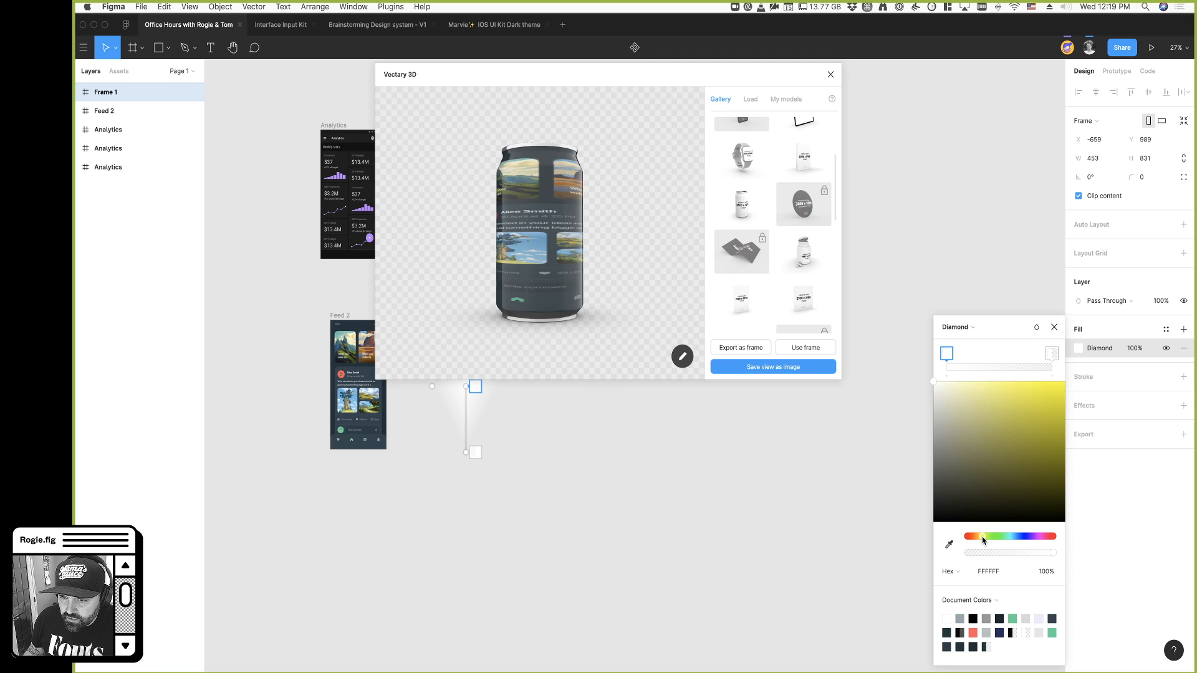
{"action": "left_click_drag", "start_coordinate": [993, 452], "coordinate": [989, 367]}
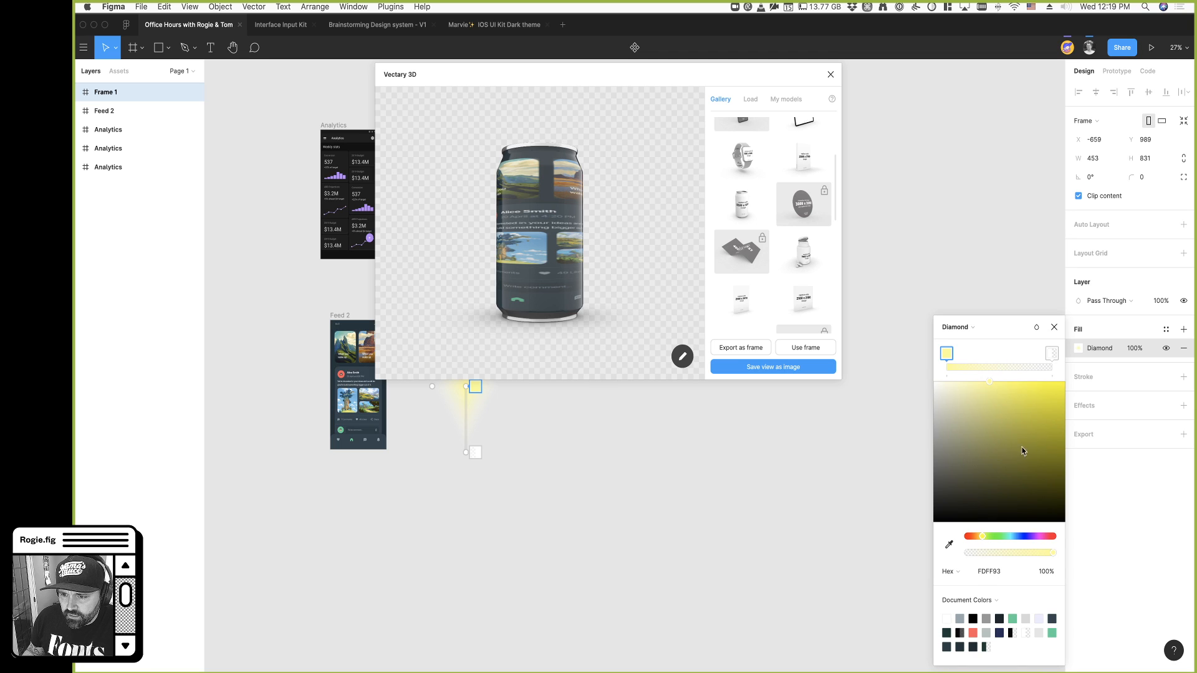
Add a fully opaque green stop about a third of the way along the diamond gradient
{"action": "left_click", "coordinate": [980, 362]}
{"action": "left_click", "coordinate": [995, 536]}
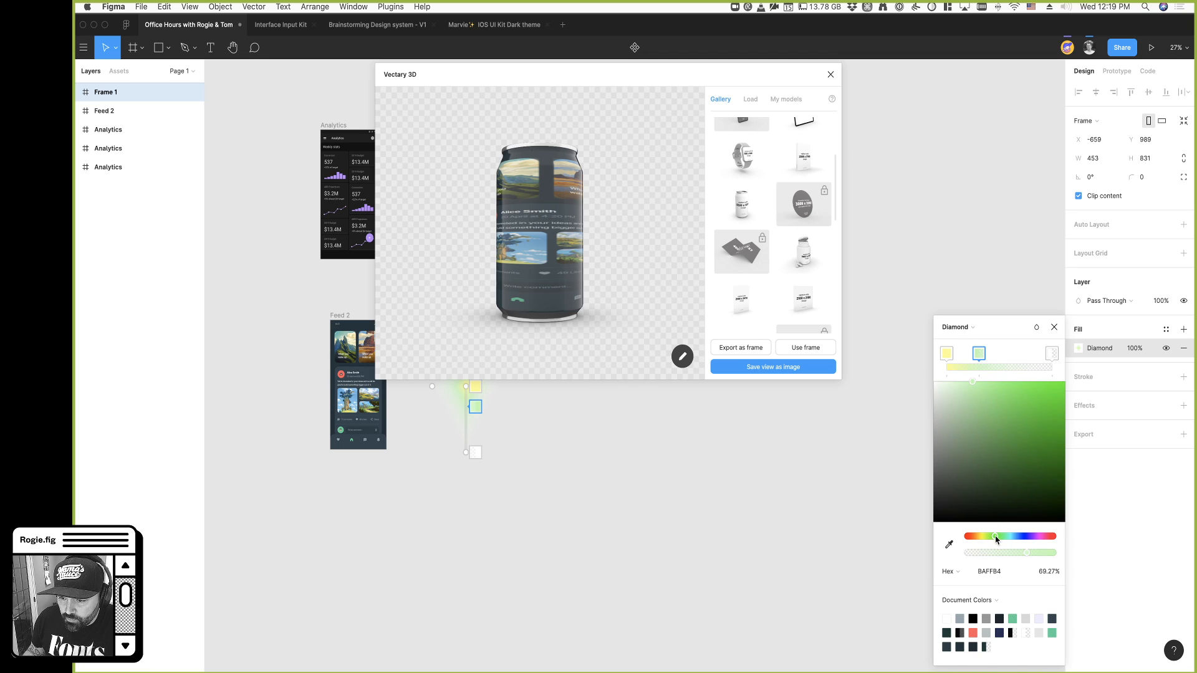
{"action": "left_click_drag", "start_coordinate": [1010, 406], "coordinate": [1020, 382]}
{"action": "left_click_drag", "start_coordinate": [1028, 557], "coordinate": [1064, 554]}
Add a magenta stop about two thirds along the gradient and set the end stop to blue 3988FF at 100% opacity
{"action": "left_click", "coordinate": [1017, 367]}
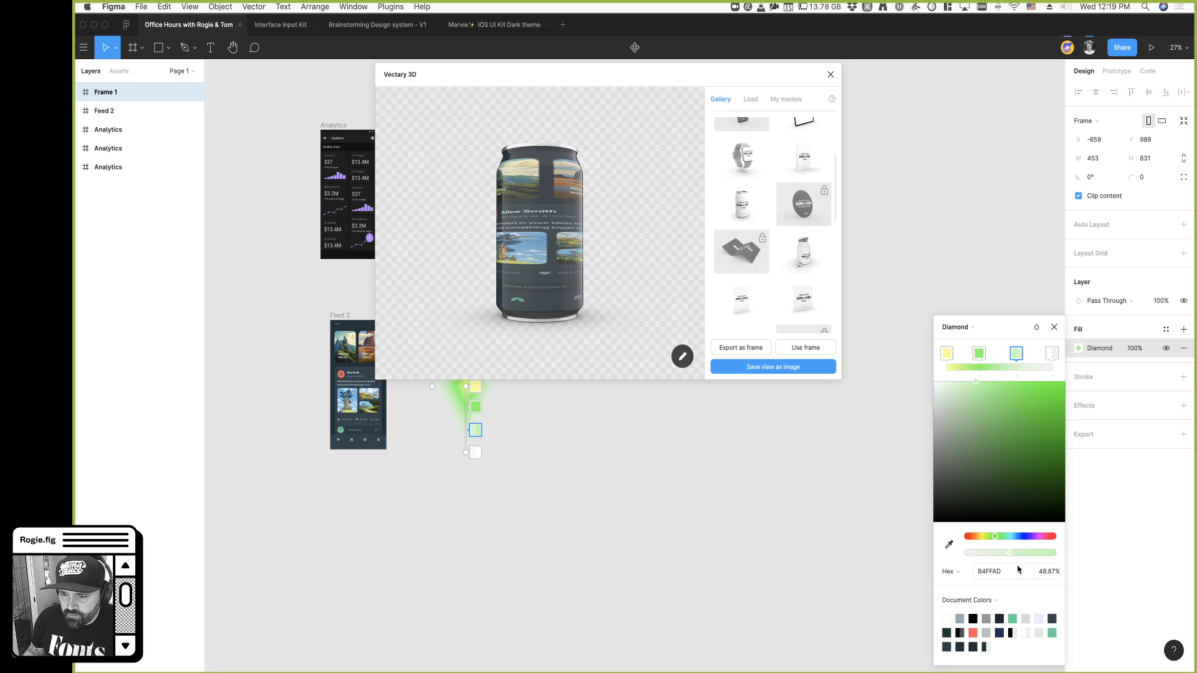
{"action": "mouse_move", "coordinate": [998, 536]}
{"action": "left_mouse_down"}
{"action": "mouse_move", "coordinate": [1038, 536]}
{"action": "mouse_move", "coordinate": [1065, 554]}
{"action": "mouse_move", "coordinate": [1021, 540]}
{"action": "left_mouse_up"}
{"action": "left_click", "coordinate": [1024, 381]}
{"action": "left_click", "coordinate": [1052, 353]}
{"action": "left_click_drag", "start_coordinate": [1026, 422], "coordinate": [1035, 382]}
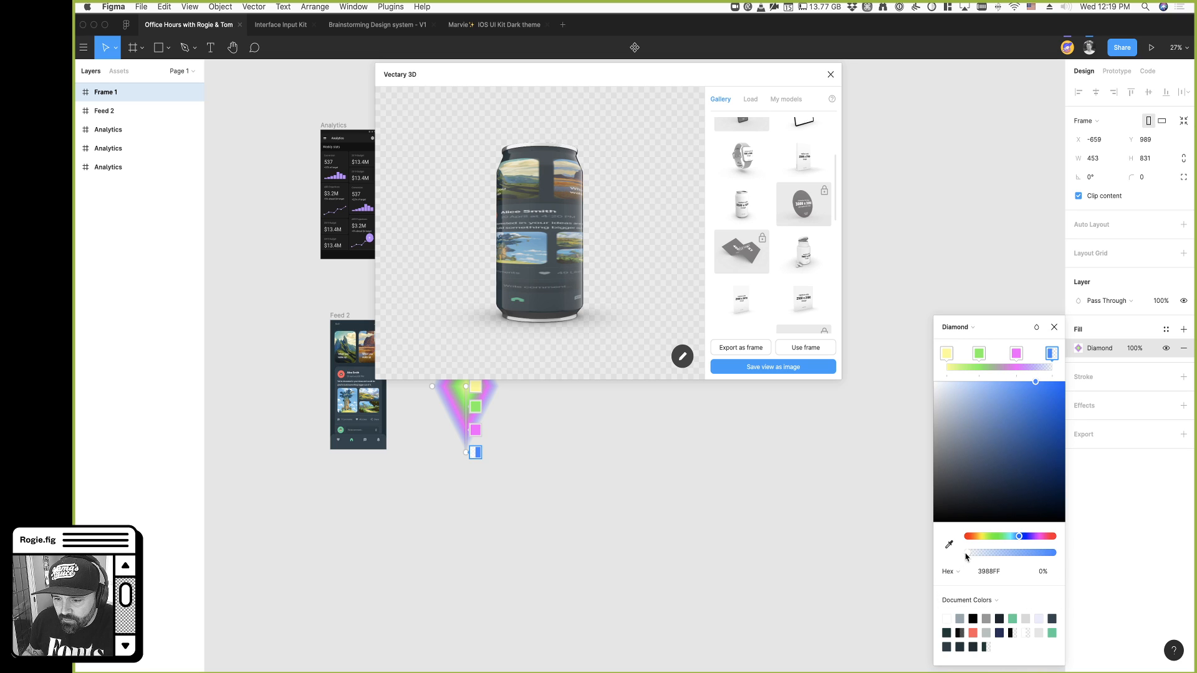
{"action": "left_click_drag", "start_coordinate": [966, 554], "coordinate": [1080, 557]}
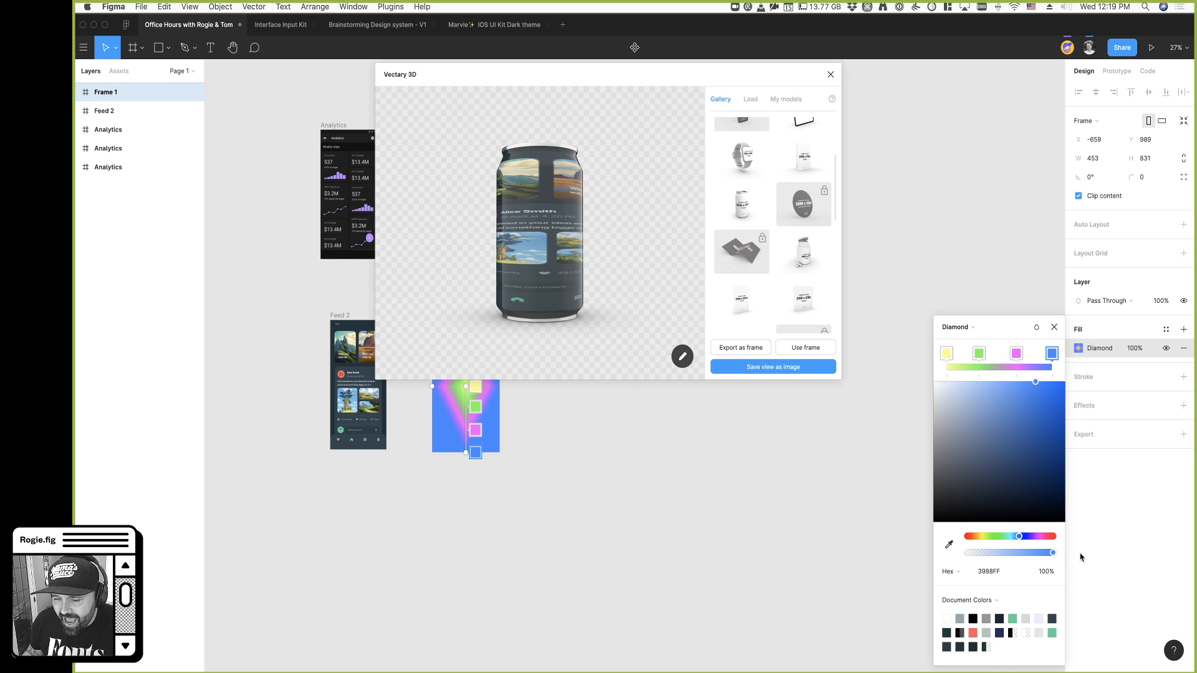
{"action": "left_click", "coordinate": [1054, 327]}
Reload the drink can model, apply the gradient frame to it, and rotate the can preview
{"action": "left_click_drag", "start_coordinate": [542, 76], "coordinate": [723, 196]}
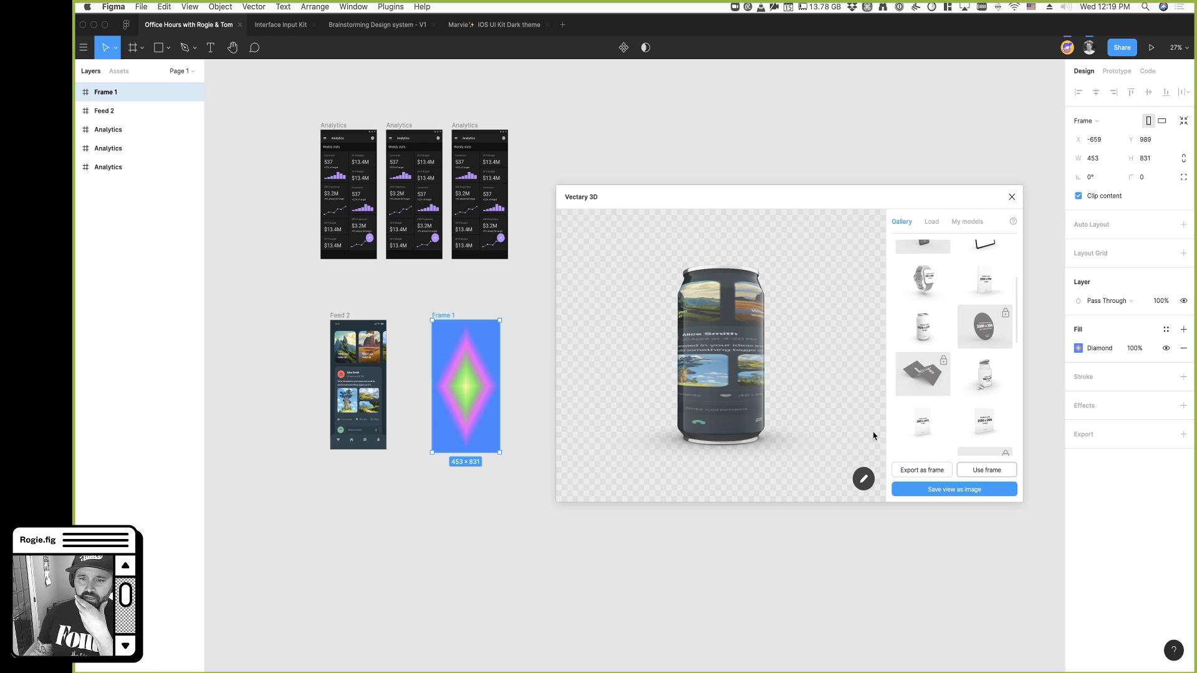
{"action": "left_click", "coordinate": [934, 334]}
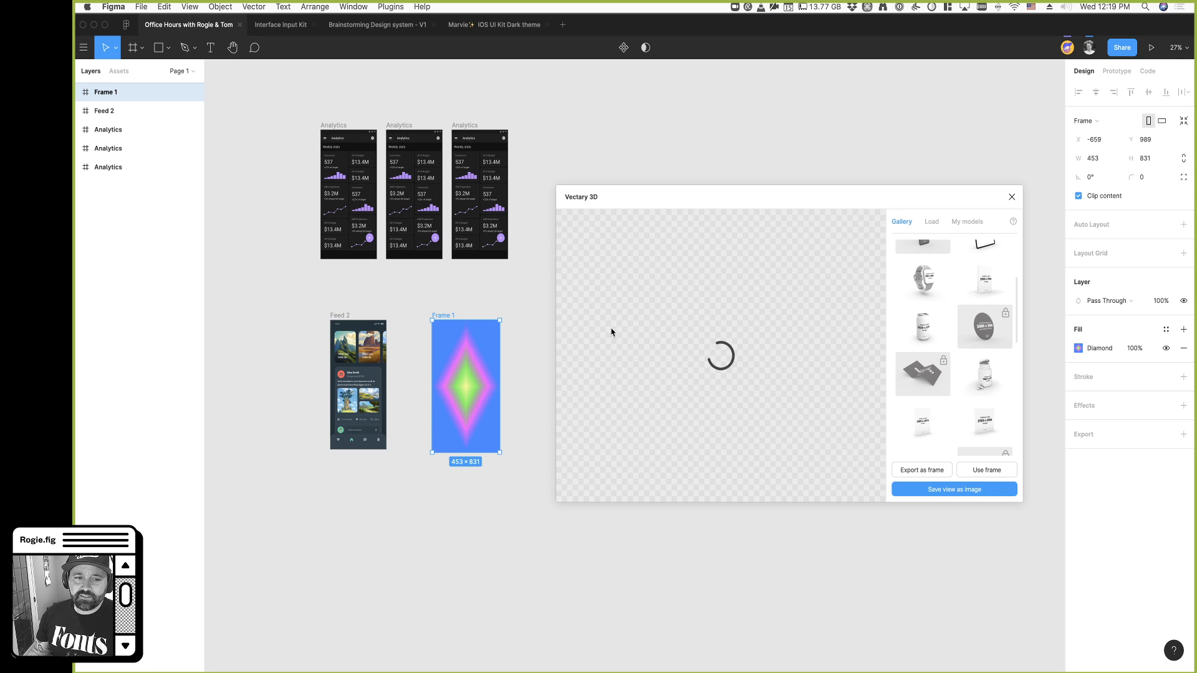
{"action": "left_click_drag", "start_coordinate": [697, 197], "coordinate": [684, 186]}
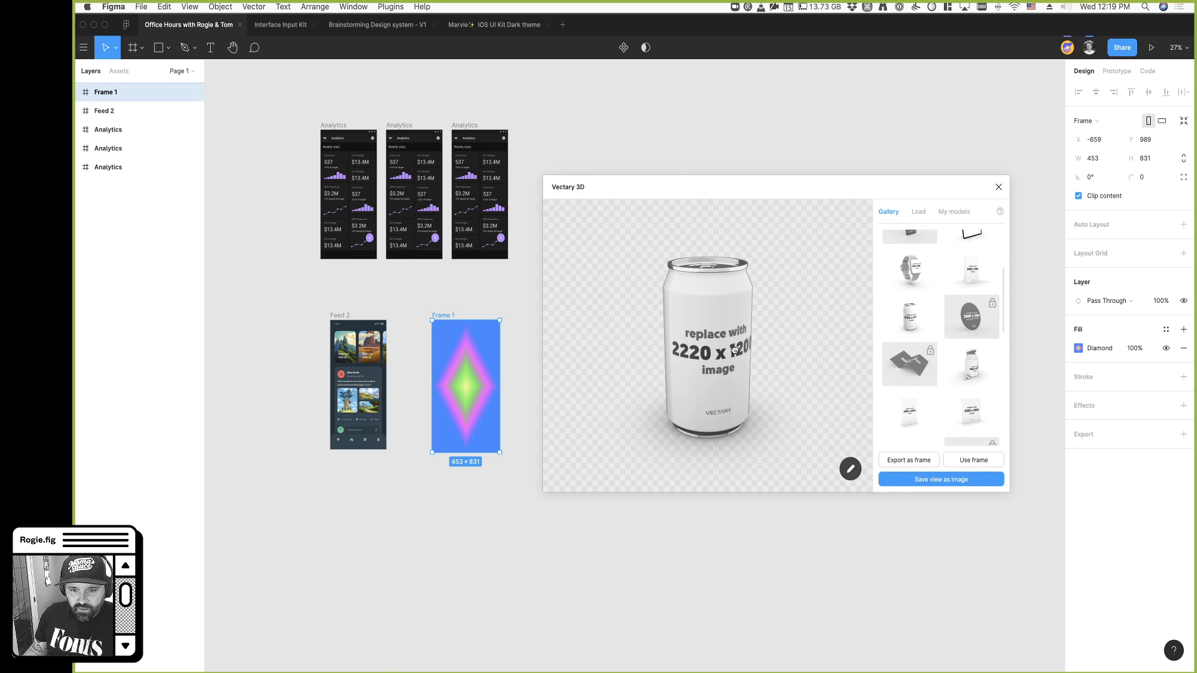
{"action": "left_click_drag", "start_coordinate": [732, 350], "coordinate": [723, 333]}
{"action": "left_click", "coordinate": [975, 461]}
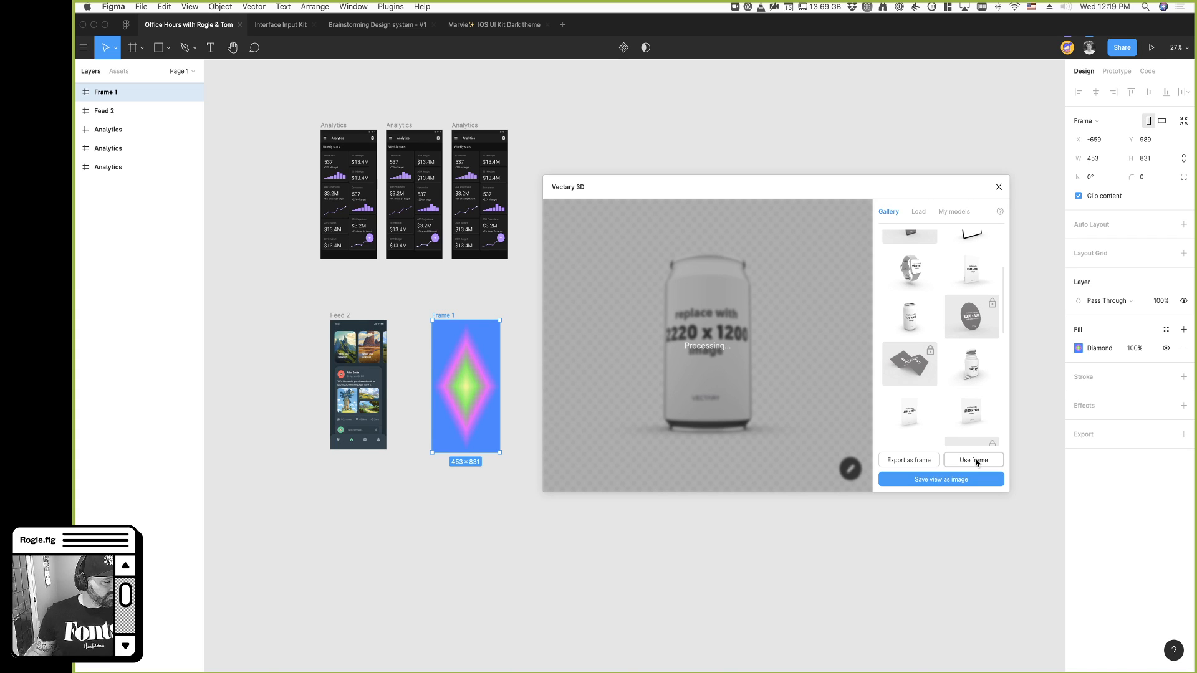
{"action": "left_click_drag", "start_coordinate": [772, 387], "coordinate": [638, 412]}
{"action": "left_click_drag", "start_coordinate": [737, 411], "coordinate": [719, 417]}
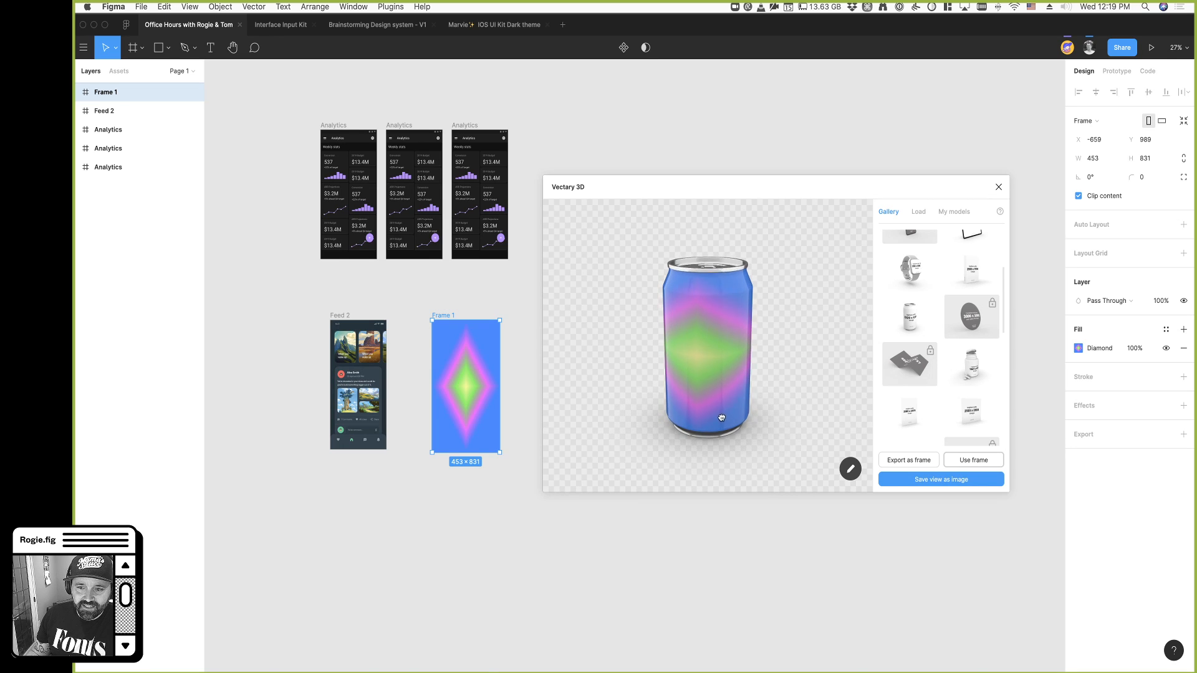
Load the gallery's sphere cluster model, apply the gradient frame to it, and rotate the preview
{"action": "scroll", "coordinate": [965, 419], "scroll_direction": "down", "scroll_amount": 3}
{"action": "scroll", "coordinate": [952, 425], "scroll_direction": "down", "scroll_amount": 3}
{"action": "mouse_move", "coordinate": [708, 357]}
{"action": "left_mouse_down"}
{"action": "mouse_move", "coordinate": [707, 342]}
{"action": "mouse_move", "coordinate": [718, 352]}
{"action": "left_mouse_up"}
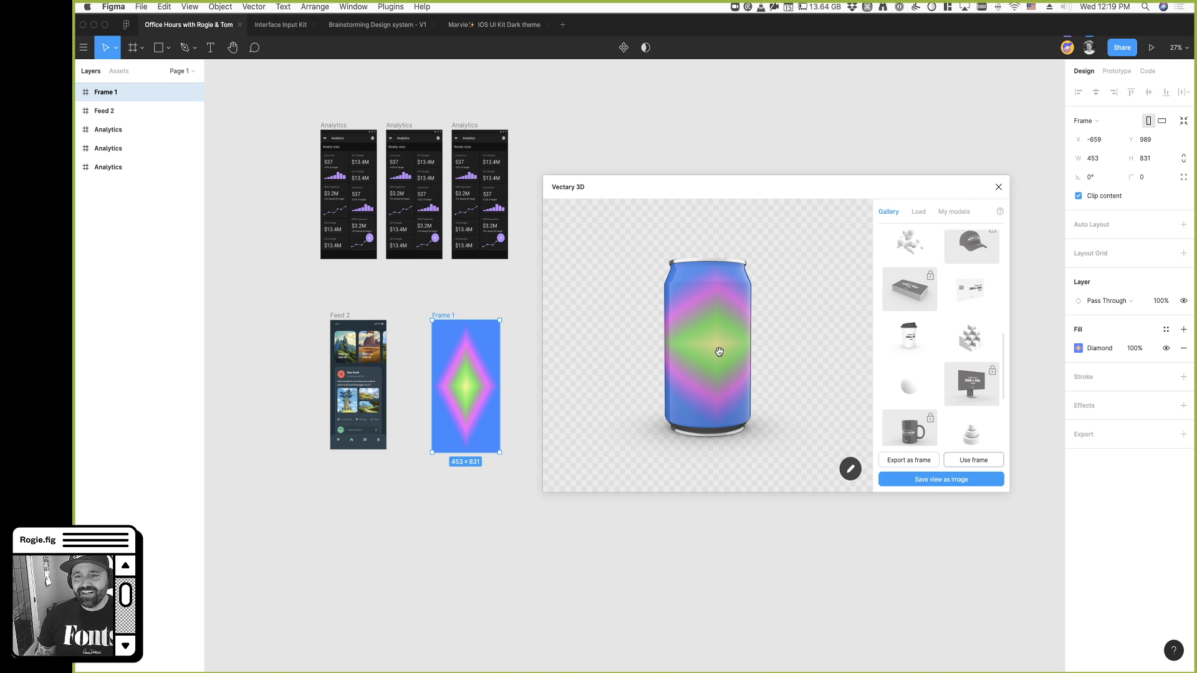
{"action": "left_click", "coordinate": [903, 247]}
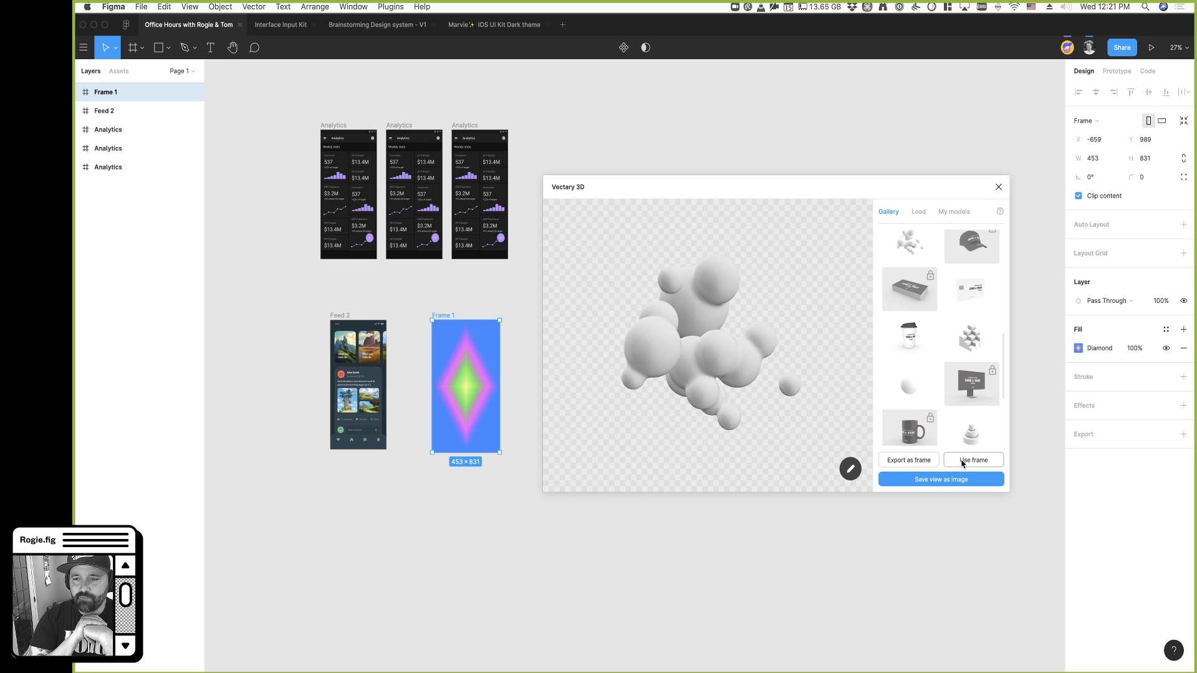
{"action": "left_click", "coordinate": [962, 462]}
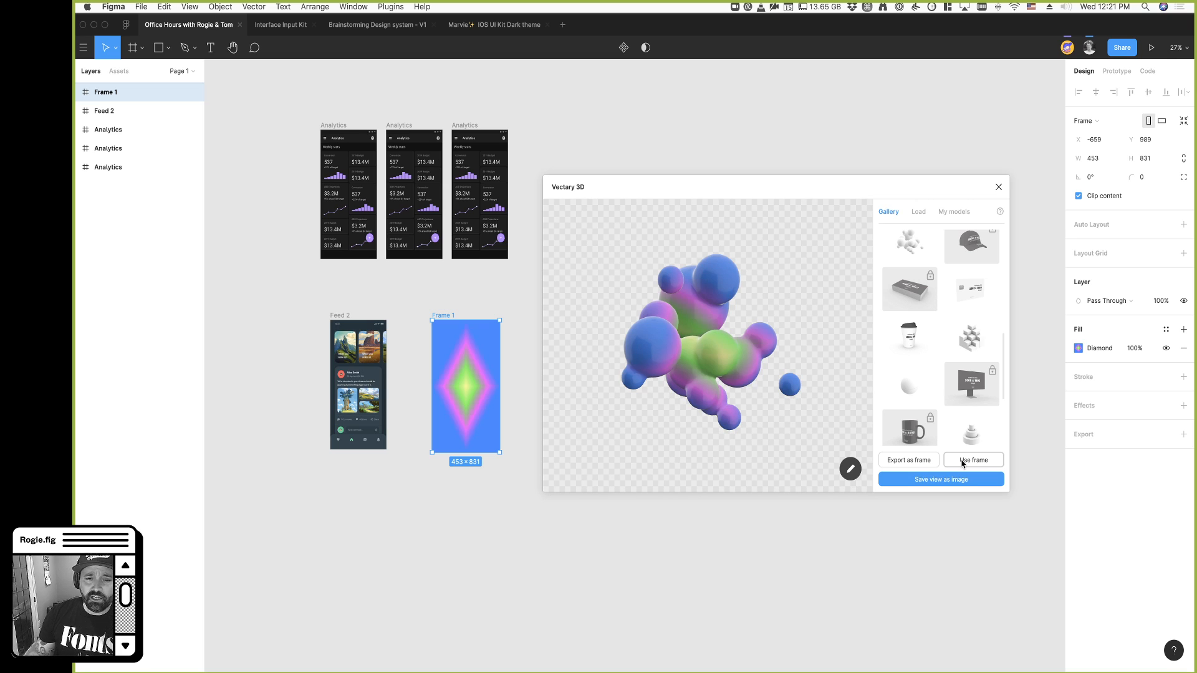
{"action": "left_click_drag", "start_coordinate": [723, 381], "coordinate": [669, 319]}
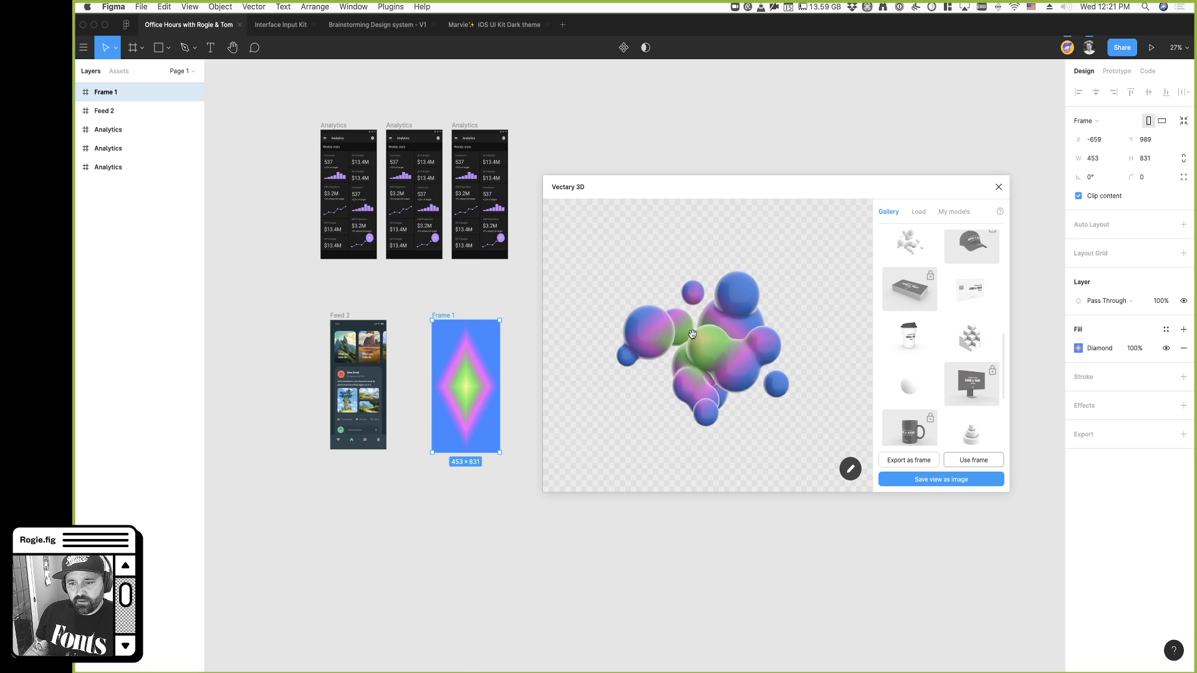
Save the sphere cluster view as an image on the canvas, scaled to about 1956 × 1630 and placed to the right of the frames
{"action": "left_click", "coordinate": [933, 480]}
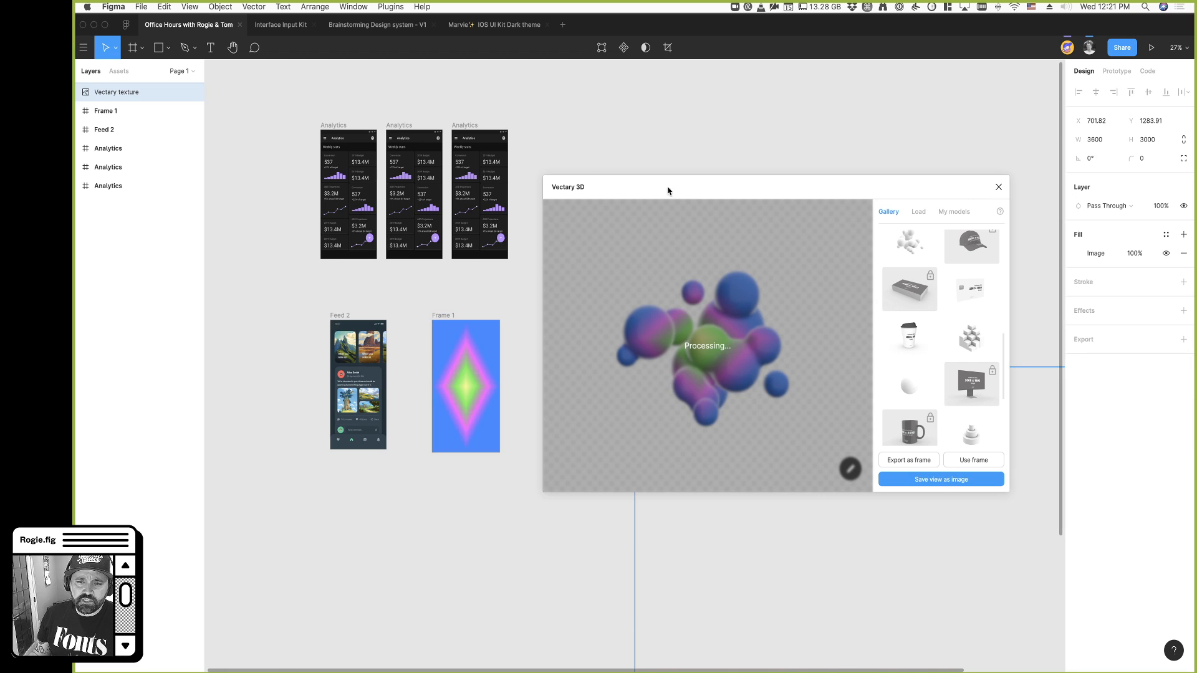
{"action": "scroll", "coordinate": [823, 384], "scroll_direction": "down", "scroll_amount": 5}
{"action": "scroll", "coordinate": [823, 385], "scroll_direction": "down", "scroll_amount": 3, "text": "super"}
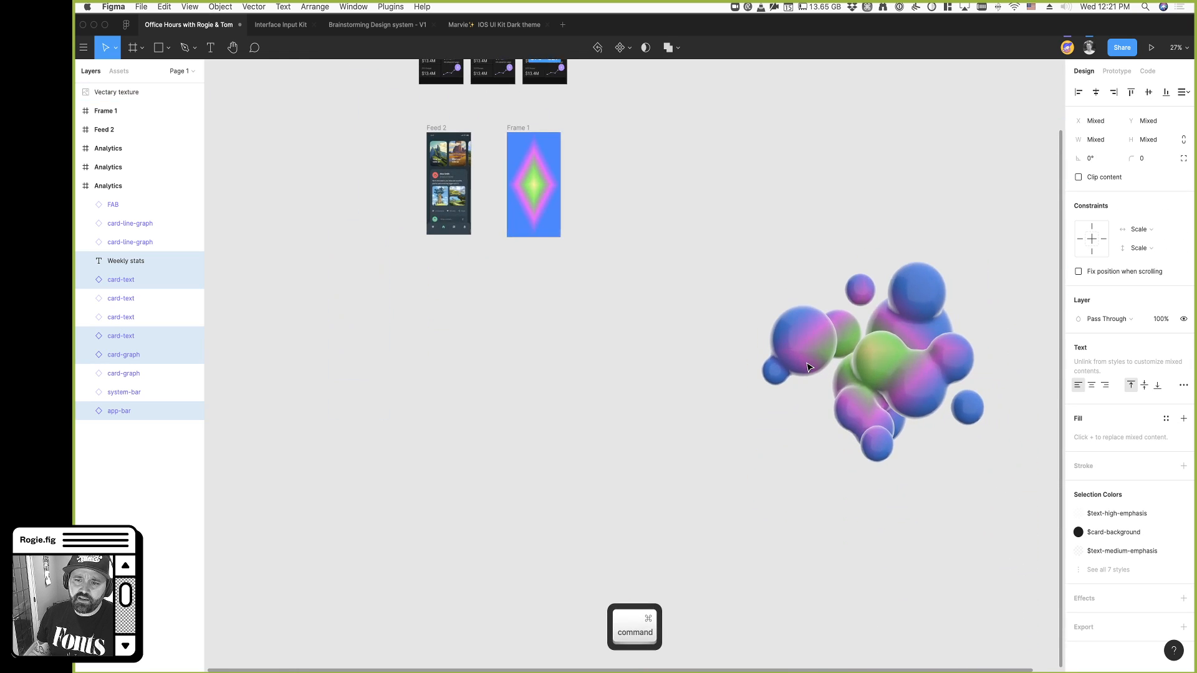
{"action": "left_click_drag", "start_coordinate": [993, 444], "coordinate": [807, 342]}
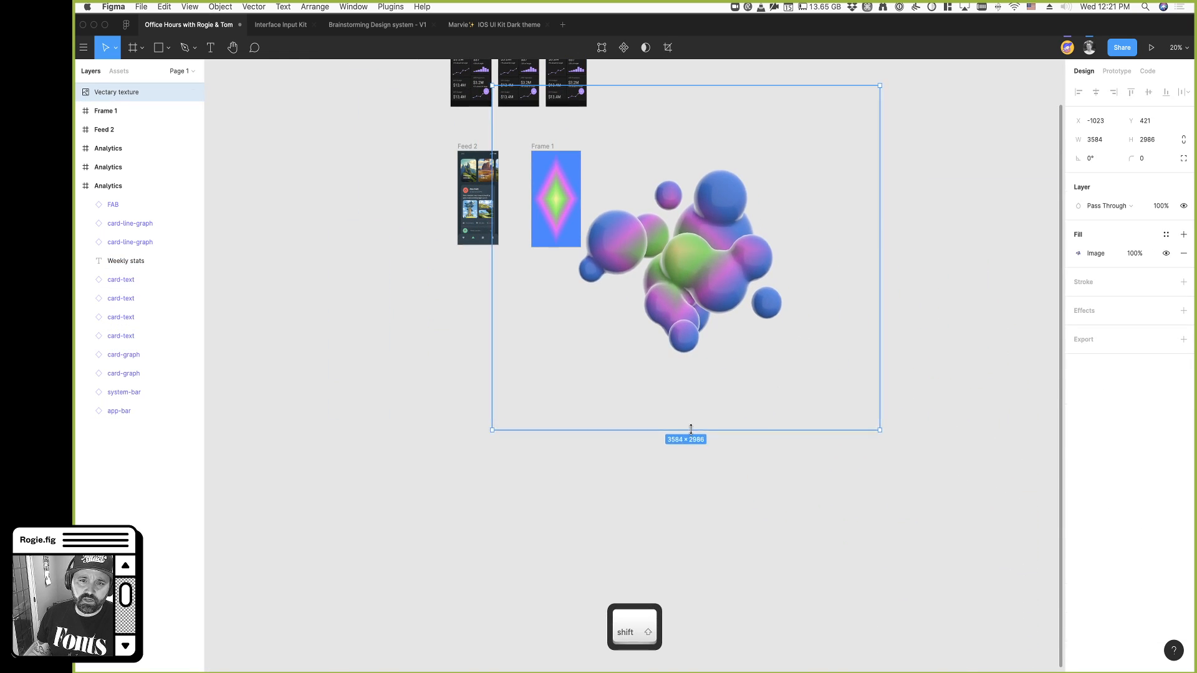
{"action": "left_click_drag", "start_coordinate": [685, 433], "coordinate": [688, 274]}
{"action": "scroll", "coordinate": [688, 275], "scroll_direction": "up", "scroll_amount": 4}
{"action": "left_click_drag", "start_coordinate": [678, 436], "coordinate": [725, 399]}
{"action": "left_click_drag", "start_coordinate": [733, 355], "coordinate": [696, 391]}
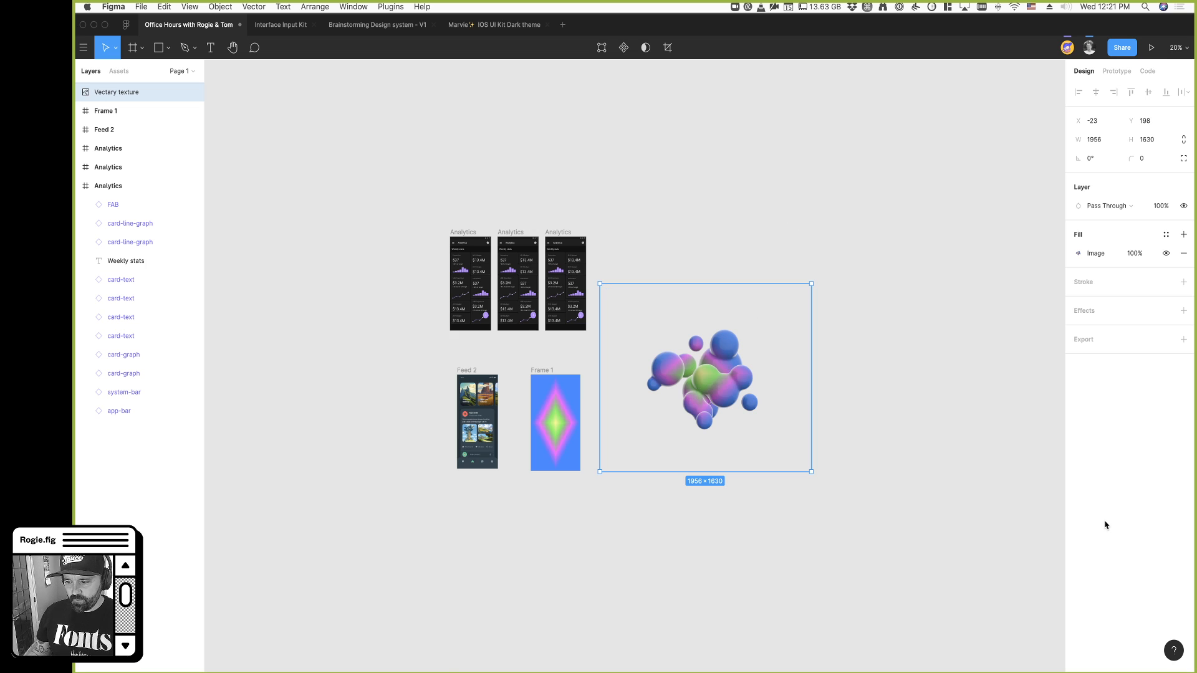
Cut the sphere cluster image from the canvas and delete the diamond gradient frame
{"action": "left_click", "coordinate": [683, 256]}
{"action": "left_click", "coordinate": [753, 395]}
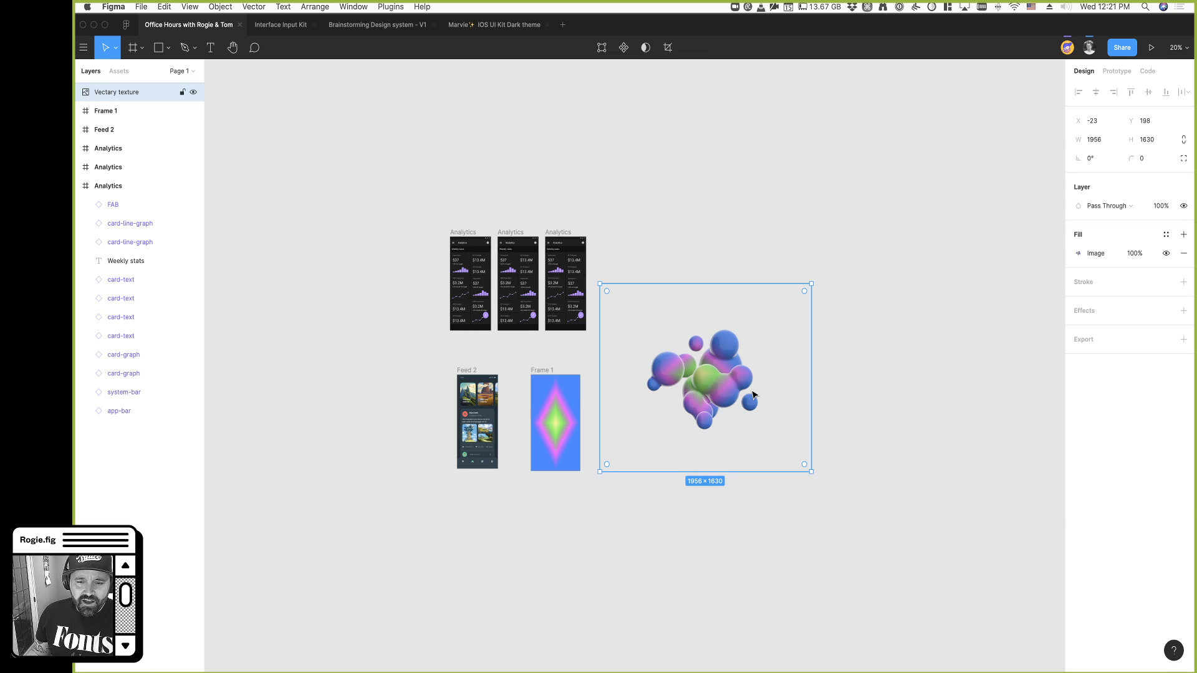
{"action": "key", "text": "super+x"}
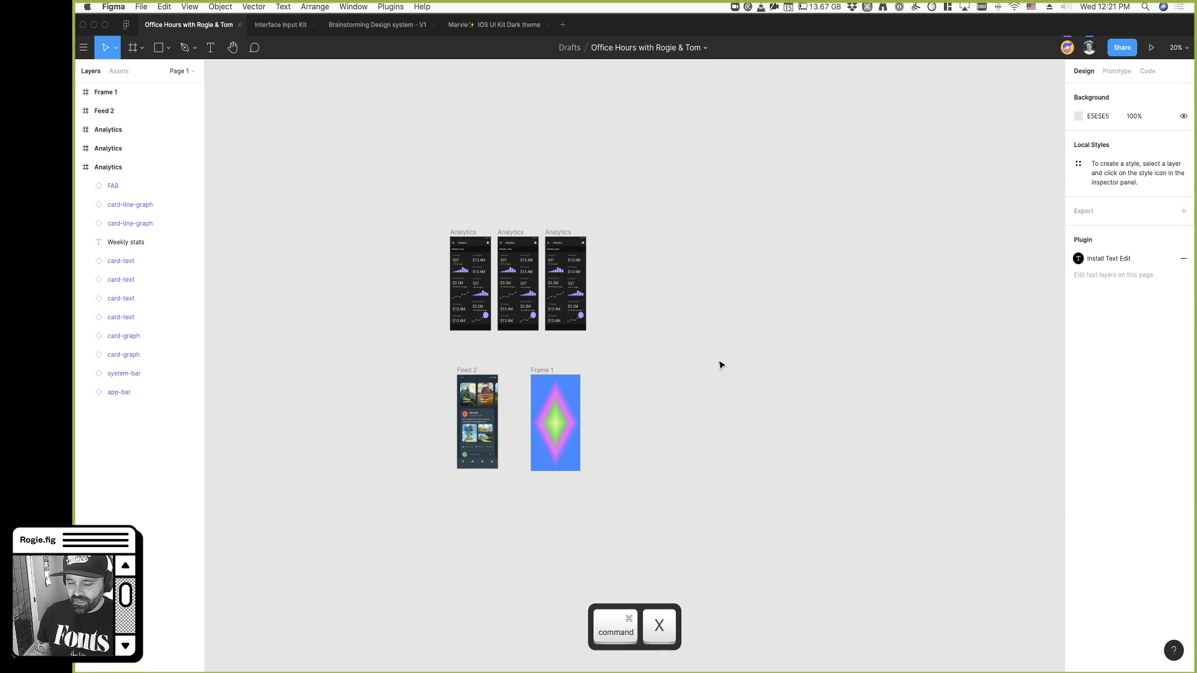
{"action": "left_click", "coordinate": [538, 371]}
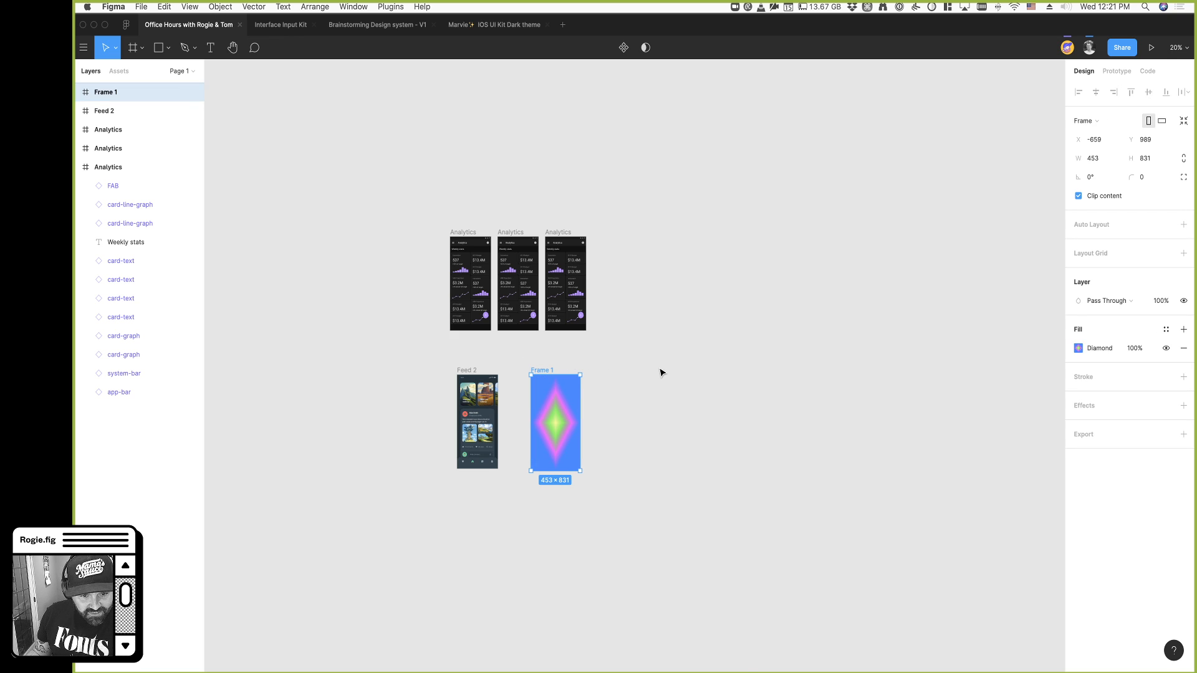
{"action": "key", "text": "Delete"}
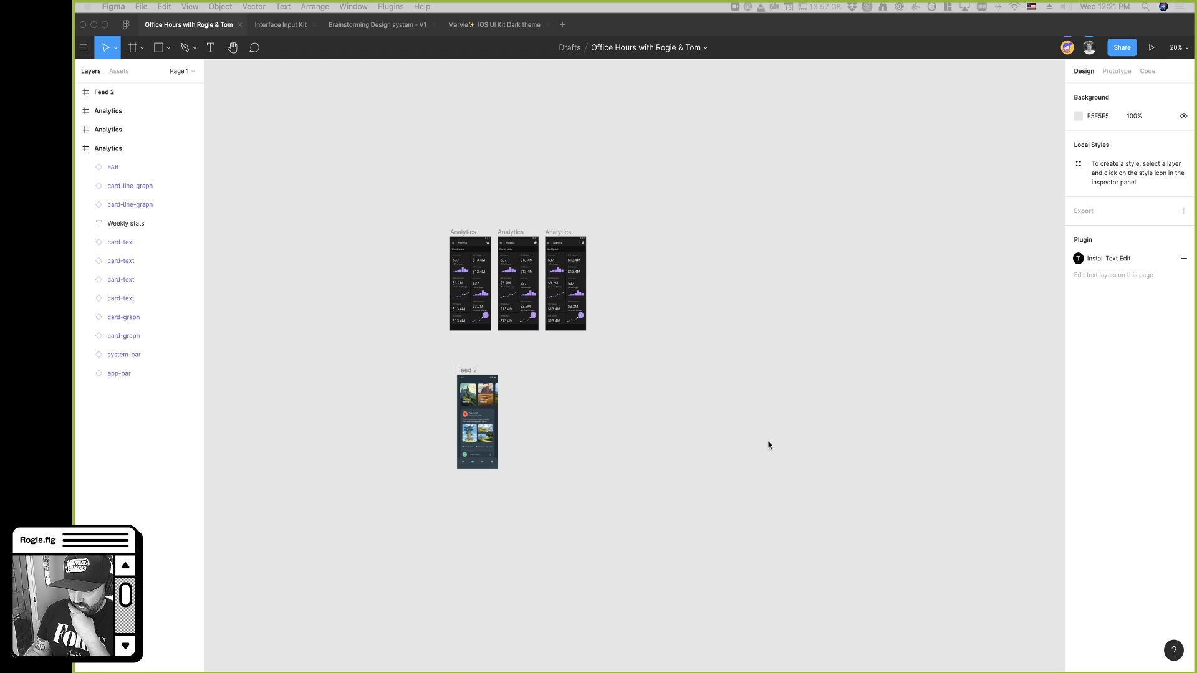
Search the Figma Community for "contrast", list the matching plugins, and install the Contrast plugin
{"action": "left_click", "coordinate": [600, 406]}
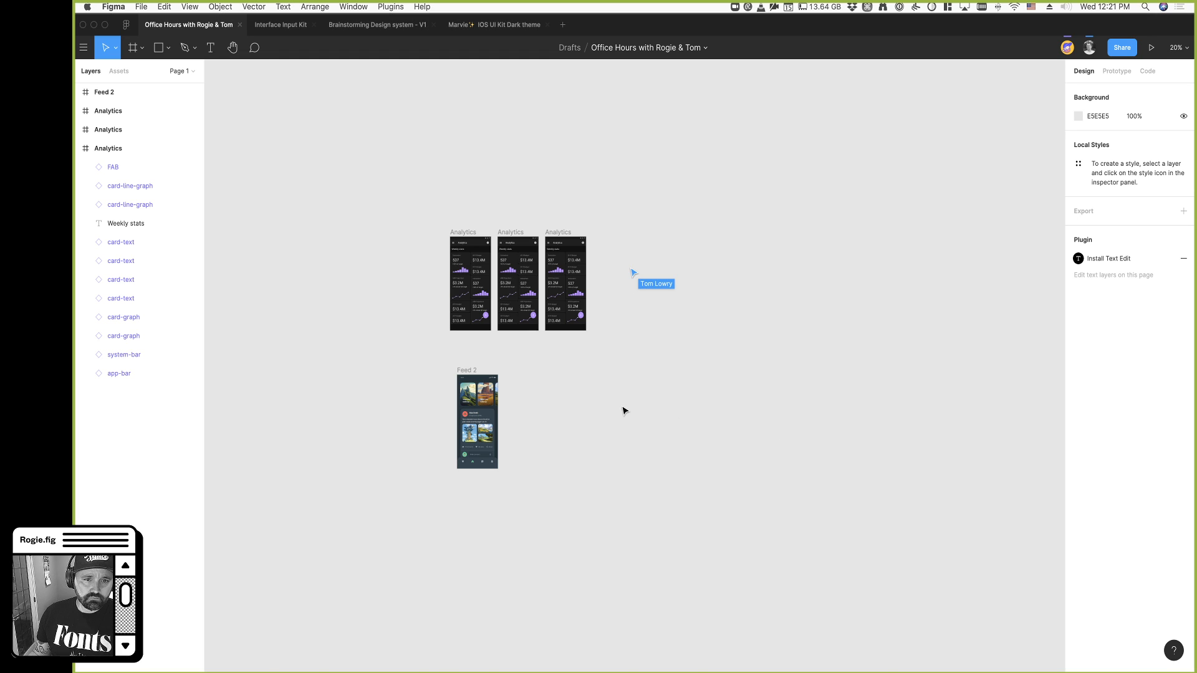
{"action": "left_click", "coordinate": [123, 28]}
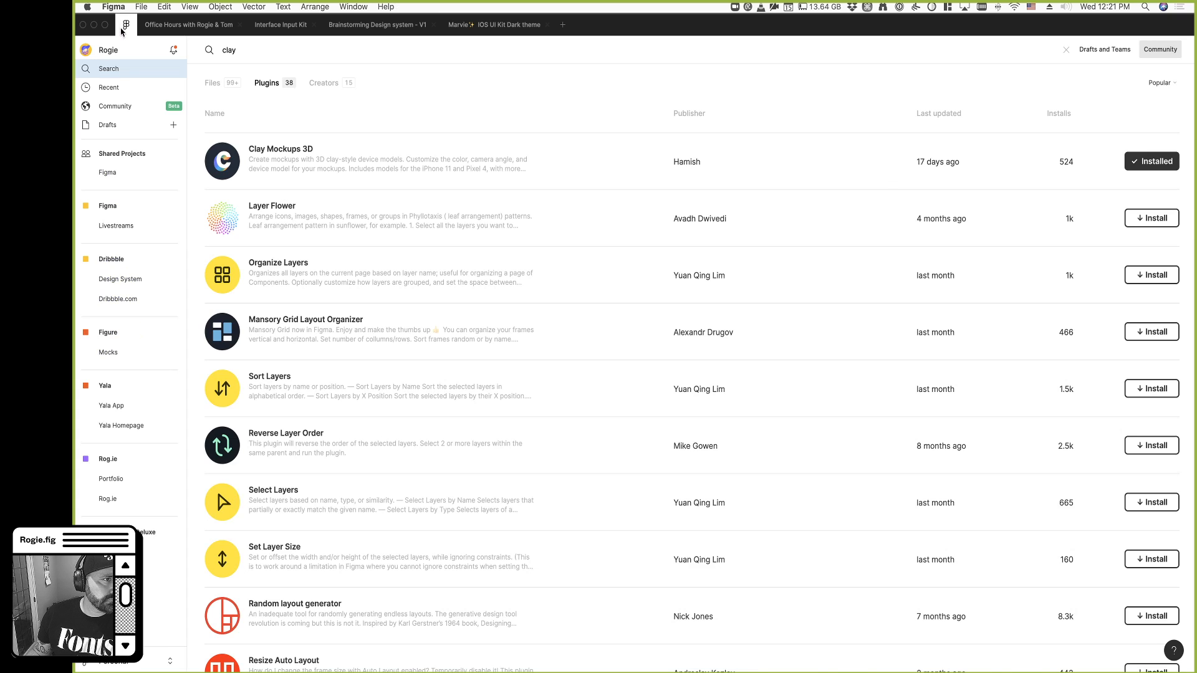
{"action": "left_click", "coordinate": [128, 109]}
{"action": "left_click", "coordinate": [701, 61]}
{"action": "type", "text": "c"}
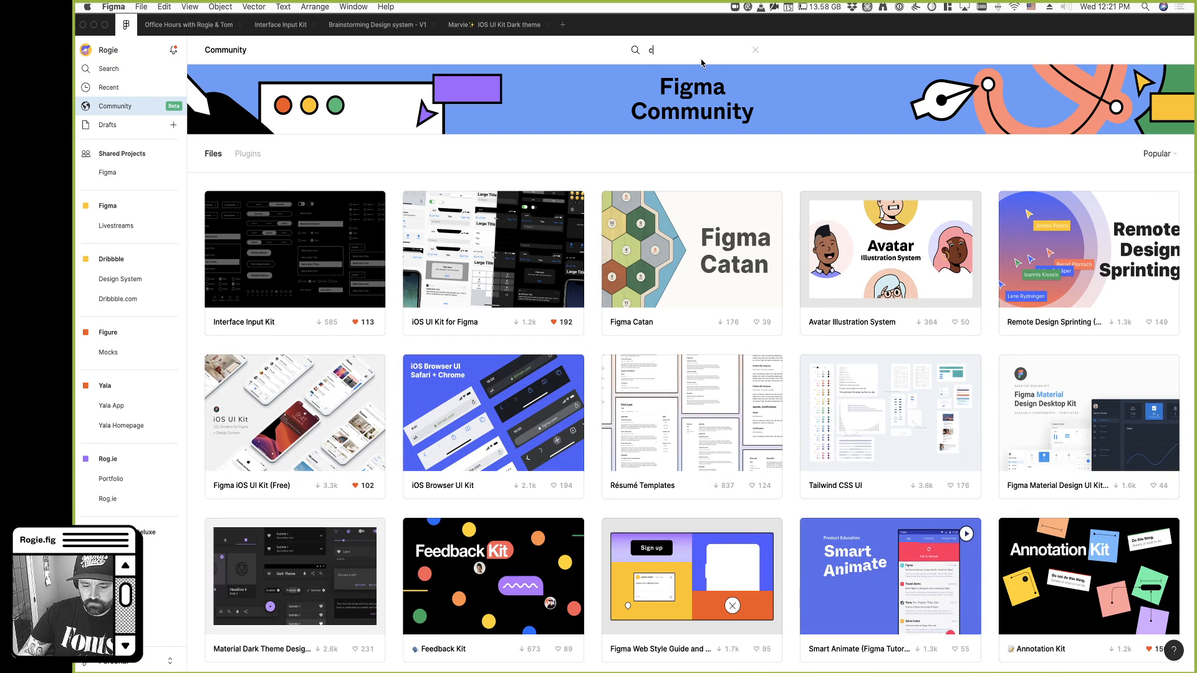
{"action": "type", "text": "ontrast"}
{"action": "key", "text": "Return"}
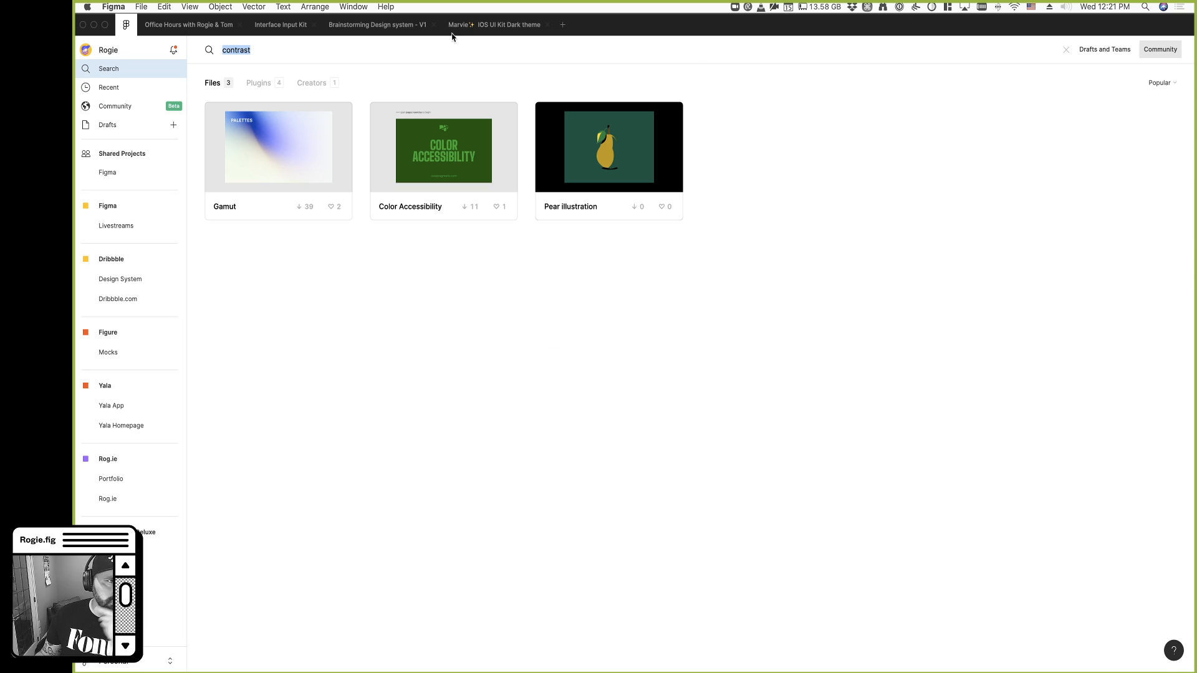
{"action": "left_click", "coordinate": [259, 84]}
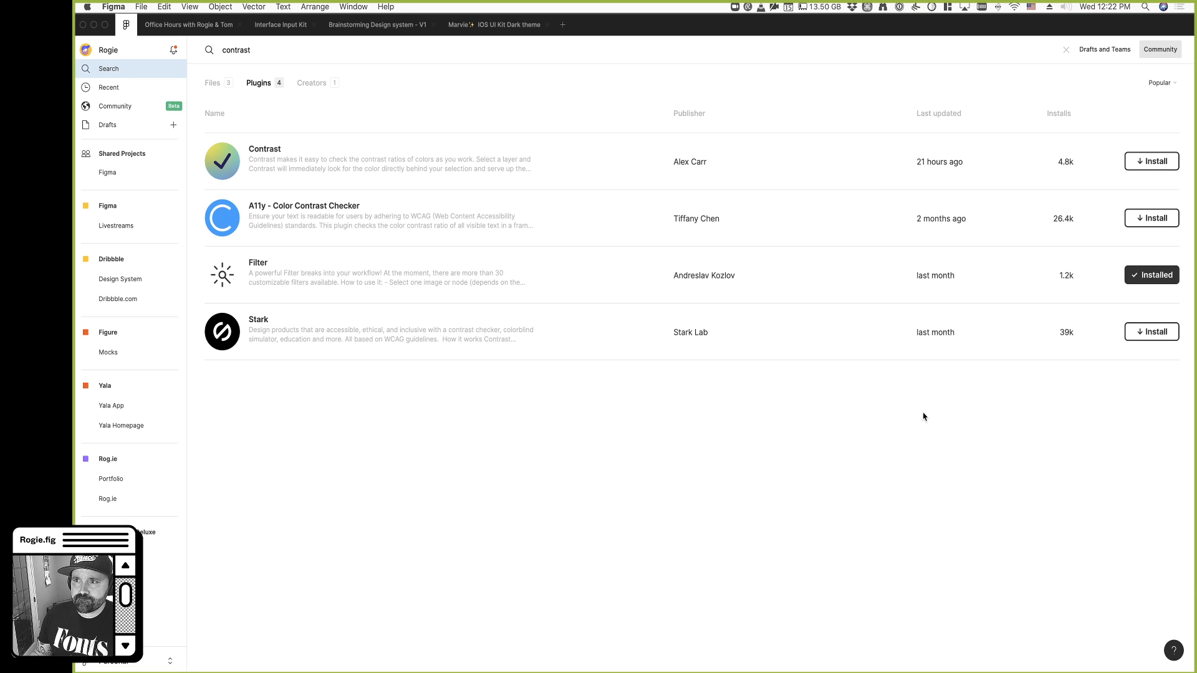
{"action": "left_click", "coordinate": [1149, 163]}
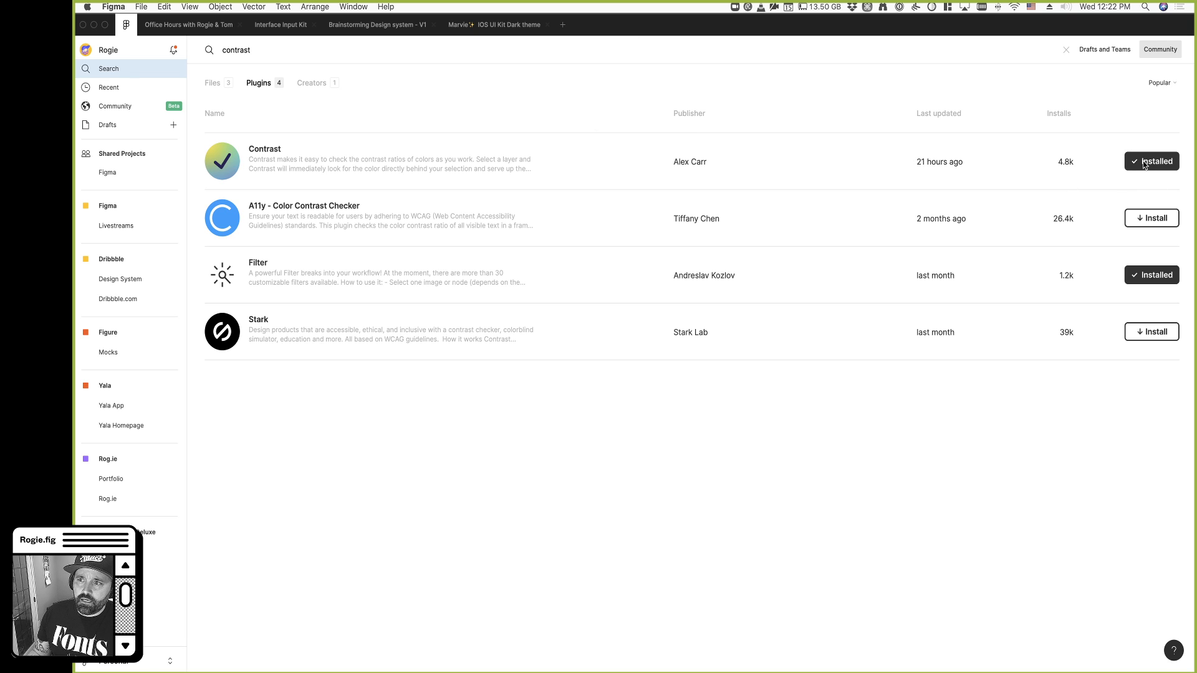
Return to the Office Hours file and examine the Hello text and its grey rectangle beside the Analytics frames
{"action": "left_click", "coordinate": [188, 24]}
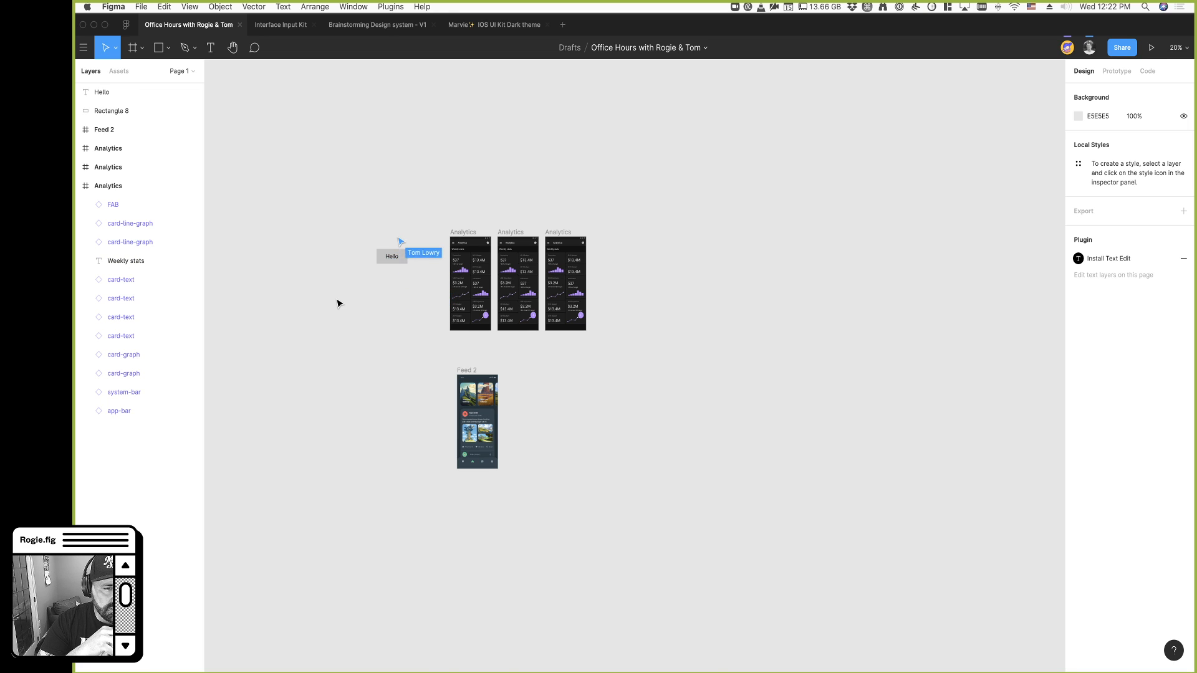
{"action": "scroll", "coordinate": [393, 254], "scroll_direction": "up", "scroll_amount": 10}
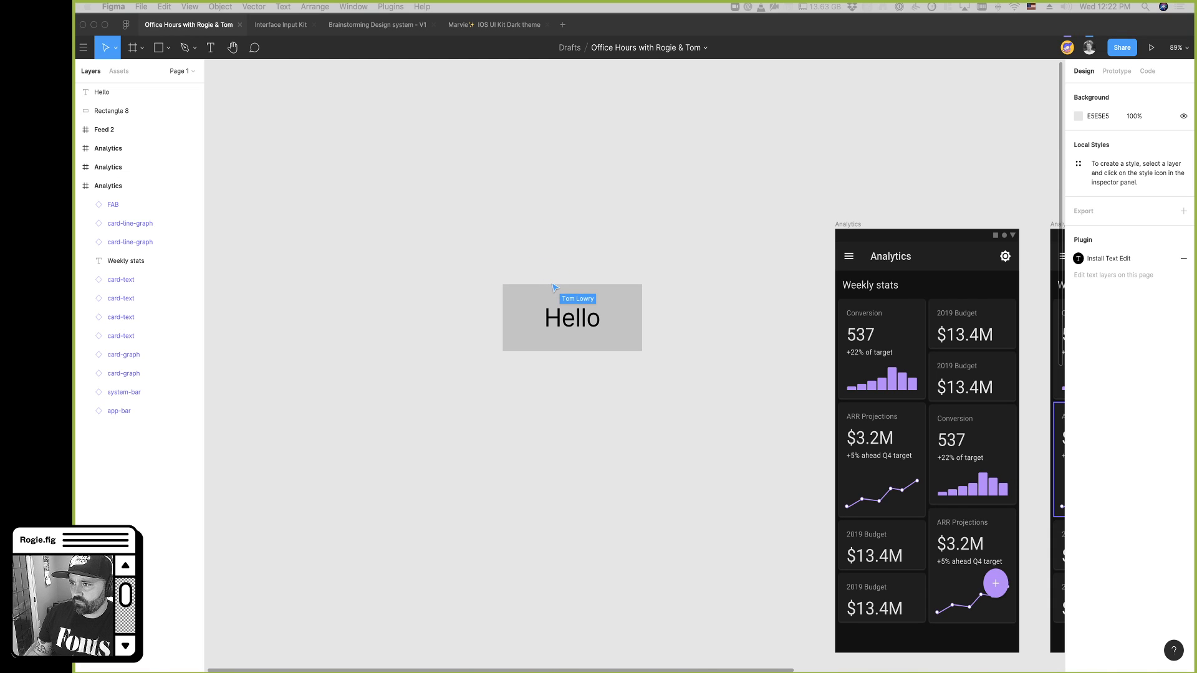
{"action": "left_click", "coordinate": [520, 519]}
{"action": "scroll", "coordinate": [521, 518], "scroll_direction": "right", "scroll_amount": 1}
{"action": "left_click_drag", "start_coordinate": [664, 355], "coordinate": [481, 286]}
{"action": "left_click", "coordinate": [433, 332]}
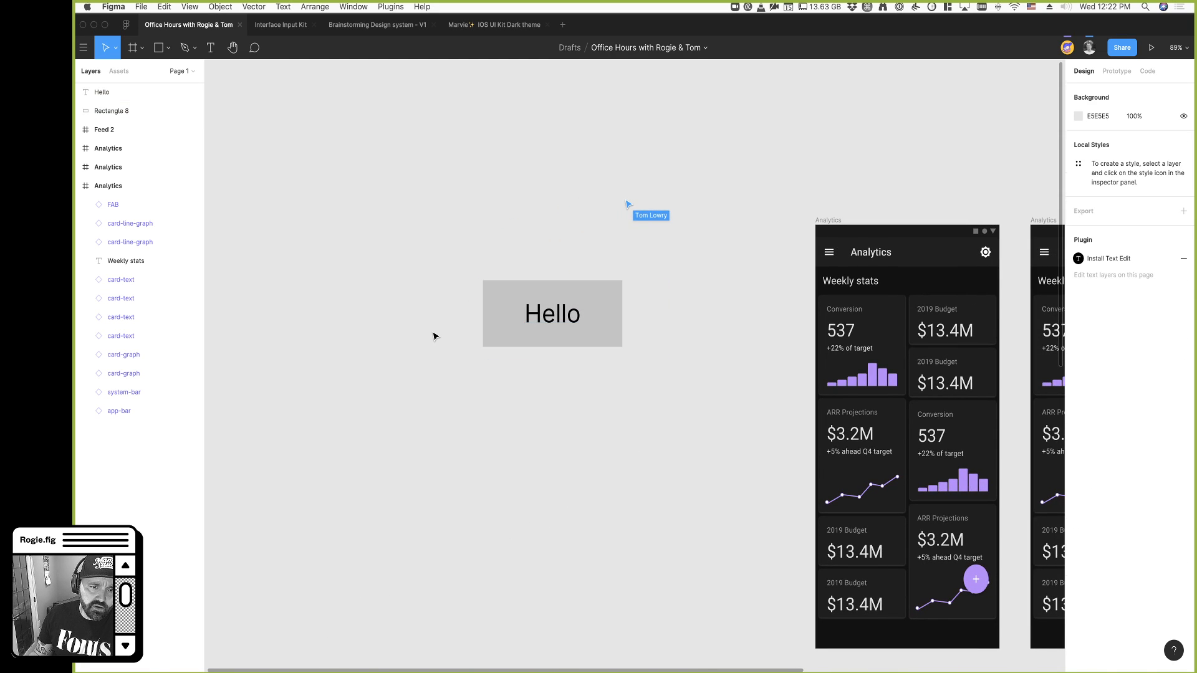
{"action": "left_click", "coordinate": [539, 325]}
{"action": "scroll", "coordinate": [592, 428], "scroll_direction": "down", "scroll_amount": 1}
{"action": "scroll", "coordinate": [592, 428], "scroll_direction": "down", "scroll_amount": 1}
{"action": "left_click", "coordinate": [592, 429]}
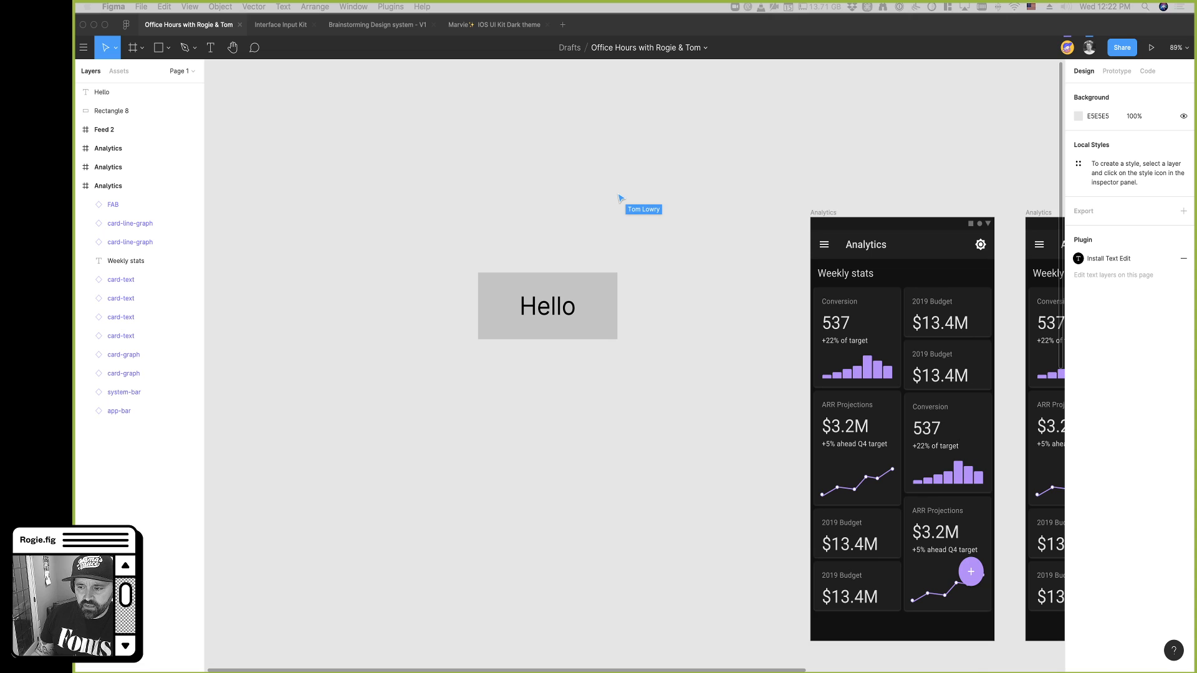
{"action": "left_click_drag", "start_coordinate": [653, 378], "coordinate": [543, 319]}
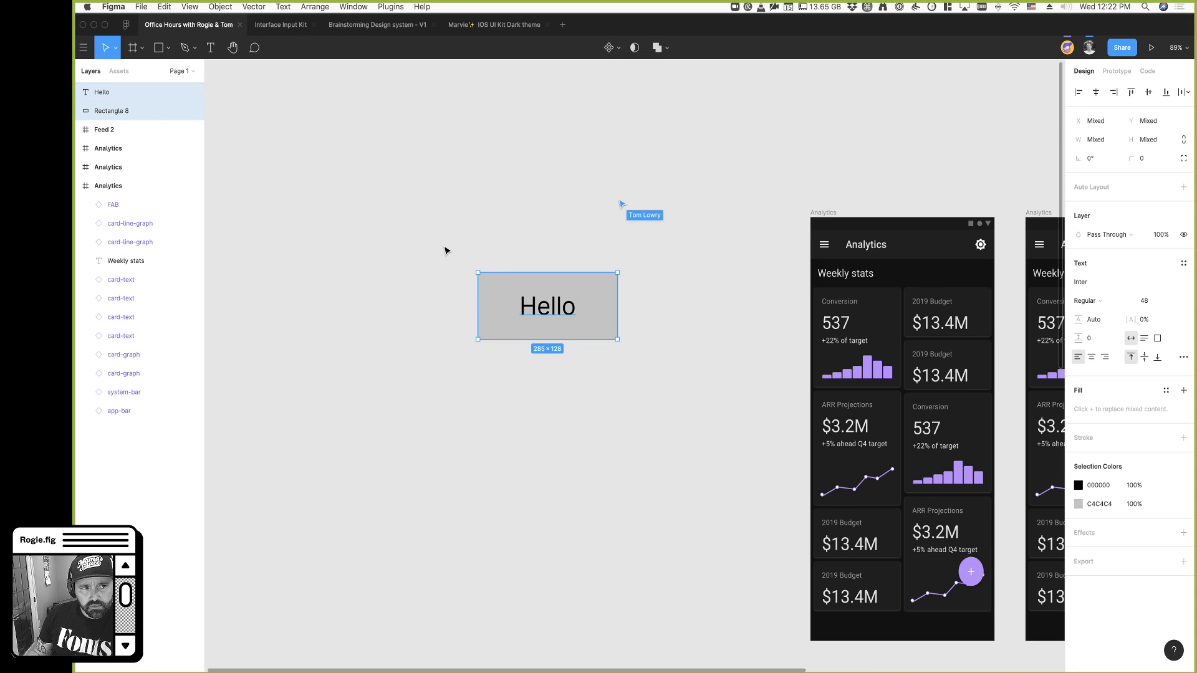
{"action": "left_click", "coordinate": [409, 260]}
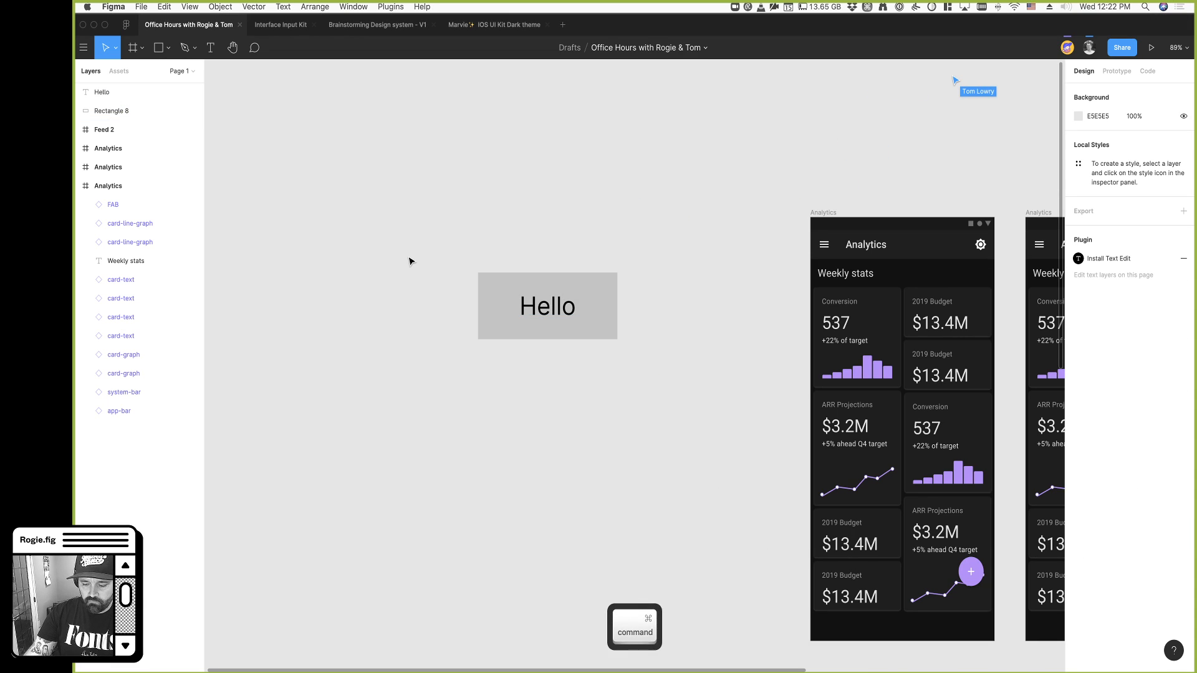
Run the Contrast plugin and position its window beside the Hello rectangle
{"action": "key", "text": "super+slash"}
{"action": "type", "text": "contrast"}
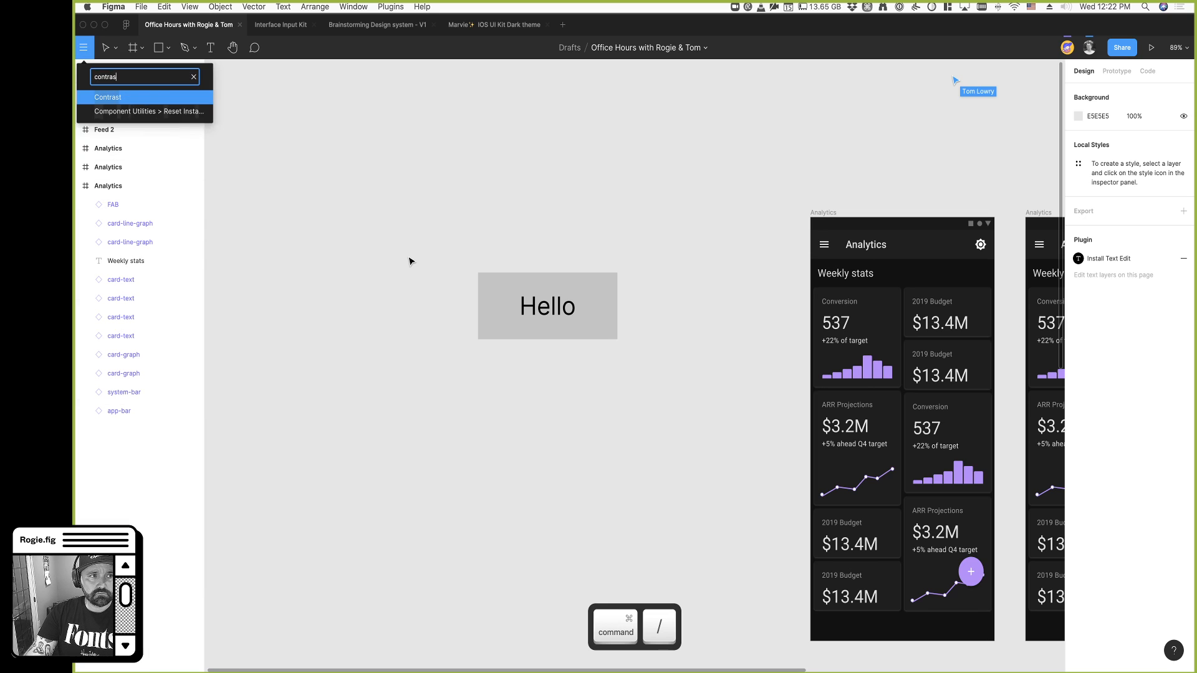
{"action": "key", "text": "Return"}
{"action": "left_click_drag", "start_coordinate": [605, 263], "coordinate": [312, 210]}
{"action": "scroll", "coordinate": [608, 362], "scroll_direction": "up", "scroll_amount": 1}
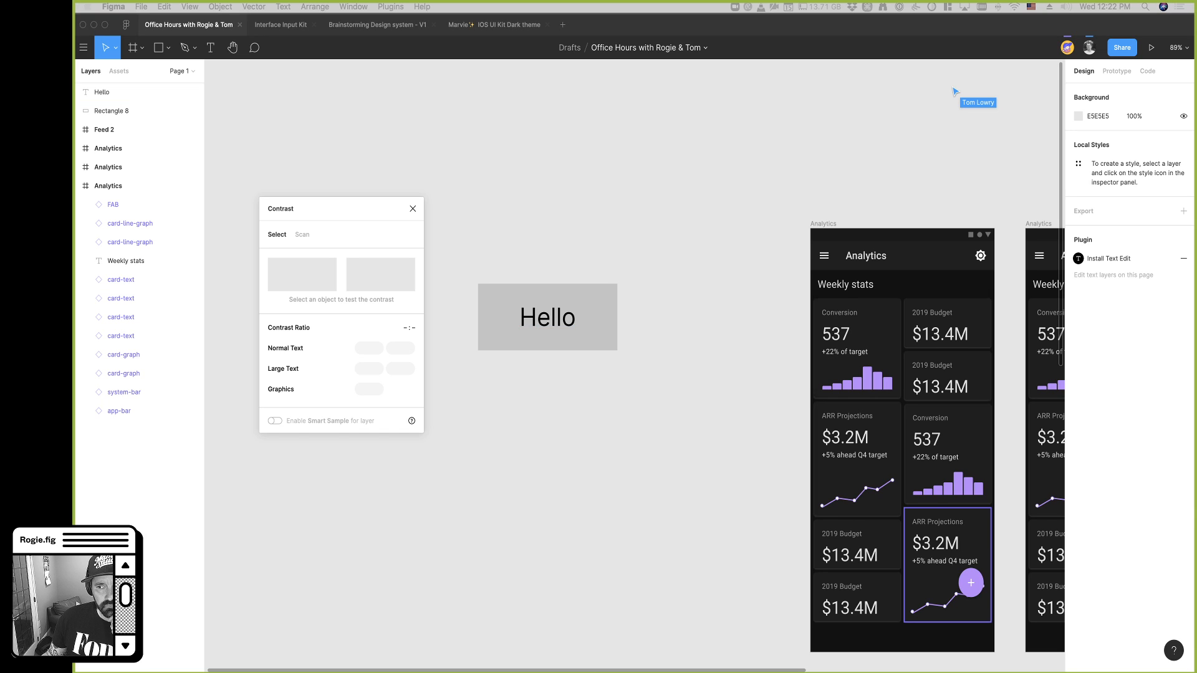
{"action": "left_click", "coordinate": [478, 468]}
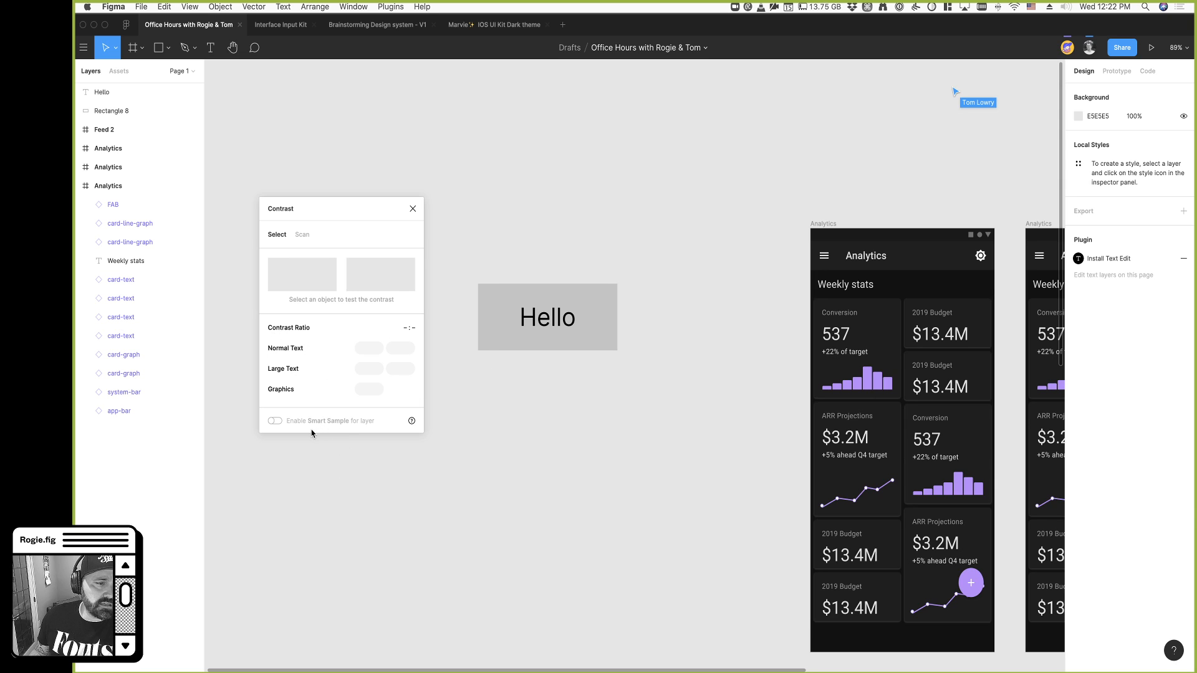
{"action": "left_click_drag", "start_coordinate": [356, 218], "coordinate": [362, 216]}
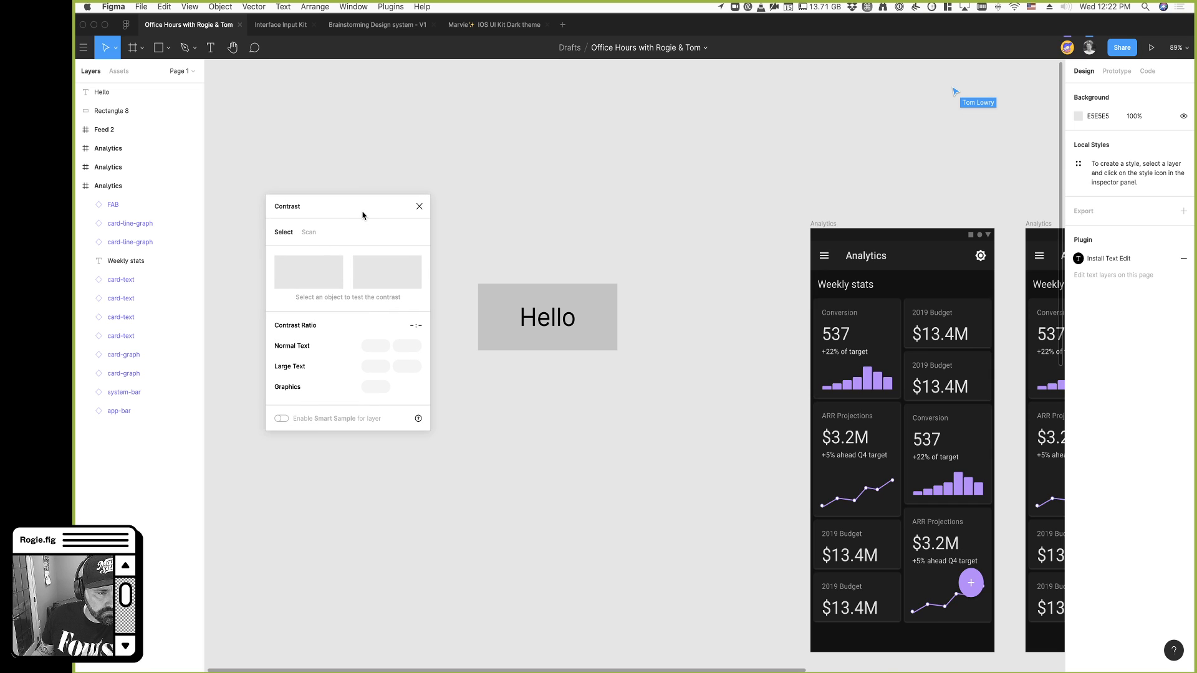
Check the contrast of the Hello text against its grey rectangle
{"action": "left_click_drag", "start_coordinate": [459, 240], "coordinate": [706, 432]}
{"action": "left_click", "coordinate": [553, 317]}
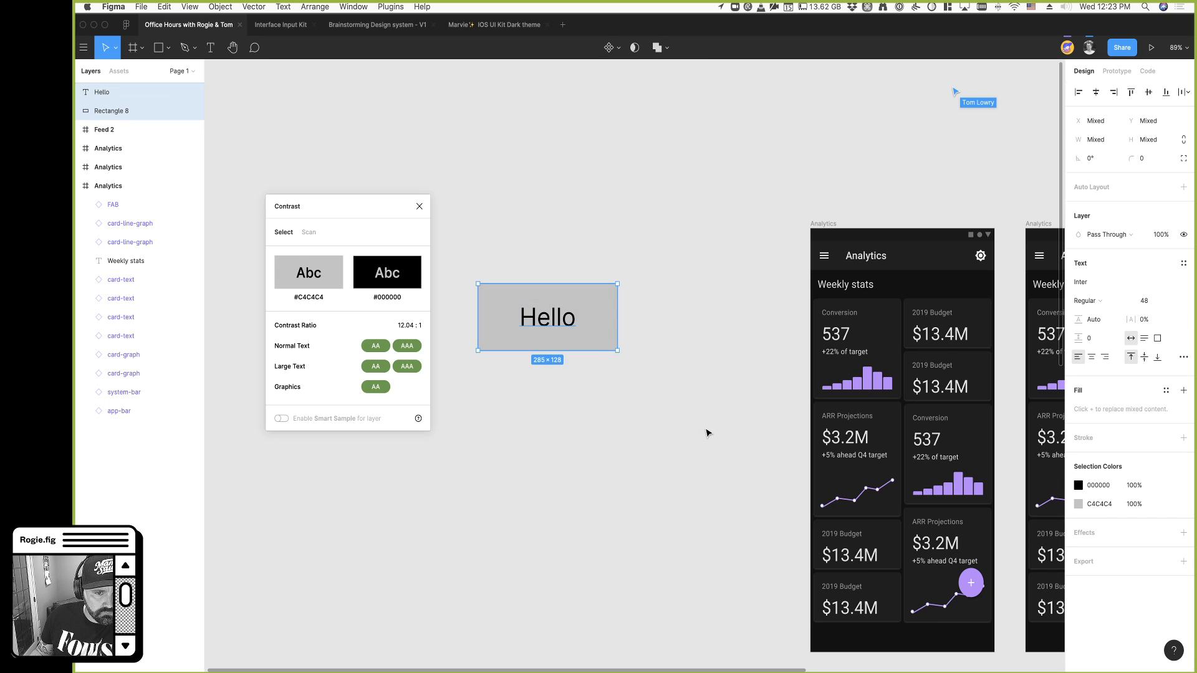
{"action": "left_click", "coordinate": [707, 432]}
{"action": "left_click", "coordinate": [553, 325]}
{"action": "left_click", "coordinate": [508, 331]}
{"action": "left_click", "coordinate": [545, 327]}
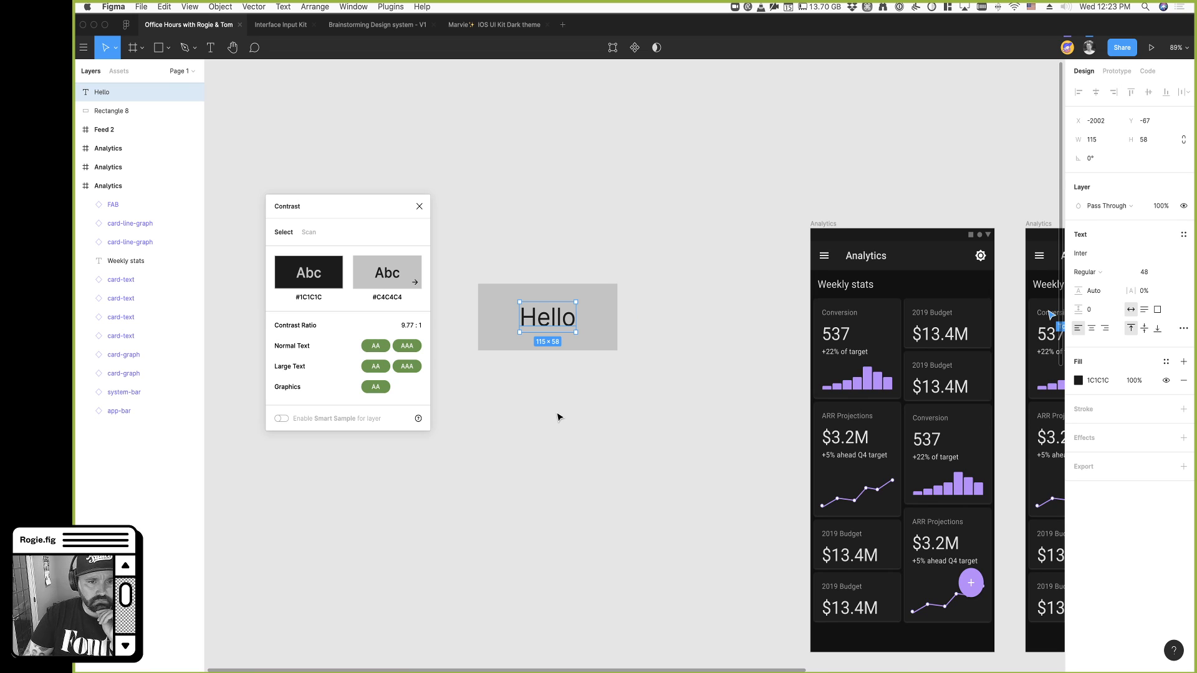
Scan all text layers on the page for contrast issues and inspect the first two flagged layers in Feed 2
{"action": "left_click", "coordinate": [308, 232]}
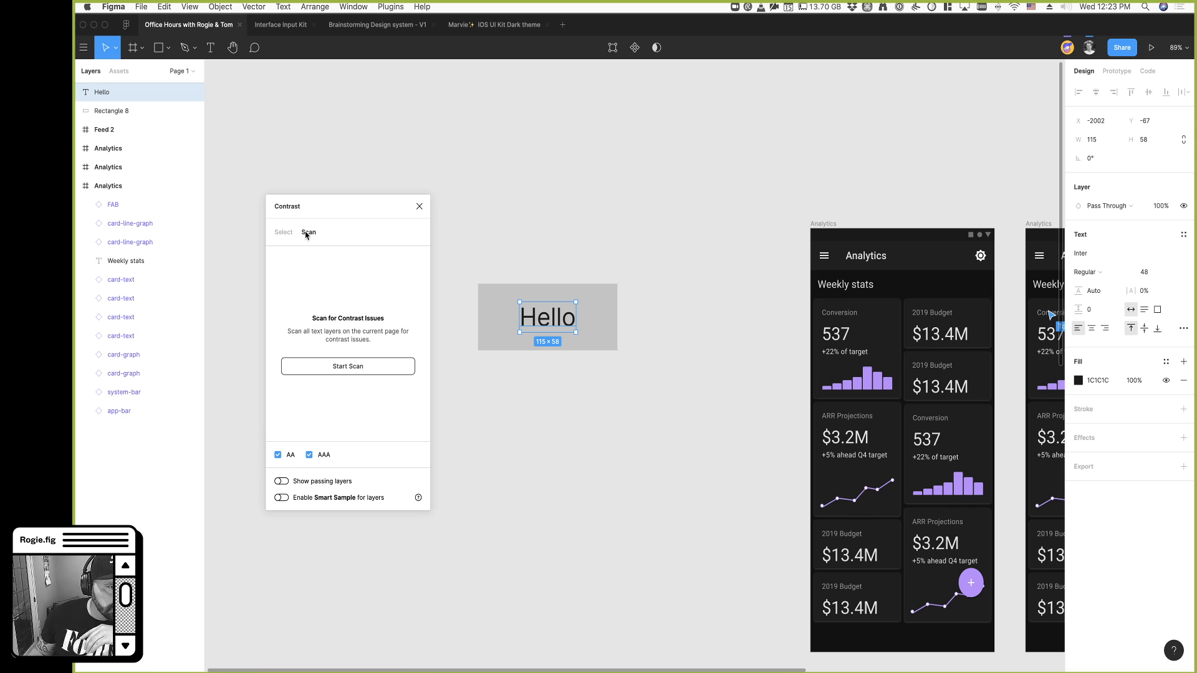
{"action": "left_click", "coordinate": [340, 369]}
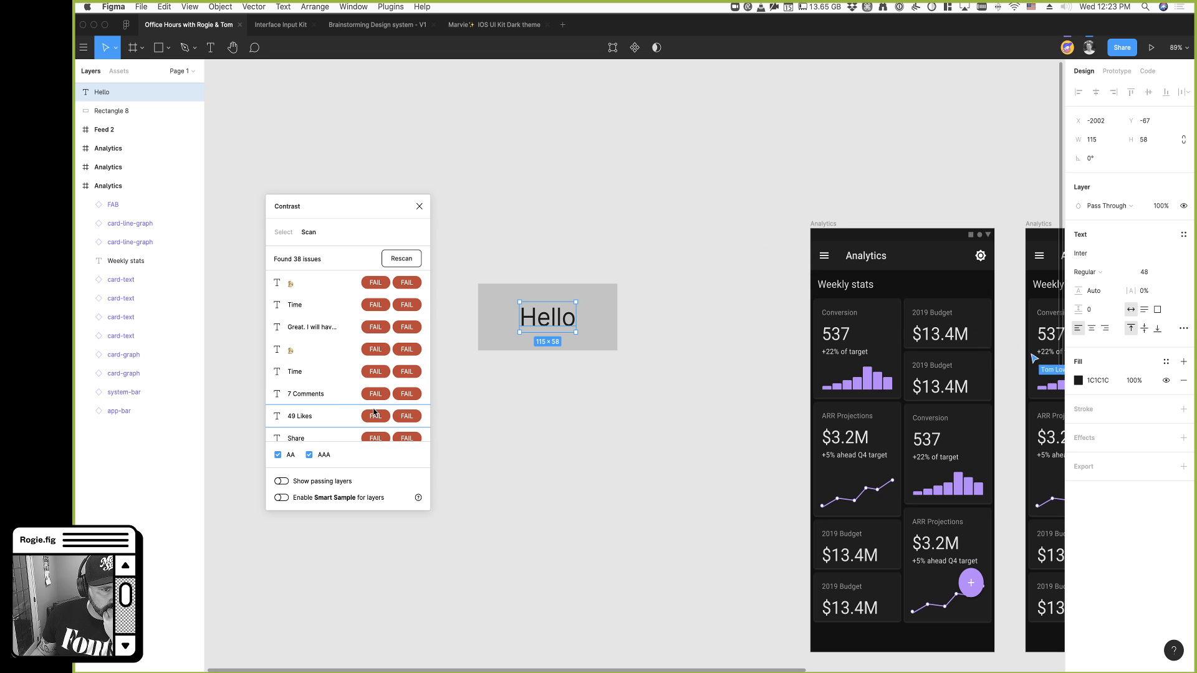
{"action": "left_click", "coordinate": [347, 284]}
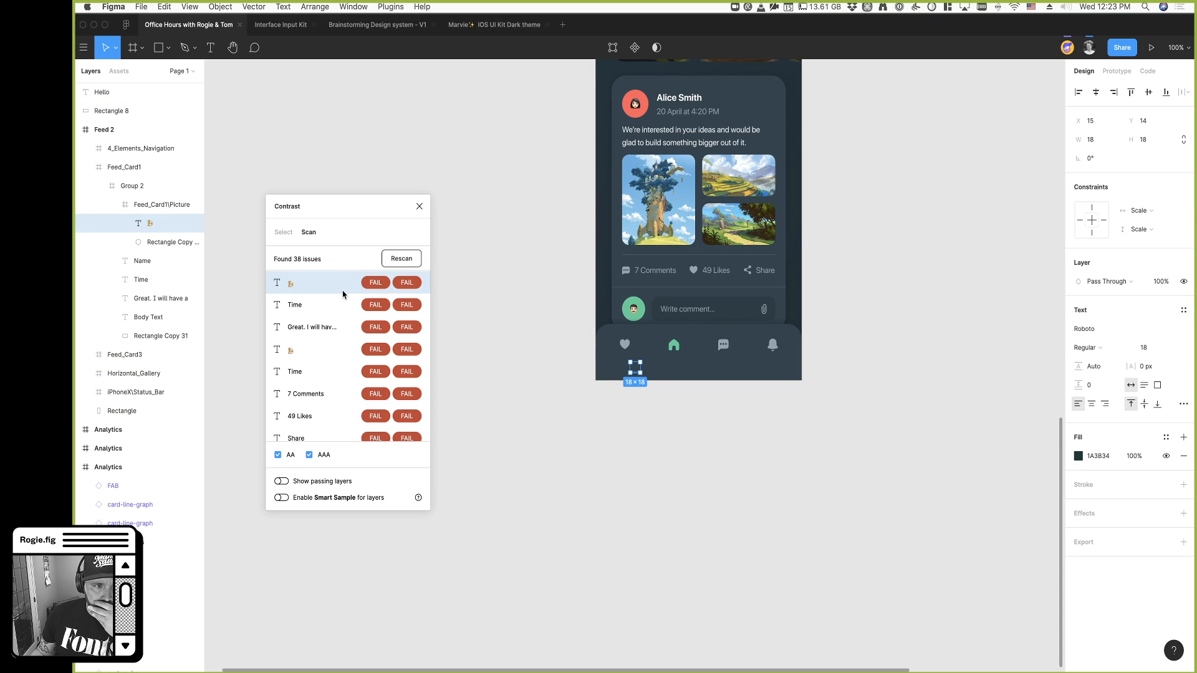
{"action": "left_click", "coordinate": [333, 305]}
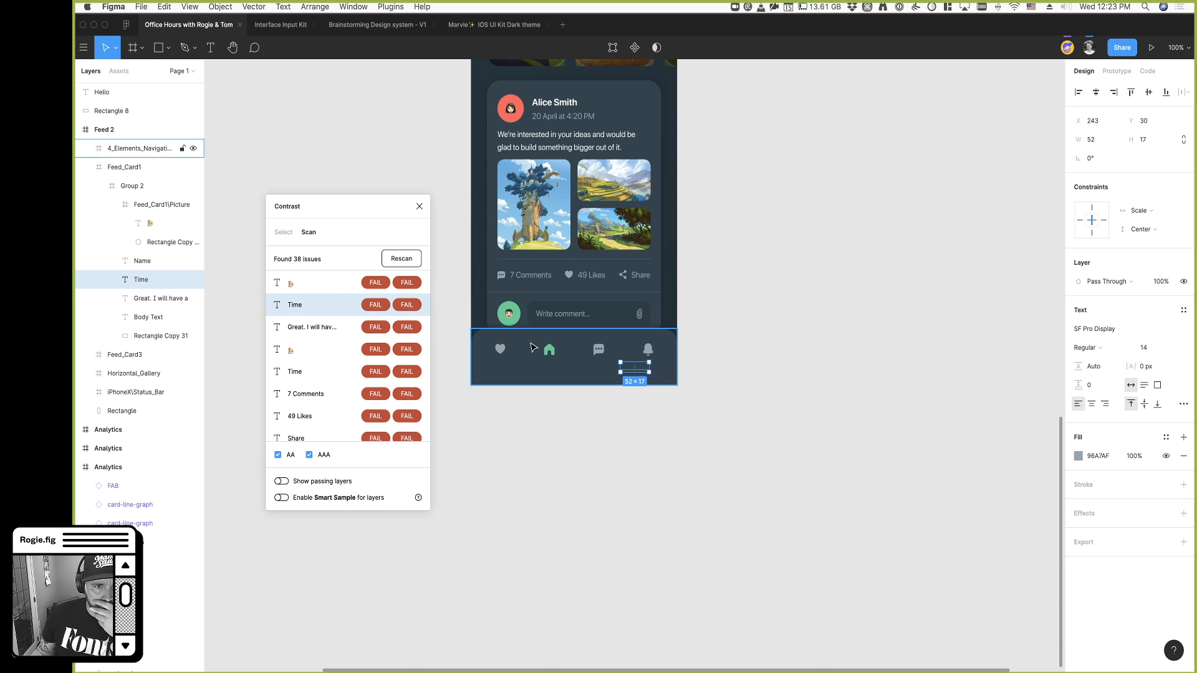
{"action": "key", "text": "super"}
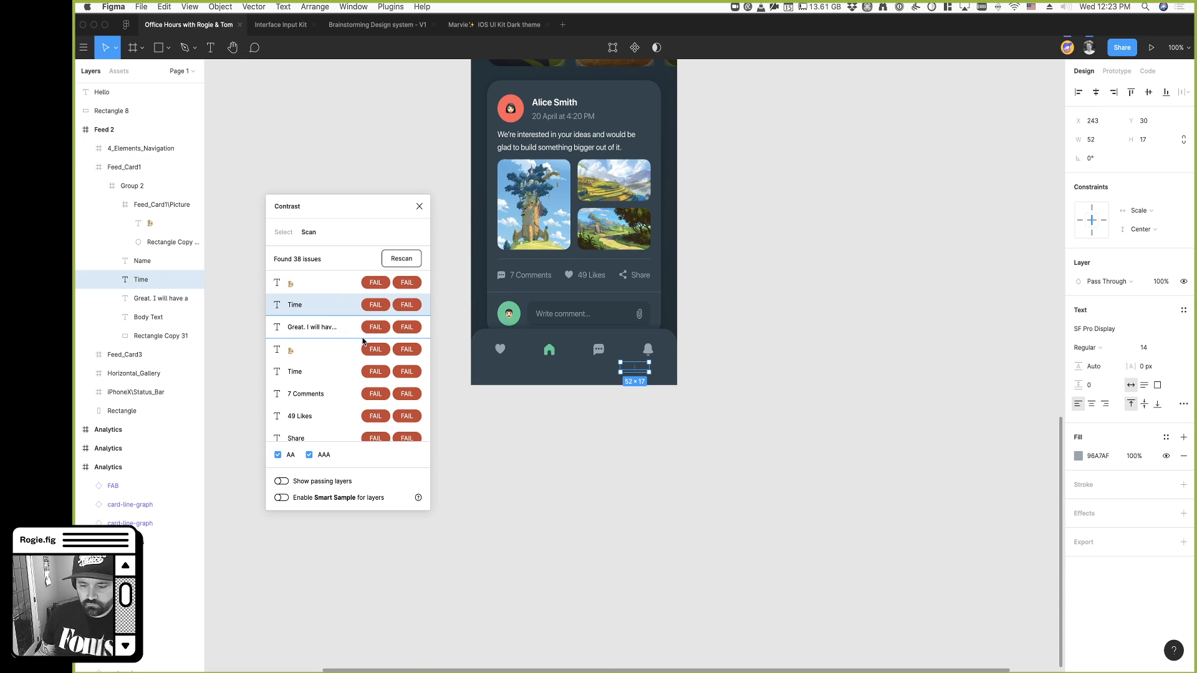
{"action": "left_click", "coordinate": [312, 286]}
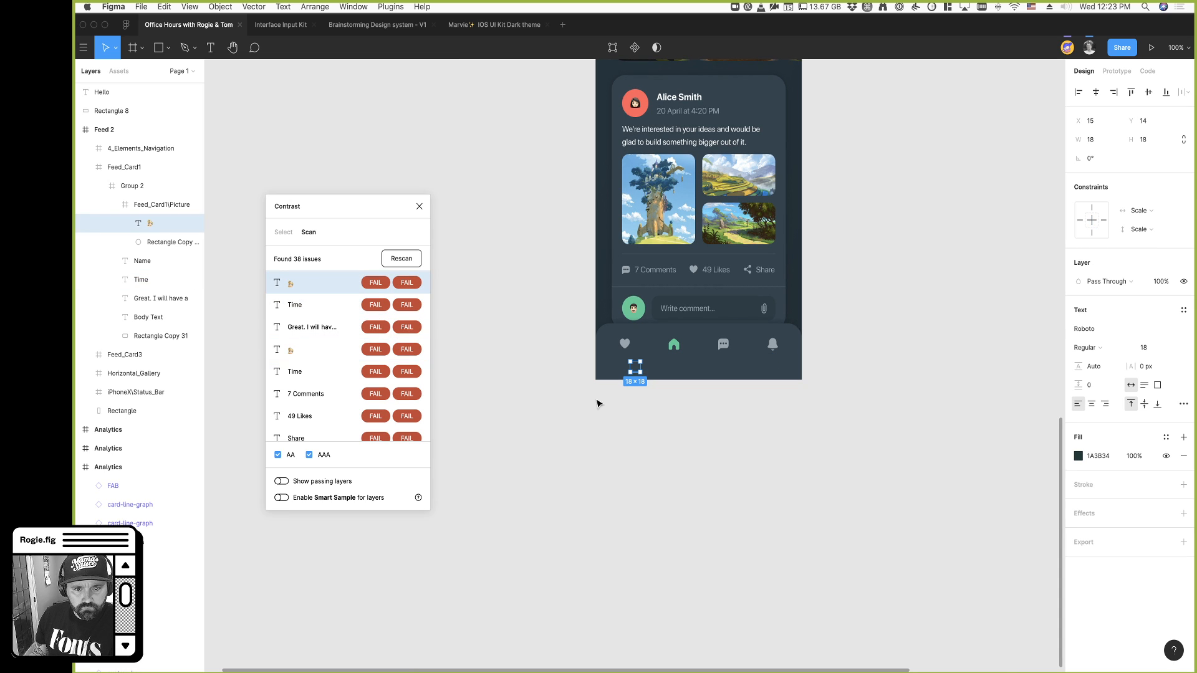
Turn the AAA check off and back on for the contrast scan results
{"action": "left_click", "coordinate": [309, 455]}
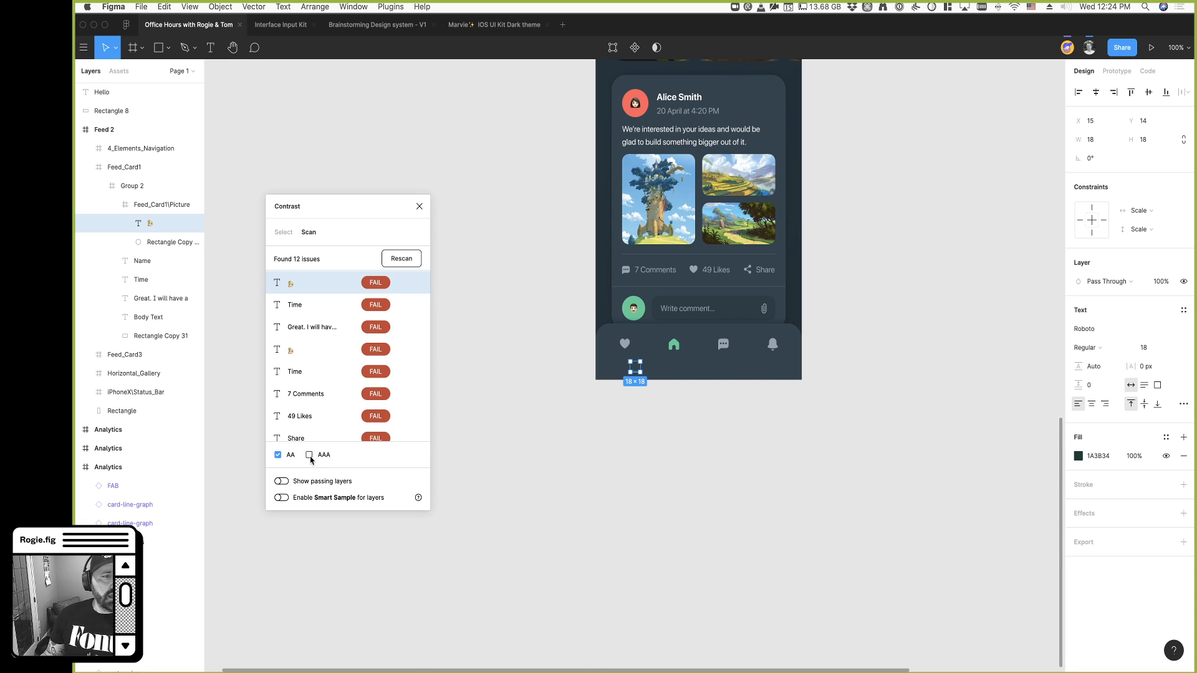
{"action": "left_click", "coordinate": [309, 455]}
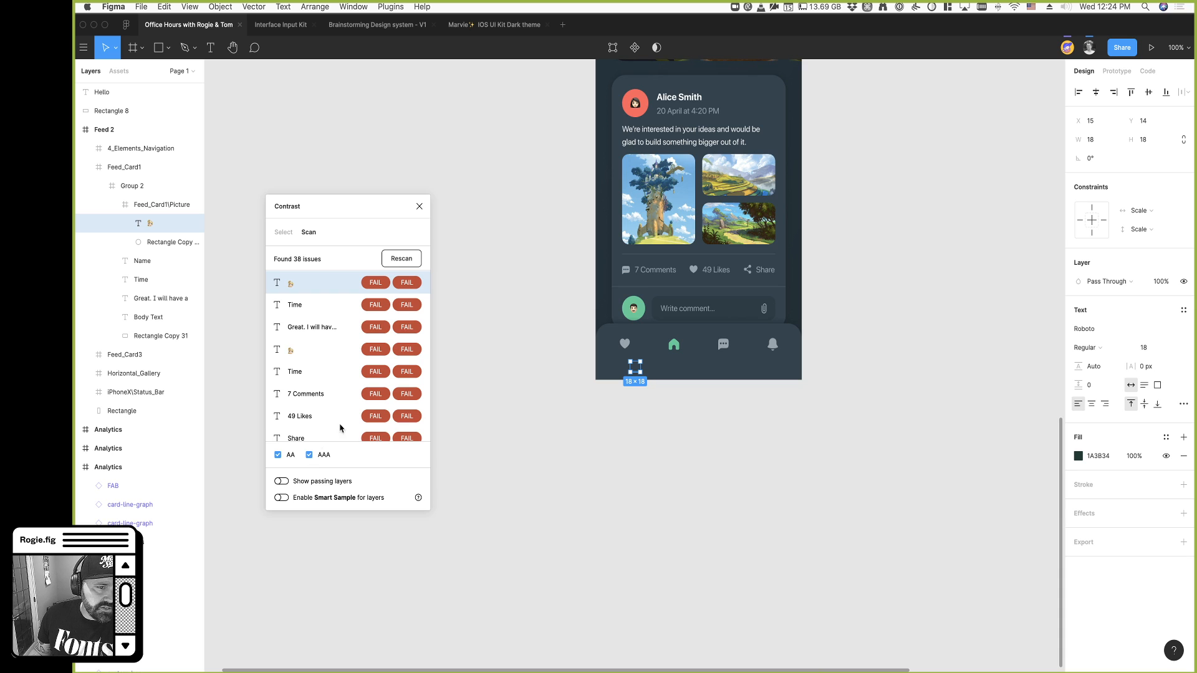
Delete the Feed 2 frame from the canvas
{"action": "scroll", "coordinate": [639, 377], "scroll_direction": "up", "scroll_amount": 1}
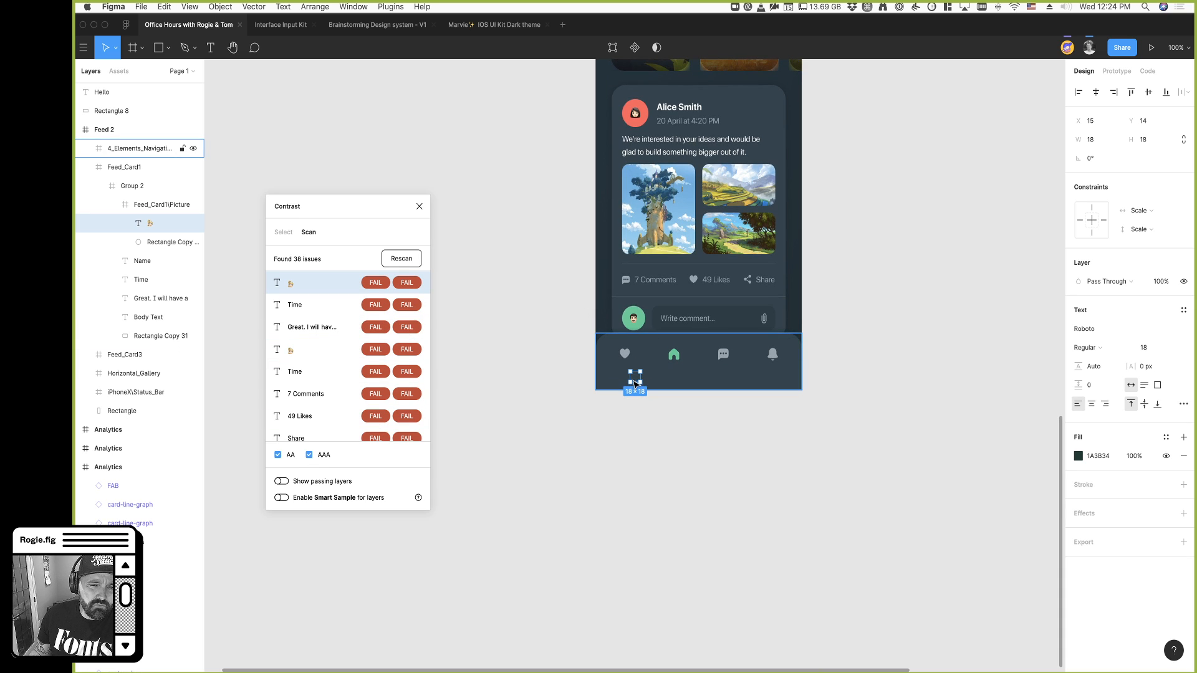
{"action": "key", "text": "super+z"}
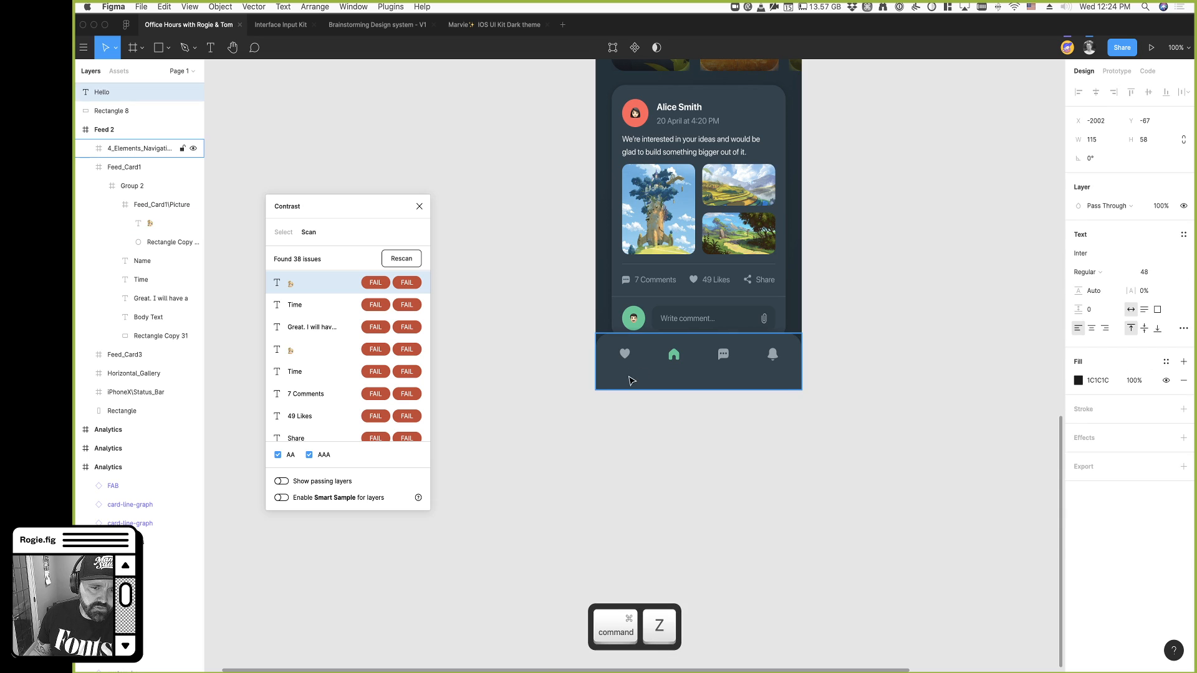
{"action": "scroll", "coordinate": [611, 397], "scroll_direction": "up", "scroll_amount": 10}
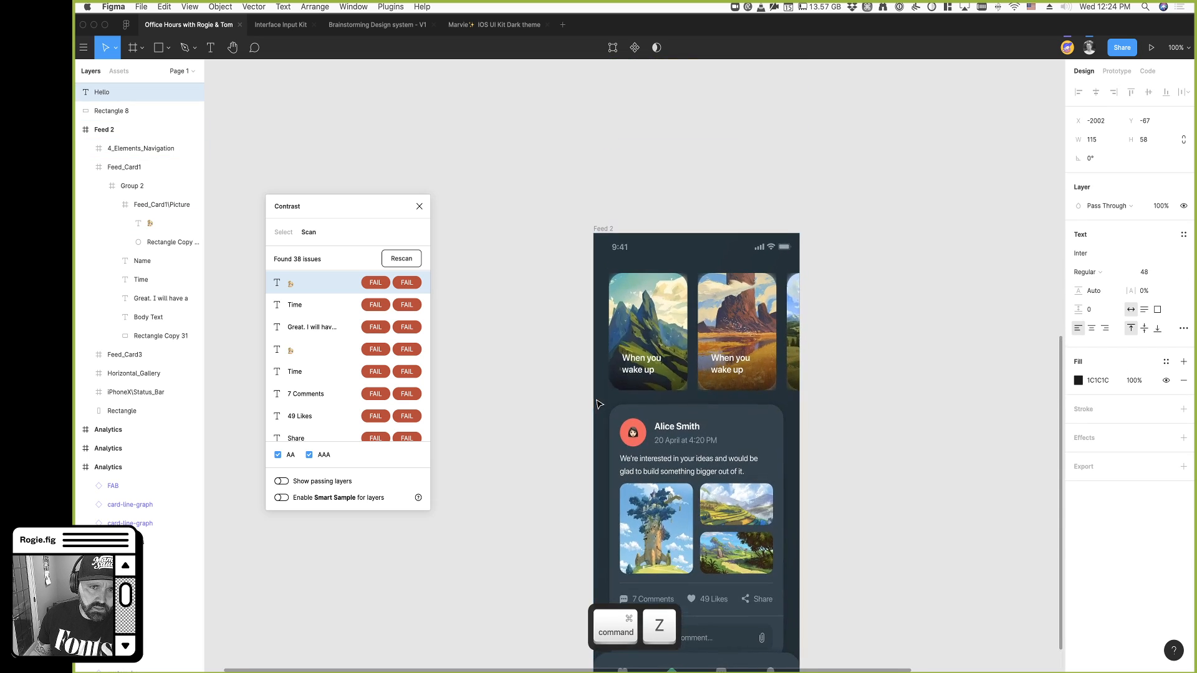
{"action": "left_click", "coordinate": [607, 227]}
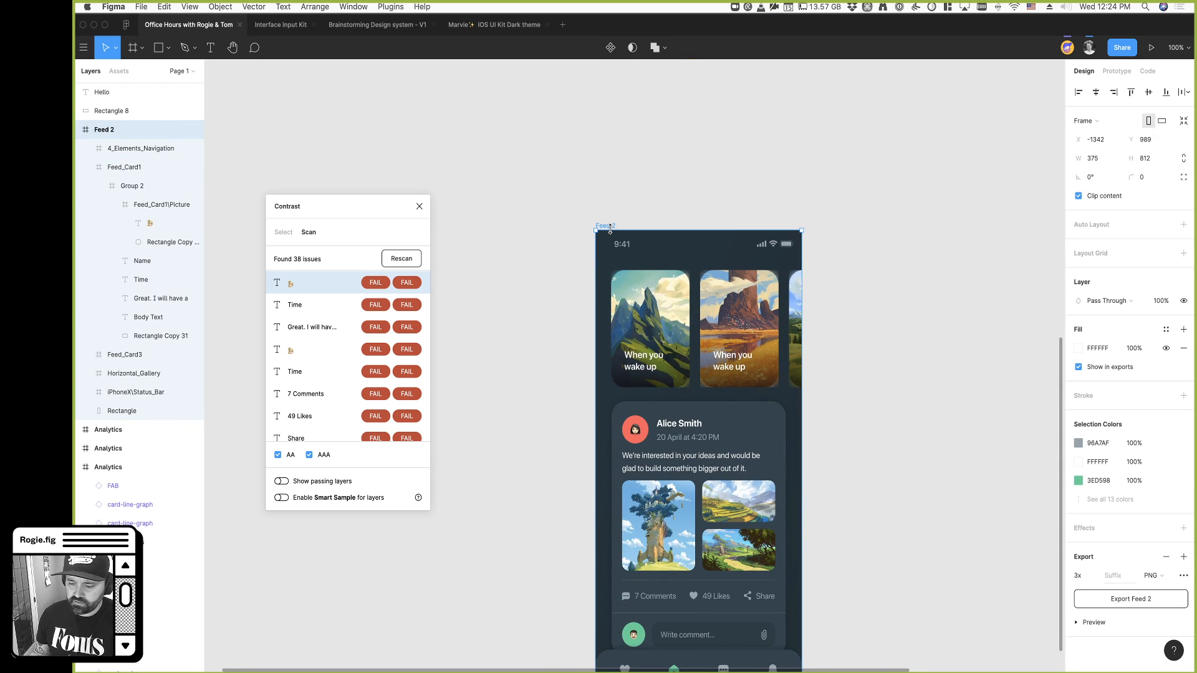
{"action": "key", "text": "Delete"}
{"action": "scroll", "coordinate": [603, 243], "scroll_direction": "down", "scroll_amount": 10}
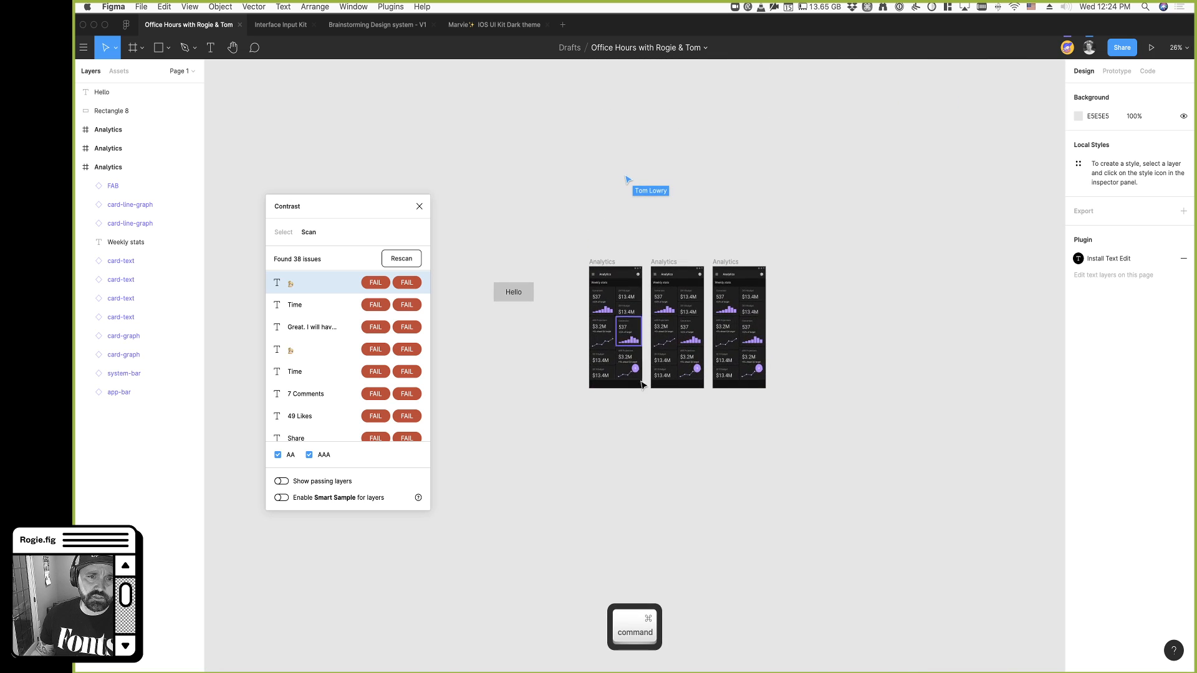
Move the Contrast window below the Hello rectangle, rescan the page, and inspect the first flagged Eyebrow text layer
{"action": "scroll", "coordinate": [599, 372], "scroll_direction": "up", "scroll_amount": 5}
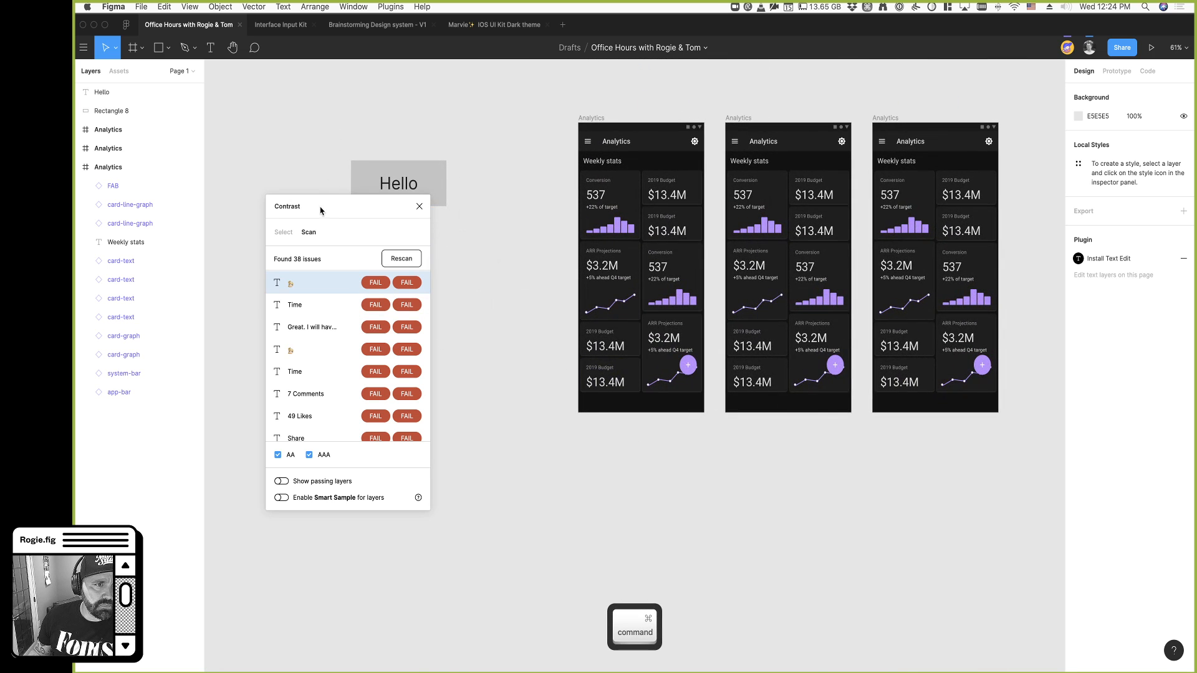
{"action": "left_click_drag", "start_coordinate": [321, 210], "coordinate": [403, 230]}
{"action": "left_click", "coordinate": [492, 280]}
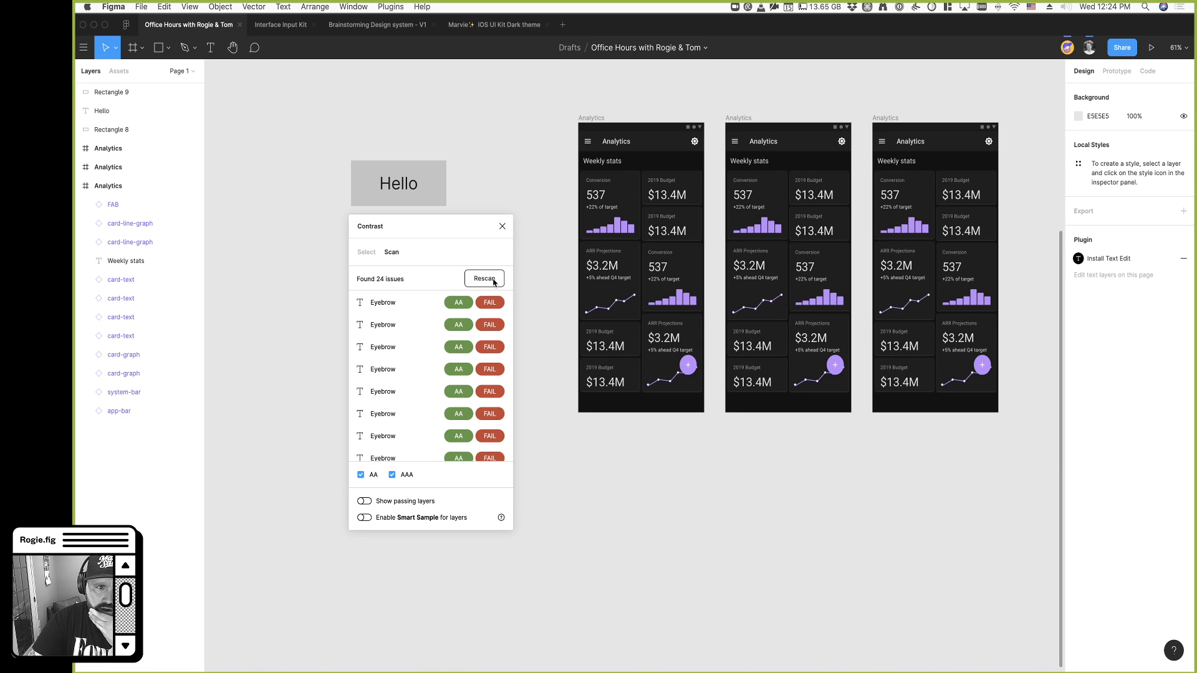
{"action": "left_click", "coordinate": [411, 311]}
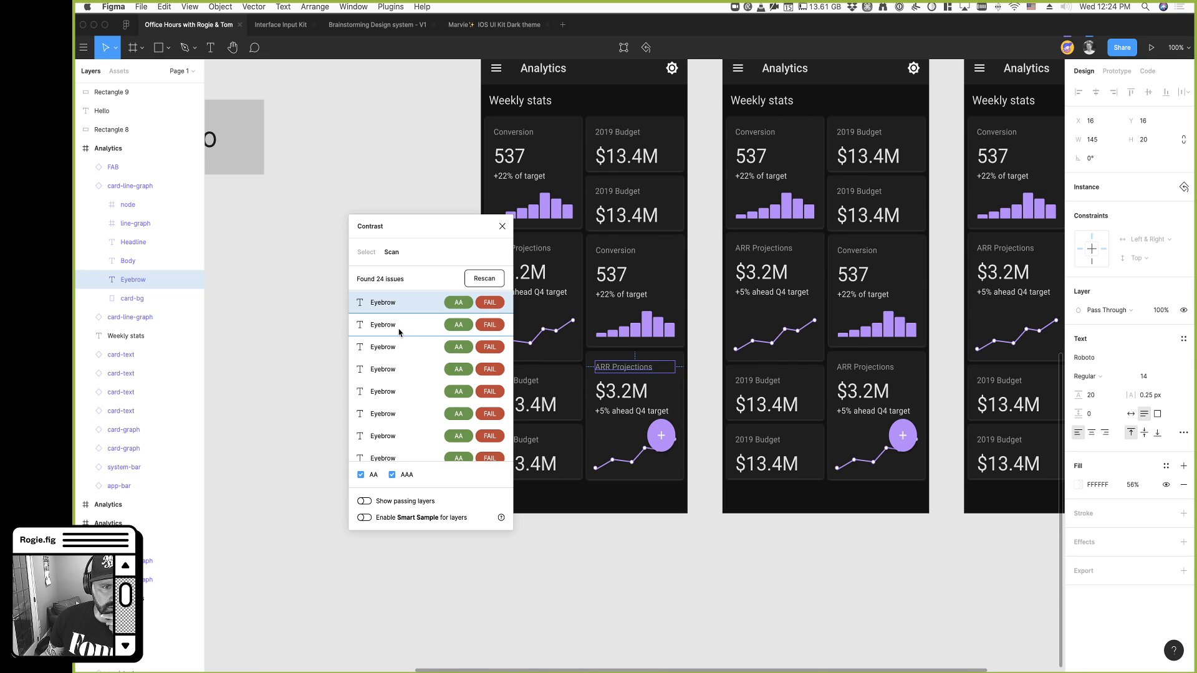
{"action": "mouse_move", "coordinate": [485, 307]}
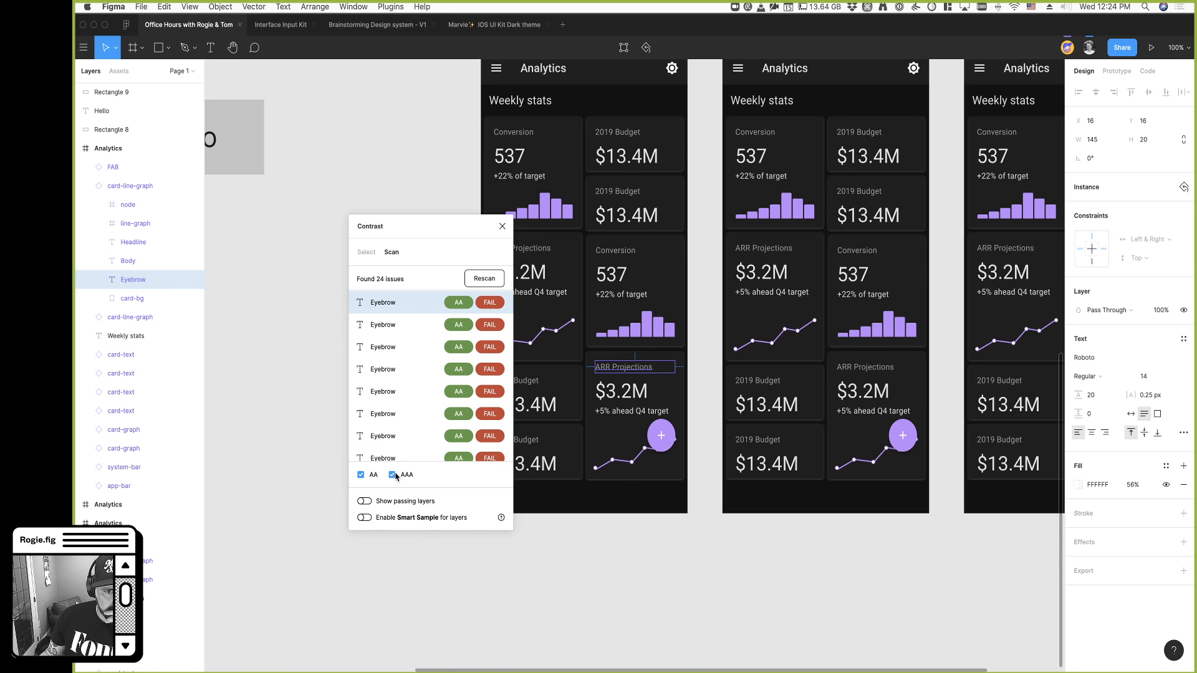
Move the Contrast window below the fish image, clear of the Analytics frames
{"action": "left_click_drag", "start_coordinate": [467, 219], "coordinate": [401, 213]}
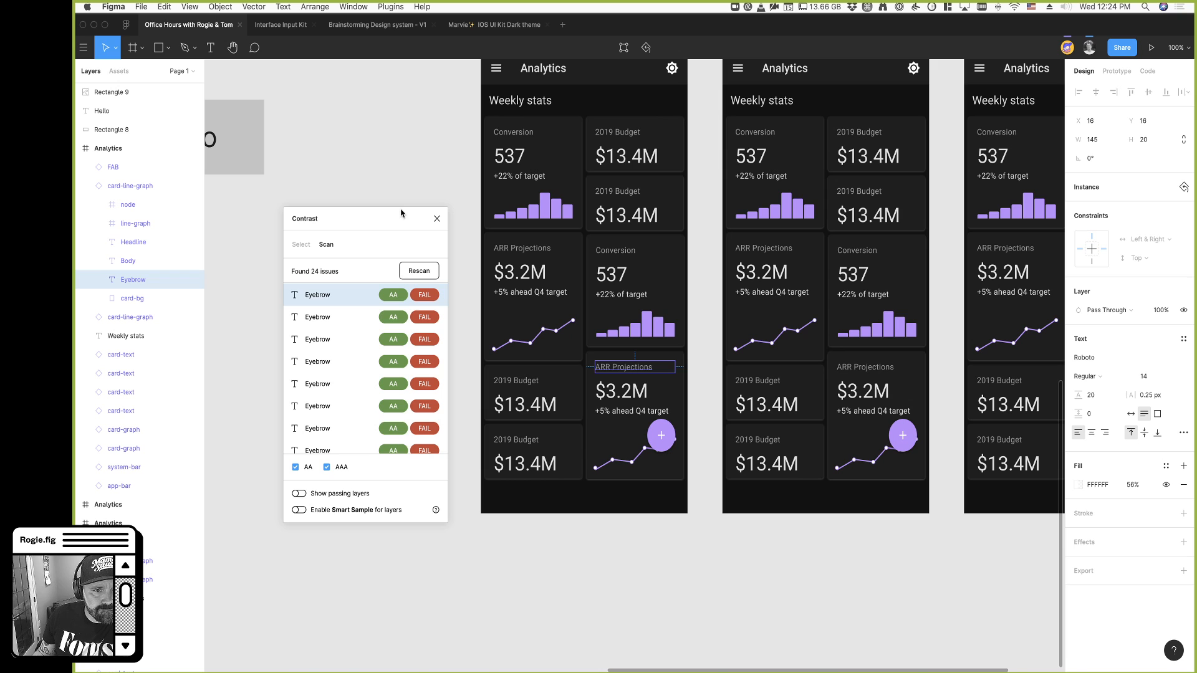
{"action": "scroll", "coordinate": [380, 224], "scroll_direction": "down", "scroll_amount": 5}
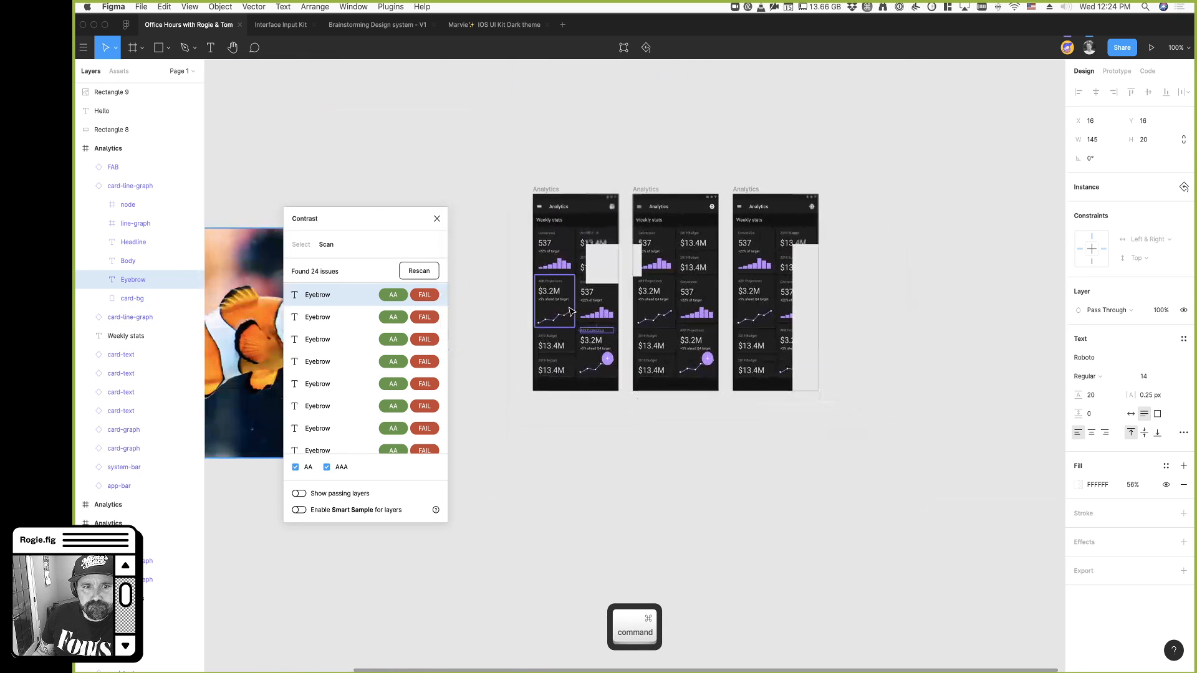
{"action": "left_click_drag", "start_coordinate": [360, 233], "coordinate": [409, 322]}
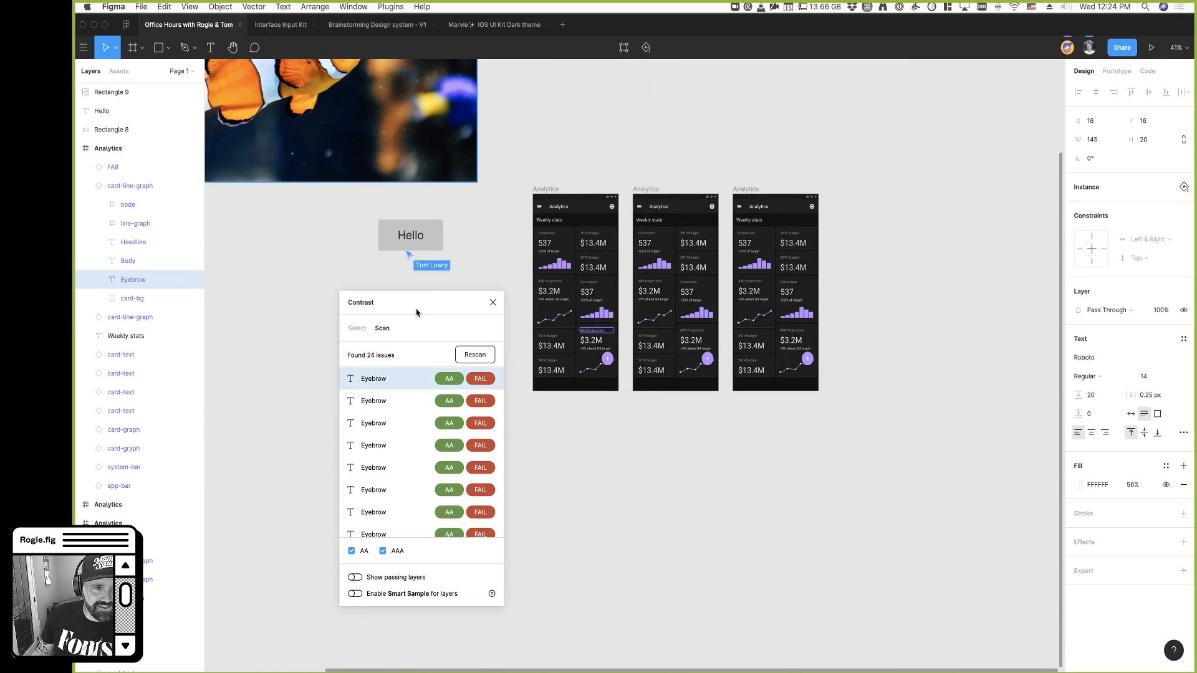
{"action": "scroll", "coordinate": [424, 318], "scroll_direction": "down", "scroll_amount": 2}
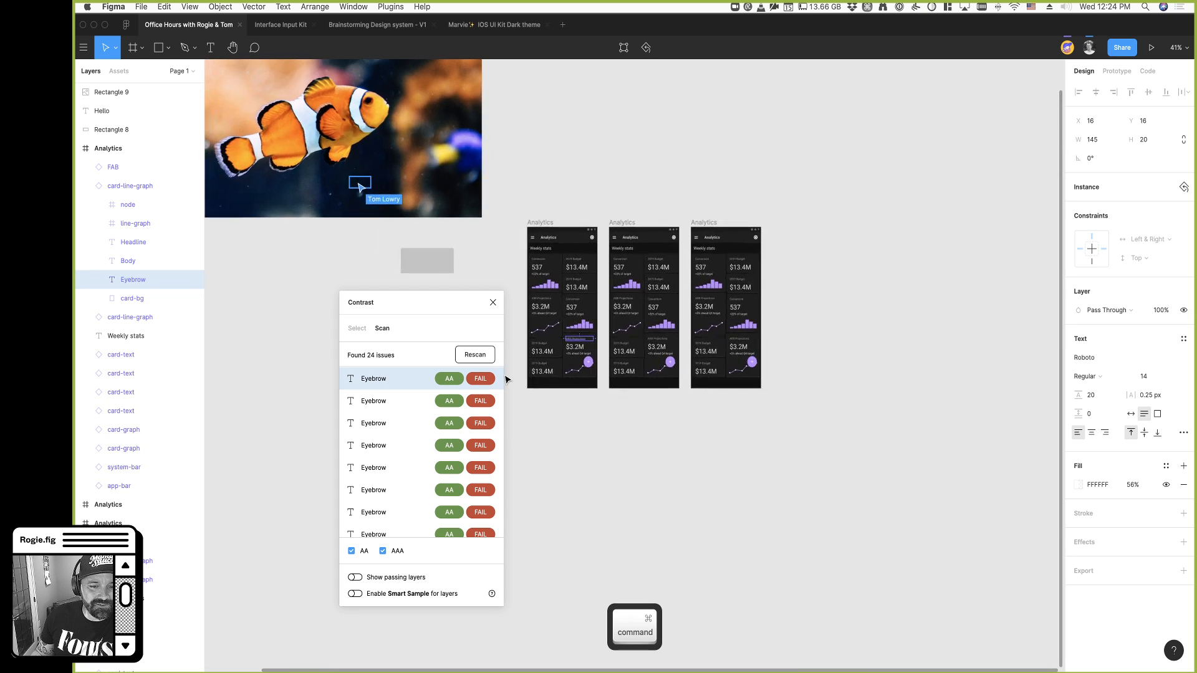
{"action": "left_click_drag", "start_coordinate": [430, 317], "coordinate": [360, 312]}
{"action": "scroll", "coordinate": [458, 331], "scroll_direction": "down", "scroll_amount": 3}
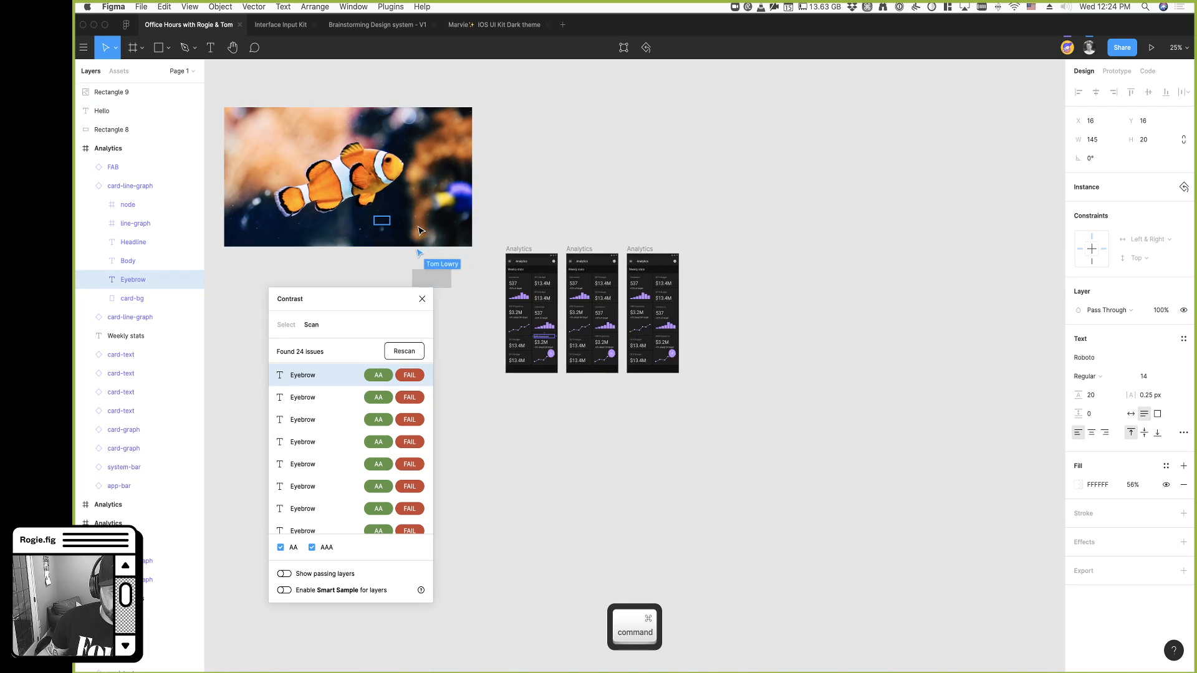
Send the fish image to the back so the Hello text sits in front of it
{"action": "left_click", "coordinate": [450, 232]}
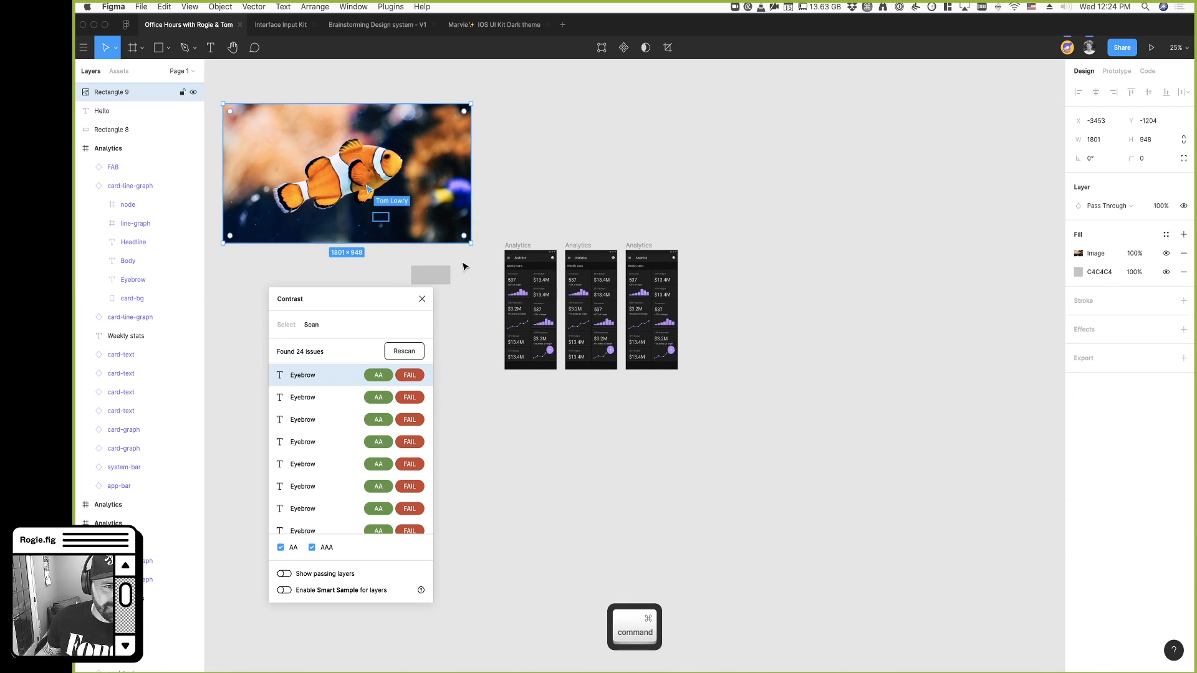
{"action": "left_click", "coordinate": [549, 476]}
{"action": "scroll", "coordinate": [549, 475], "scroll_direction": "down", "scroll_amount": 1}
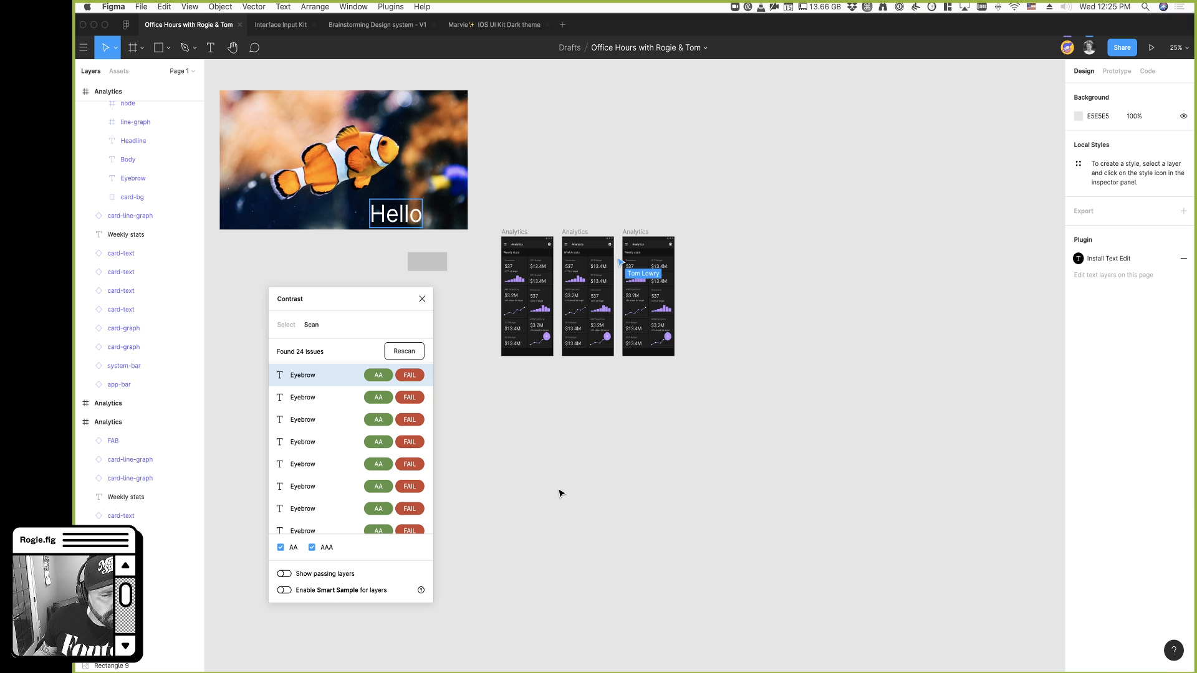
{"action": "scroll", "coordinate": [560, 493], "scroll_direction": "left", "scroll_amount": 1}
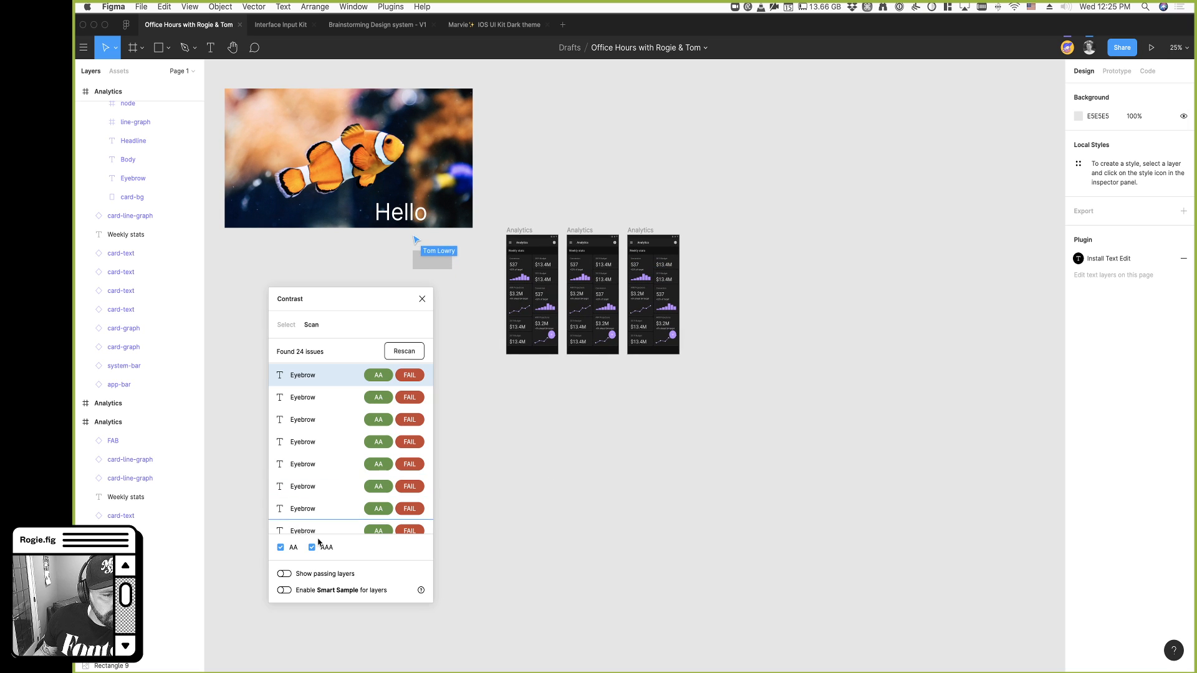
Check the contrast of the Hello text against the fish image in Contrast with Smart Sample enabled for the layer
{"action": "left_click", "coordinate": [286, 325]}
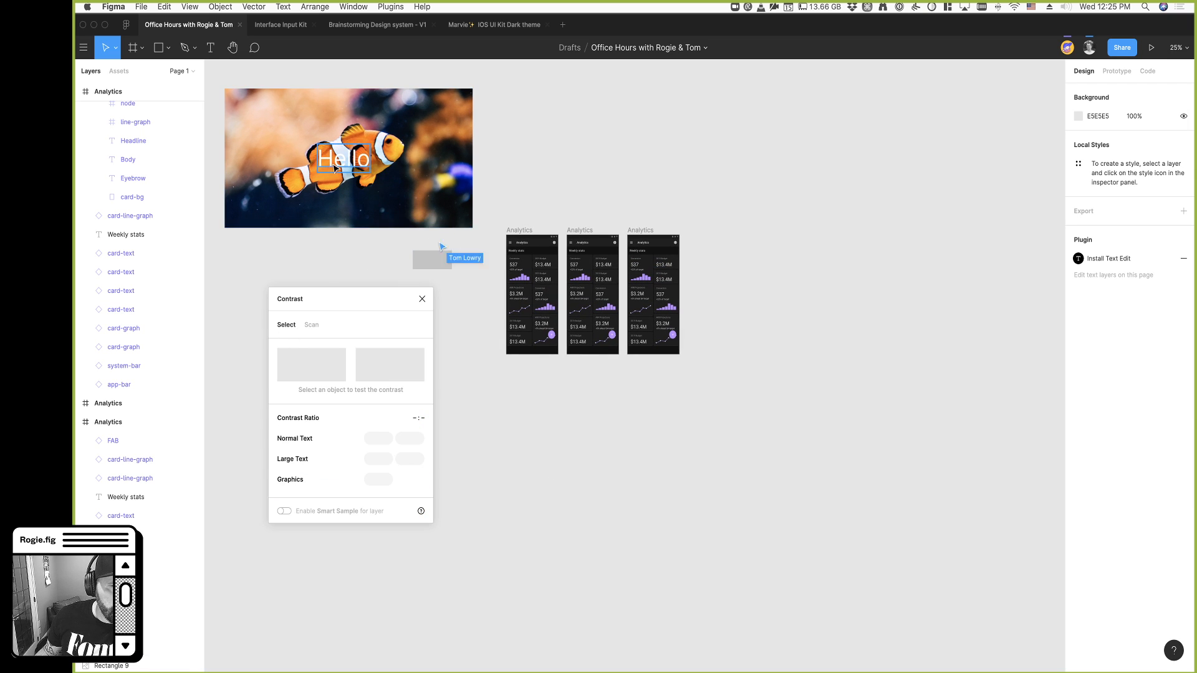
{"action": "left_click", "coordinate": [335, 167]}
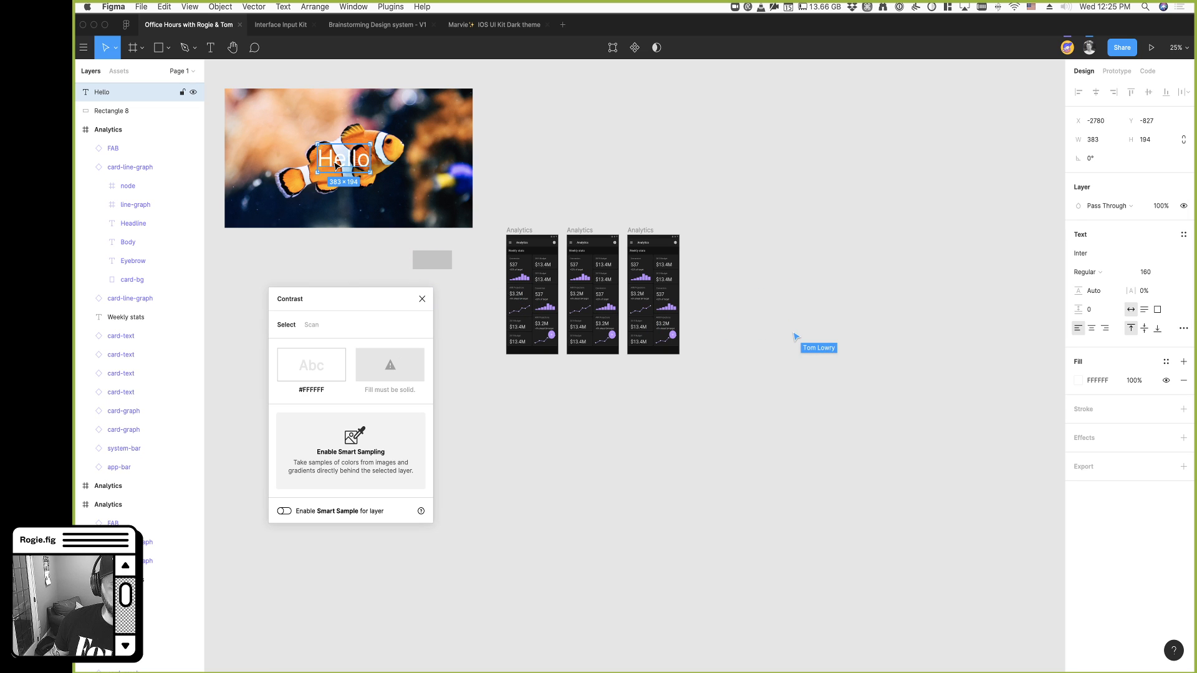
{"action": "left_click", "coordinate": [361, 456]}
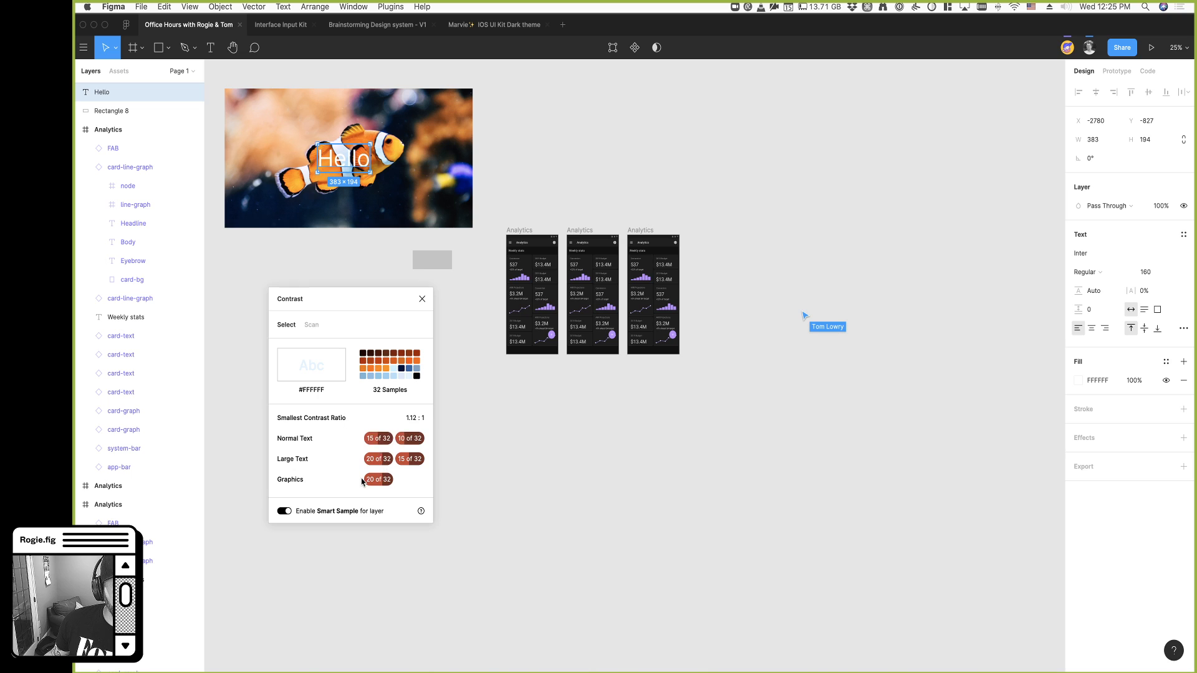
{"action": "mouse_move", "coordinate": [372, 482]}
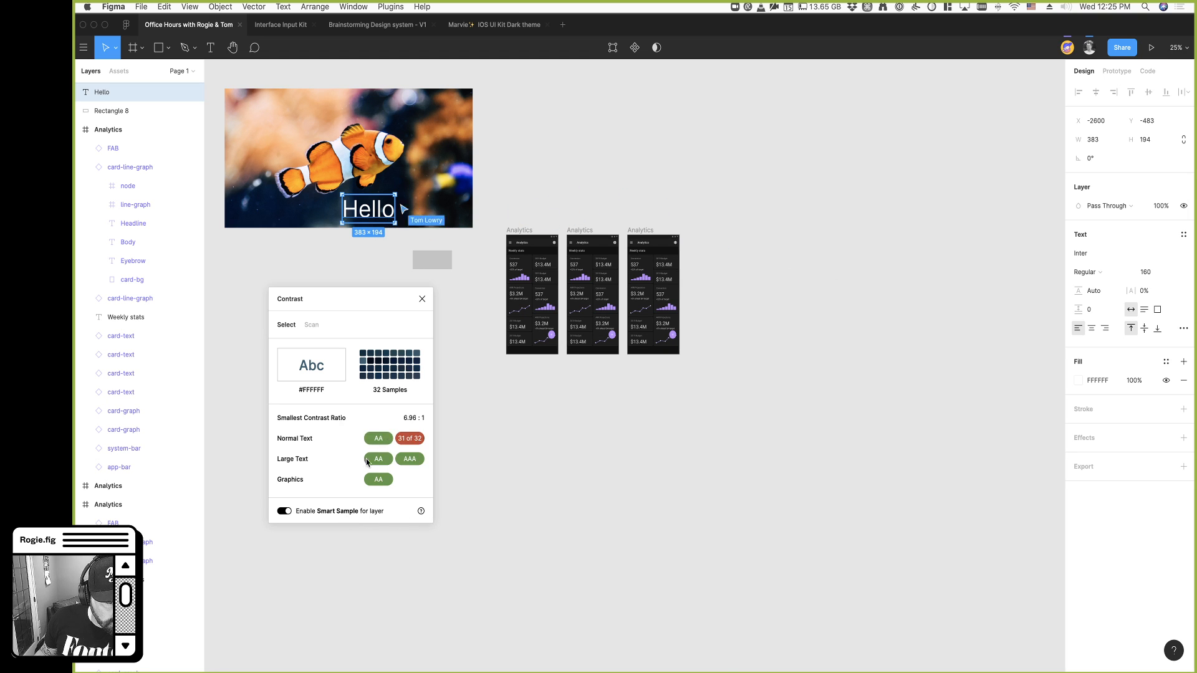
{"action": "mouse_move", "coordinate": [411, 445]}
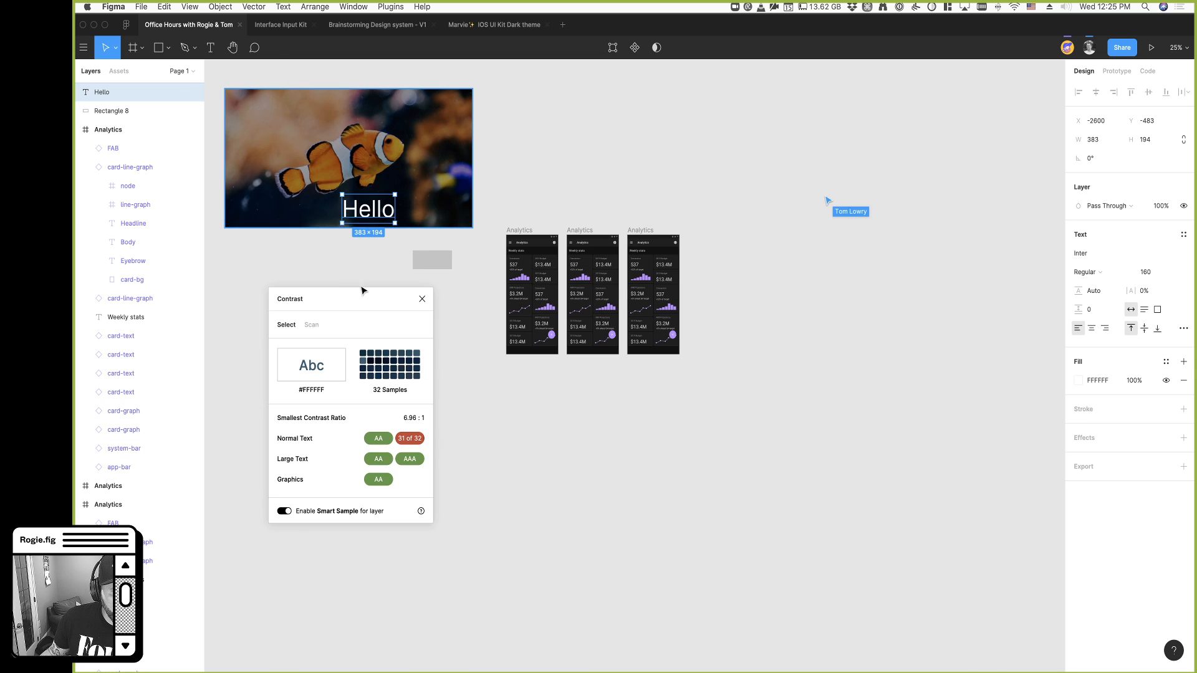
Move the Contrast window up slightly and rescan the page's text layers for contrast issues
{"action": "left_click_drag", "start_coordinate": [370, 302], "coordinate": [368, 293]}
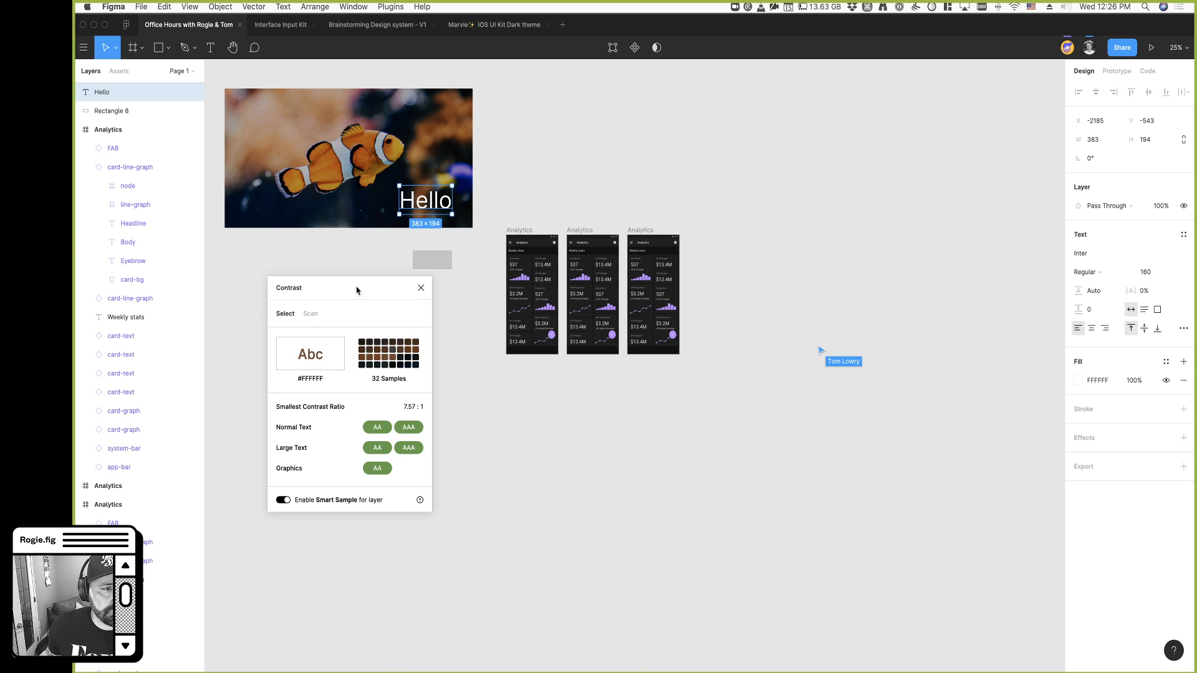
{"action": "left_click", "coordinate": [311, 315]}
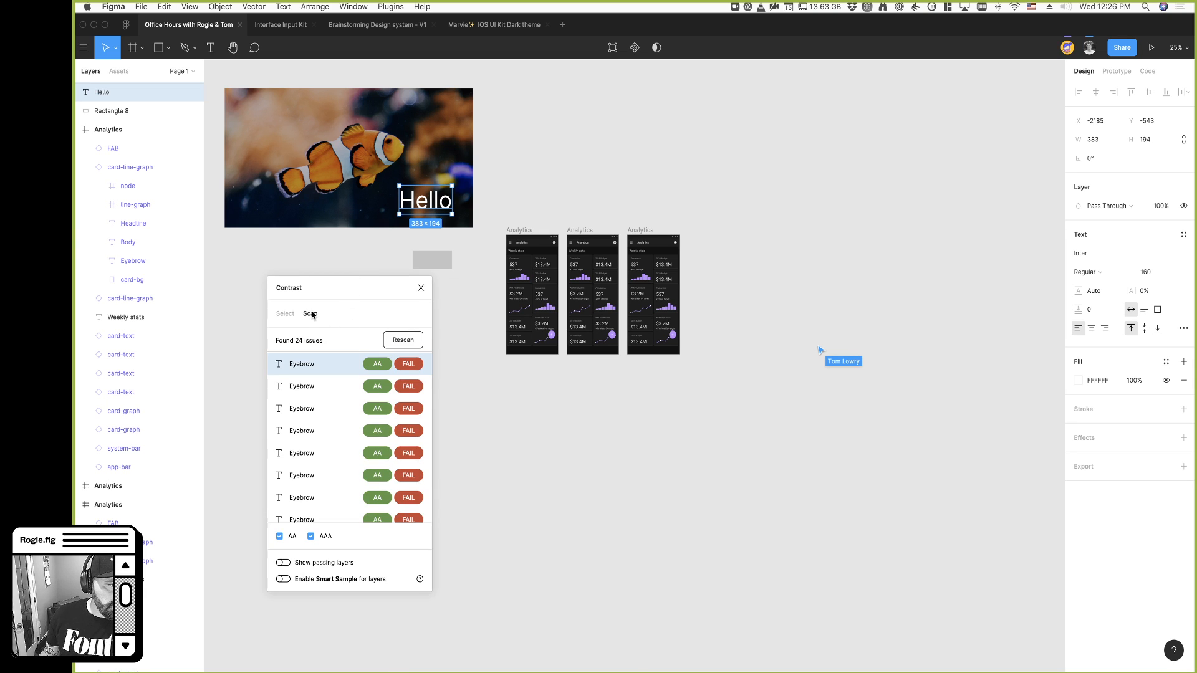
{"action": "left_click", "coordinate": [409, 345]}
Set the opacity of the unstyled FFFFFF selection color across the three Analytics frames to 100%
{"action": "left_click_drag", "start_coordinate": [497, 206], "coordinate": [710, 408]}
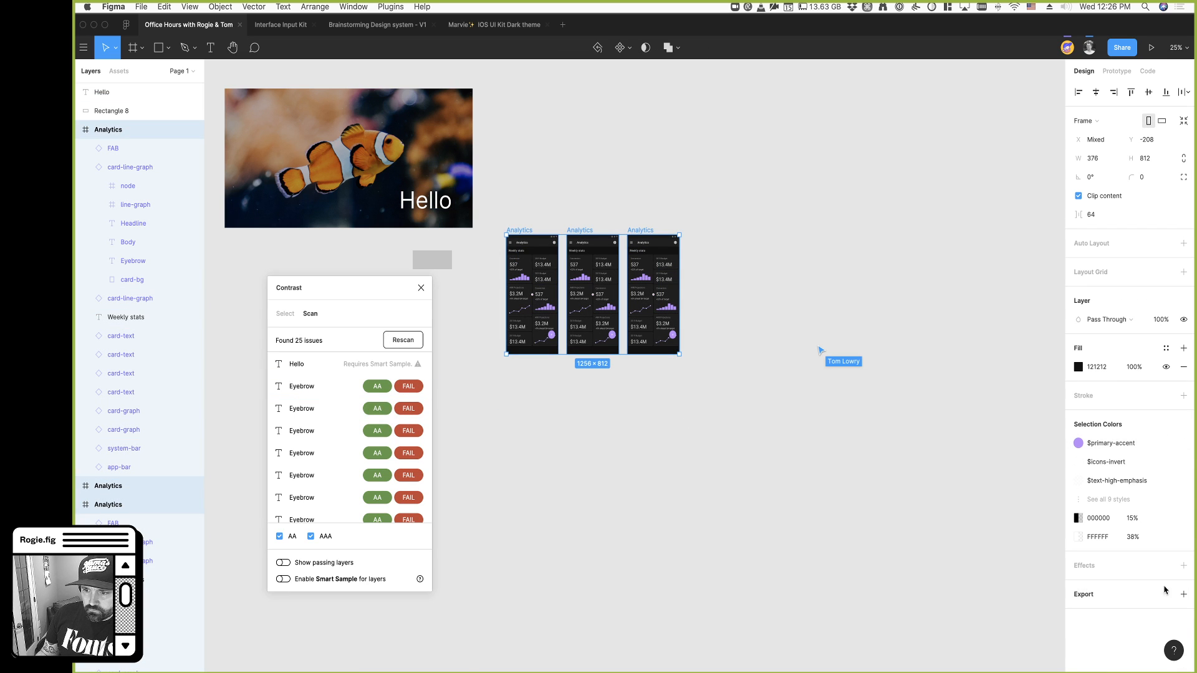
{"action": "left_click", "coordinate": [1103, 499]}
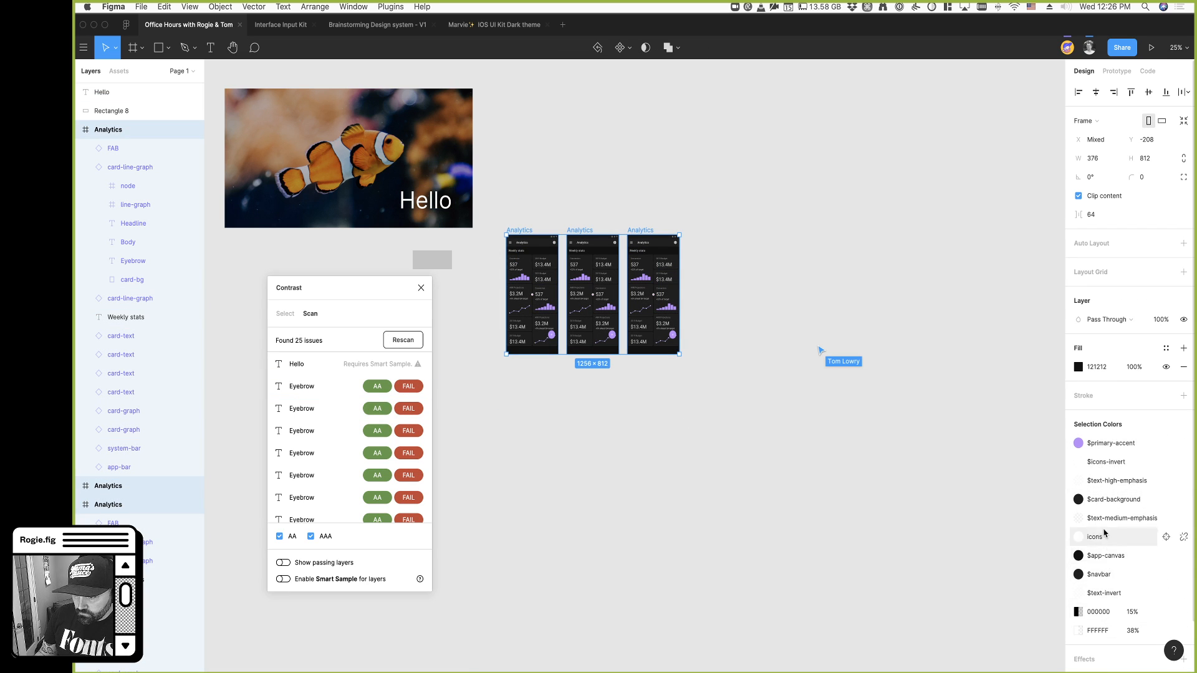
{"action": "left_click", "coordinate": [1141, 632]}
{"action": "key", "text": "shift+Up"}
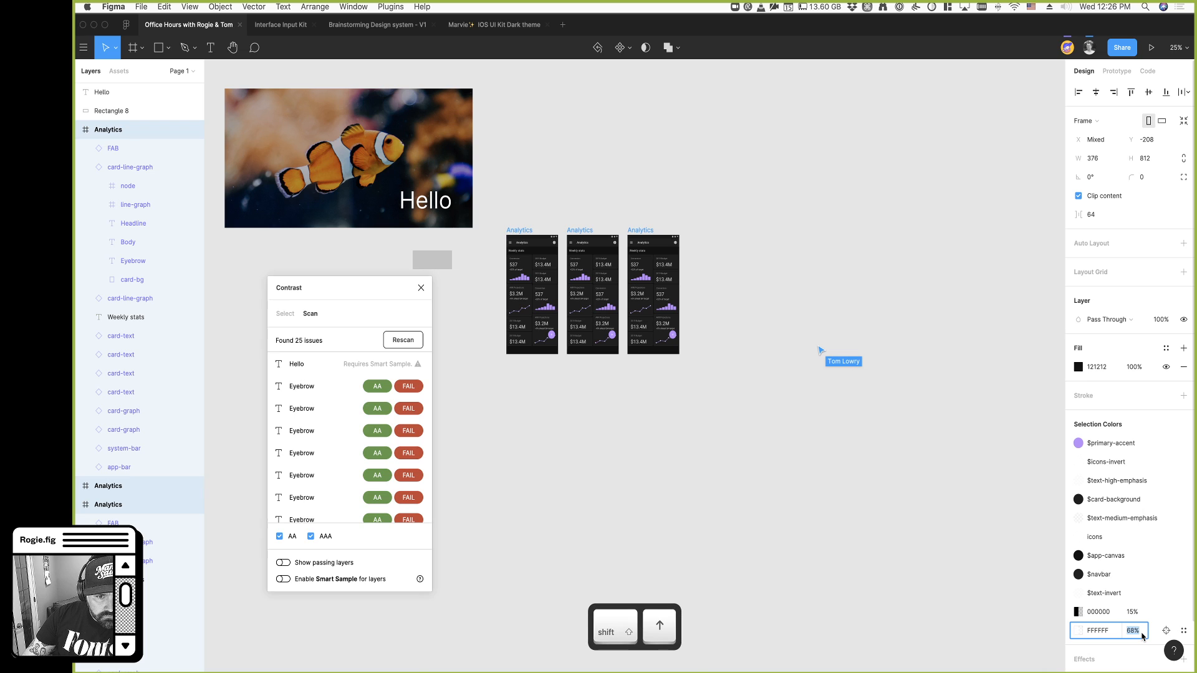
{"action": "key", "text": "shift+Up"}
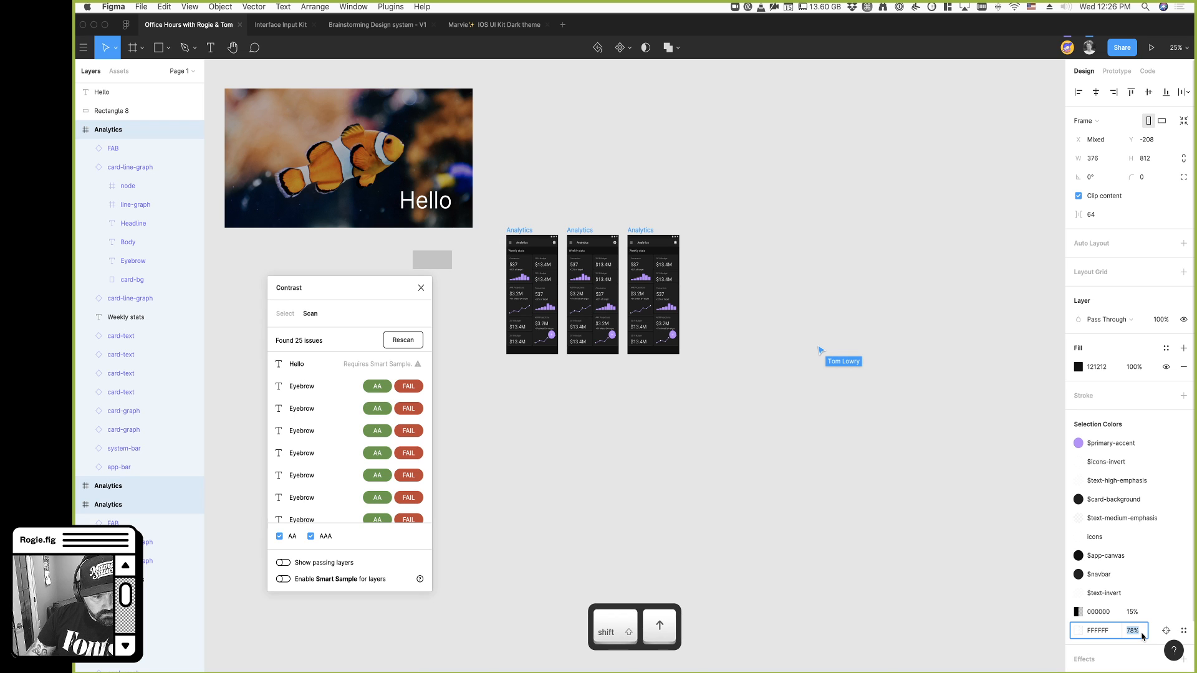
{"action": "key", "text": "shift+Up"}
{"action": "key", "text": "shift+Up"}
{"action": "key", "text": "shift+Up"}
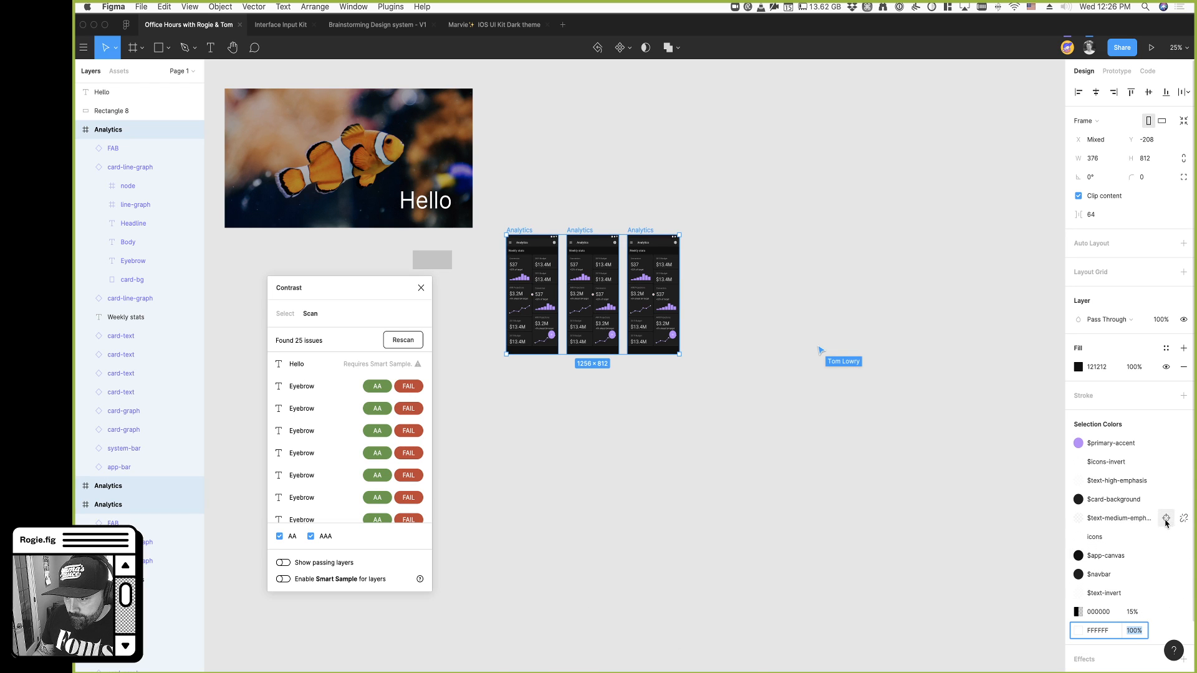
Detach the $text-medium-emphasis color style in the Analytics frames and set the detached FFFFFF color's opacity to 100%
{"action": "left_click", "coordinate": [1184, 518]}
{"action": "scroll", "coordinate": [1101, 532], "scroll_direction": "down", "scroll_amount": 1}
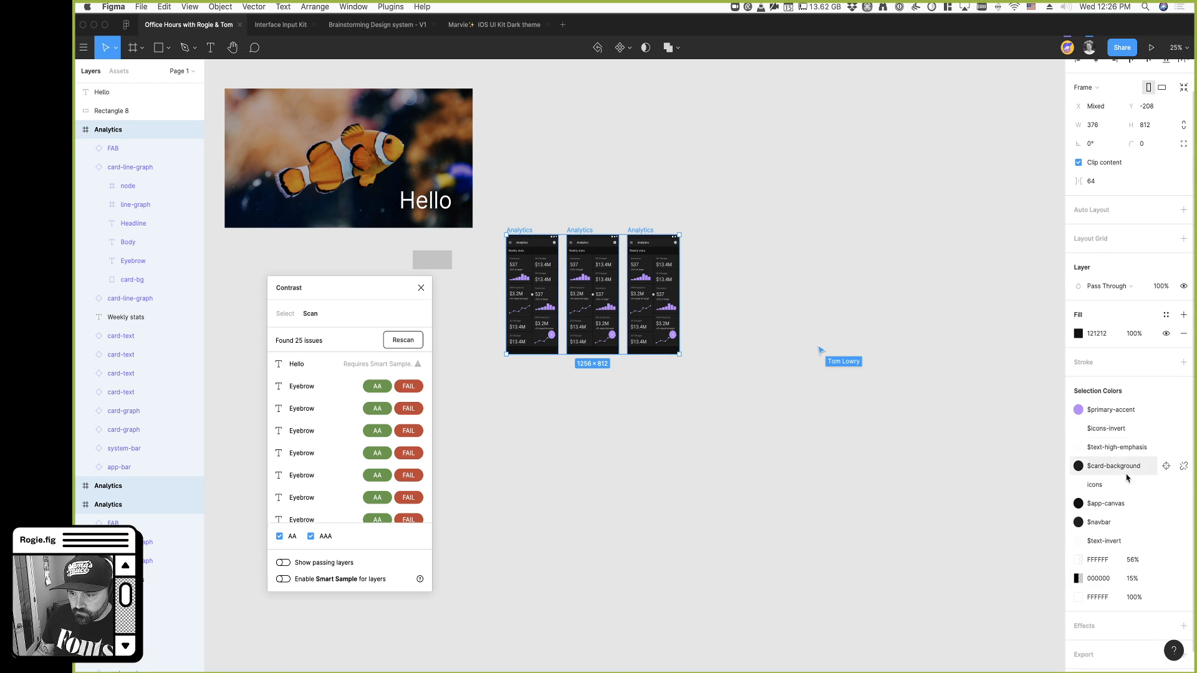
{"action": "left_click", "coordinate": [1137, 564]}
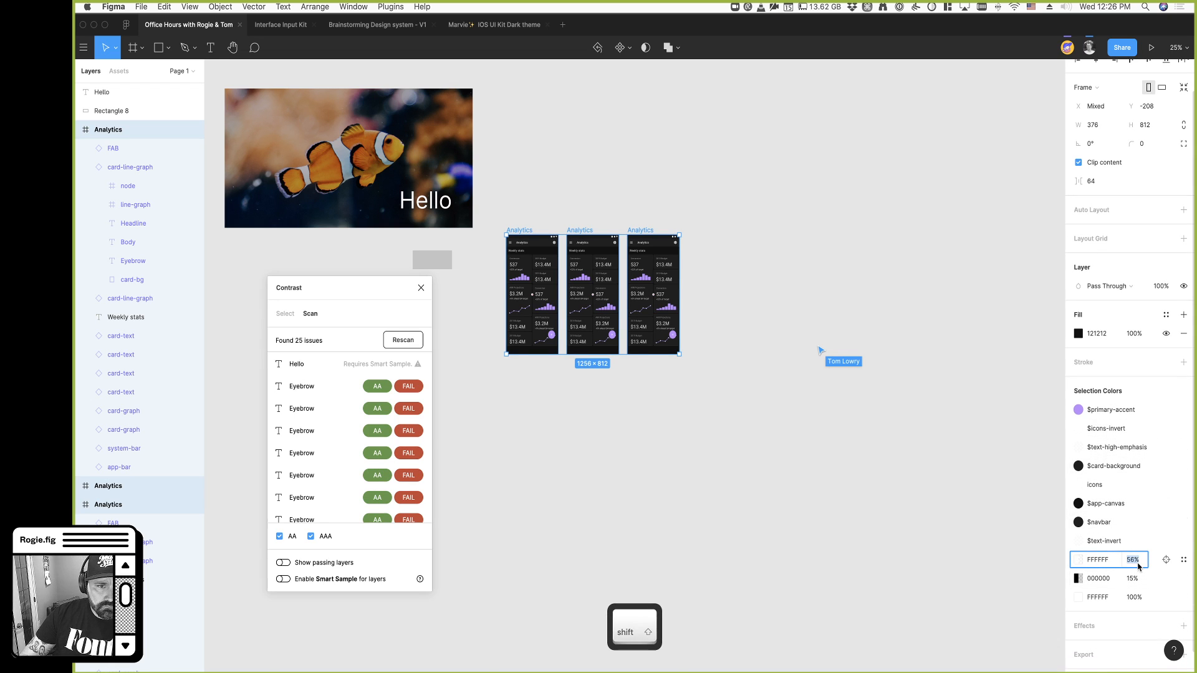
{"action": "key", "text": "shift+Up"}
{"action": "key", "text": "shift+Up"}
{"action": "key", "text": "shift+Up"}
{"action": "key", "text": "shift+Up"}
{"action": "key", "text": "shift+Up"}
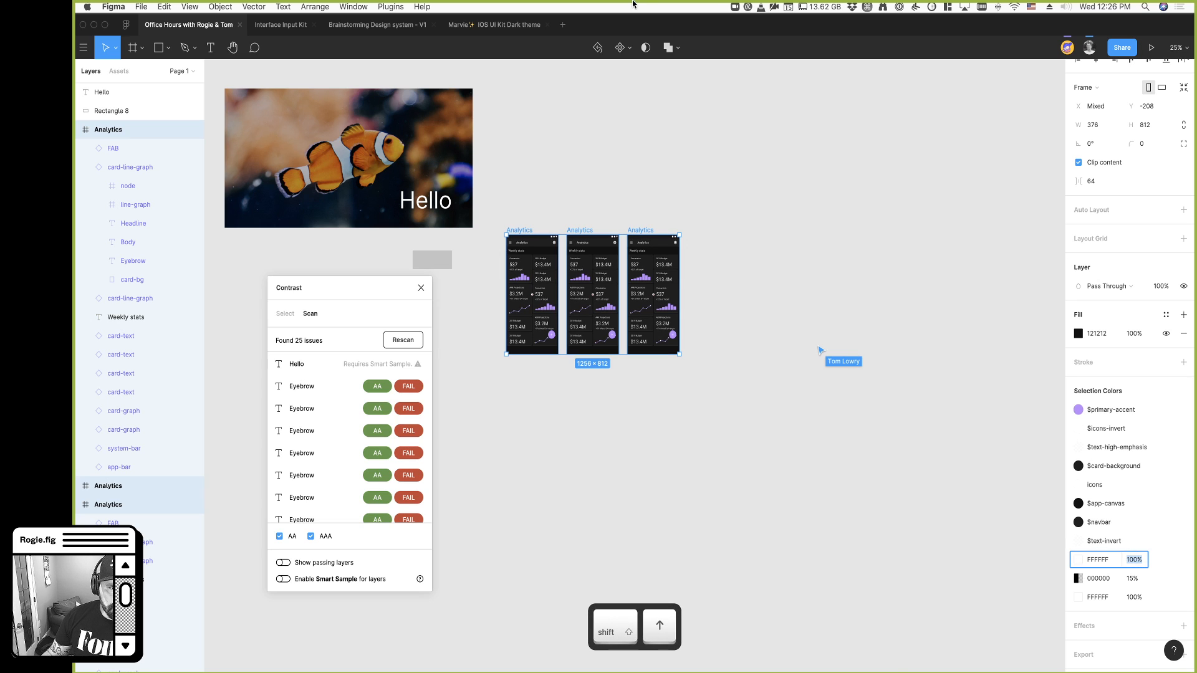
Rescan the page in Contrast to check the Analytics frames with their new text colors, and clear the canvas selection
{"action": "left_click_drag", "start_coordinate": [521, 195], "coordinate": [701, 405]}
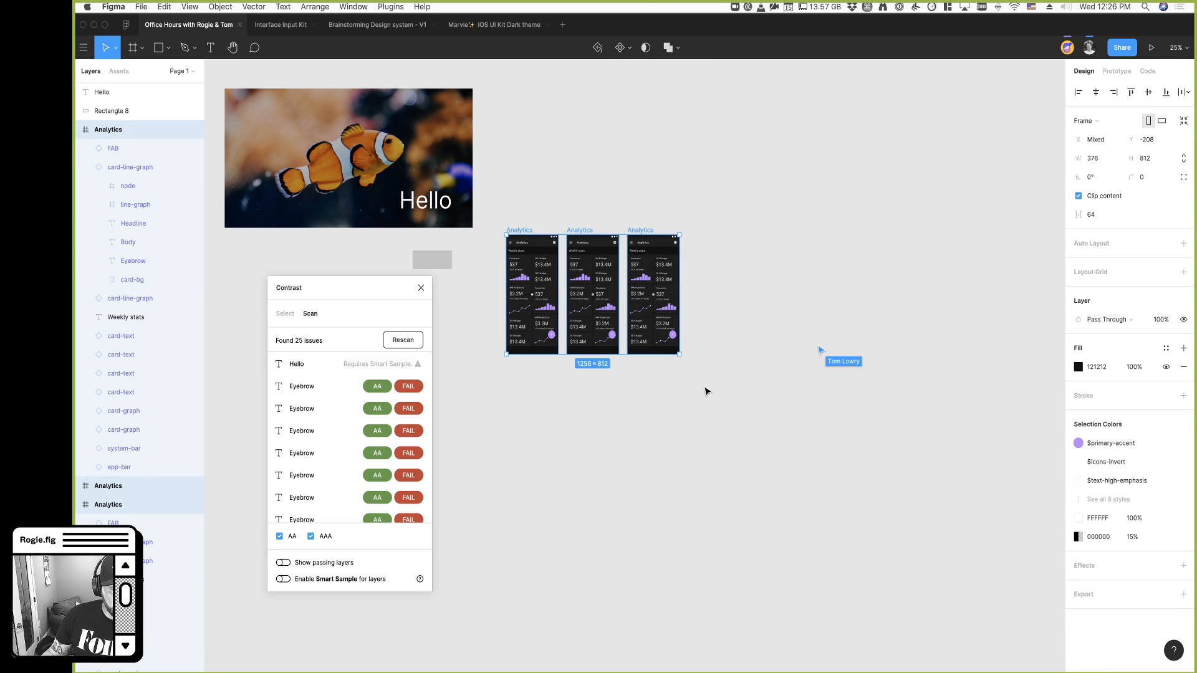
{"action": "left_click", "coordinate": [413, 344]}
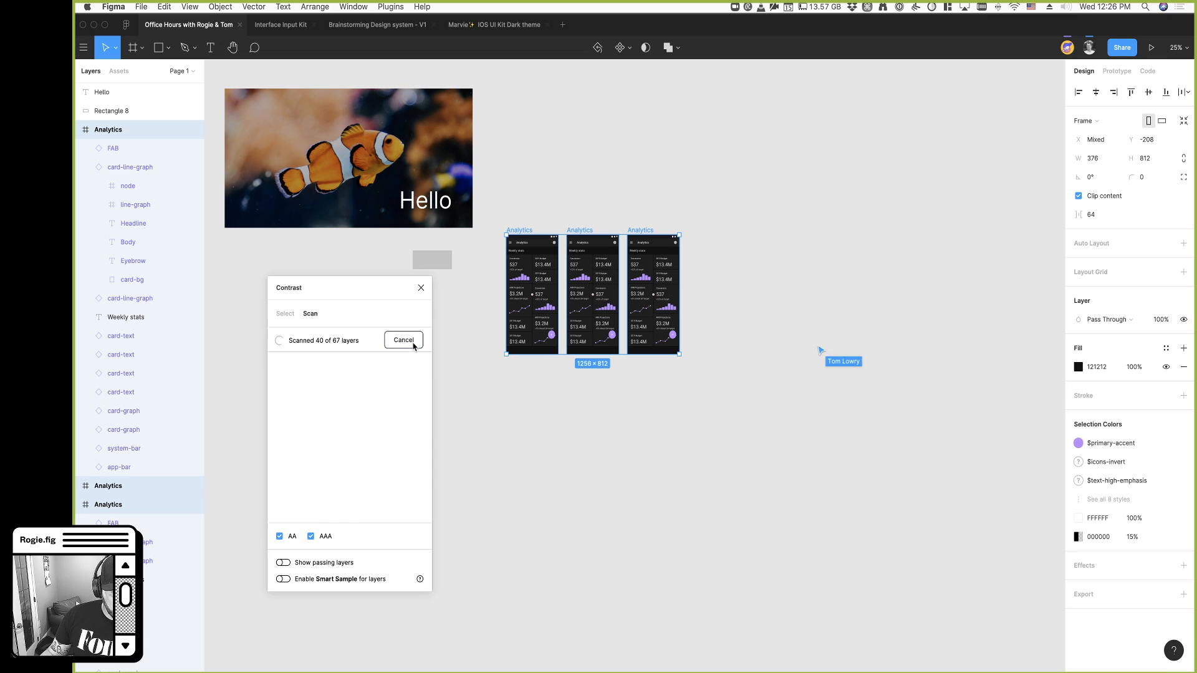
{"action": "left_click", "coordinate": [452, 363]}
{"action": "left_click", "coordinate": [410, 343]}
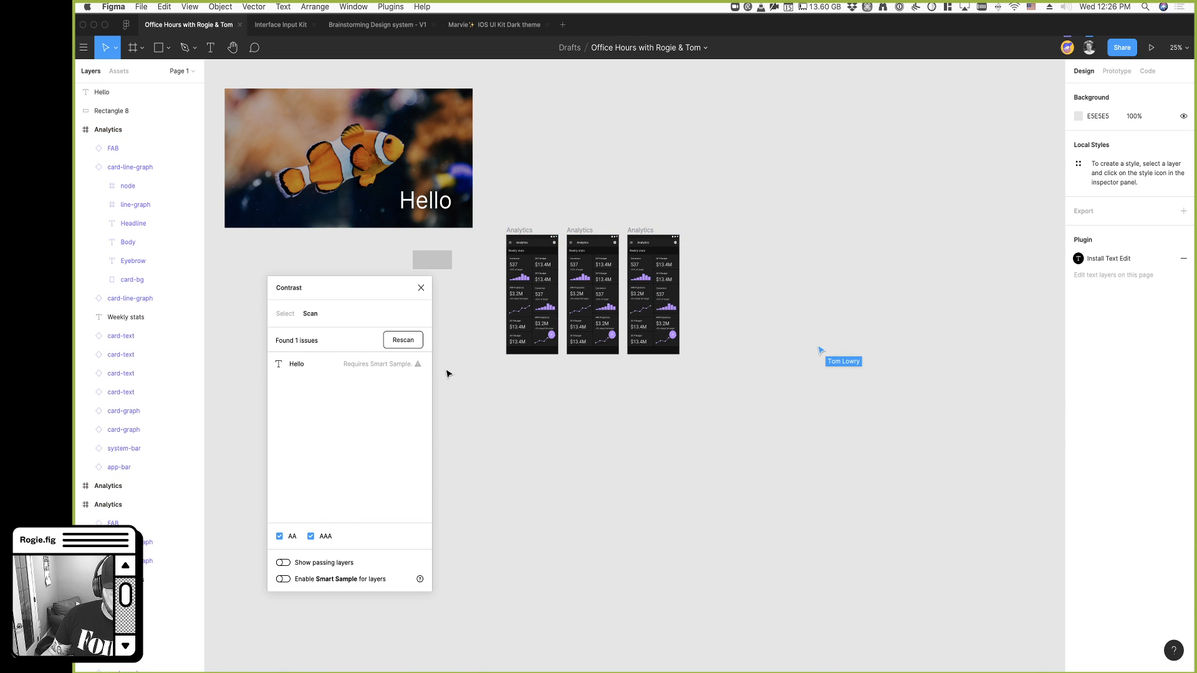
View Contrast's single-layer check, return to the page scan, and rescan the page
{"action": "scroll", "coordinate": [450, 371], "scroll_direction": "up", "scroll_amount": 2}
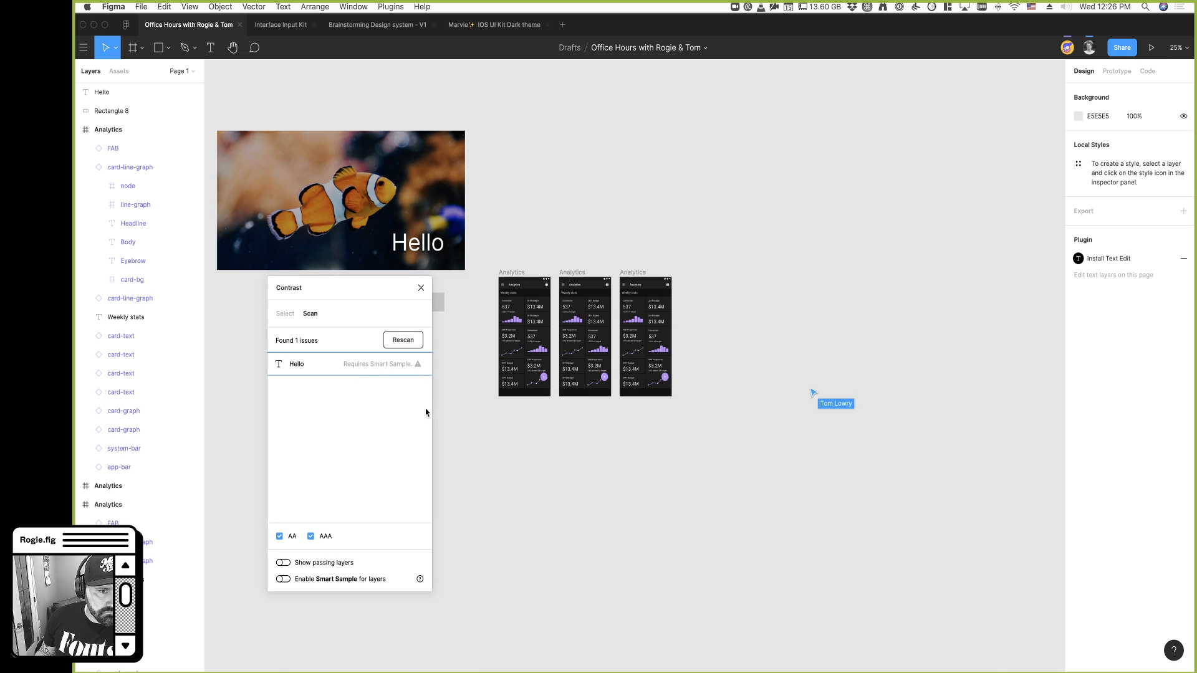
{"action": "scroll", "coordinate": [474, 262], "scroll_direction": "left", "scroll_amount": 3}
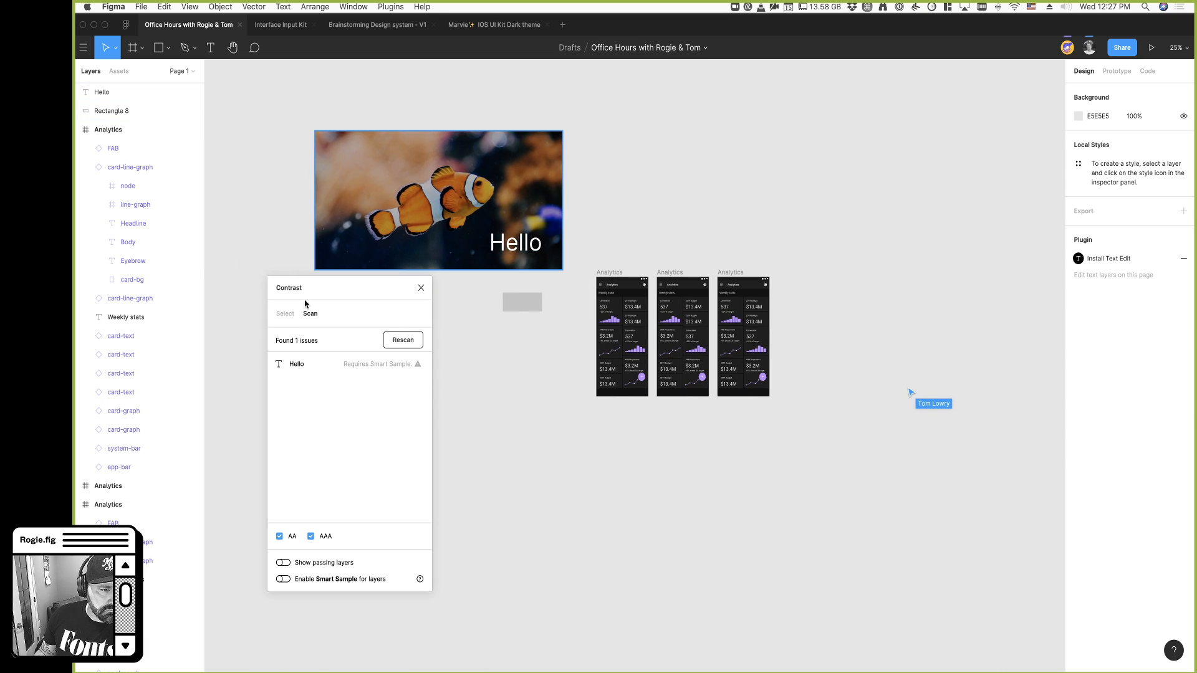
{"action": "left_click", "coordinate": [285, 315]}
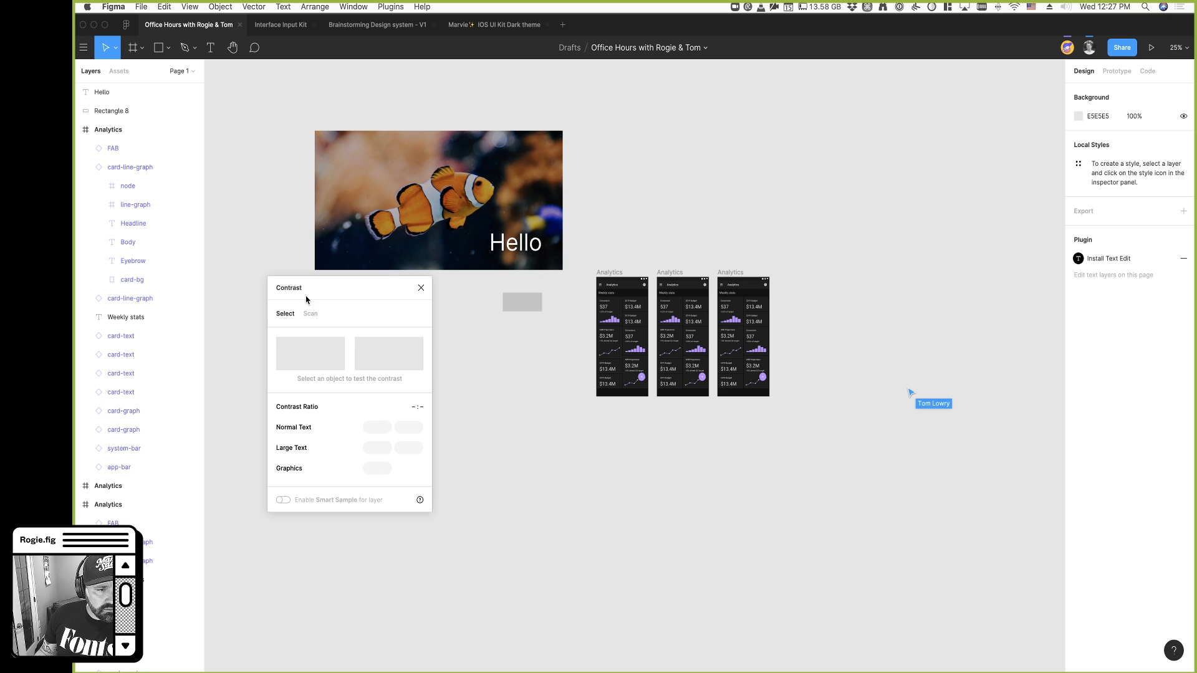
{"action": "left_click", "coordinate": [310, 314]}
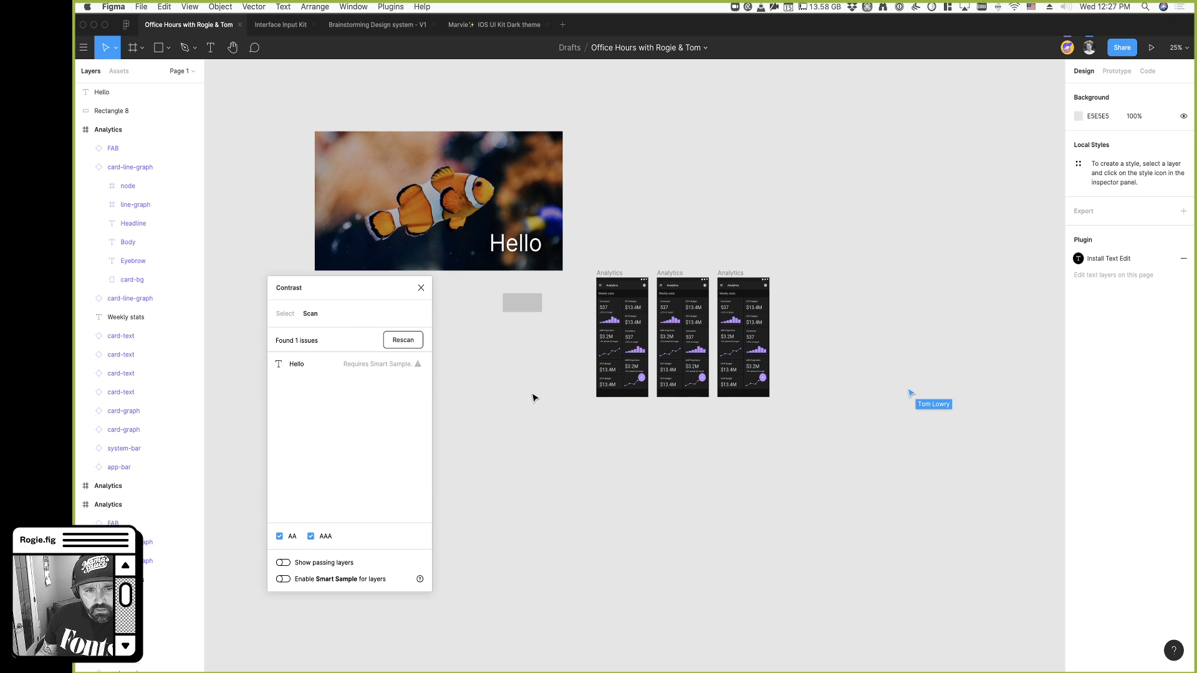
{"action": "scroll", "coordinate": [533, 397], "scroll_direction": "right", "scroll_amount": 3}
{"action": "left_click", "coordinate": [401, 343]}
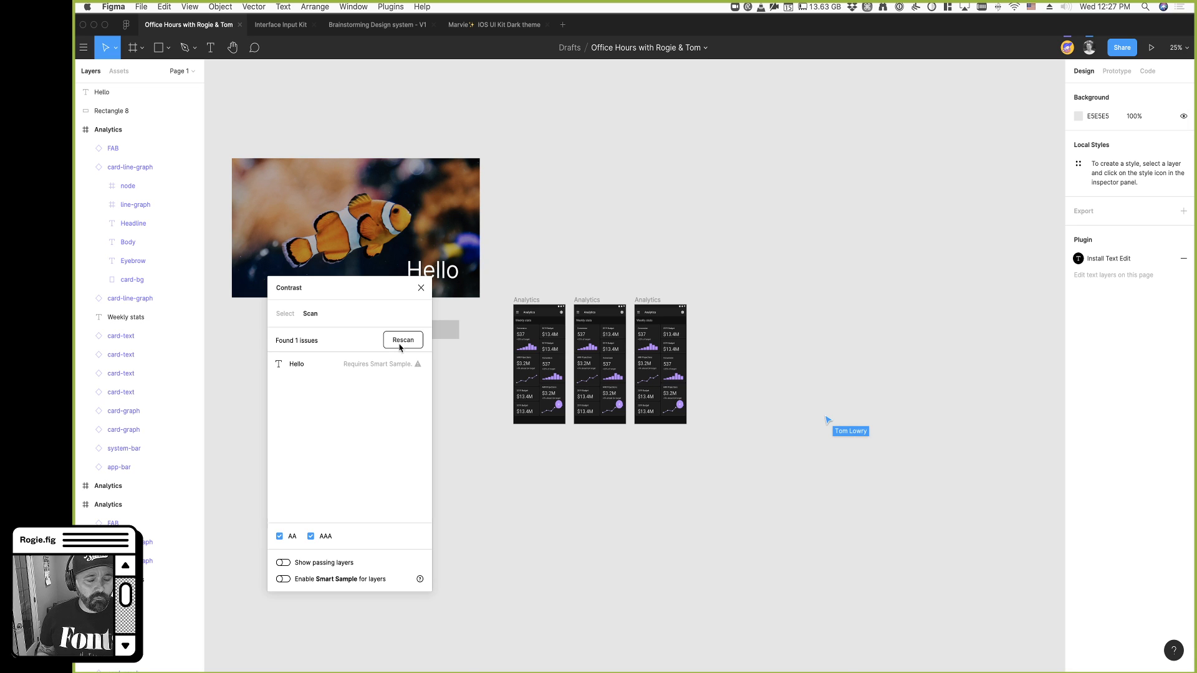
Examine the recolored Analytics frames up close and select the fish image behind the Hello text
{"action": "scroll", "coordinate": [559, 421], "scroll_direction": "up", "scroll_amount": 5, "text": "super"}
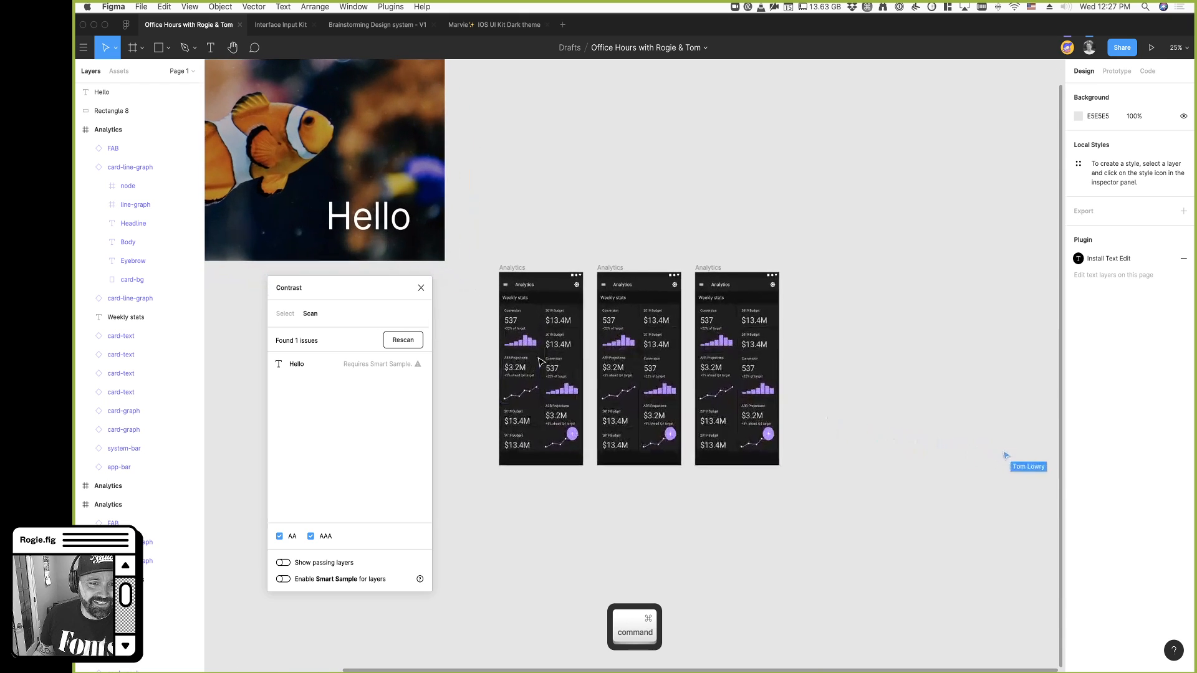
{"action": "scroll", "coordinate": [560, 421], "scroll_direction": "up", "scroll_amount": 4, "text": "super"}
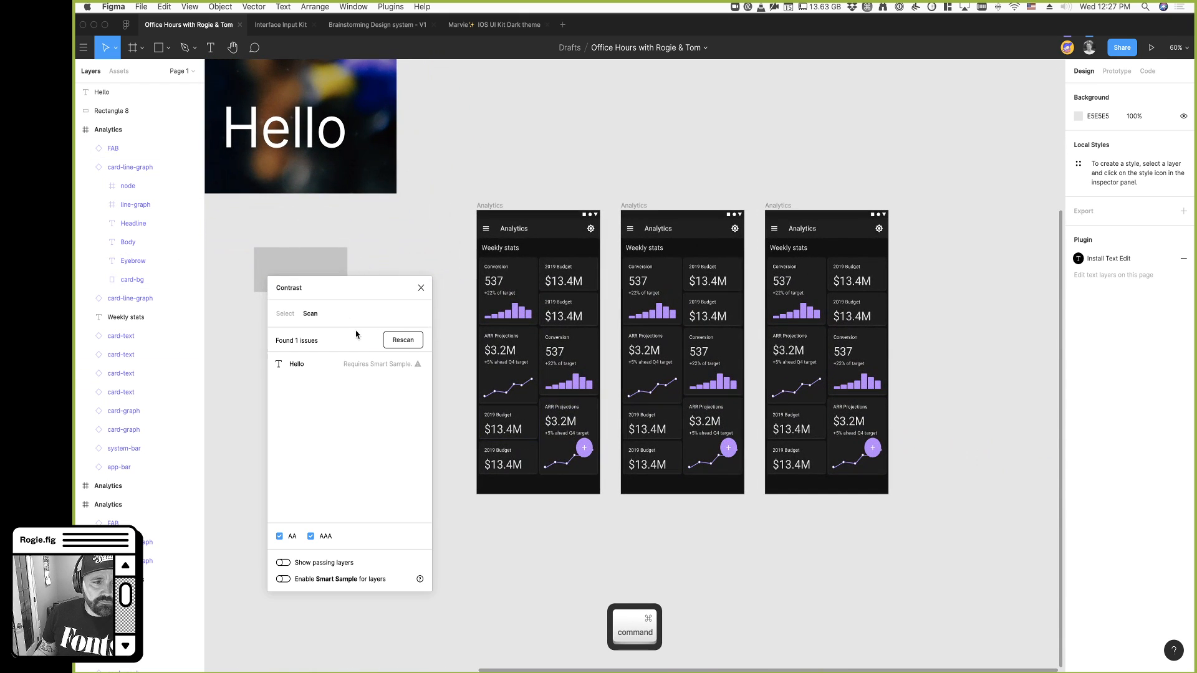
{"action": "scroll", "coordinate": [491, 337], "scroll_direction": "up", "scroll_amount": 3}
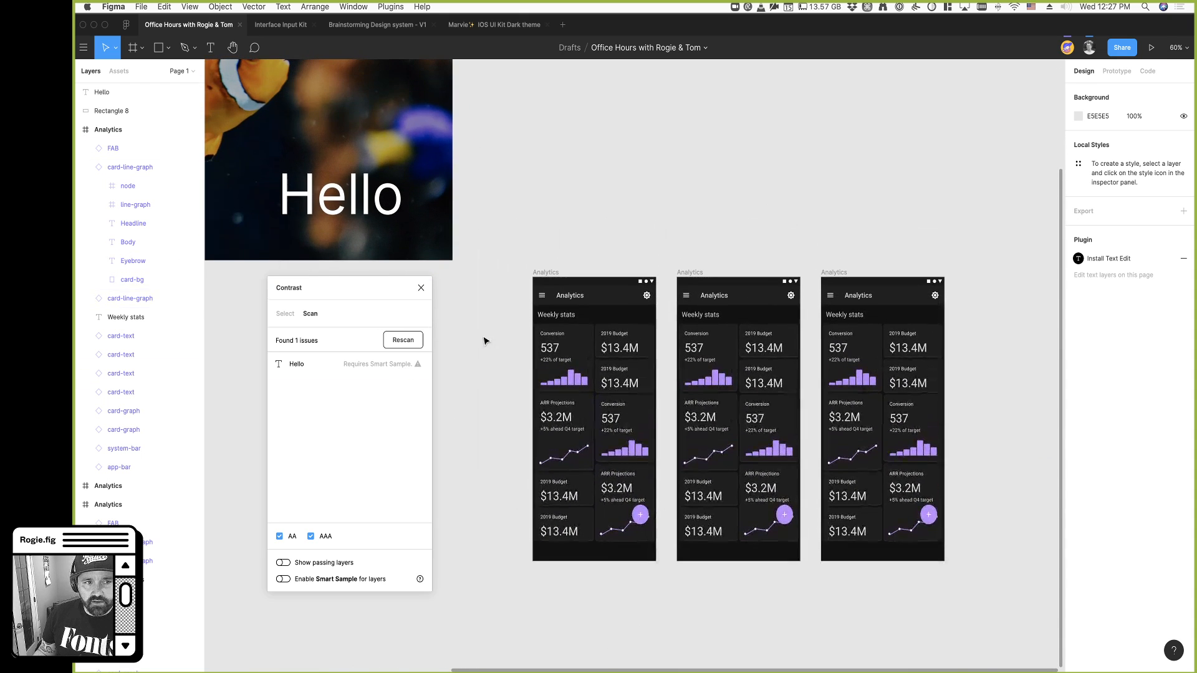
{"action": "left_click", "coordinate": [416, 211], "text": "super"}
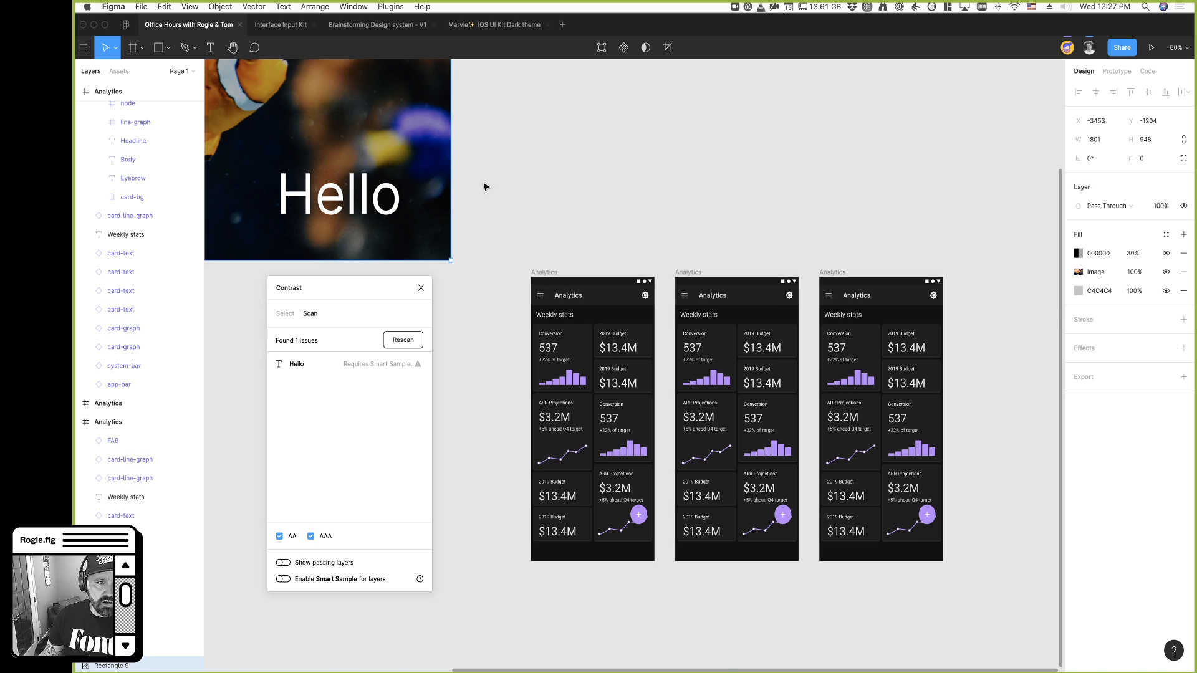
Rescan the page in Contrast and locate the flagged Hello text layer on the canvas
{"action": "left_click", "coordinate": [502, 222]}
{"action": "left_click", "coordinate": [391, 345]}
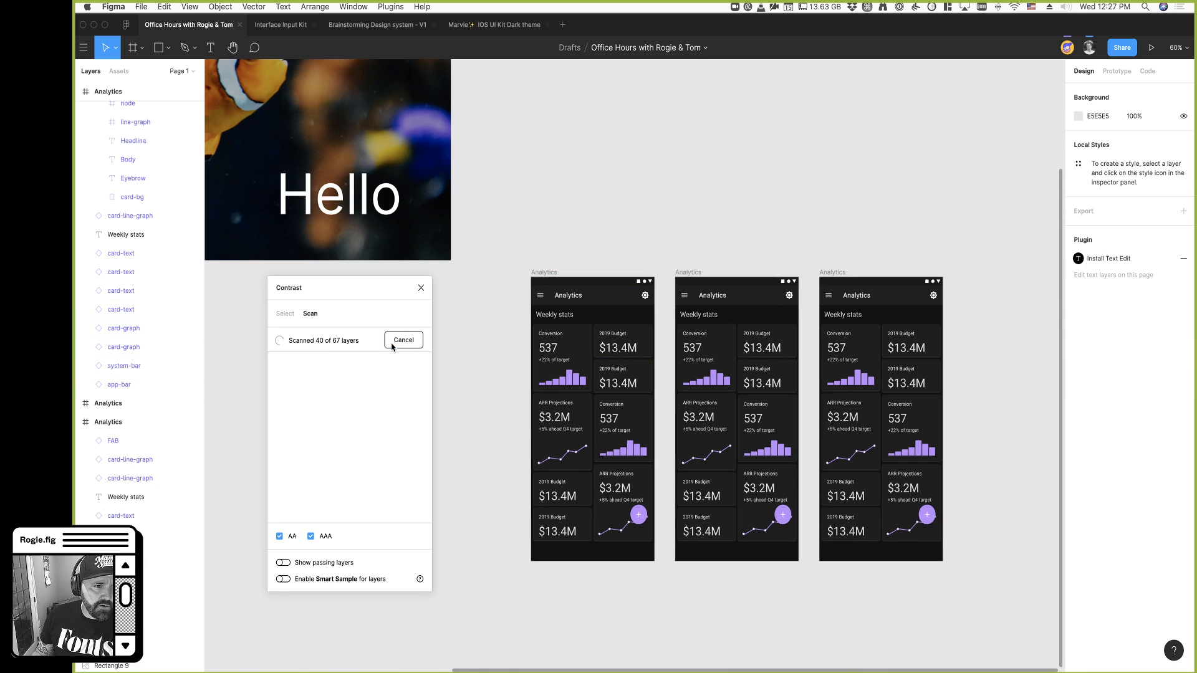
{"action": "left_click", "coordinate": [375, 369]}
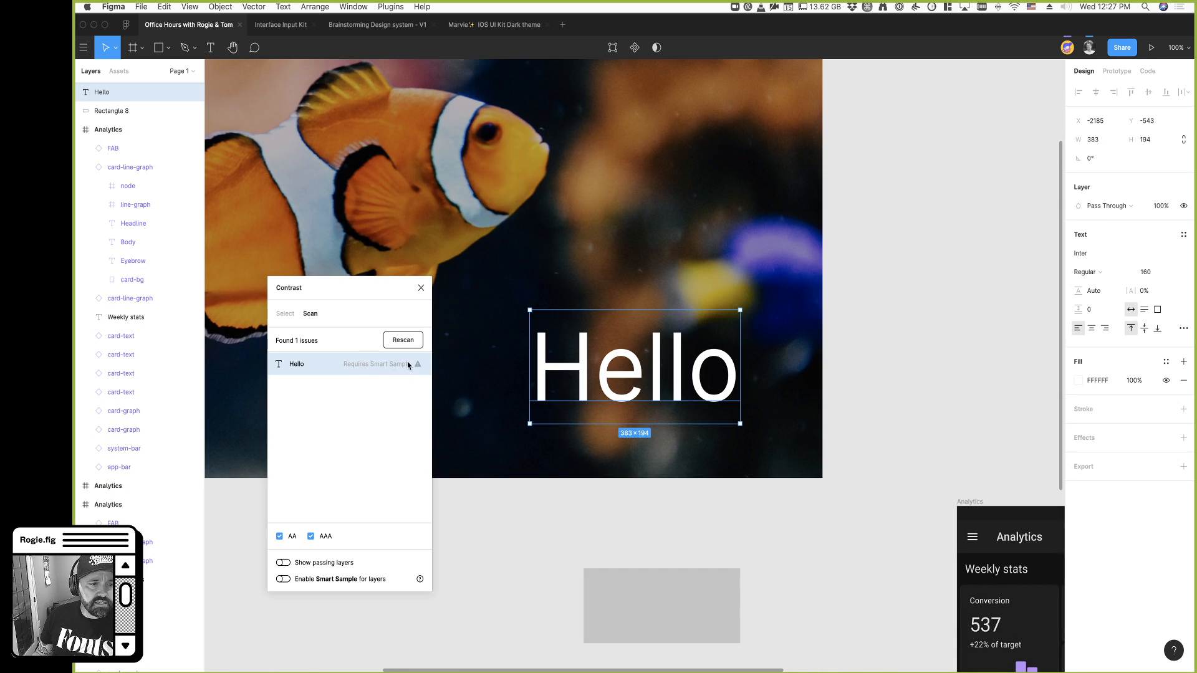
{"action": "left_click", "coordinate": [754, 558]}
{"action": "scroll", "coordinate": [755, 562], "scroll_direction": "down", "scroll_amount": 6}
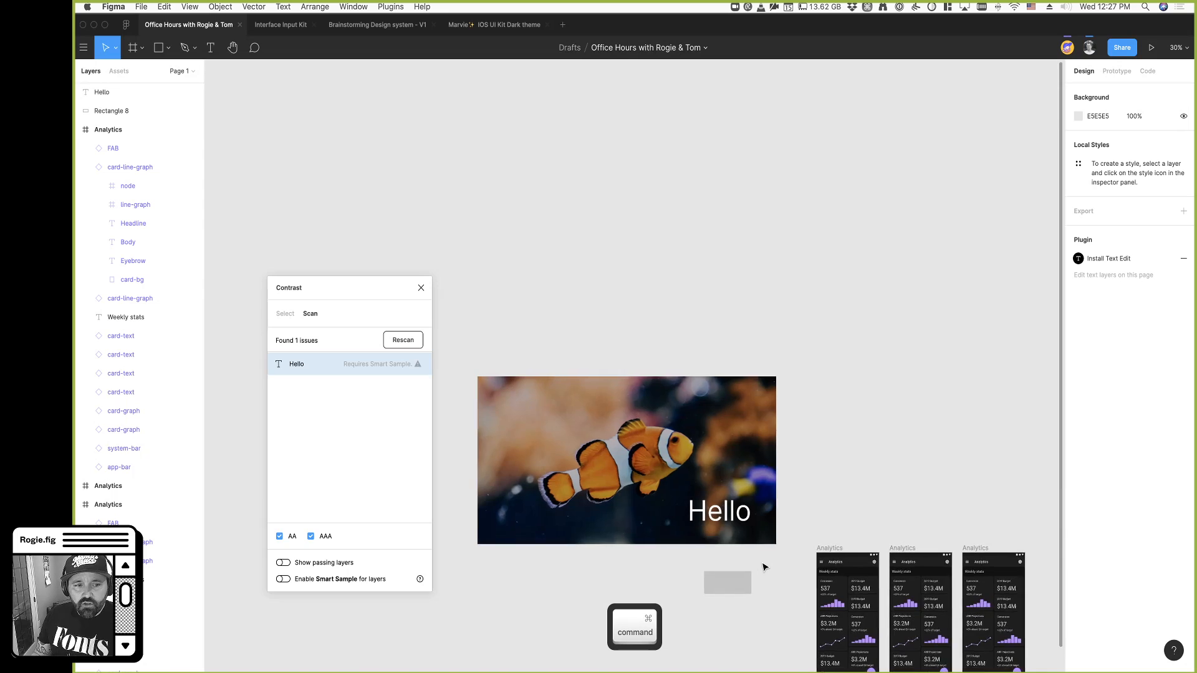
{"action": "scroll", "coordinate": [791, 362], "scroll_direction": "up", "scroll_amount": 5}
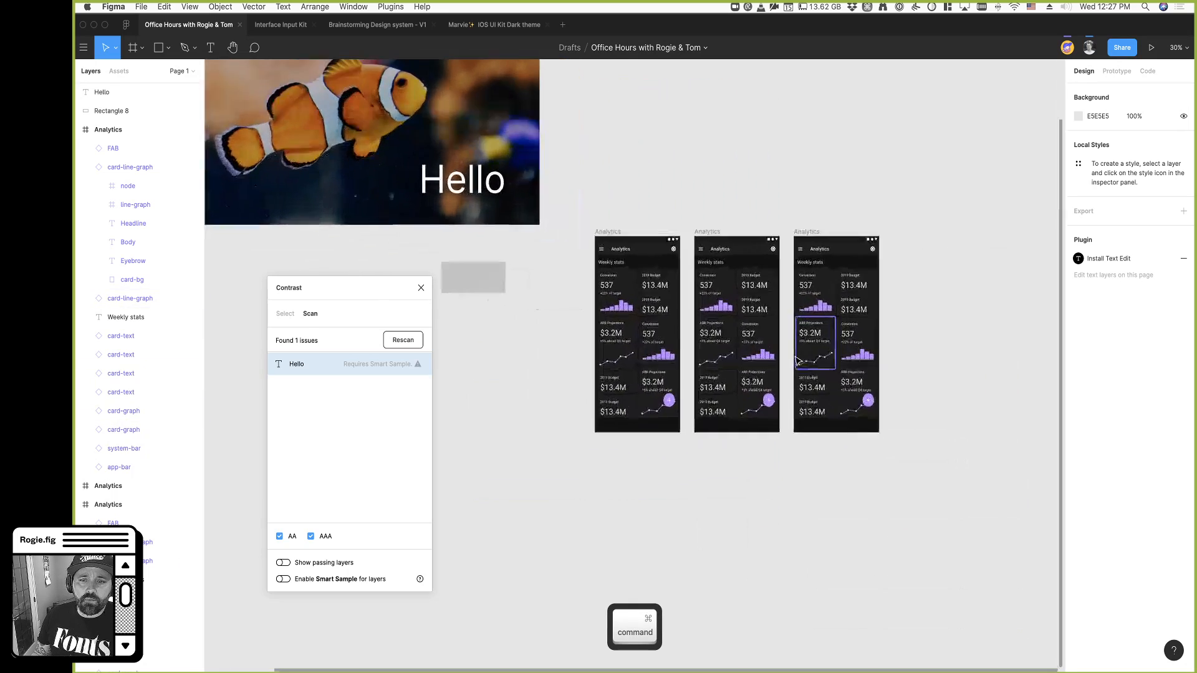
Undo the style detachment and opacity change on the Analytics frames' medium-emphasis text color, and clear the selection
{"action": "key", "text": "super+z"}
{"action": "key", "text": "super+z"}
{"action": "key", "text": "super+z"}
{"action": "key", "text": "super+z"}
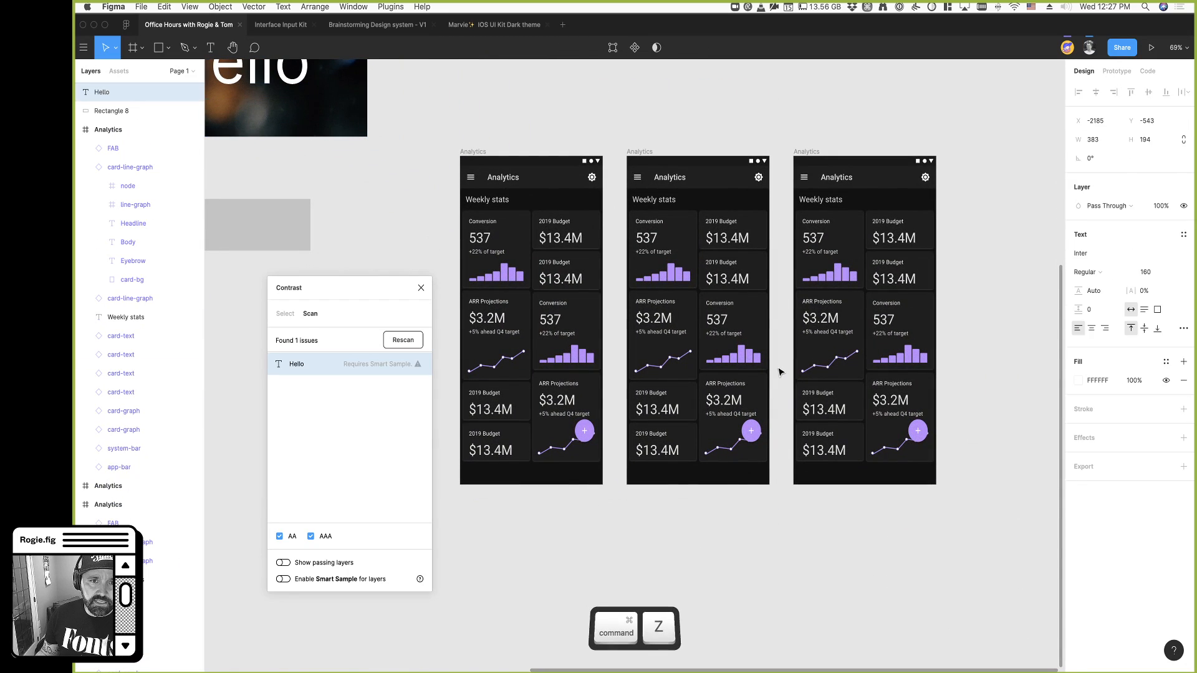
{"action": "key", "text": "super+z"}
{"action": "key", "text": "super+z"}
{"action": "key", "text": "super+z"}
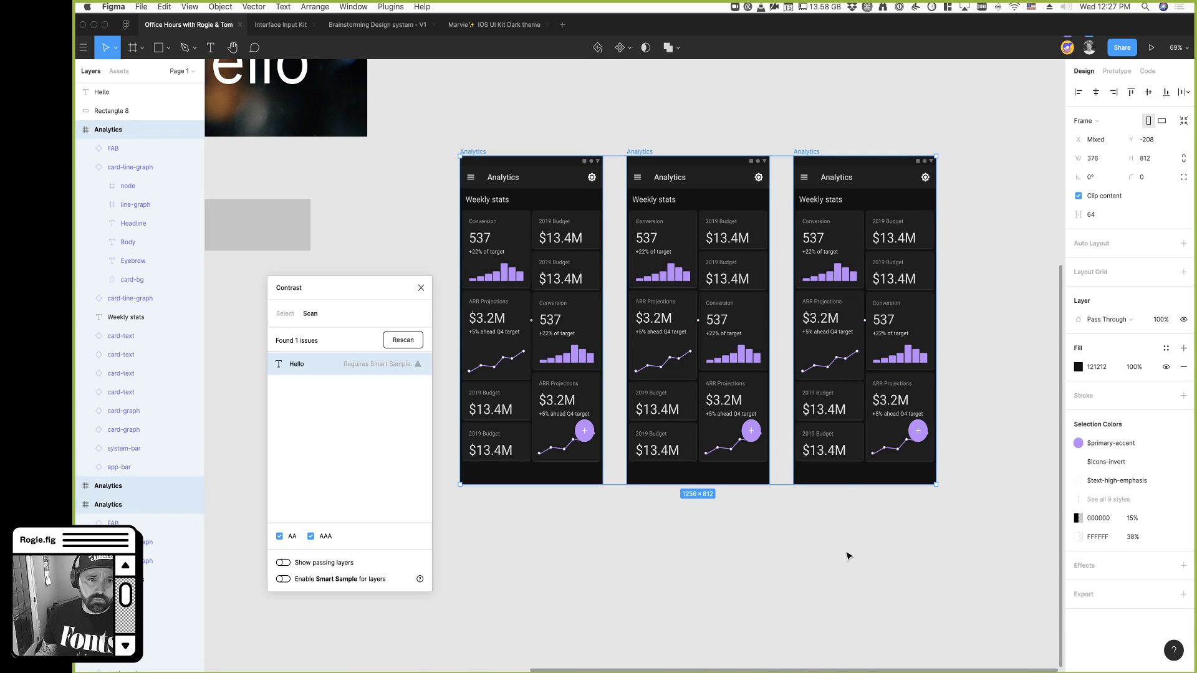
{"action": "left_click", "coordinate": [800, 562]}
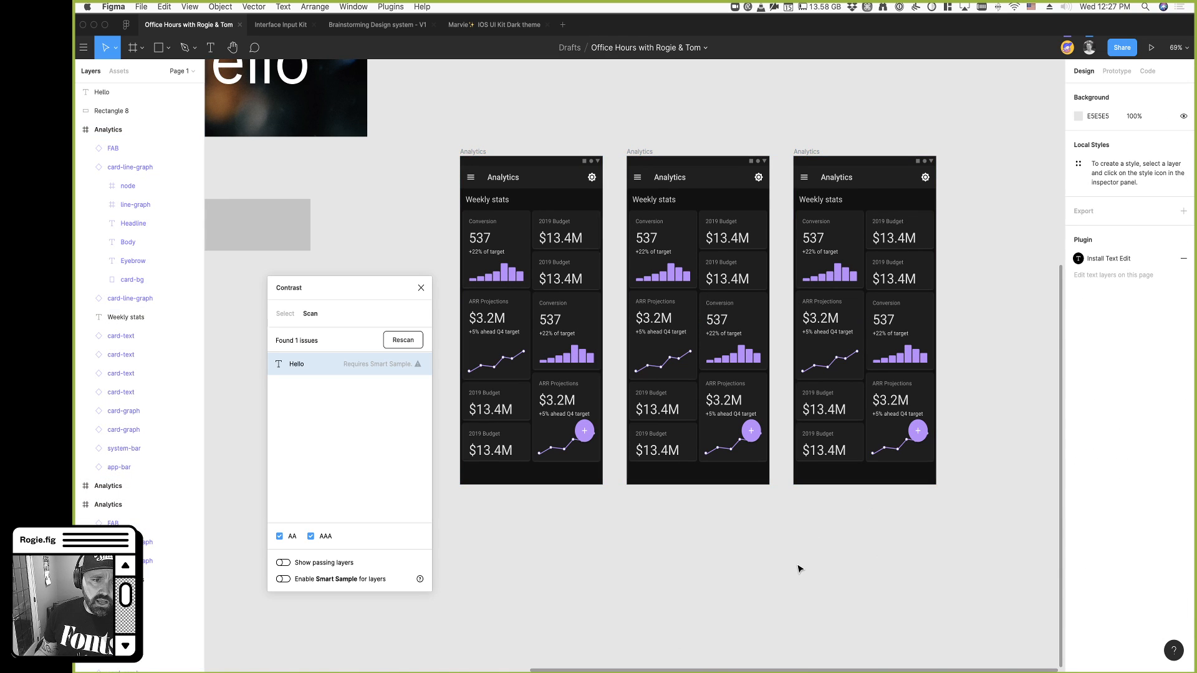
Rescan the page in Contrast, exclude AA so only AAA is checked, and review the flagged layers
{"action": "left_click", "coordinate": [401, 339]}
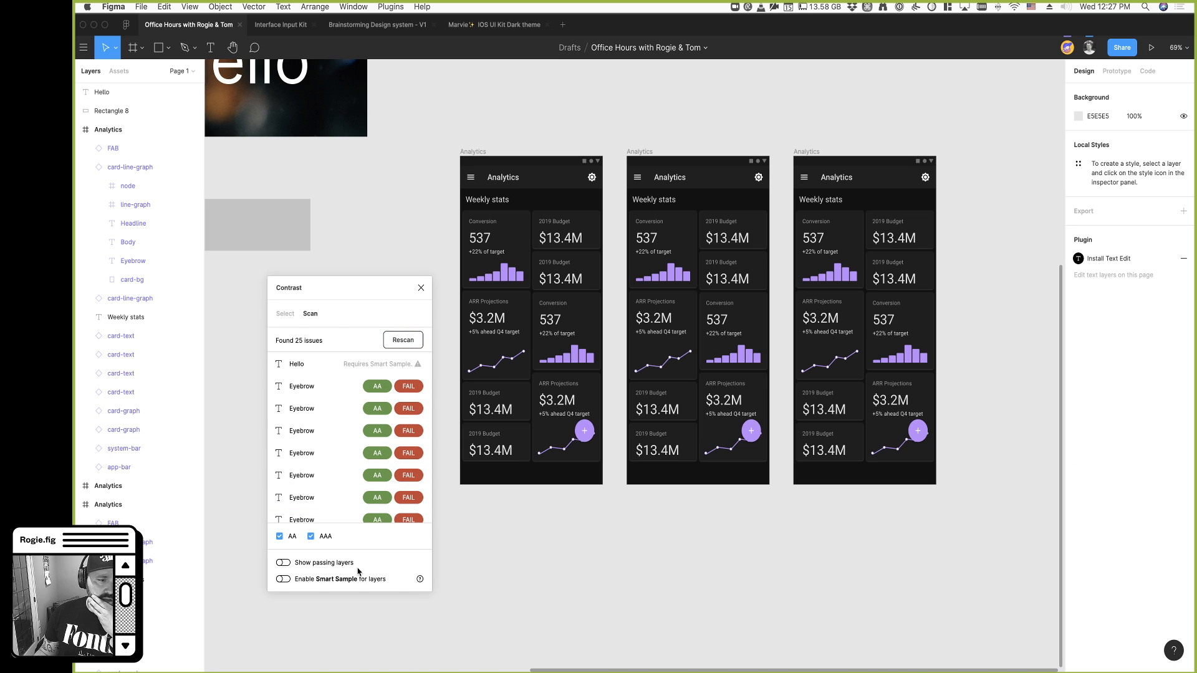
{"action": "left_click", "coordinate": [279, 537]}
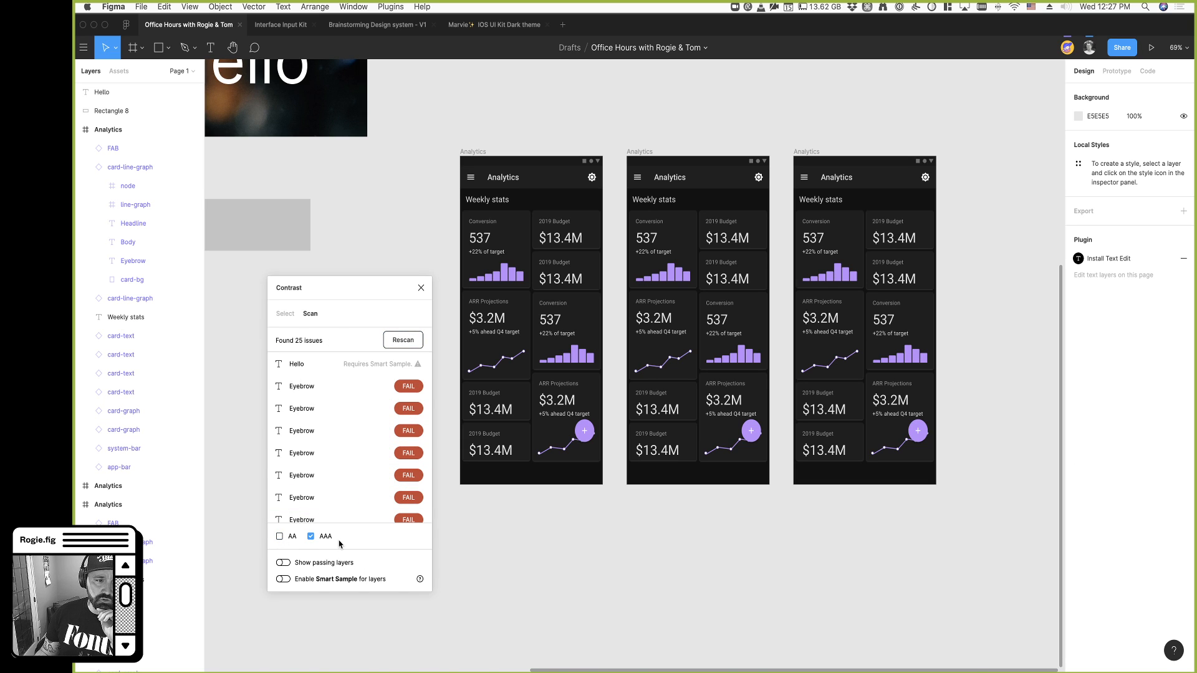
{"action": "left_click", "coordinate": [402, 339]}
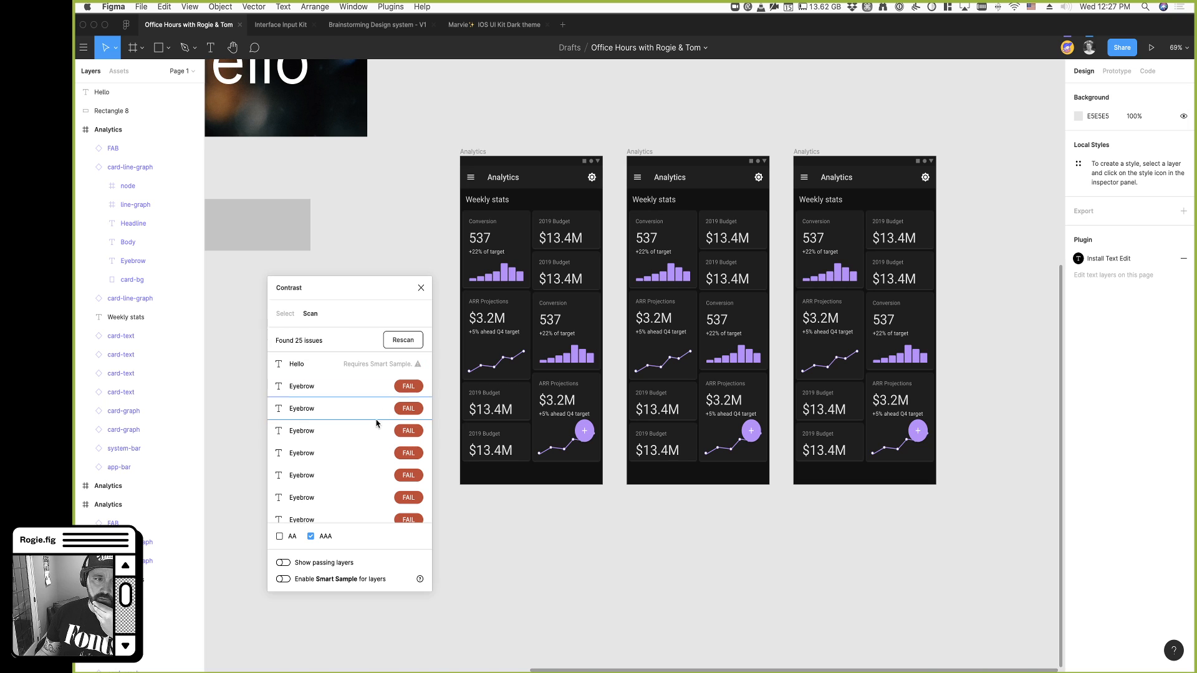
{"action": "scroll", "coordinate": [374, 505], "scroll_direction": "down", "scroll_amount": 10}
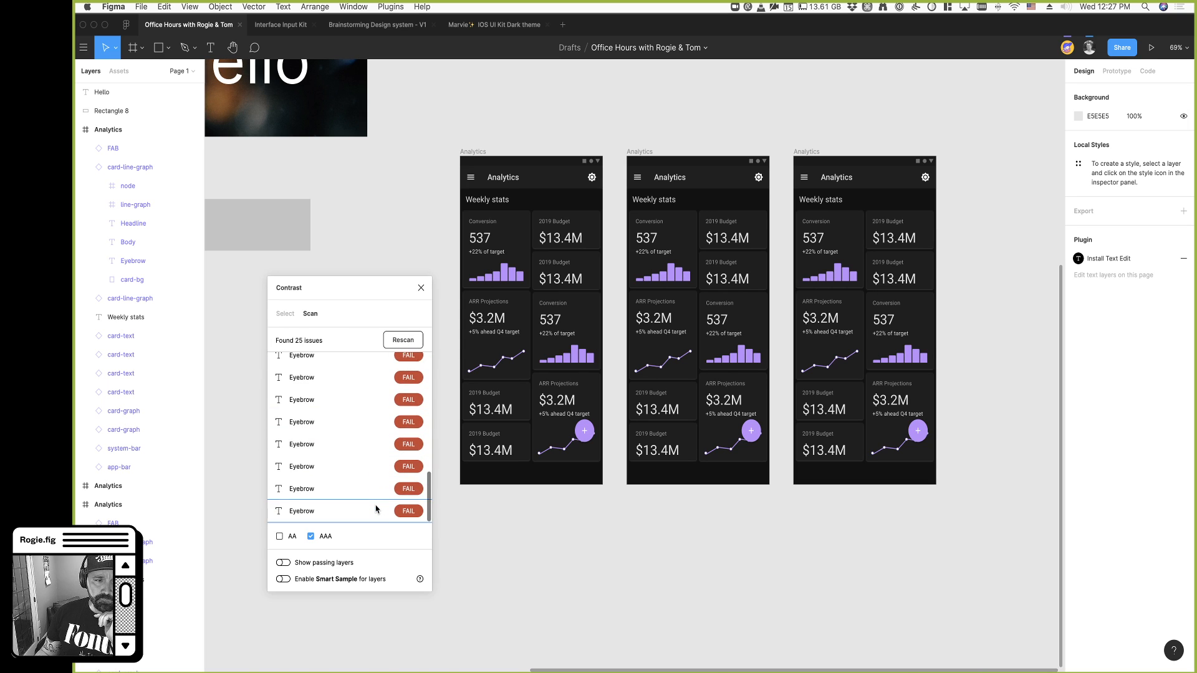
{"action": "scroll", "coordinate": [376, 509], "scroll_direction": "up", "scroll_amount": 10}
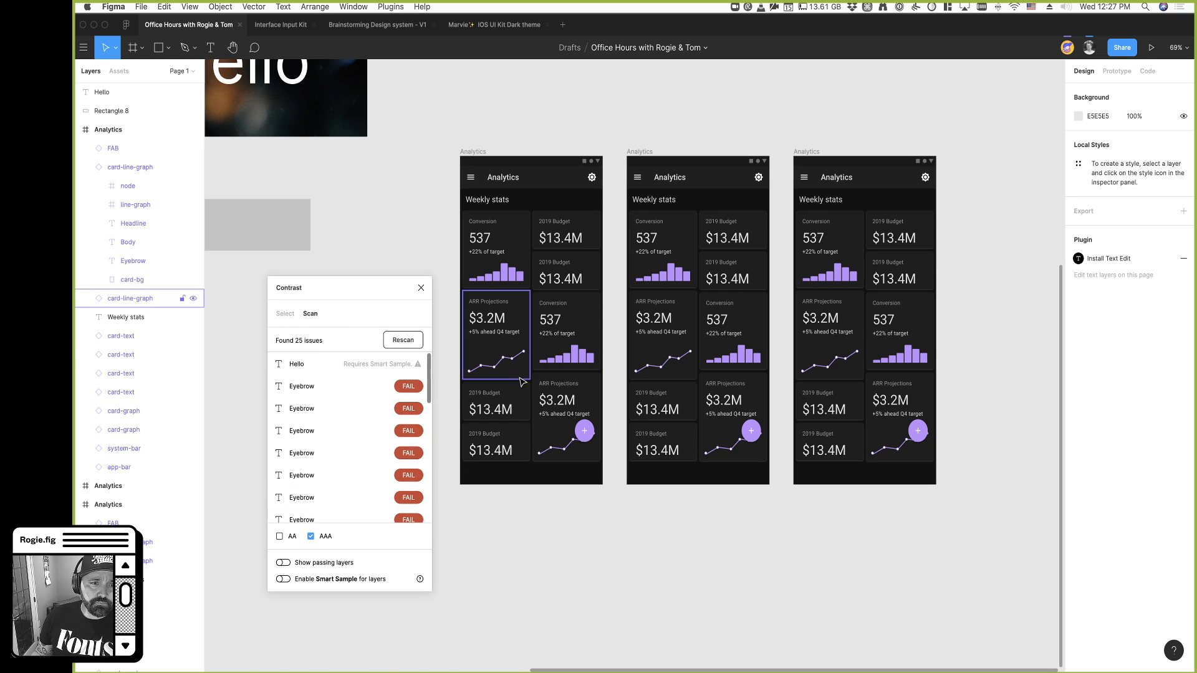
Detach the $text-medium-emphasis color style in the three Analytics frames and set the detached FFFFFF color's opacity to 76%
{"action": "left_click_drag", "start_coordinate": [457, 134], "coordinate": [939, 531]}
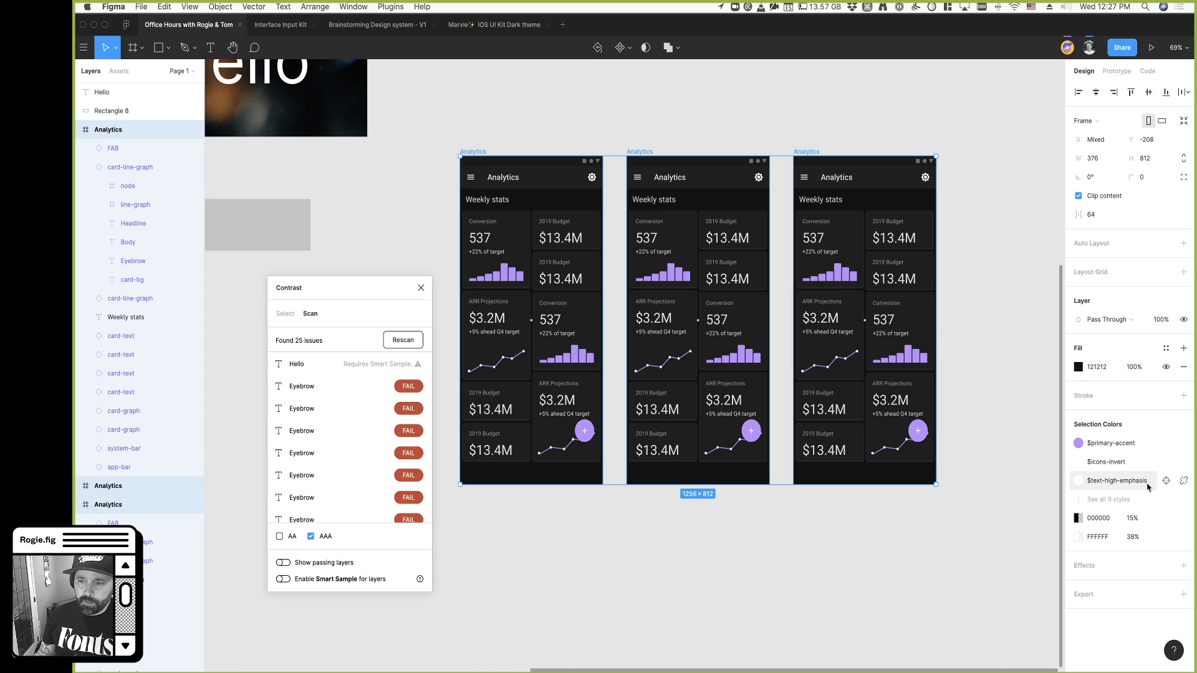
{"action": "left_click", "coordinate": [1088, 500]}
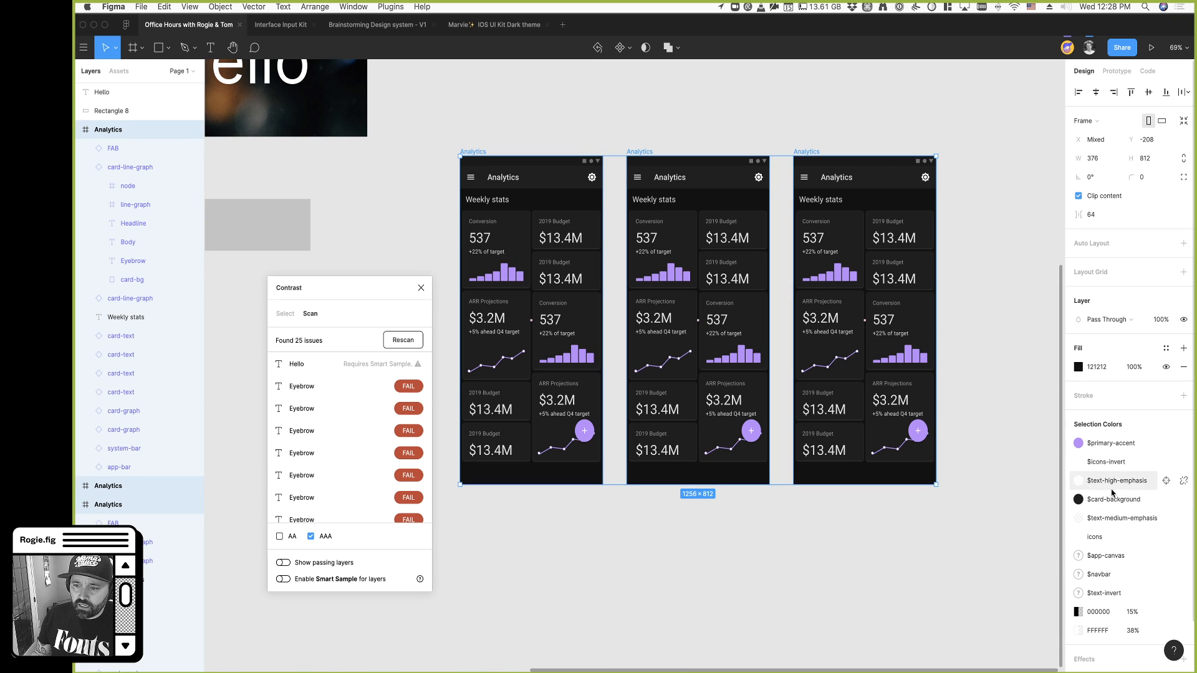
{"action": "left_click", "coordinate": [1185, 519]}
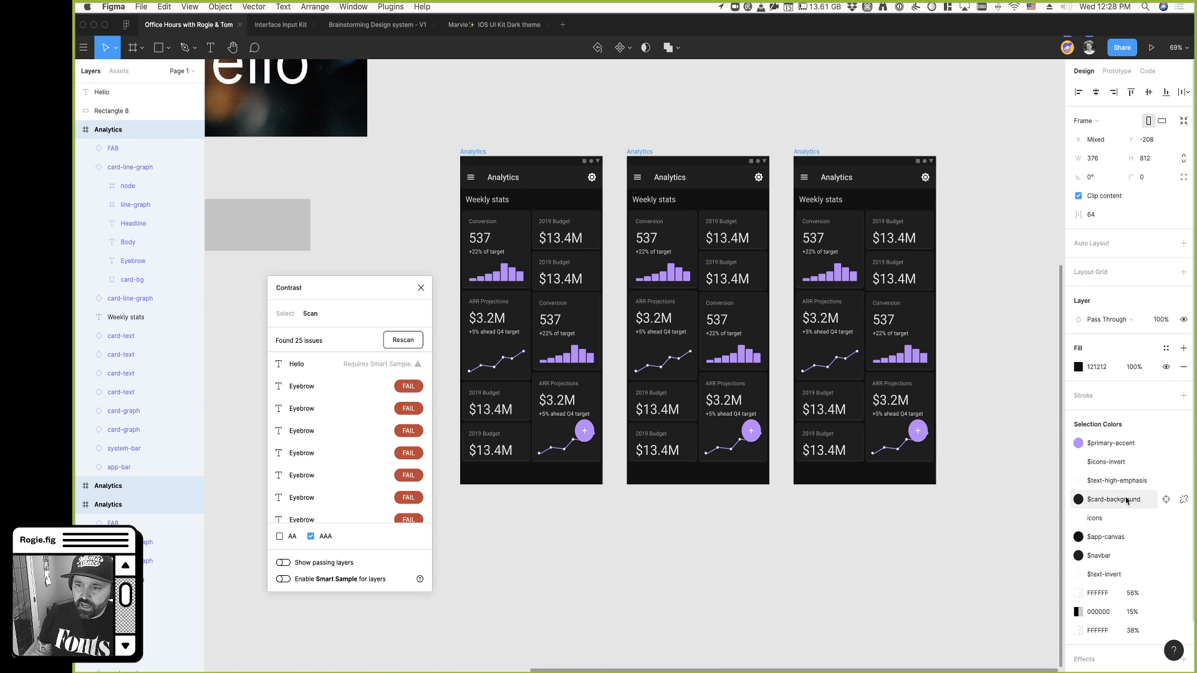
{"action": "left_click", "coordinate": [1137, 594]}
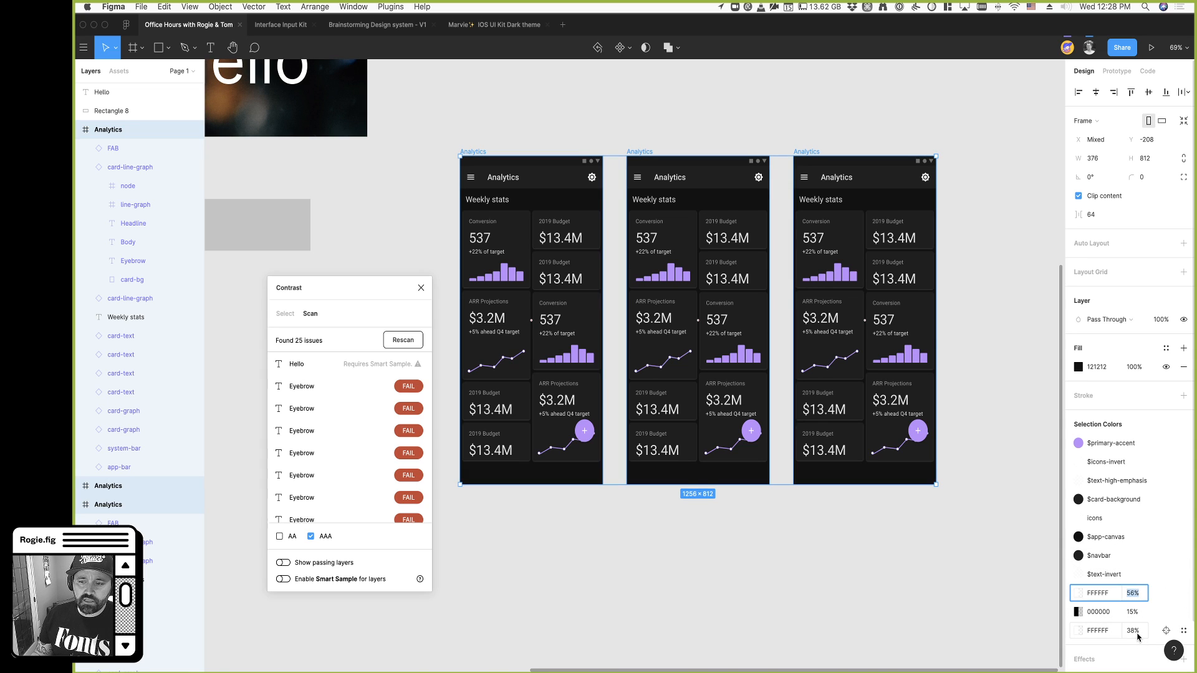
{"action": "key", "text": "shift"}
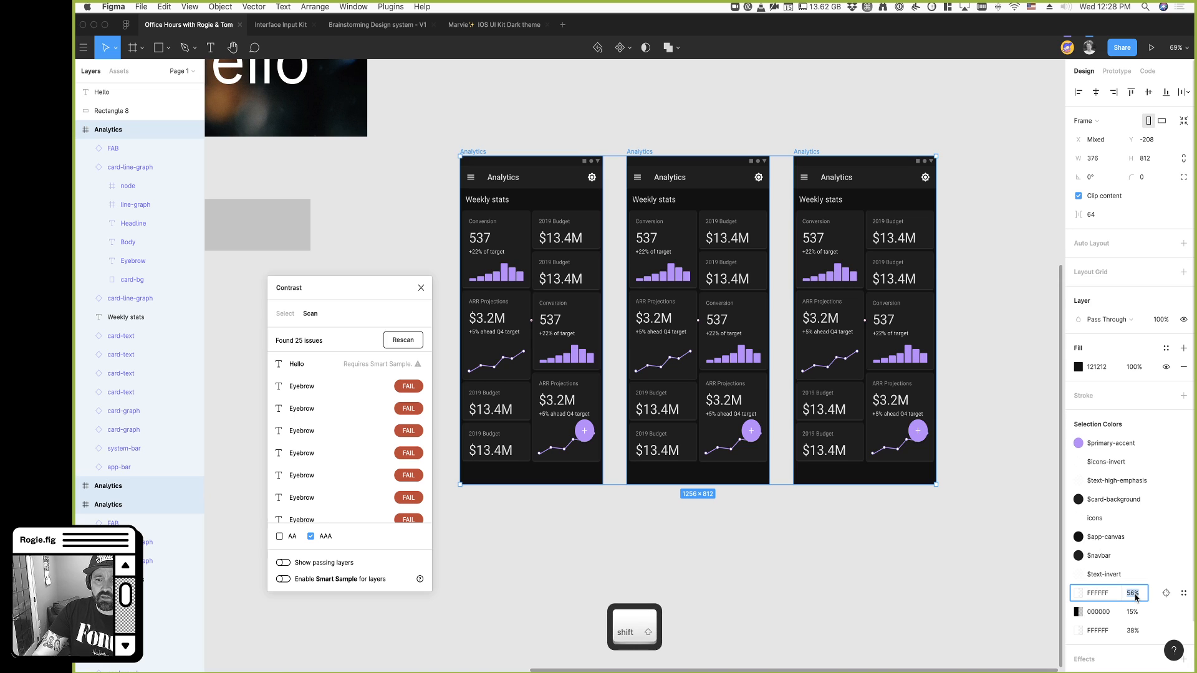
{"action": "key", "text": "shift+Up"}
{"action": "key", "text": "shift+Up"}
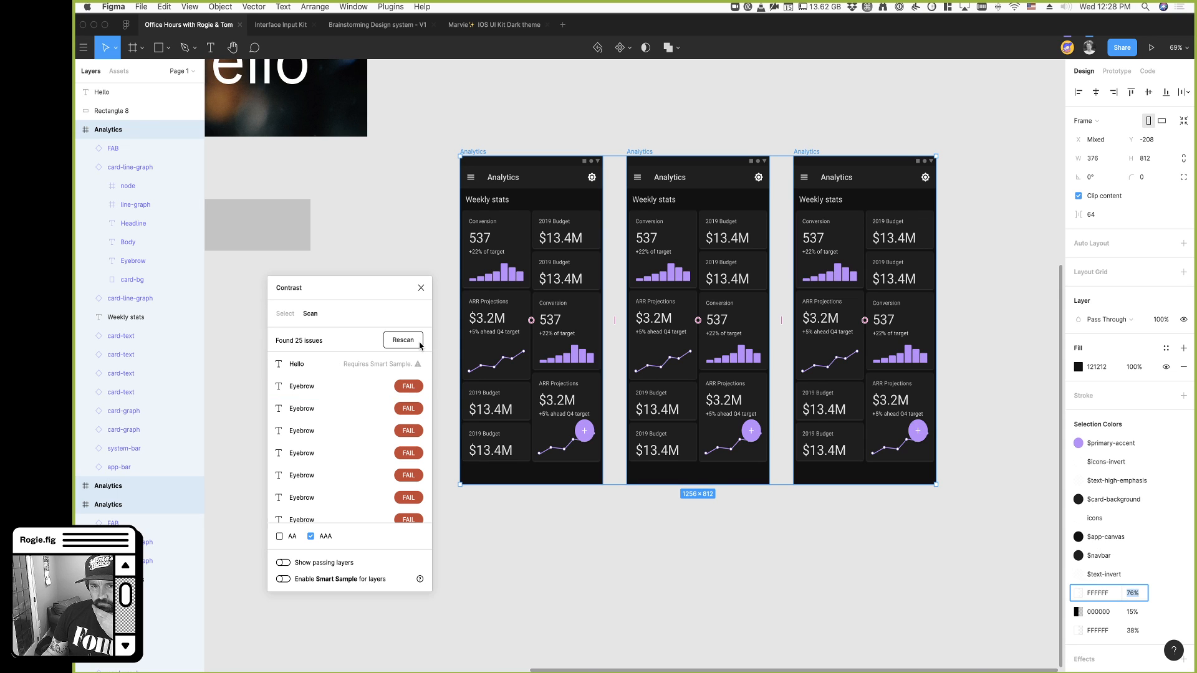
Rescan the page in Contrast against AAA and show the passing layers in the results
{"action": "left_click", "coordinate": [403, 340]}
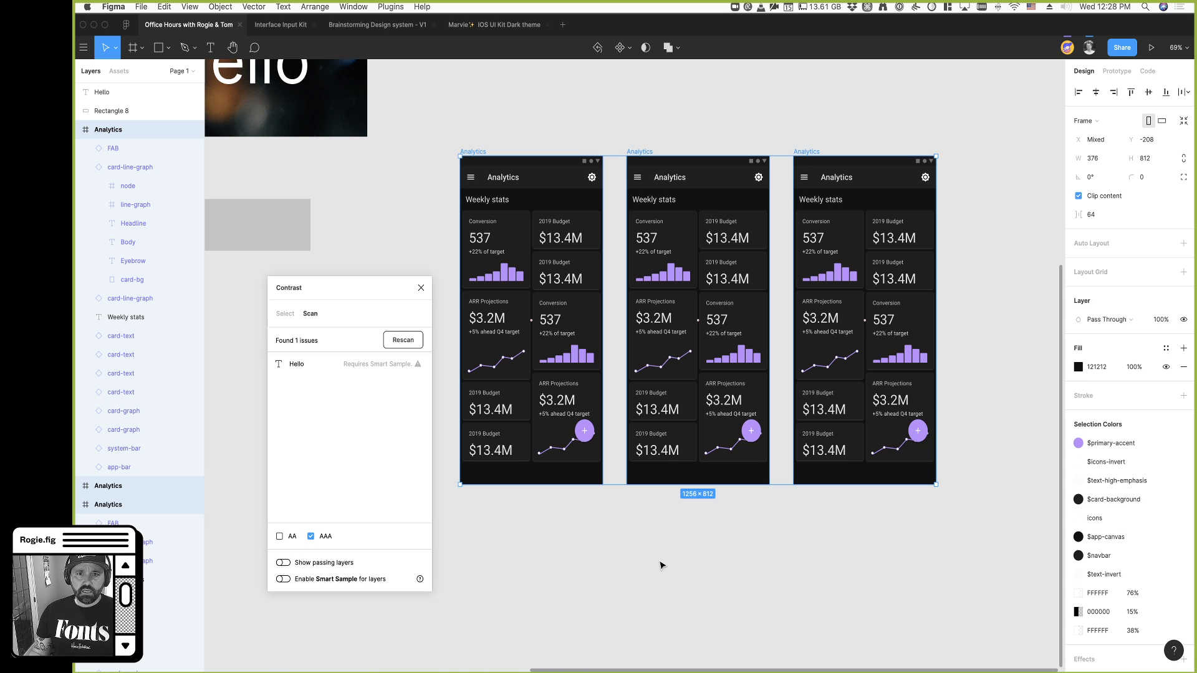
{"action": "key", "text": "super"}
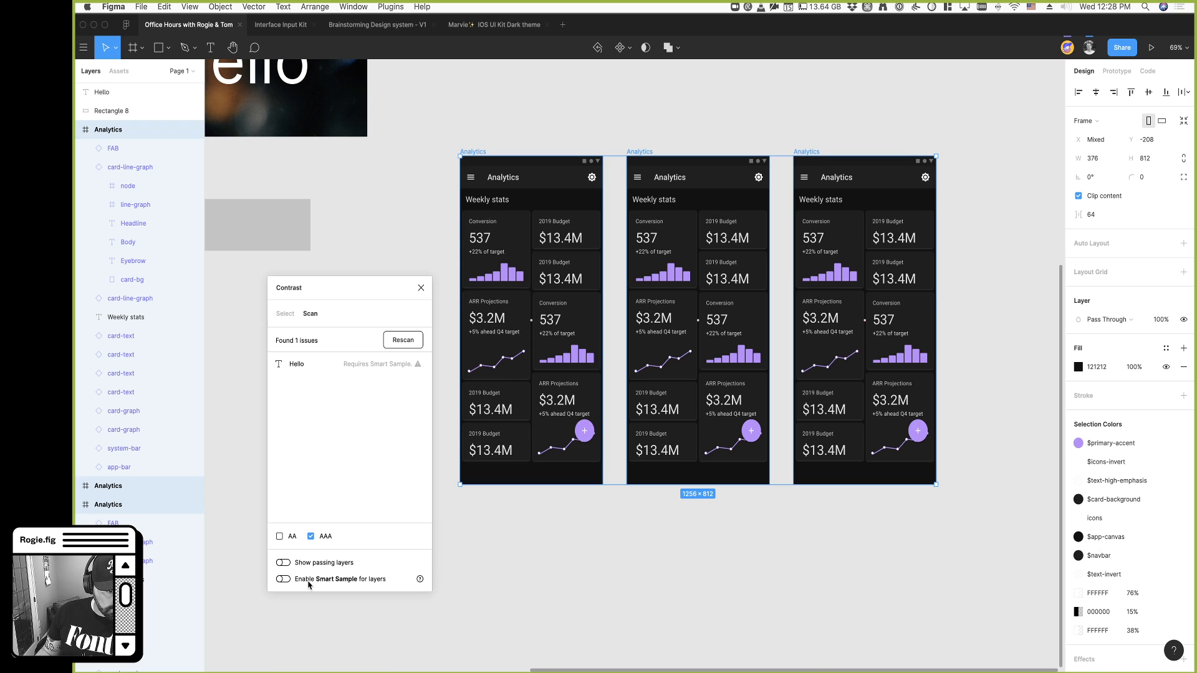
{"action": "left_click", "coordinate": [284, 563]}
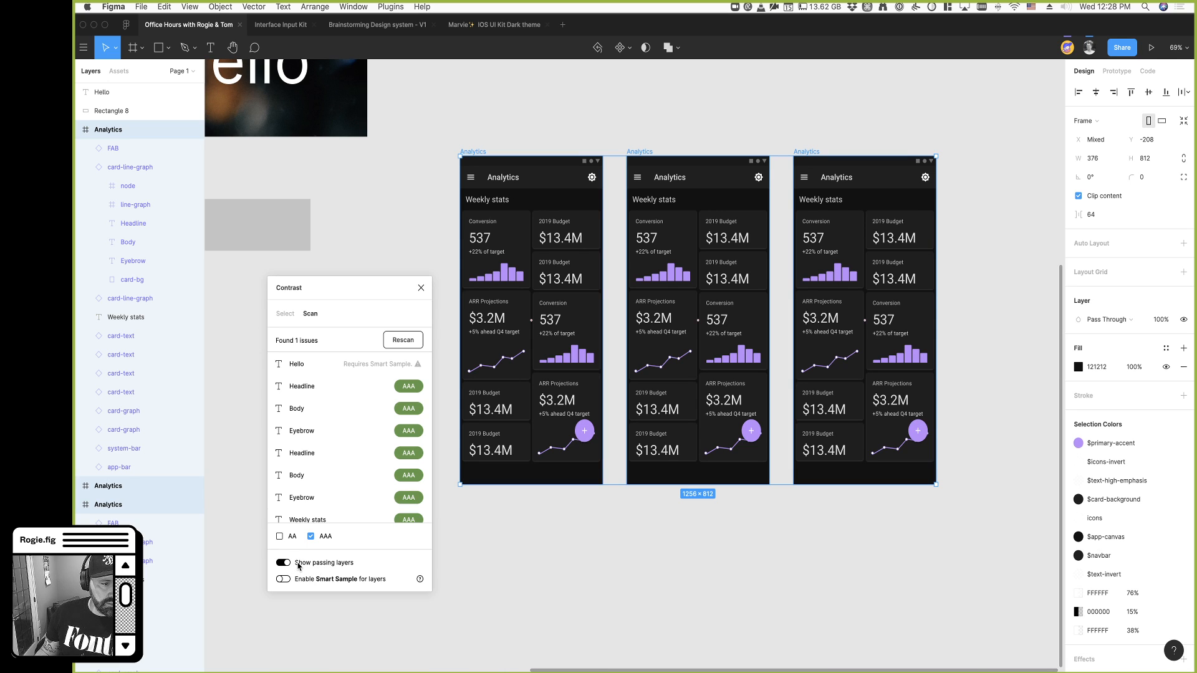
{"action": "scroll", "coordinate": [539, 580], "scroll_direction": "up", "scroll_amount": 3}
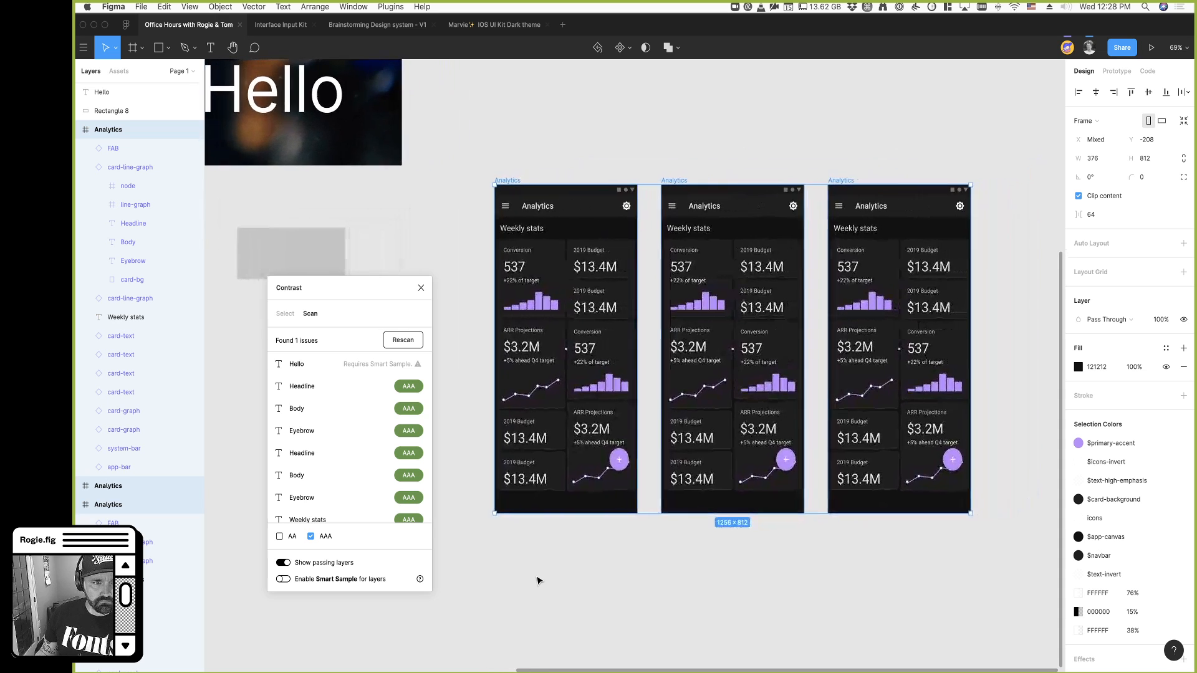
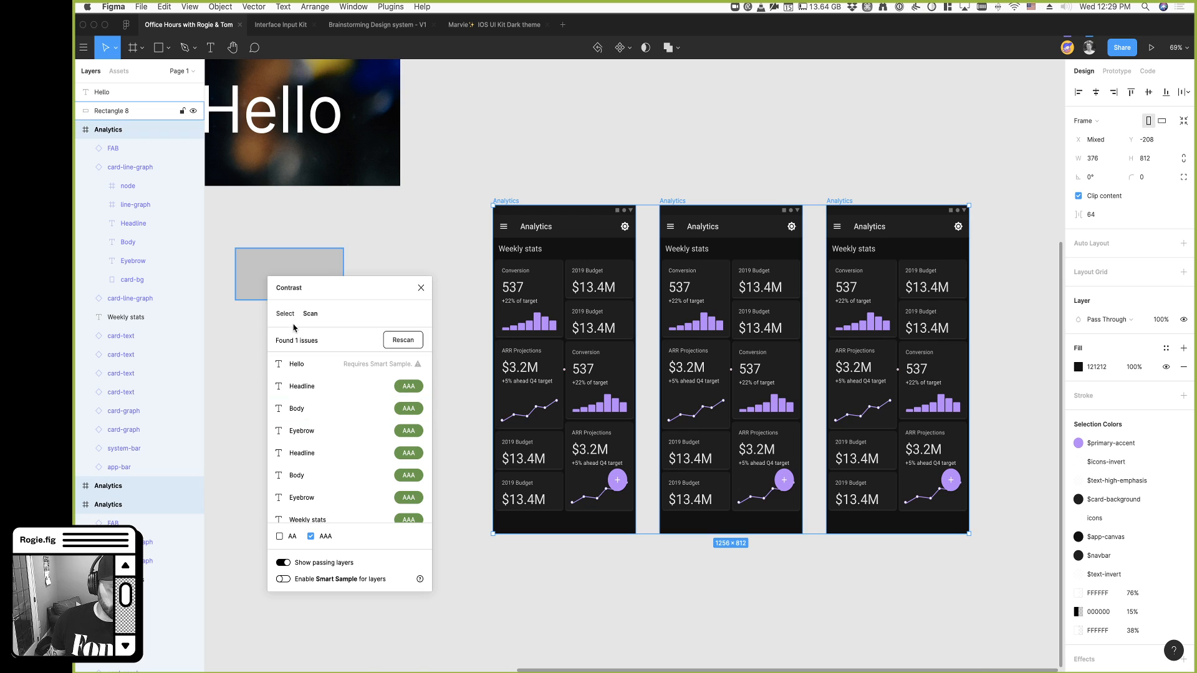
View Contrast's single-layer check for the selected Analytics frames and close the plugin
{"action": "left_click", "coordinate": [286, 315]}
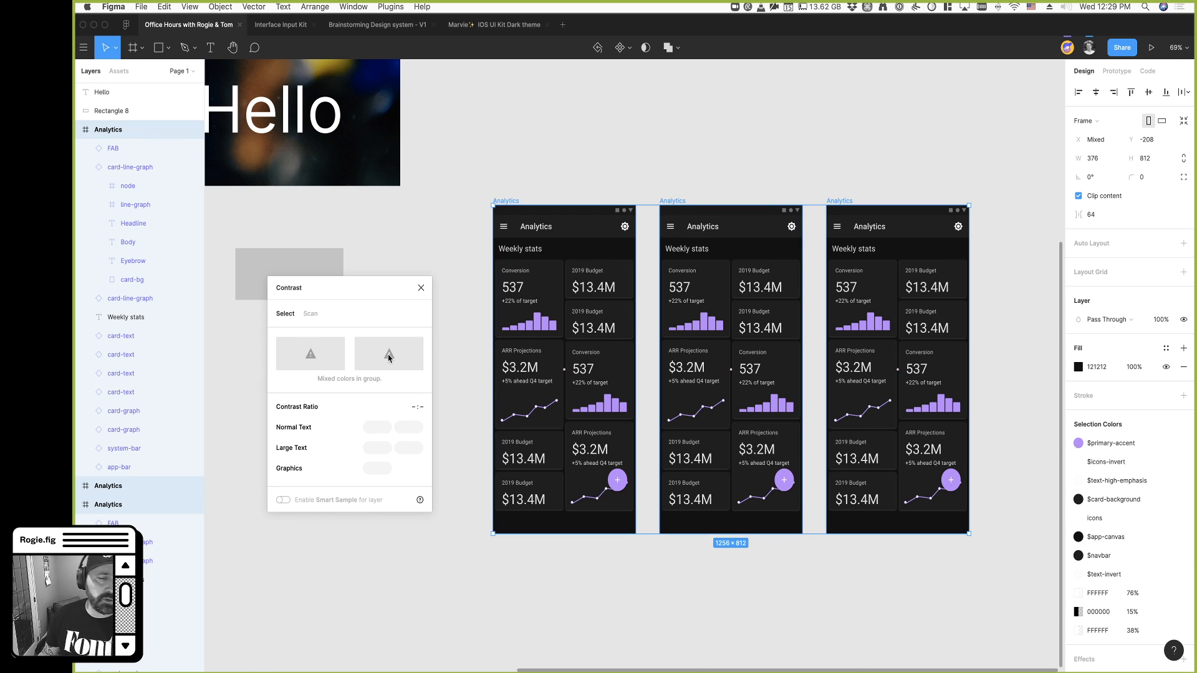
{"action": "left_click", "coordinate": [421, 288]}
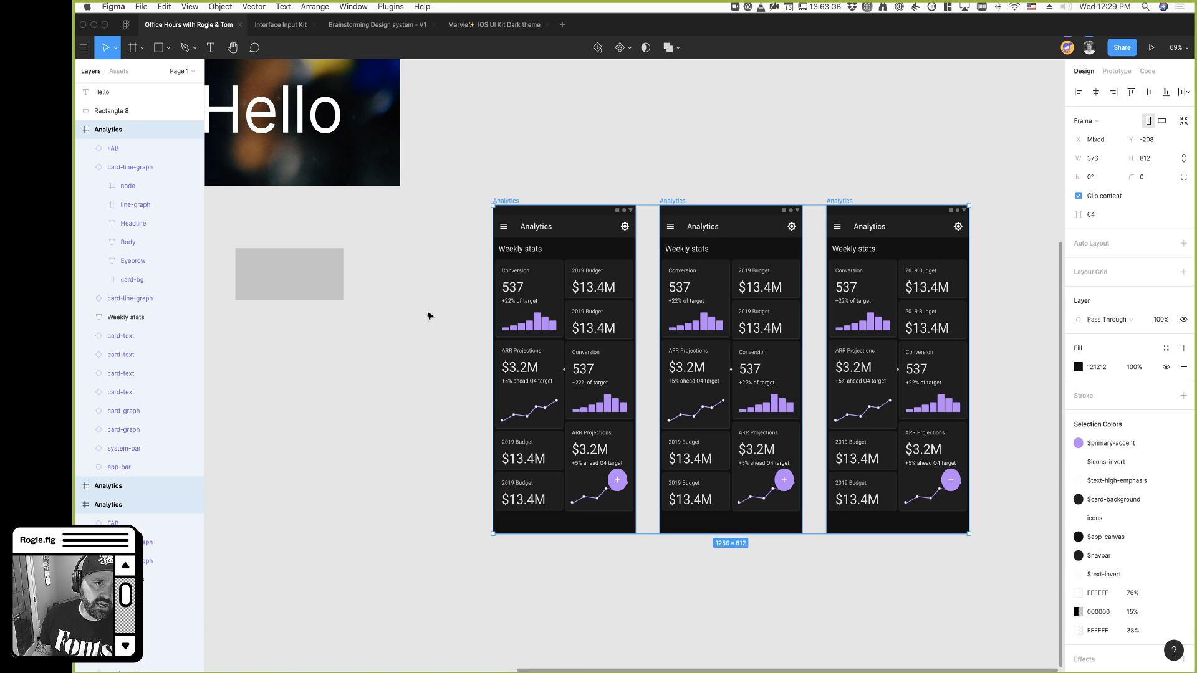
{"action": "scroll", "coordinate": [429, 316], "scroll_direction": "down", "scroll_amount": 6}
{"action": "scroll", "coordinate": [435, 318], "scroll_direction": "left", "scroll_amount": 5}
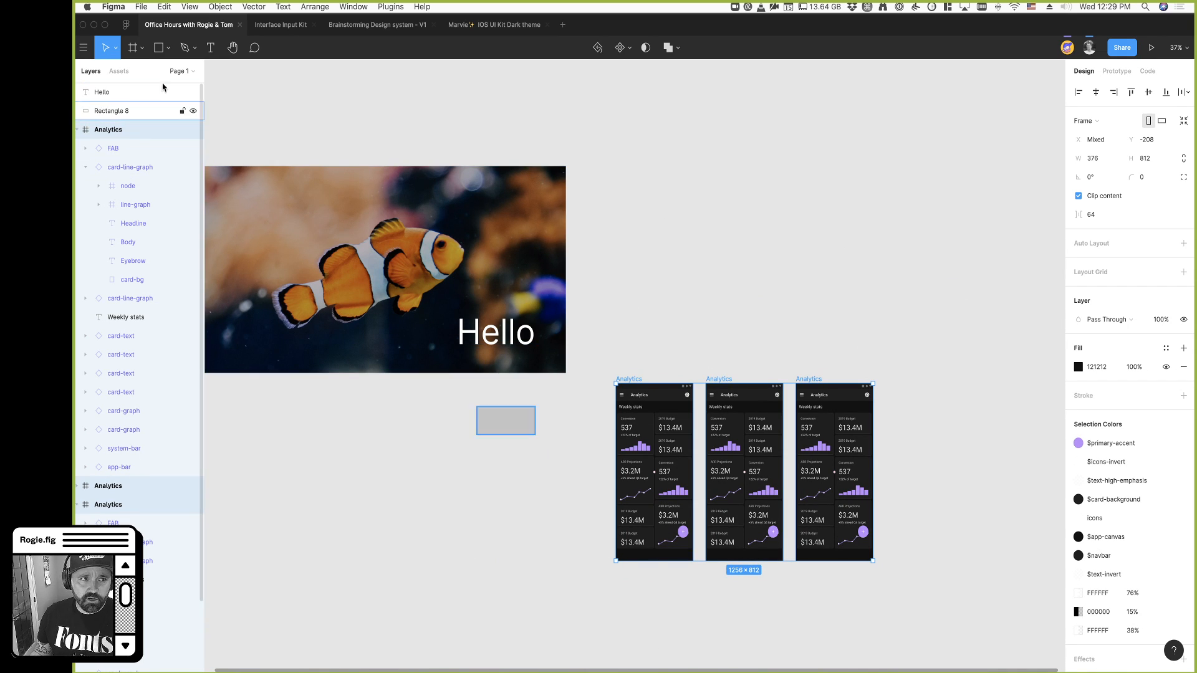
Search the Community plugins for "simila" and install Similayer
{"action": "left_click", "coordinate": [125, 25]}
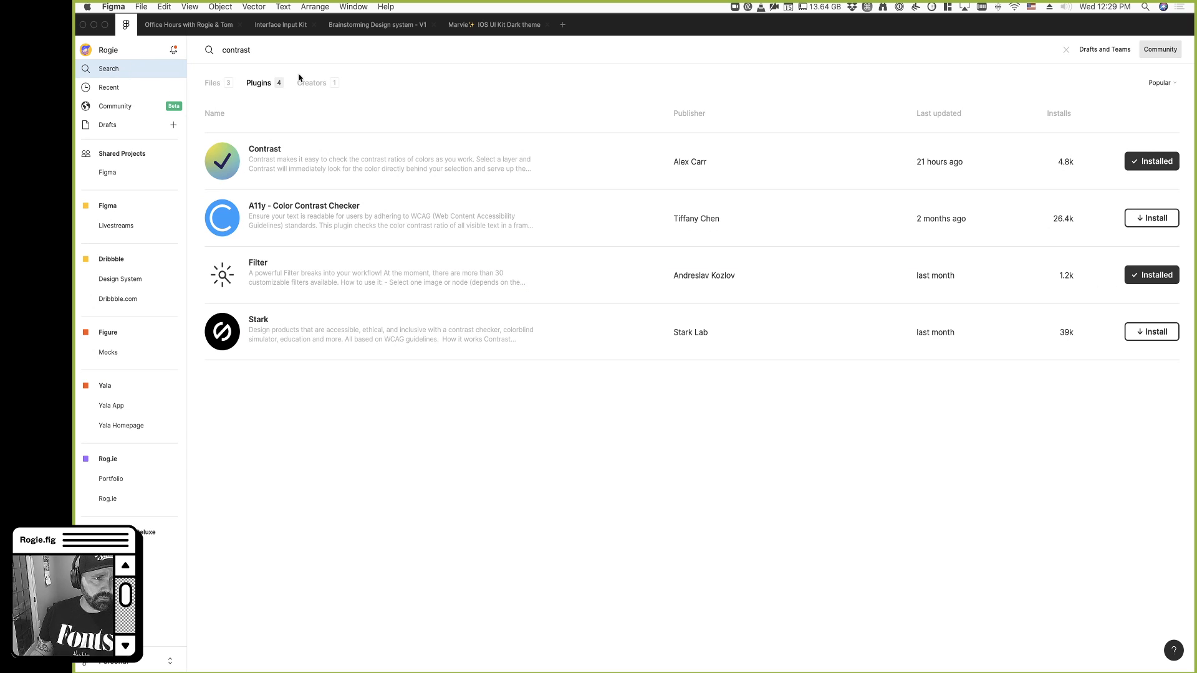
{"action": "double_click", "coordinate": [258, 52]}
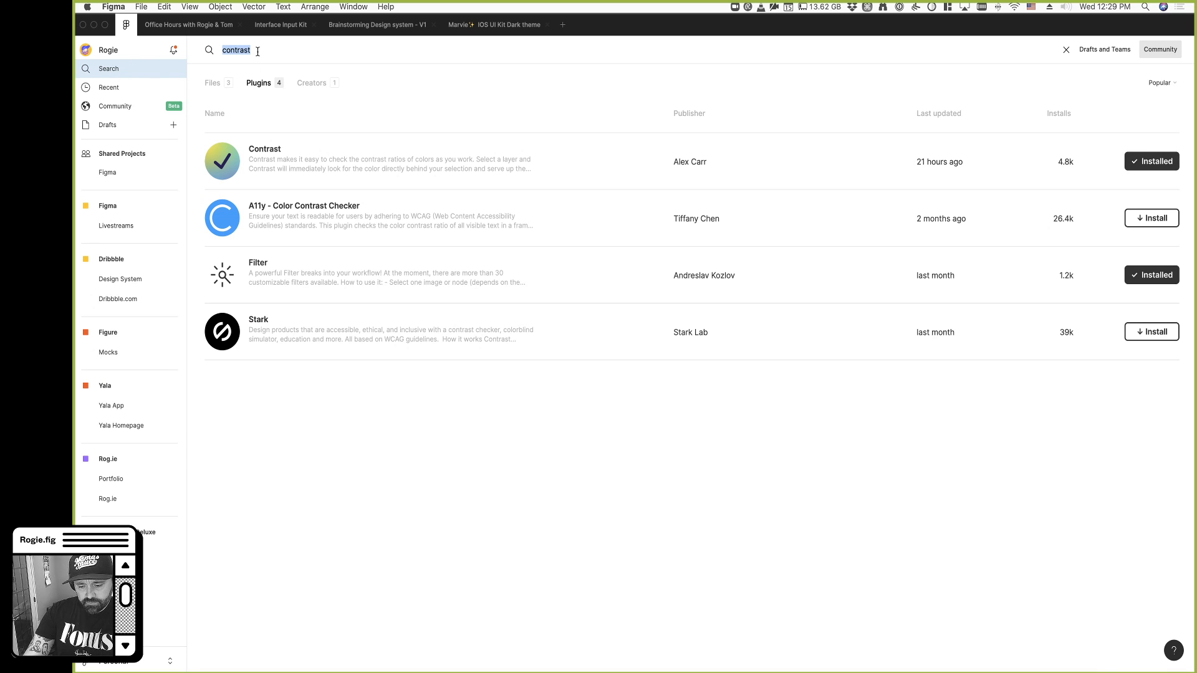
{"action": "type", "text": "simila"}
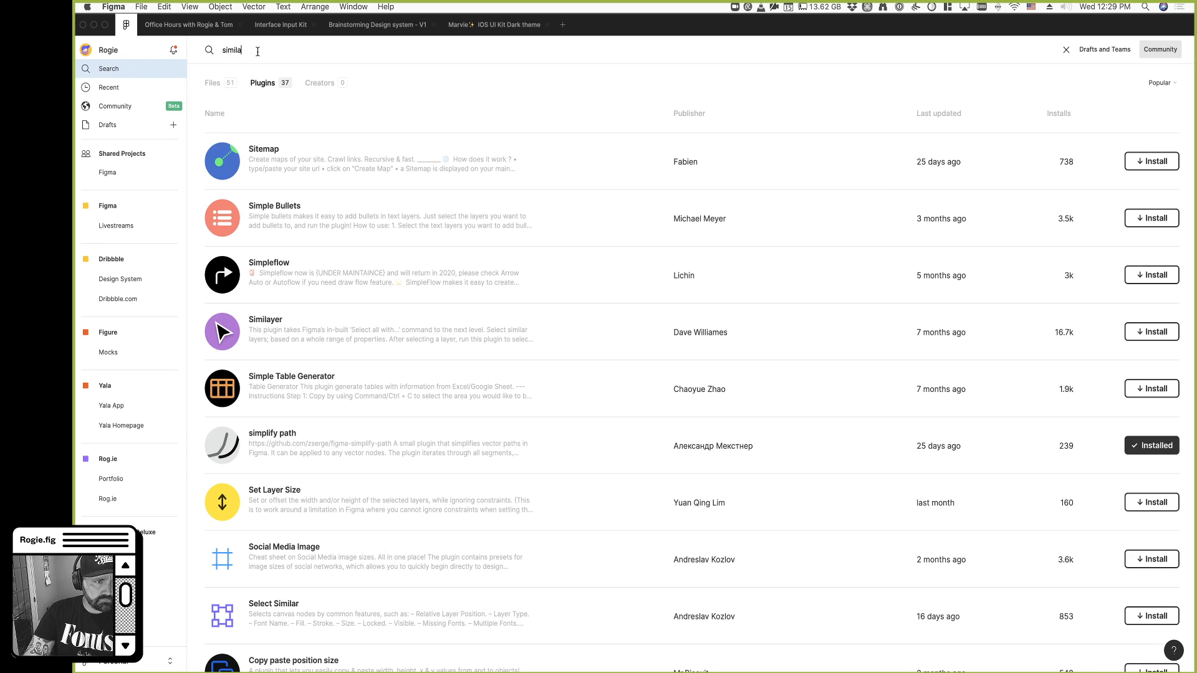
{"action": "left_click", "coordinate": [1155, 162]}
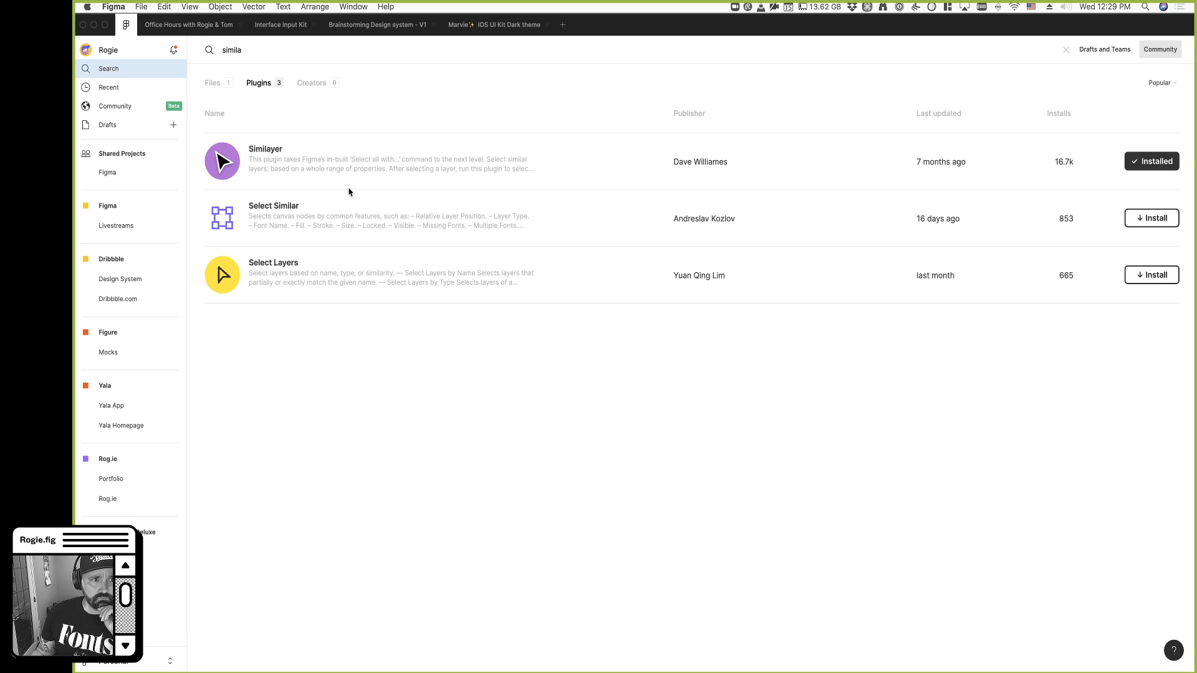
Open the Similayer plugin page, copy its link, and paste the link outside Figma to share it
{"action": "left_click", "coordinate": [345, 168]}
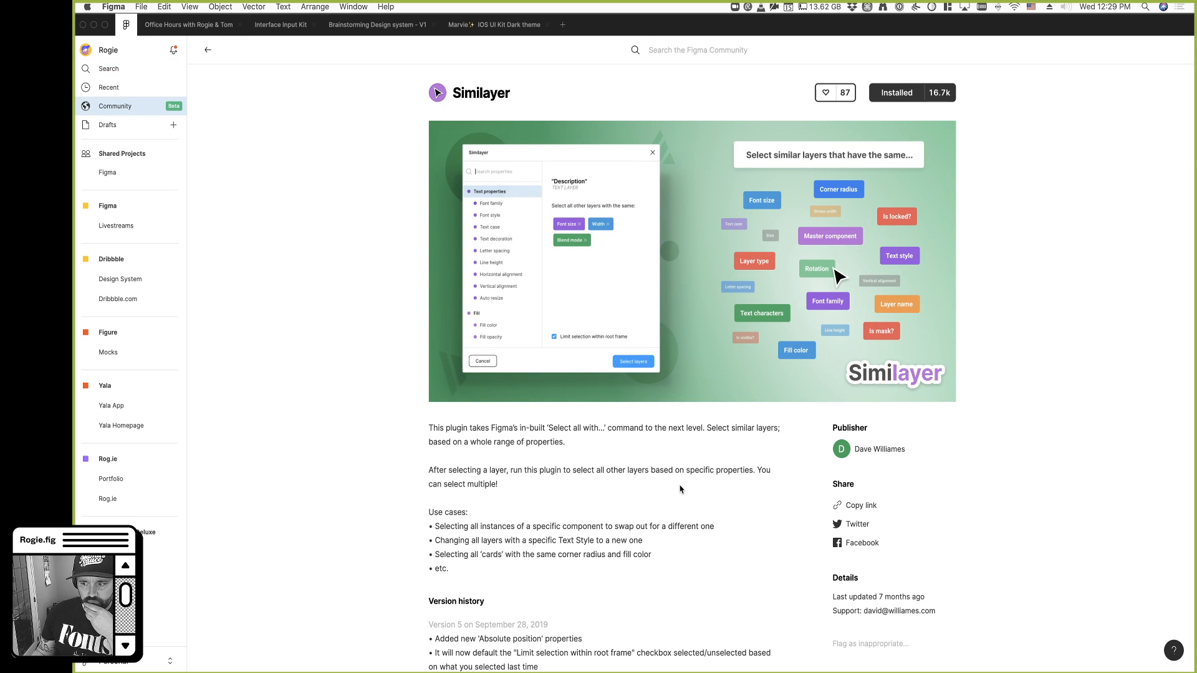
{"action": "left_click", "coordinate": [208, 52]}
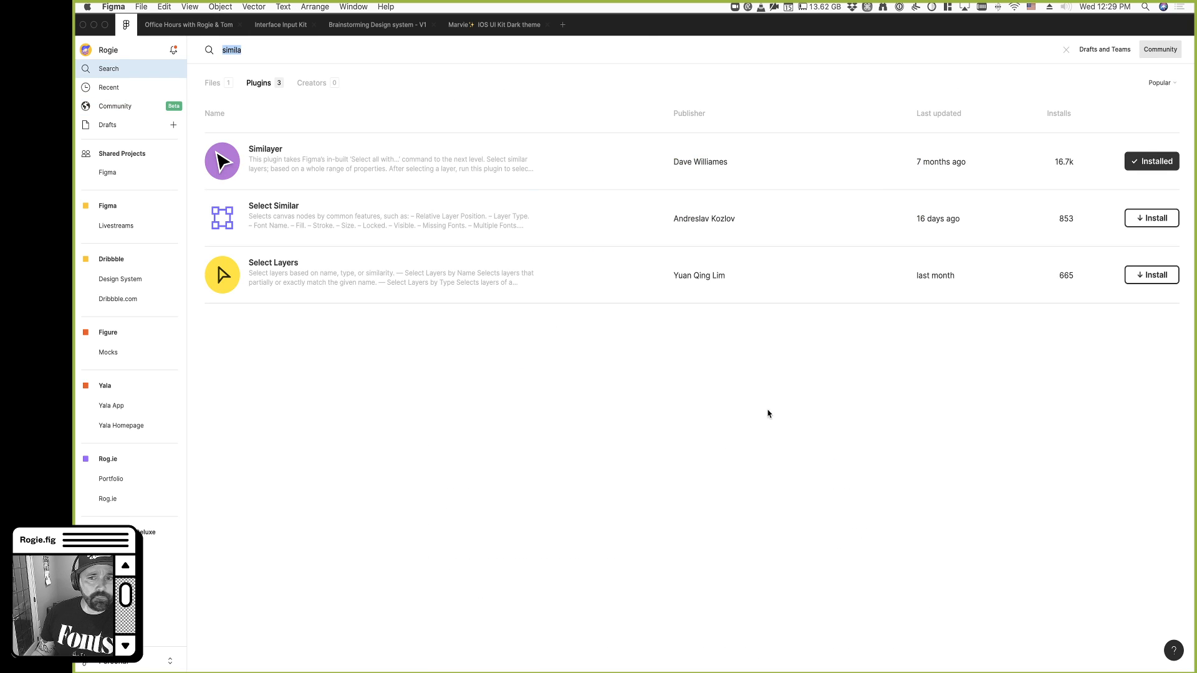
{"action": "left_click", "coordinate": [289, 166]}
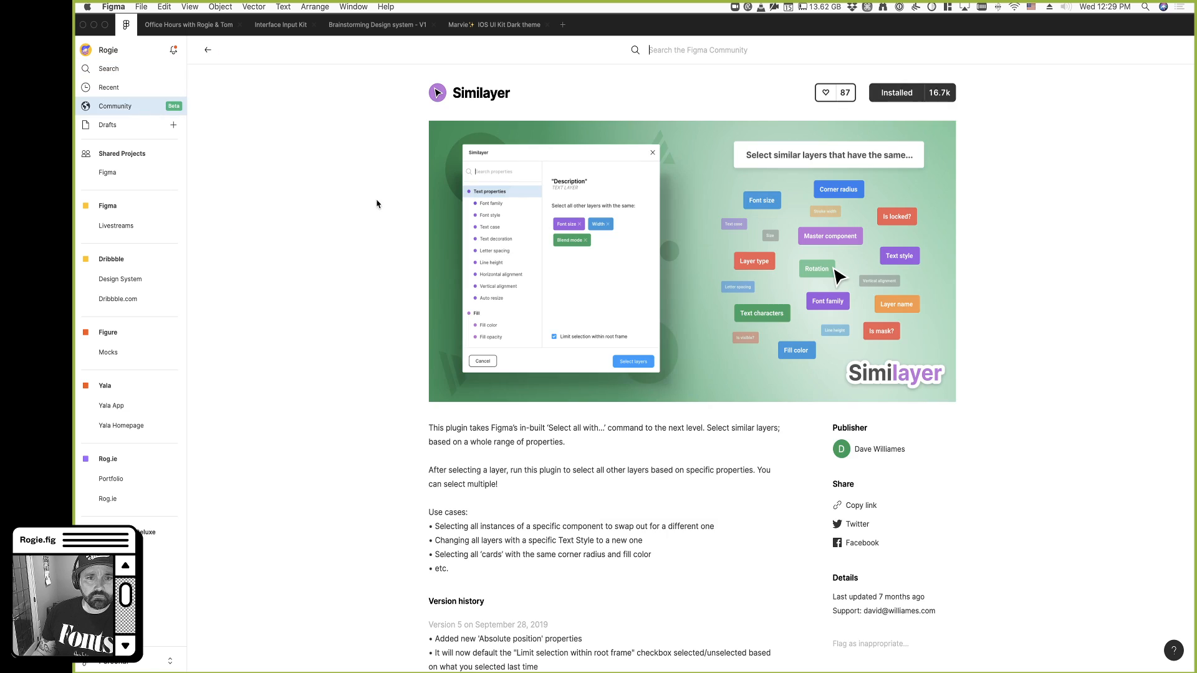
{"action": "left_click", "coordinate": [861, 505]}
{"action": "key", "text": "shift+s"}
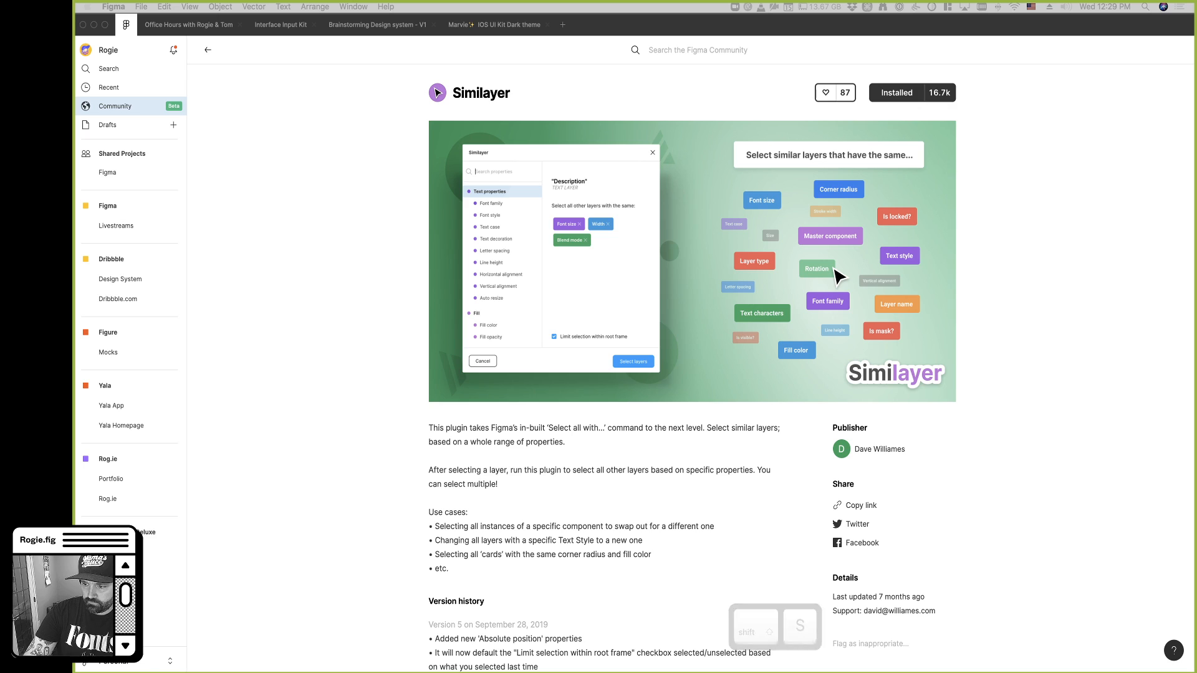
{"action": "key", "text": "super+v"}
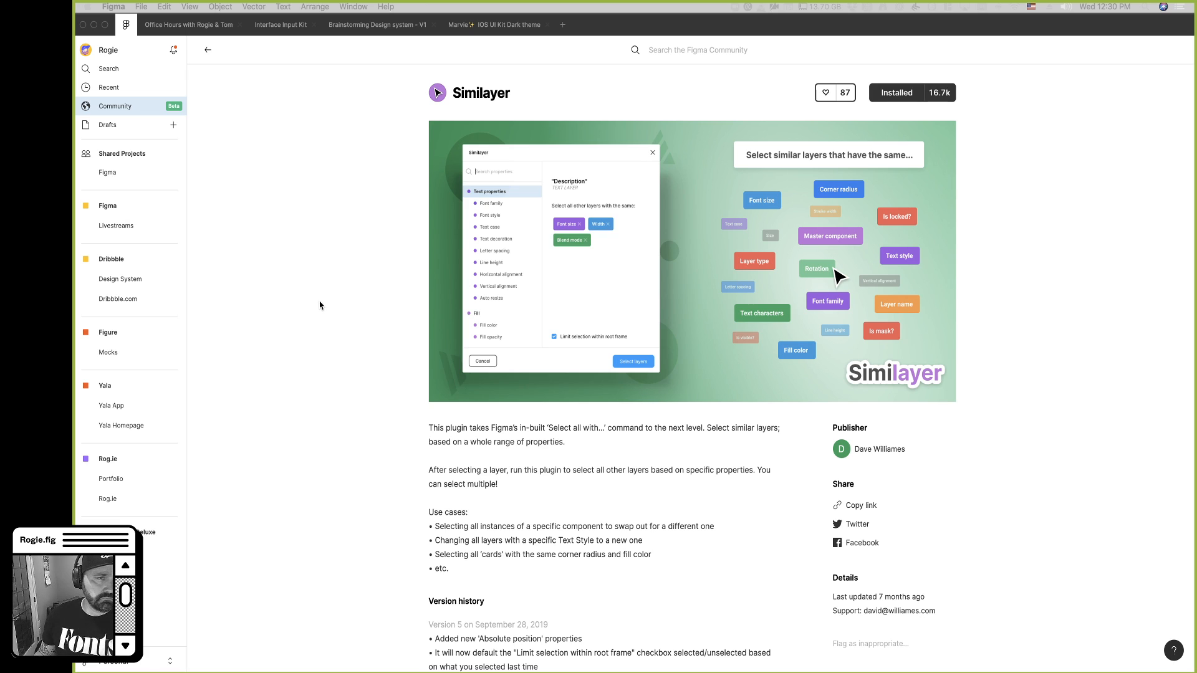
Return to the Office Hours design file, clear the selection, and run Similayer with its window moved away from the Analytics frames
{"action": "left_click", "coordinate": [200, 27]}
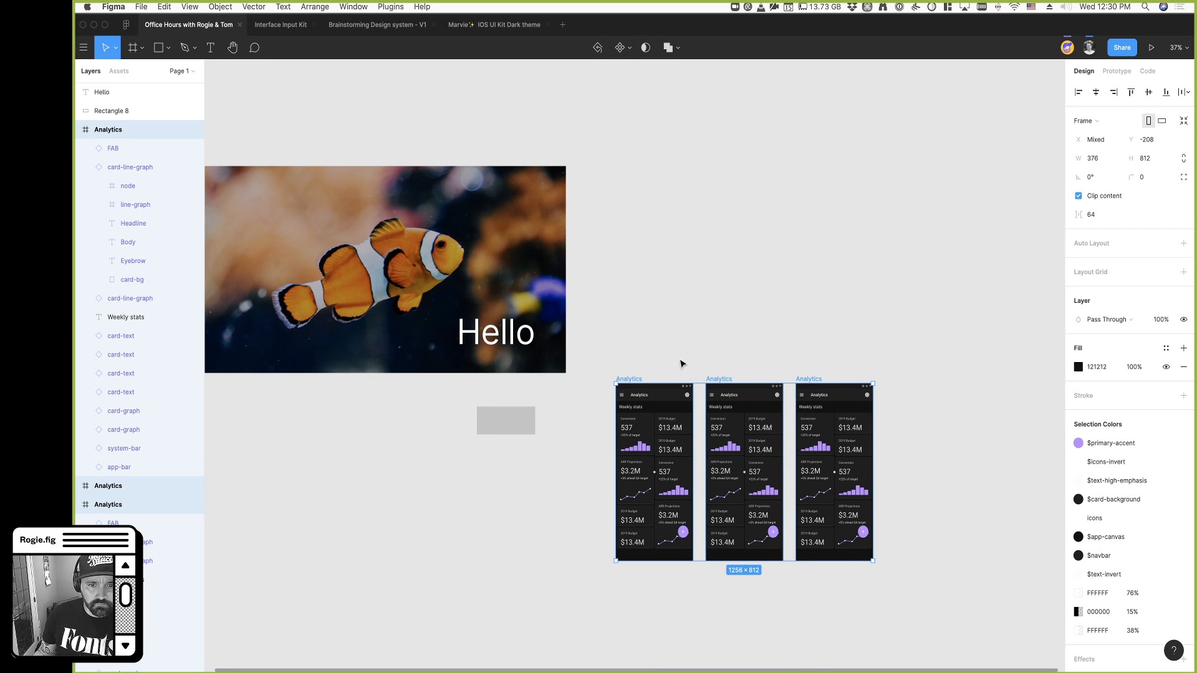
{"action": "left_click", "coordinate": [681, 364]}
{"action": "scroll", "coordinate": [680, 363], "scroll_direction": "down", "scroll_amount": 3}
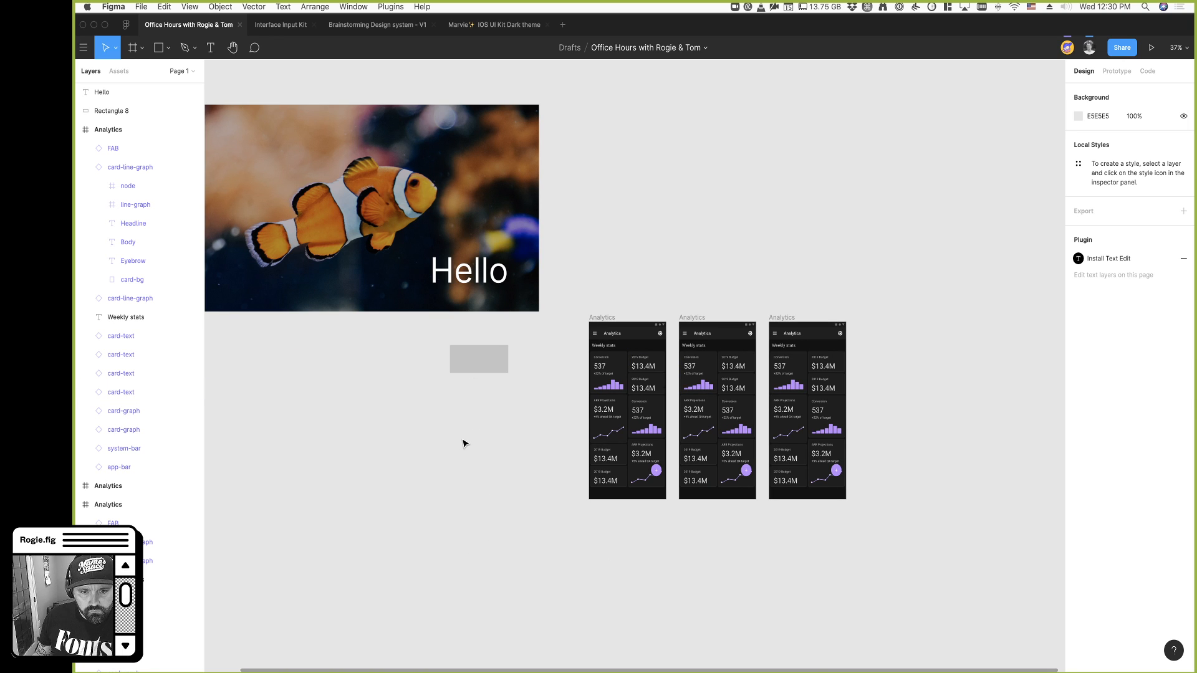
{"action": "left_click", "coordinate": [602, 319]}
{"action": "left_click", "coordinate": [628, 289]}
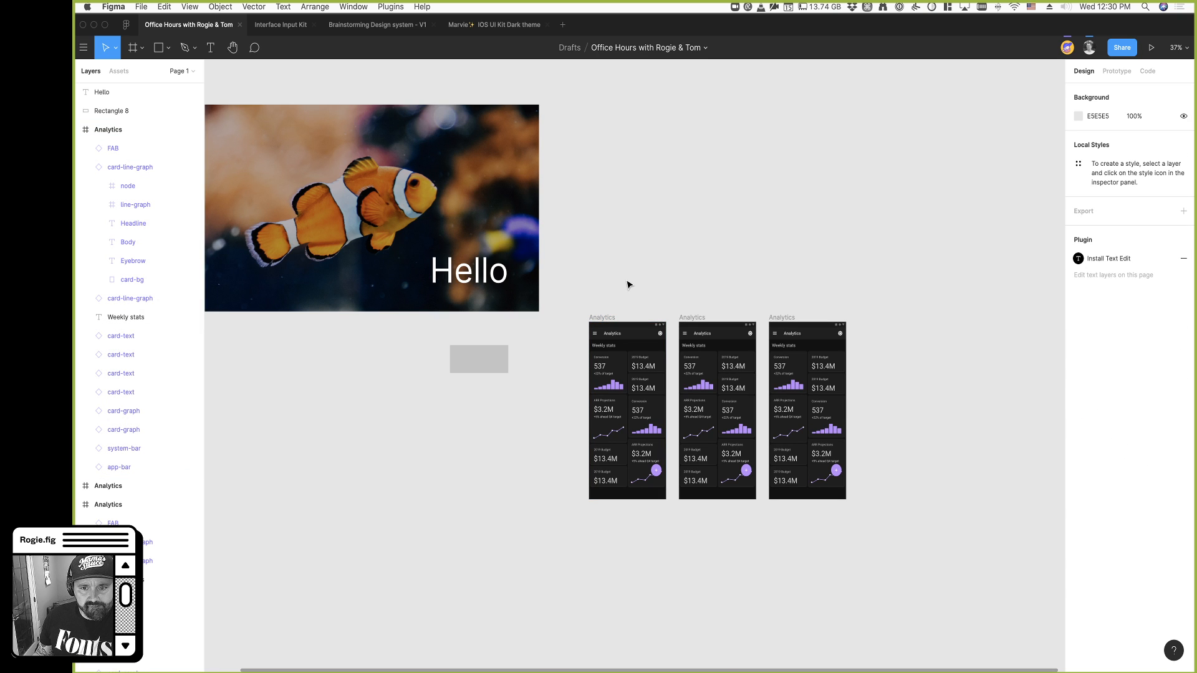
{"action": "scroll", "coordinate": [629, 285], "scroll_direction": "right", "scroll_amount": 3}
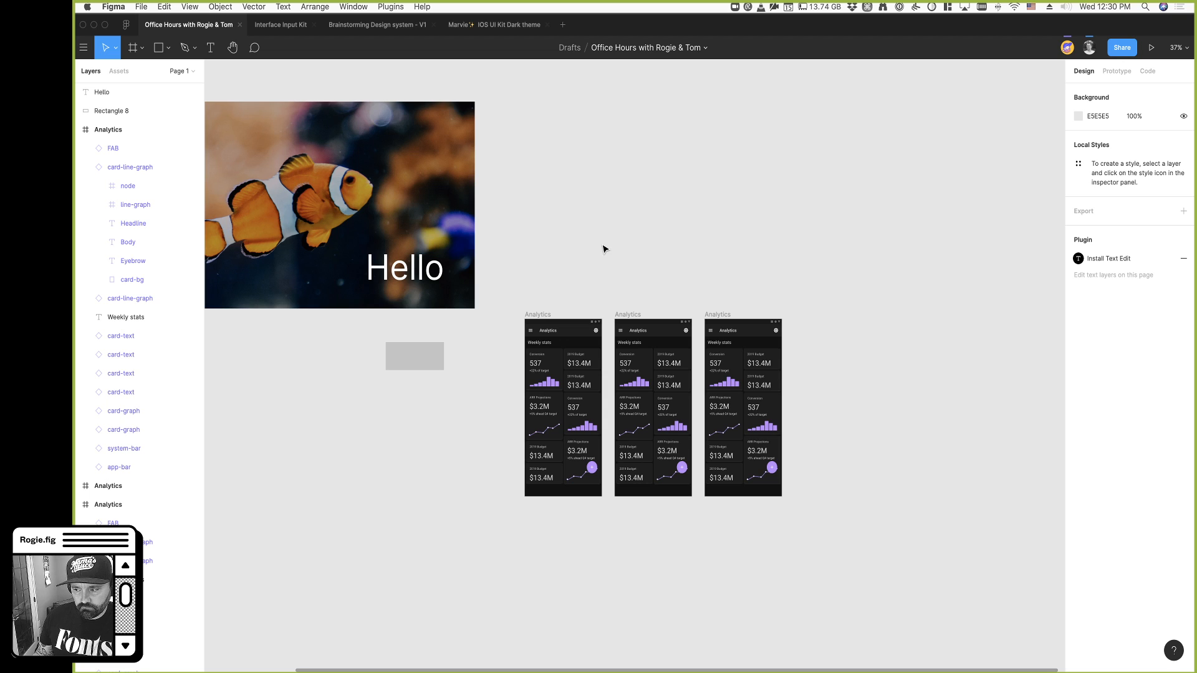
{"action": "right_click", "coordinate": [604, 249]}
{"action": "mouse_move", "coordinate": [688, 294]}
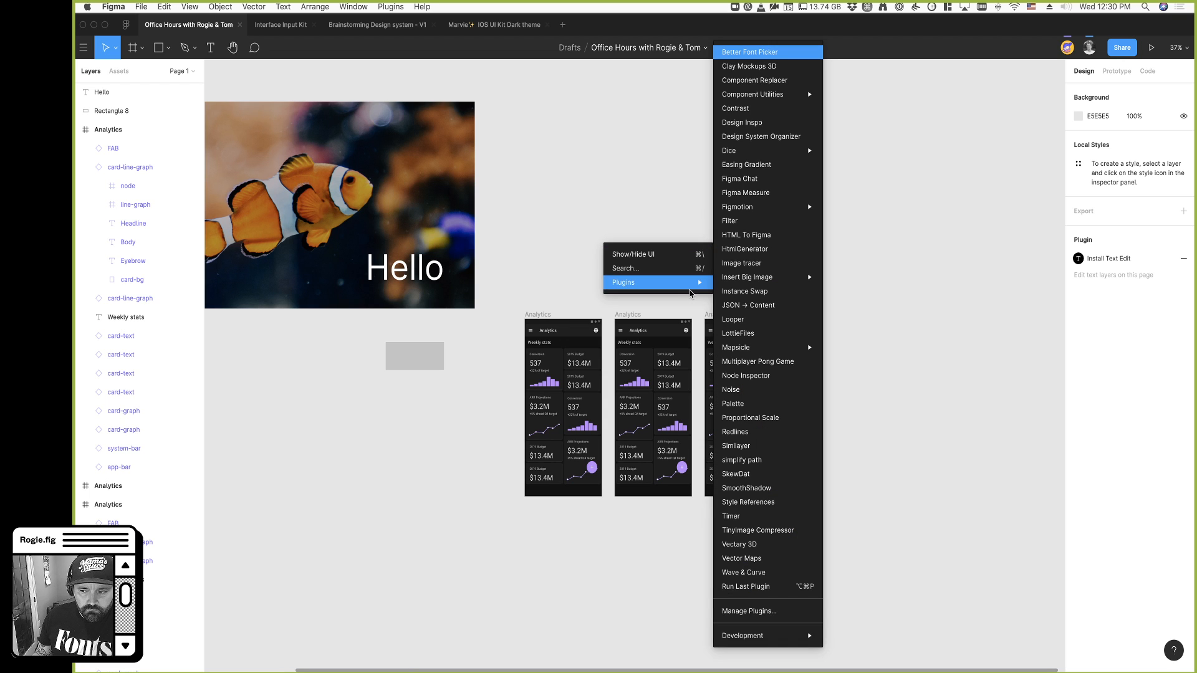
{"action": "left_click", "coordinate": [745, 448]}
{"action": "left_click_drag", "start_coordinate": [622, 219], "coordinate": [387, 255]}
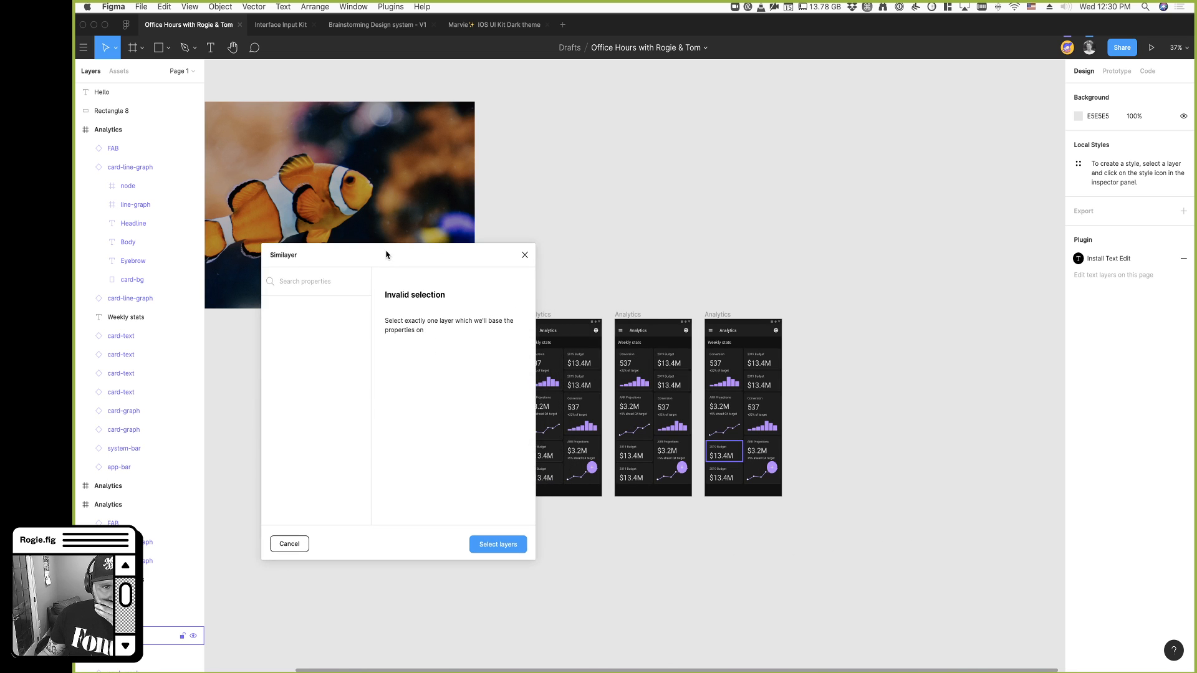
Base Similayer on the rightmost Analytics frame and choose Fill color as the matching property
{"action": "left_click", "coordinate": [718, 315]}
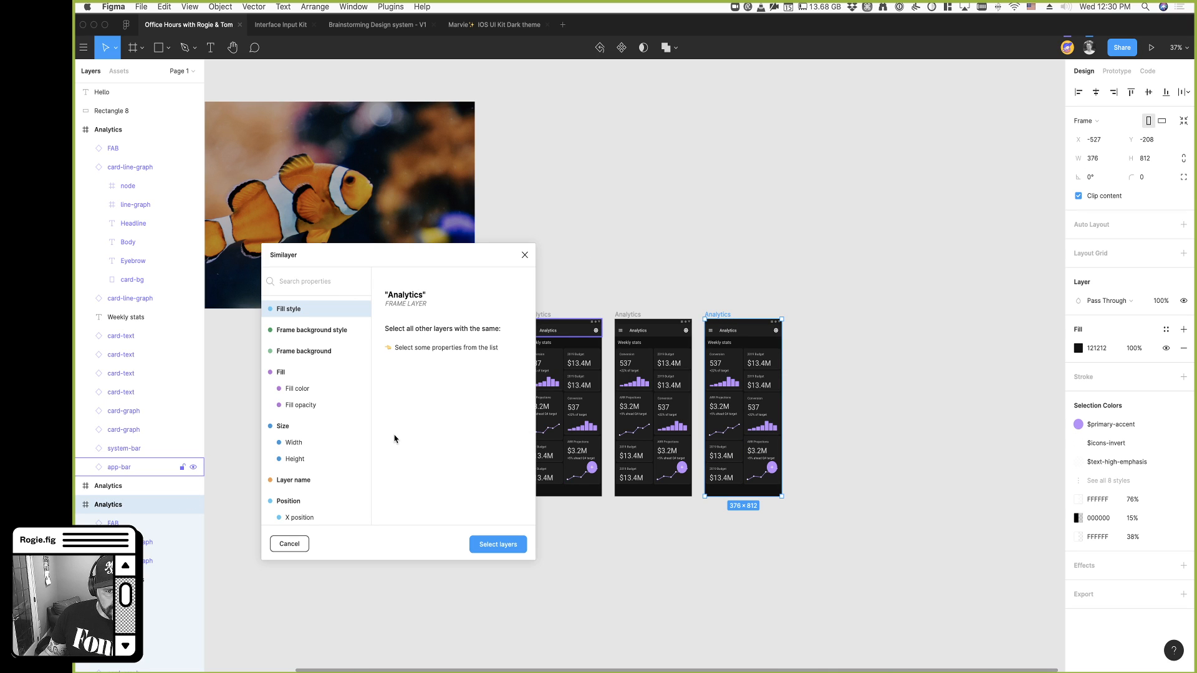
{"action": "scroll", "coordinate": [312, 471], "scroll_direction": "down", "scroll_amount": 2}
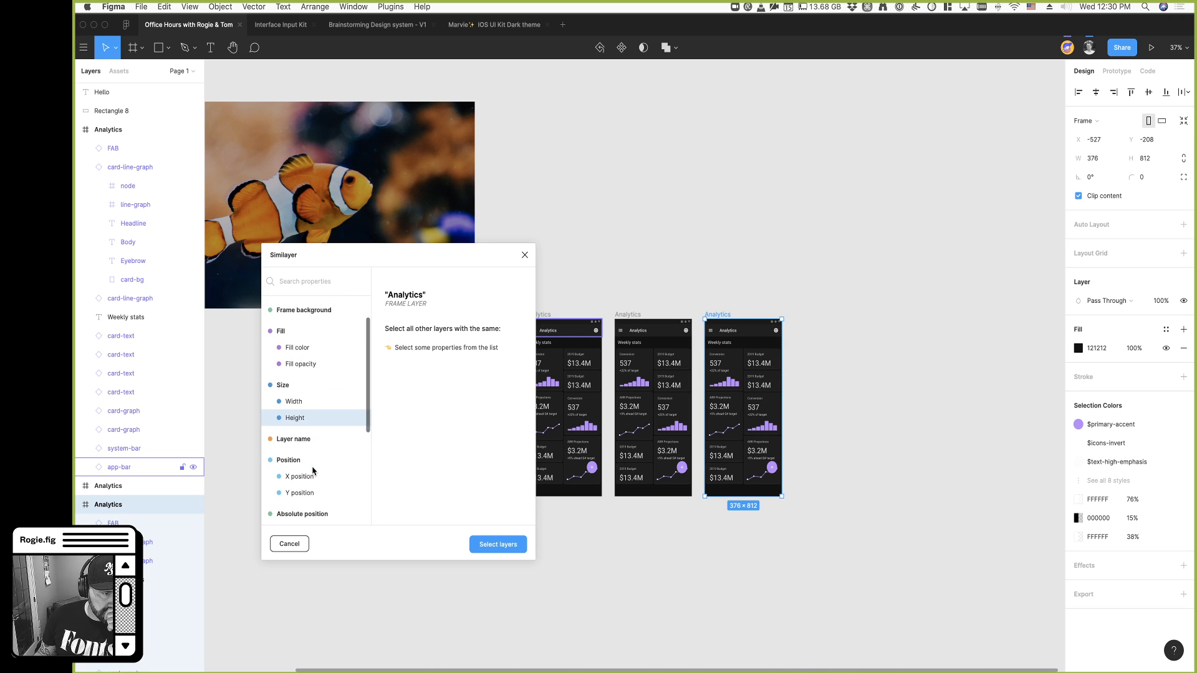
{"action": "scroll", "coordinate": [313, 471], "scroll_direction": "up", "scroll_amount": 2}
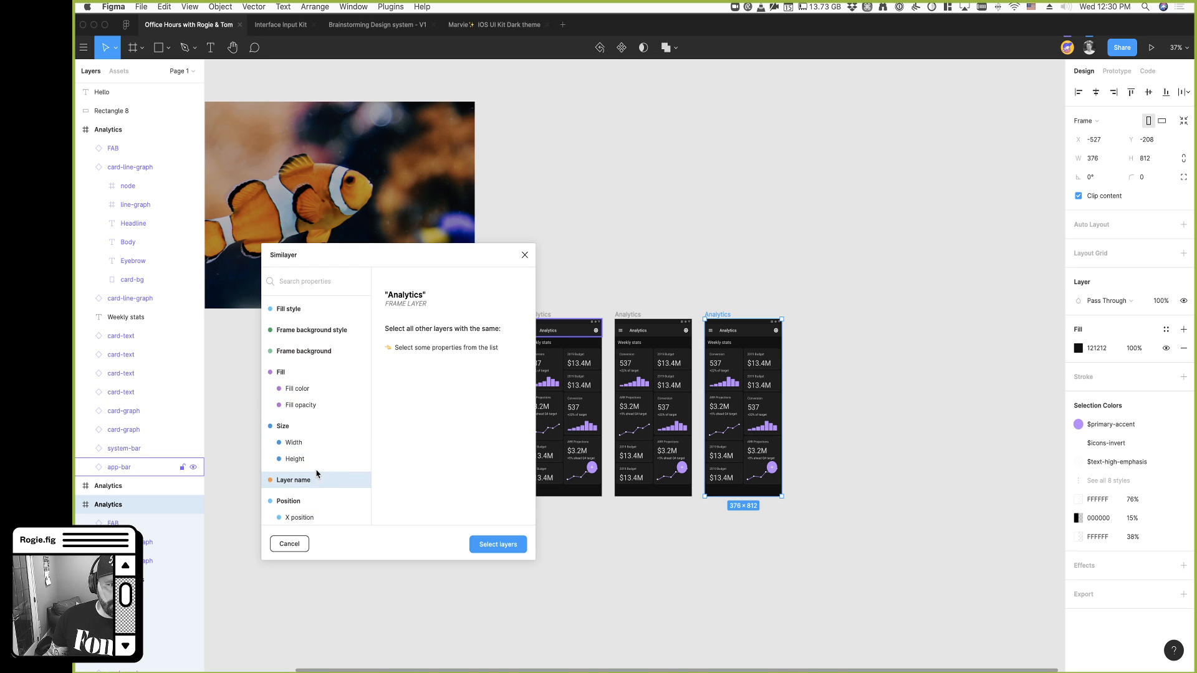
{"action": "left_click", "coordinate": [299, 389]}
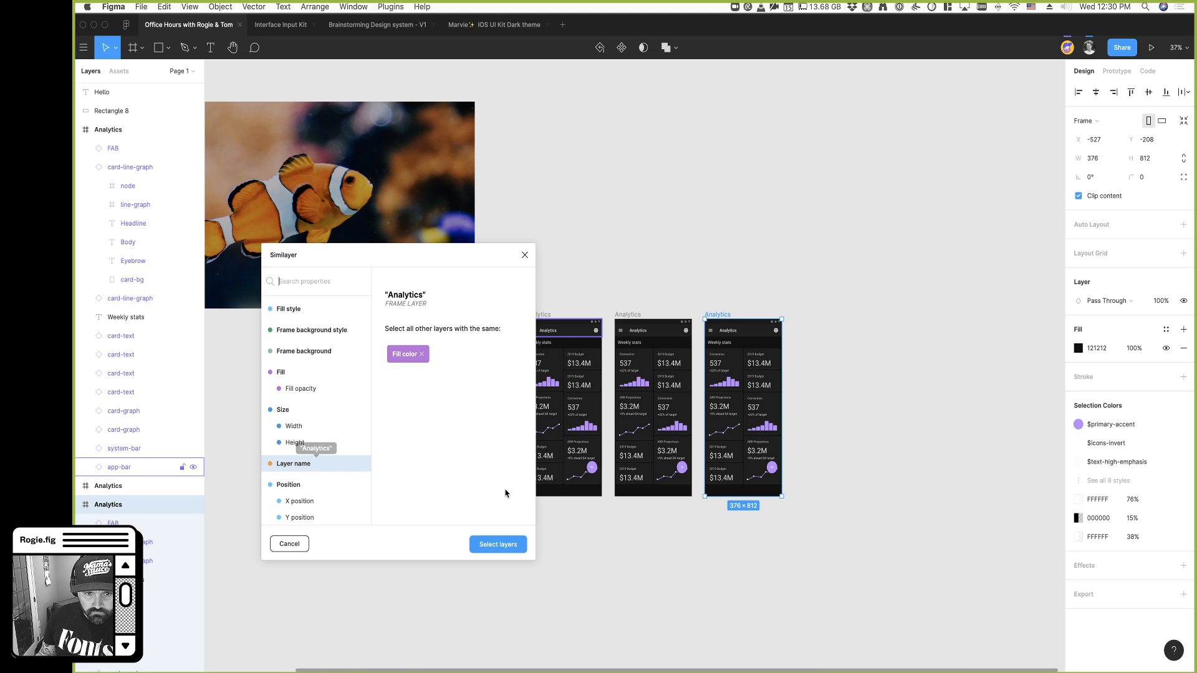
{"action": "scroll", "coordinate": [576, 505], "scroll_direction": "left", "scroll_amount": 3}
{"action": "scroll", "coordinate": [579, 506], "scroll_direction": "up", "scroll_amount": 5}
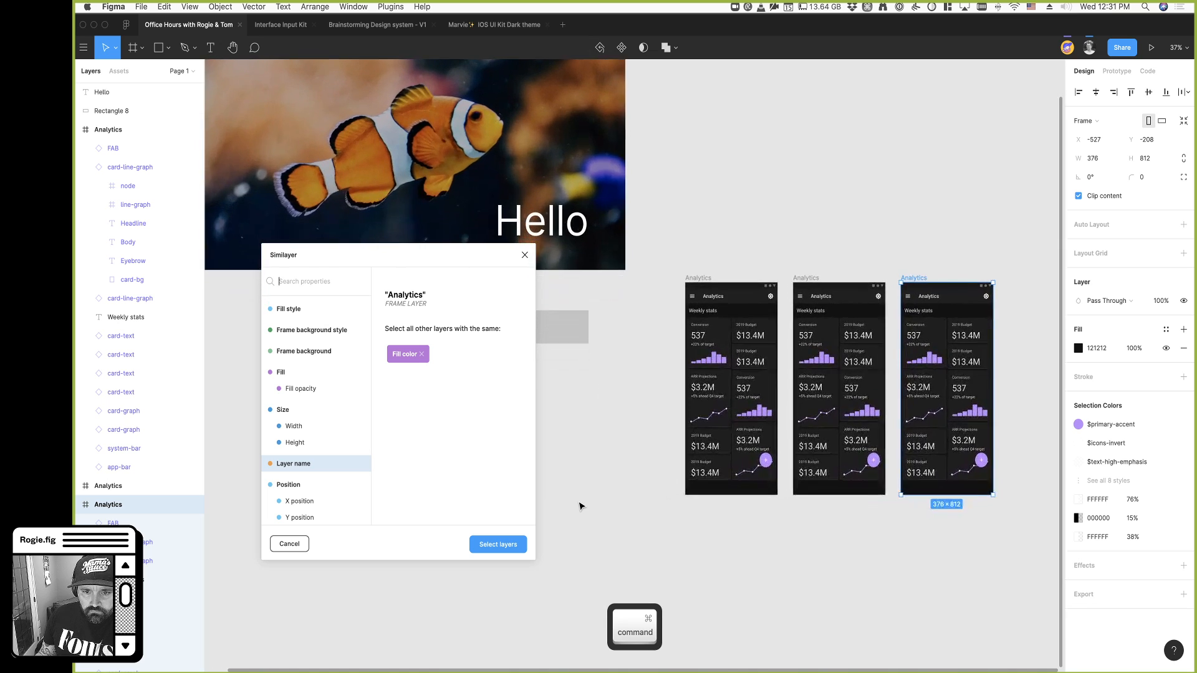
{"action": "scroll", "coordinate": [576, 505], "scroll_direction": "right", "scroll_amount": 1}
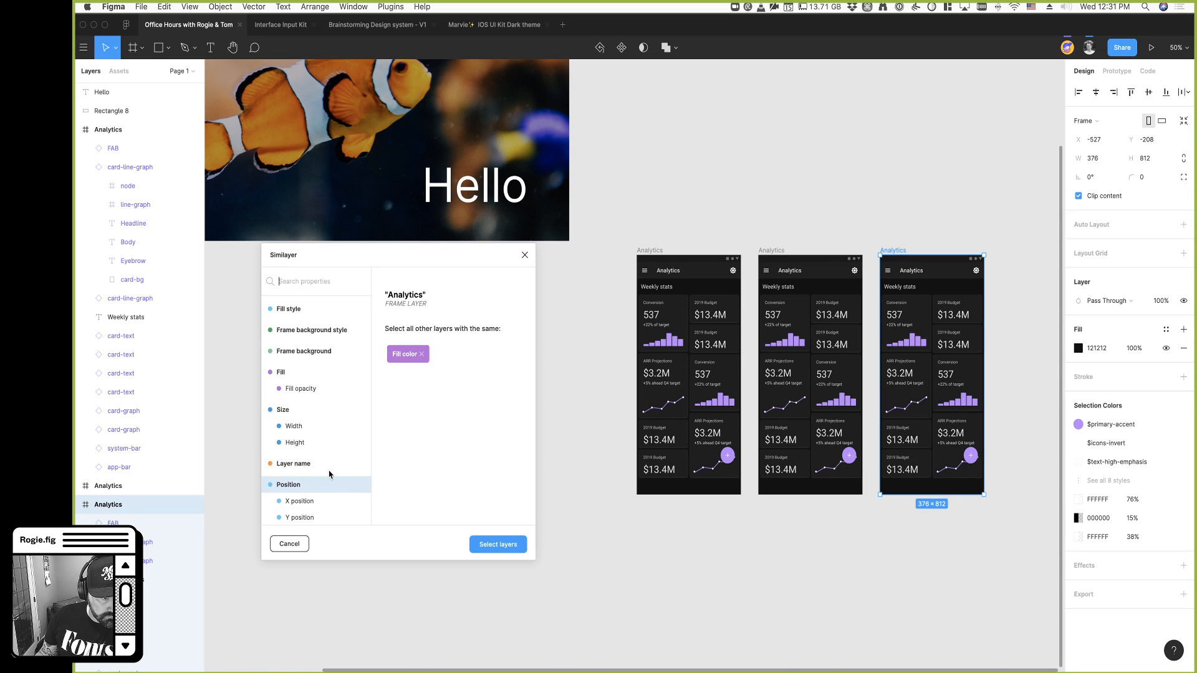
{"action": "scroll", "coordinate": [305, 436], "scroll_direction": "down", "scroll_amount": 2}
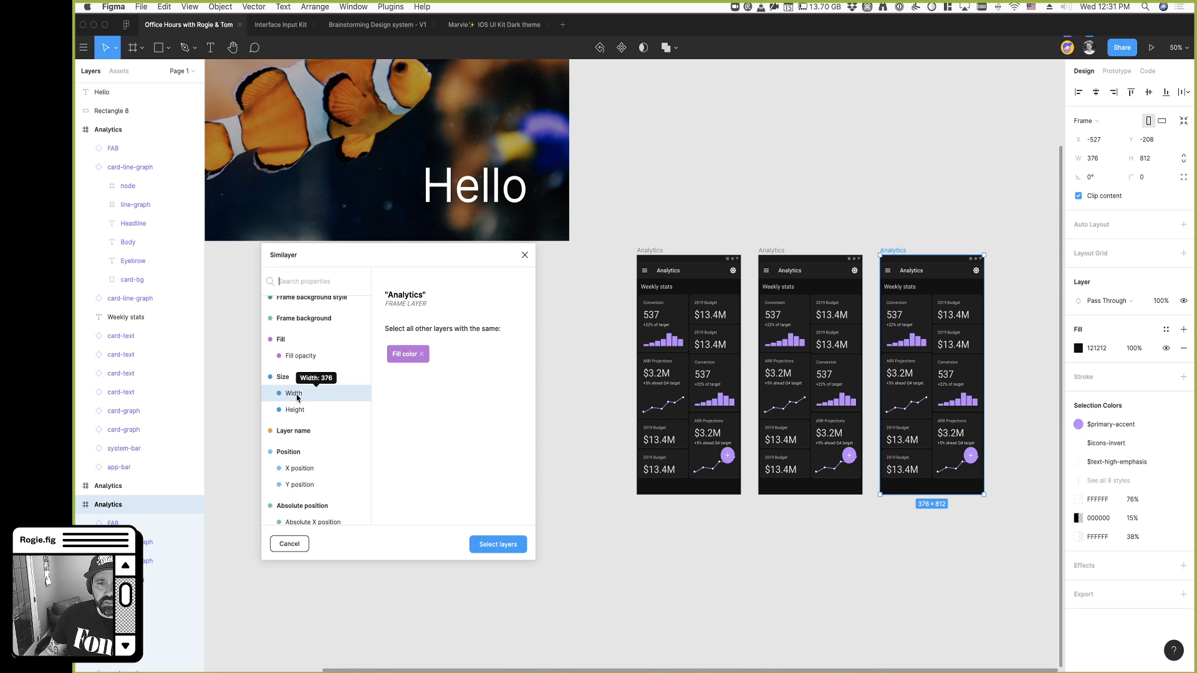
Base Similayer on a bar rectangle in the leftmost frame's Conversion chart and choose Width as the matching property
{"action": "left_click", "coordinate": [549, 400]}
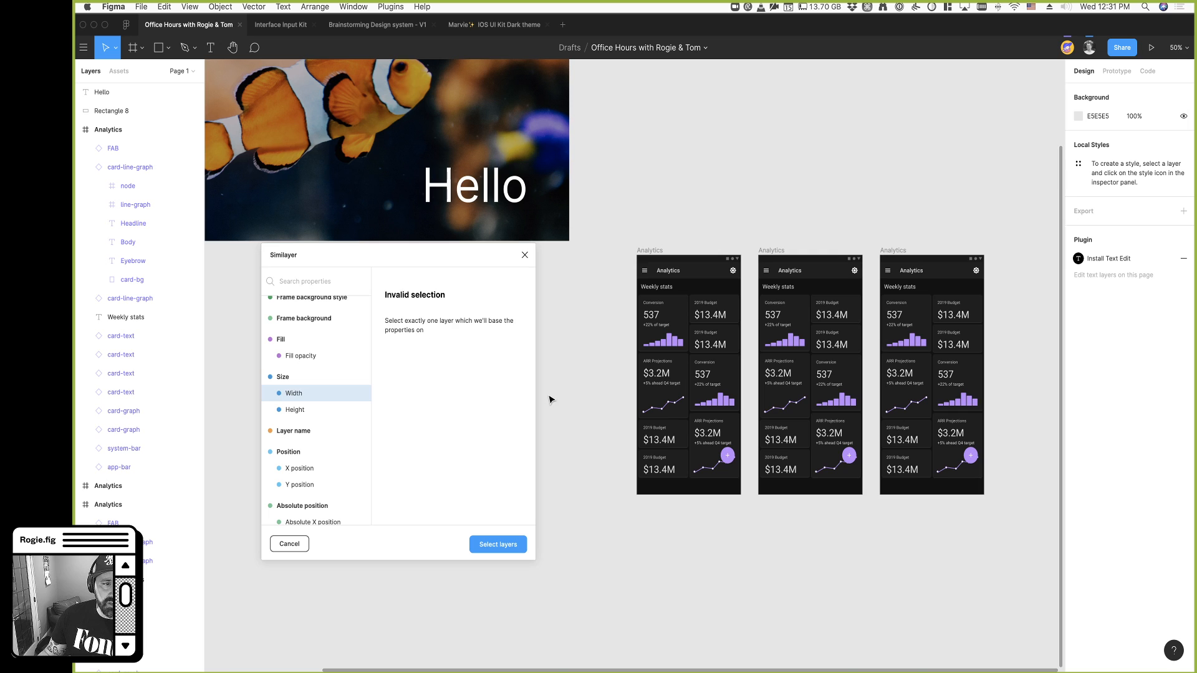
{"action": "left_click", "coordinate": [671, 347], "text": "super"}
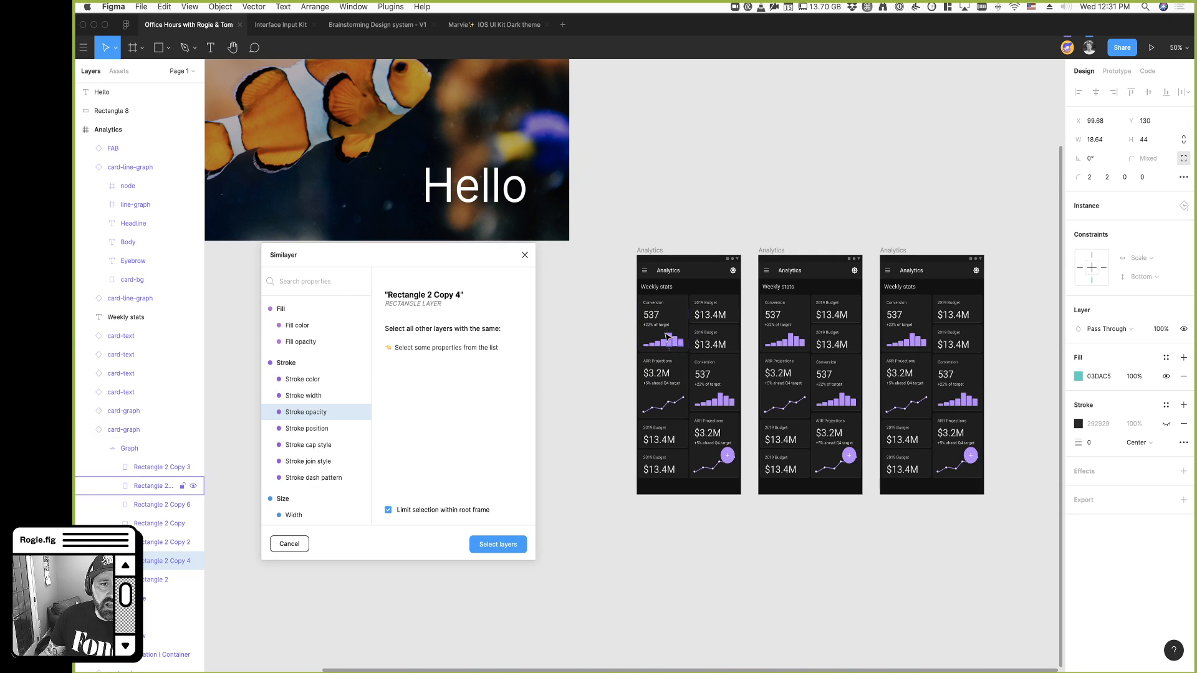
{"action": "scroll", "coordinate": [669, 345], "scroll_direction": "up", "scroll_amount": 3, "text": "super"}
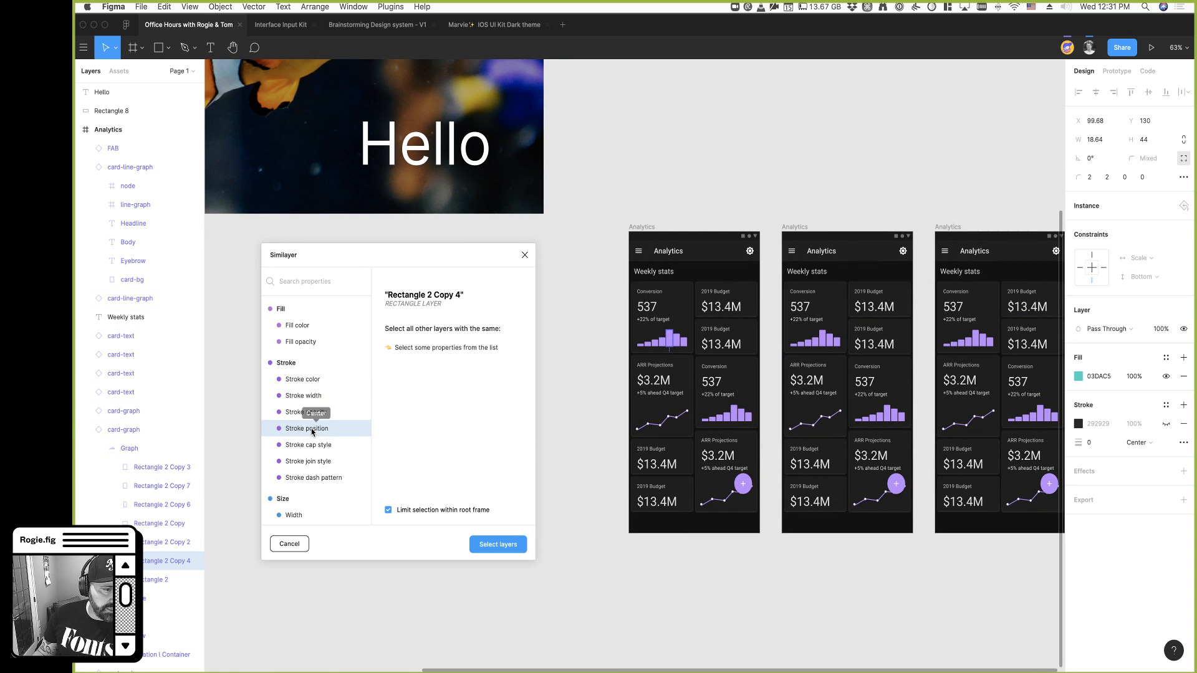
{"action": "left_click", "coordinate": [295, 515]}
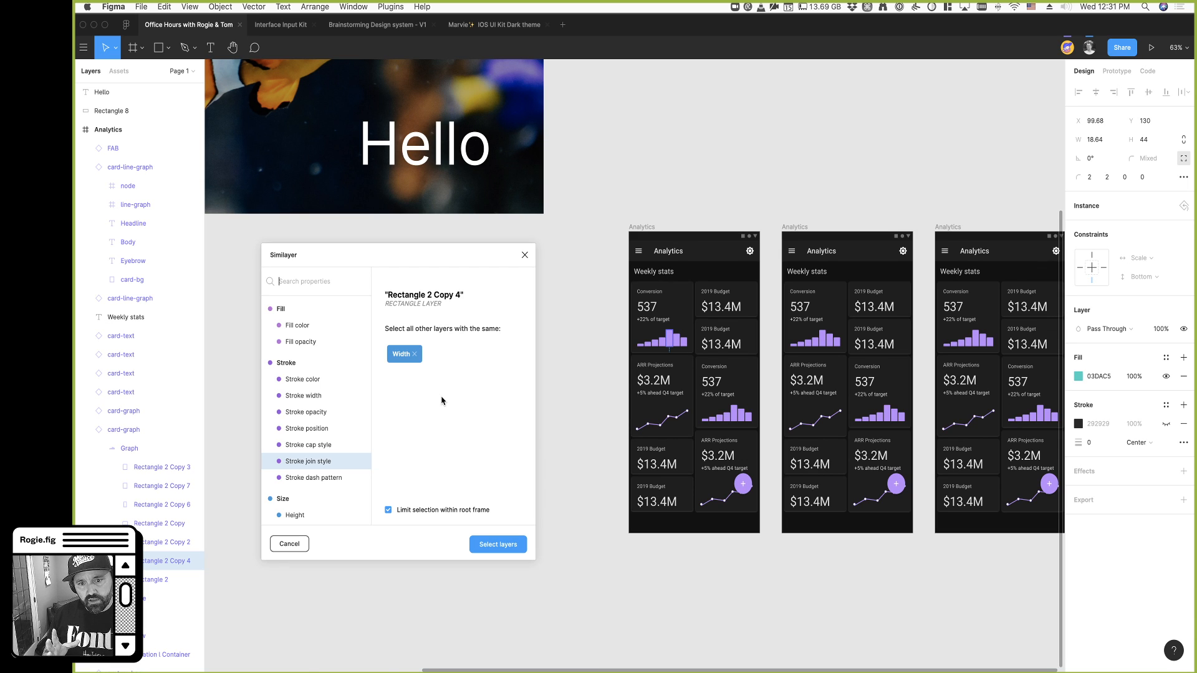
Draw a star about 231 × 231 above the leftmost Analytics frame, remove its fill, and add a black inside stroke of width 4
{"action": "left_click", "coordinate": [155, 52]}
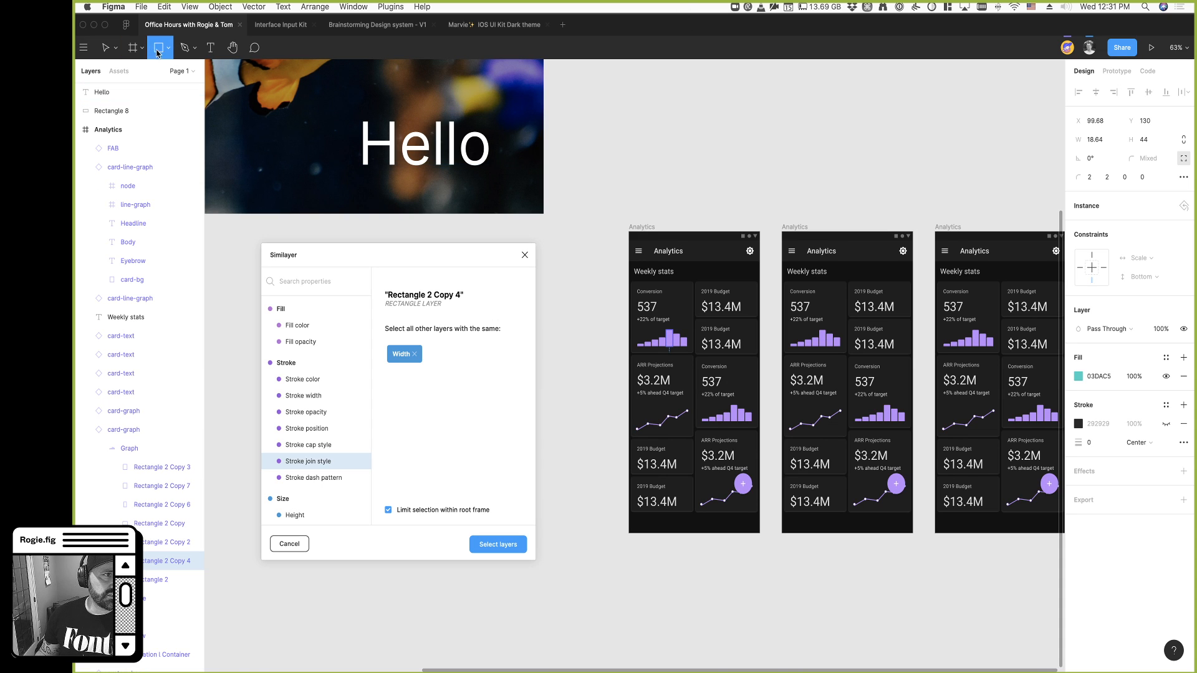
{"action": "left_click", "coordinate": [168, 50]}
{"action": "left_click", "coordinate": [138, 142]}
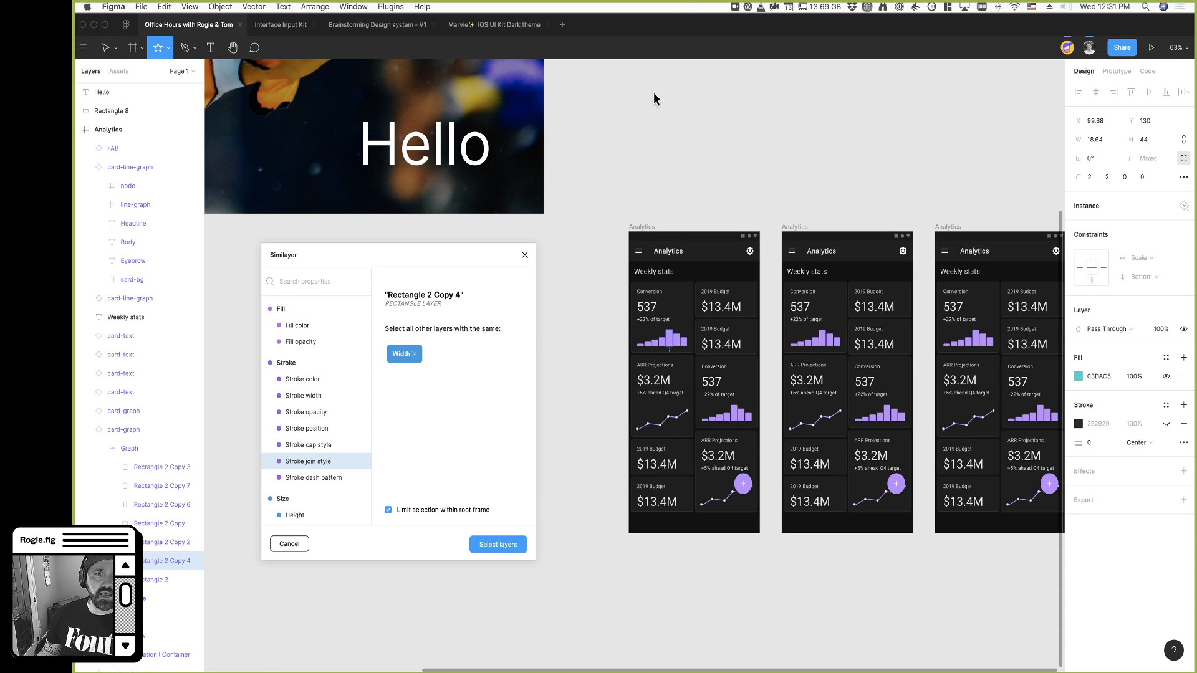
{"action": "left_click_drag", "start_coordinate": [643, 96], "coordinate": [723, 170]}
{"action": "left_click", "coordinate": [1182, 272]}
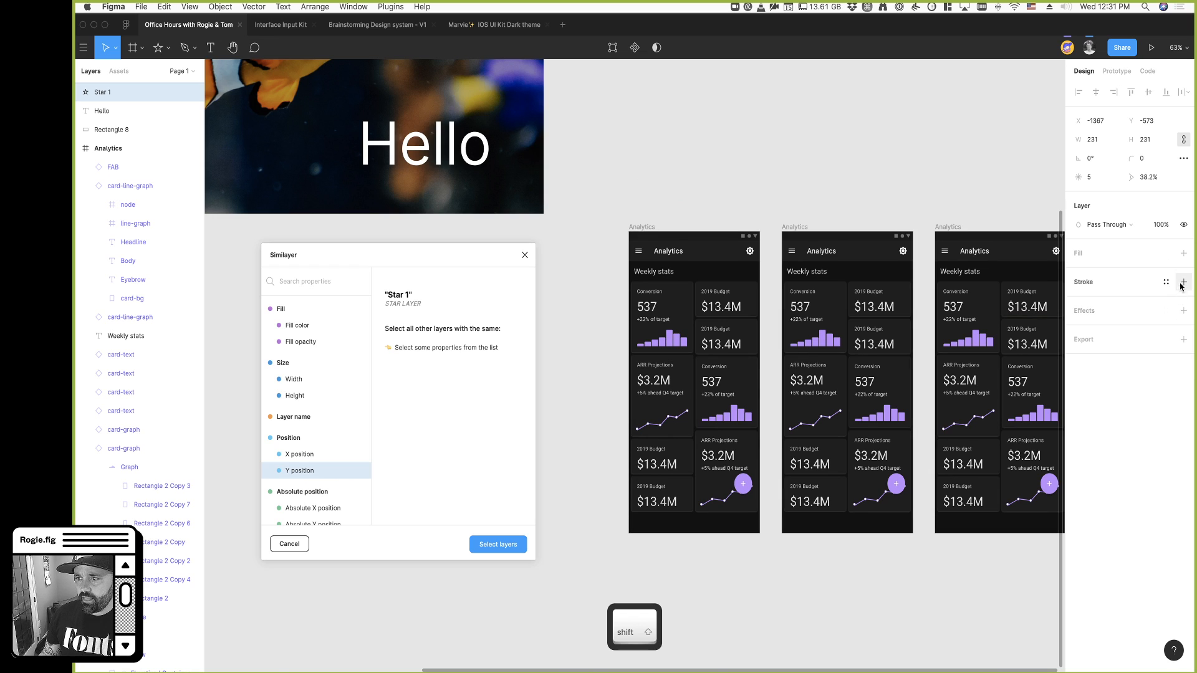
{"action": "left_click", "coordinate": [1183, 282]}
{"action": "left_click", "coordinate": [1105, 321]}
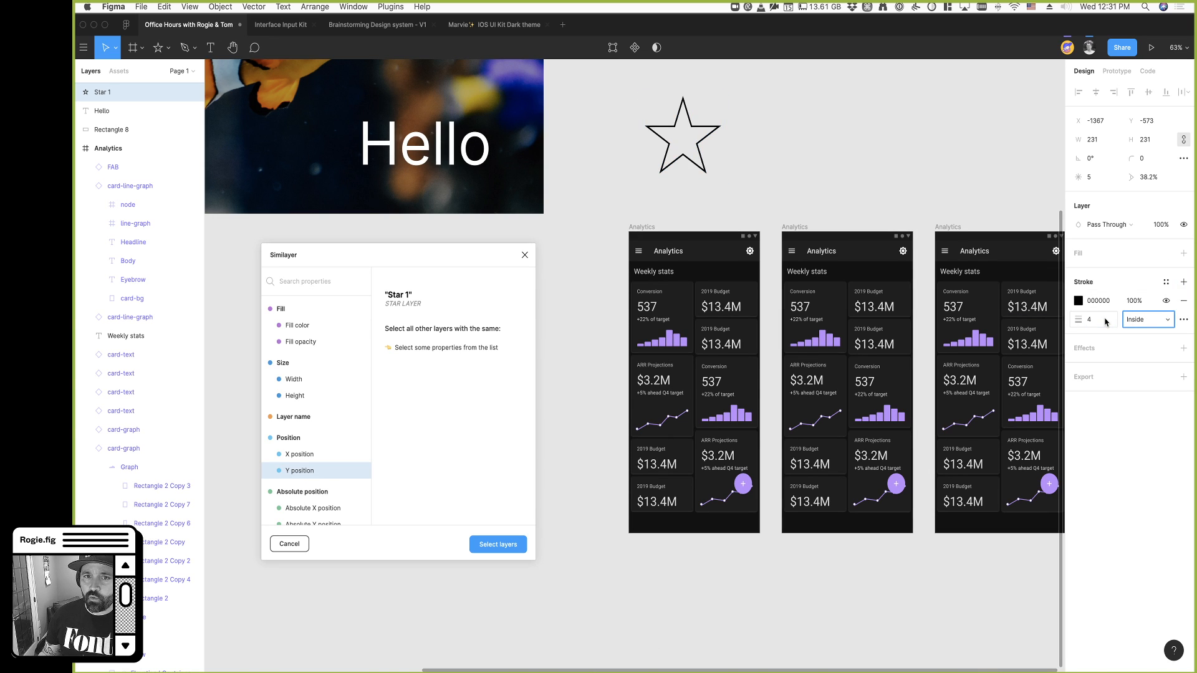
Duplicate the star twice to form a horizontal row of three above the Analytics frames
{"action": "left_click", "coordinate": [757, 175]}
{"action": "left_click_drag", "start_coordinate": [701, 167], "coordinate": [1010, 167]}
{"action": "scroll", "coordinate": [991, 199], "scroll_direction": "right", "scroll_amount": 5}
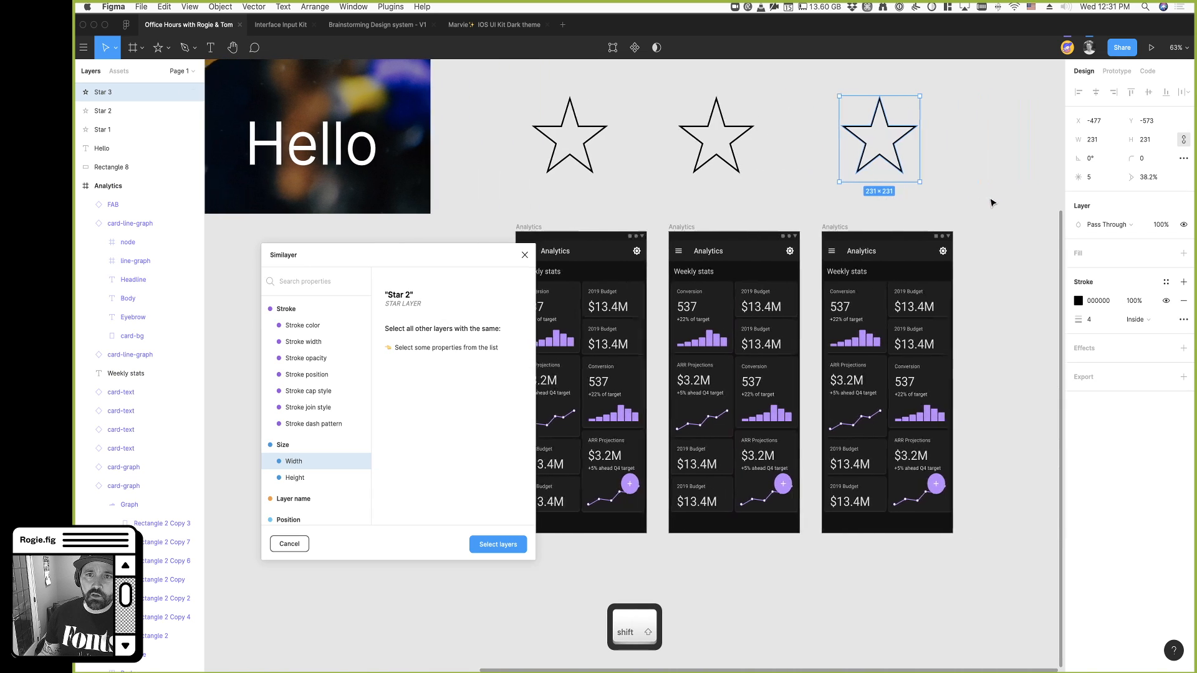
Scale the three stars down together to about 151 × 151 each with the Scale tool, and select the leftmost one
{"action": "left_click_drag", "start_coordinate": [499, 108], "coordinate": [945, 194]}
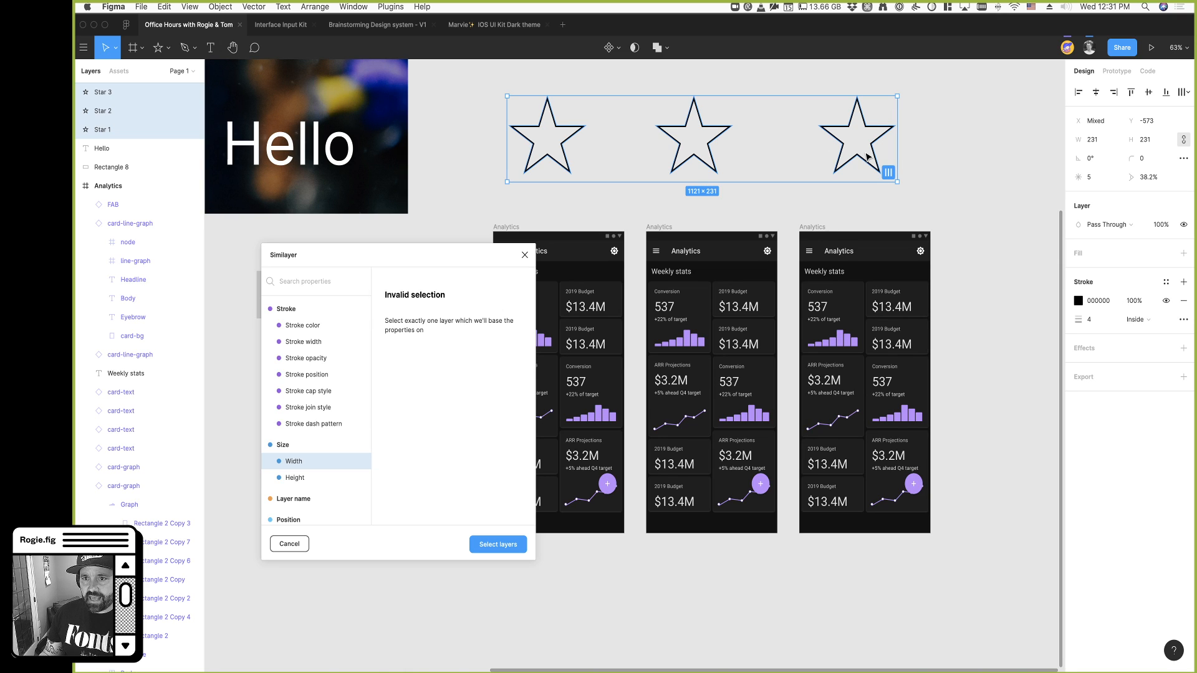
{"action": "key", "text": "k"}
{"action": "left_click", "coordinate": [116, 48]}
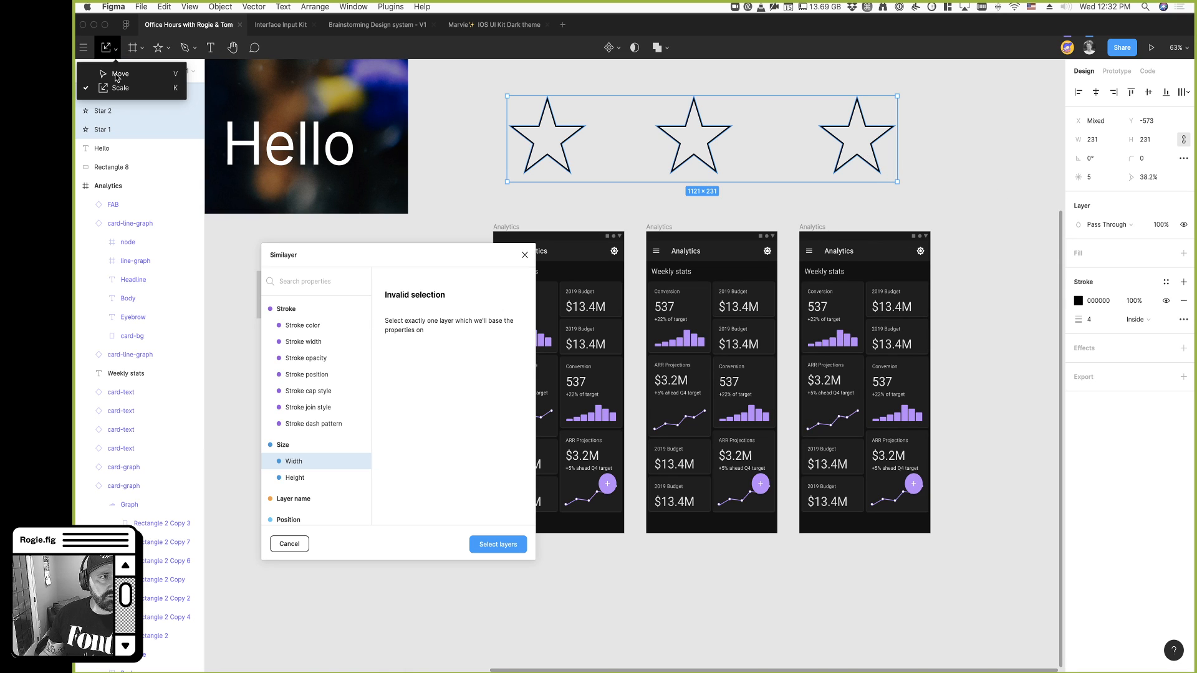
{"action": "left_click", "coordinate": [120, 87]}
{"action": "left_click_drag", "start_coordinate": [898, 98], "coordinate": [763, 127]}
{"action": "left_click", "coordinate": [550, 189]}
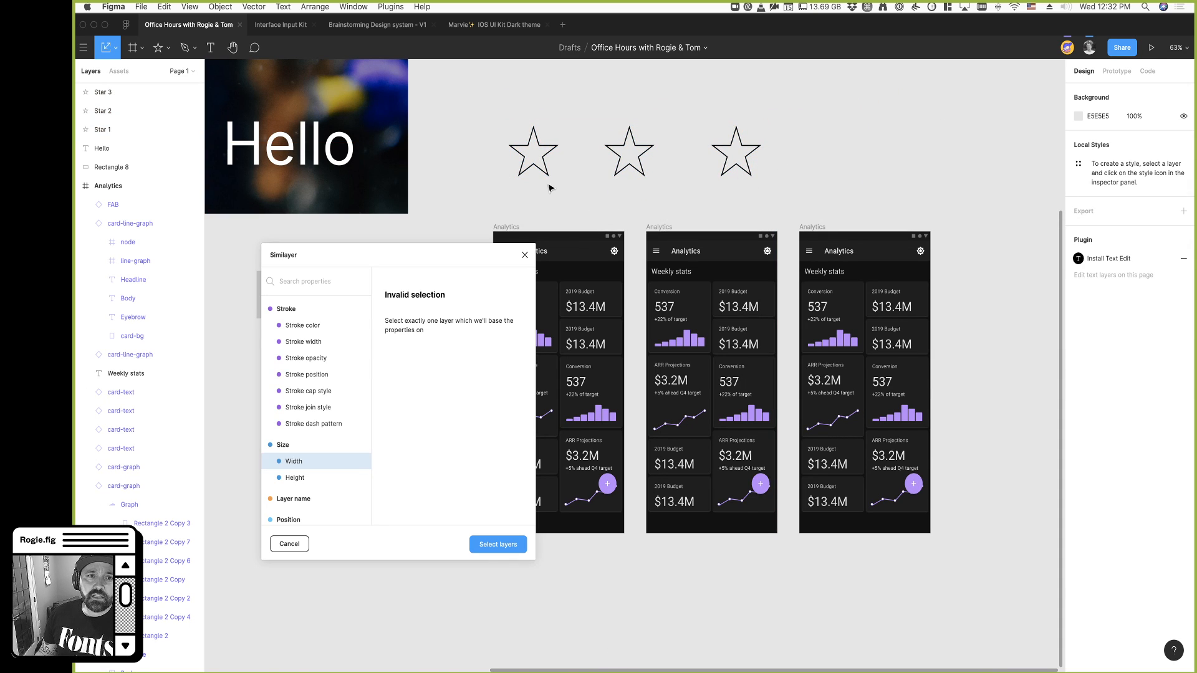
{"action": "left_click", "coordinate": [548, 176]}
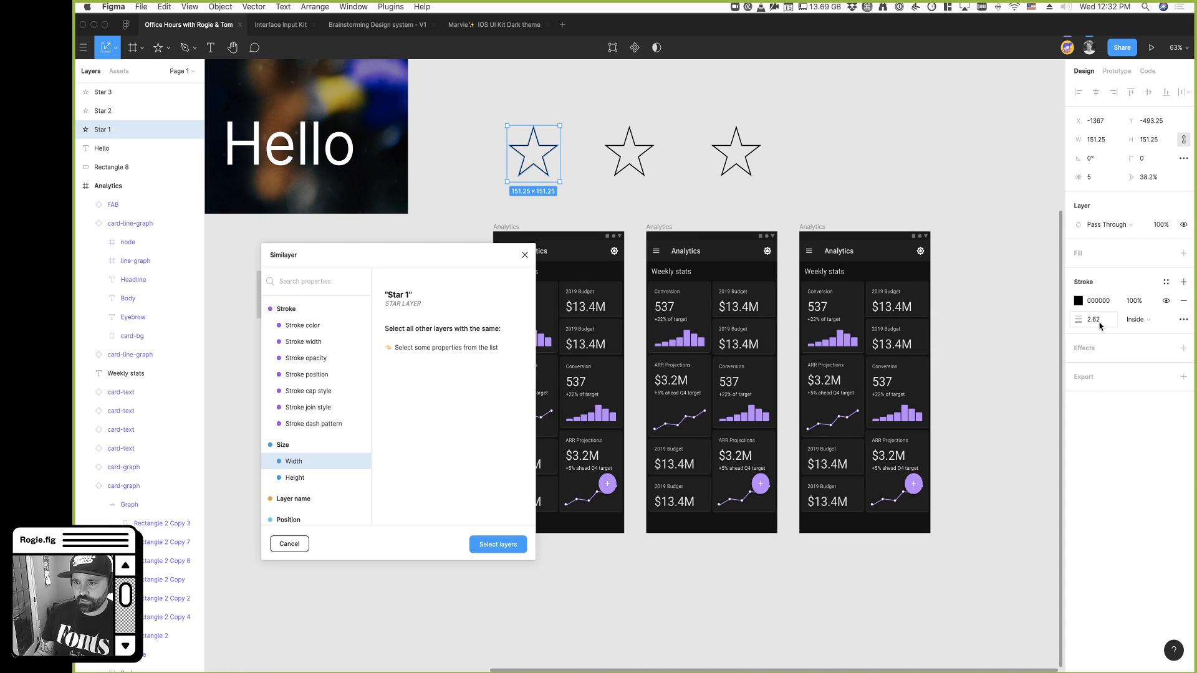
Switch to Audio MIDI Setup, set the ZoomAudioDevice master output volume to about 0.055, and return to Figma
{"action": "key", "text": "super"}
{"action": "mouse_move", "coordinate": [81, 555]}
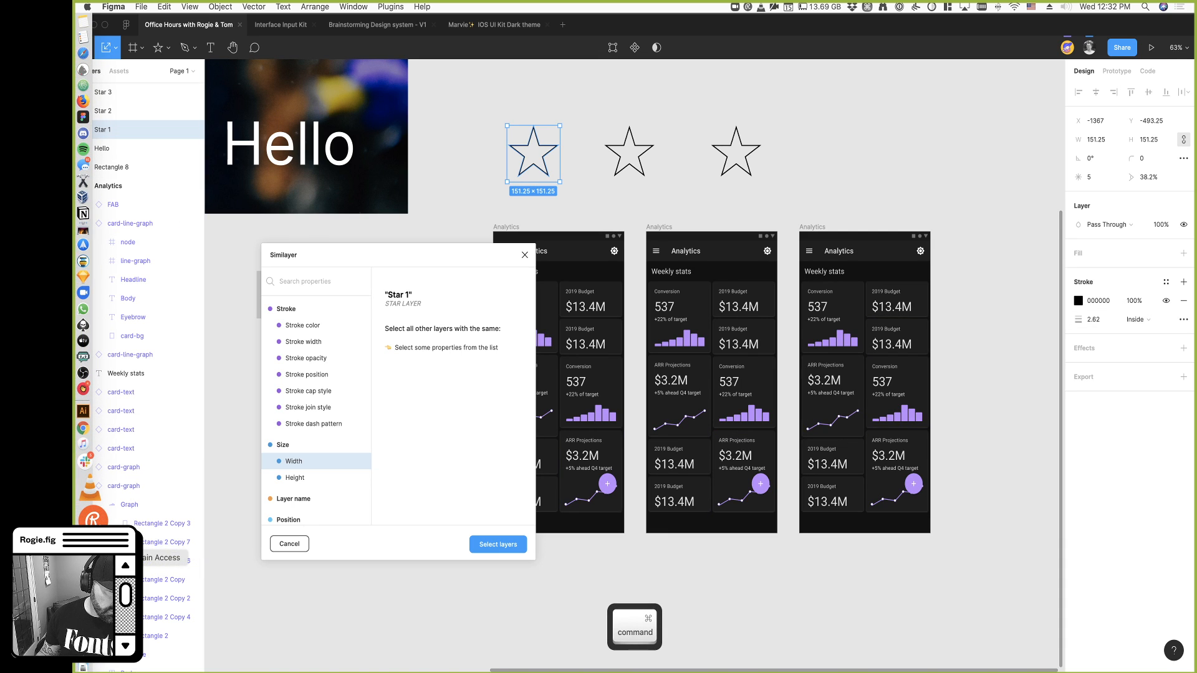
{"action": "left_click", "coordinate": [88, 584]}
{"action": "left_click_drag", "start_coordinate": [414, 239], "coordinate": [368, 249]}
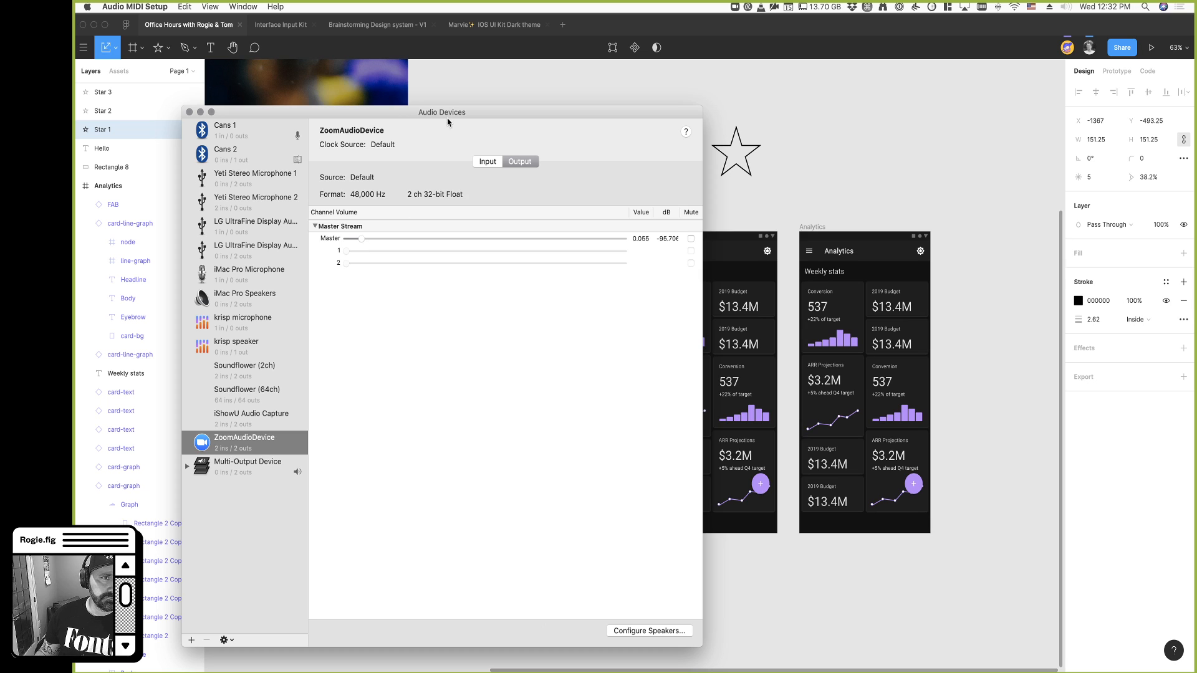
{"action": "left_click_drag", "start_coordinate": [447, 113], "coordinate": [1196, 113]}
{"action": "left_click", "coordinate": [840, 129]}
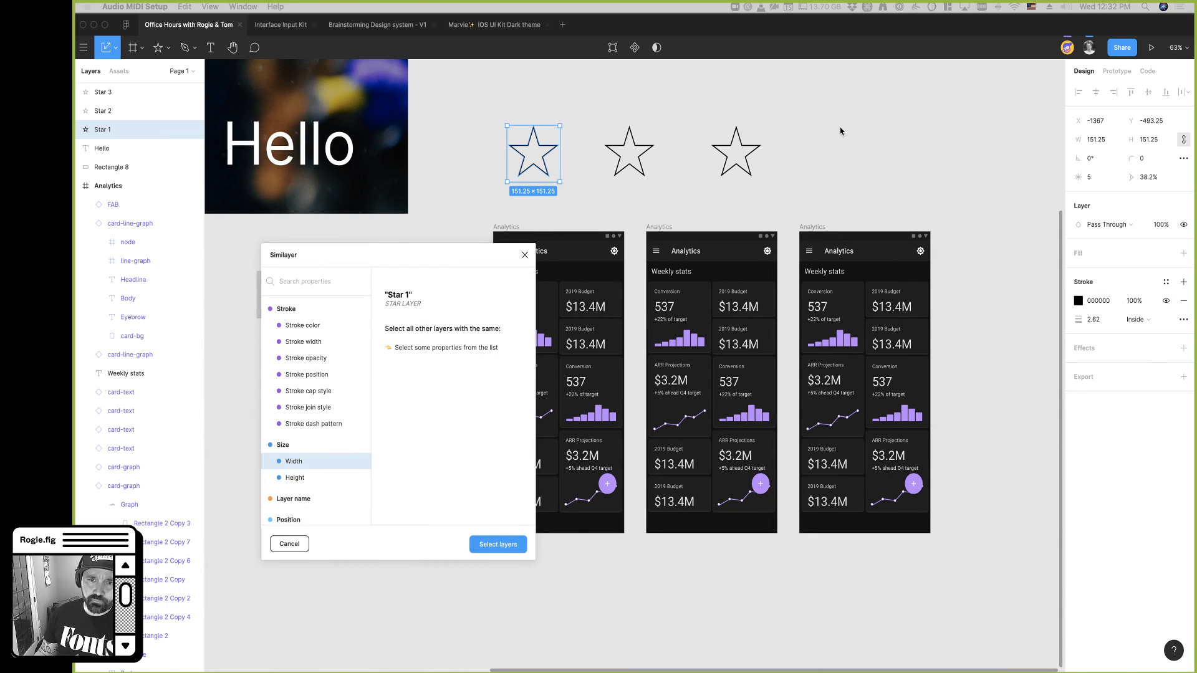
Try to select all layers sharing the leftmost star's Stroke width with Similayer, and close the plugin
{"action": "left_click", "coordinate": [816, 175]}
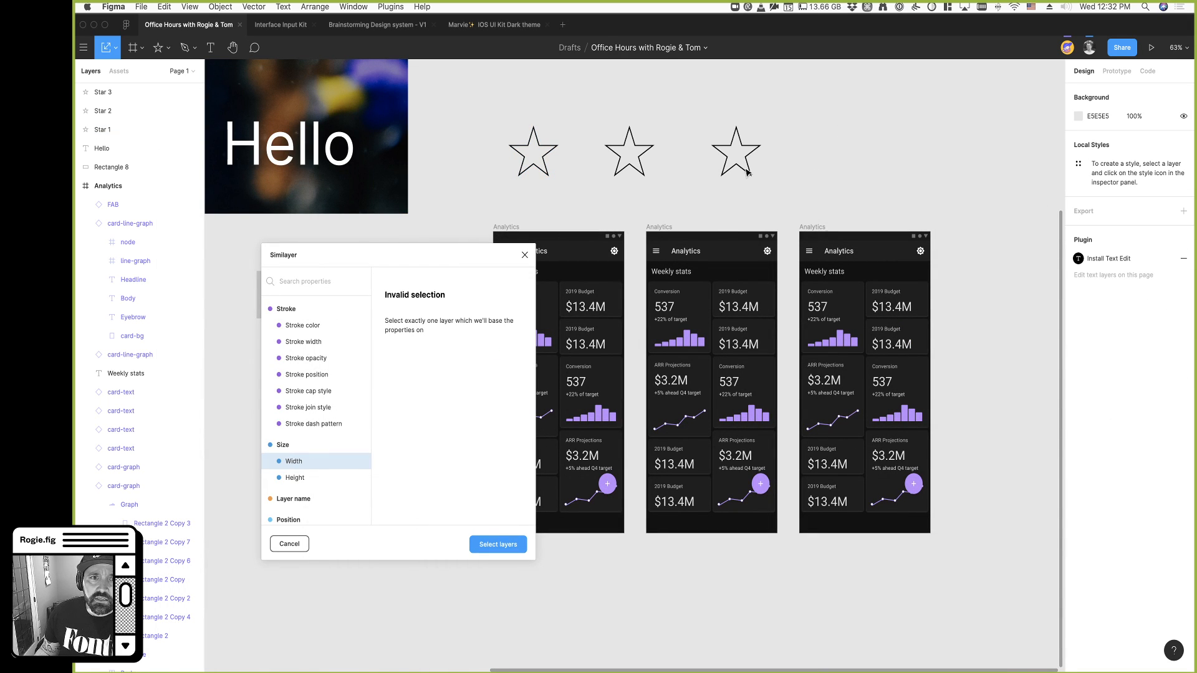
{"action": "left_click", "coordinate": [510, 134]}
{"action": "left_click", "coordinate": [489, 179]}
{"action": "left_click", "coordinate": [535, 171]}
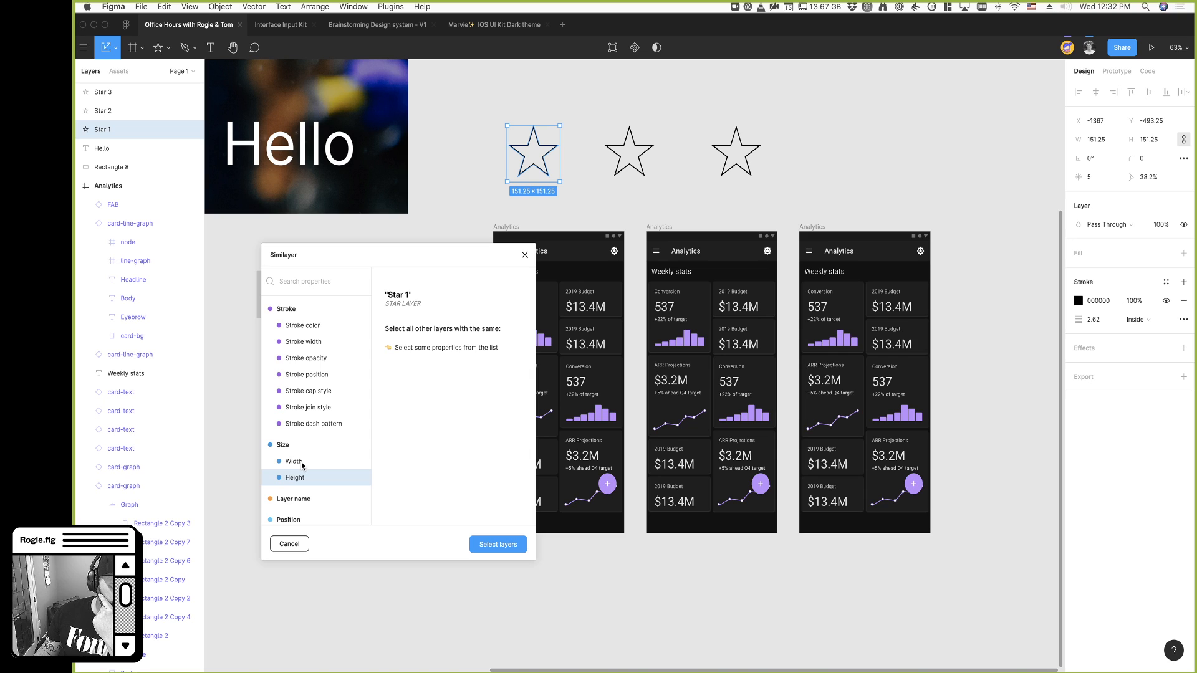
{"action": "left_click", "coordinate": [315, 345]}
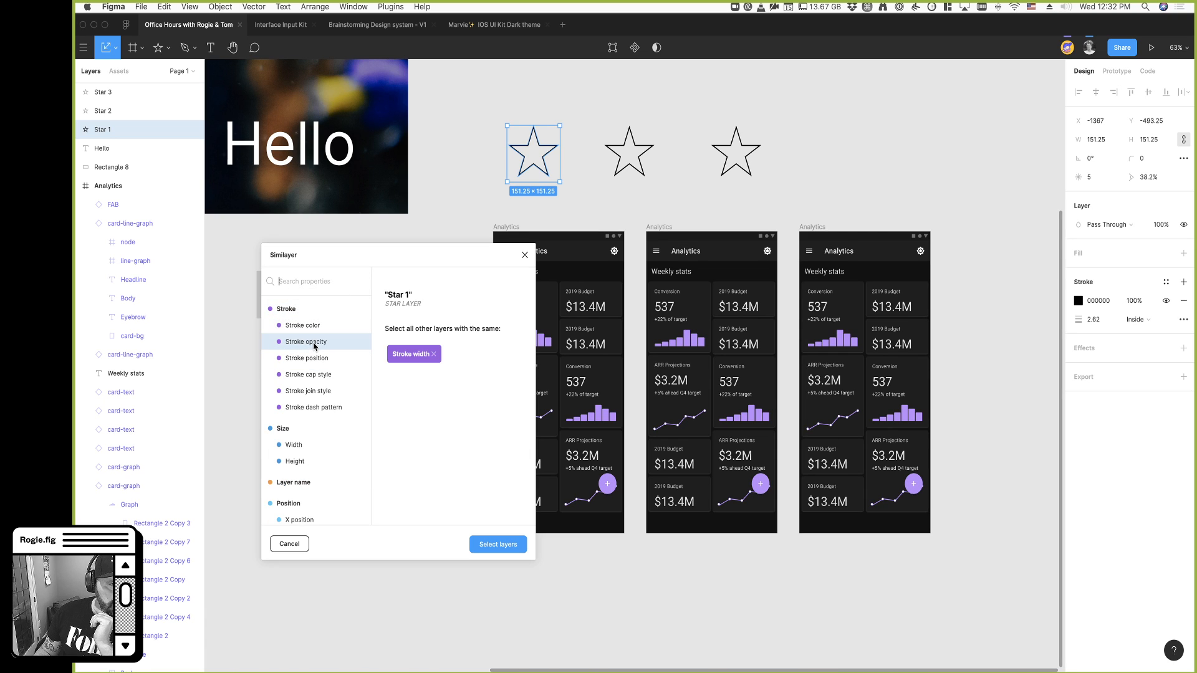
{"action": "left_click", "coordinate": [494, 549]}
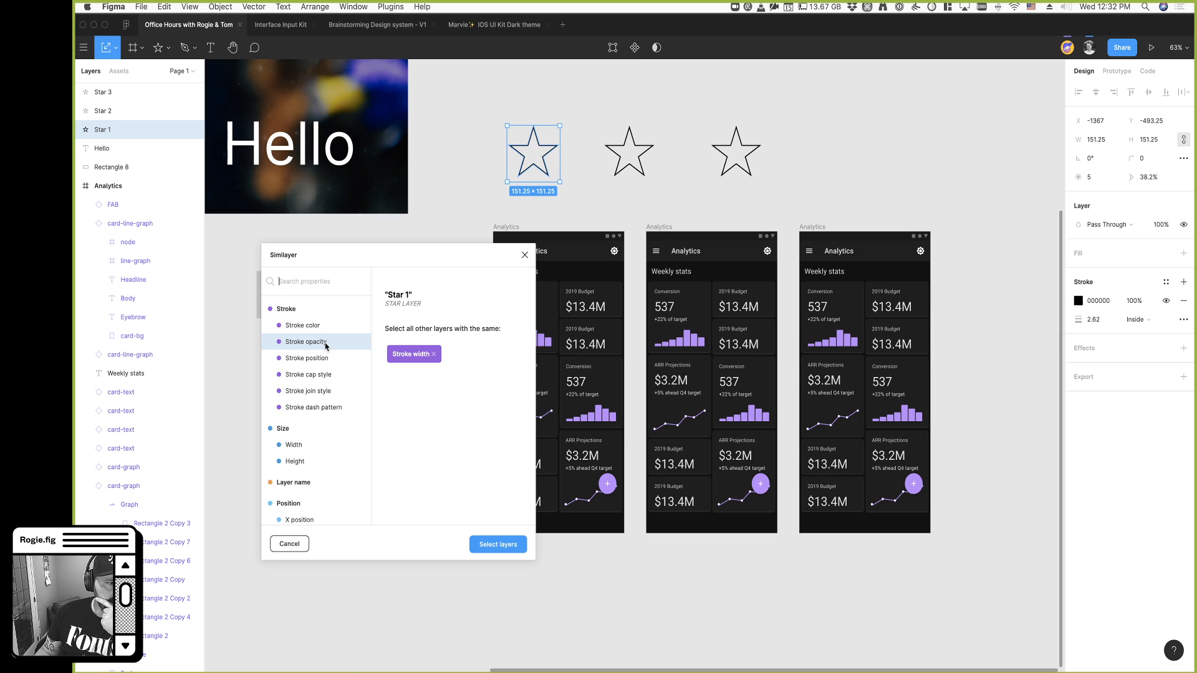
{"action": "left_click", "coordinate": [524, 256]}
{"action": "left_click", "coordinate": [490, 159]}
{"action": "left_click", "coordinate": [531, 171]}
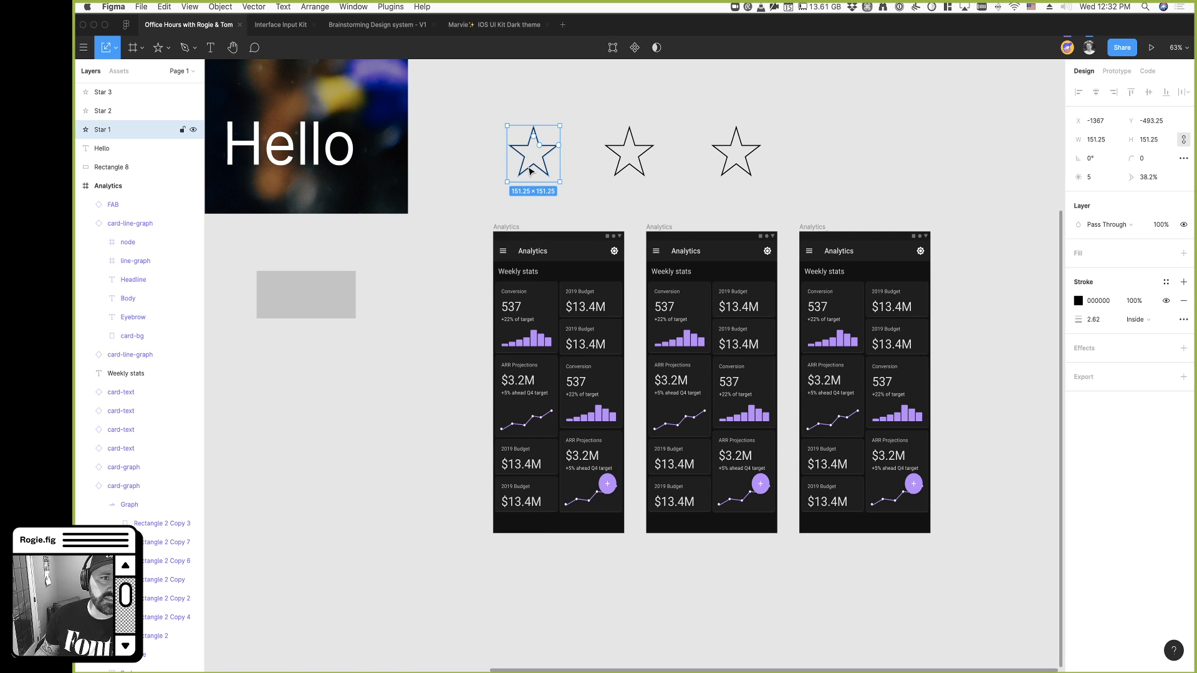
{"action": "right_click", "coordinate": [531, 171]}
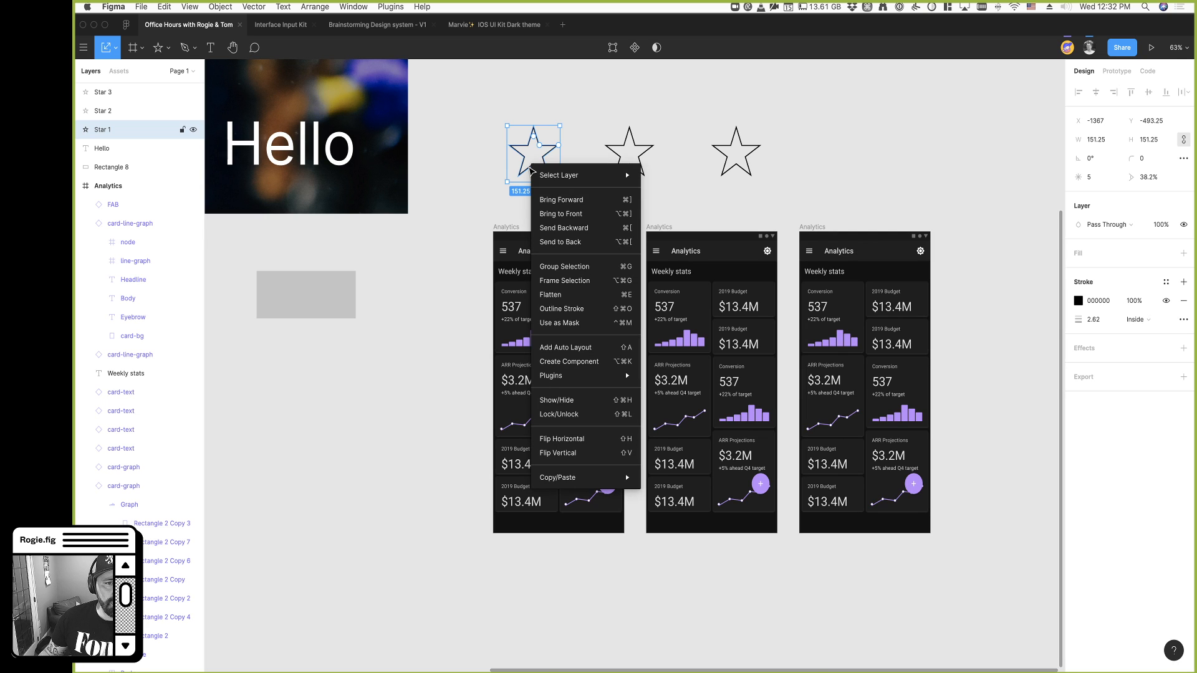
{"action": "mouse_move", "coordinate": [586, 375]}
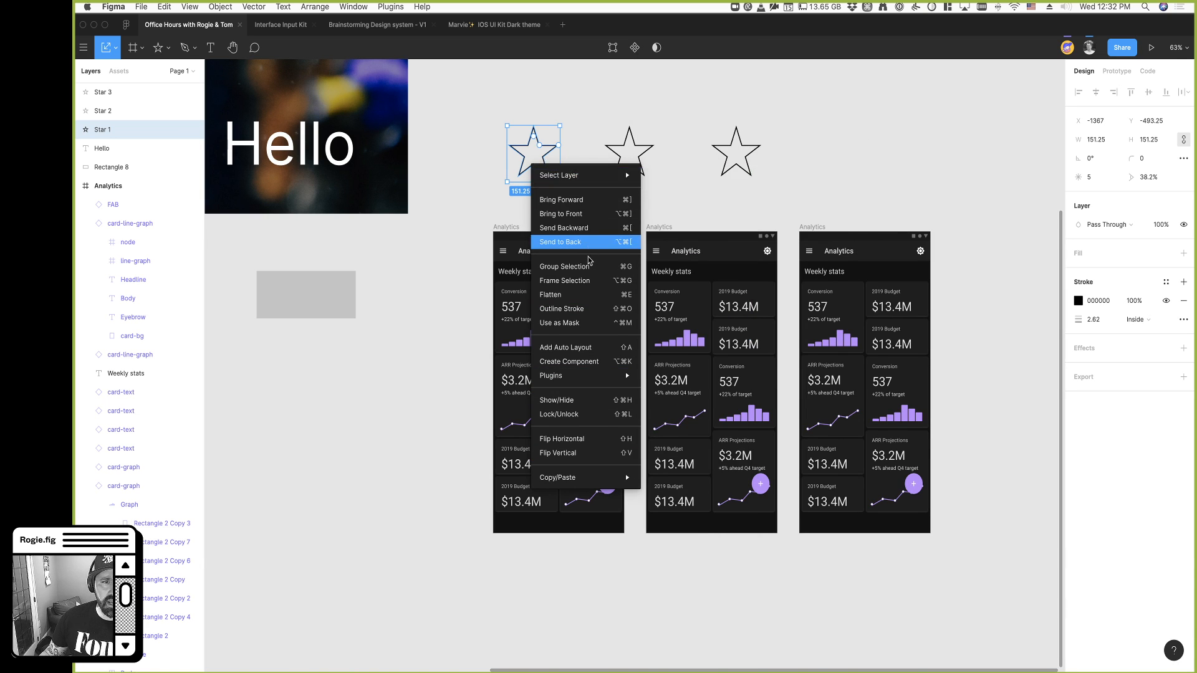
{"action": "left_click", "coordinate": [478, 142]}
Select all layers sharing the leftmost star's Stroke width with Similayer, and clear the resulting selection
{"action": "key", "text": "super+slash"}
{"action": "type", "text": "simi"}
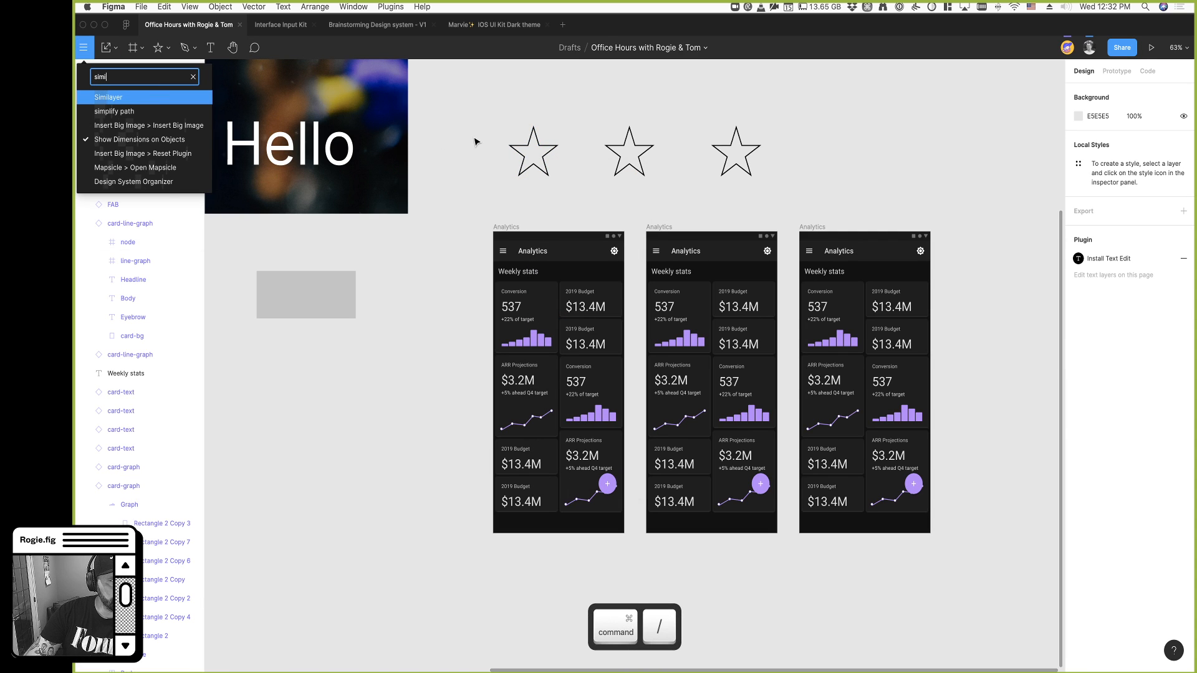
{"action": "key", "text": "Return"}
{"action": "left_click", "coordinate": [529, 171]}
{"action": "left_click", "coordinate": [529, 171]}
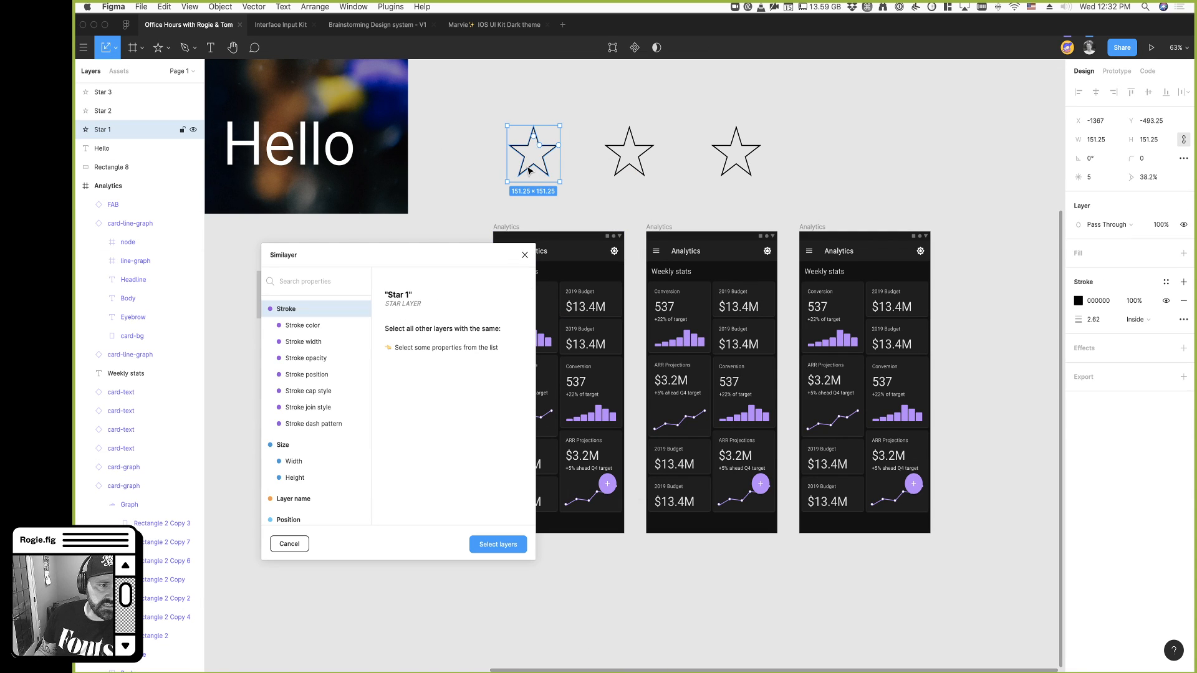
{"action": "left_click", "coordinate": [305, 345]}
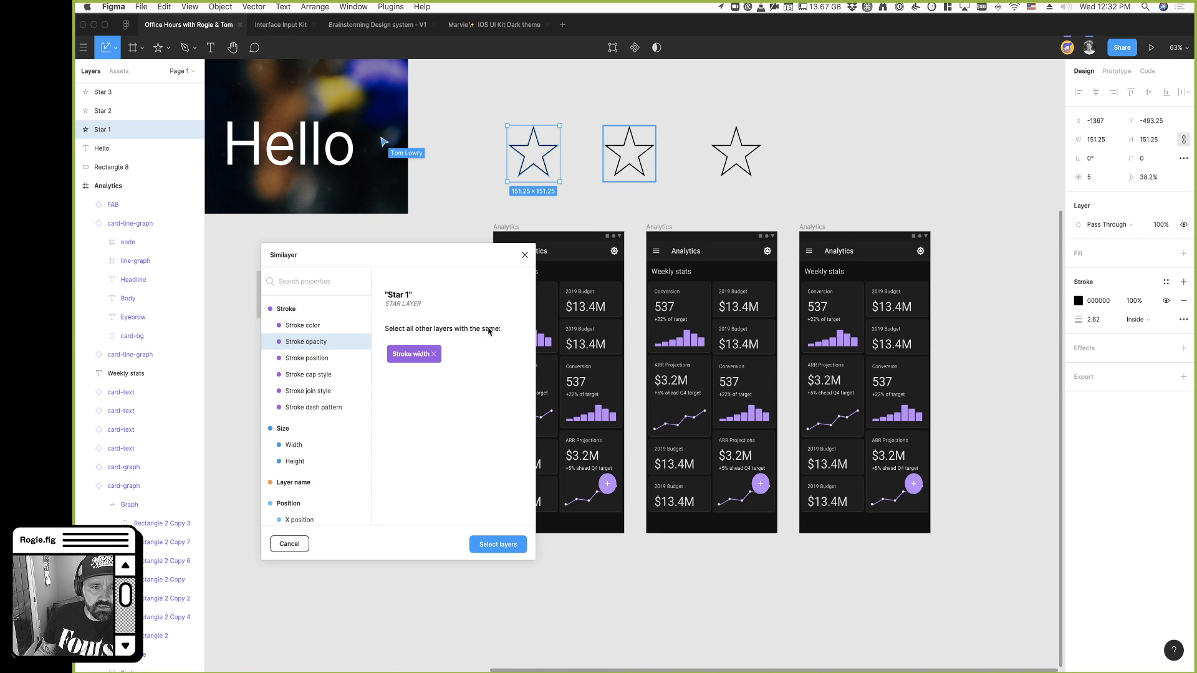
{"action": "left_click", "coordinate": [500, 545]}
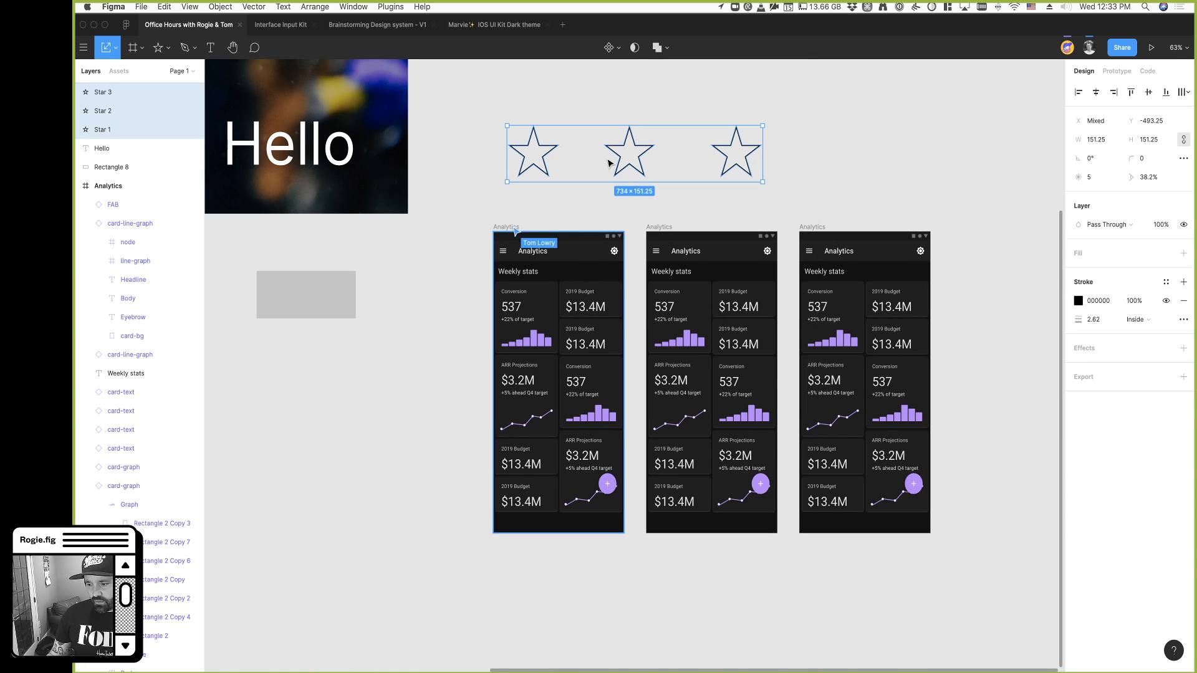
{"action": "scroll", "coordinate": [419, 246], "scroll_direction": "right", "scroll_amount": 1}
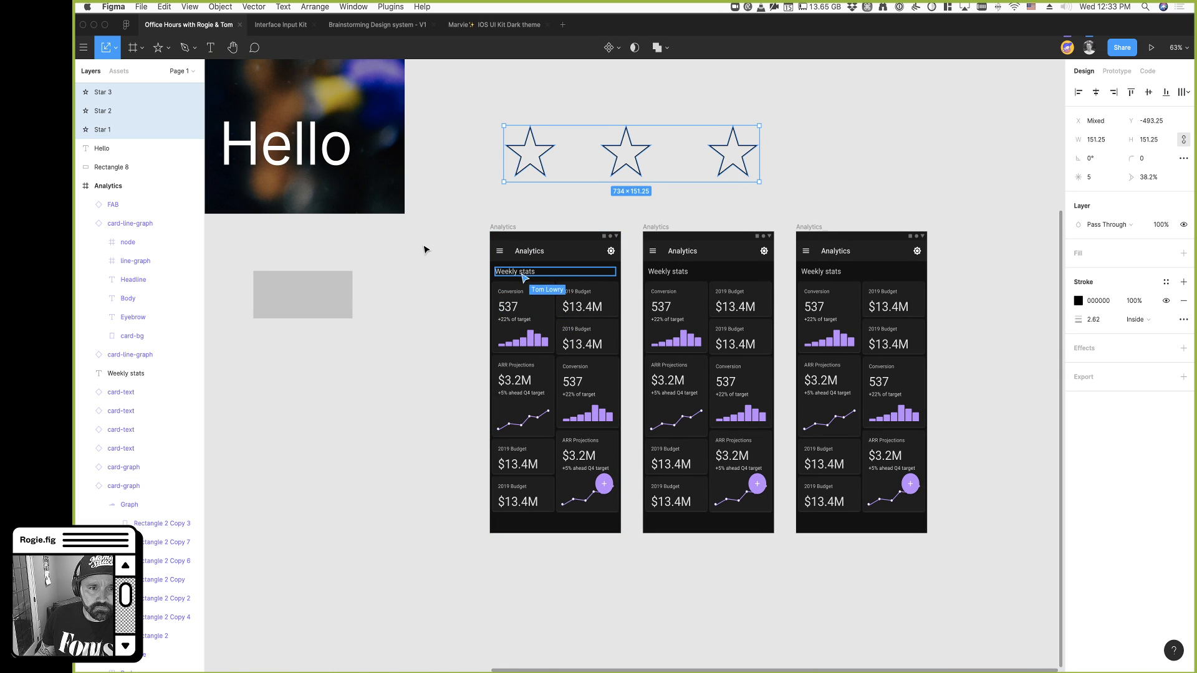
{"action": "left_click", "coordinate": [424, 249]}
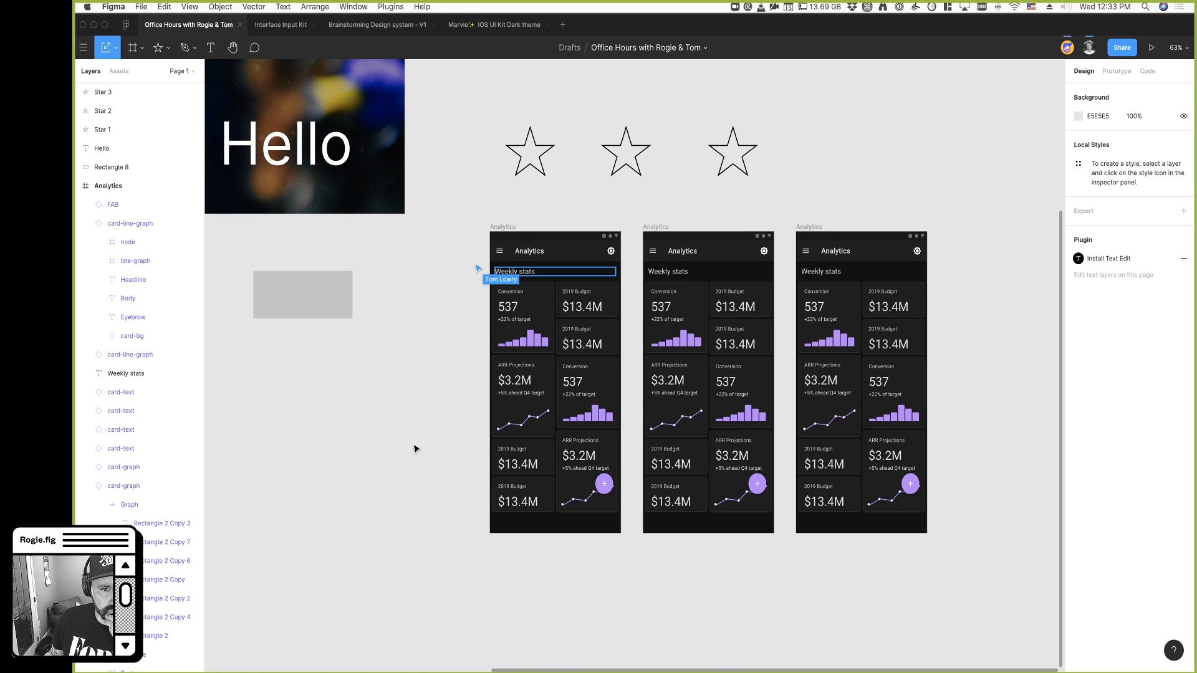
Run Similayer on the "Weekly stats" text of the first Analytics frame and enable Limit selection within root frame
{"action": "left_click", "coordinate": [502, 229]}
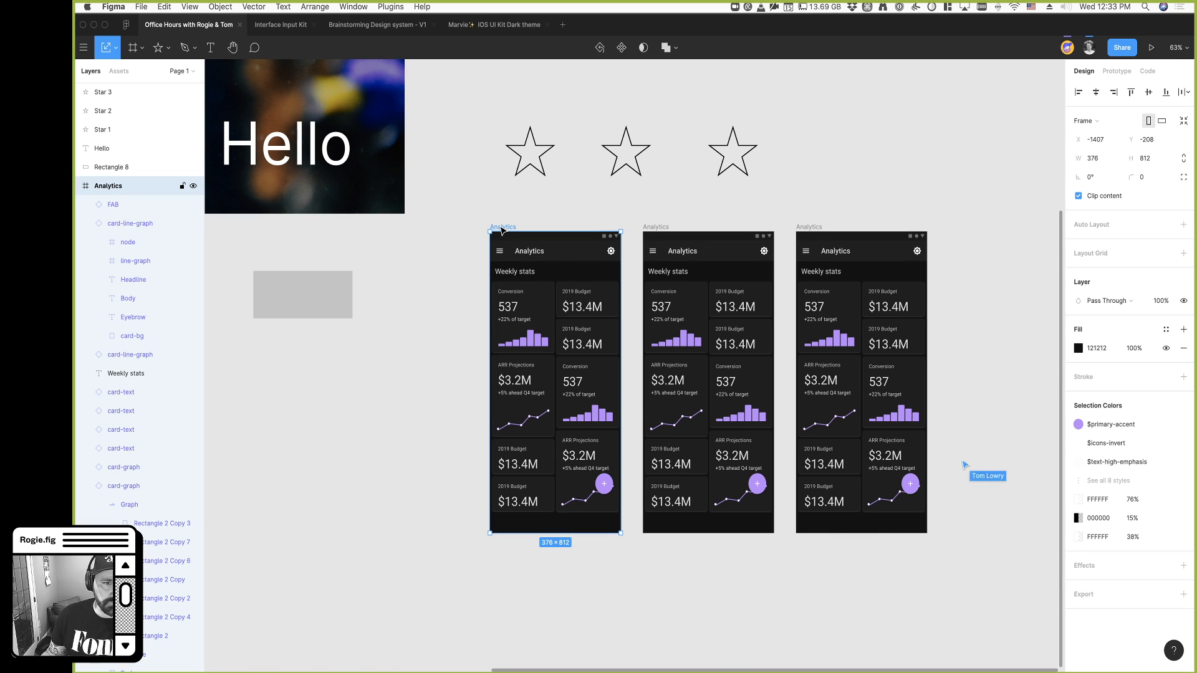
{"action": "left_click", "coordinate": [508, 275], "text": "super"}
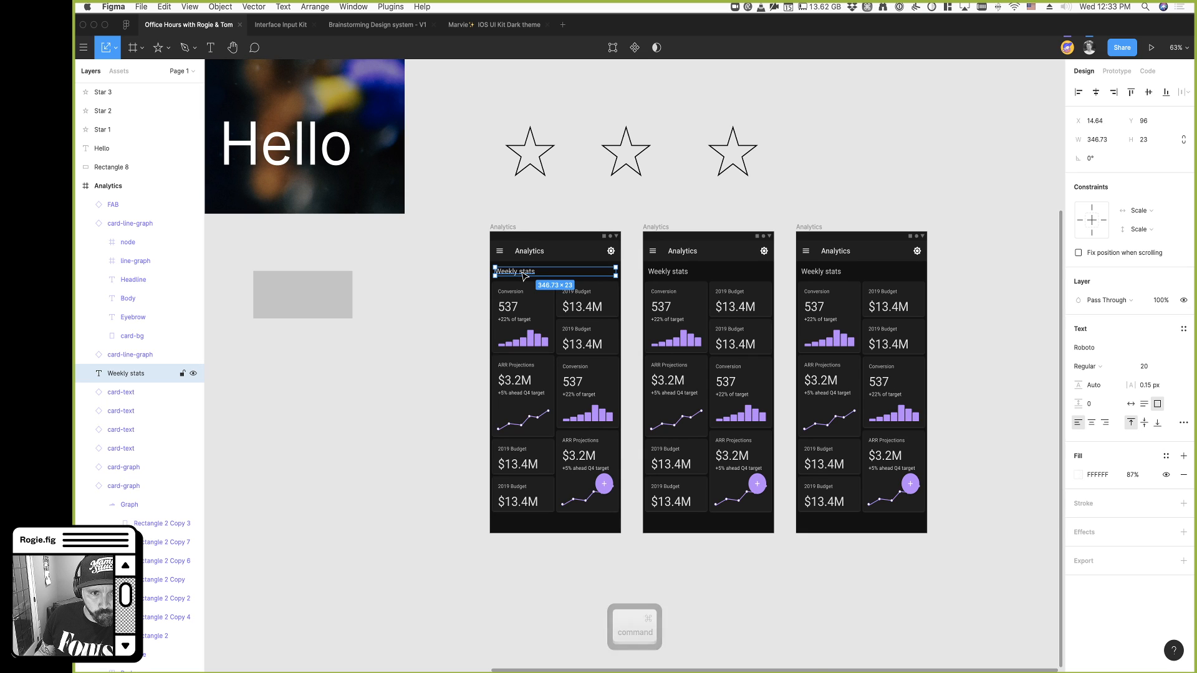
{"action": "right_click", "coordinate": [512, 275]}
{"action": "key", "text": "Escape"}
{"action": "key", "text": "super+/"}
{"action": "type", "text": "sim"}
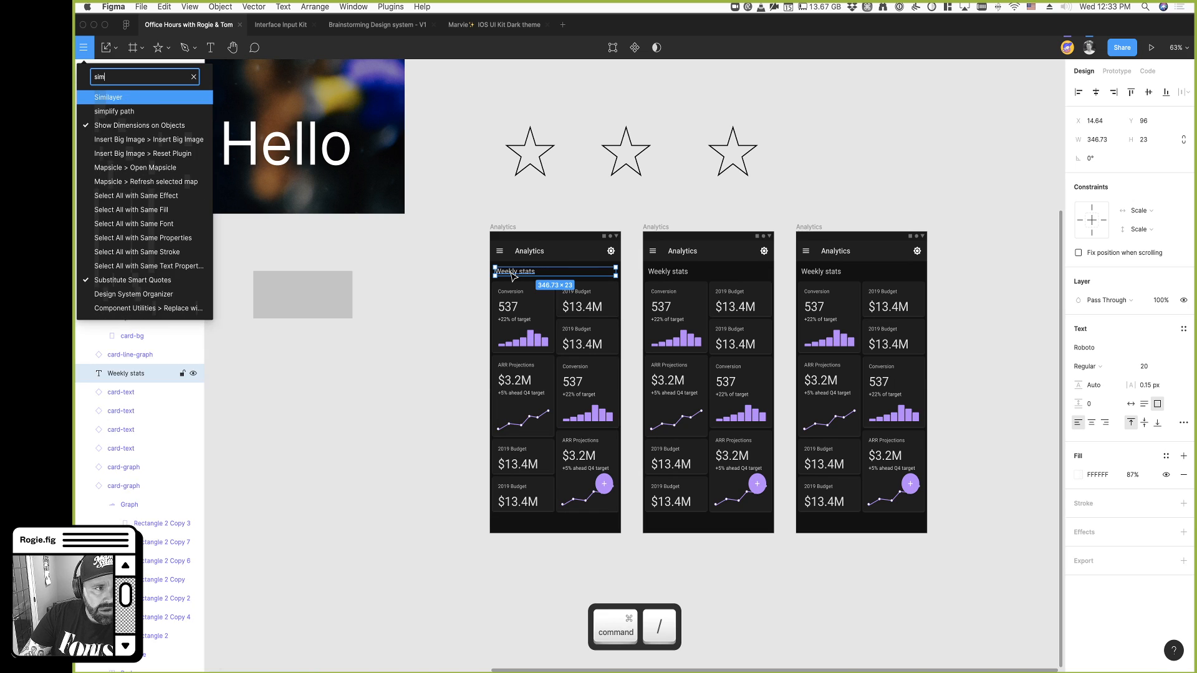
{"action": "key", "text": "Return"}
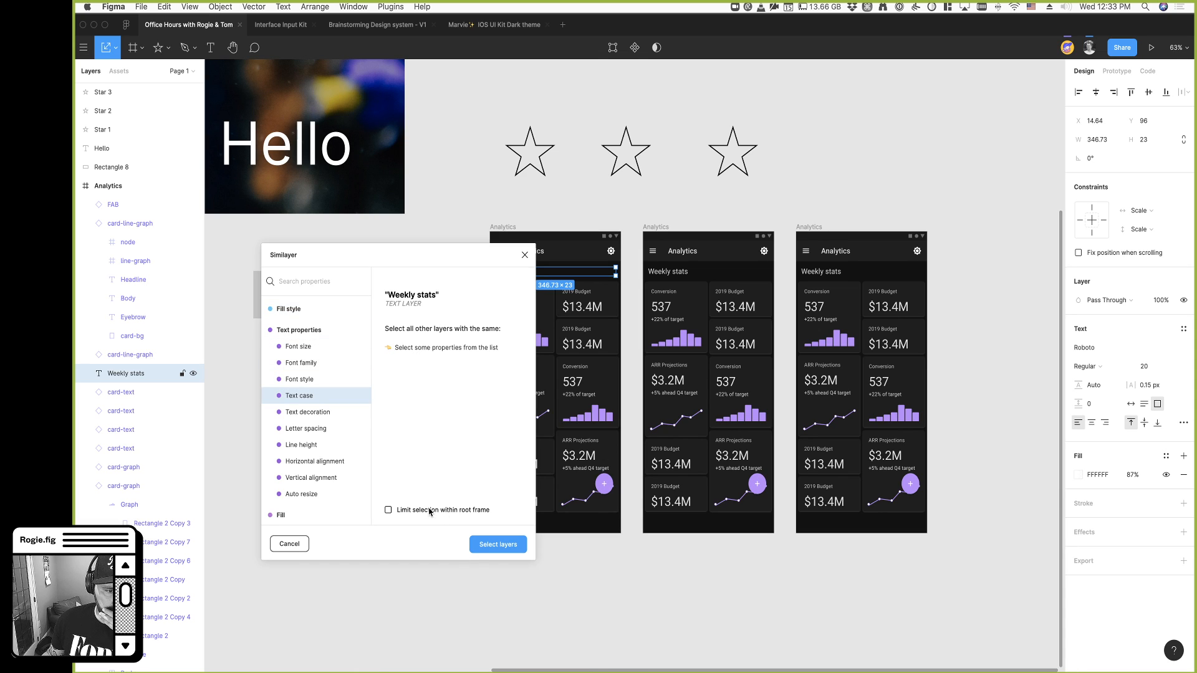
{"action": "scroll", "coordinate": [557, 494], "scroll_direction": "left", "scroll_amount": 3}
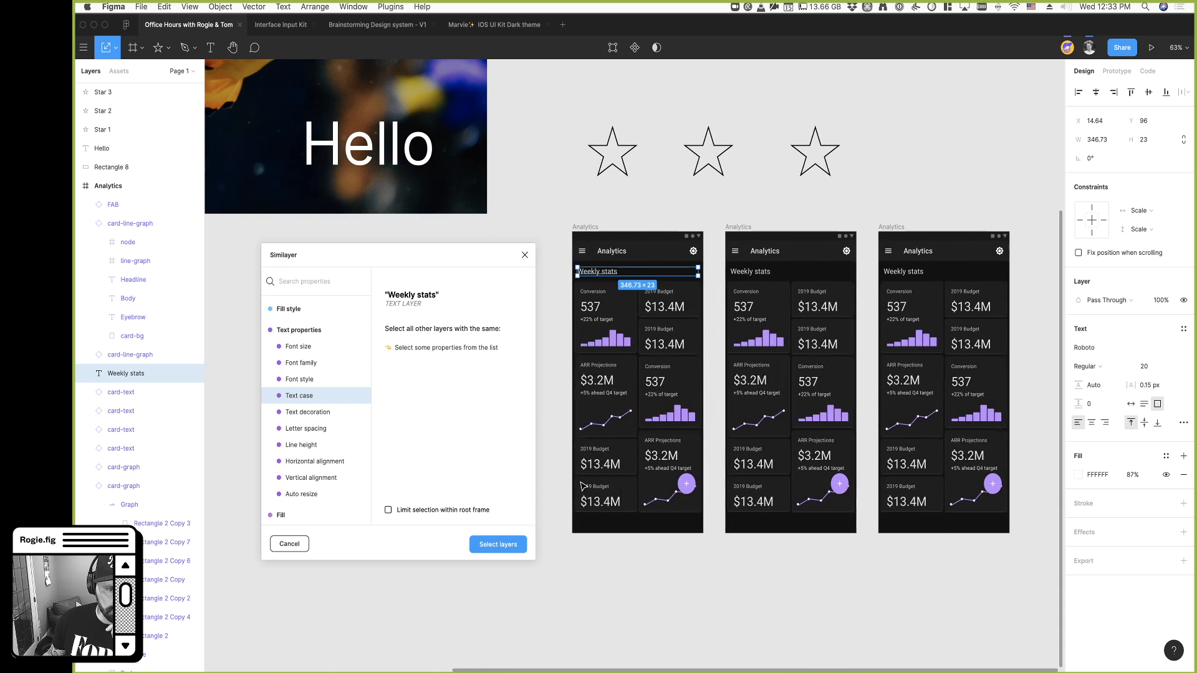
{"action": "left_click", "coordinate": [421, 511]}
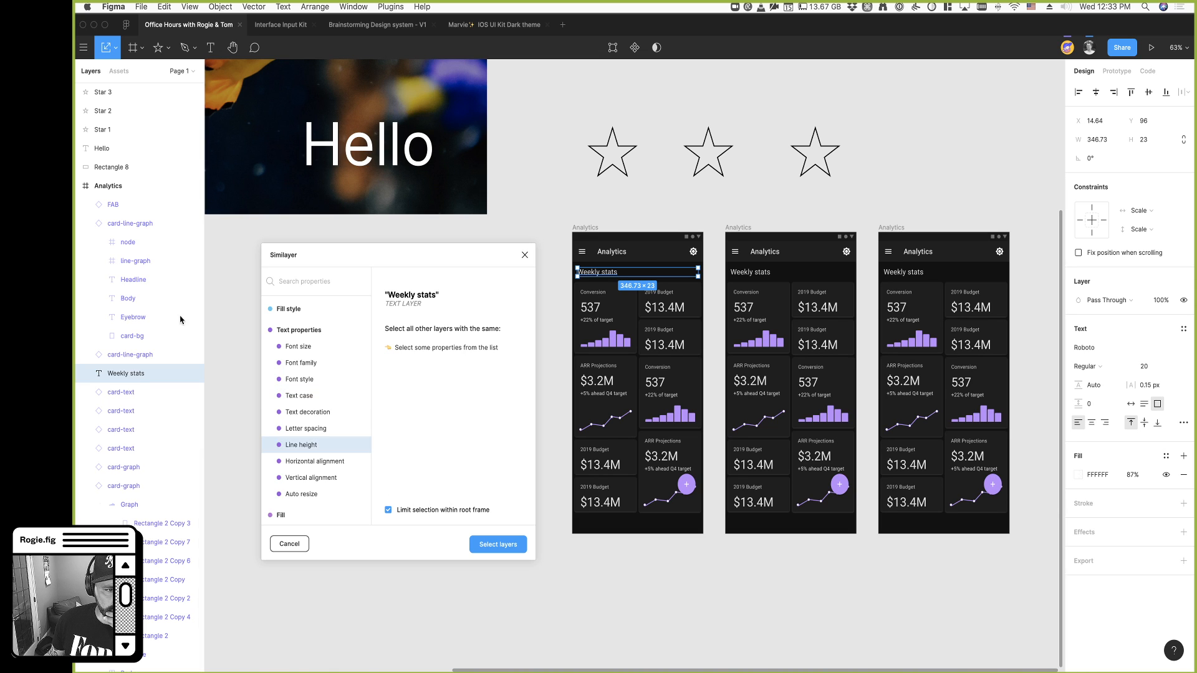
Select all layers sharing the "Weekly stats" text's Fill color with Similayer, and clear the resulting selection
{"action": "scroll", "coordinate": [318, 480], "scroll_direction": "down", "scroll_amount": 5}
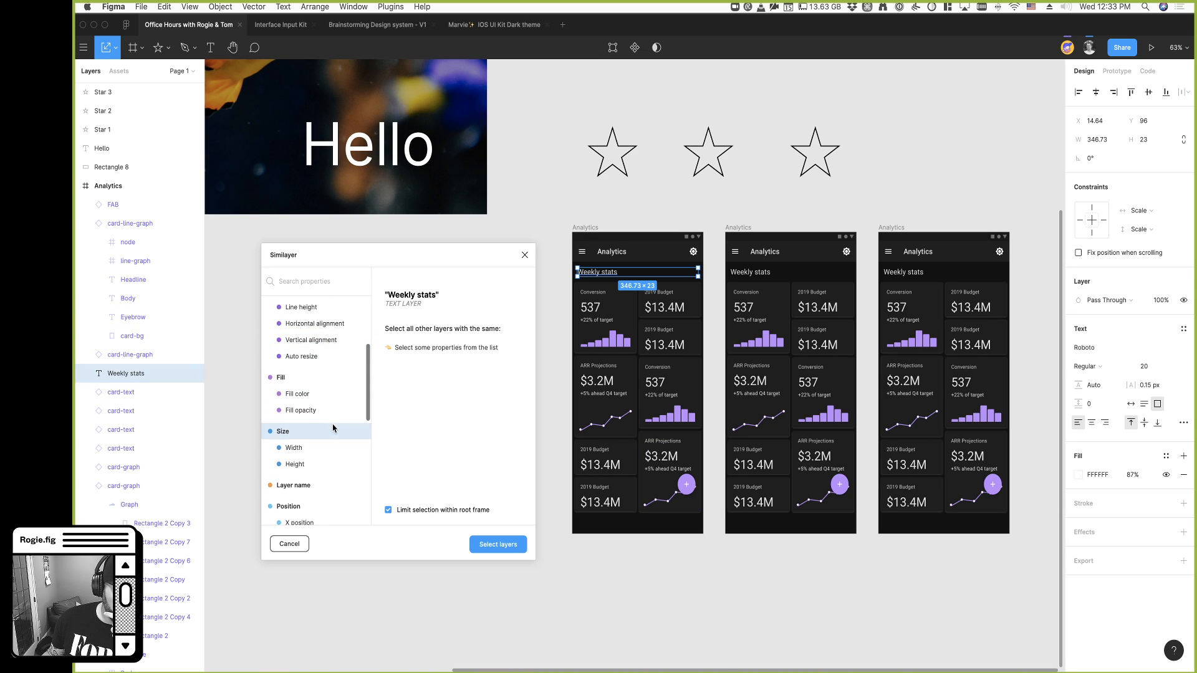
{"action": "left_click", "coordinate": [310, 395]}
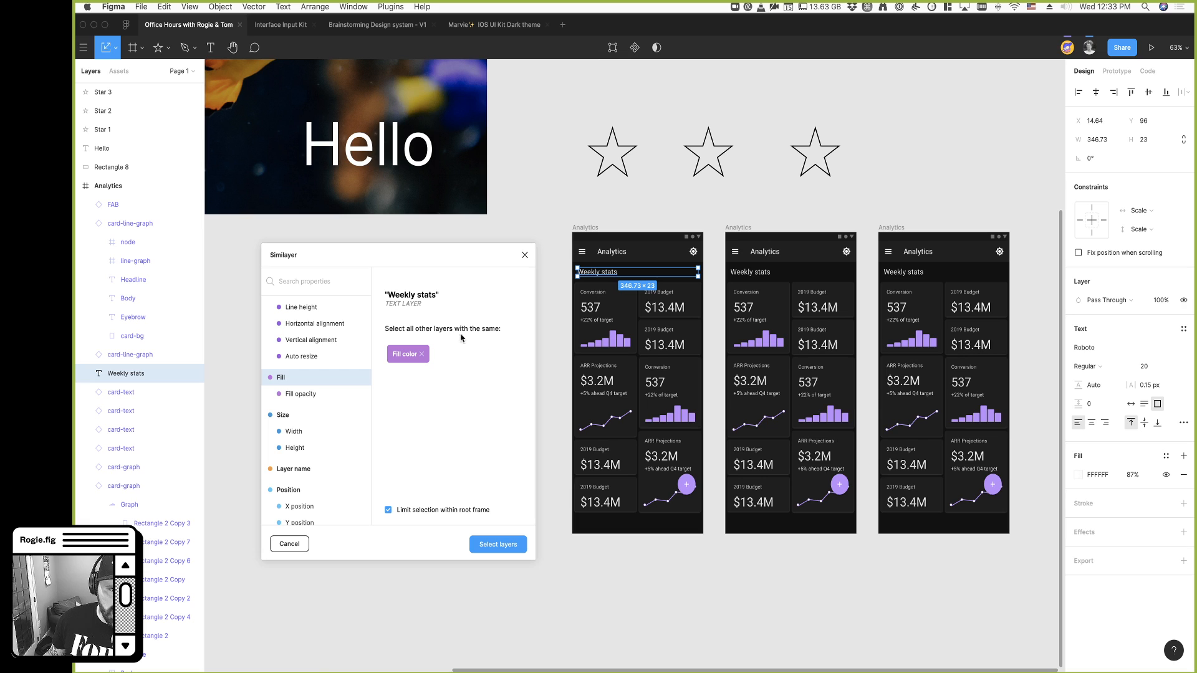
{"action": "scroll", "coordinate": [346, 416], "scroll_direction": "down", "scroll_amount": 1}
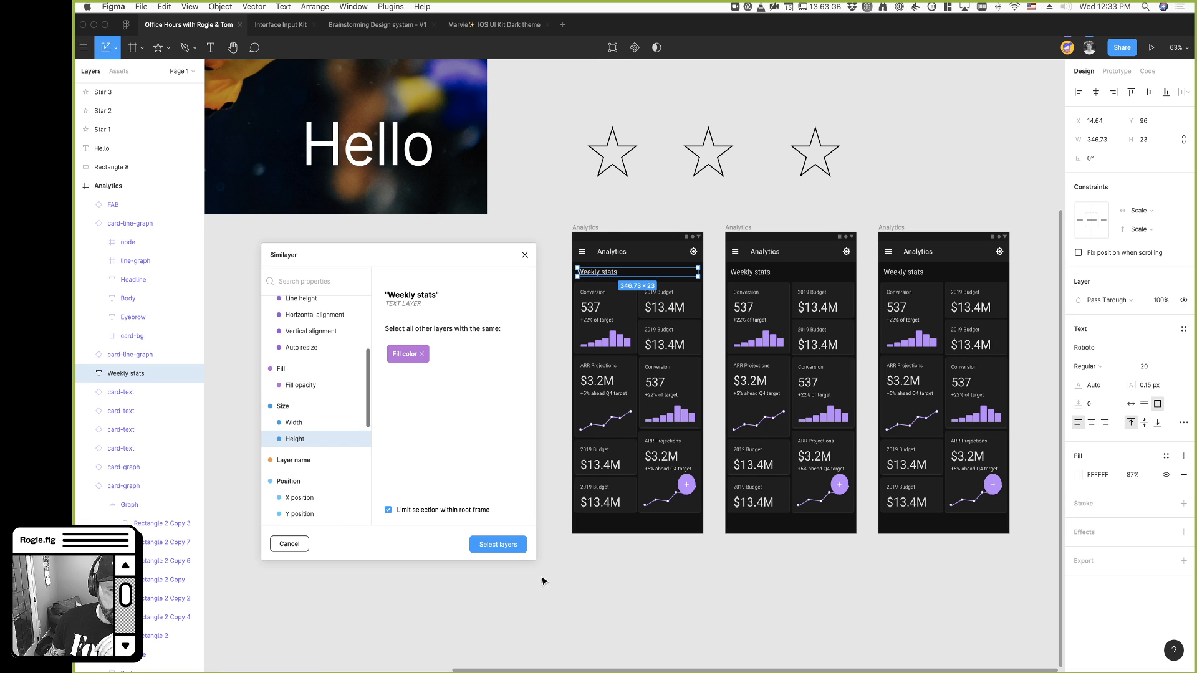
{"action": "left_click", "coordinate": [508, 546]}
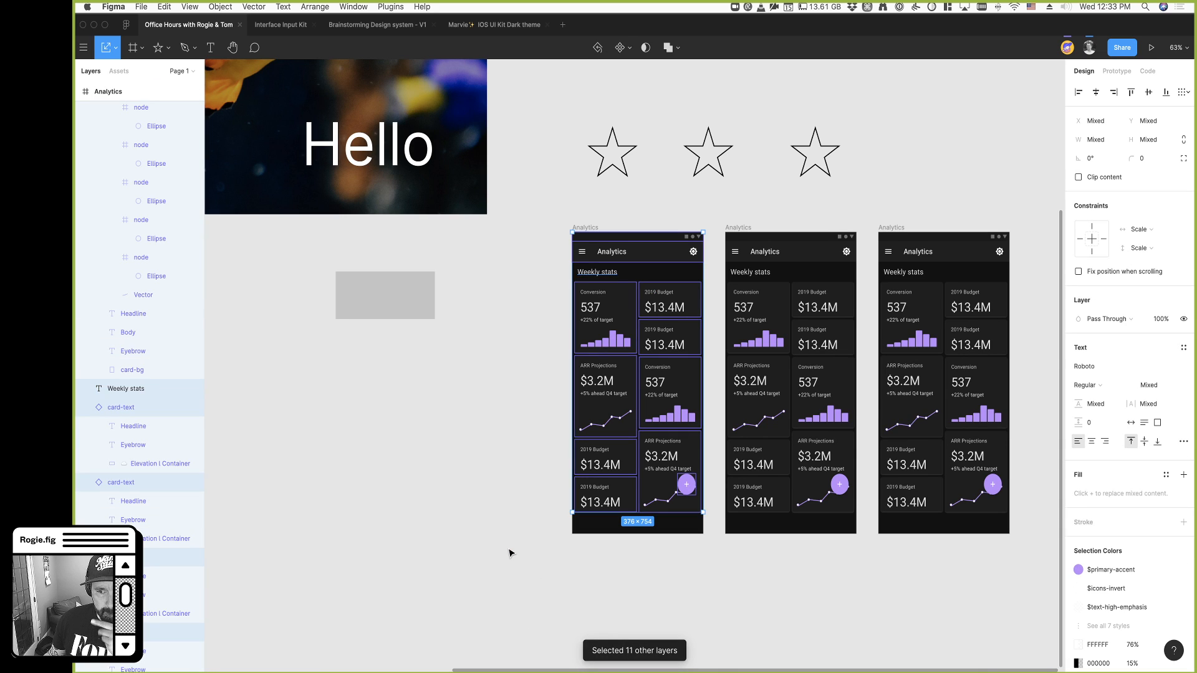
{"action": "scroll", "coordinate": [516, 540], "scroll_direction": "right", "scroll_amount": 2}
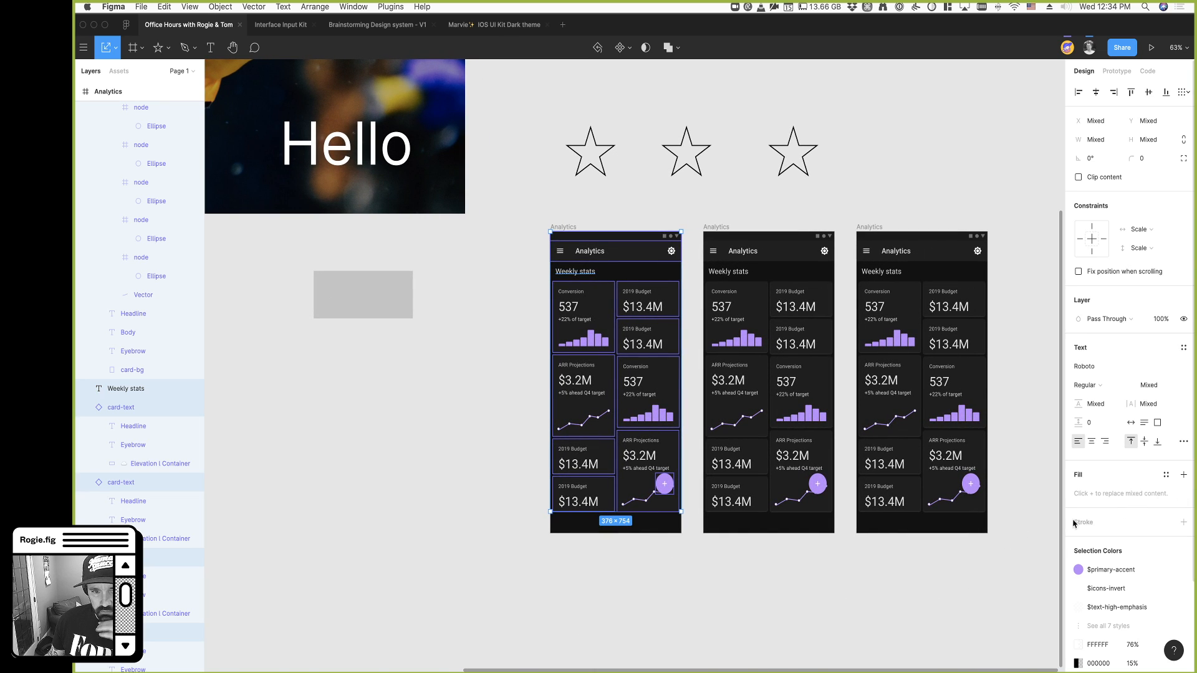
{"action": "scroll", "coordinate": [667, 568], "scroll_direction": "right", "scroll_amount": 3}
{"action": "scroll", "coordinate": [667, 568], "scroll_direction": "right", "scroll_amount": 1}
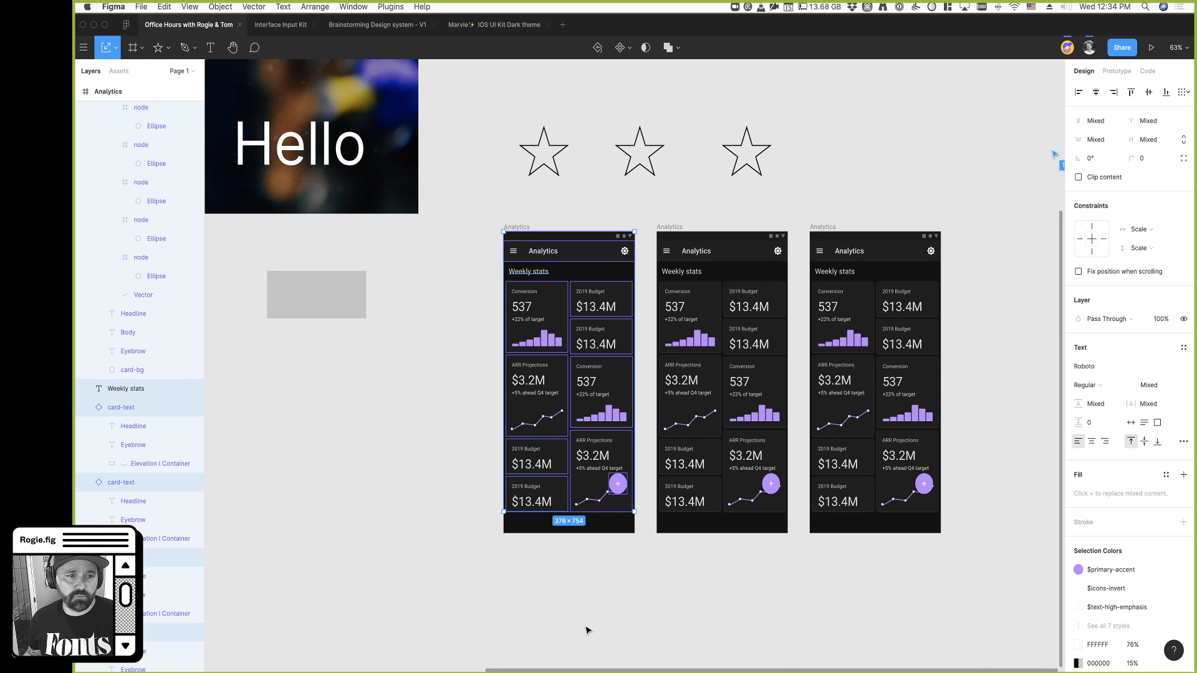
{"action": "left_click", "coordinate": [455, 403]}
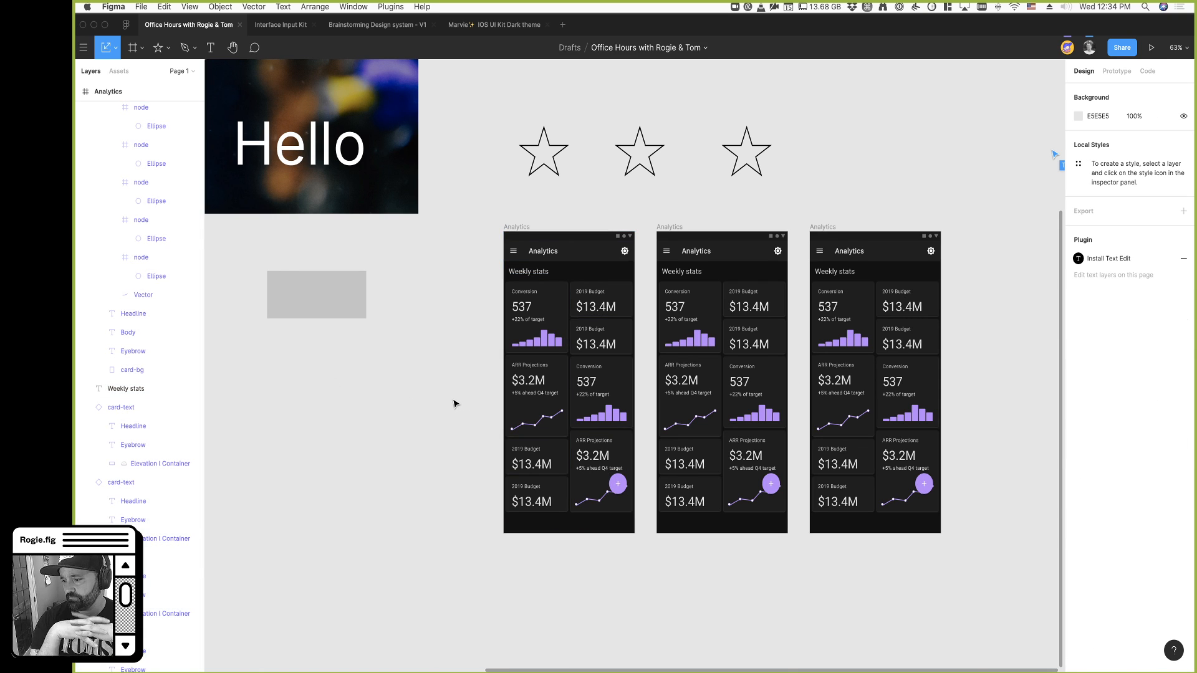
Cut the three stars and the grey rectangle from the canvas
{"action": "scroll", "coordinate": [457, 340], "scroll_direction": "up", "scroll_amount": 1}
{"action": "scroll", "coordinate": [454, 347], "scroll_direction": "down", "scroll_amount": 5, "text": "super"}
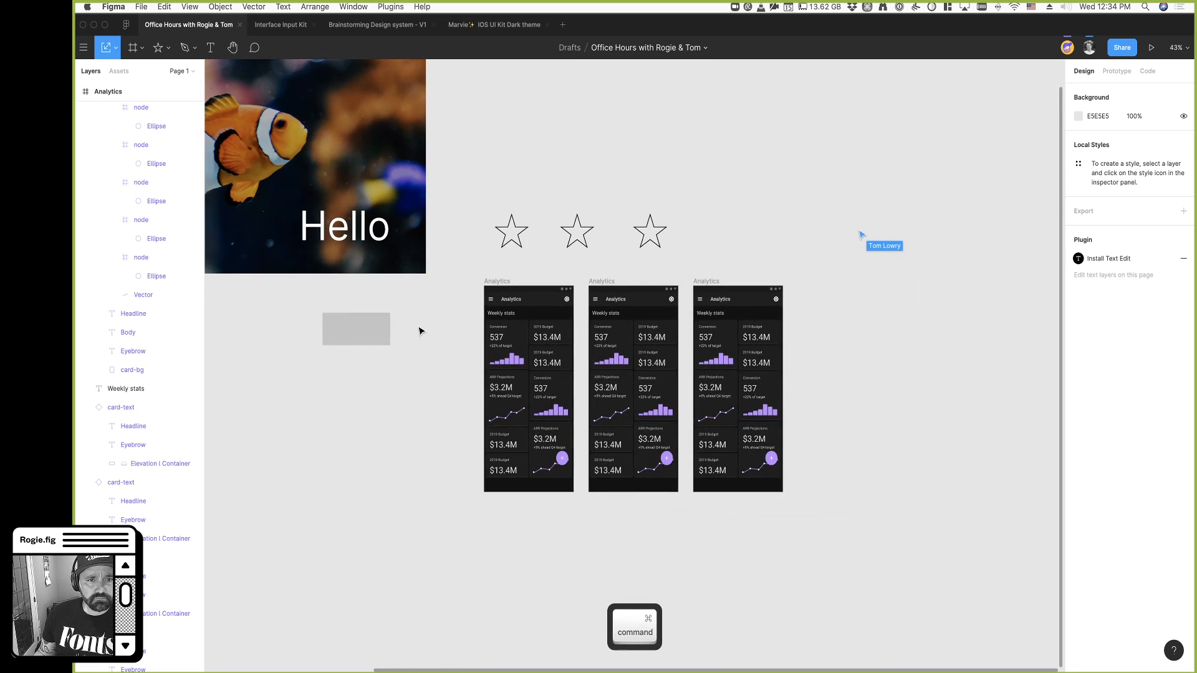
{"action": "left_click_drag", "start_coordinate": [463, 198], "coordinate": [716, 250]}
{"action": "key", "text": "super+x"}
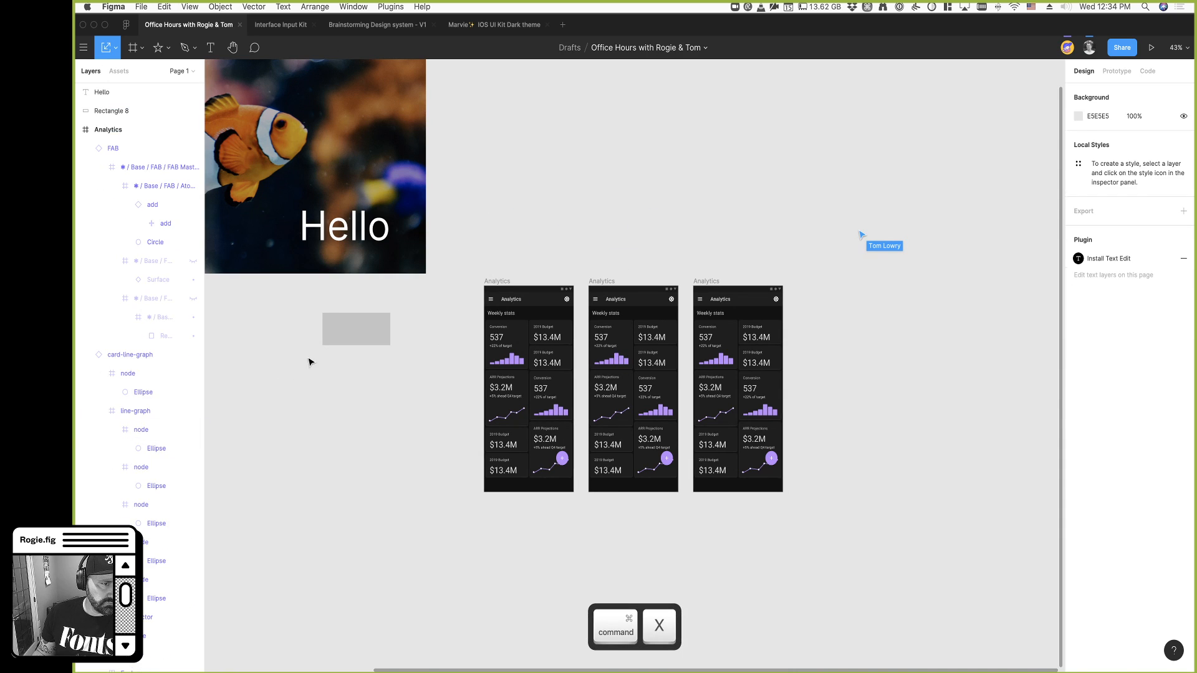
{"action": "left_click", "coordinate": [353, 337]}
{"action": "key", "text": "super+x"}
{"action": "scroll", "coordinate": [359, 370], "scroll_direction": "up", "scroll_amount": 5}
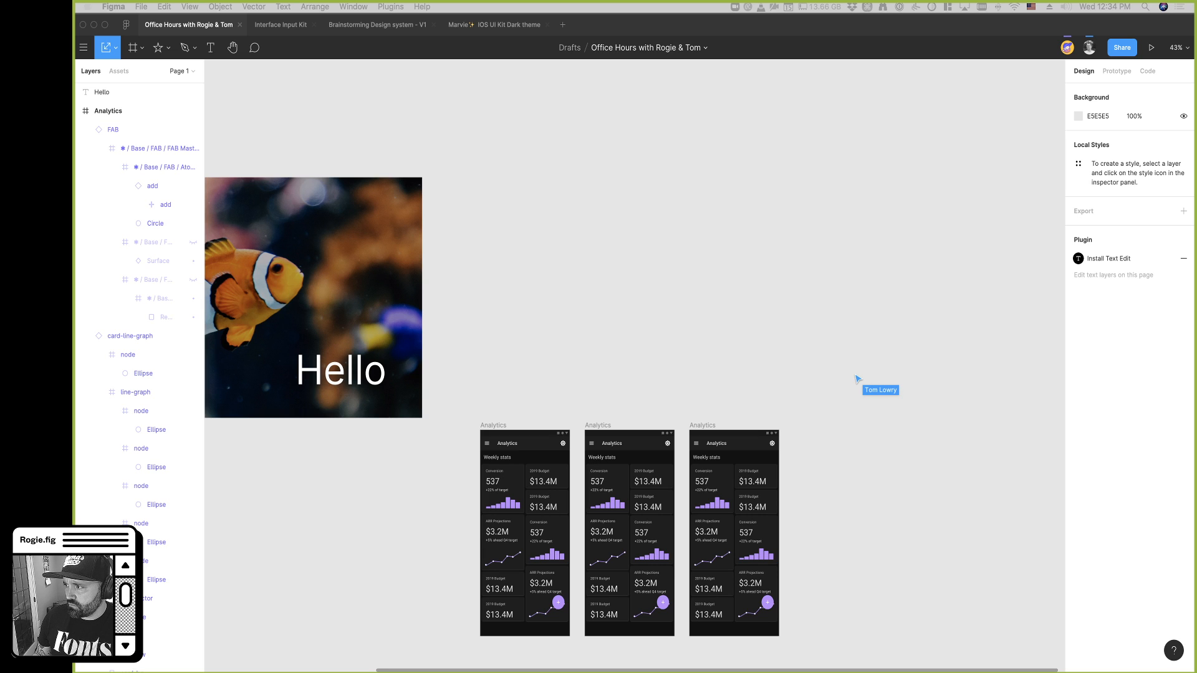
{"action": "left_click", "coordinate": [498, 218]}
Search the Figma Community for "text edit" and install the Text Edit plugin by Cash App
{"action": "left_click", "coordinate": [132, 25]}
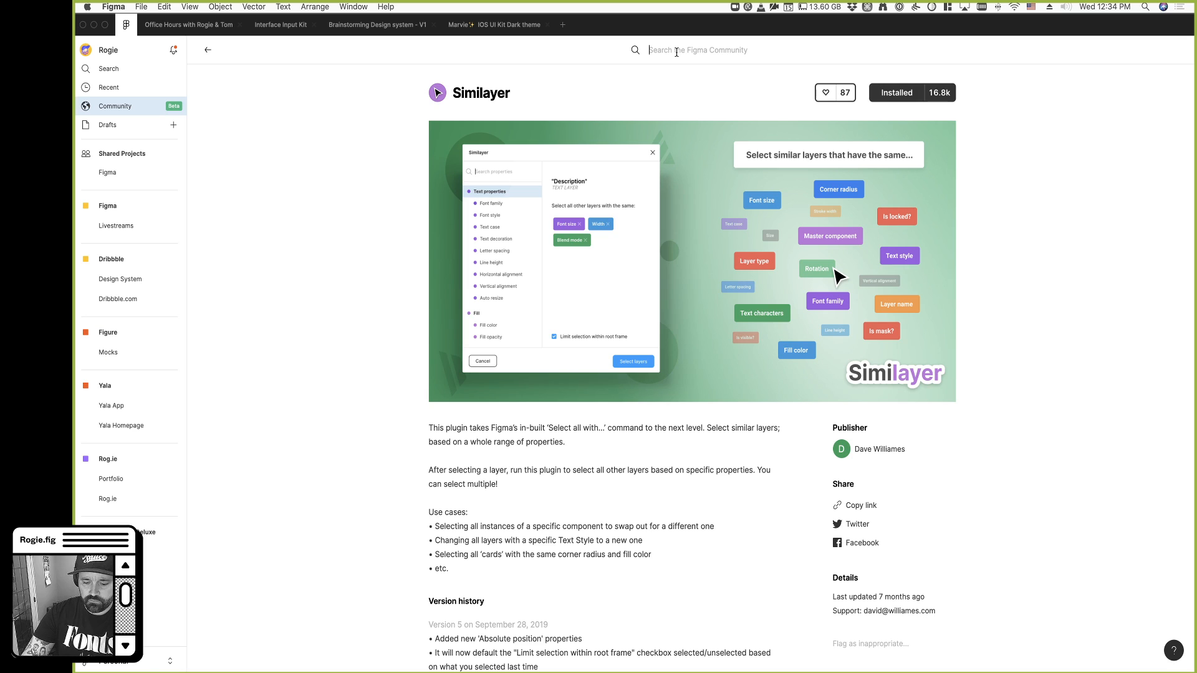
{"action": "type", "text": "te"}
{"action": "key", "text": "BackSpace"}
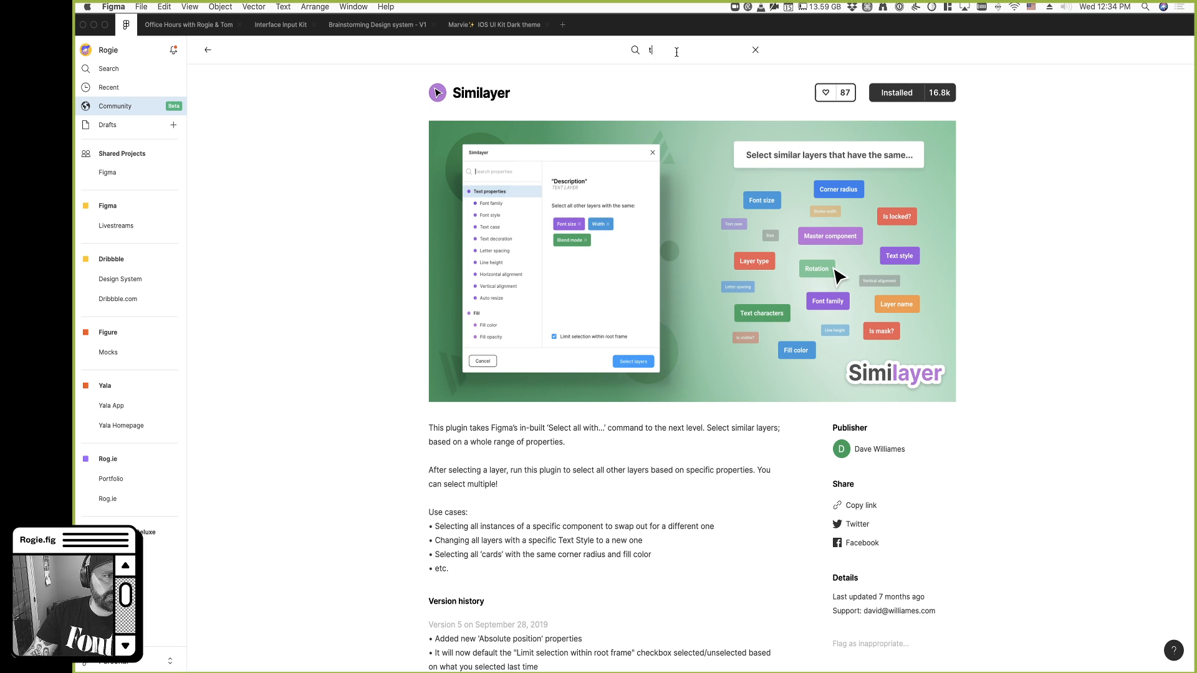
{"action": "key", "text": "Return"}
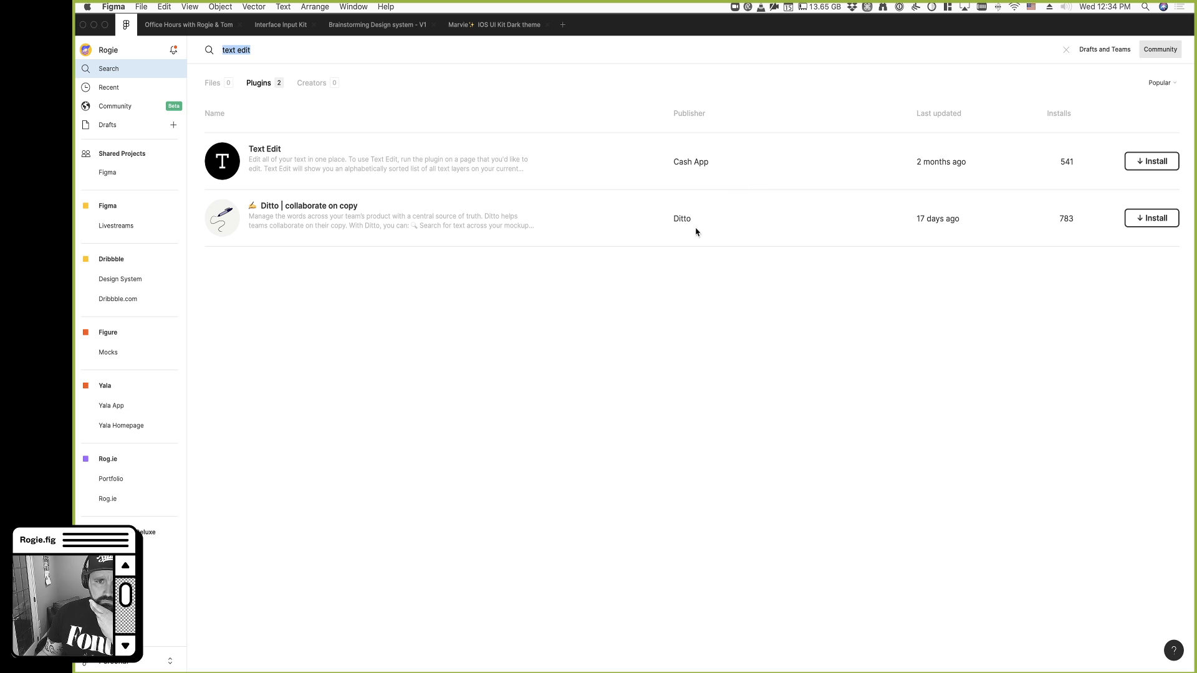
{"action": "left_click", "coordinate": [1139, 167]}
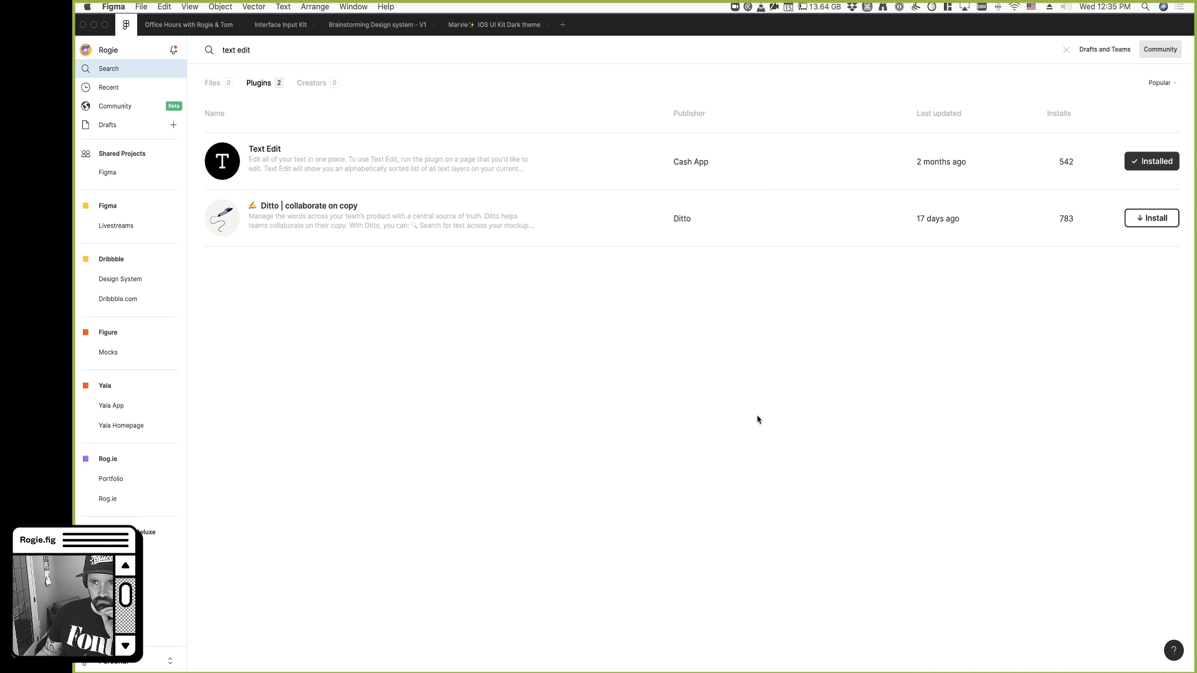
Review the Text Edit plugin's Community page and return to the Office Hours file
{"action": "left_click", "coordinate": [257, 170]}
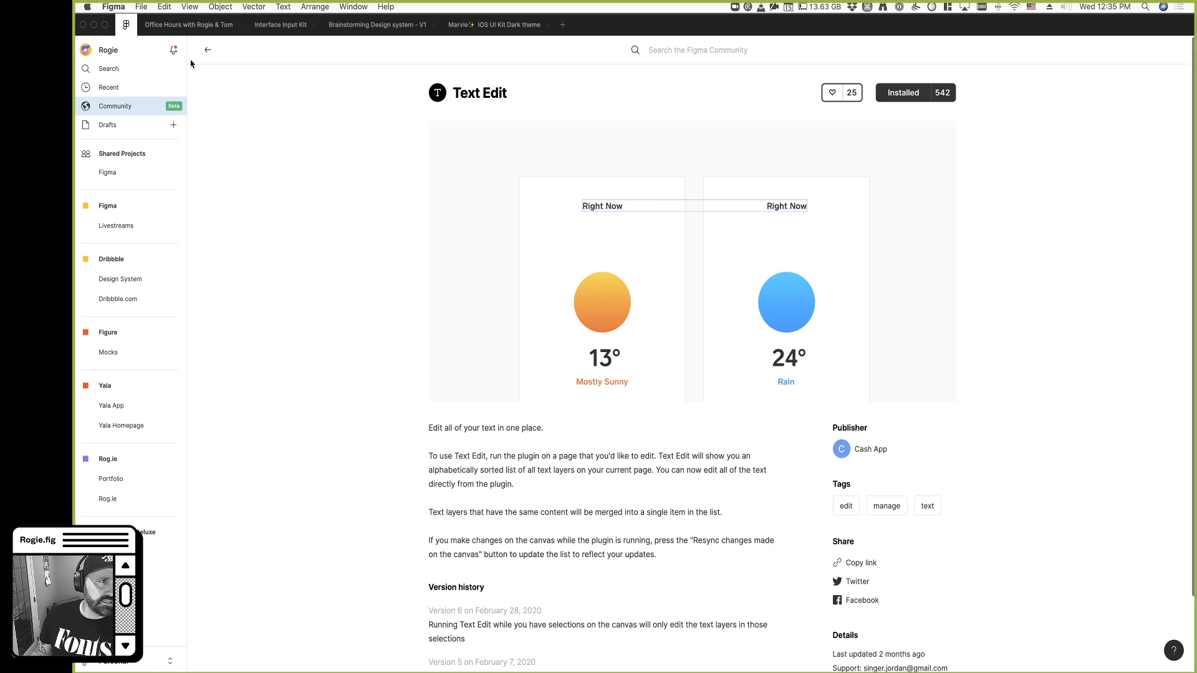
{"action": "left_click", "coordinate": [207, 50]}
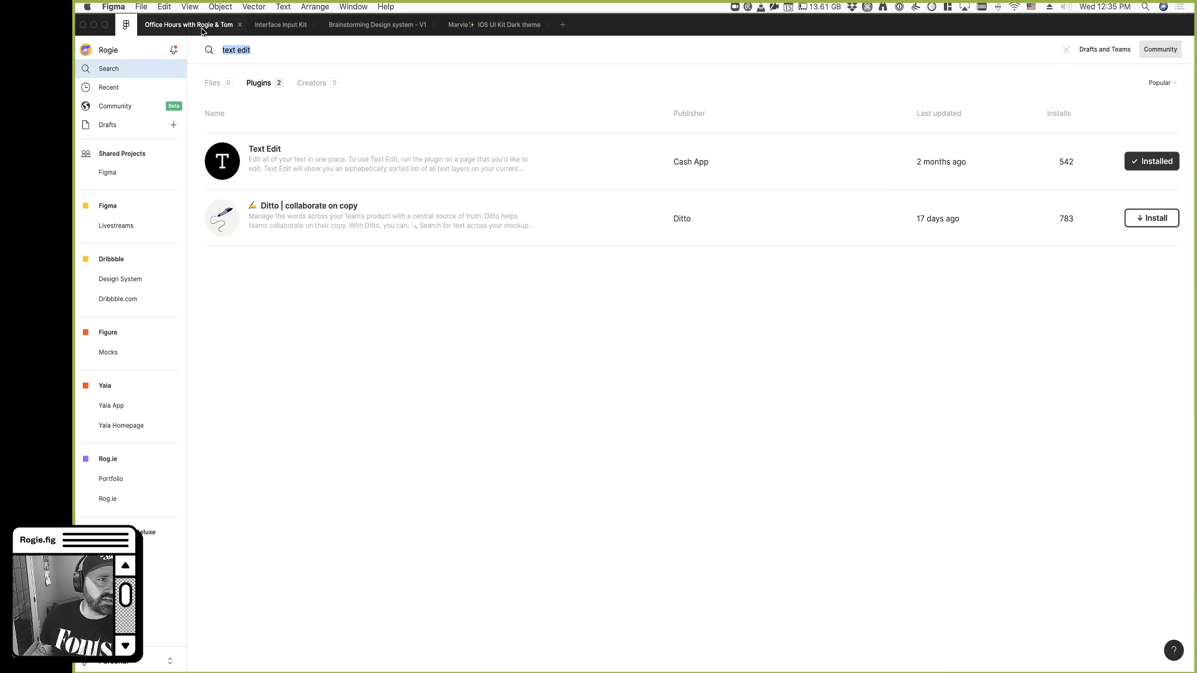
{"action": "left_click", "coordinate": [201, 29]}
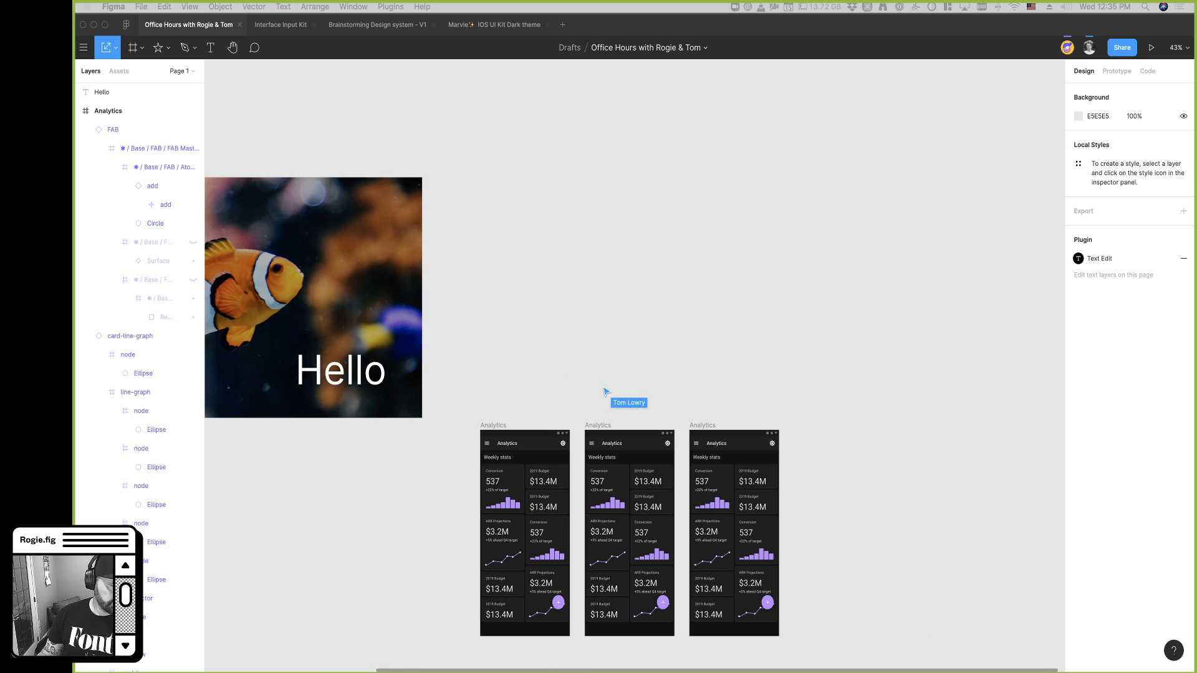
Quit the VLC media player running in the background and return to the Analytics frames in Figma
{"action": "mouse_move", "coordinate": [81, 587]}
{"action": "right_click", "coordinate": [92, 506]}
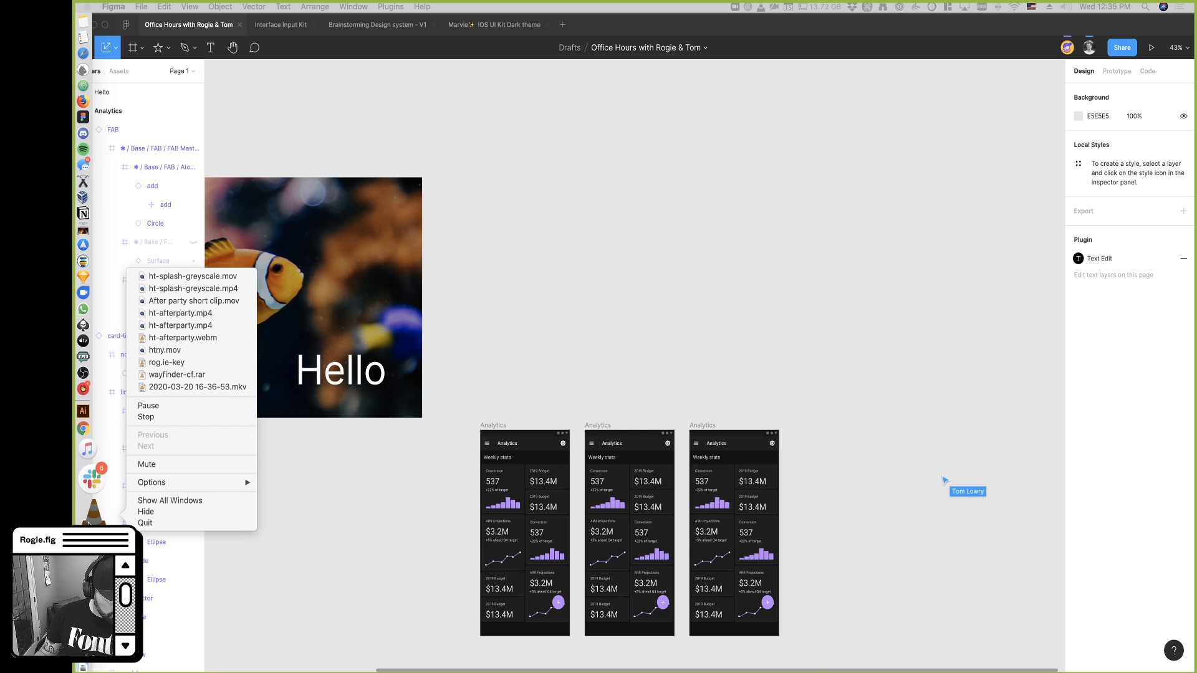
{"action": "left_click", "coordinate": [152, 525]}
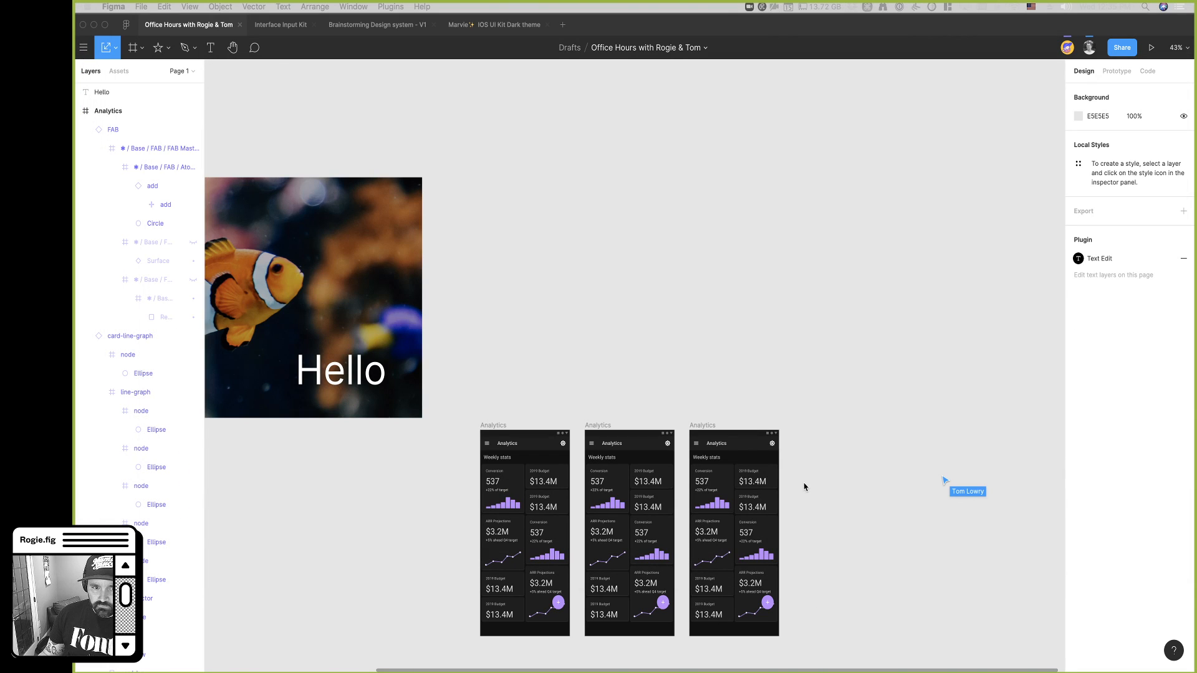
{"action": "scroll", "coordinate": [611, 331], "scroll_direction": "right", "scroll_amount": 1}
{"action": "scroll", "coordinate": [611, 330], "scroll_direction": "down", "scroll_amount": 1}
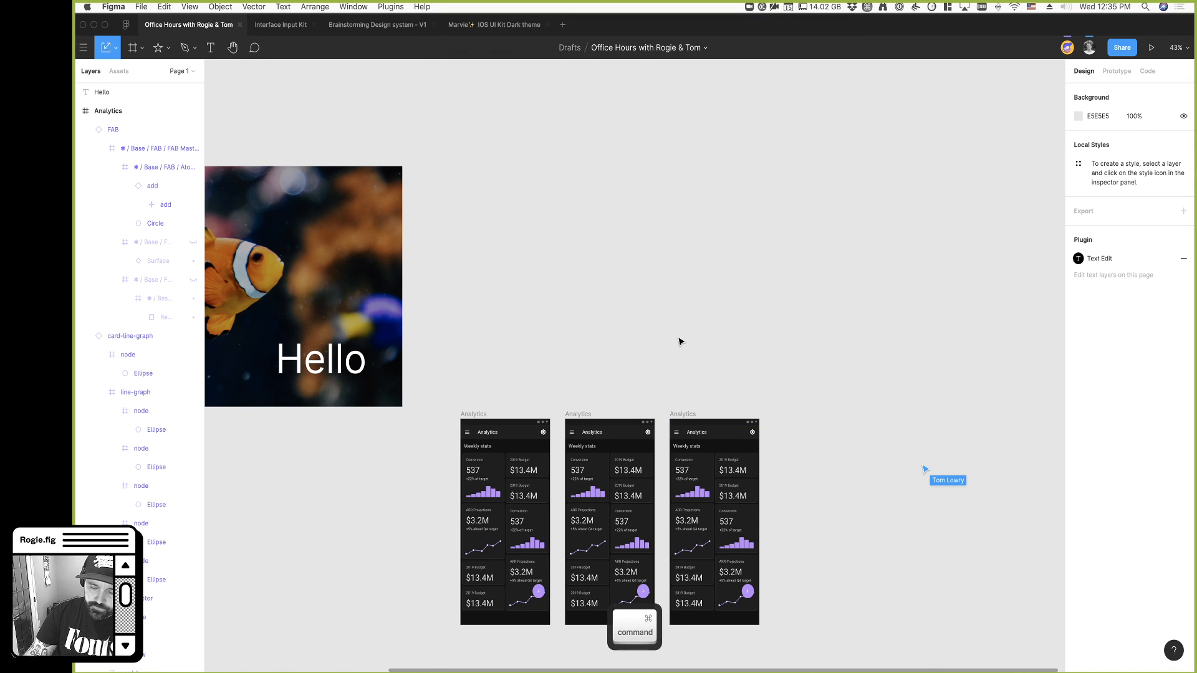
Run the Text Edit plugin and look through its list of the page's text layers
{"action": "key", "text": "super+slash"}
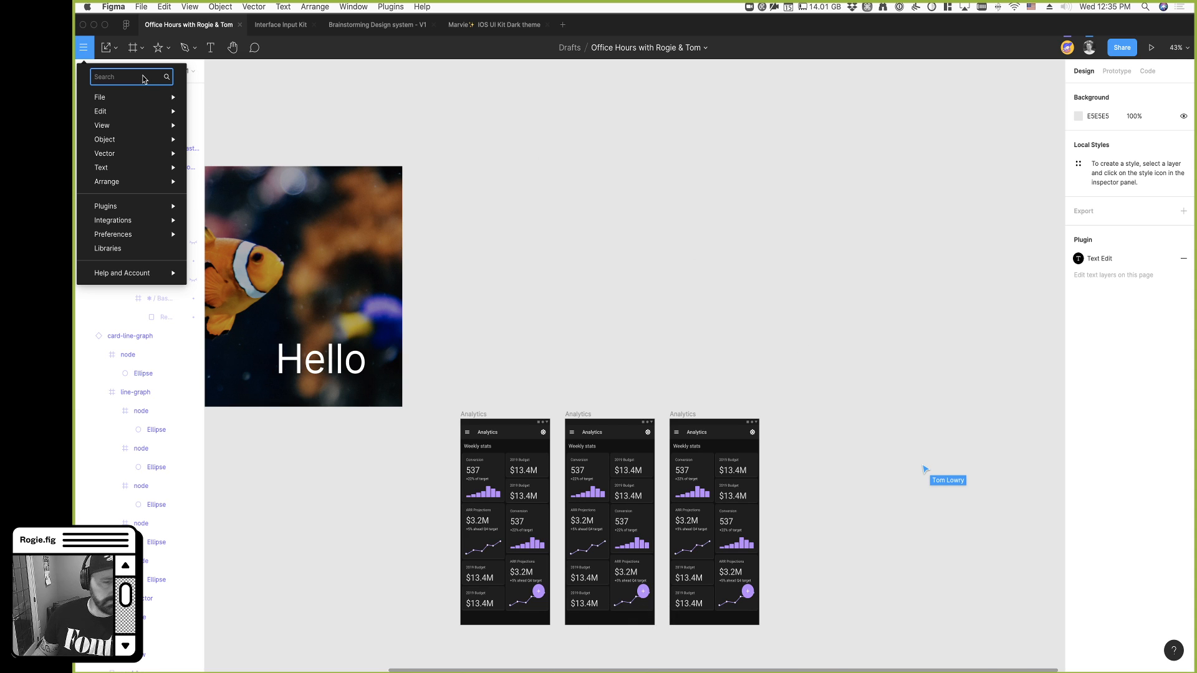
{"action": "type", "text": "text ed"}
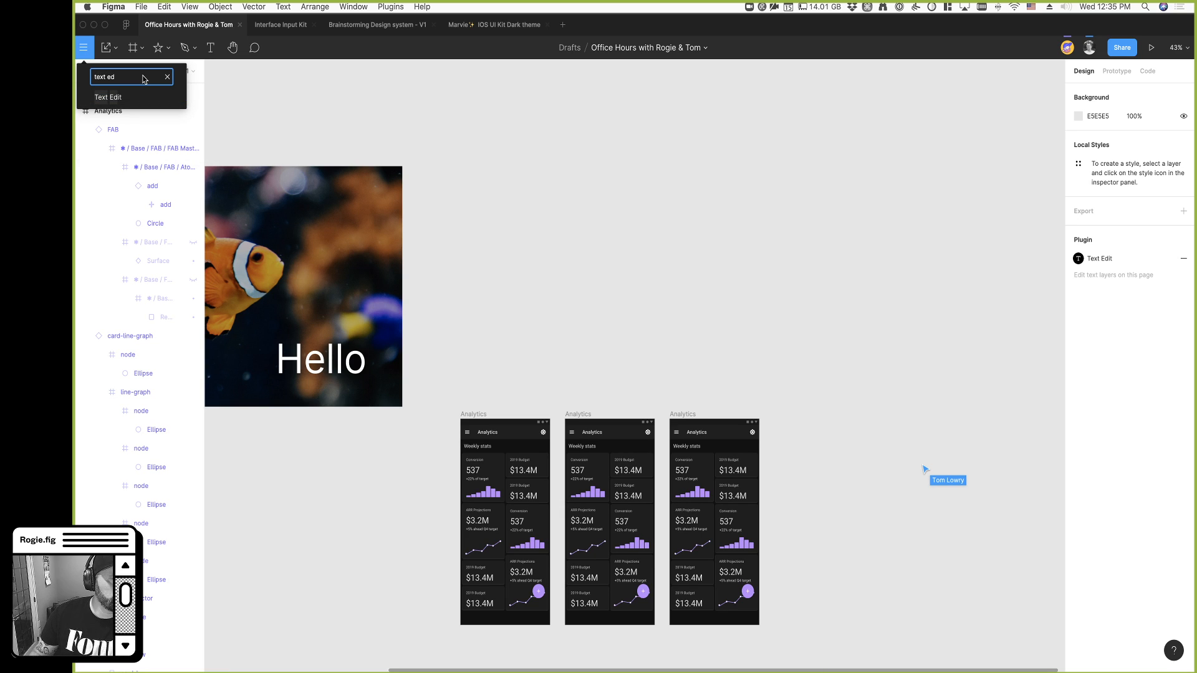
{"action": "key", "text": "Down"}
{"action": "key", "text": "Return"}
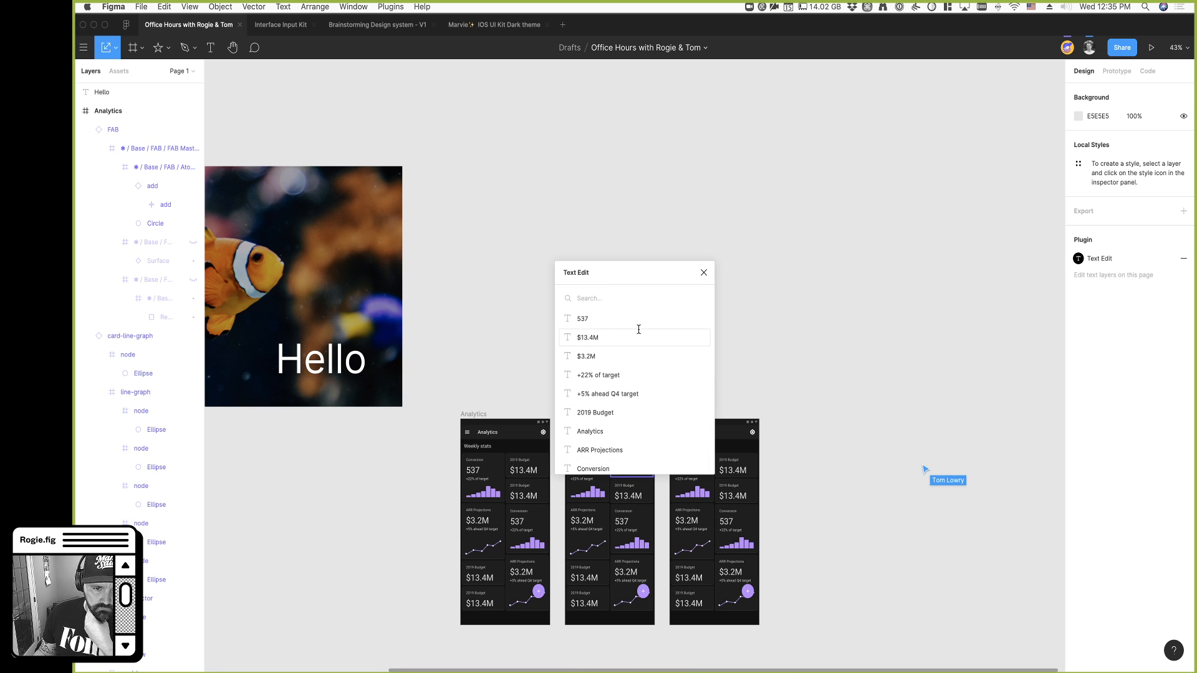
{"action": "scroll", "coordinate": [668, 396], "scroll_direction": "down", "scroll_amount": 4}
{"action": "scroll", "coordinate": [668, 396], "scroll_direction": "up", "scroll_amount": 4}
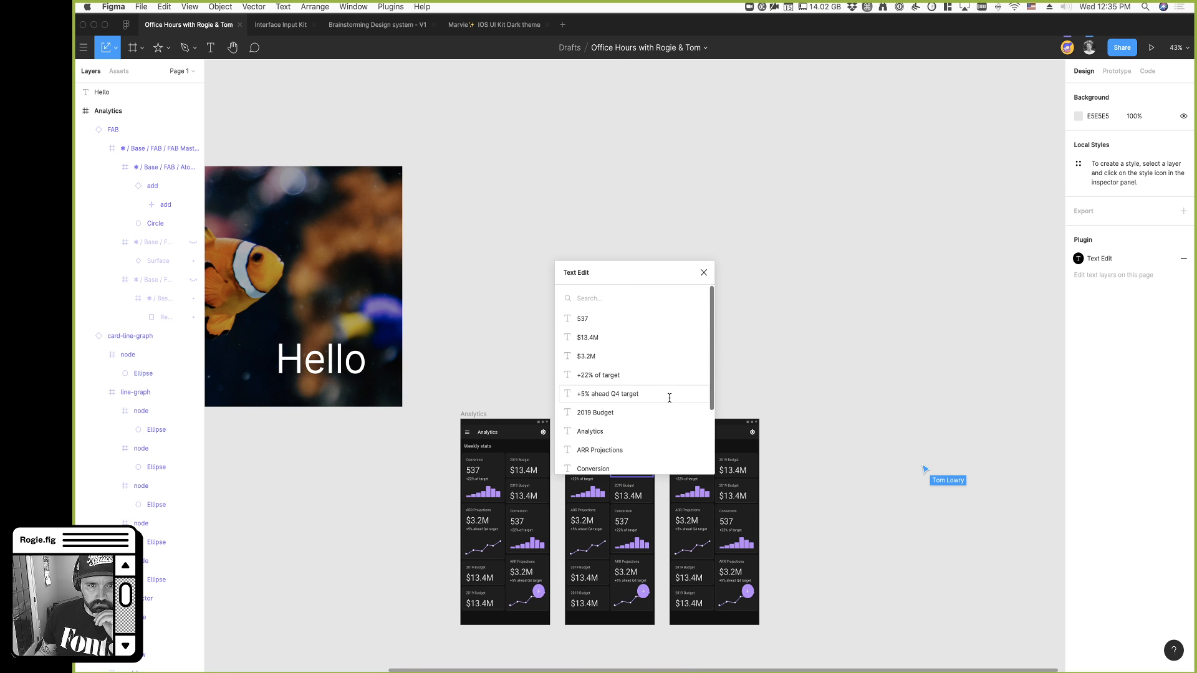
{"action": "scroll", "coordinate": [668, 398], "scroll_direction": "down", "scroll_amount": 2}
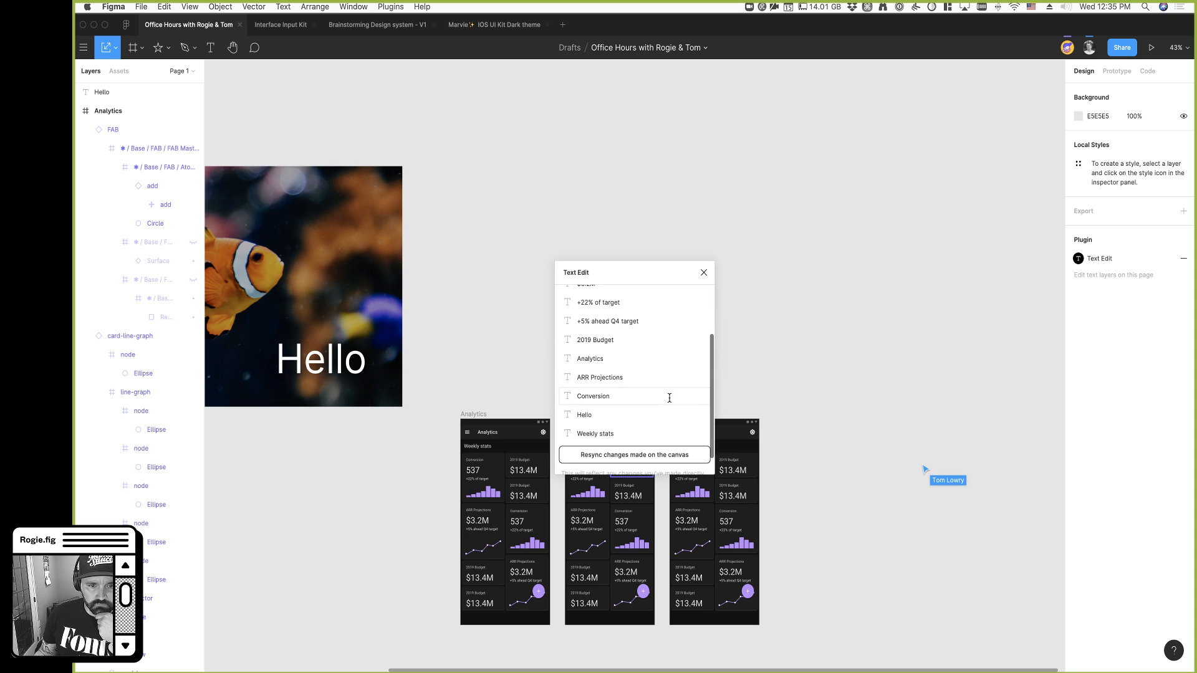
Replace the "Weekly stats" text in all three Analytics frames with "Monthly stats." using Text Edit
{"action": "left_click", "coordinate": [623, 439]}
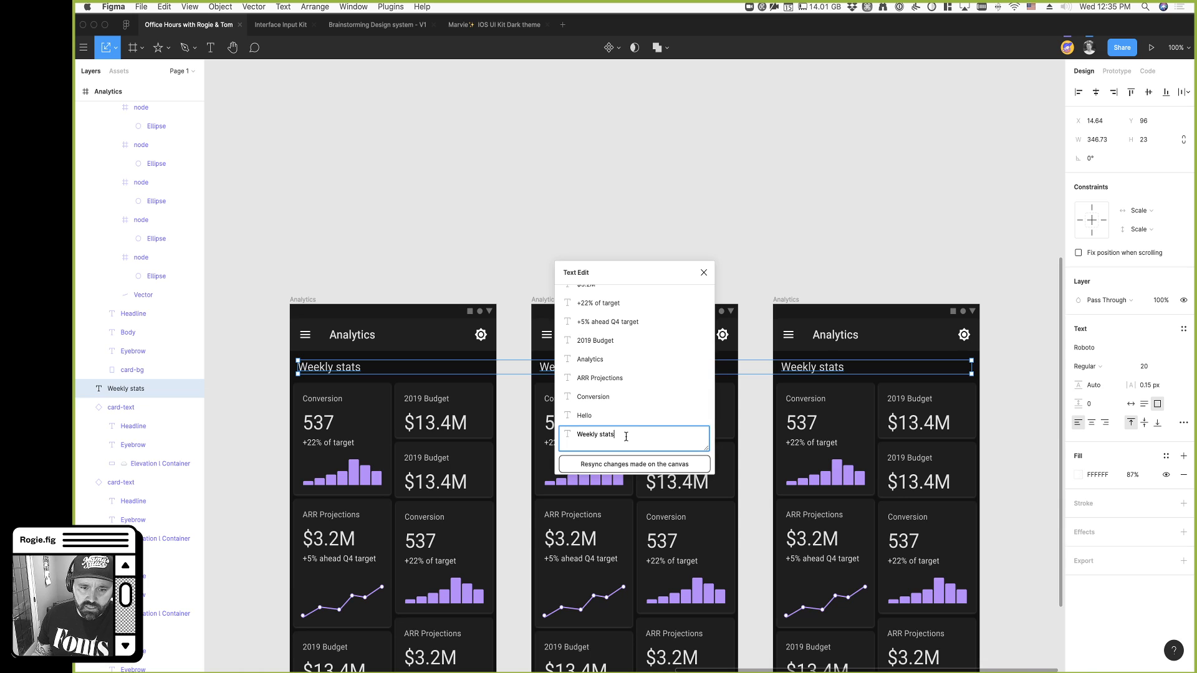
{"action": "key", "text": "alt+shift+Left"}
{"action": "key", "text": "alt+shift+Left"}
{"action": "key", "text": "shift"}
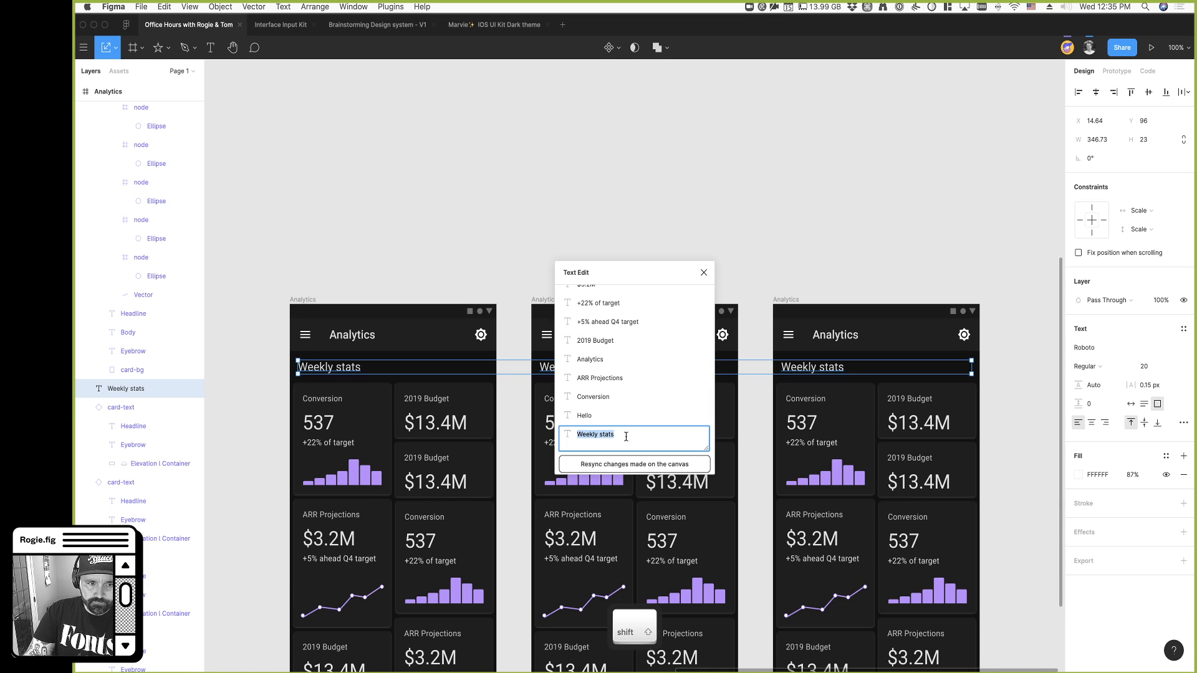
{"action": "type", "text": "Myont"}
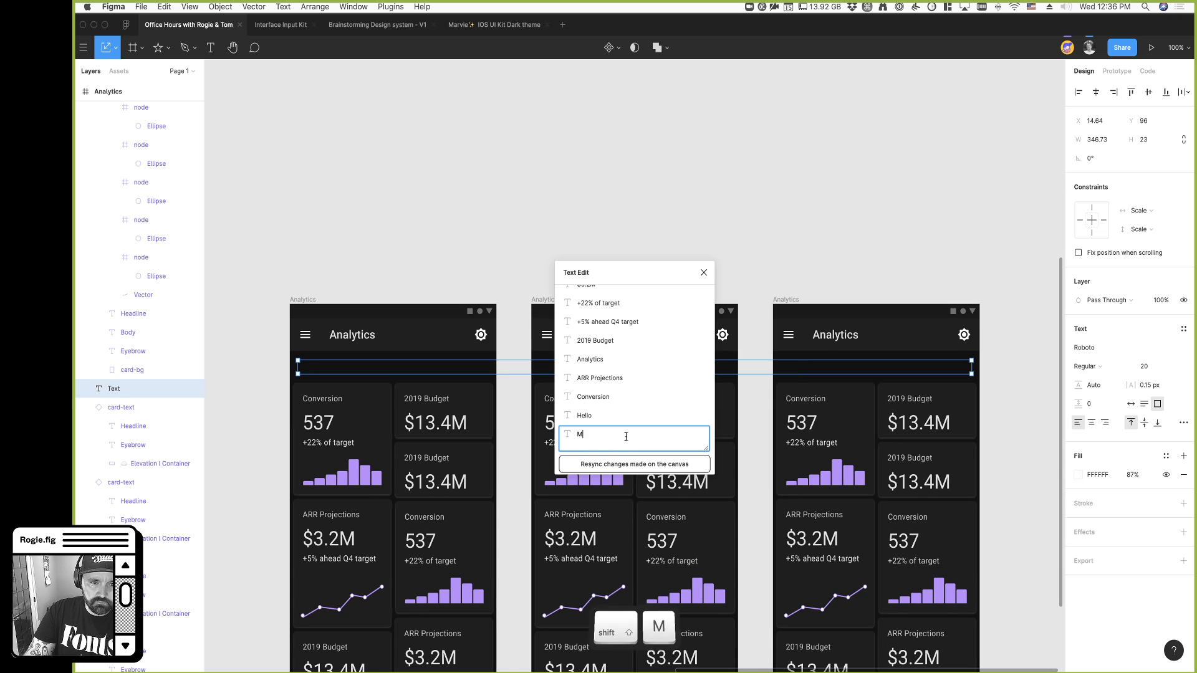
{"action": "type", "text": "hly "}
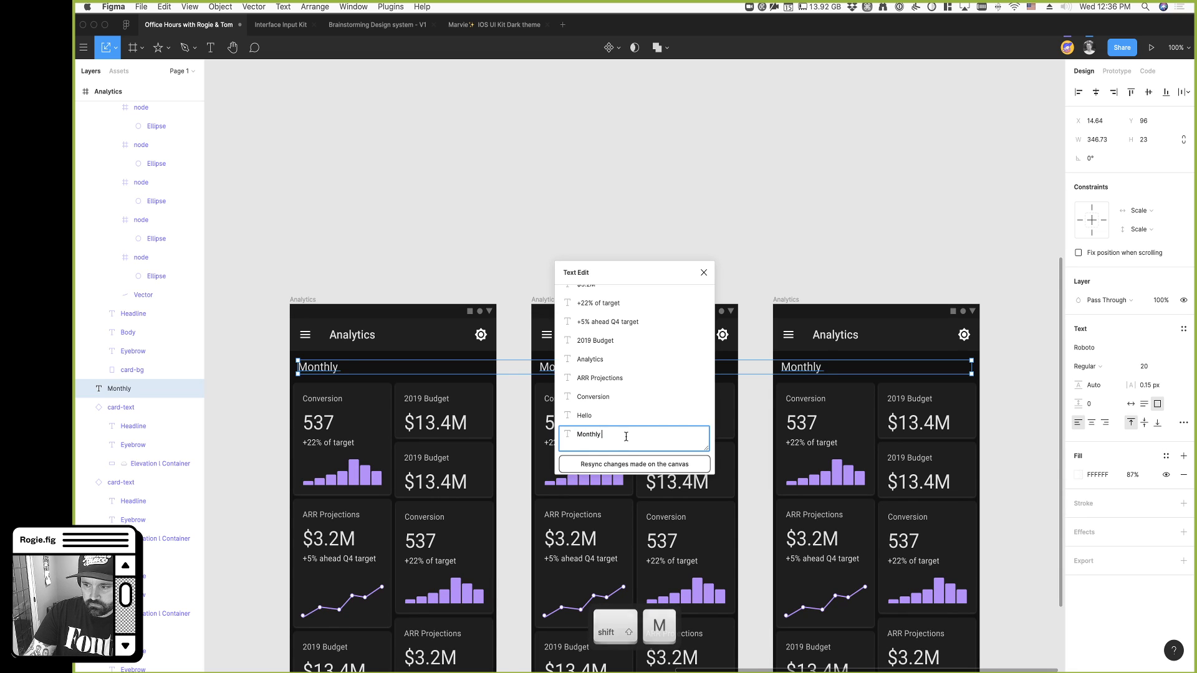
{"action": "type", "text": "stats."}
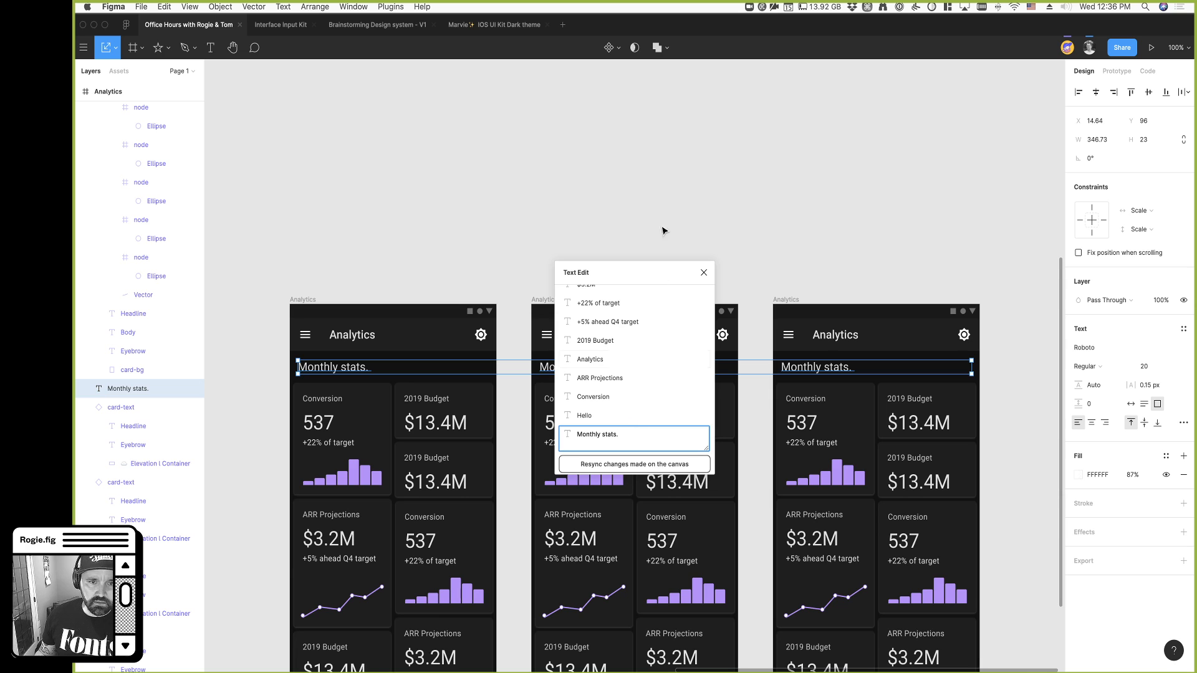
Move the Text Edit window above the frames and change every $13.4M headline to $13M
{"action": "left_click_drag", "start_coordinate": [630, 281], "coordinate": [659, 79]}
{"action": "scroll", "coordinate": [623, 112], "scroll_direction": "up", "scroll_amount": 3}
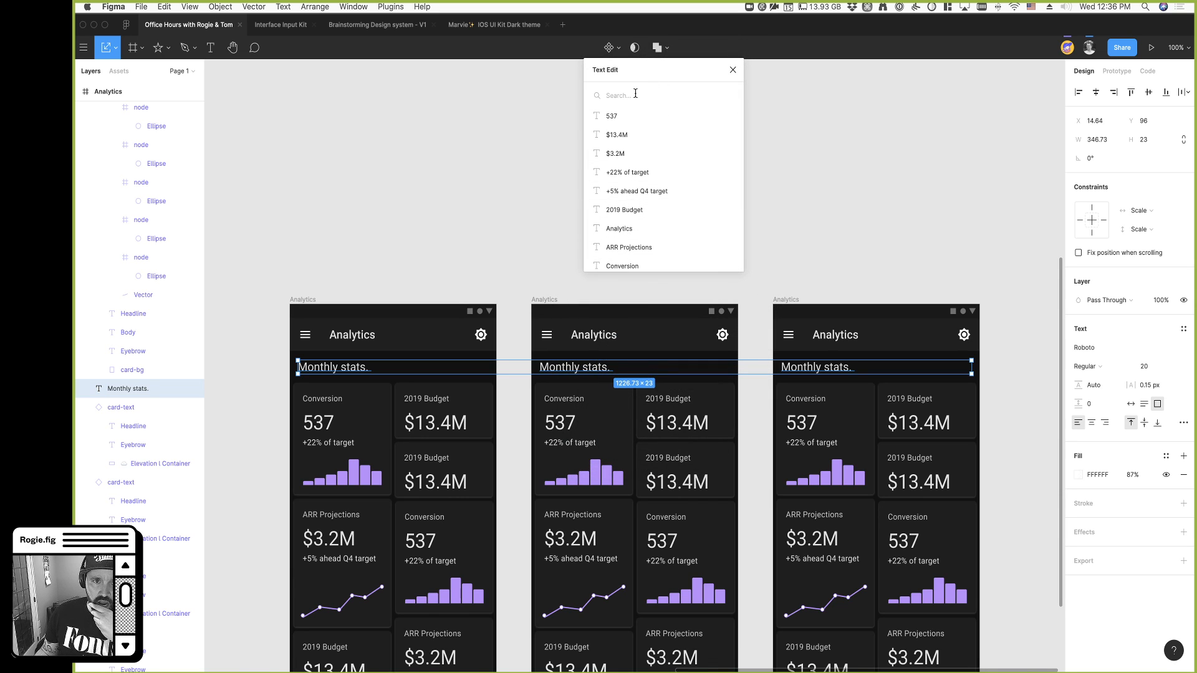
{"action": "left_click", "coordinate": [625, 137]}
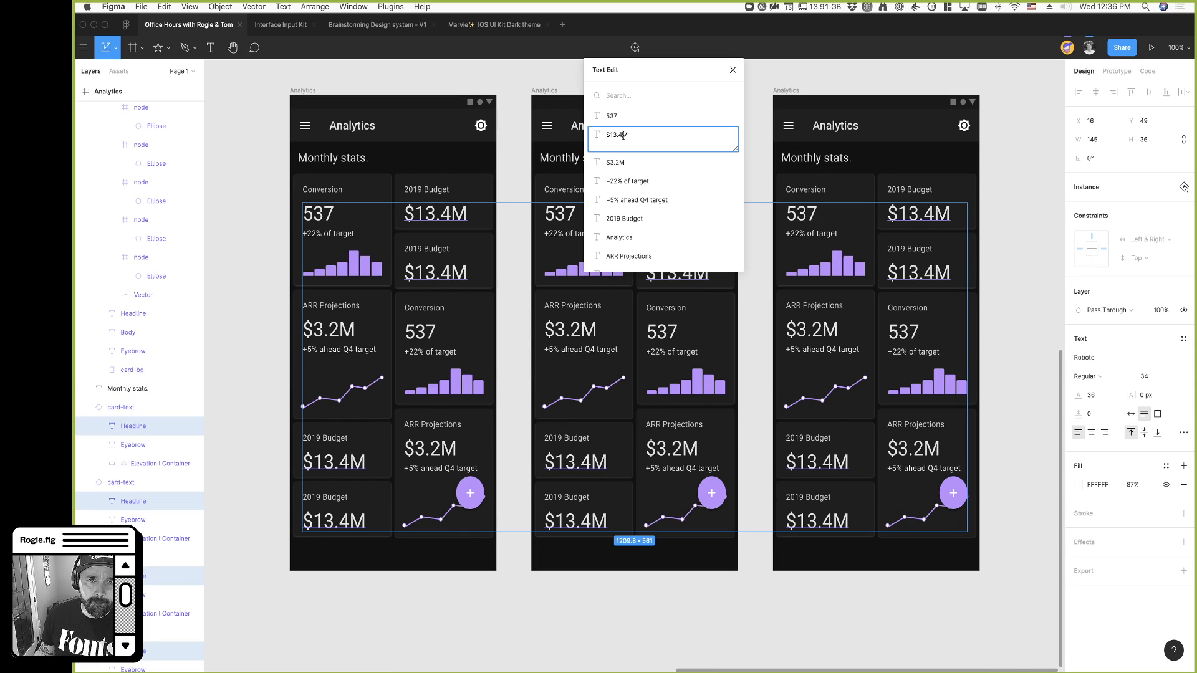
{"action": "key", "text": "BackSpace"}
{"action": "type", "text": "9"}
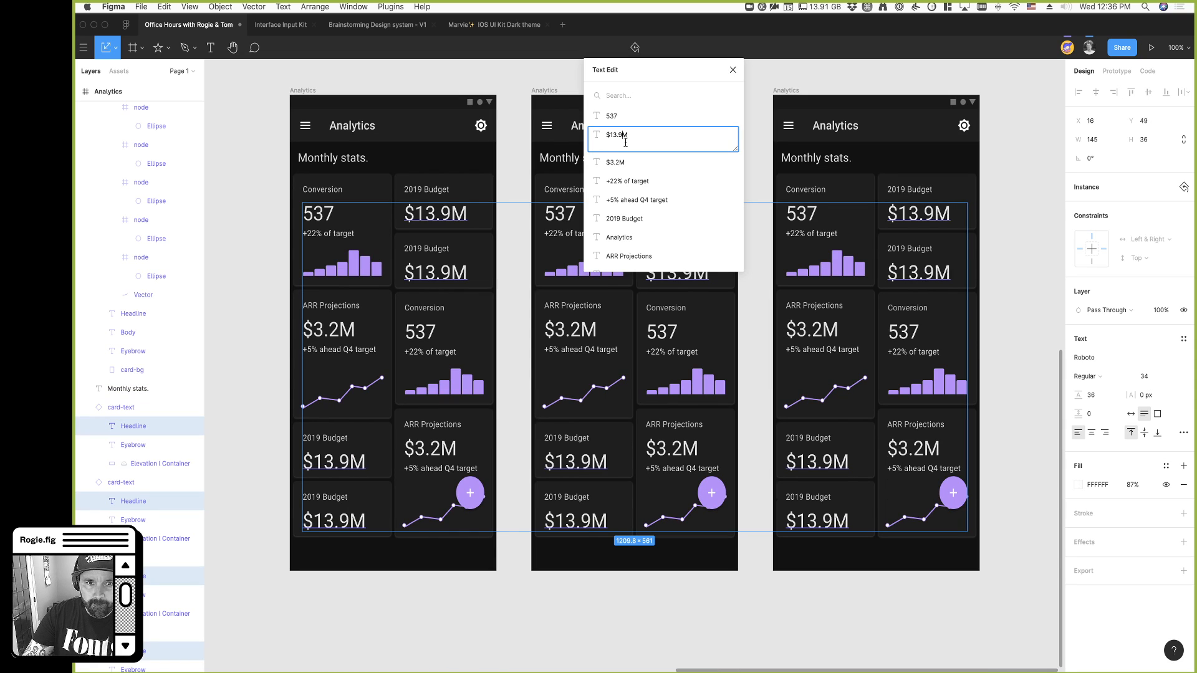
{"action": "type", "text": "00"}
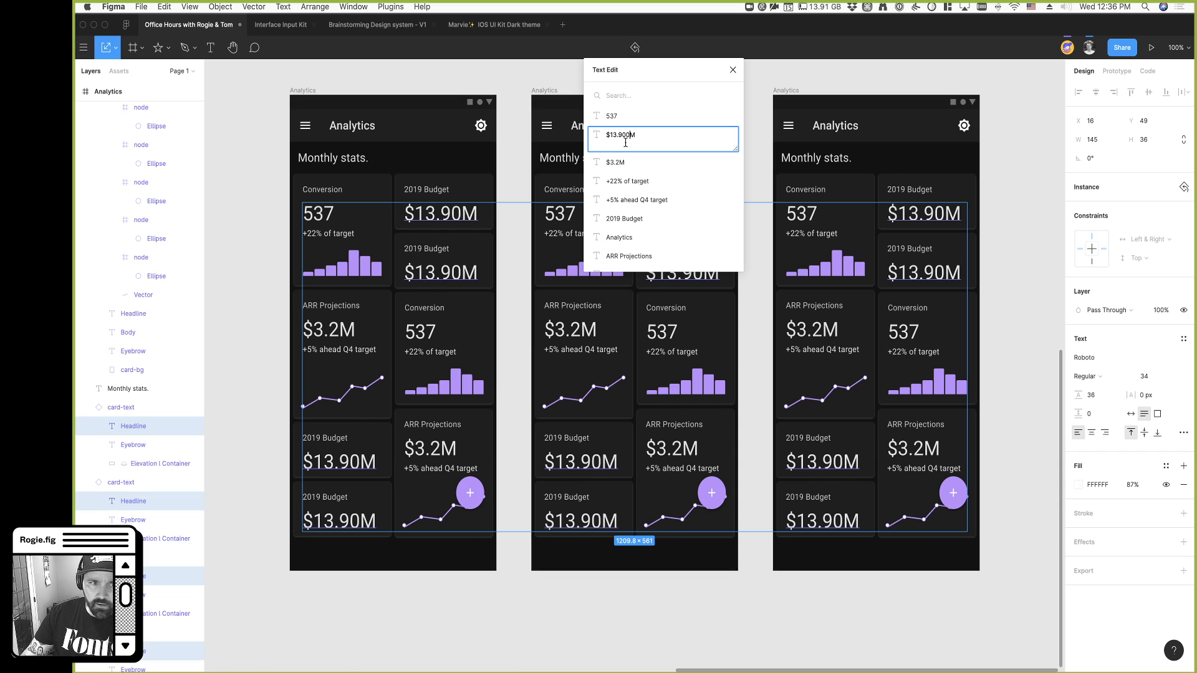
{"action": "key", "text": "BackSpace"}
{"action": "key", "text": "BackSpace"}
{"action": "key", "text": "BackSpace"}
{"action": "key", "text": "BackSpace"}
Step through the Text Edit entries down to "2019 Budget" and back up to "537" to view their matching layers
{"action": "key", "text": "Tab"}
{"action": "key", "text": "Tab"}
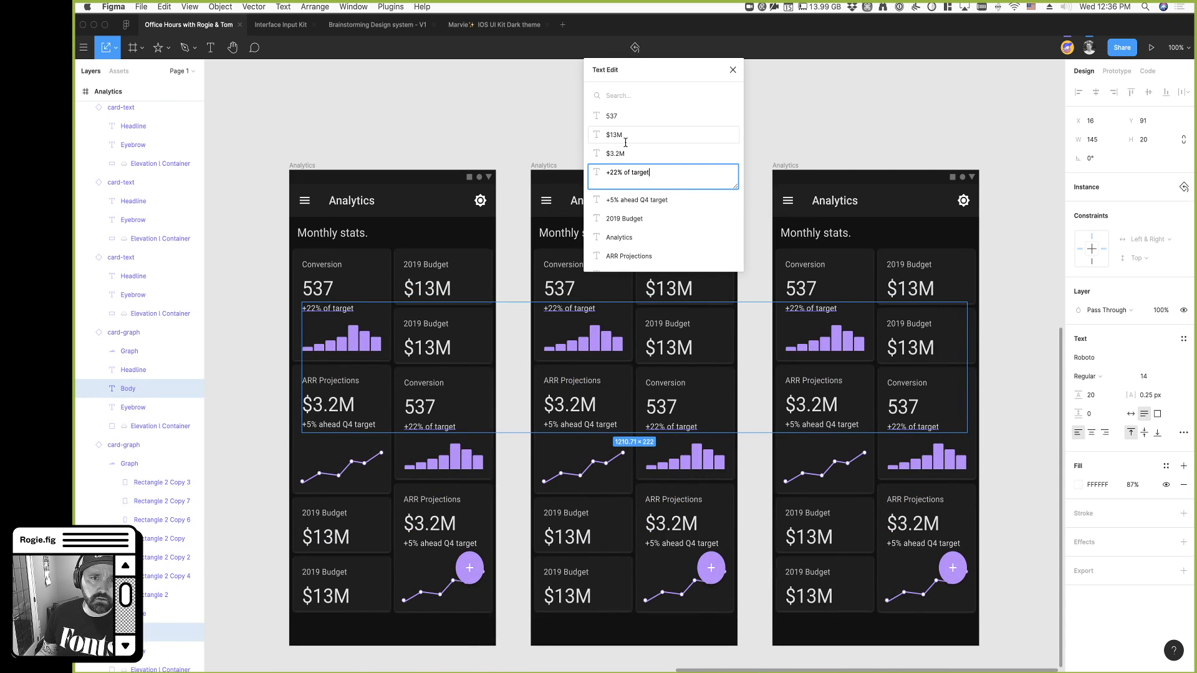
{"action": "key", "text": "Tab"}
{"action": "key", "text": "Tab"}
{"action": "key", "text": "Tab"}
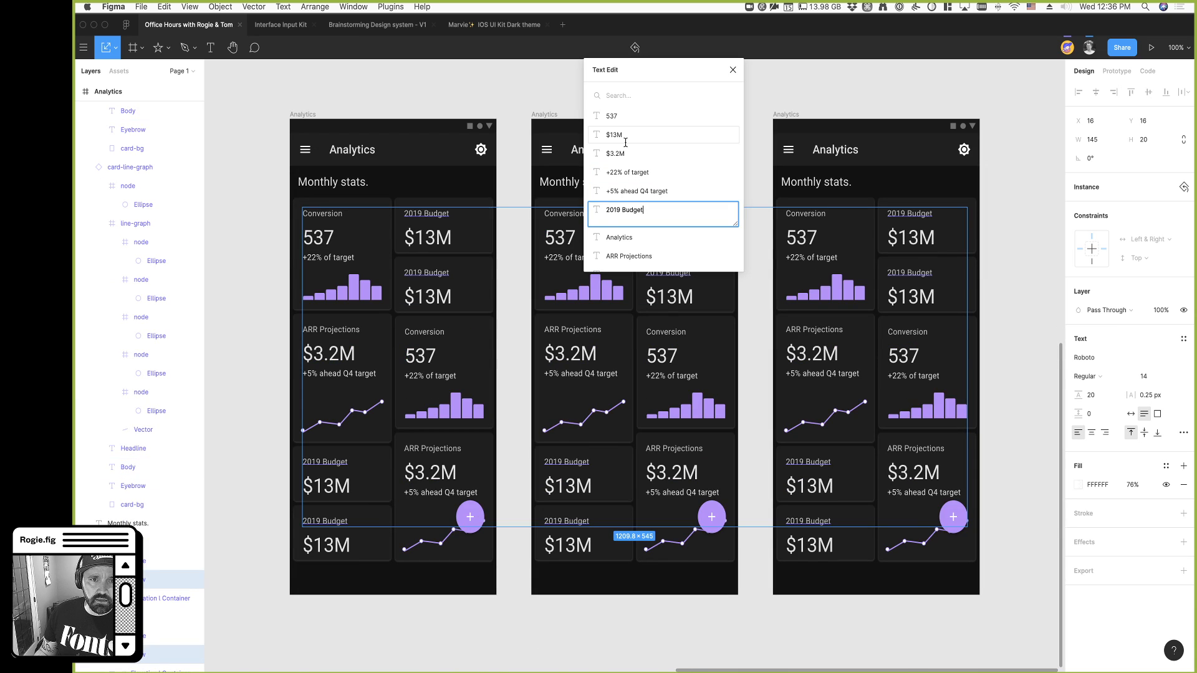
{"action": "key", "text": "shift+Tab"}
{"action": "key", "text": "shift+Tab"}
{"action": "key", "text": "shift+Tab"}
{"action": "key", "text": "shift+Tab"}
{"action": "key", "text": "shift+Tab"}
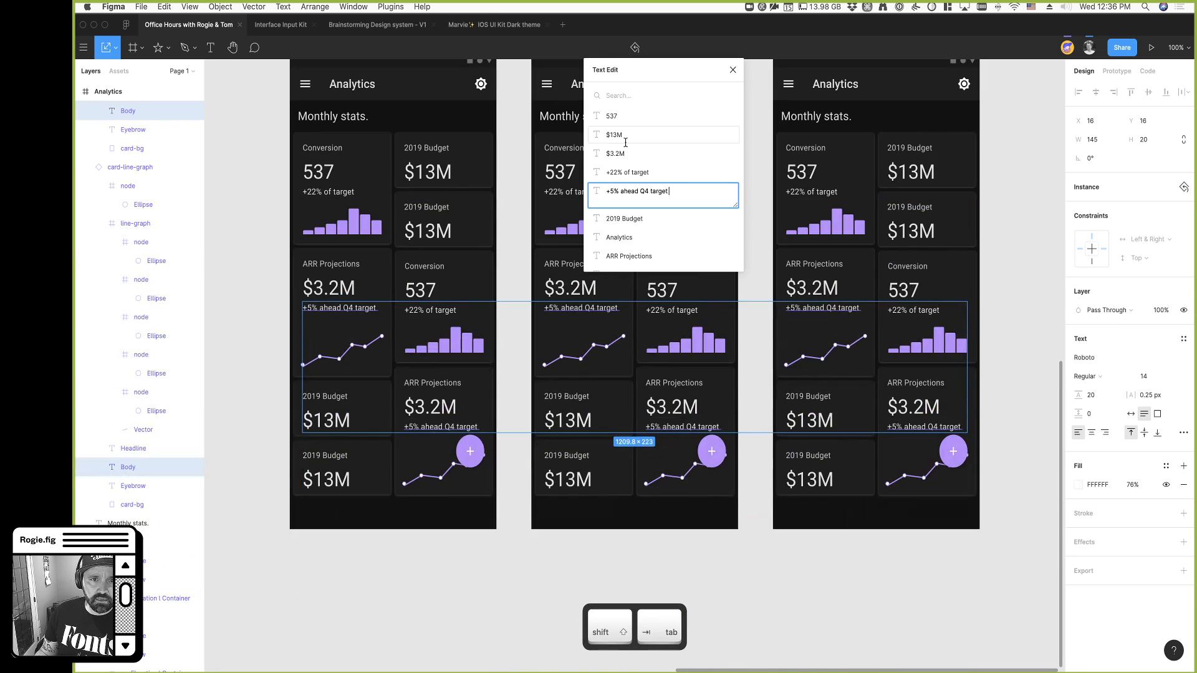
{"action": "key", "text": "shift+Tab"}
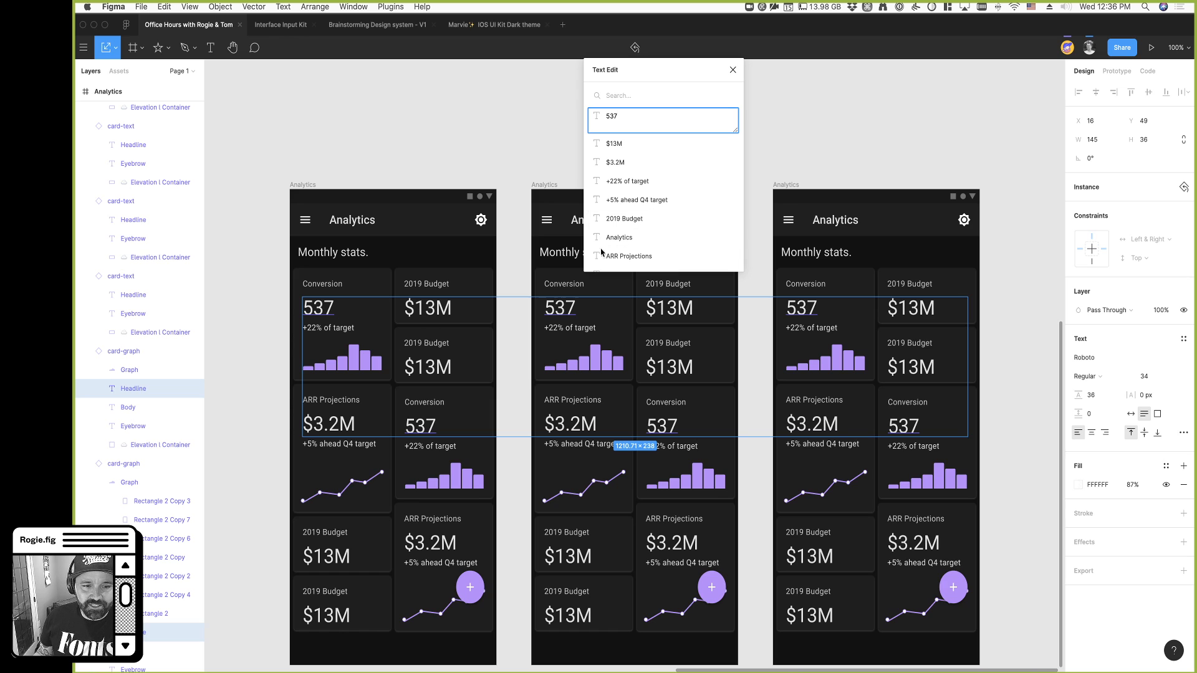
Change the $13M headlines to $13.5M in Text Edit
{"action": "scroll", "coordinate": [641, 160], "scroll_direction": "down", "scroll_amount": 1}
{"action": "left_click", "coordinate": [616, 120]}
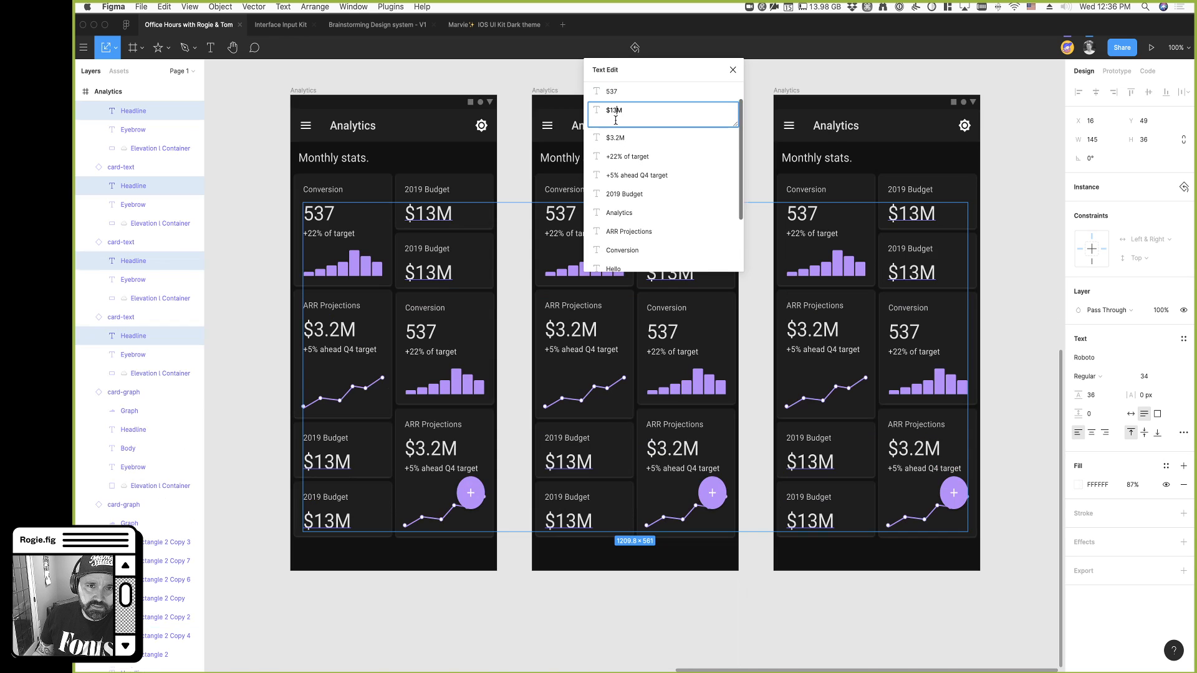
{"action": "type", "text": ".5"}
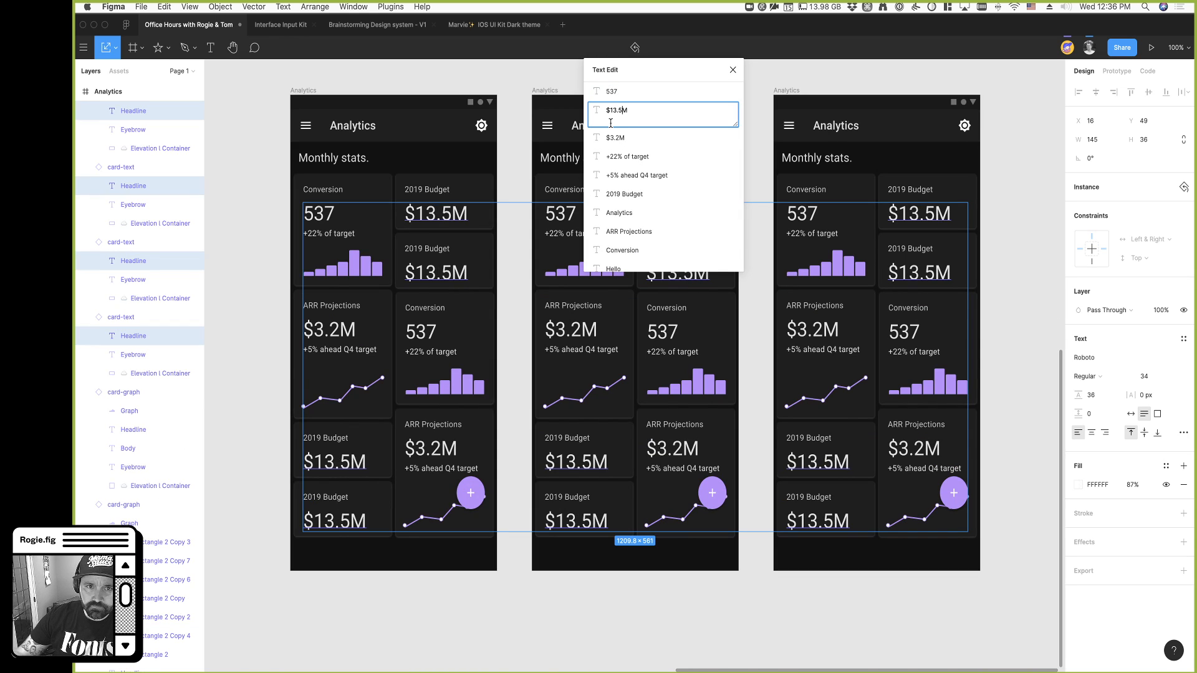
Replace the "Hello" text on the clownfish image with "Hii" using Text Edit
{"action": "scroll", "coordinate": [654, 228], "scroll_direction": "down", "scroll_amount": 2}
{"action": "left_click", "coordinate": [623, 229]}
{"action": "double_click", "coordinate": [623, 230]}
{"action": "type", "text": "Hii"}
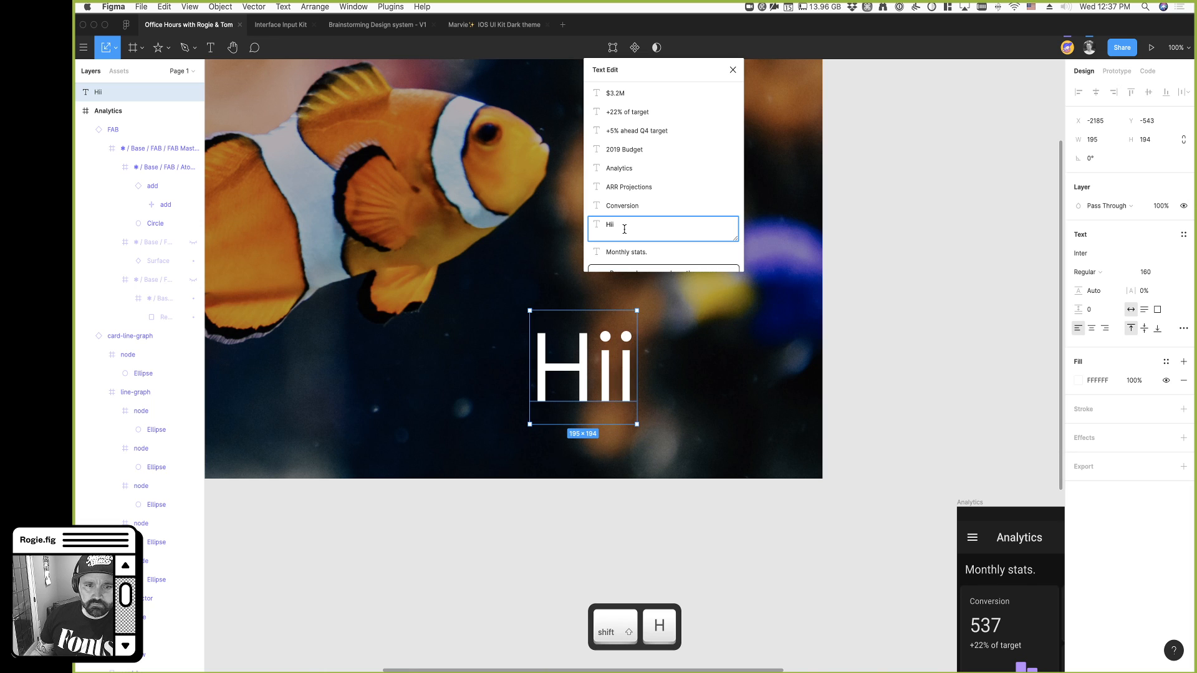
Resync the changes made on the canvas in Text Edit and close the plugin
{"action": "scroll", "coordinate": [764, 454], "scroll_direction": "down", "scroll_amount": 8}
{"action": "scroll", "coordinate": [806, 451], "scroll_direction": "right", "scroll_amount": 3}
{"action": "left_click", "coordinate": [682, 73]}
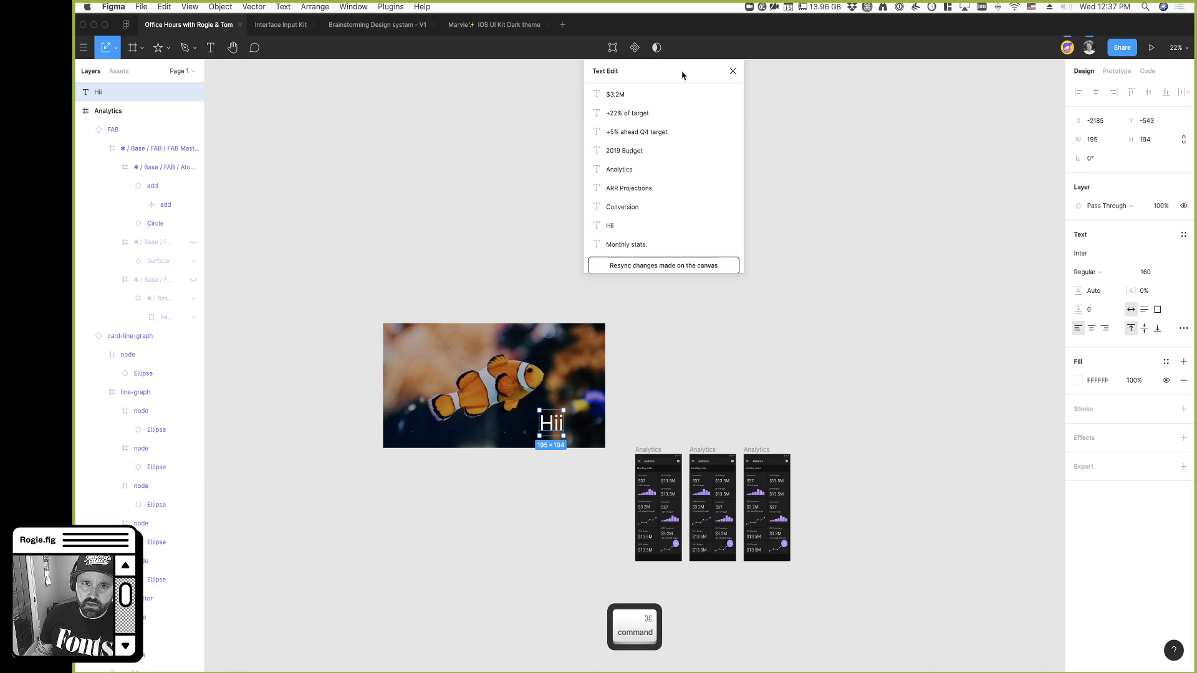
{"action": "left_click_drag", "start_coordinate": [681, 73], "coordinate": [670, 150]}
{"action": "scroll", "coordinate": [720, 196], "scroll_direction": "down", "scroll_amount": 1}
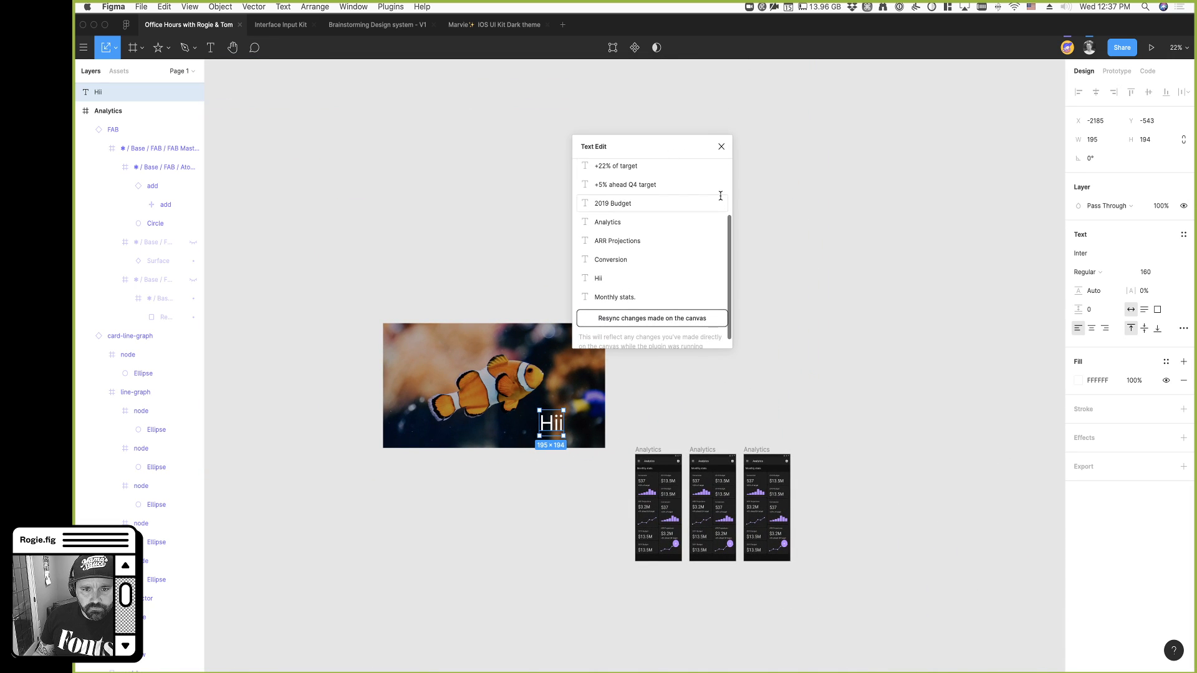
{"action": "left_click", "coordinate": [660, 319]}
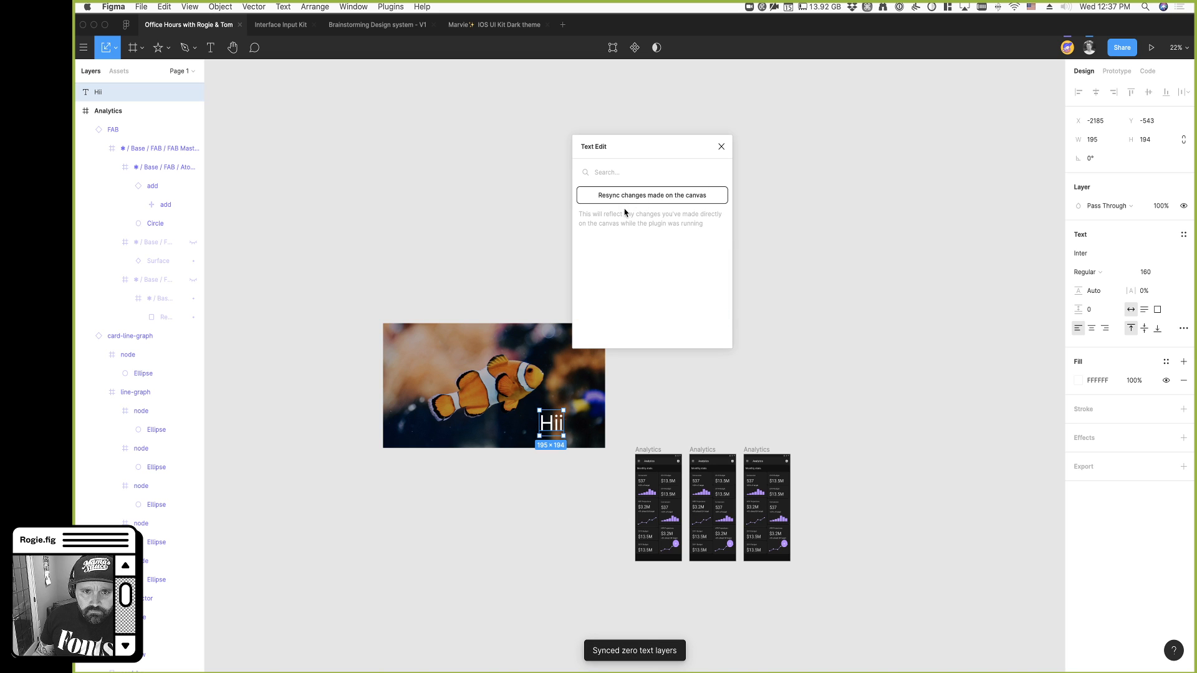
{"action": "left_click", "coordinate": [720, 146]}
{"action": "scroll", "coordinate": [776, 311], "scroll_direction": "right", "scroll_amount": 2}
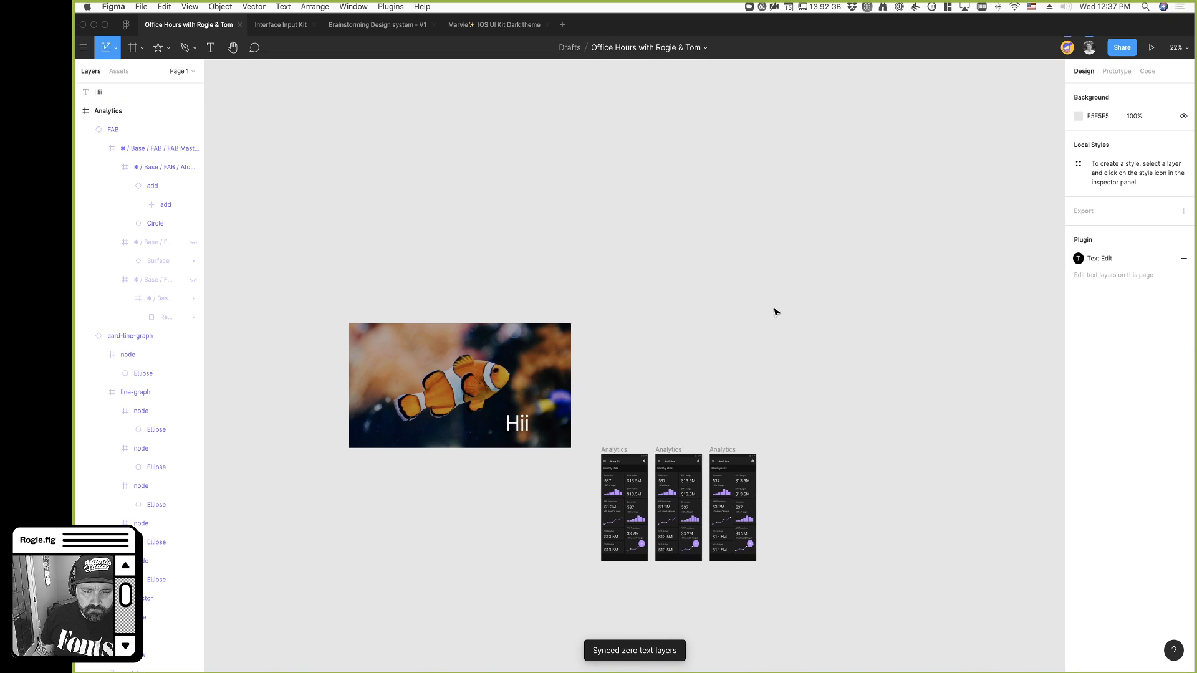
Search the Figma Community for "find and replace", install the Find and Replace plugin and return to the Office Hours file
{"action": "scroll", "coordinate": [725, 642], "scroll_direction": "up", "scroll_amount": 5}
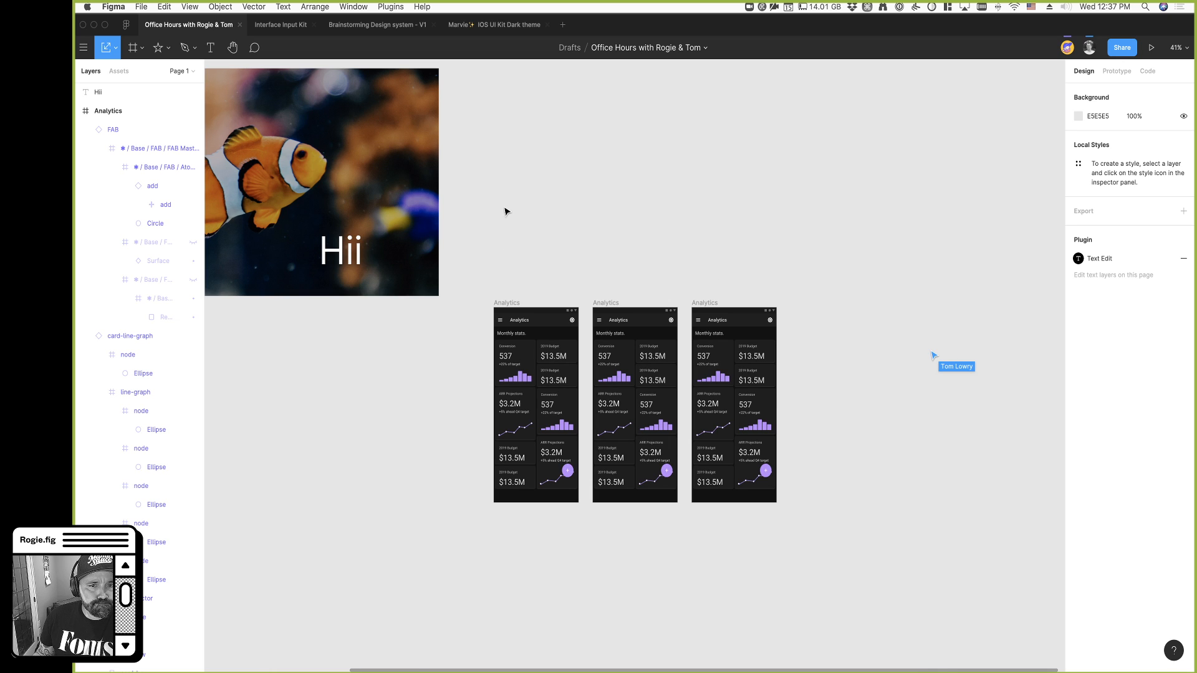
{"action": "left_click", "coordinate": [126, 25]}
{"action": "left_click", "coordinate": [244, 50]}
{"action": "type", "text": "find and replace"}
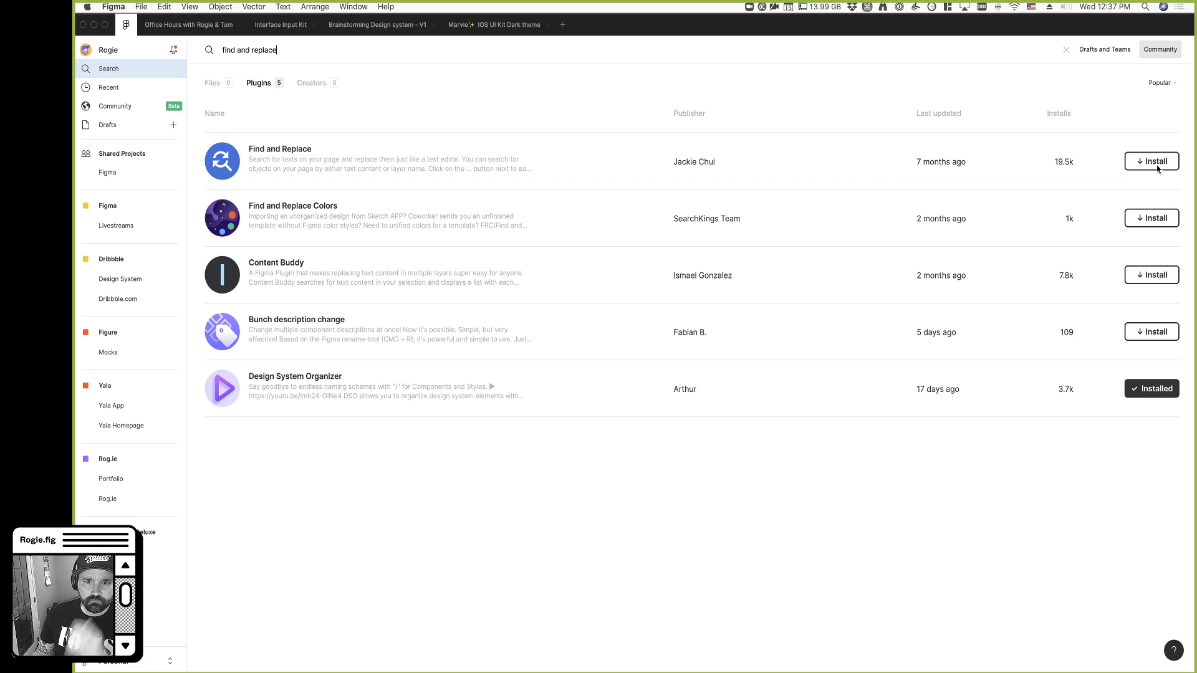
{"action": "left_click", "coordinate": [1158, 164]}
{"action": "left_click", "coordinate": [187, 24]}
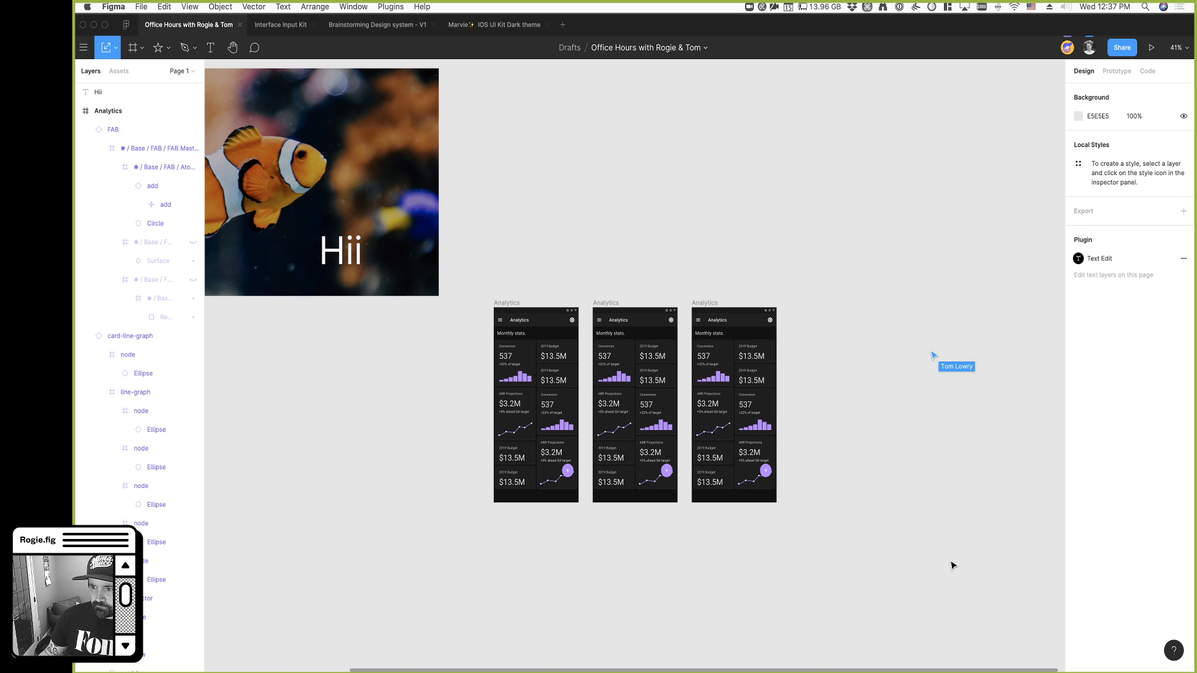
{"action": "scroll", "coordinate": [667, 259], "scroll_direction": "up", "scroll_amount": 2}
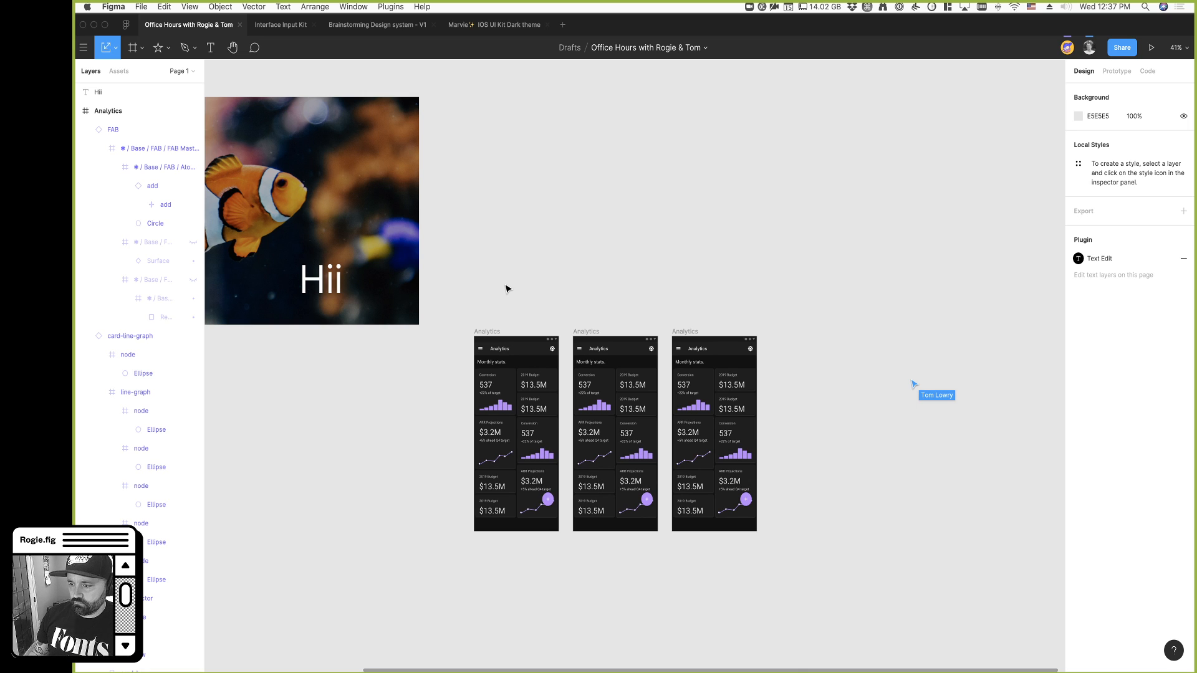
{"action": "left_click", "coordinate": [487, 331]}
{"action": "left_click", "coordinate": [503, 273]}
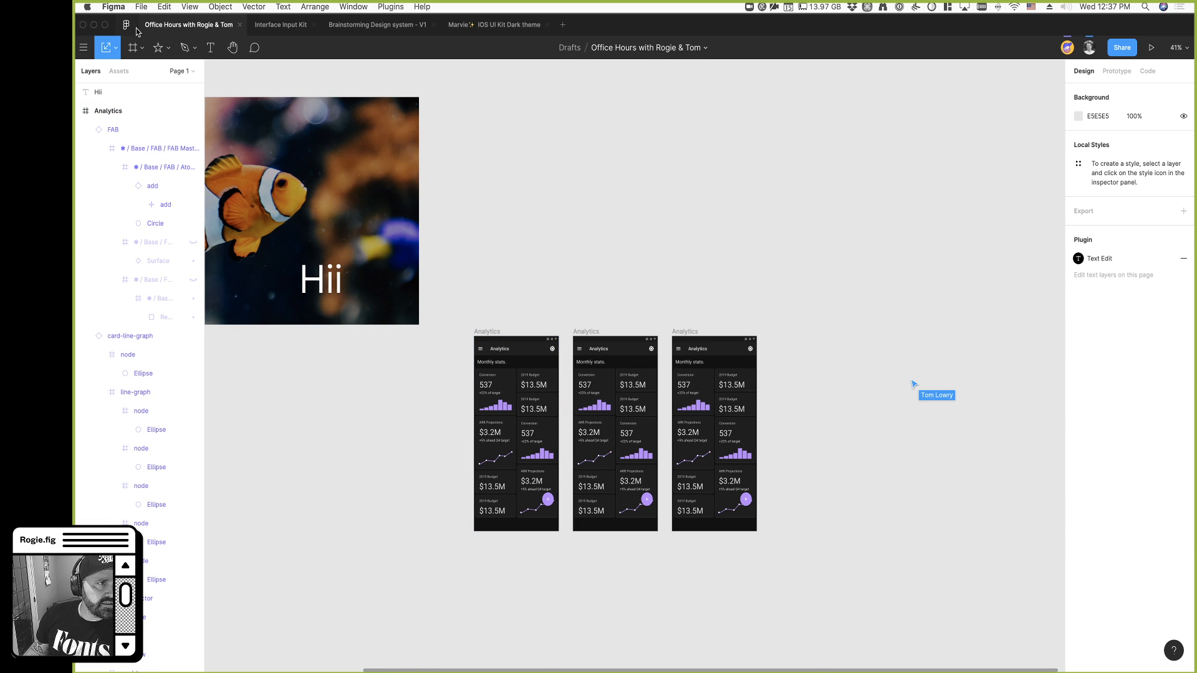
Run the Find and Replace plugin and move its window above the Analytics frames
{"action": "key", "text": "super+slash"}
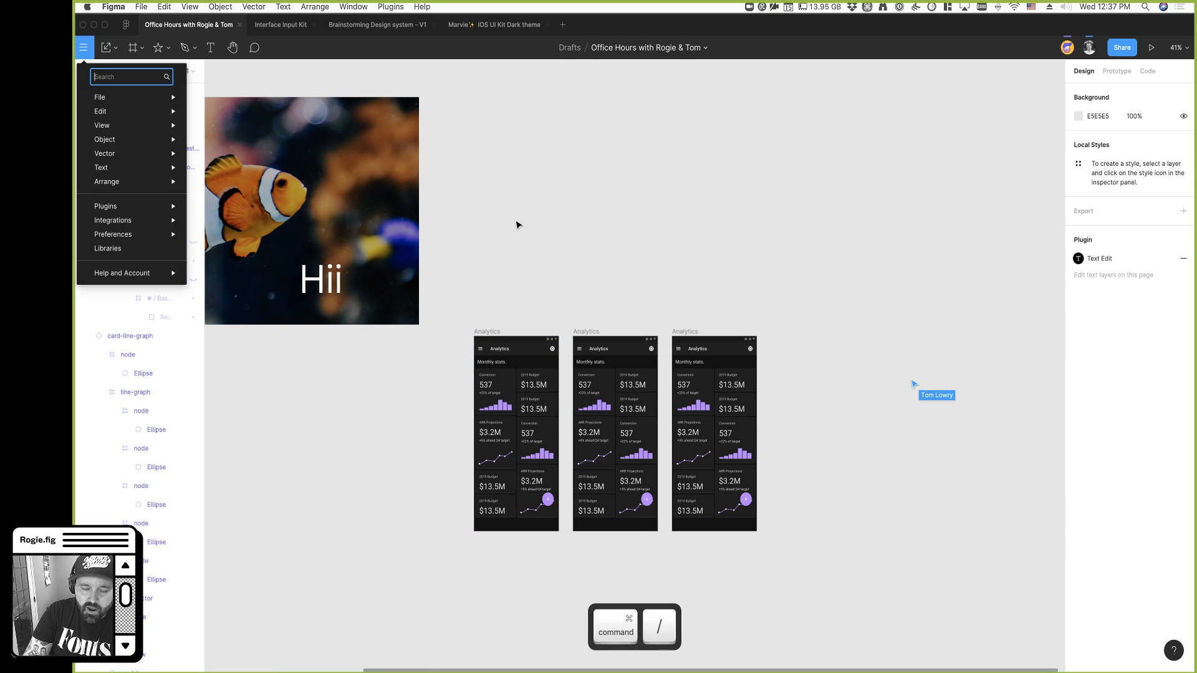
{"action": "type", "text": "figma"}
{"action": "key", "text": "BackSpace"}
{"action": "key", "text": "BackSpace"}
{"action": "key", "text": "BackSpace"}
{"action": "key", "text": "BackSpace"}
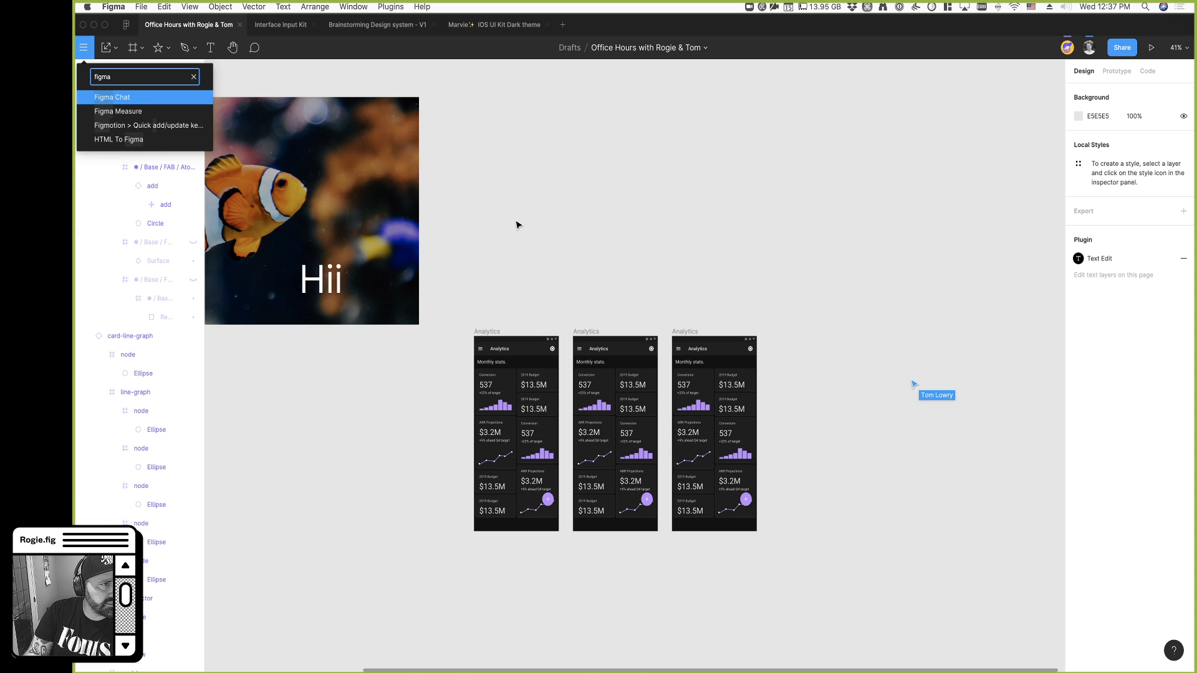
{"action": "type", "text": "ind"}
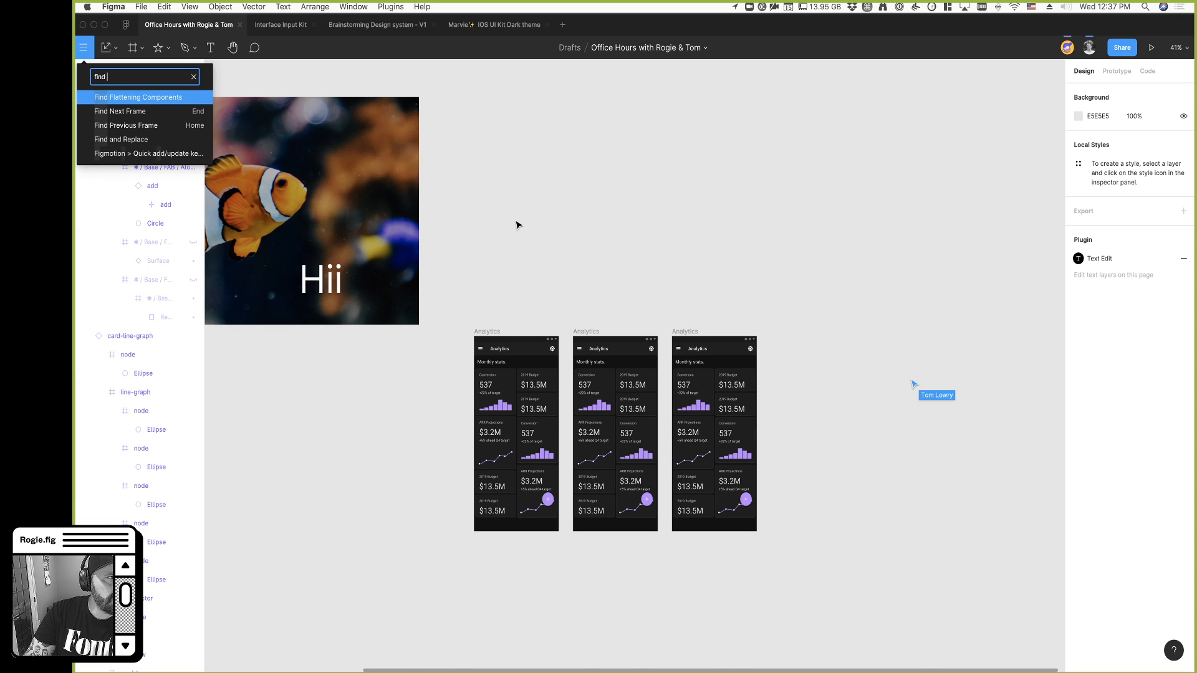
{"action": "key", "text": "Down"}
{"action": "key", "text": "Down"}
{"action": "key", "text": "Down"}
{"action": "key", "text": "Return"}
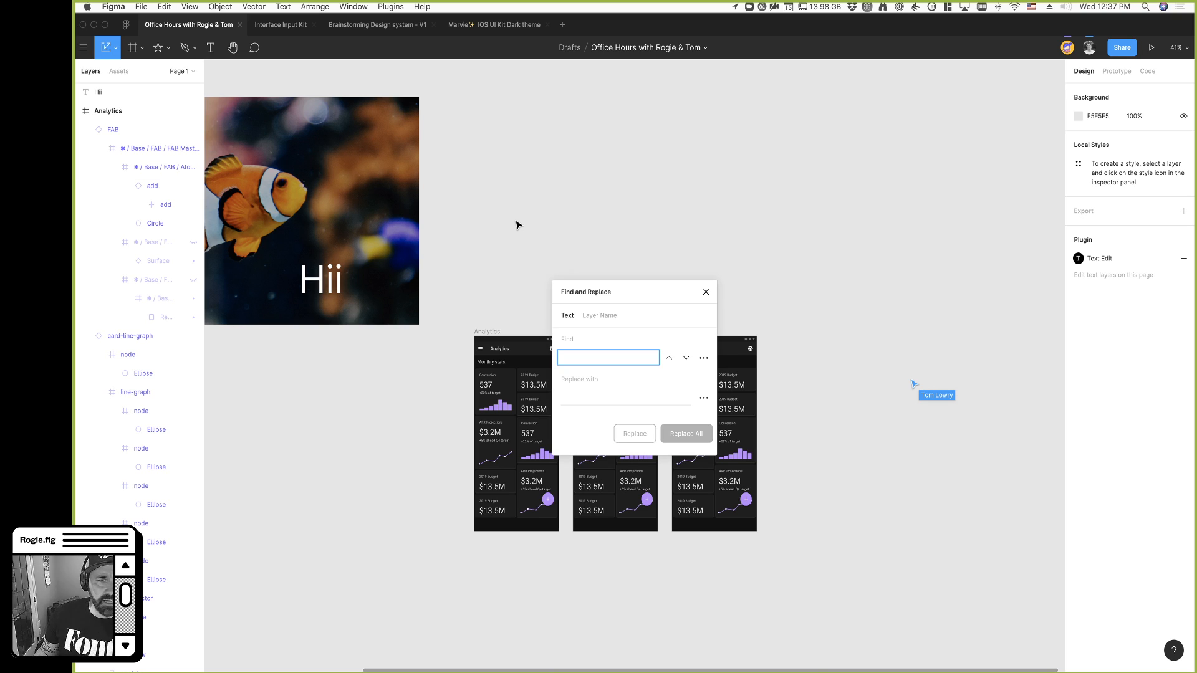
{"action": "left_click_drag", "start_coordinate": [665, 291], "coordinate": [585, 129]}
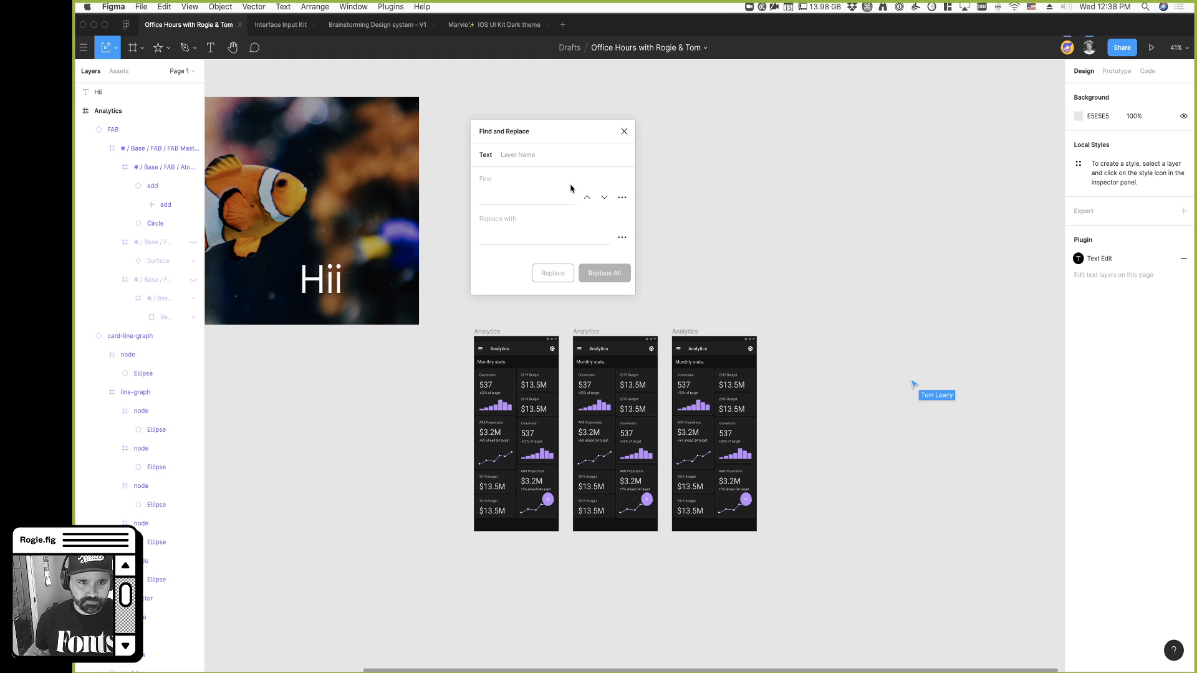
Compare the Layer Name and Text search modes of Find and Replace, ending in Text mode with all Analytics frames in view
{"action": "left_click", "coordinate": [533, 156]}
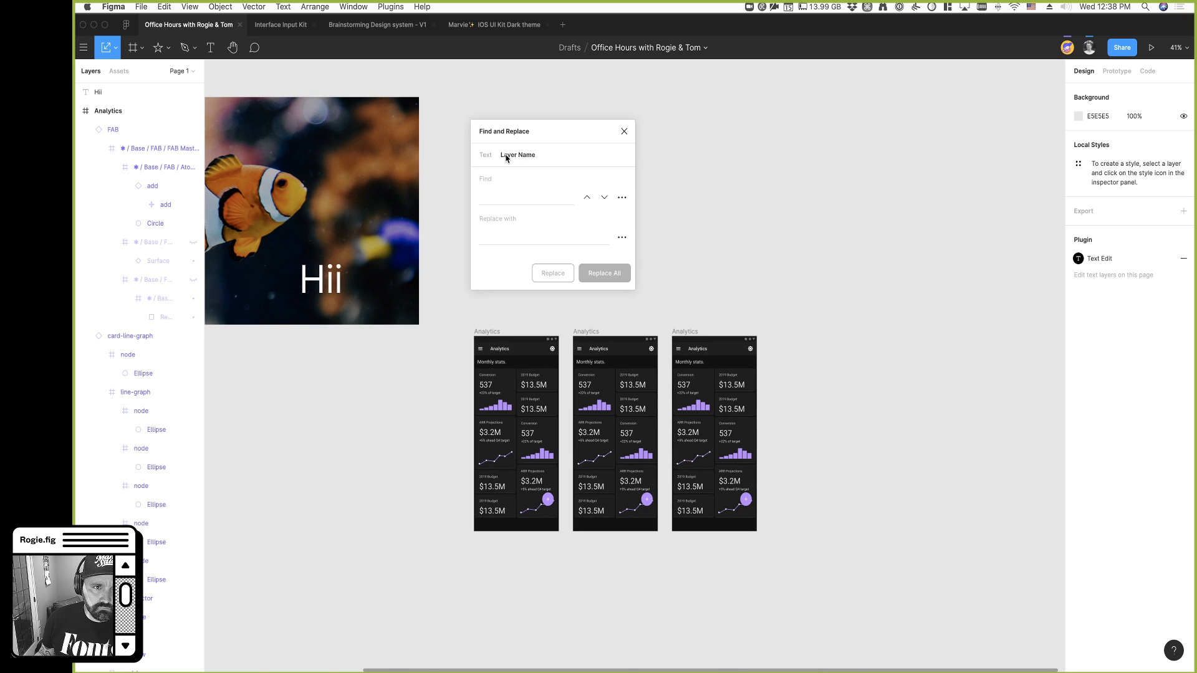
{"action": "left_click", "coordinate": [485, 156]}
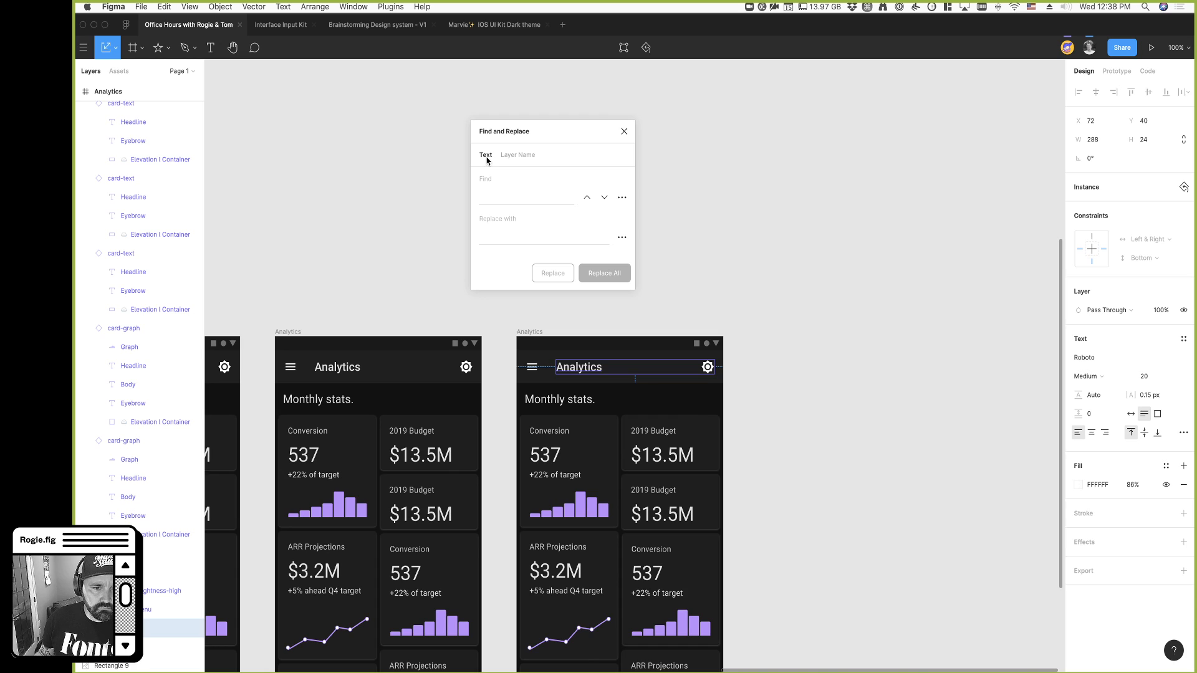
{"action": "left_click", "coordinate": [527, 155]}
{"action": "left_click", "coordinate": [485, 157]}
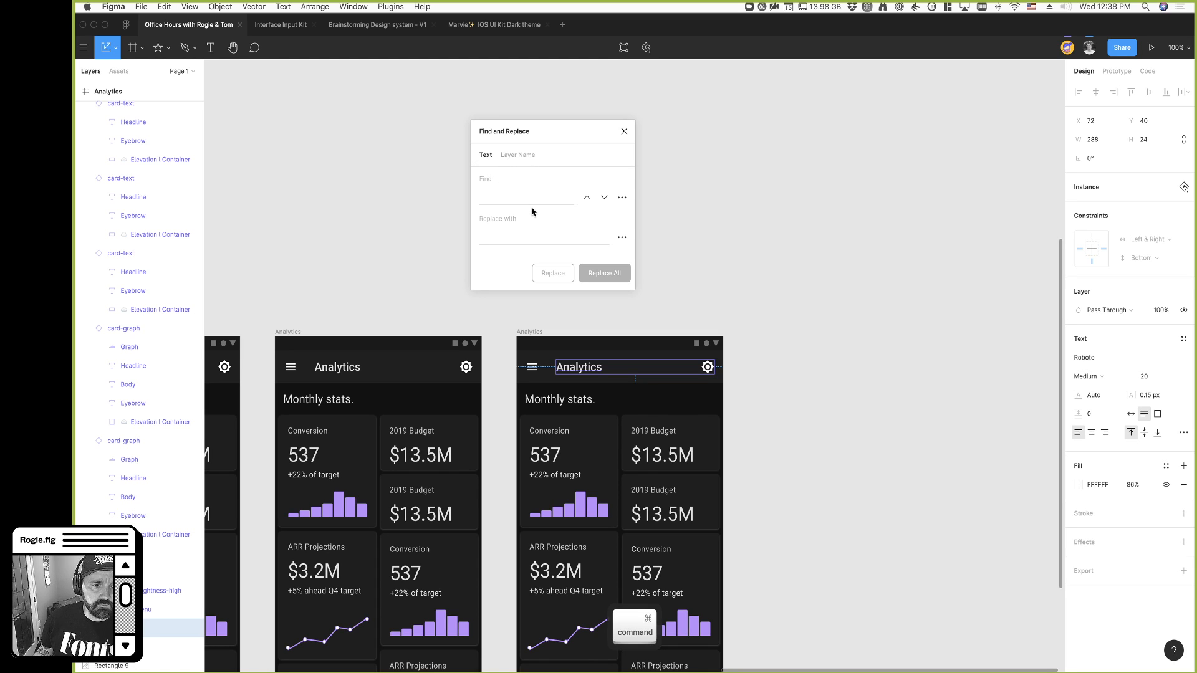
{"action": "left_click", "coordinate": [709, 354], "text": "super"}
{"action": "scroll", "coordinate": [709, 354], "scroll_direction": "down", "scroll_amount": 5}
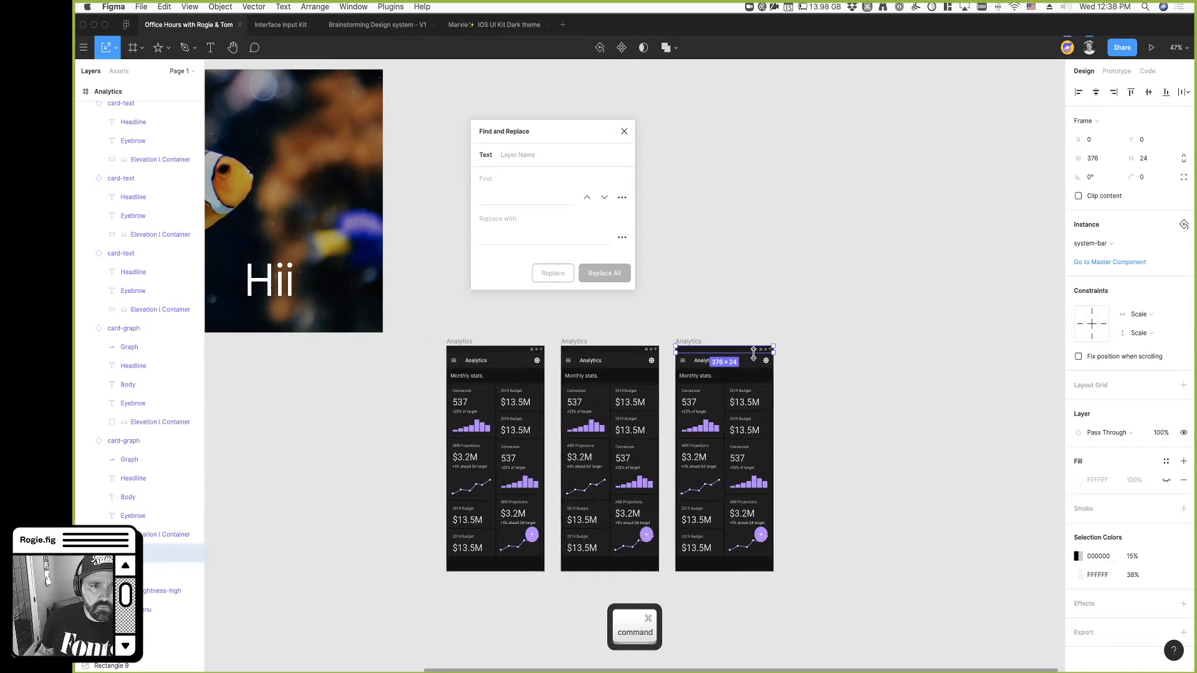
Replace every "537" text in the Analytics frames with the co-host's first name in capitals, one match at a time
{"action": "left_click", "coordinate": [496, 199]}
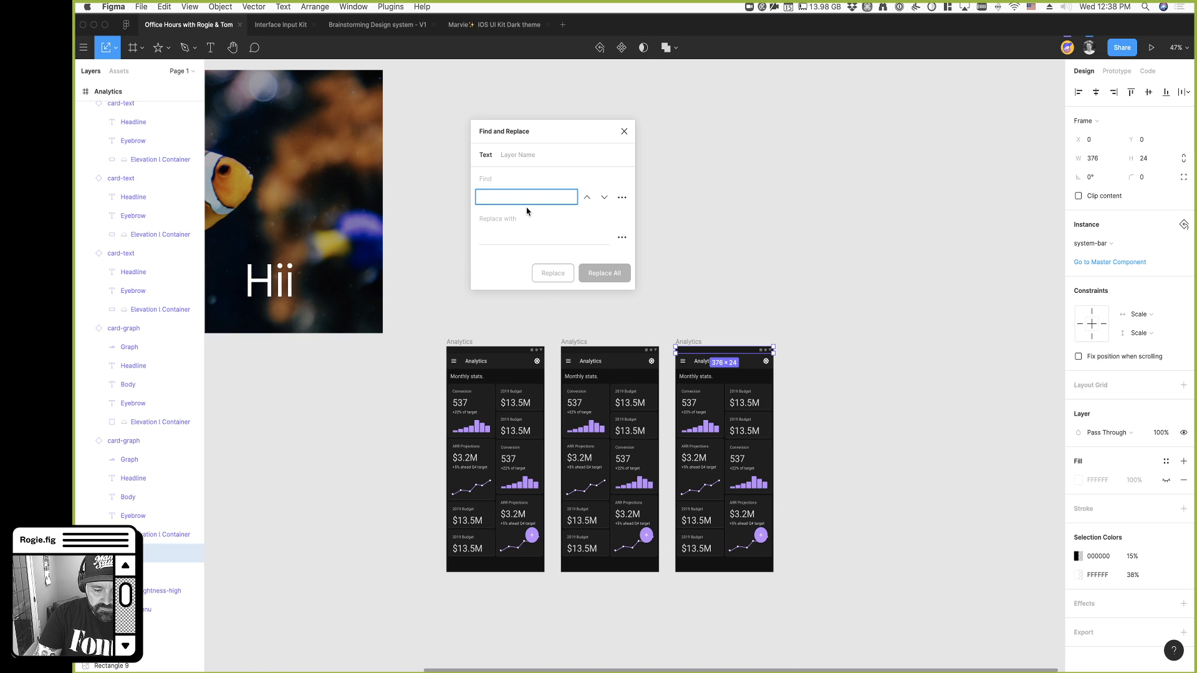
{"action": "type", "text": "537"}
{"action": "key", "text": "Tab"}
{"action": "type", "text": "TOM"}
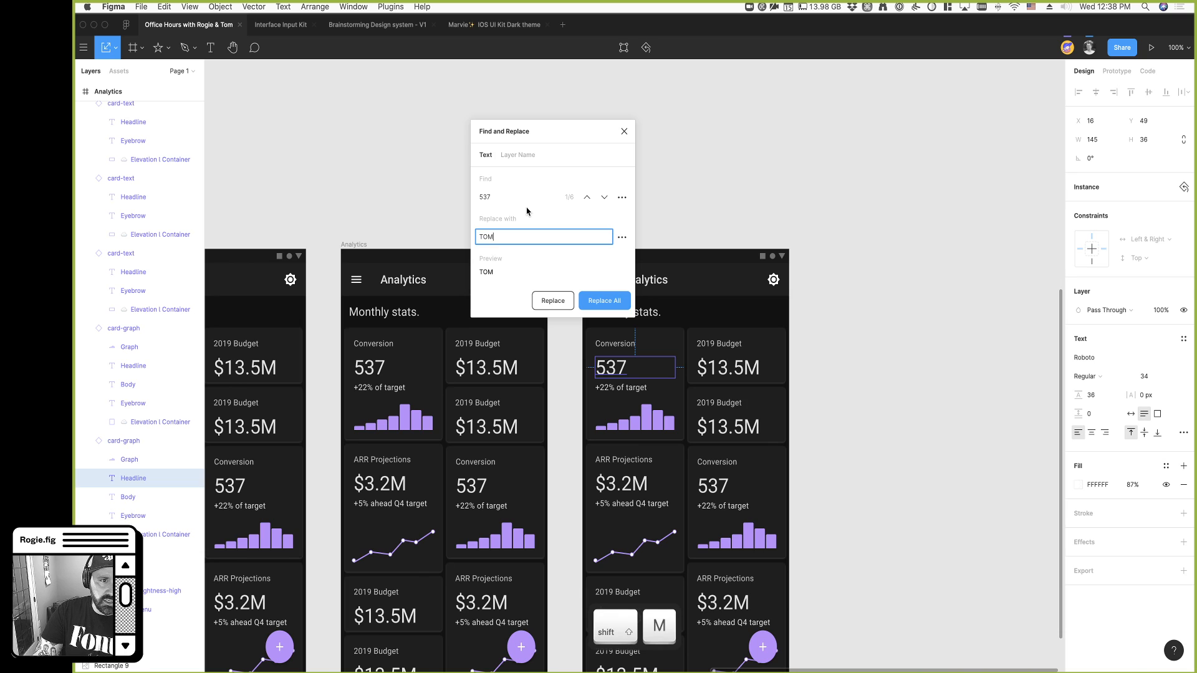
{"action": "left_click", "coordinate": [558, 302]}
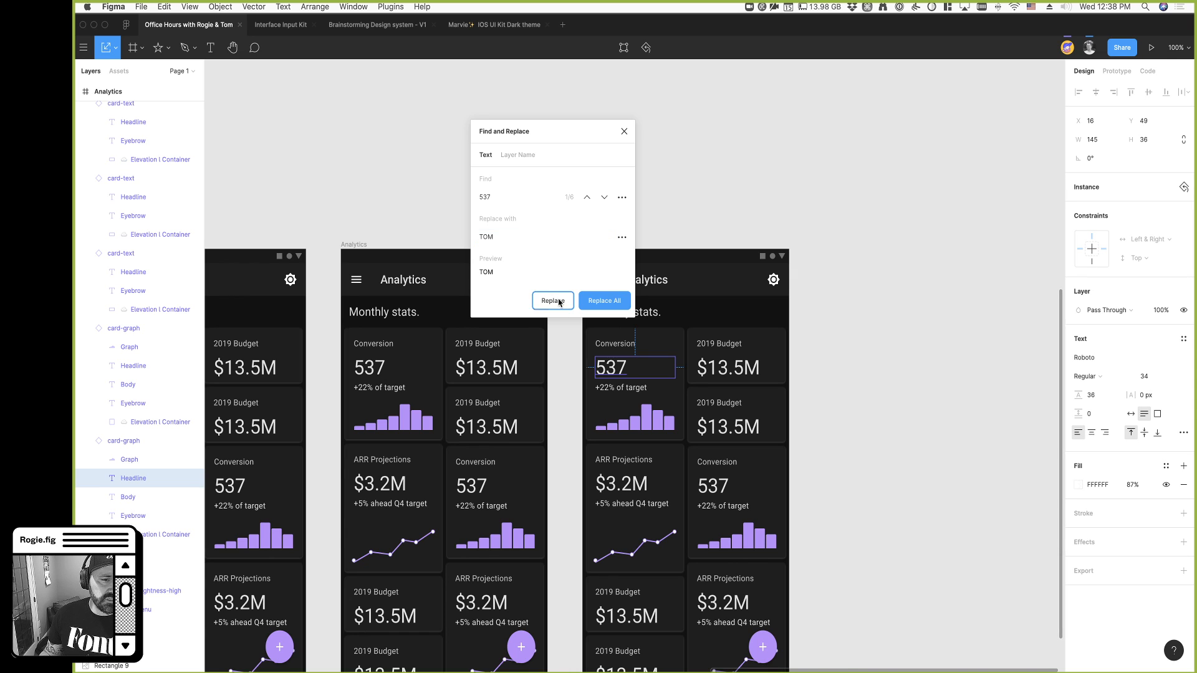
{"action": "left_click", "coordinate": [558, 302]}
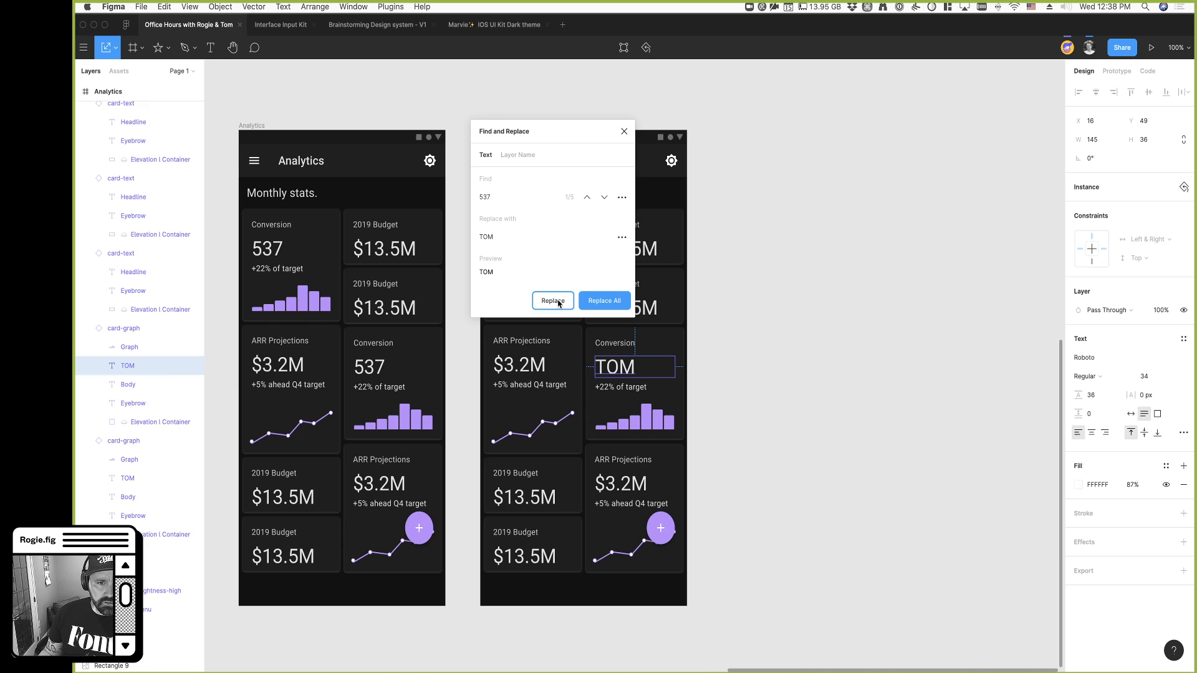
{"action": "left_click", "coordinate": [558, 302]}
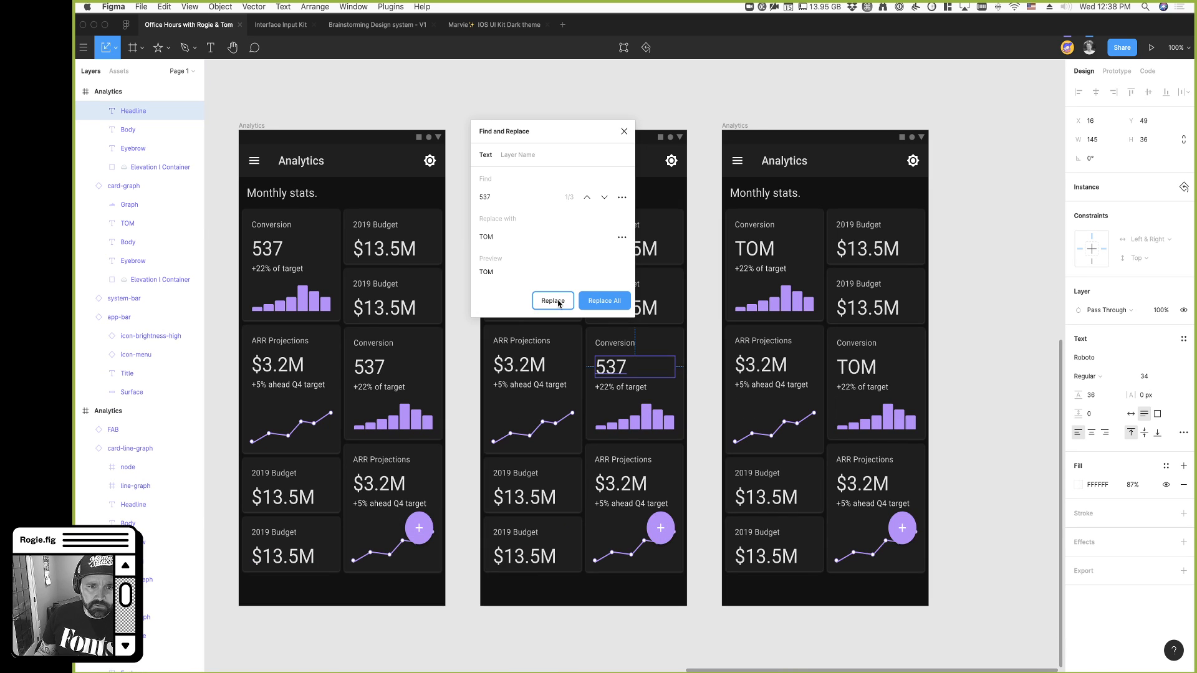
{"action": "left_click", "coordinate": [559, 302]}
{"action": "left_click", "coordinate": [559, 301]}
{"action": "left_click", "coordinate": [559, 302]}
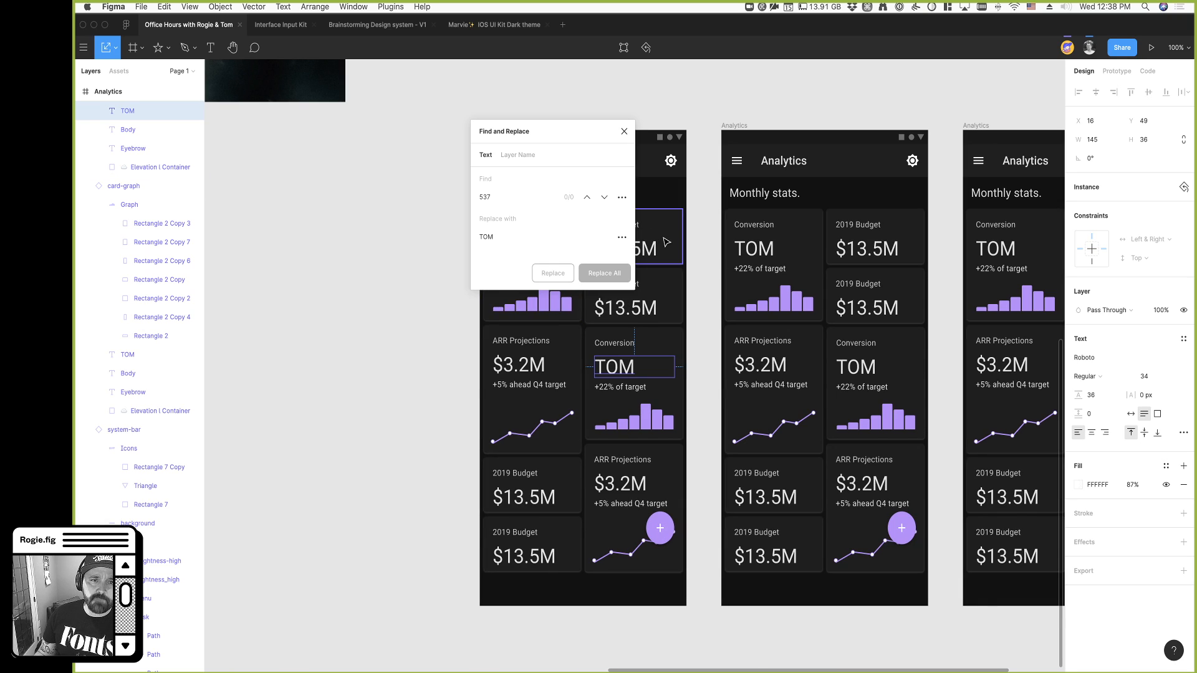
{"action": "scroll", "coordinate": [666, 243], "scroll_direction": "right", "scroll_amount": 3}
{"action": "scroll", "coordinate": [665, 243], "scroll_direction": "down", "scroll_amount": 2, "text": "super"}
{"action": "scroll", "coordinate": [666, 243], "scroll_direction": "right", "scroll_amount": 3}
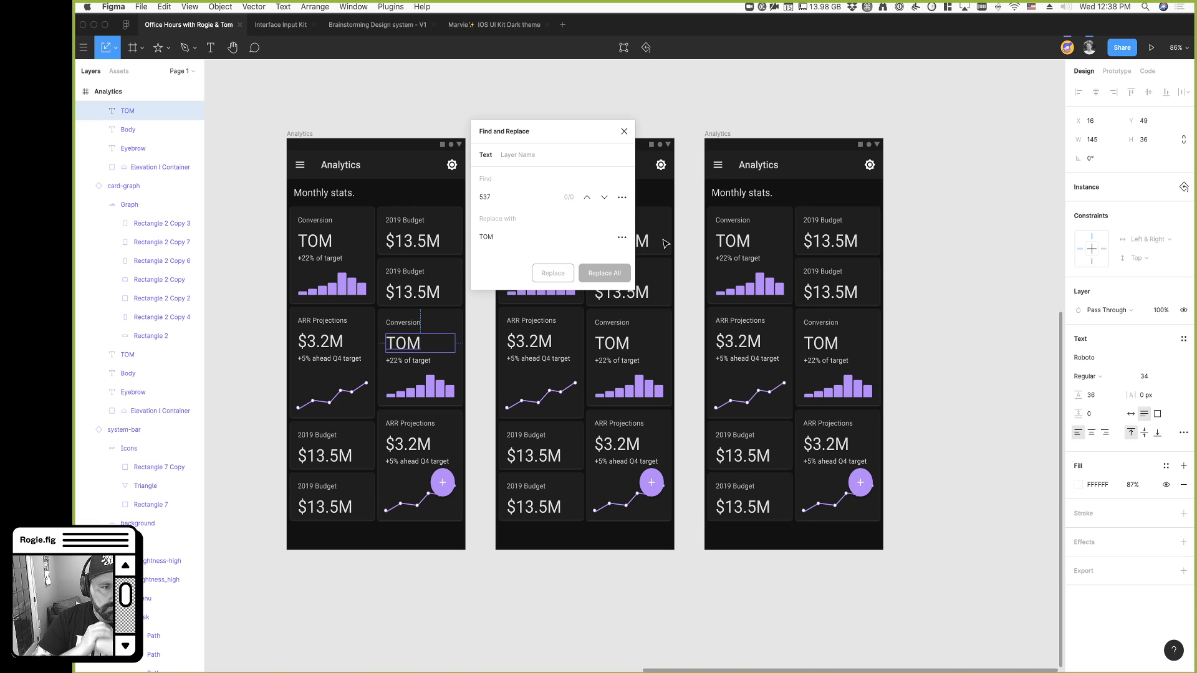
Replace all occurrences of "2019" with "2018" in the Analytics frames' text at once and clear the selection
{"action": "left_click", "coordinate": [495, 197]}
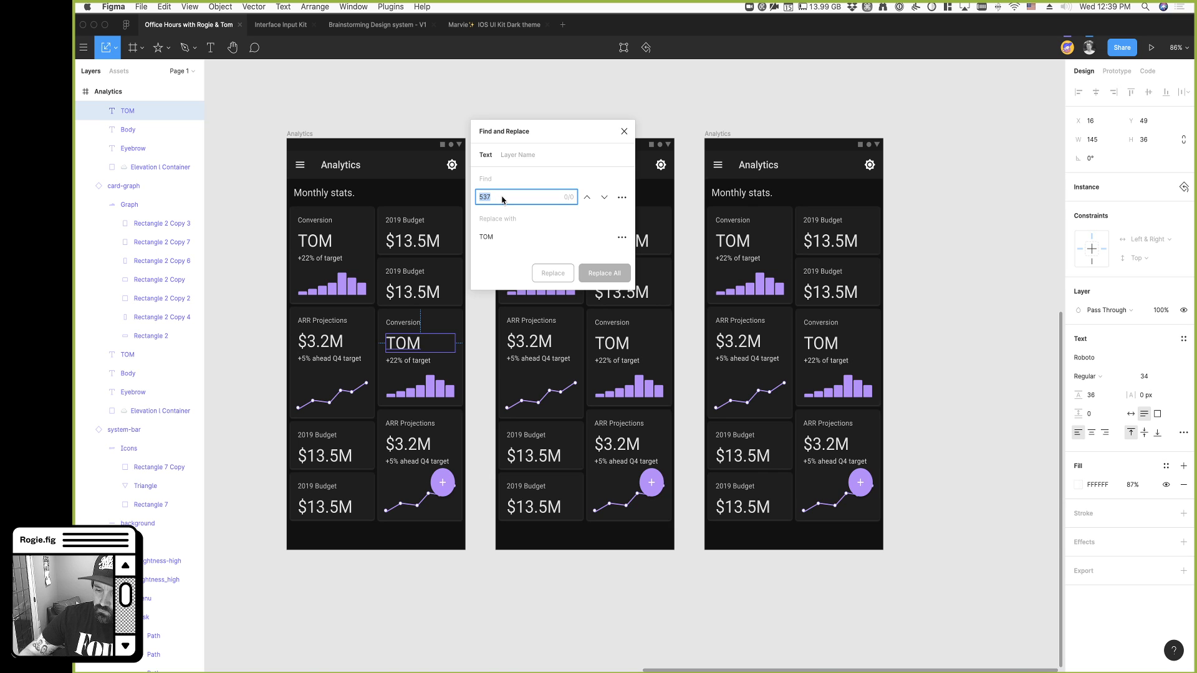
{"action": "type", "text": "2019 Budget"}
{"action": "key", "text": "Tab"}
{"action": "key", "text": "BackSpace"}
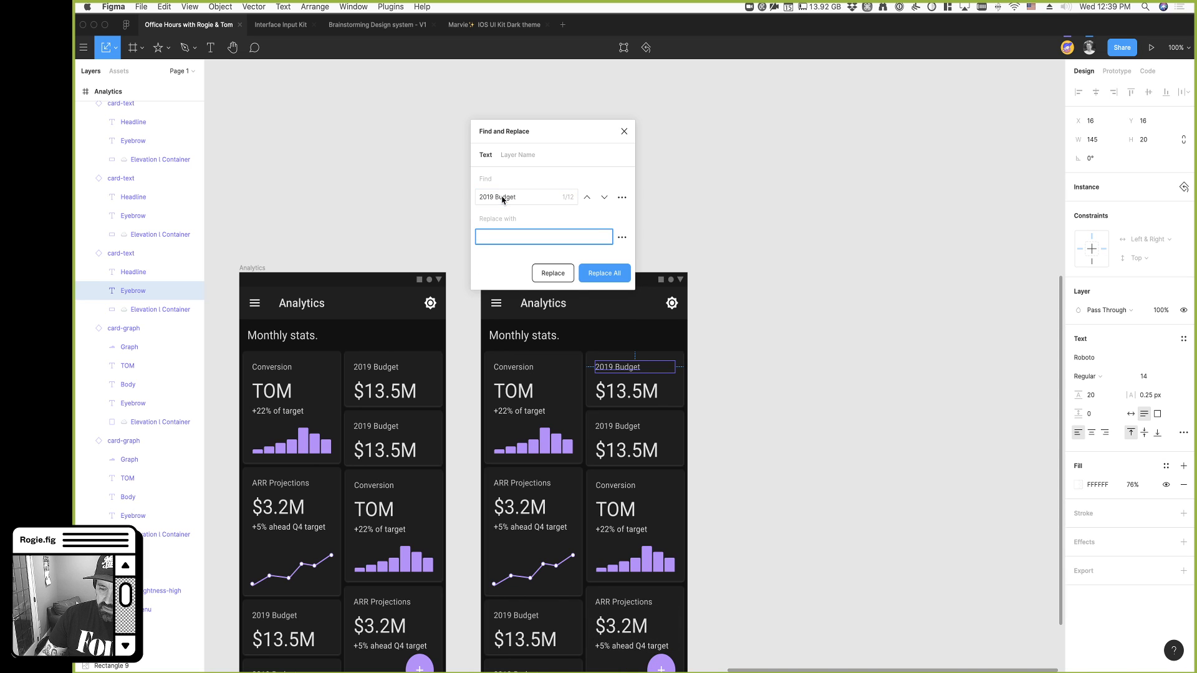
{"action": "type", "text": "2018"}
{"action": "left_click", "coordinate": [502, 200]}
{"action": "double_click", "coordinate": [502, 199]}
{"action": "key", "text": "super+x"}
{"action": "left_click", "coordinate": [506, 239]}
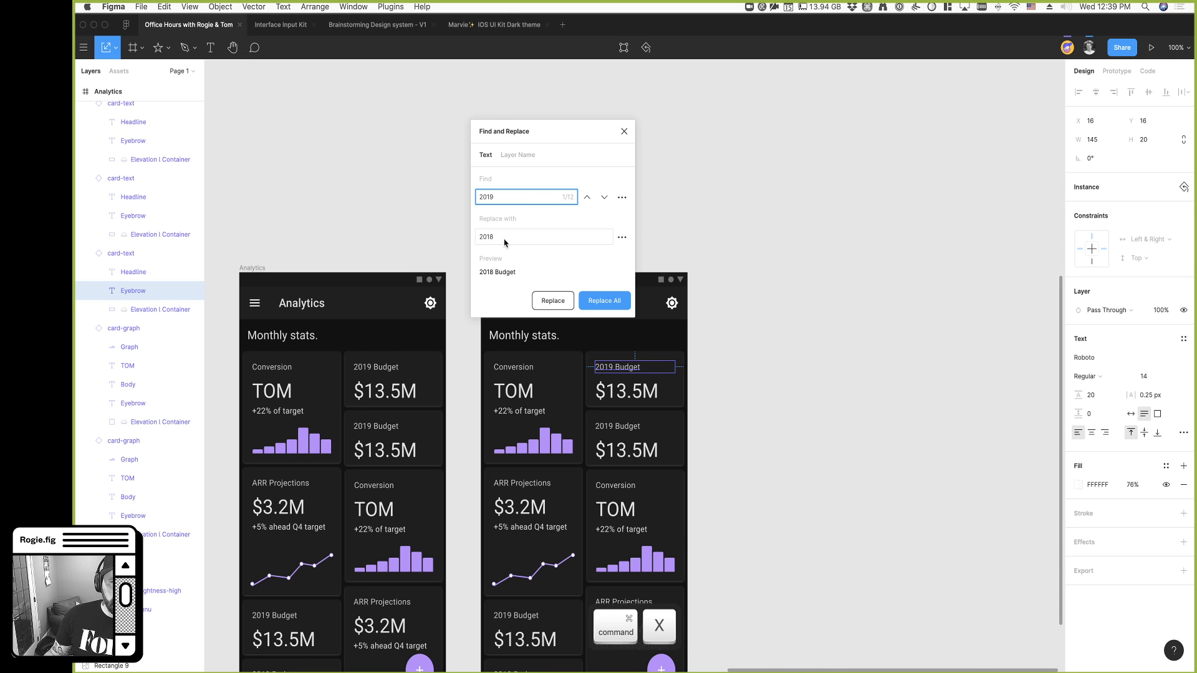
{"action": "left_click", "coordinate": [627, 305]}
{"action": "left_click", "coordinate": [859, 516]}
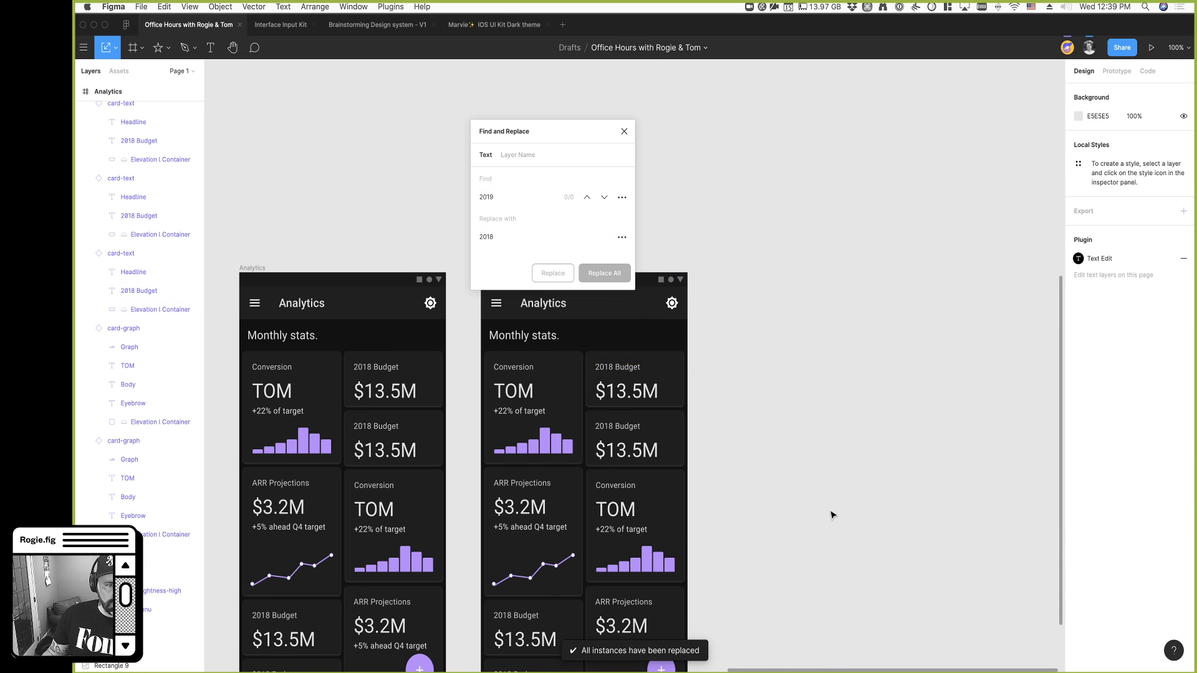
Switch Find and Replace to layer names and move its window to the lower part of the first Analytics frame
{"action": "scroll", "coordinate": [833, 515], "scroll_direction": "down", "scroll_amount": 3}
{"action": "scroll", "coordinate": [767, 507], "scroll_direction": "down", "scroll_amount": 3}
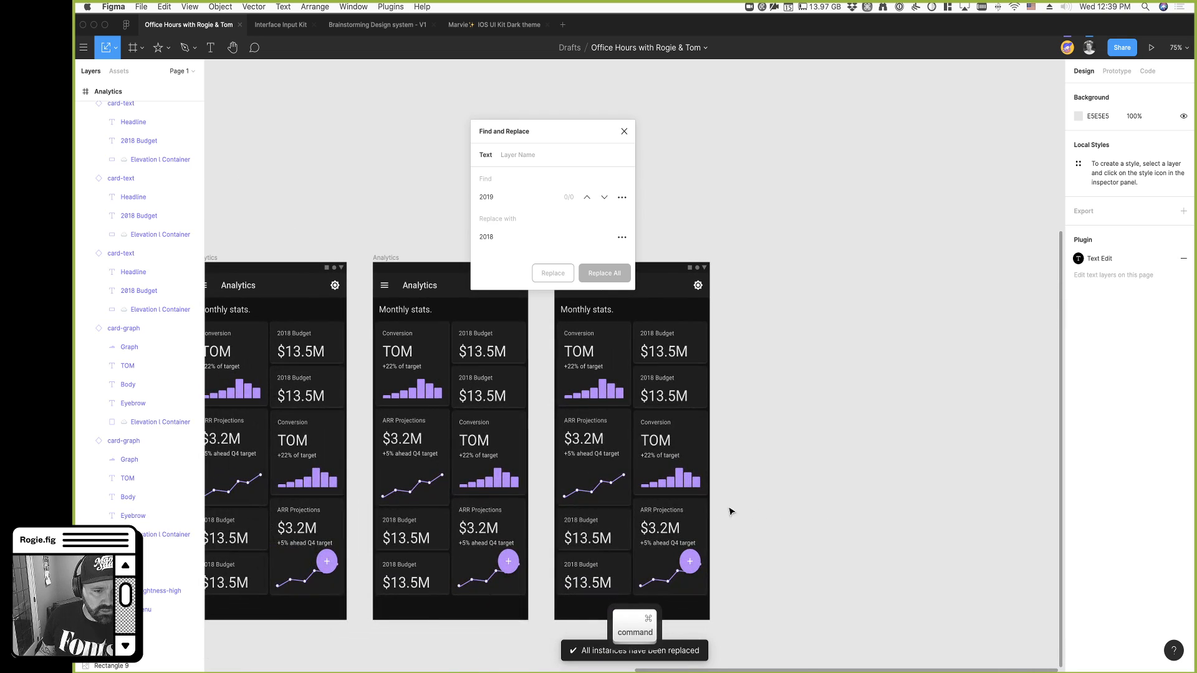
{"action": "scroll", "coordinate": [405, 461], "scroll_direction": "left", "scroll_amount": 5}
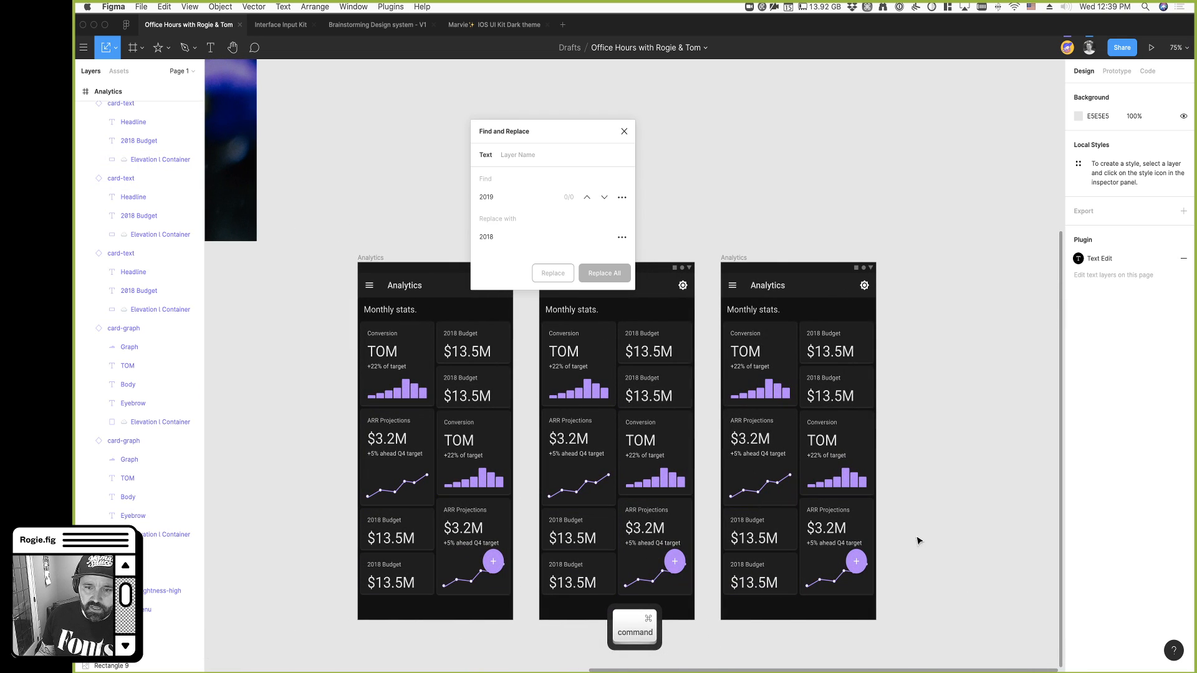
{"action": "scroll", "coordinate": [916, 559], "scroll_direction": "down", "scroll_amount": 2}
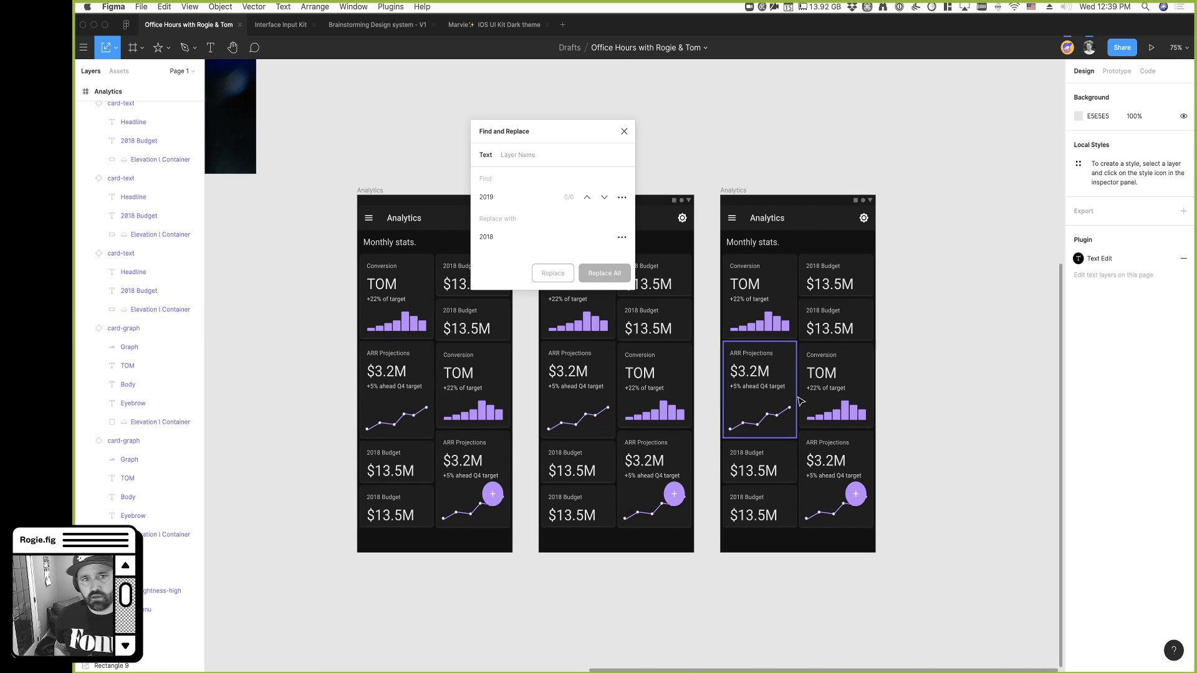
{"action": "scroll", "coordinate": [801, 401], "scroll_direction": "left", "scroll_amount": 10}
{"action": "scroll", "coordinate": [675, 317], "scroll_direction": "right", "scroll_amount": 8}
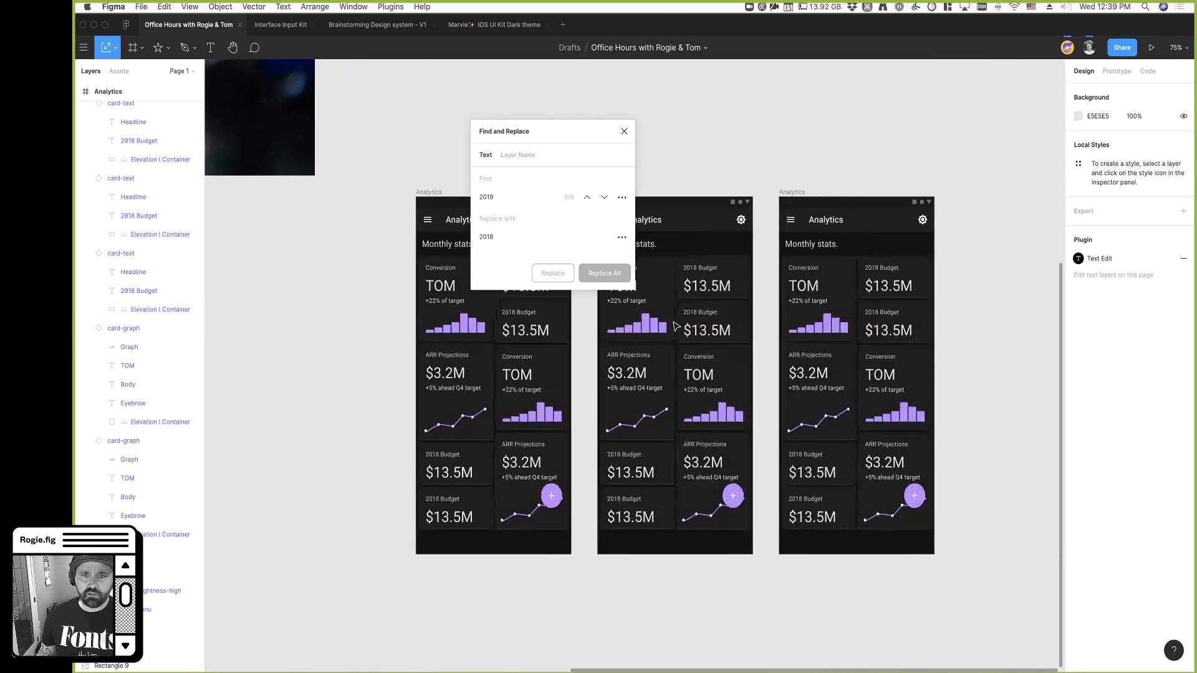
{"action": "left_click", "coordinate": [512, 154]}
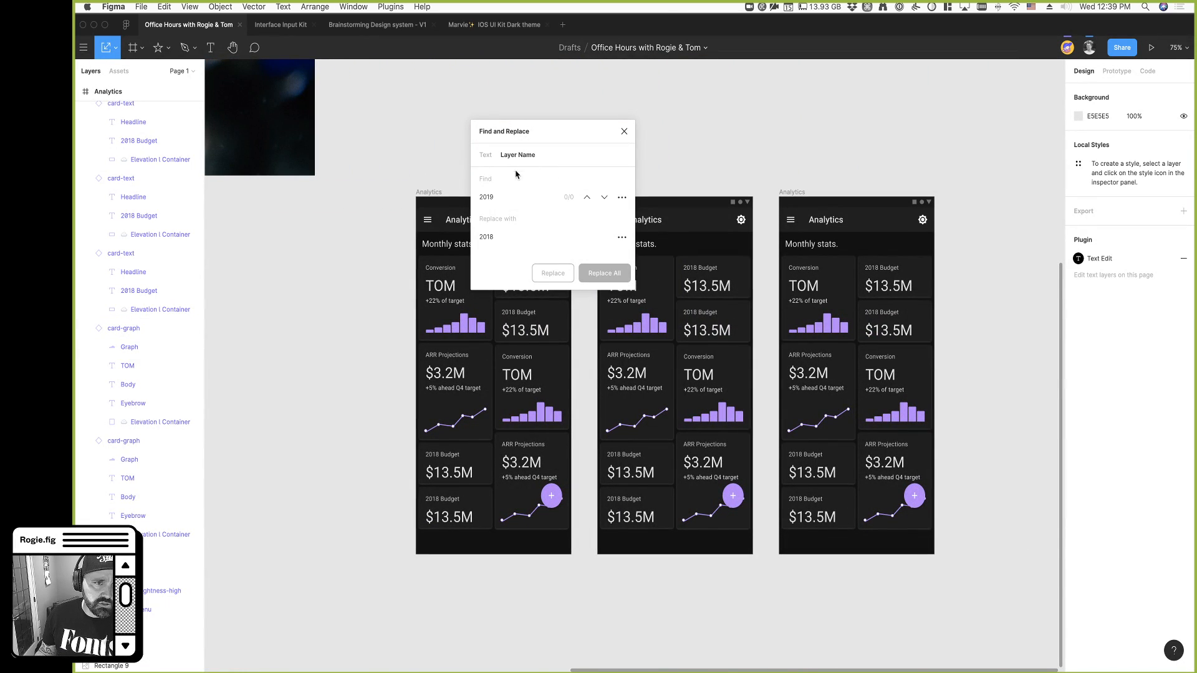
{"action": "left_click_drag", "start_coordinate": [534, 130], "coordinate": [356, 280]}
Replace "Analytics" with "2019-Analytics" in all matching layer names at once
{"action": "left_click", "coordinate": [317, 347]}
{"action": "type", "text": "An"}
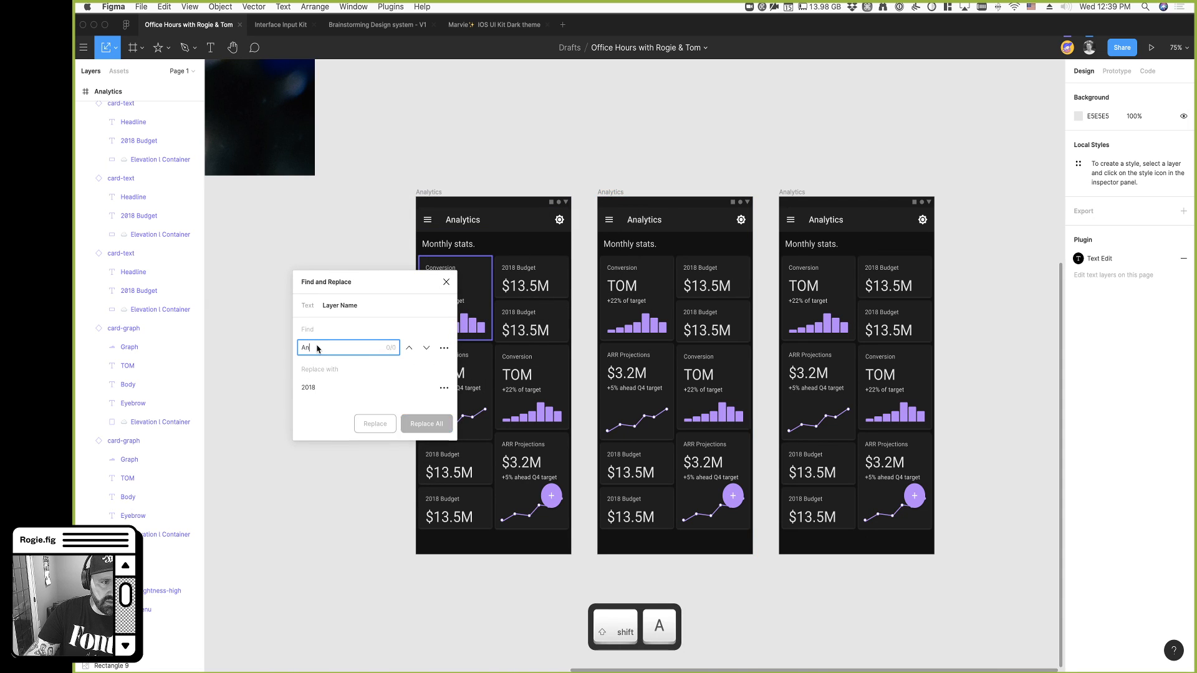
{"action": "type", "text": "alytics"}
{"action": "key", "text": "Tab"}
{"action": "key", "text": "BackSpace"}
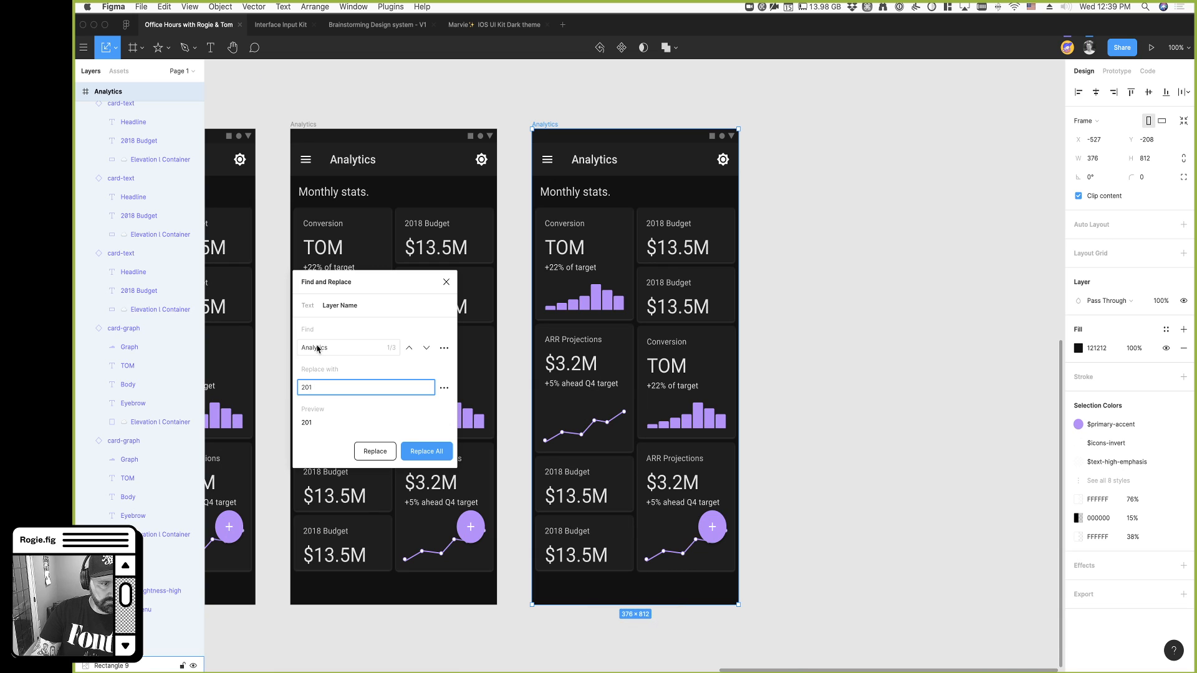
{"action": "key", "text": "BackSpace"}
{"action": "key", "text": "BackSpace"}
{"action": "key", "text": "BackSpace"}
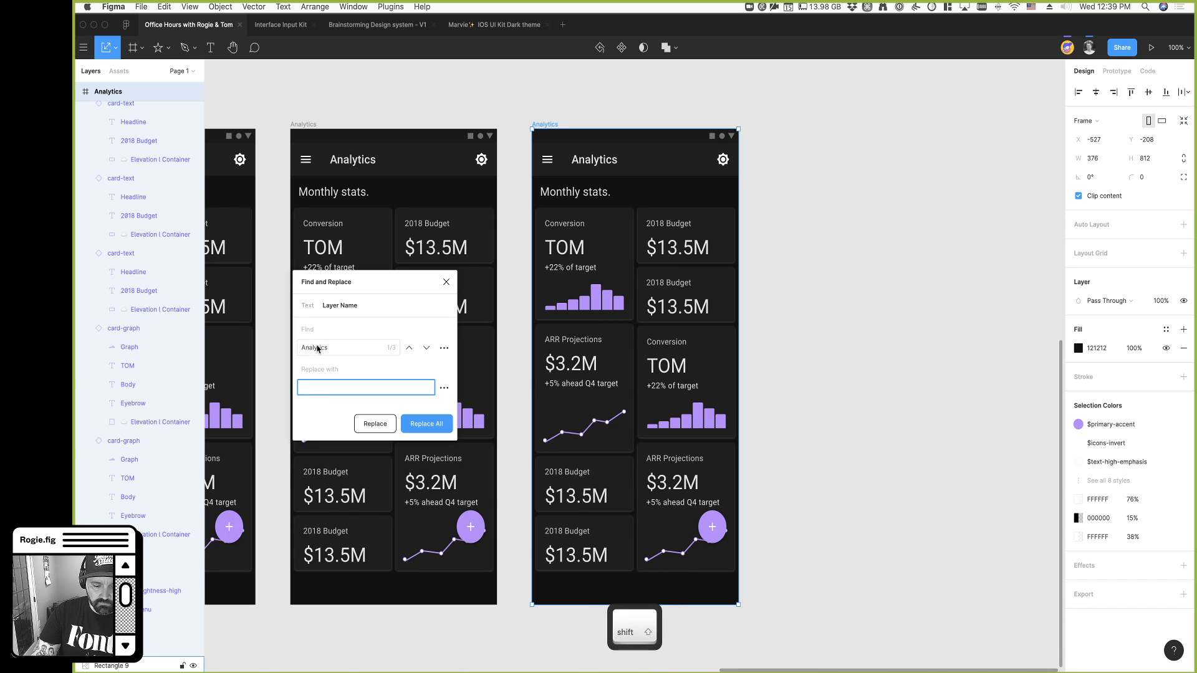
{"action": "type", "text": "2019-Analytics"}
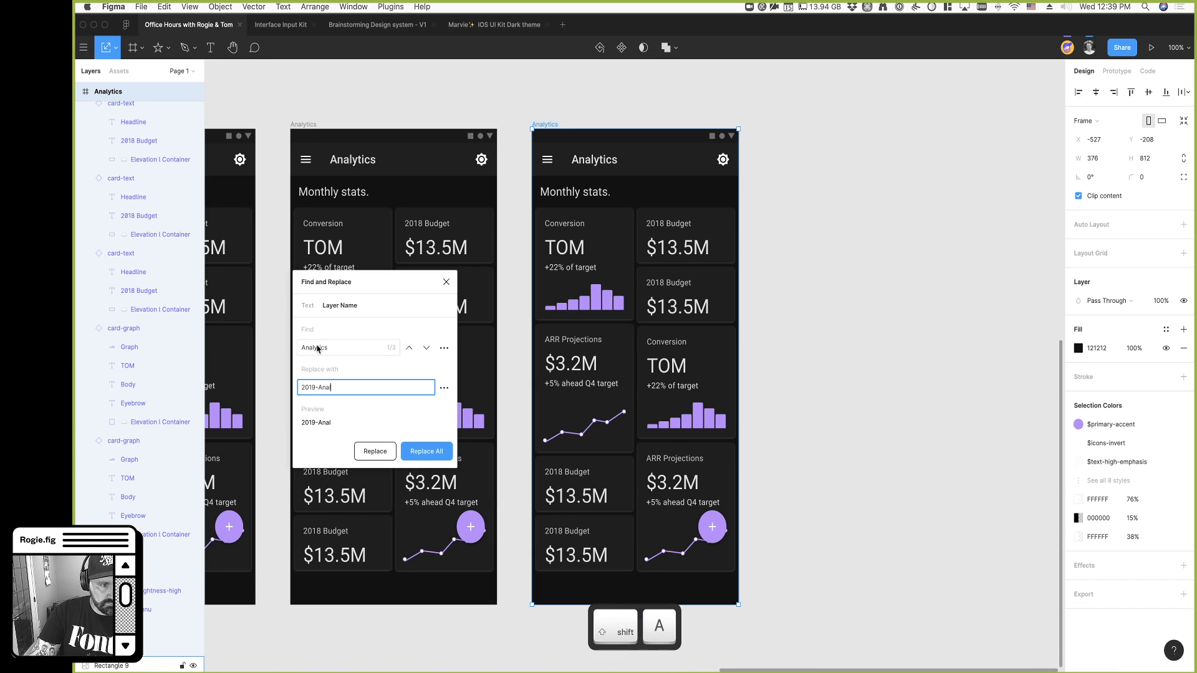
{"action": "left_click", "coordinate": [434, 453]}
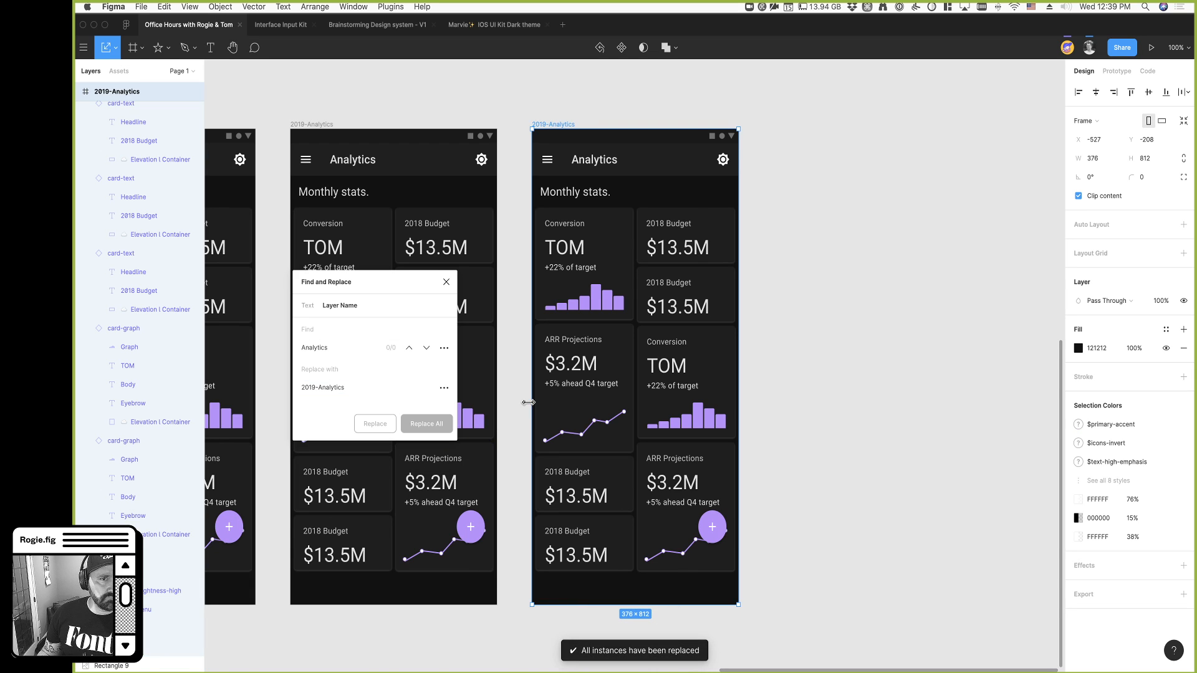
{"action": "scroll", "coordinate": [529, 404], "scroll_direction": "left", "scroll_amount": 4}
{"action": "scroll", "coordinate": [530, 406], "scroll_direction": "down", "scroll_amount": 2}
{"action": "scroll", "coordinate": [530, 407], "scroll_direction": "down", "scroll_amount": 2}
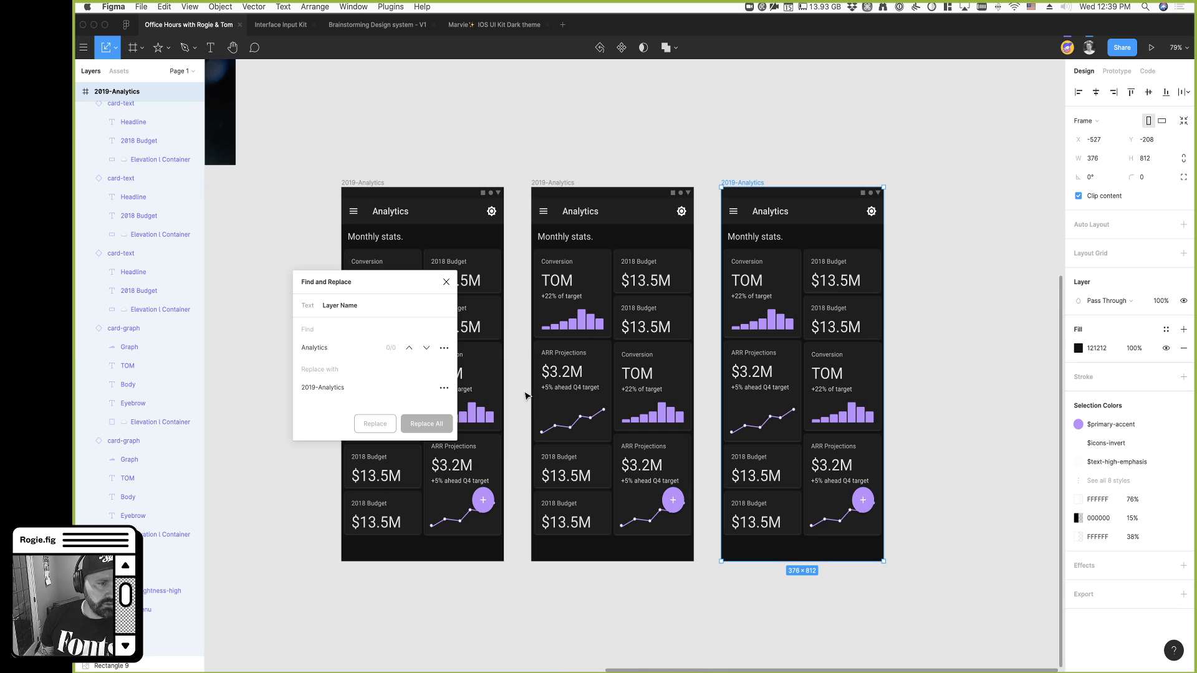
Examine the additional find options and match-position choices, return to text search and close Find and Replace
{"action": "left_click", "coordinate": [444, 348]}
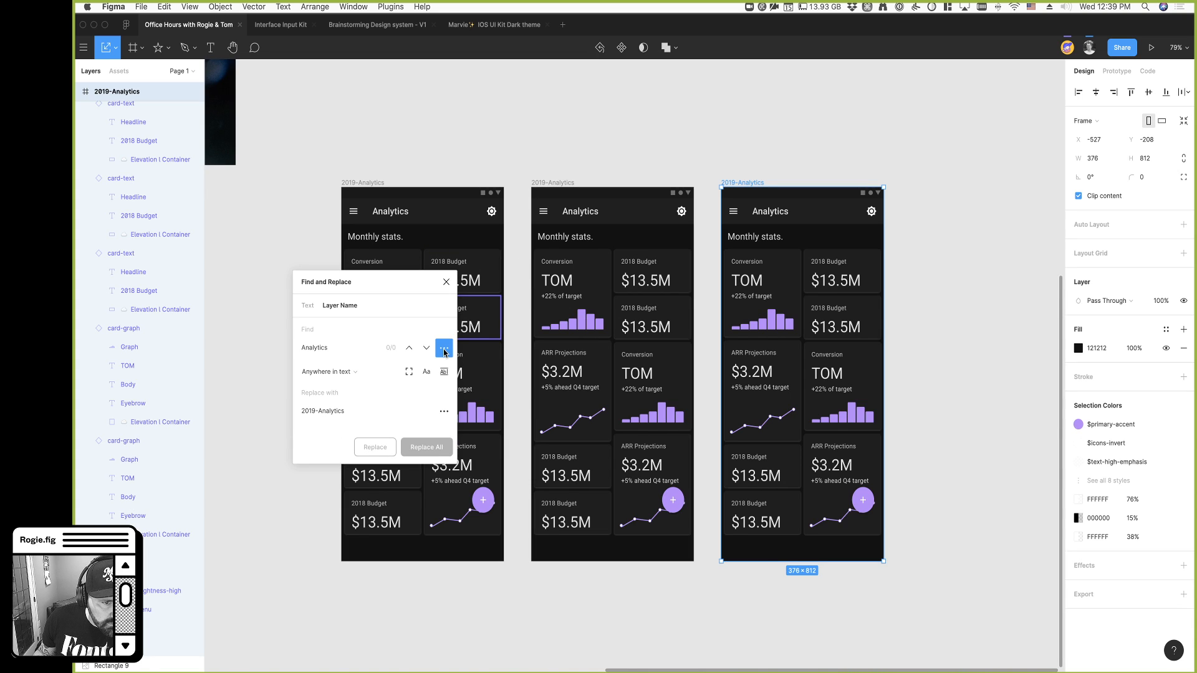
{"action": "left_click", "coordinate": [361, 372]}
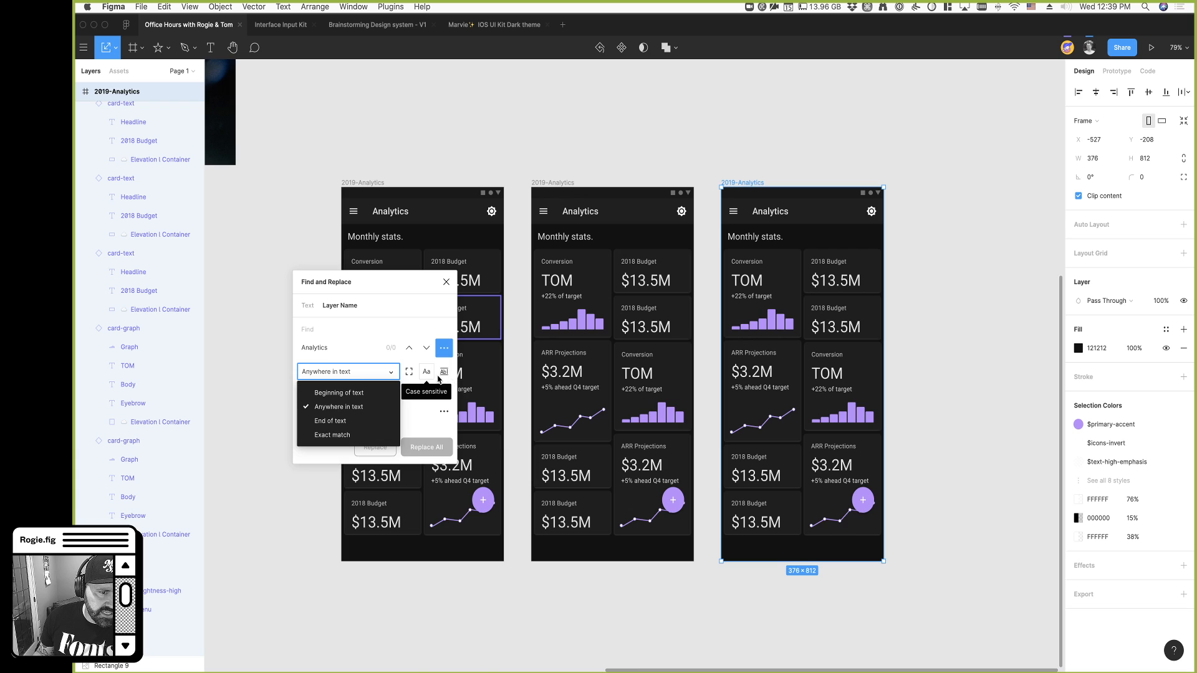
{"action": "left_click", "coordinate": [417, 404]}
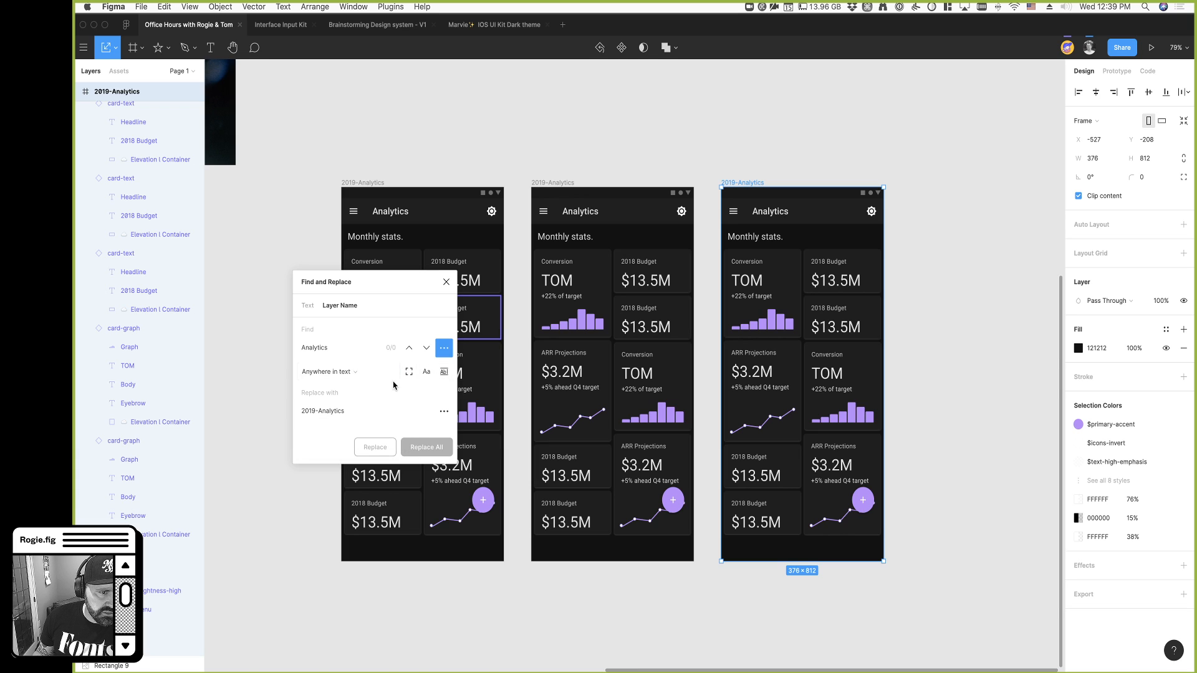
{"action": "left_click", "coordinate": [311, 306]}
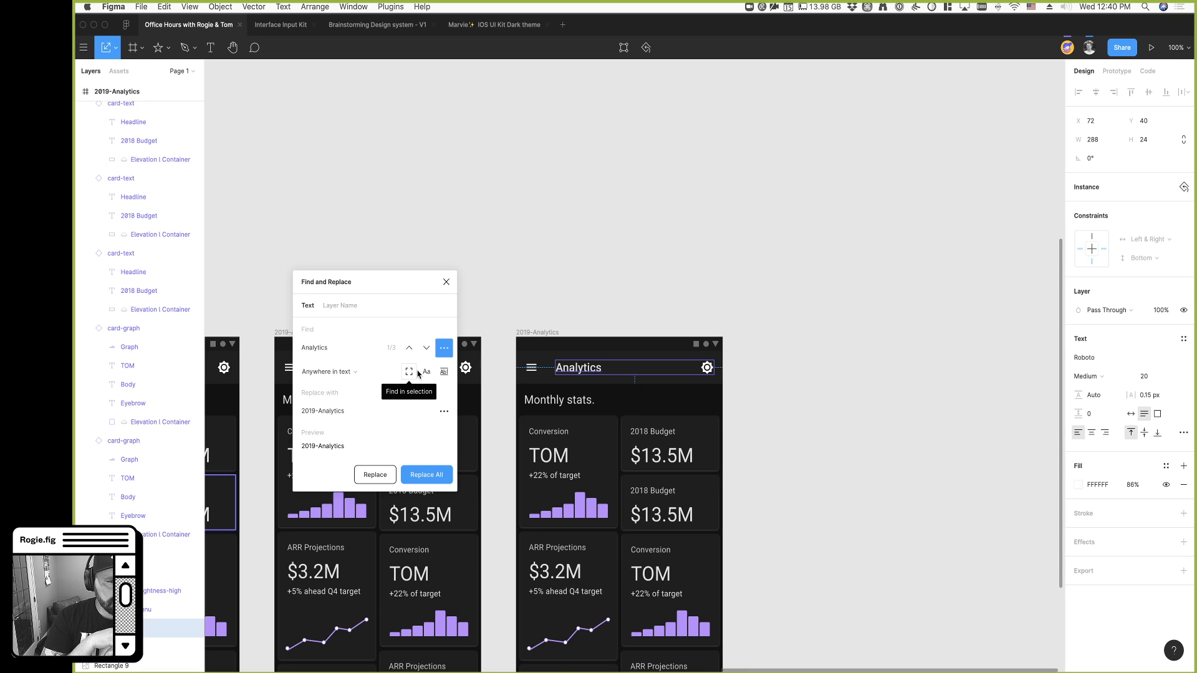
{"action": "left_click", "coordinate": [444, 348]}
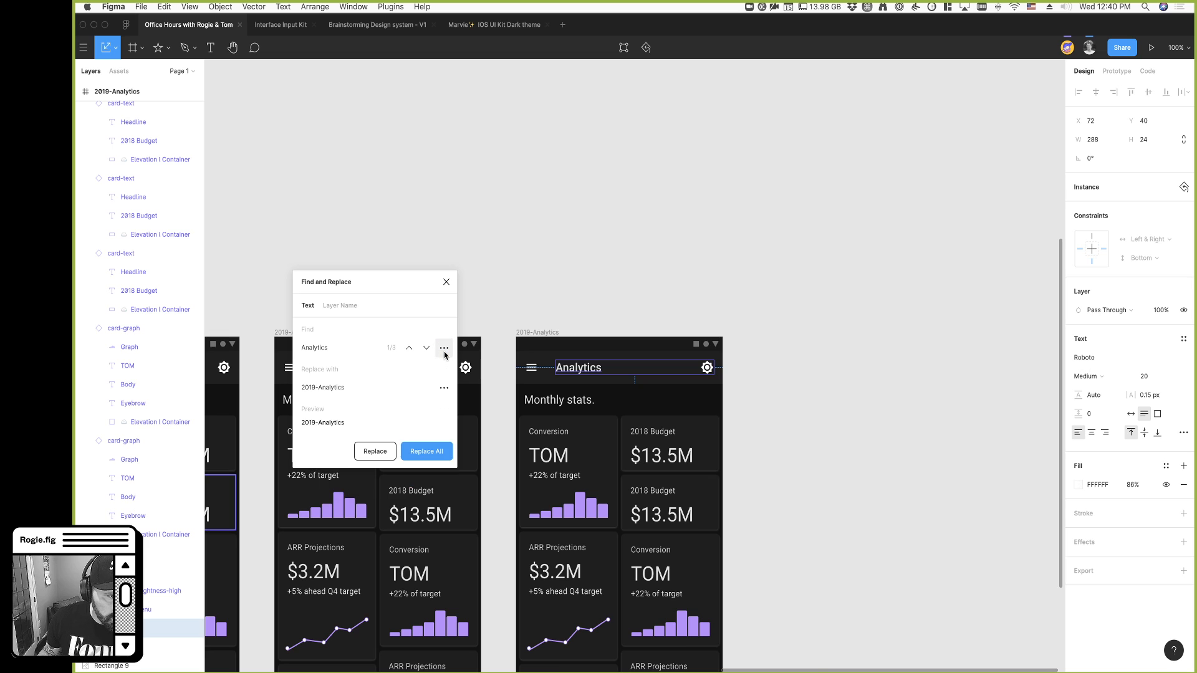
{"action": "left_click", "coordinate": [447, 283]}
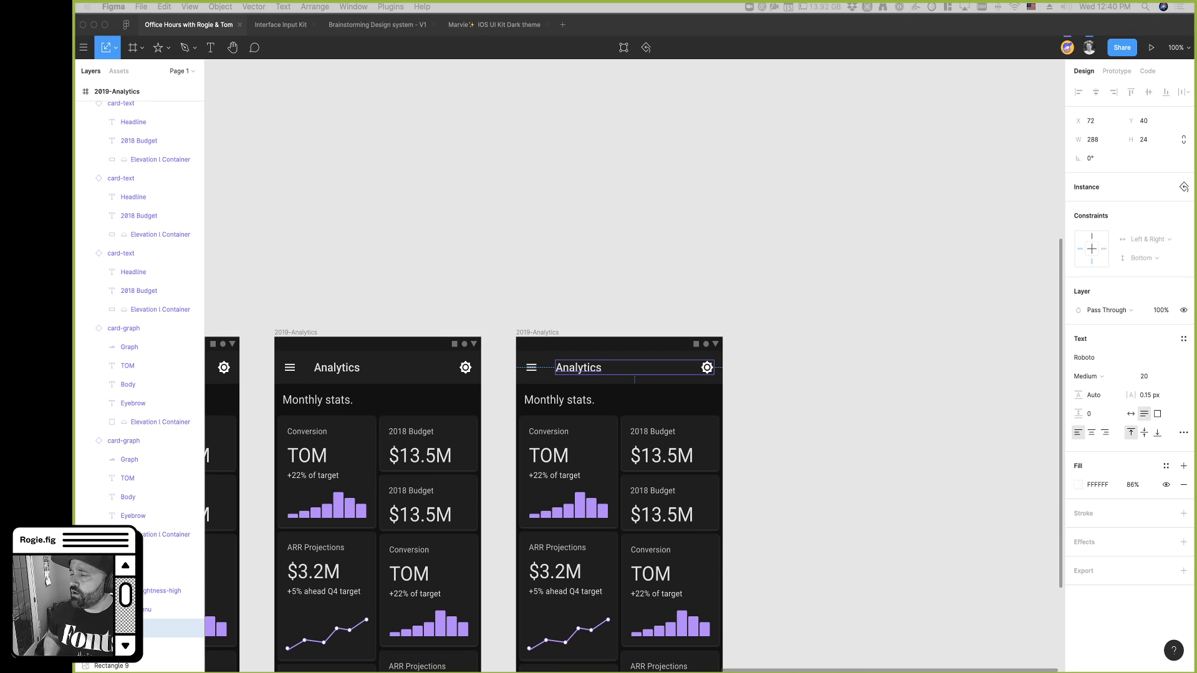
{"action": "left_click", "coordinate": [646, 254]}
{"action": "scroll", "coordinate": [380, 138], "scroll_direction": "left", "scroll_amount": 5}
{"action": "scroll", "coordinate": [429, 217], "scroll_direction": "down", "scroll_amount": 1}
{"action": "scroll", "coordinate": [429, 216], "scroll_direction": "down", "scroll_amount": 3}
{"action": "scroll", "coordinate": [425, 218], "scroll_direction": "right", "scroll_amount": 2}
{"action": "scroll", "coordinate": [422, 220], "scroll_direction": "down", "scroll_amount": 5}
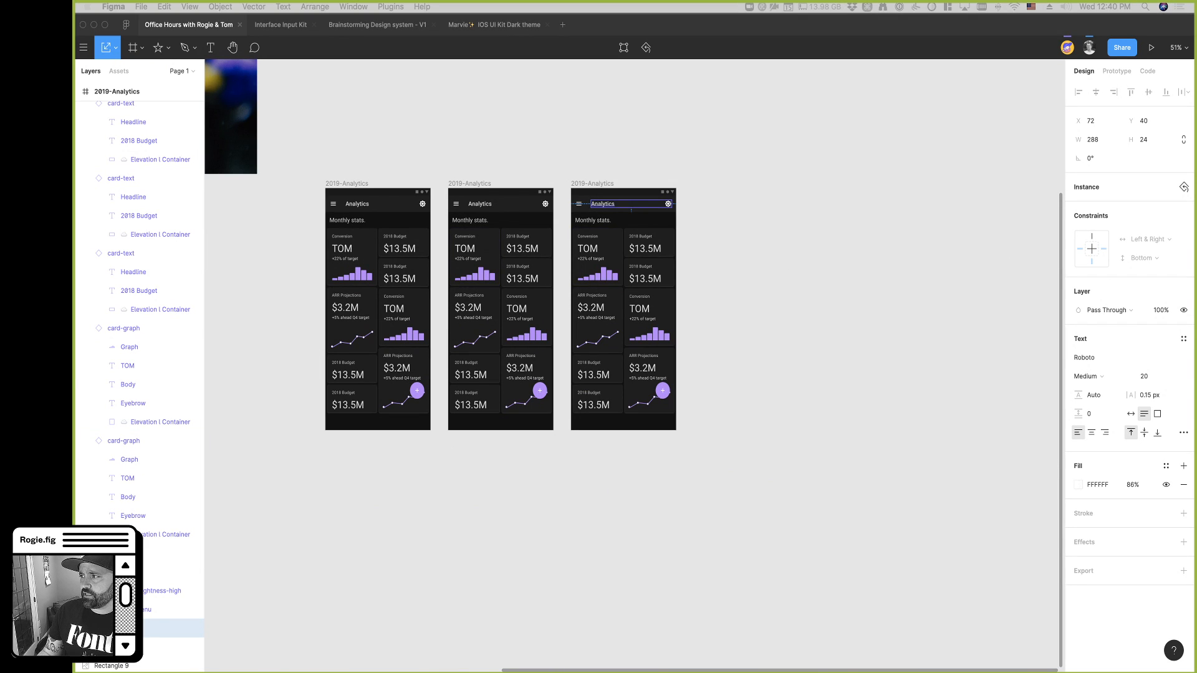
Search the community plugins for Insert Big Image, replacing the previous search, and return to the Office Hours design file
{"action": "key", "text": "super+c"}
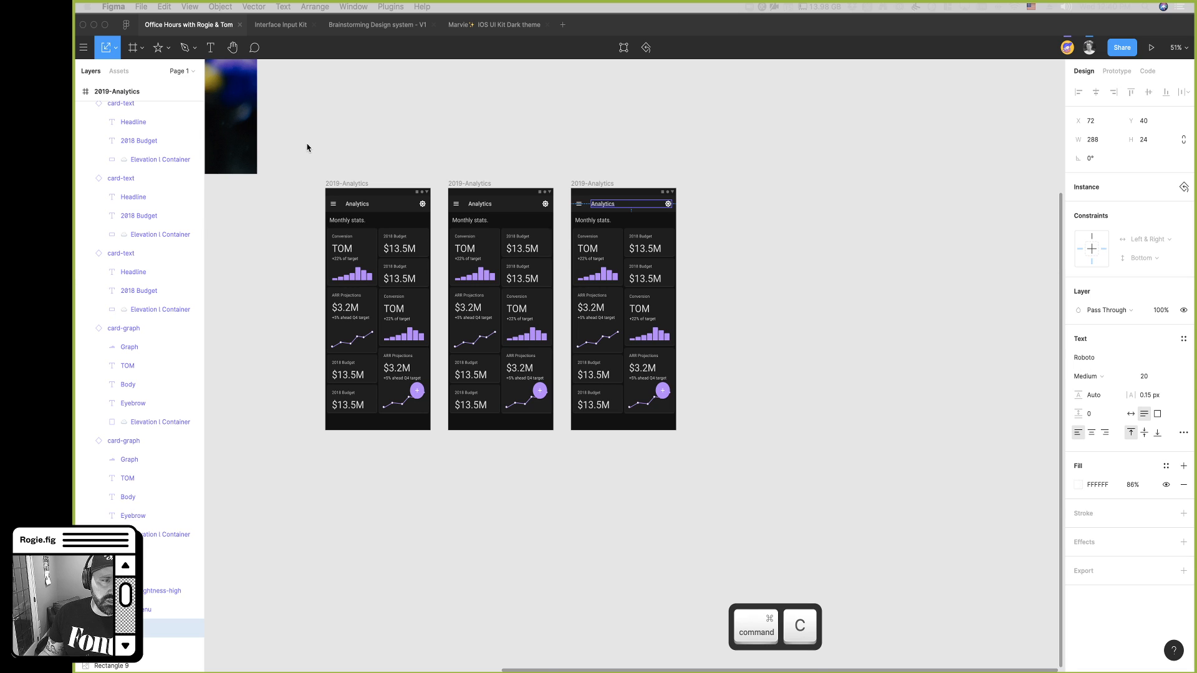
{"action": "left_click", "coordinate": [127, 25]}
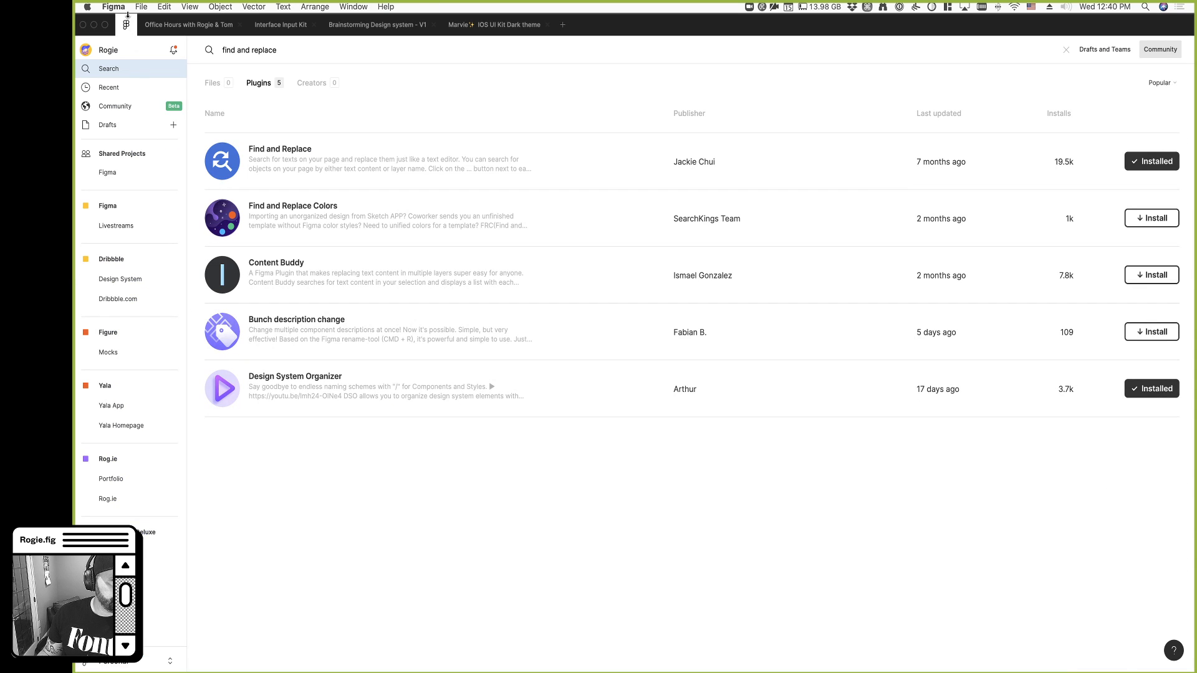
{"action": "left_click", "coordinate": [118, 71]}
{"action": "triple_click", "coordinate": [279, 49]}
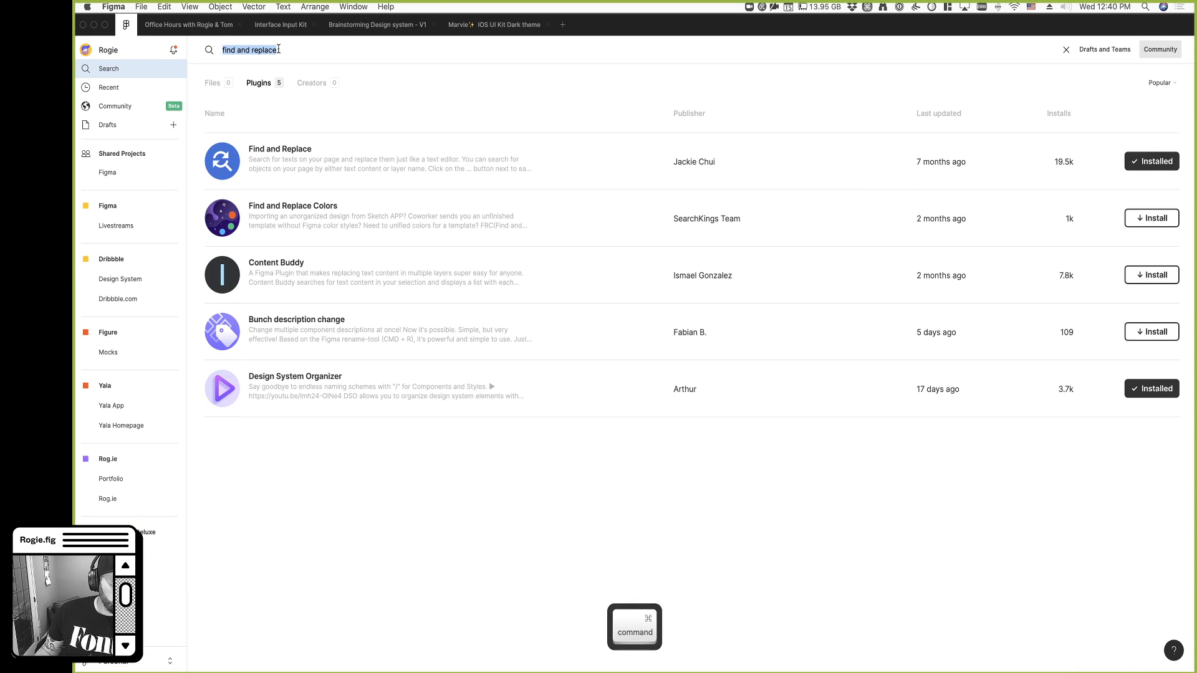
{"action": "key", "text": "super+v"}
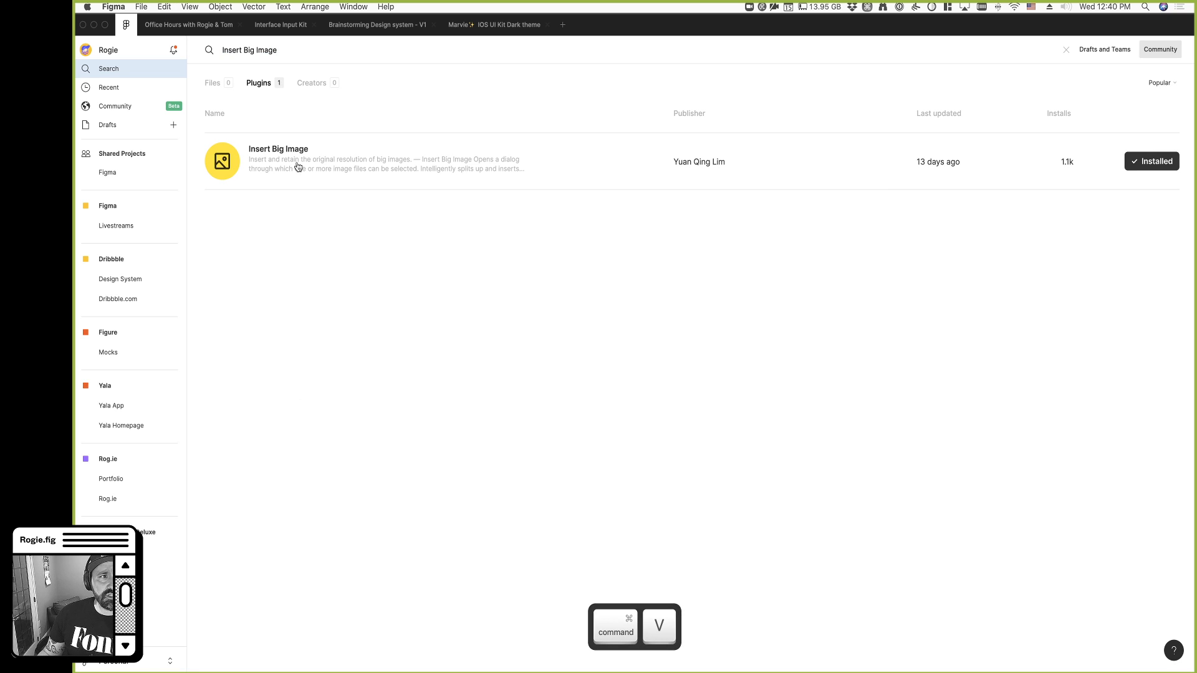
{"action": "left_click", "coordinate": [210, 27]}
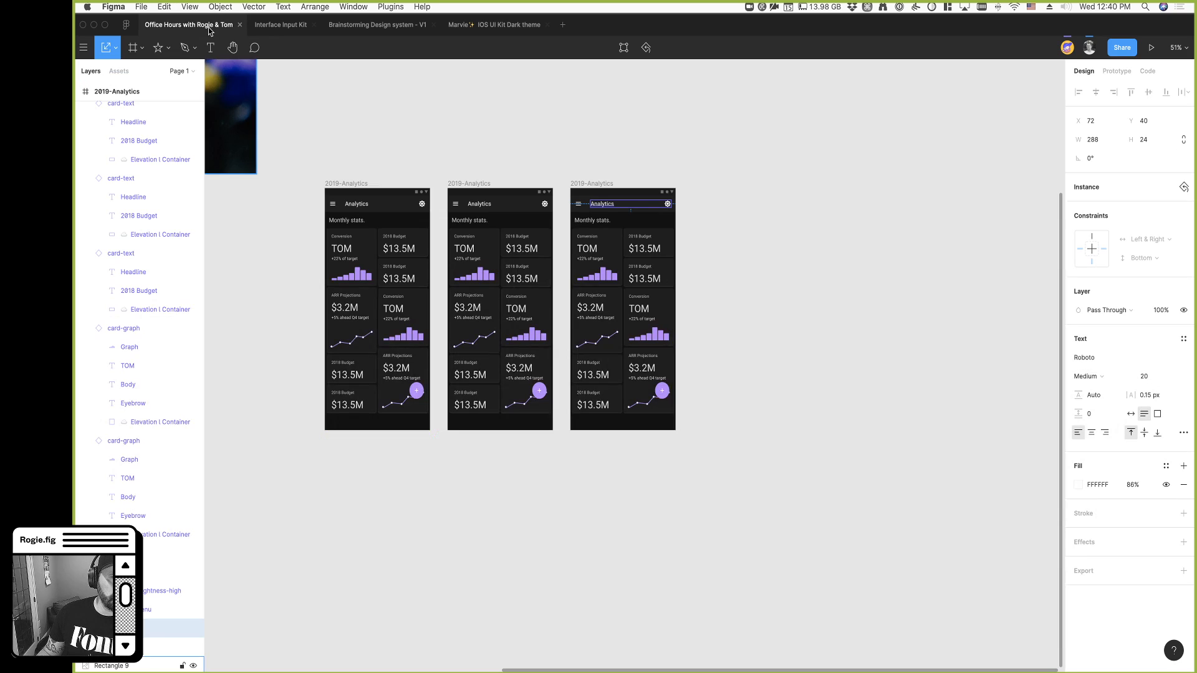
{"action": "left_click", "coordinate": [787, 387]}
{"action": "scroll", "coordinate": [786, 390], "scroll_direction": "up", "scroll_amount": 3}
{"action": "scroll", "coordinate": [786, 389], "scroll_direction": "right", "scroll_amount": 1}
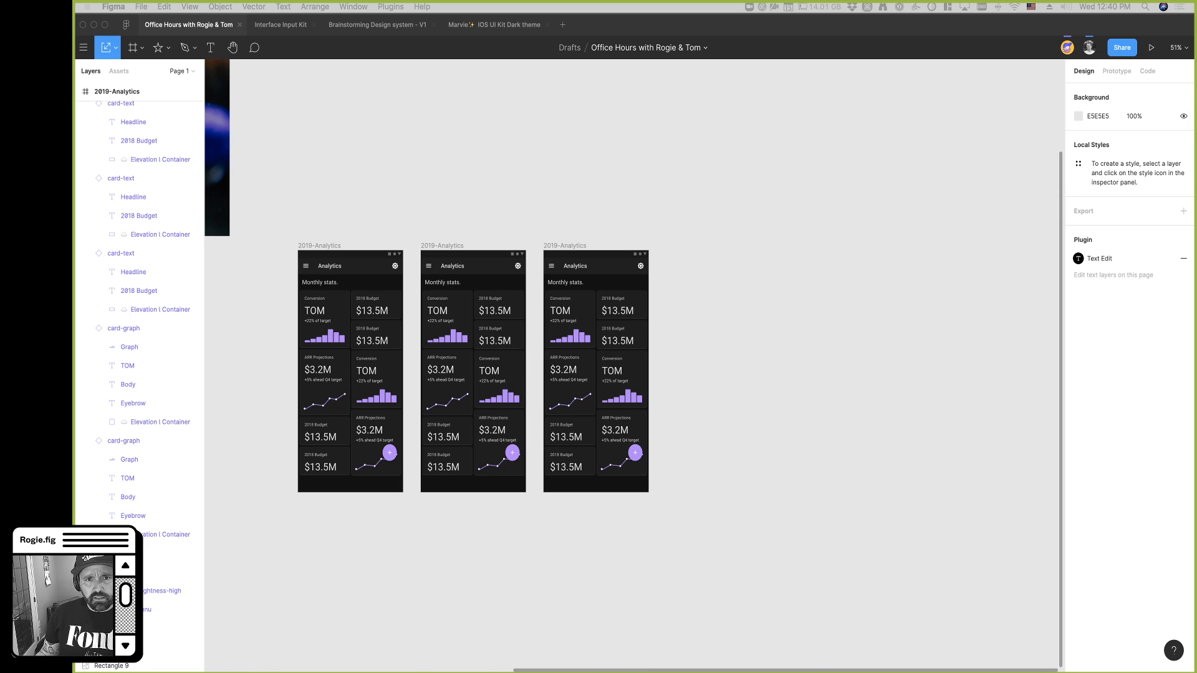
{"action": "key", "text": "super+t"}
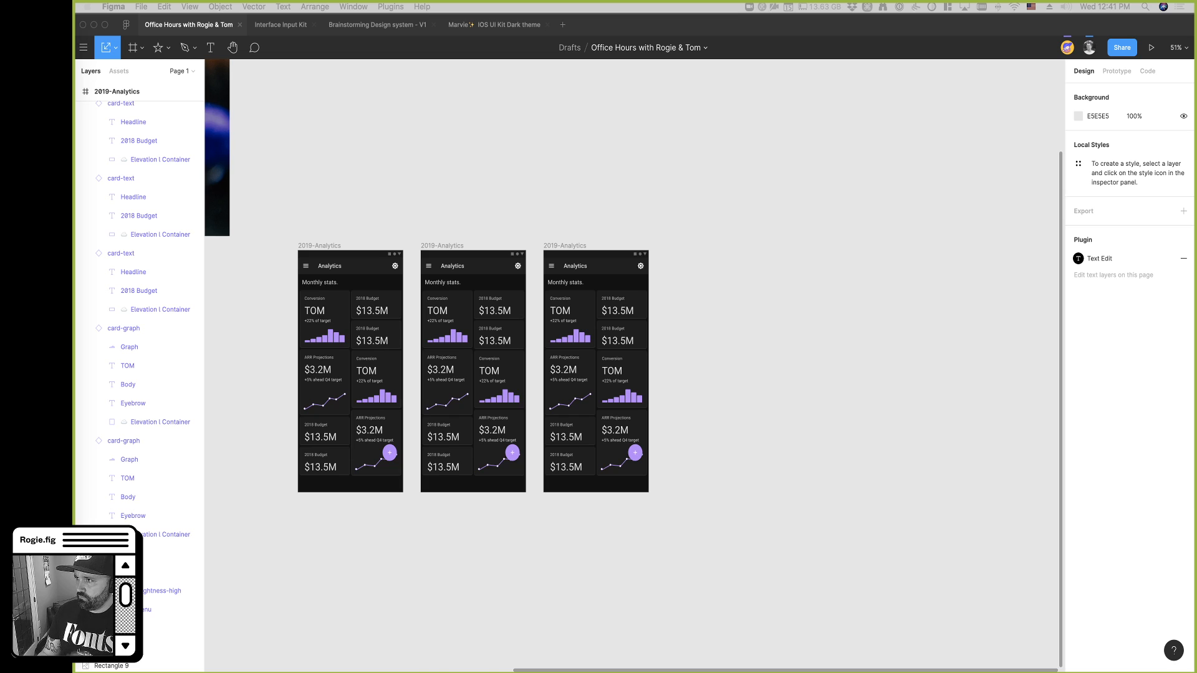
{"action": "key", "text": "super+t"}
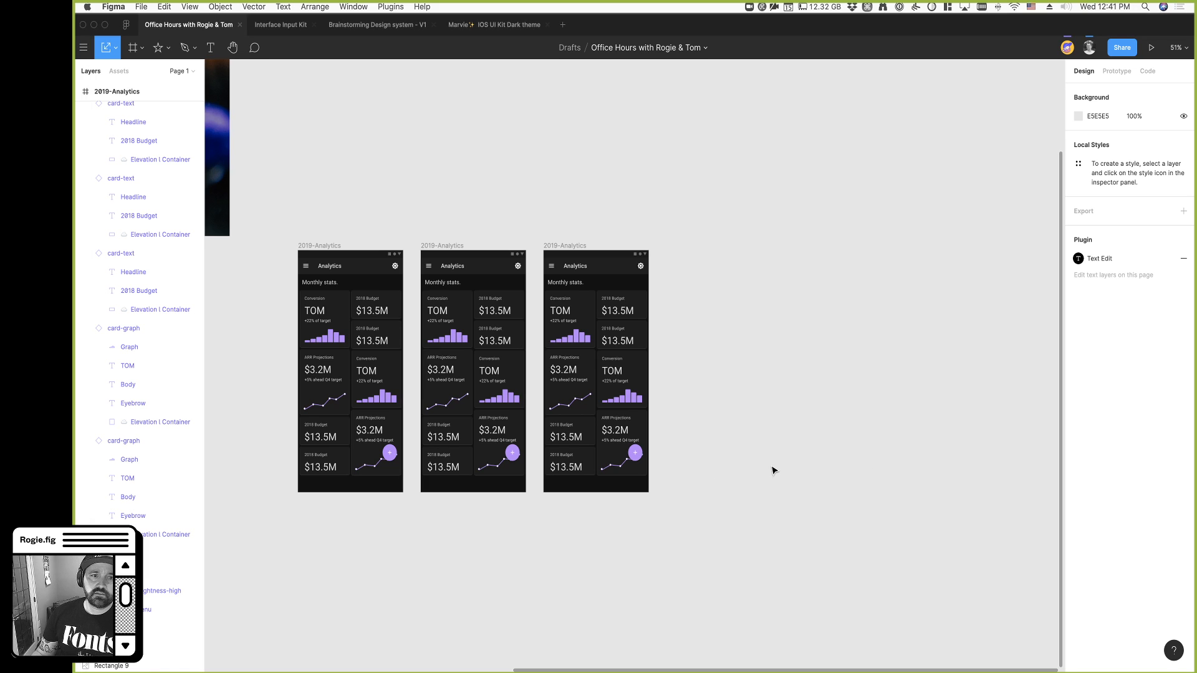
{"action": "scroll", "coordinate": [766, 470], "scroll_direction": "down", "scroll_amount": 5}
{"action": "scroll", "coordinate": [766, 470], "scroll_direction": "right", "scroll_amount": 5}
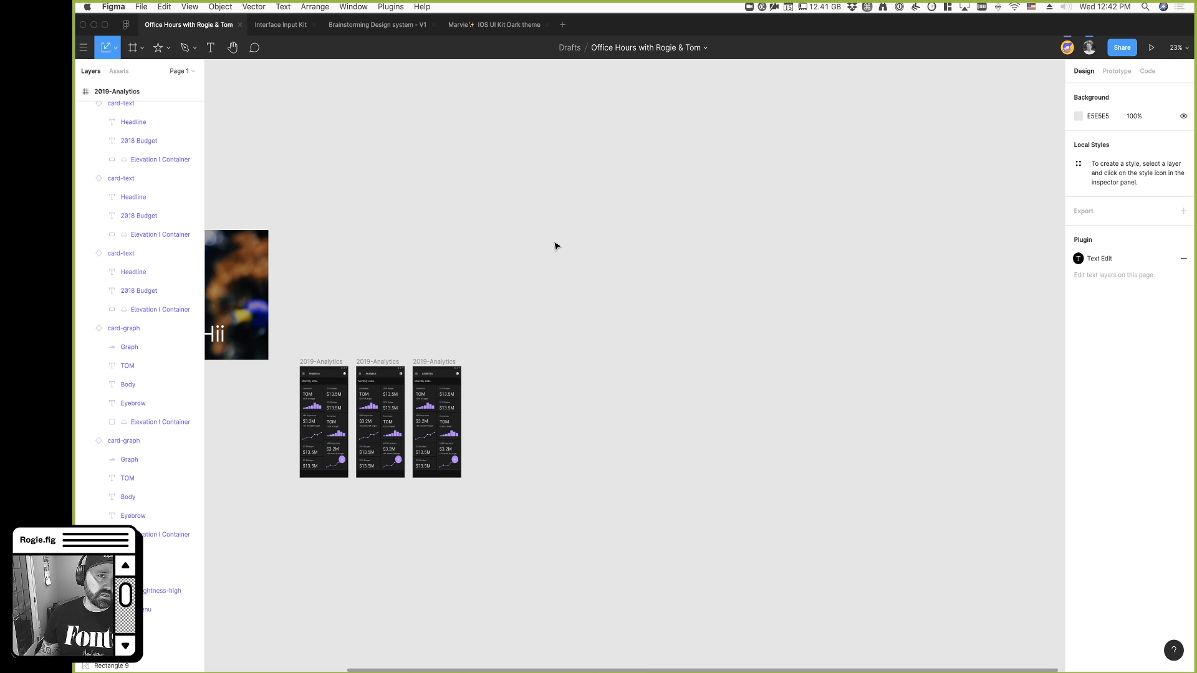
{"action": "scroll", "coordinate": [686, 222], "scroll_direction": "right", "scroll_amount": 1}
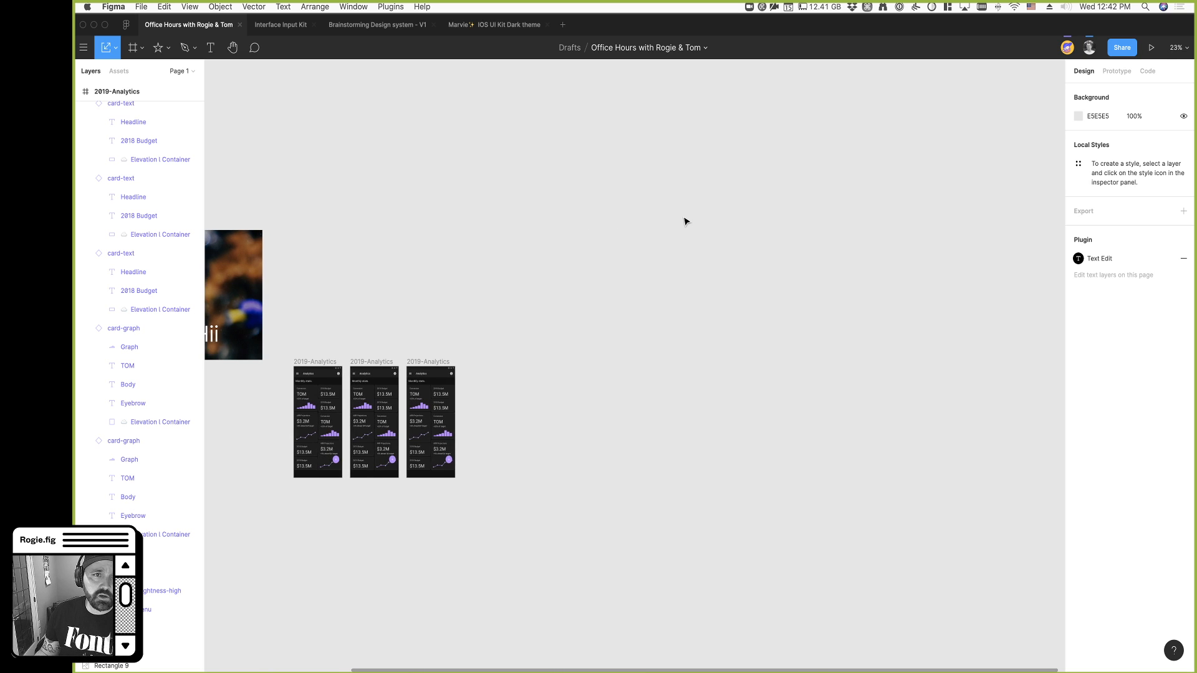
{"action": "left_click", "coordinate": [188, 8]}
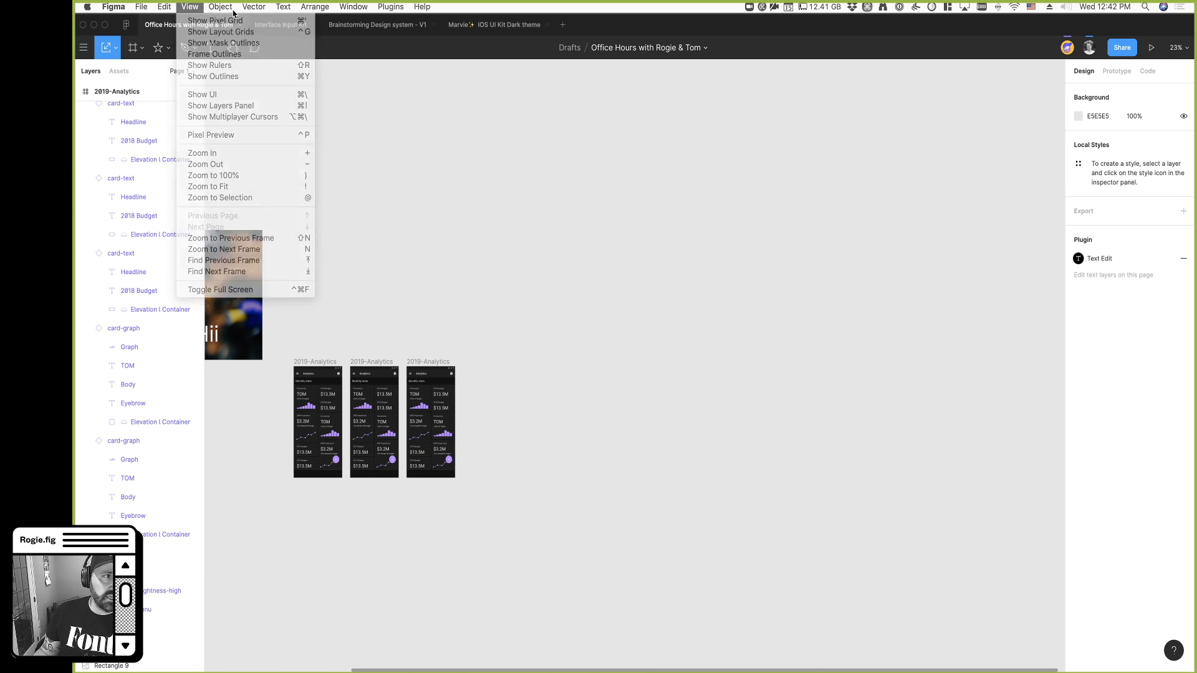
{"action": "left_click", "coordinate": [225, 8]}
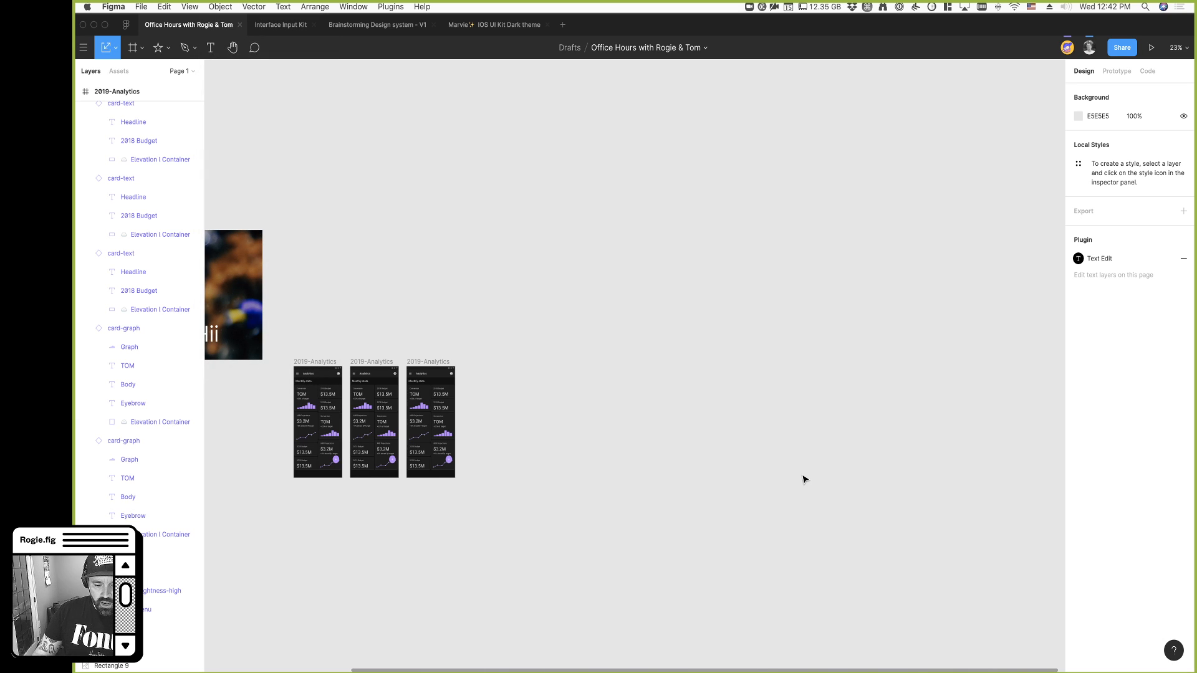
Switch to Finder, open the Downloads folder and position its window over the canvas
{"action": "key", "text": "super+space"}
{"action": "type", "text": "downloads"}
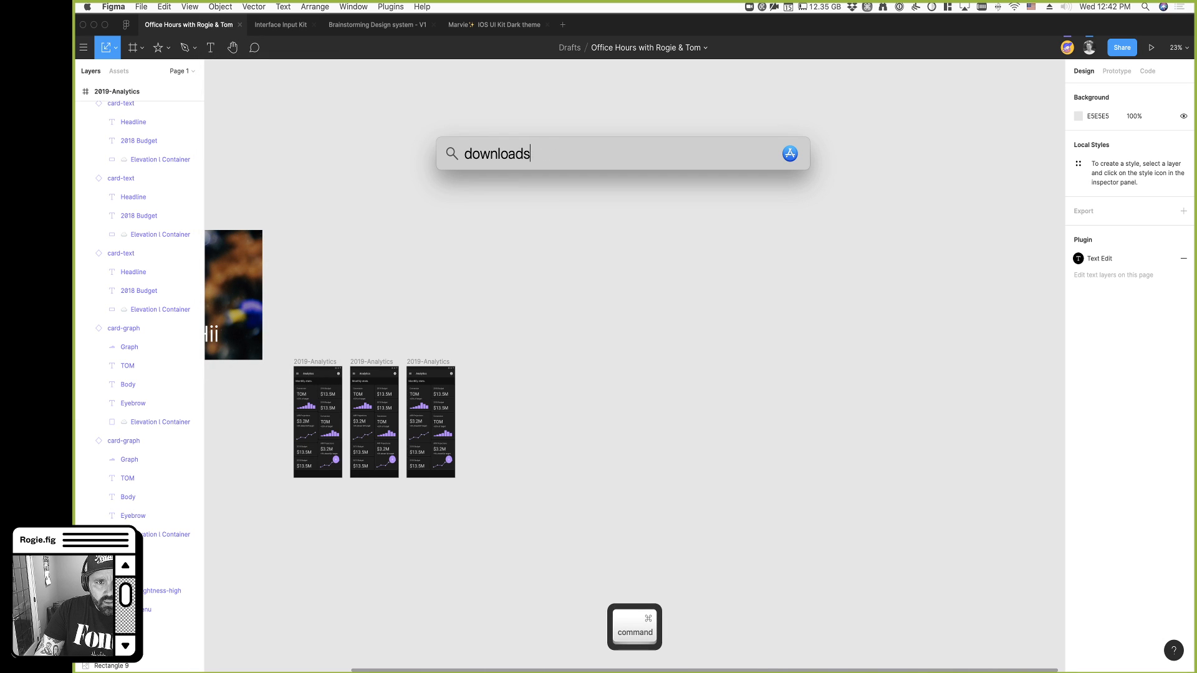
{"action": "key", "text": "Return"}
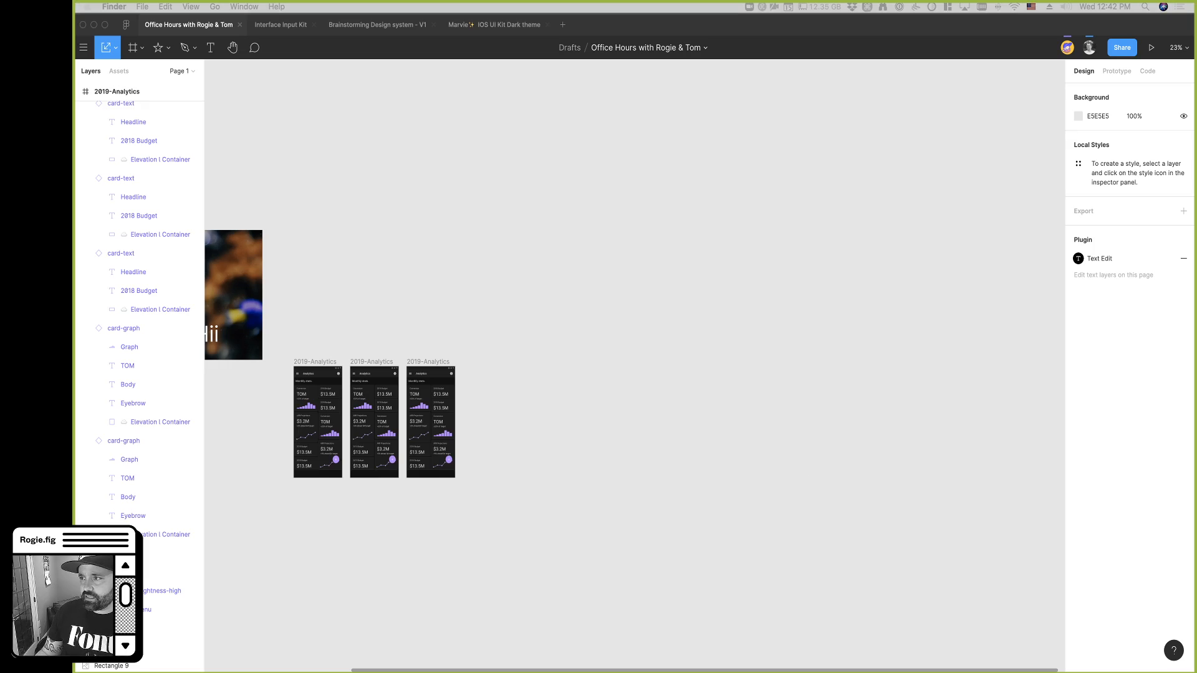
{"action": "left_click_drag", "start_coordinate": [941, 223], "coordinate": [762, 123]}
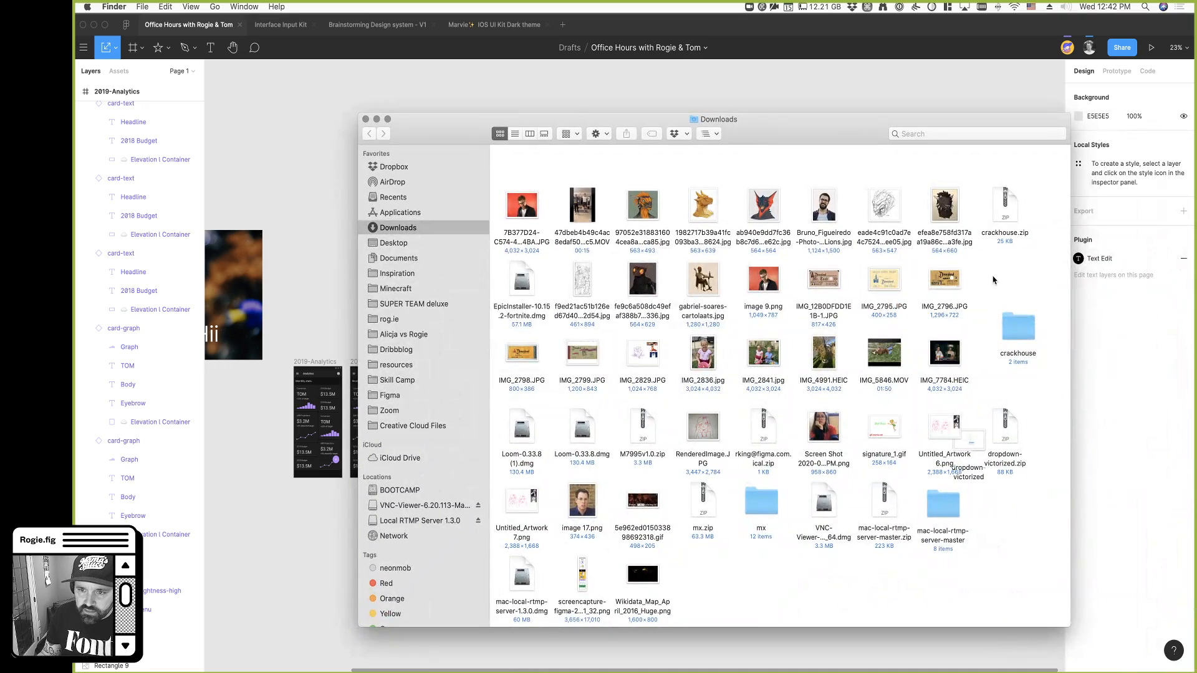
Place the screencapture-figma PNG from Downloads on the empty canvas beside the three 2019-Analytics frames
{"action": "scroll", "coordinate": [577, 586], "scroll_direction": "down", "scroll_amount": 2}
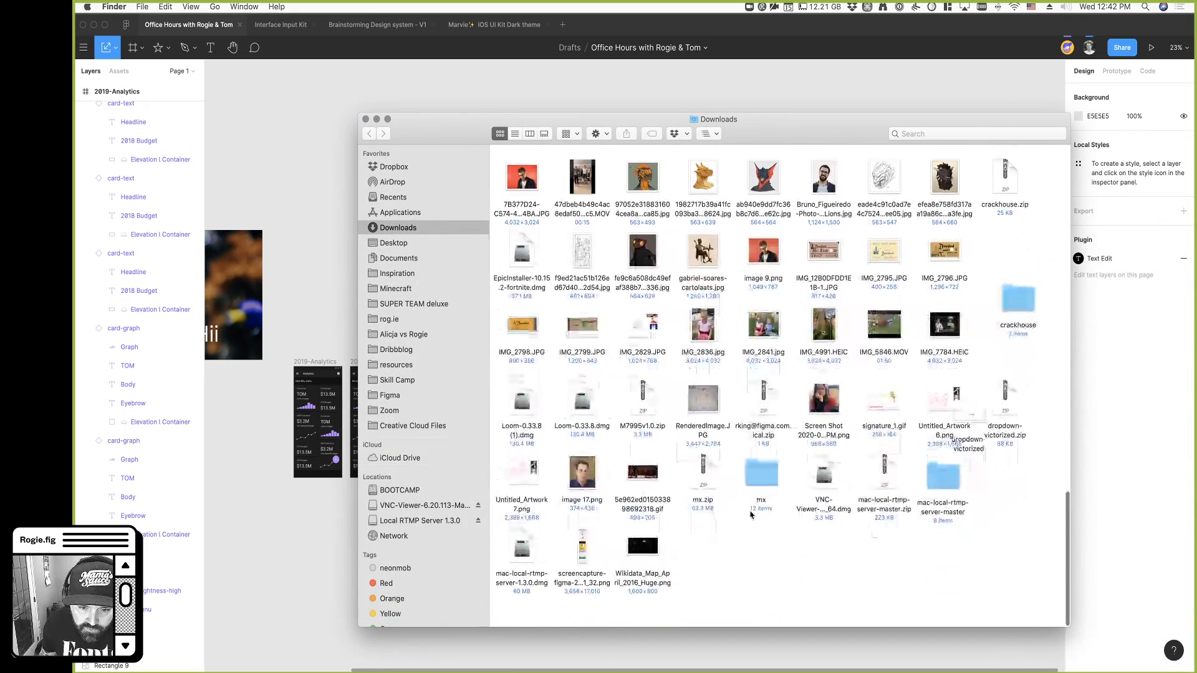
{"action": "left_click", "coordinate": [583, 577]}
{"action": "left_click_drag", "start_coordinate": [524, 122], "coordinate": [771, 84]}
{"action": "left_click_drag", "start_coordinate": [831, 539], "coordinate": [578, 390]}
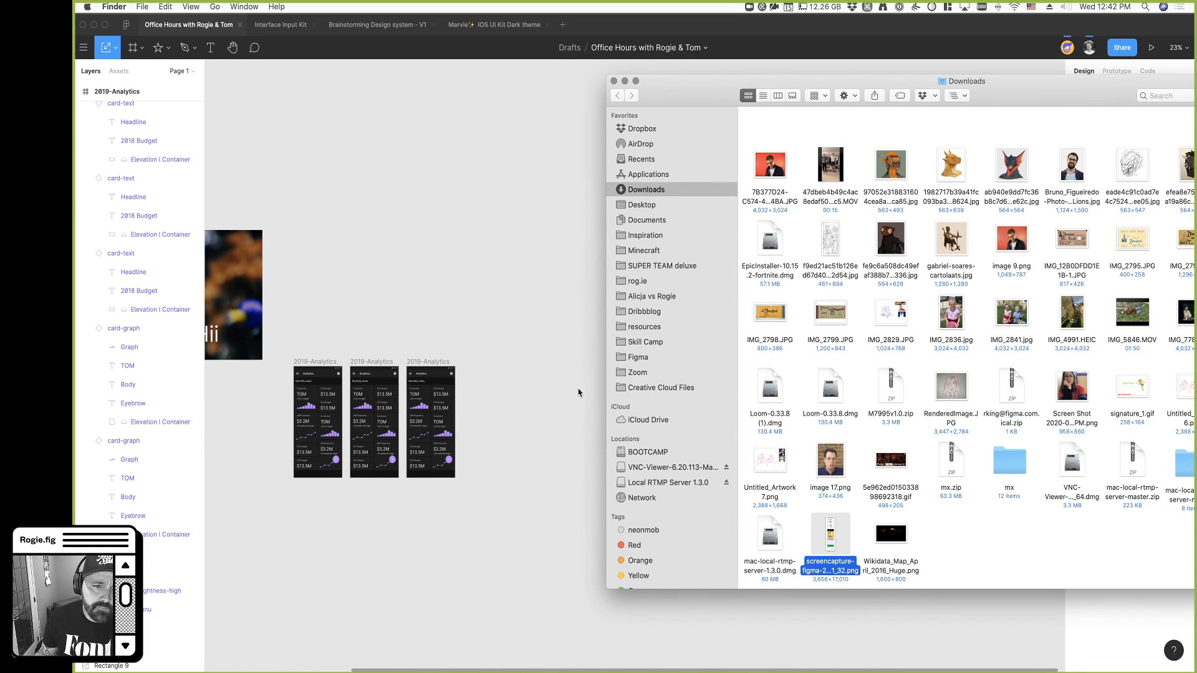
{"action": "scroll", "coordinate": [518, 356], "scroll_direction": "up", "scroll_amount": 3}
{"action": "left_click_drag", "start_coordinate": [601, 397], "coordinate": [656, 406]}
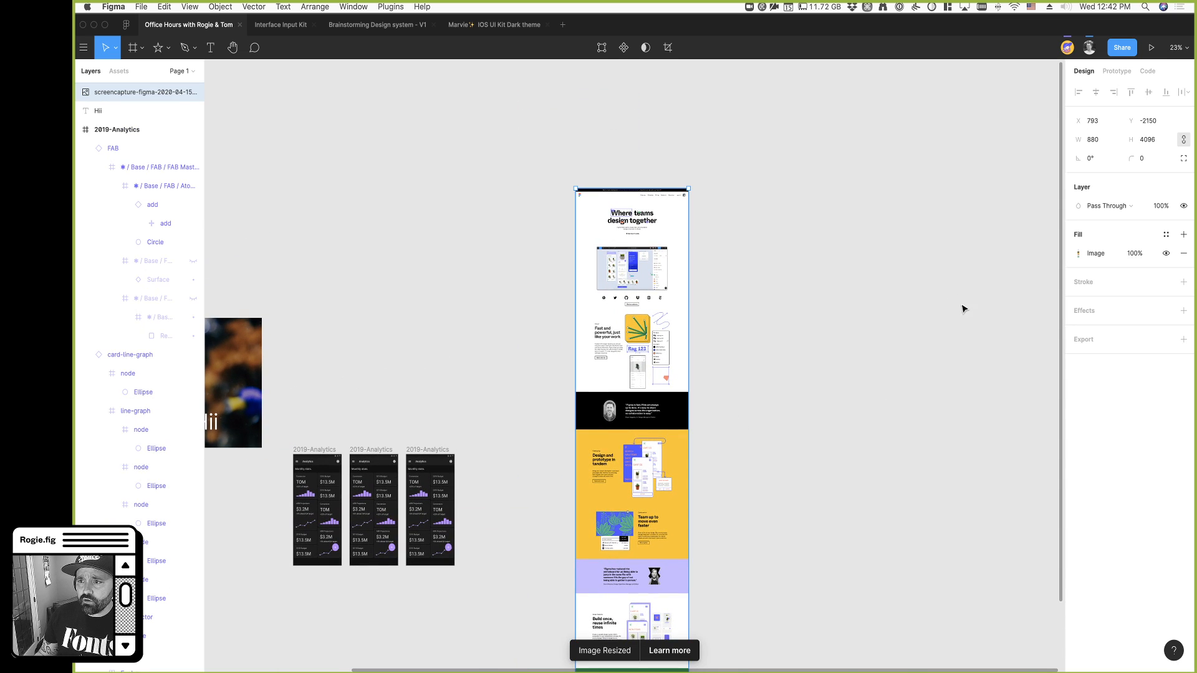
Examine the placed screenshot's height and the sharpness of its text and graphics close up, from the hero to the footer
{"action": "left_click", "coordinate": [1149, 145]}
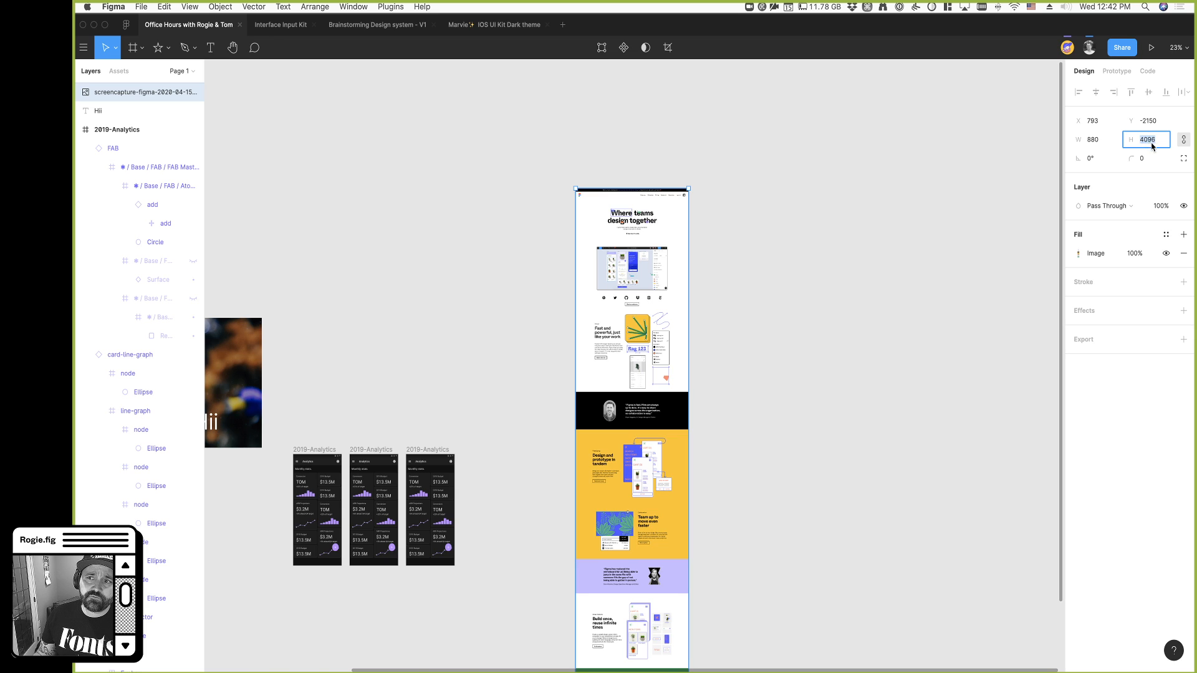
{"action": "left_click", "coordinate": [960, 276]}
{"action": "left_click", "coordinate": [617, 307]}
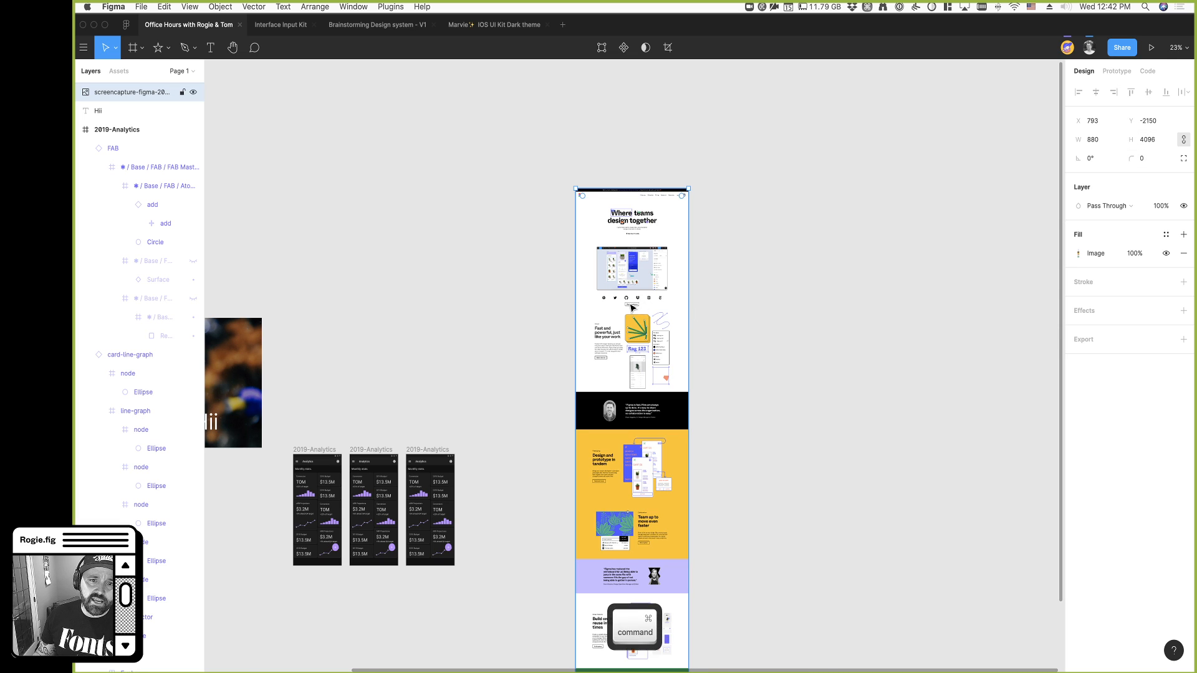
{"action": "scroll", "coordinate": [629, 305], "scroll_direction": "up", "scroll_amount": 5, "text": "super"}
{"action": "scroll", "coordinate": [581, 307], "scroll_direction": "up", "scroll_amount": 4, "text": "super"}
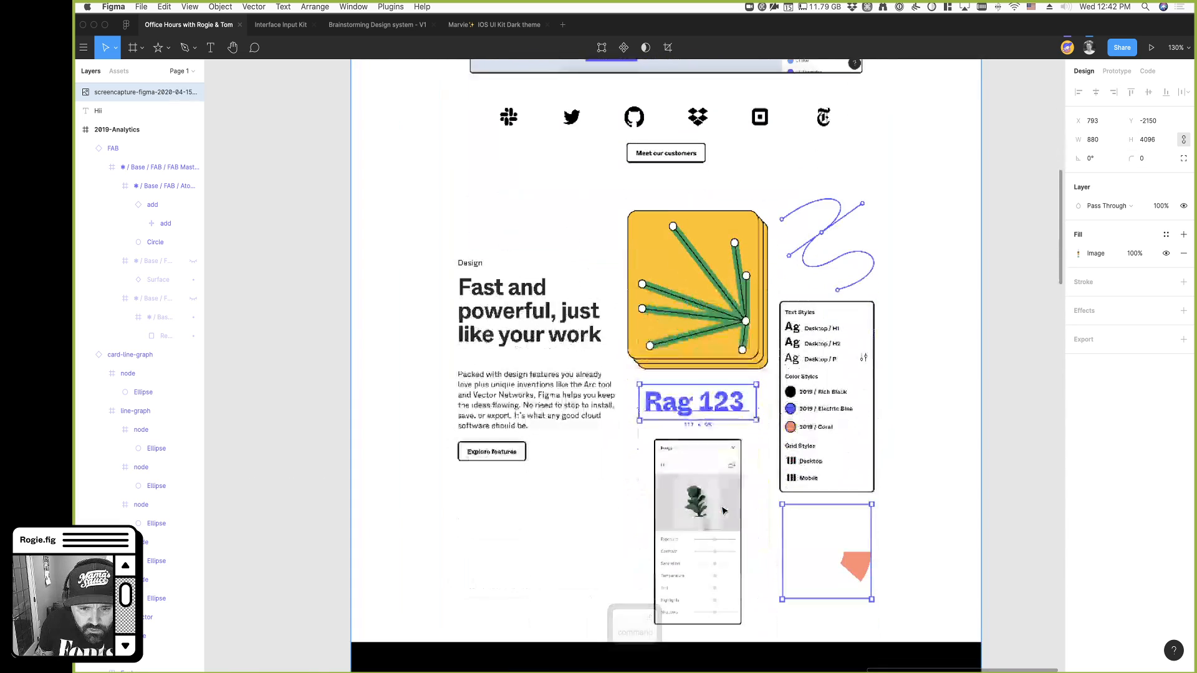
{"action": "scroll", "coordinate": [754, 512], "scroll_direction": "down", "scroll_amount": 5}
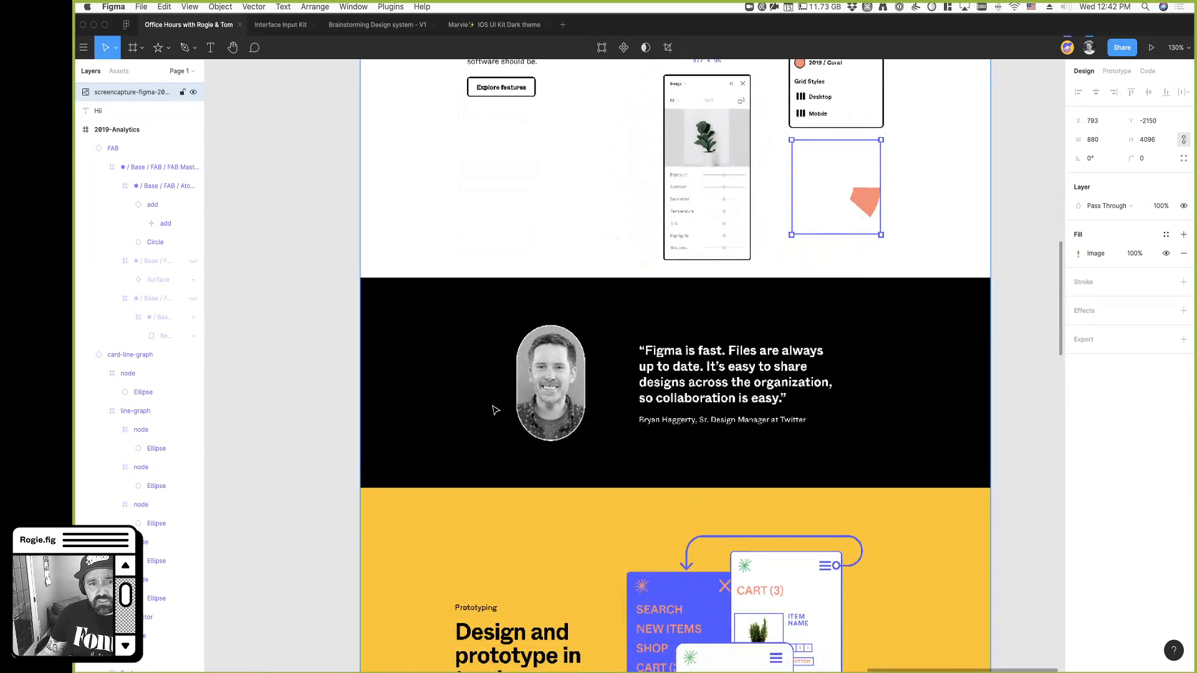
{"action": "scroll", "coordinate": [722, 441], "scroll_direction": "up", "scroll_amount": 7}
{"action": "scroll", "coordinate": [658, 422], "scroll_direction": "up", "scroll_amount": 7}
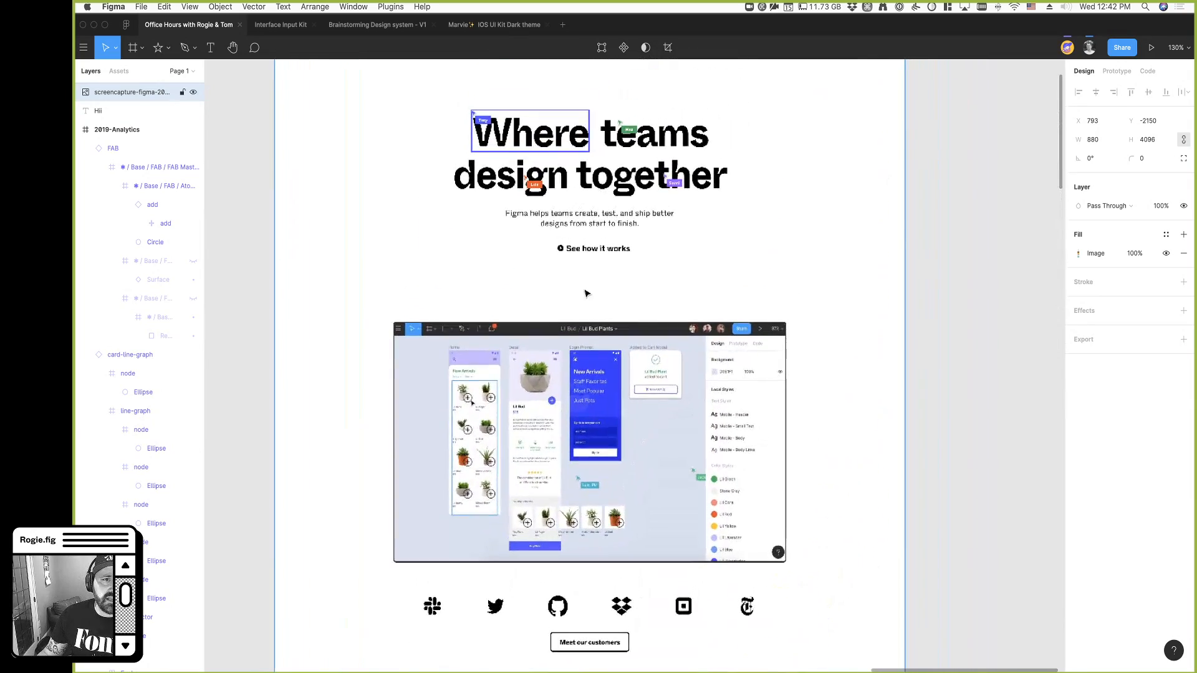
{"action": "scroll", "coordinate": [586, 424], "scroll_direction": "up", "scroll_amount": 3, "text": "super"}
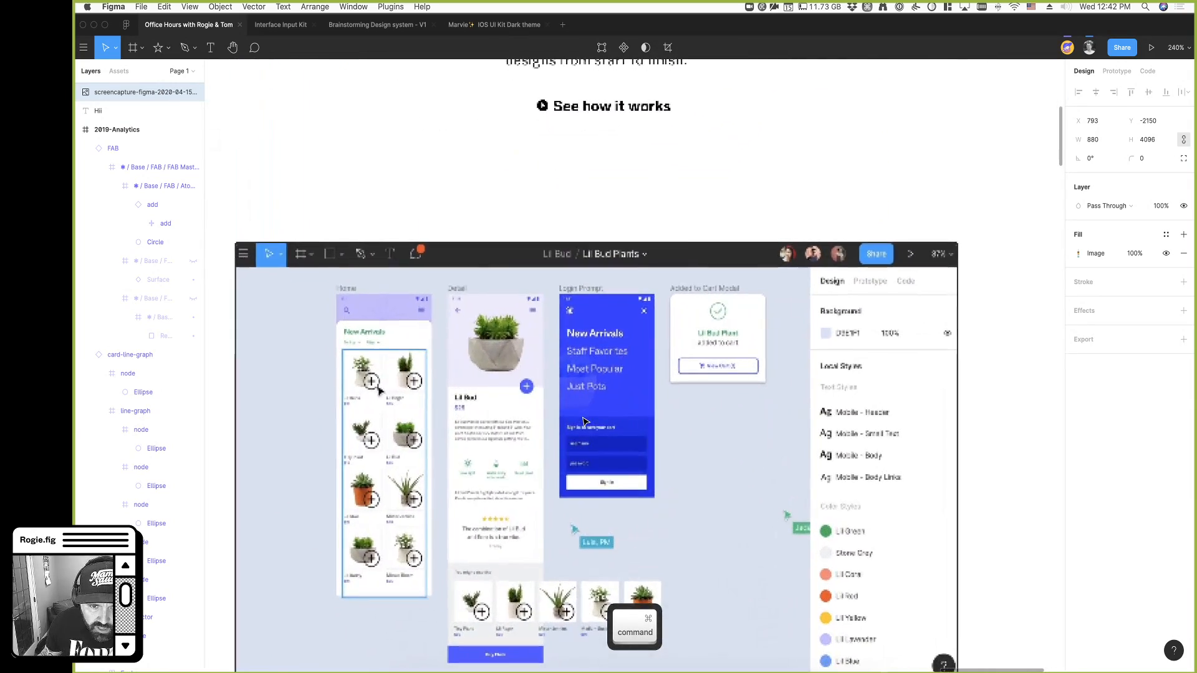
{"action": "scroll", "coordinate": [592, 430], "scroll_direction": "down", "scroll_amount": 8, "text": "super"}
{"action": "scroll", "coordinate": [595, 433], "scroll_direction": "down", "scroll_amount": 10}
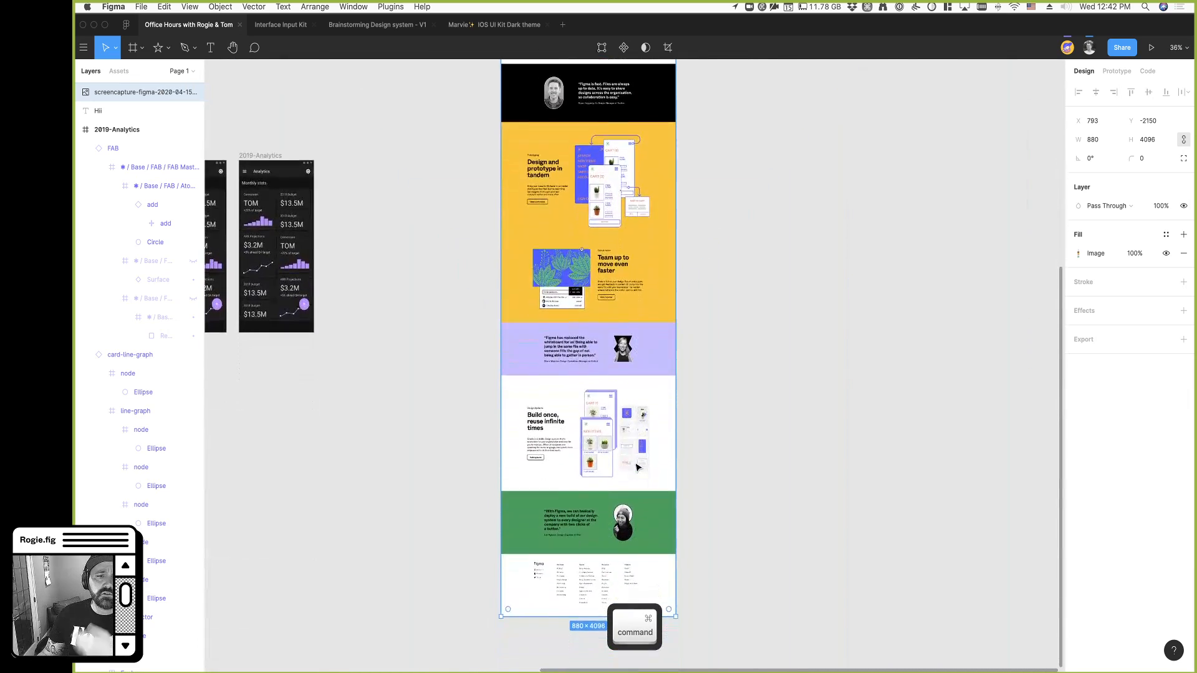
{"action": "scroll", "coordinate": [636, 465], "scroll_direction": "up", "scroll_amount": 2}
{"action": "scroll", "coordinate": [588, 337], "scroll_direction": "up", "scroll_amount": 5, "text": "super"}
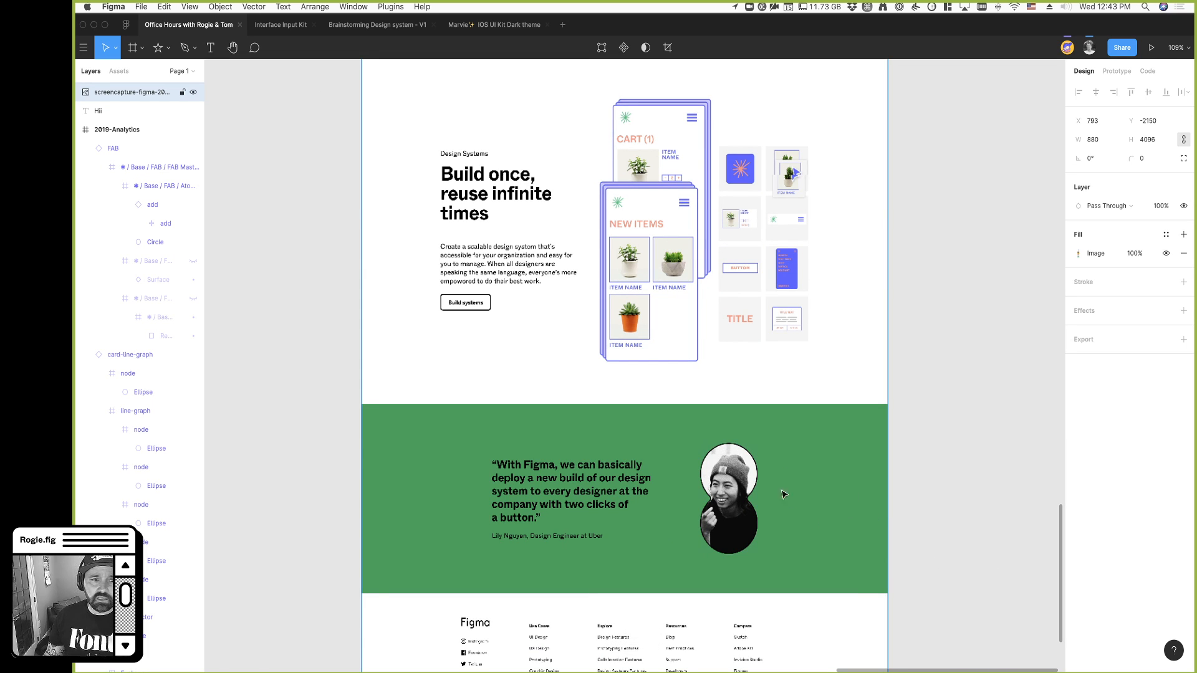
{"action": "scroll", "coordinate": [710, 276], "scroll_direction": "down", "scroll_amount": 10}
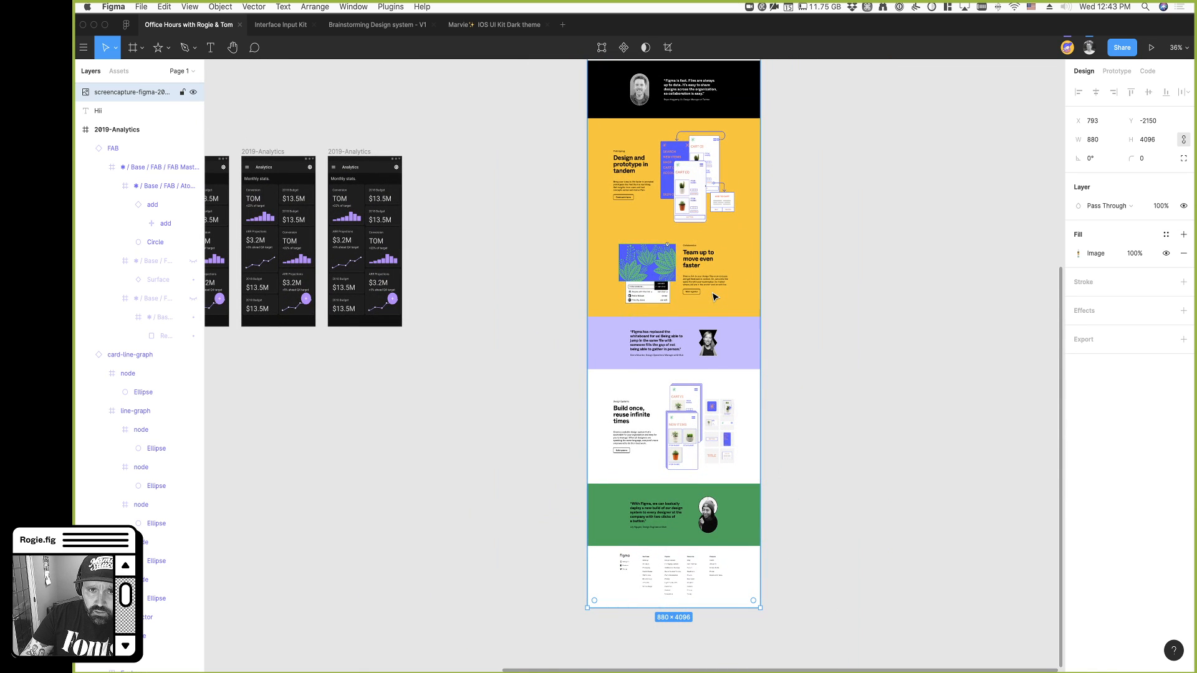
{"action": "key", "text": "super+Tab"}
{"action": "key", "text": "super+Tab"}
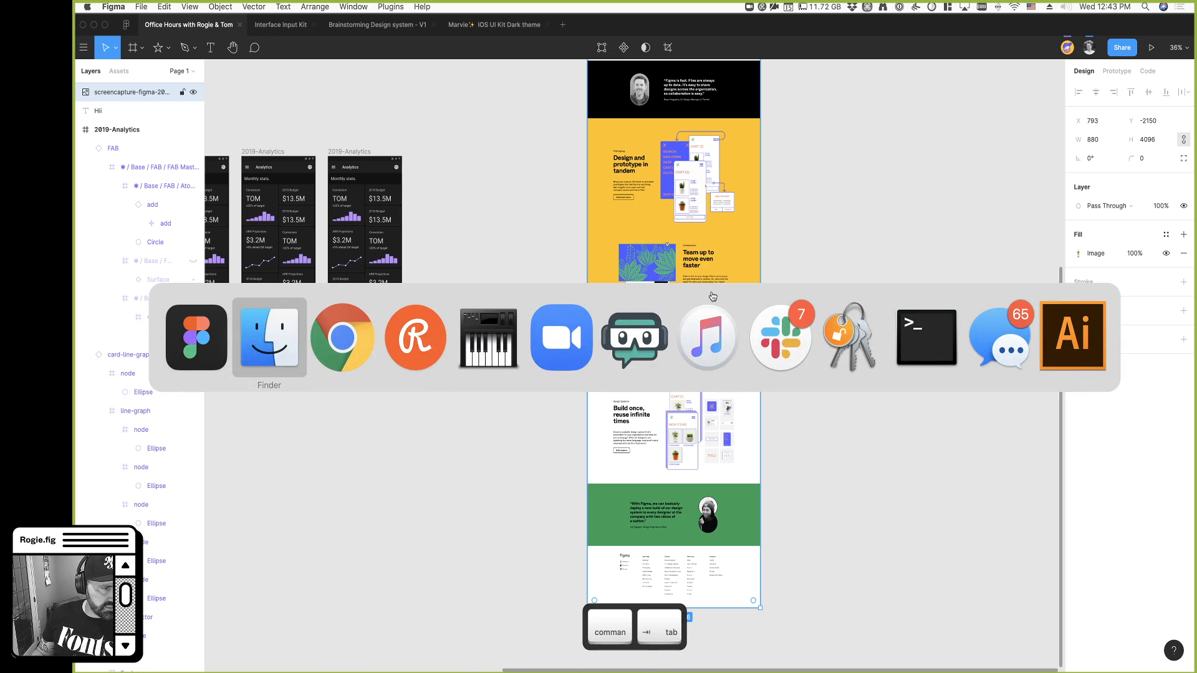
{"action": "mouse_move", "coordinate": [85, 440]}
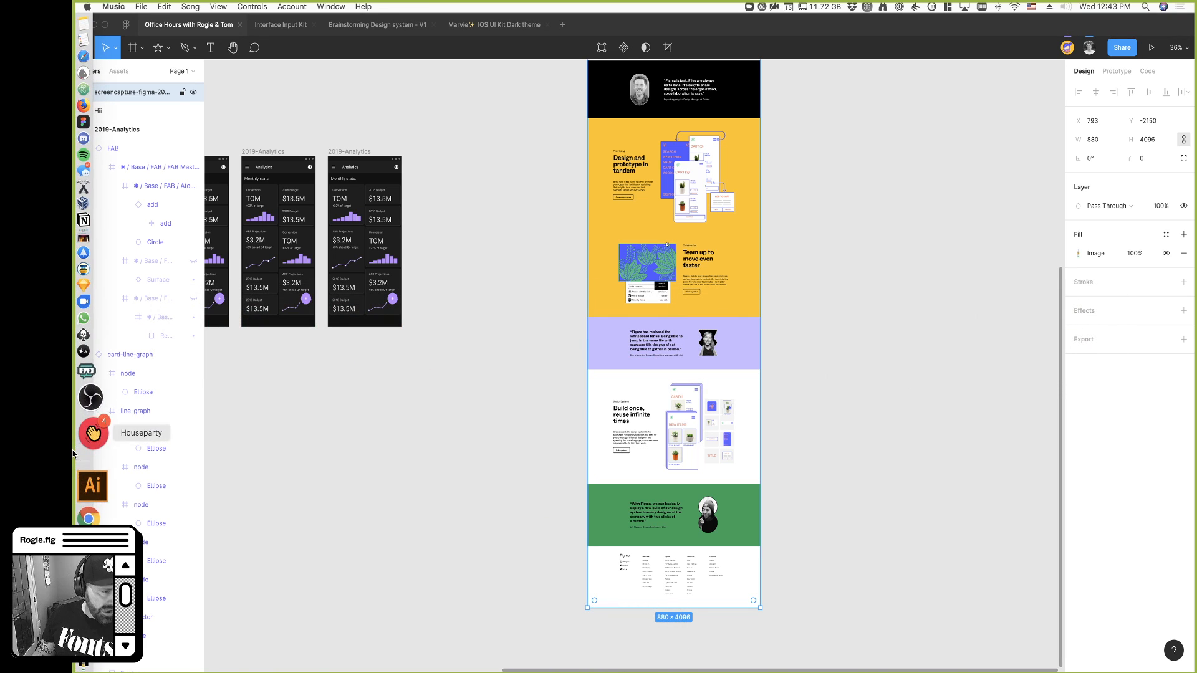
{"action": "left_click", "coordinate": [93, 498]}
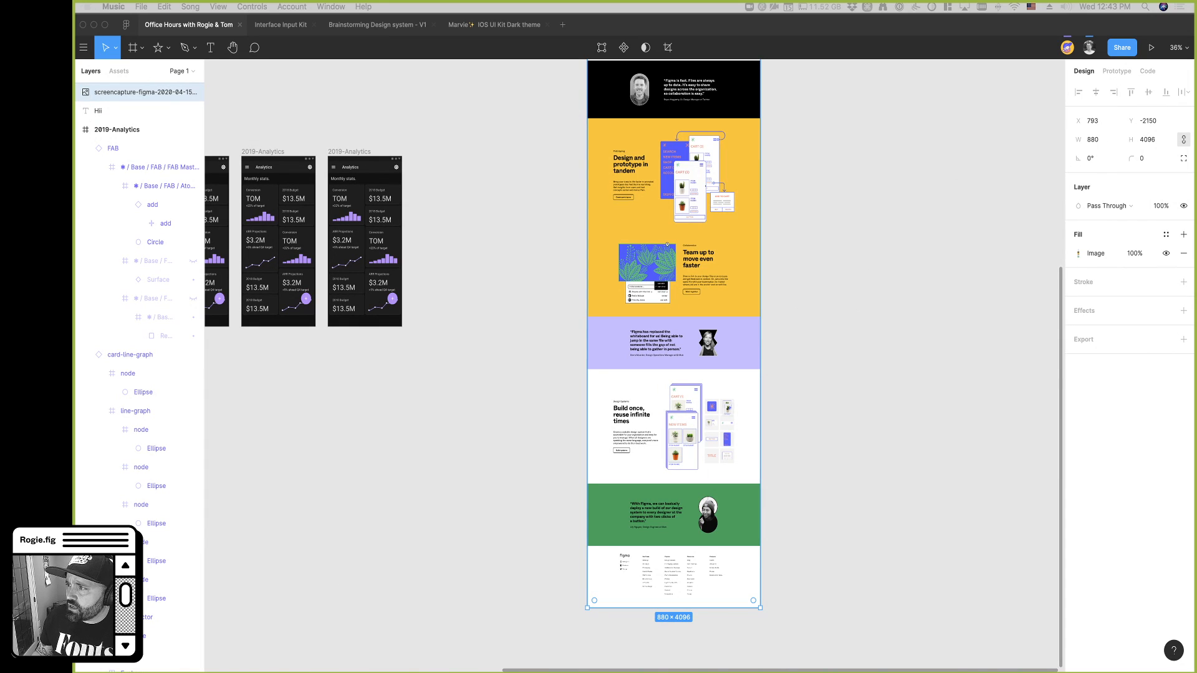
Cut the placed website screenshot from the canvas
{"action": "left_click", "coordinate": [866, 347]}
{"action": "scroll", "coordinate": [838, 351], "scroll_direction": "up", "scroll_amount": 5}
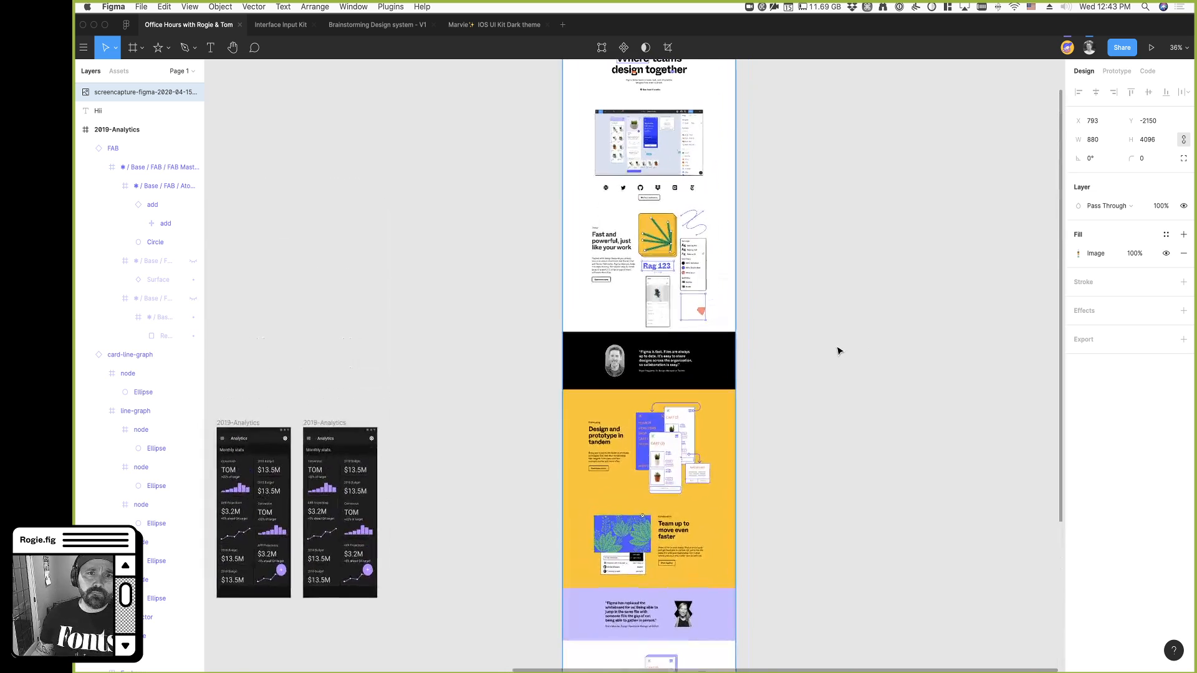
{"action": "scroll", "coordinate": [838, 351], "scroll_direction": "up", "scroll_amount": 3}
{"action": "scroll", "coordinate": [838, 351], "scroll_direction": "right", "scroll_amount": 2}
{"action": "left_click", "coordinate": [716, 307]}
{"action": "left_click", "coordinate": [518, 261]}
{"action": "key", "text": "super+x"}
Run the Insert Big Image plugin and move its dialog over the empty canvas
{"action": "right_click", "coordinate": [499, 226]}
{"action": "mouse_move", "coordinate": [526, 268]}
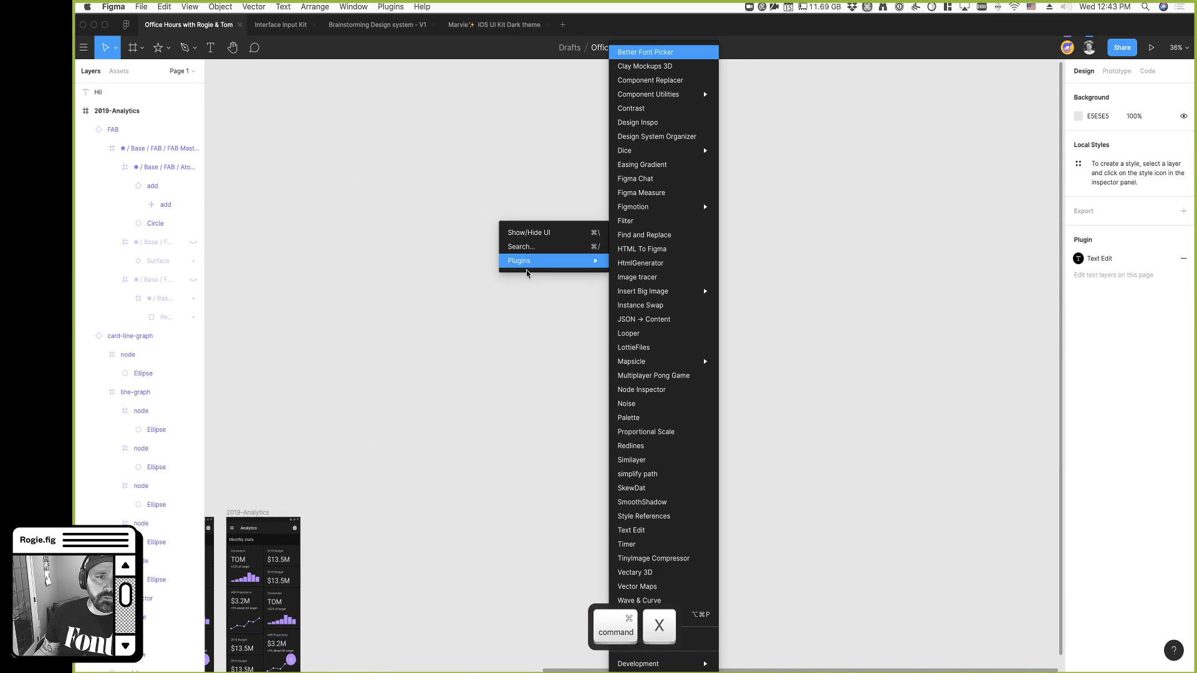
{"action": "mouse_move", "coordinate": [667, 291]}
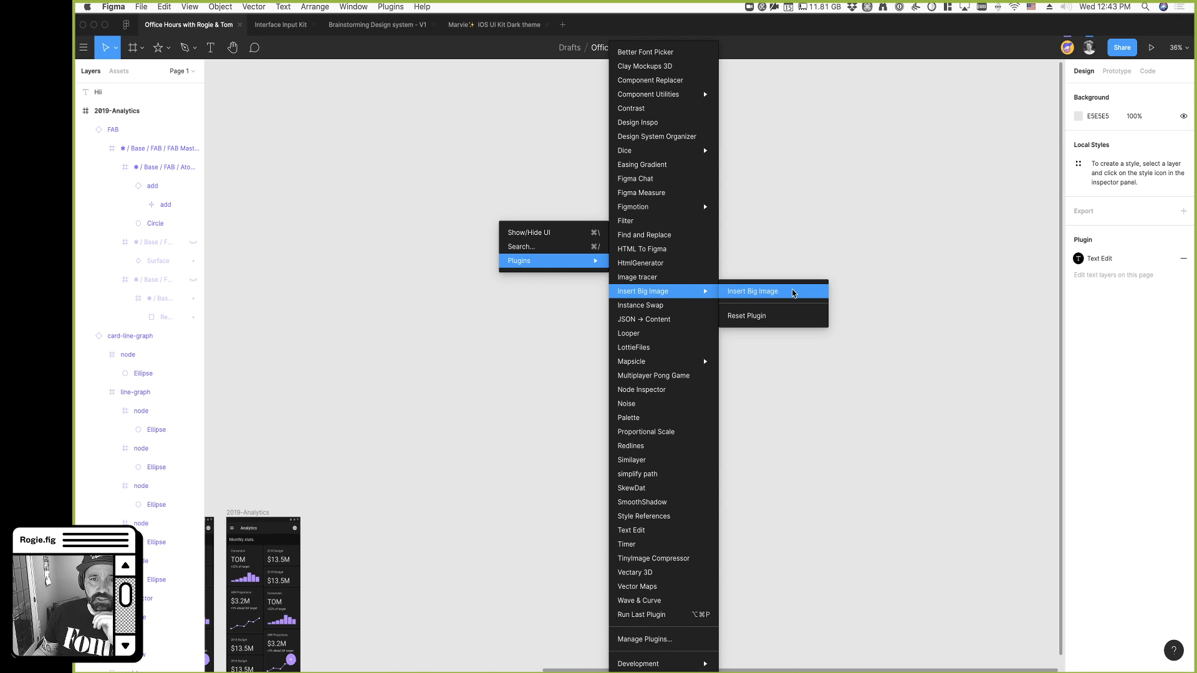
{"action": "left_click", "coordinate": [793, 293]}
{"action": "left_click_drag", "start_coordinate": [790, 417], "coordinate": [599, 252]}
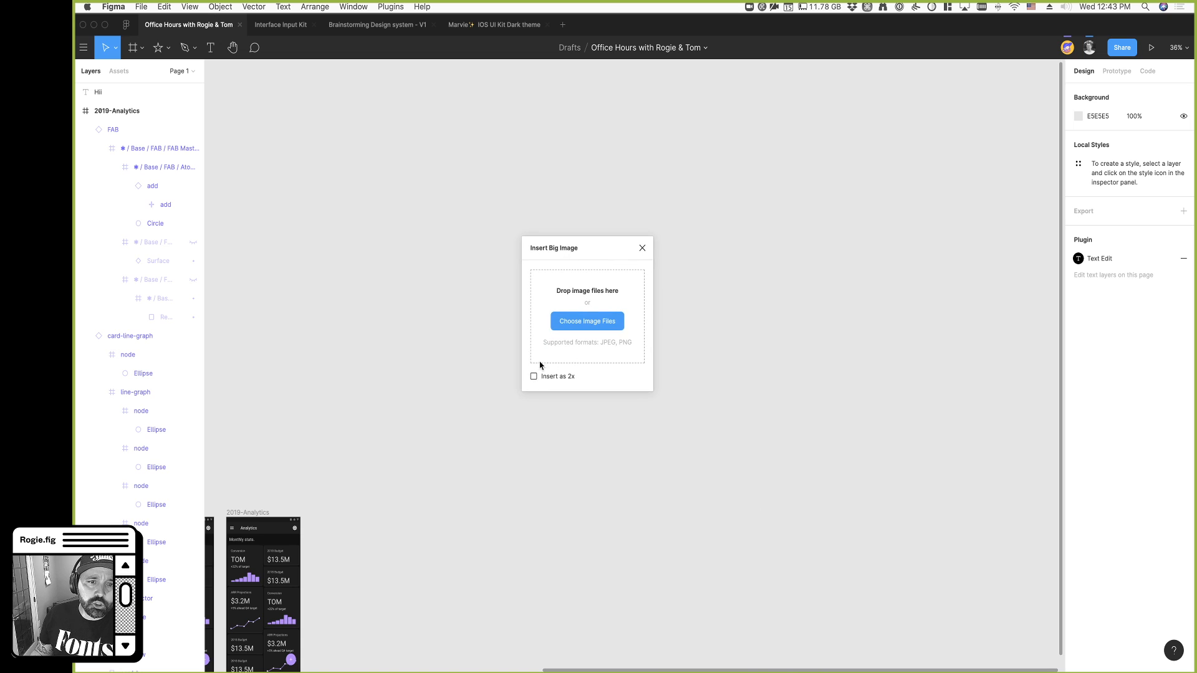
{"action": "left_click", "coordinate": [592, 328]}
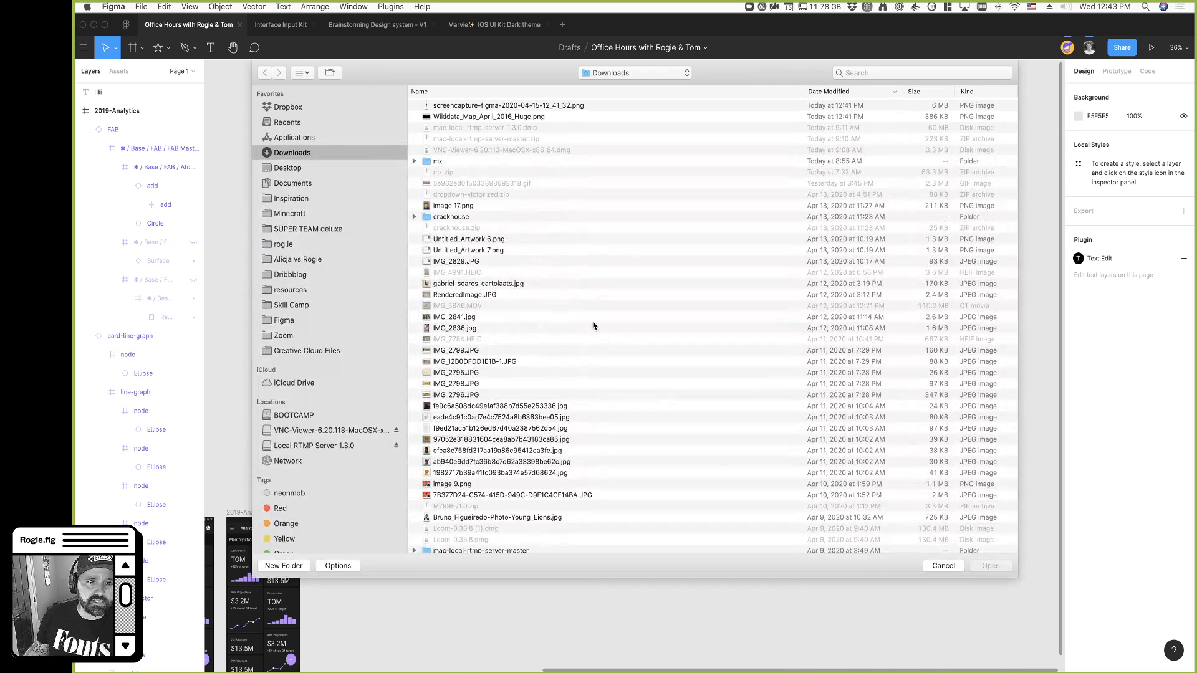
{"action": "left_click", "coordinate": [513, 106]}
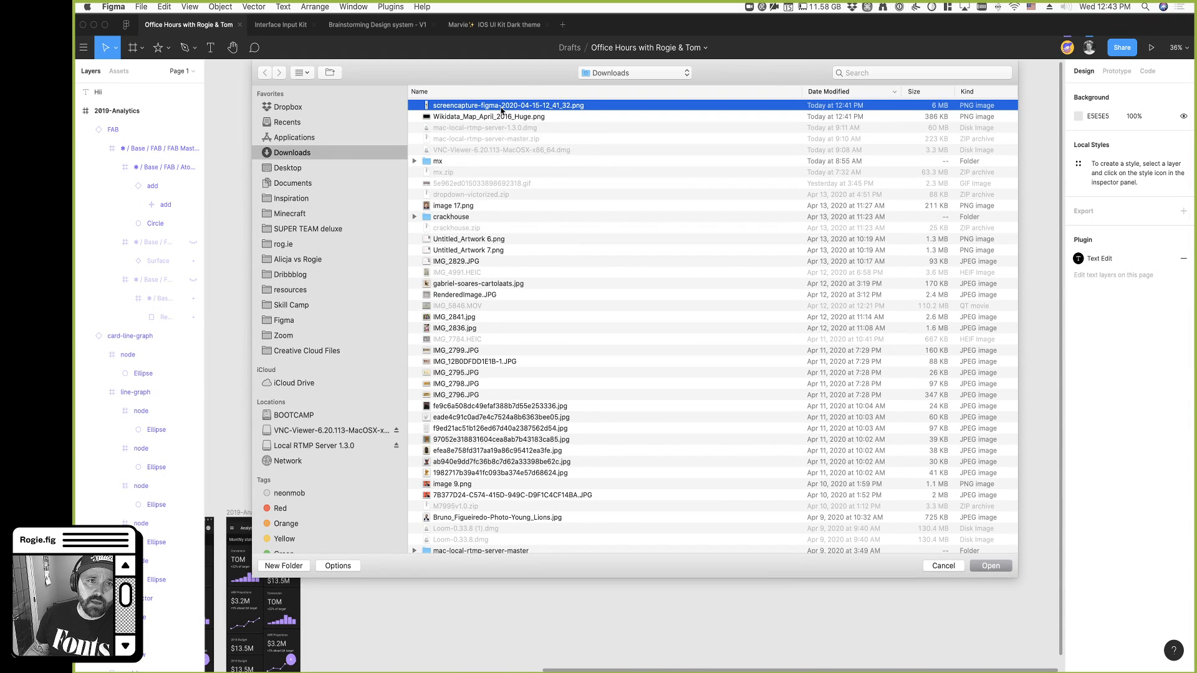
{"action": "double_click", "coordinate": [501, 110]}
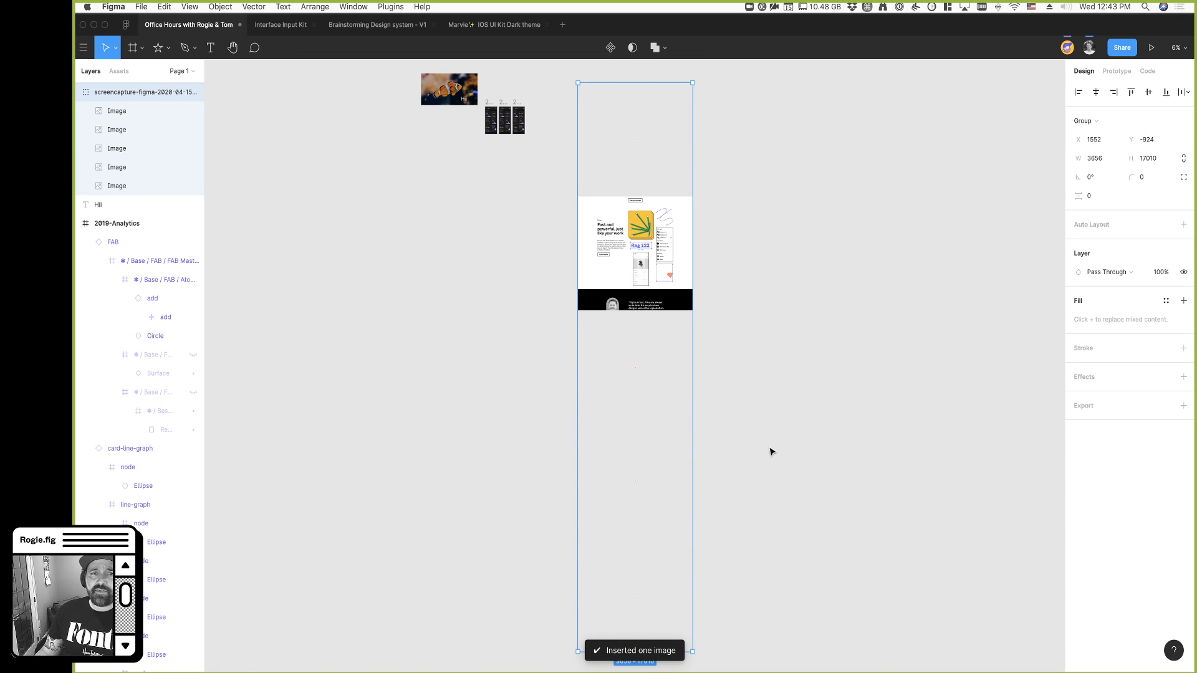
{"action": "left_click", "coordinate": [899, 396]}
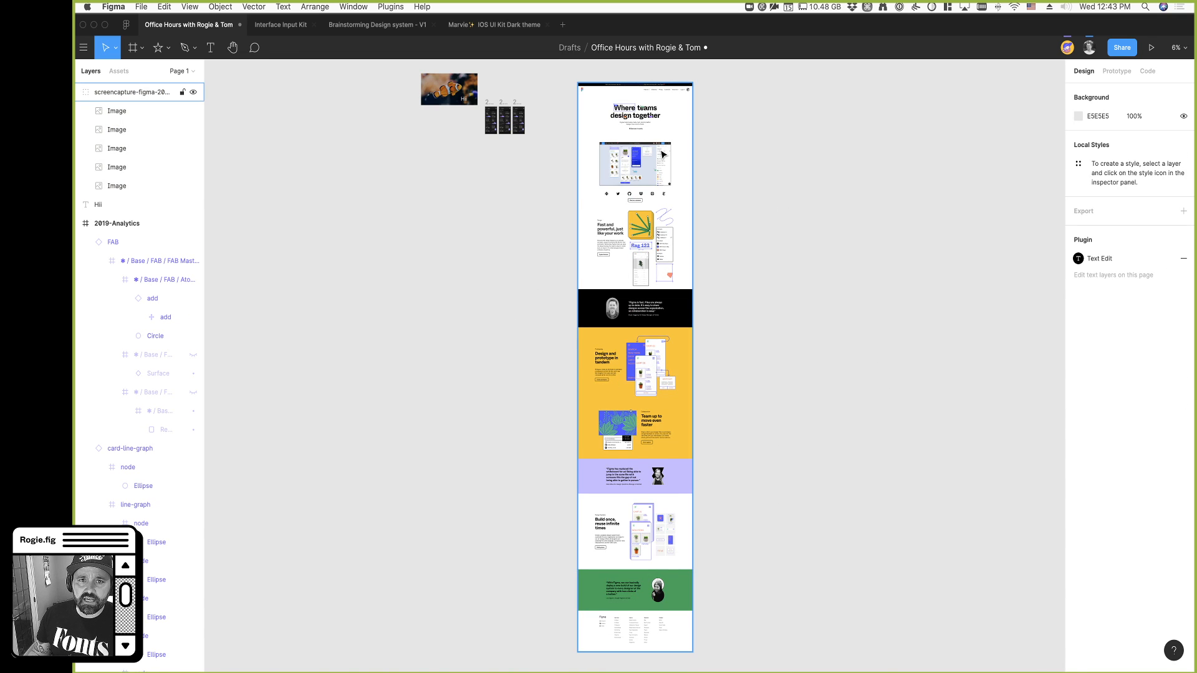
Examine how the inserted screenshot group is split by selecting its image slices individually from the hero down to the footer
{"action": "left_click", "coordinate": [652, 158]}
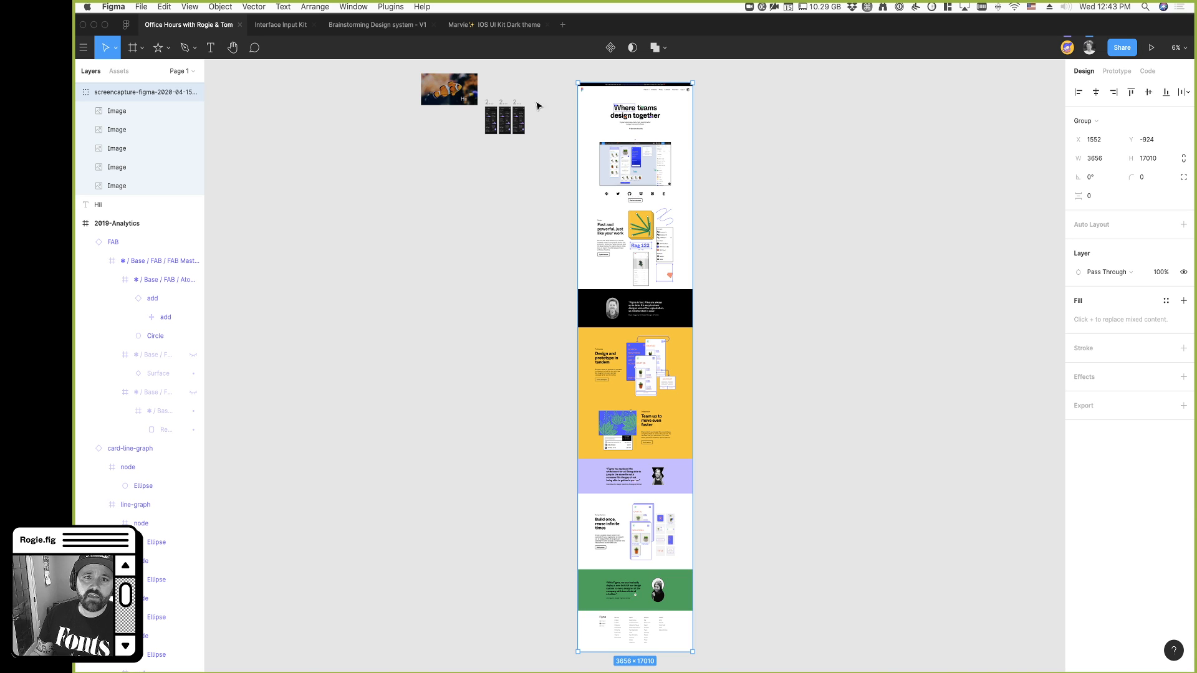
{"action": "scroll", "coordinate": [604, 115], "scroll_direction": "up", "scroll_amount": 3}
{"action": "scroll", "coordinate": [603, 115], "scroll_direction": "up", "scroll_amount": 1}
{"action": "left_click", "coordinate": [922, 225]}
{"action": "left_click", "coordinate": [688, 169], "text": "super"}
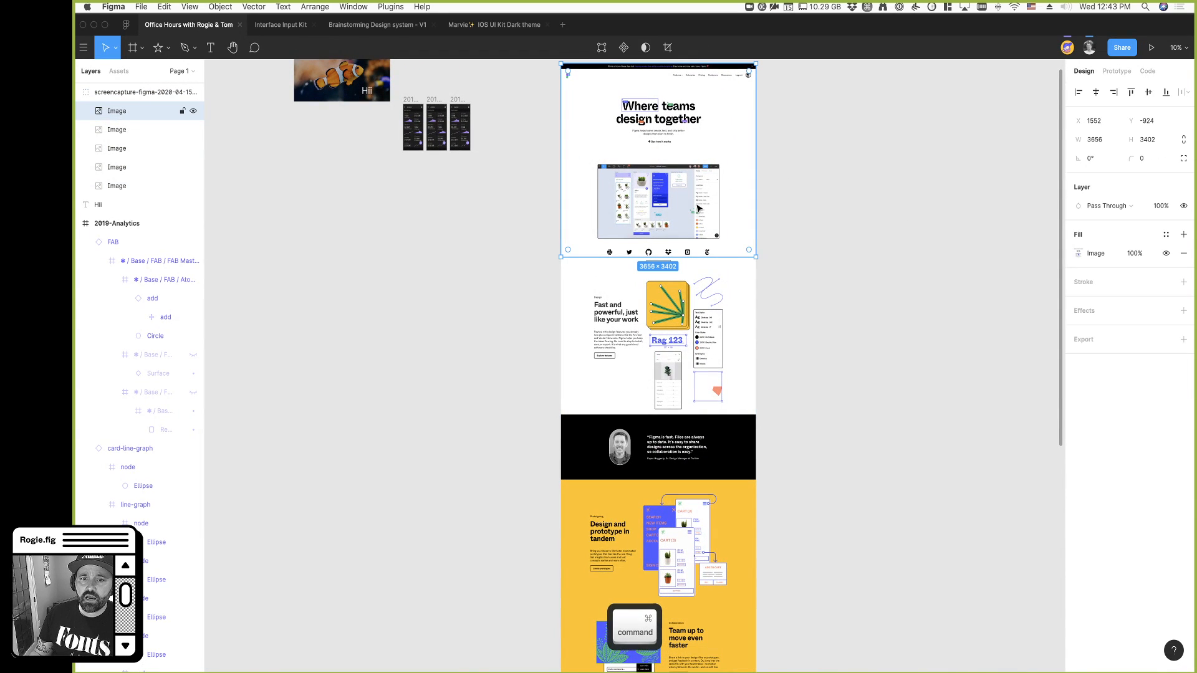
{"action": "left_click", "coordinate": [709, 323], "text": "super"}
{"action": "left_click", "coordinate": [681, 181], "text": "super"}
{"action": "scroll", "coordinate": [681, 180], "scroll_direction": "down", "scroll_amount": 3}
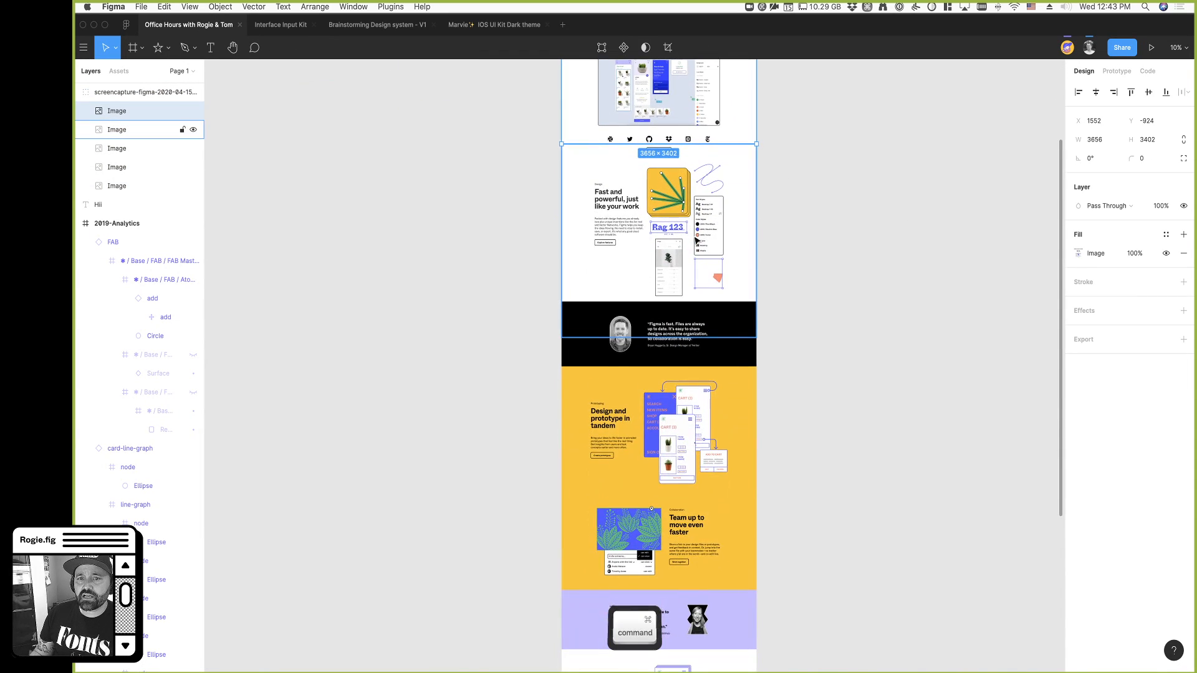
{"action": "left_click", "coordinate": [692, 243], "text": "super"}
{"action": "left_click", "coordinate": [708, 460], "text": "super"}
{"action": "scroll", "coordinate": [737, 459], "scroll_direction": "down", "scroll_amount": 3}
{"action": "left_click", "coordinate": [738, 459], "text": "super"}
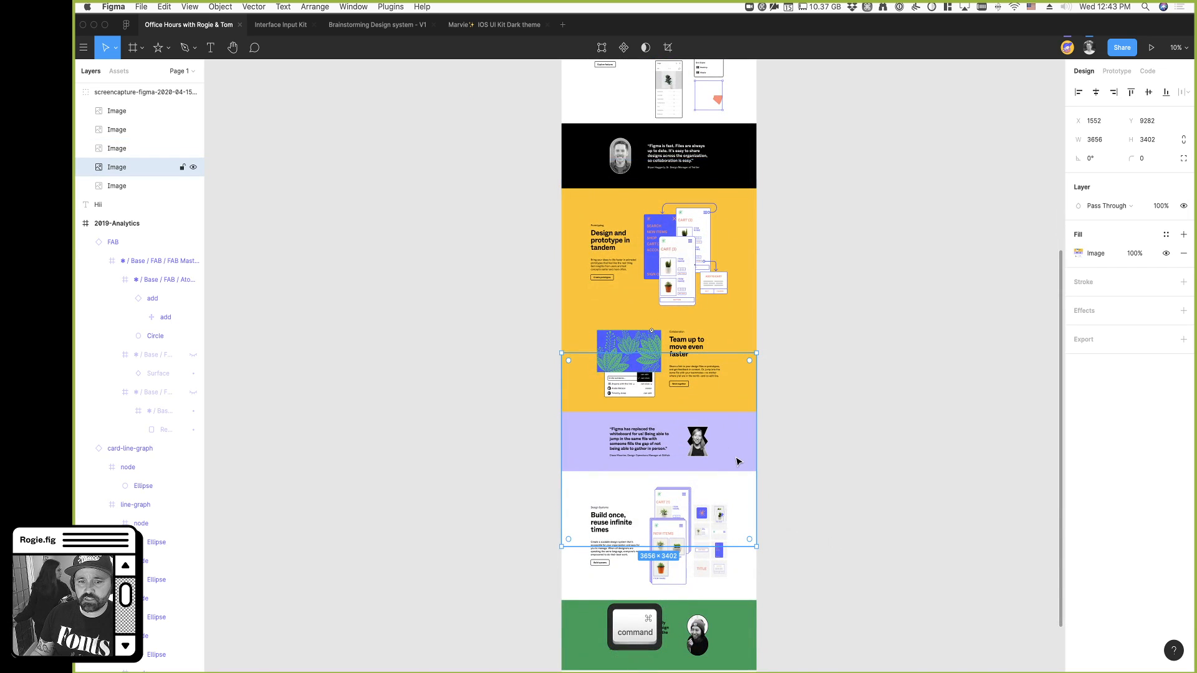
{"action": "scroll", "coordinate": [724, 452], "scroll_direction": "down", "scroll_amount": 3}
{"action": "left_click", "coordinate": [723, 450], "text": "super"}
Examine the sharpness of the hero slice's headline and product graphic close up
{"action": "scroll", "coordinate": [776, 447], "scroll_direction": "up", "scroll_amount": 3}
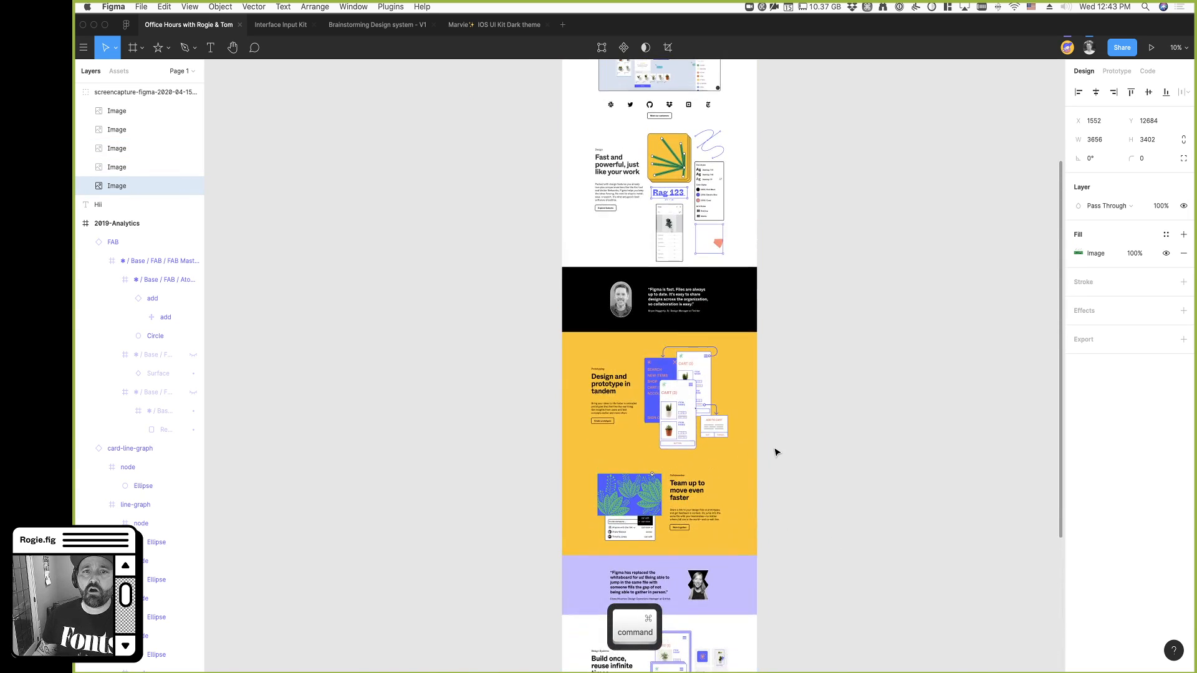
{"action": "scroll", "coordinate": [776, 446], "scroll_direction": "up", "scroll_amount": 3}
{"action": "left_click", "coordinate": [513, 107]}
{"action": "left_click_drag", "start_coordinate": [533, 88], "coordinate": [807, 495]}
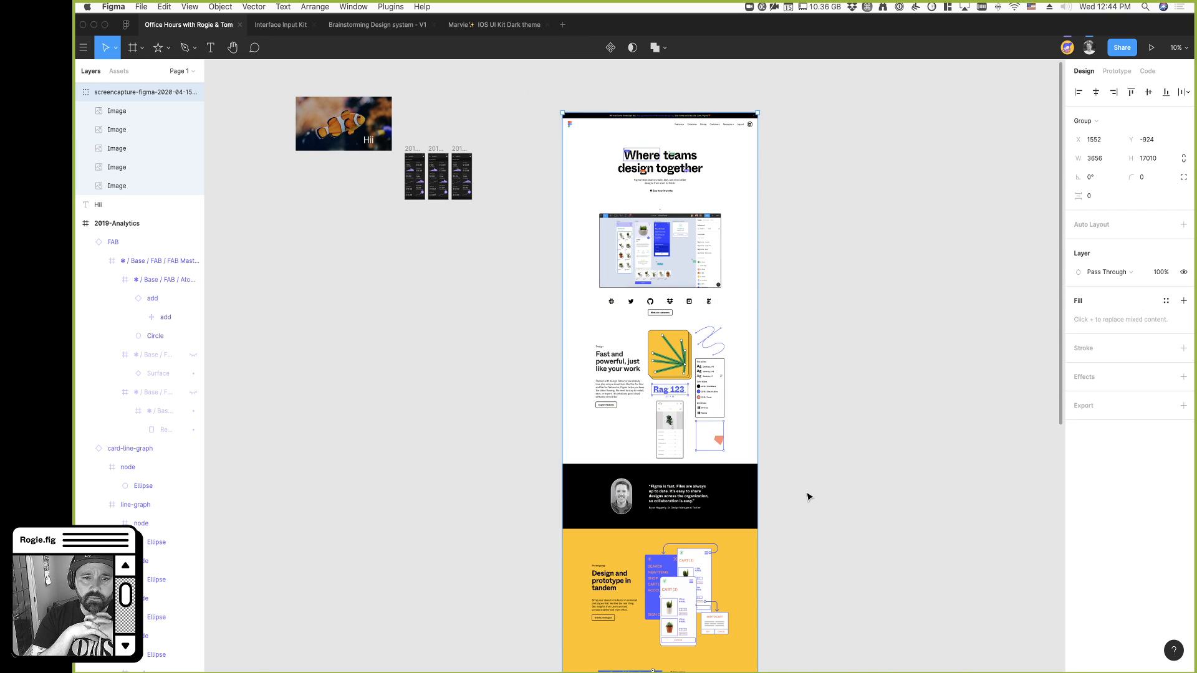
{"action": "left_click", "coordinate": [722, 187], "text": "super"}
{"action": "scroll", "coordinate": [645, 208], "scroll_direction": "up", "scroll_amount": 3}
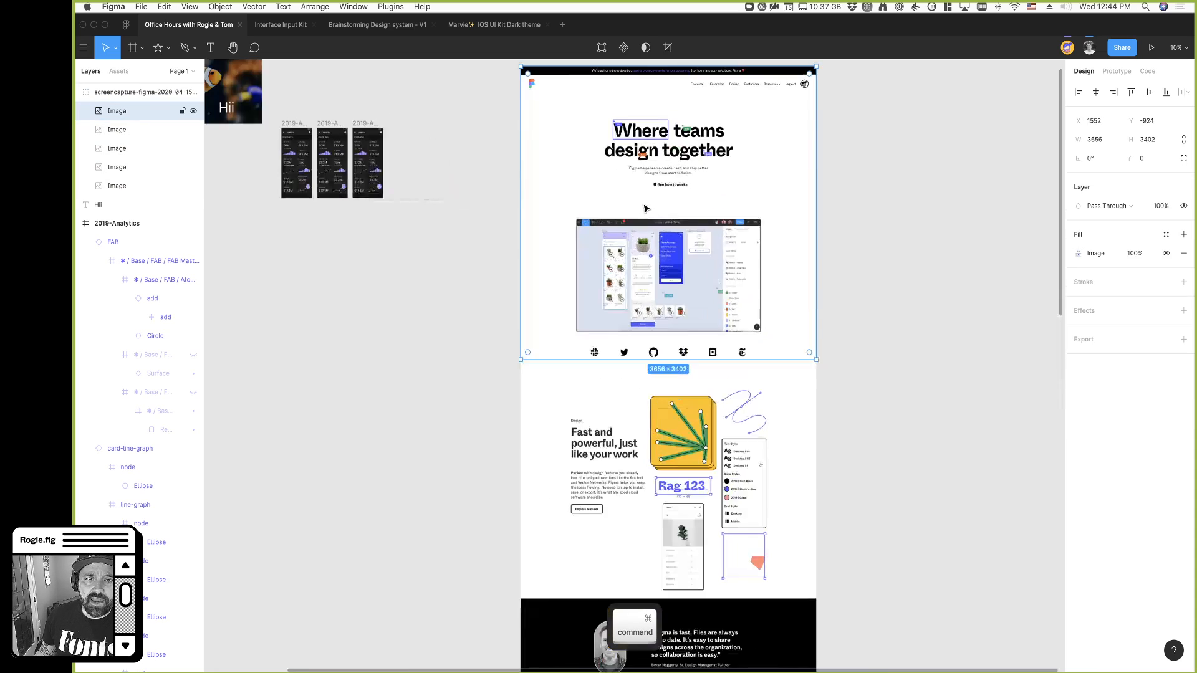
{"action": "scroll", "coordinate": [645, 208], "scroll_direction": "up", "scroll_amount": 8}
{"action": "scroll", "coordinate": [648, 209], "scroll_direction": "down", "scroll_amount": 4}
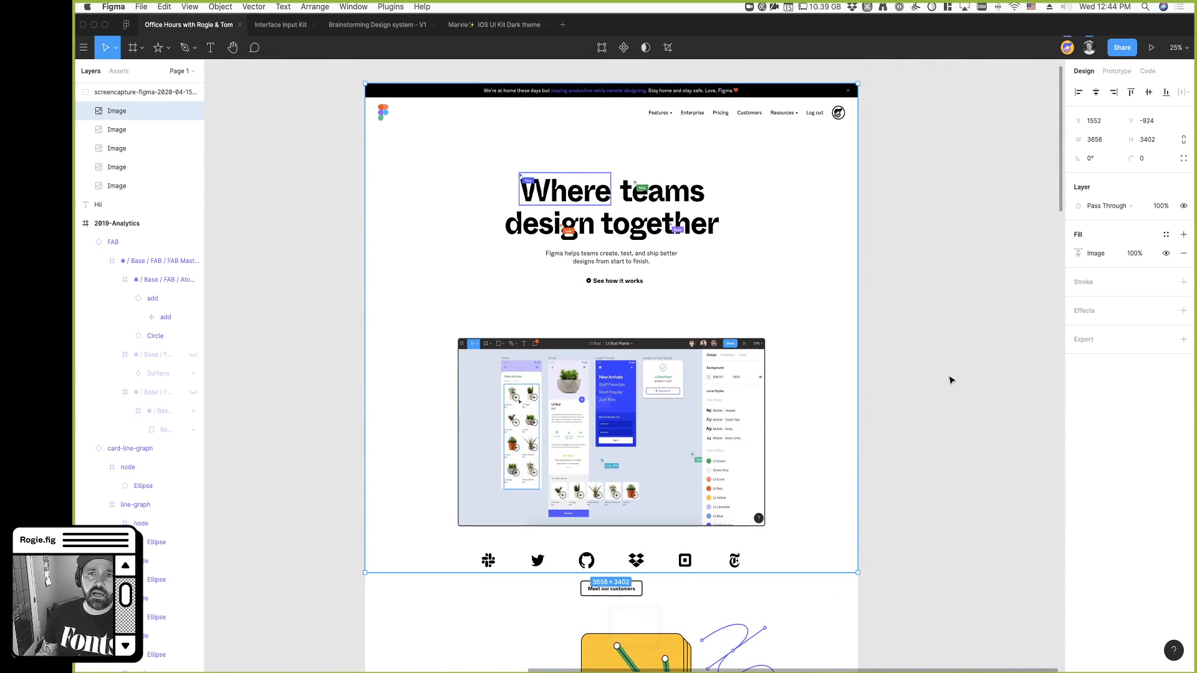
{"action": "left_click", "coordinate": [951, 380]}
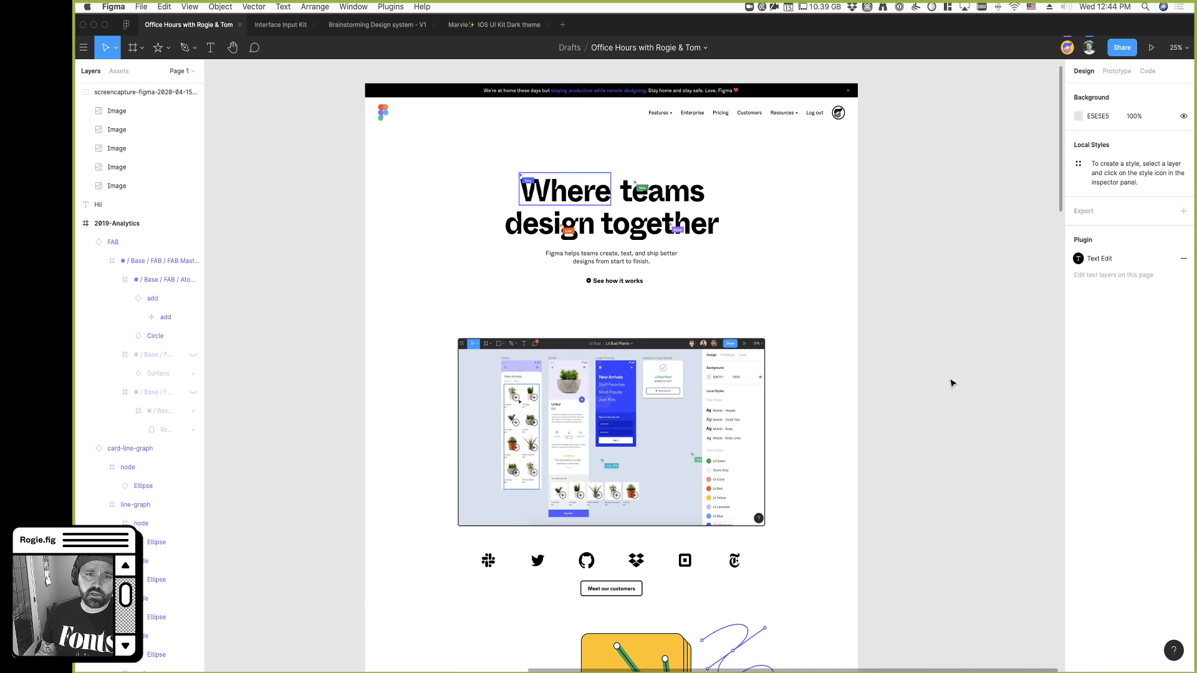
Delete the whole inserted website screenshot group from the canvas
{"action": "left_click", "coordinate": [792, 320]}
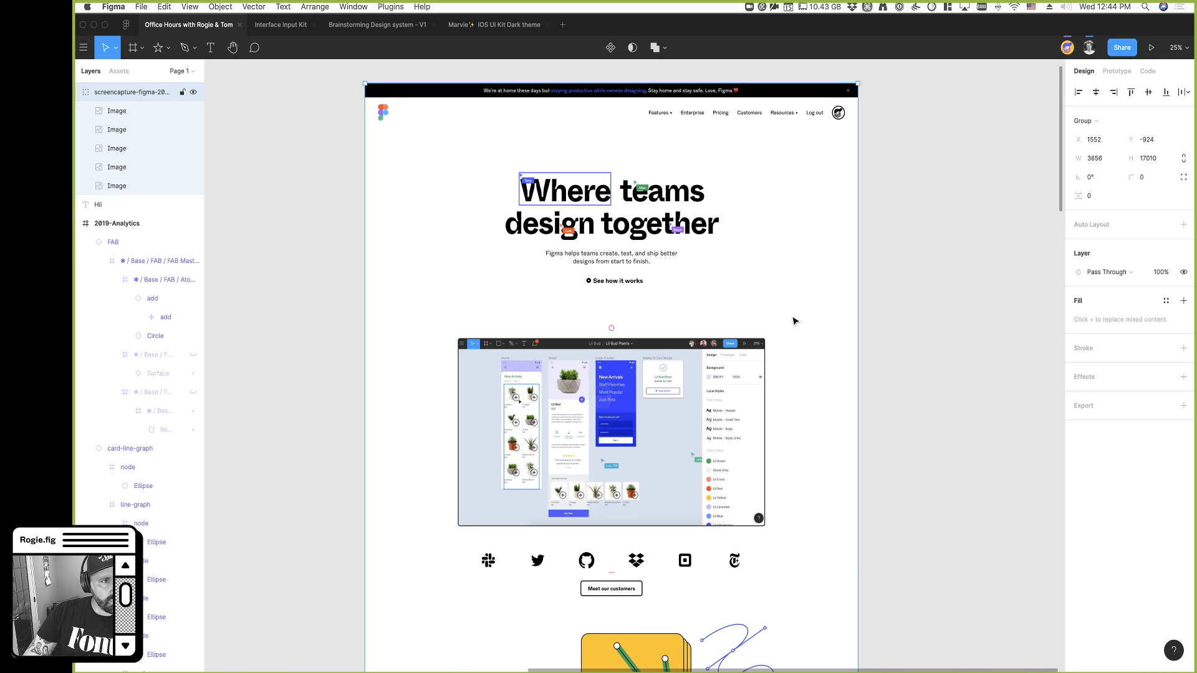
{"action": "key", "text": "Delete"}
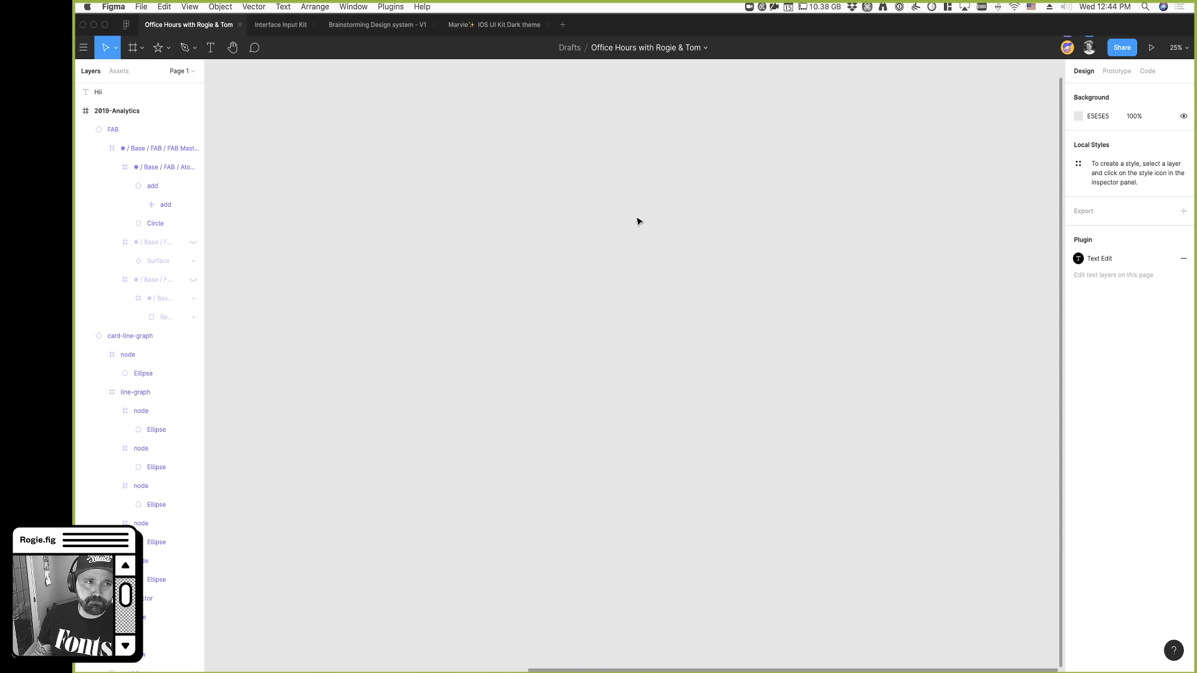
Search the Community plugins for "noise" and open the Noise plugin's page
{"action": "left_click", "coordinate": [126, 29]}
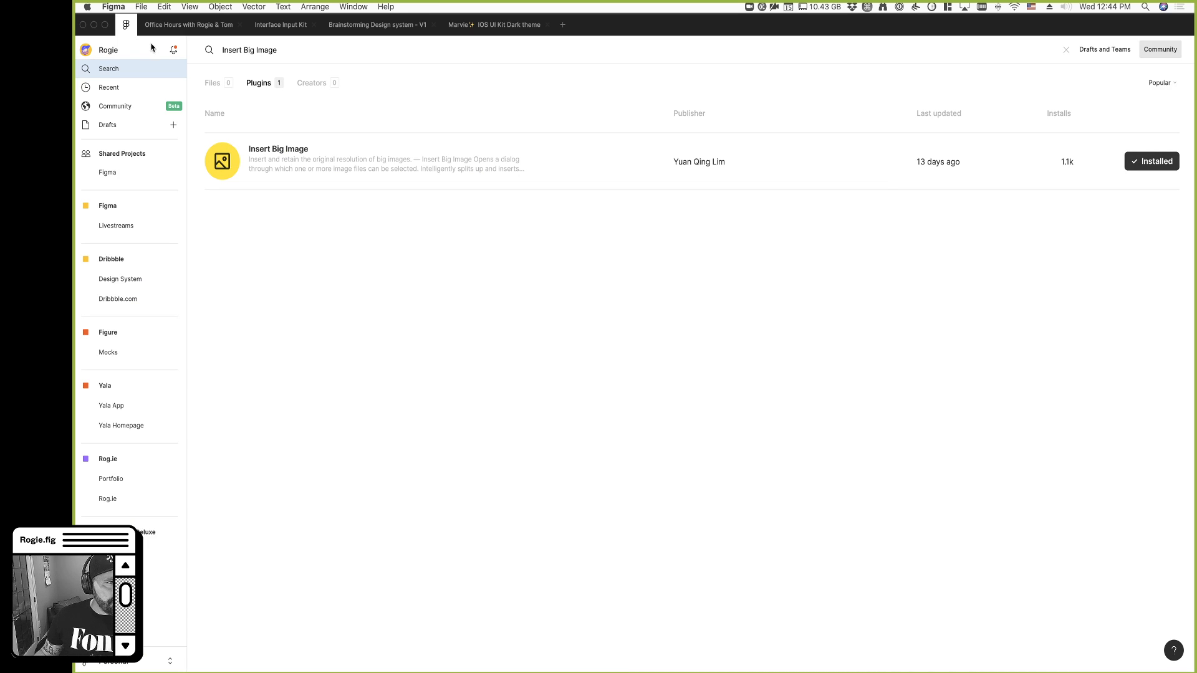
{"action": "triple_click", "coordinate": [254, 55]}
{"action": "type", "text": "noise"}
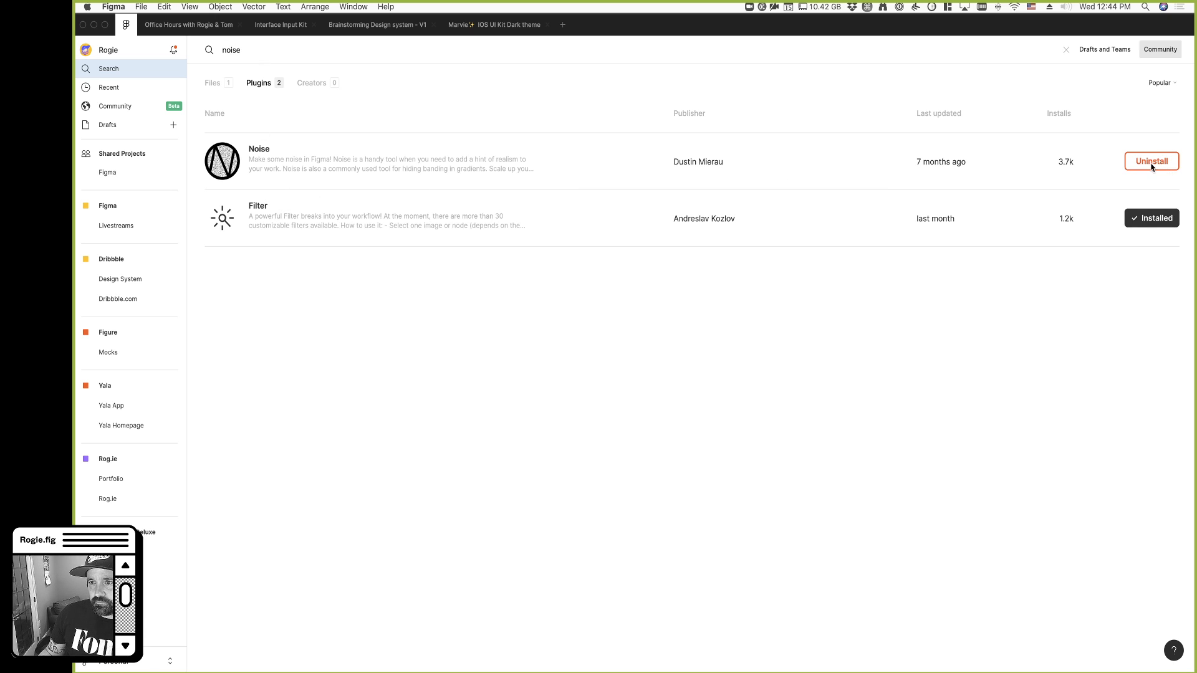
{"action": "left_click", "coordinate": [340, 160]}
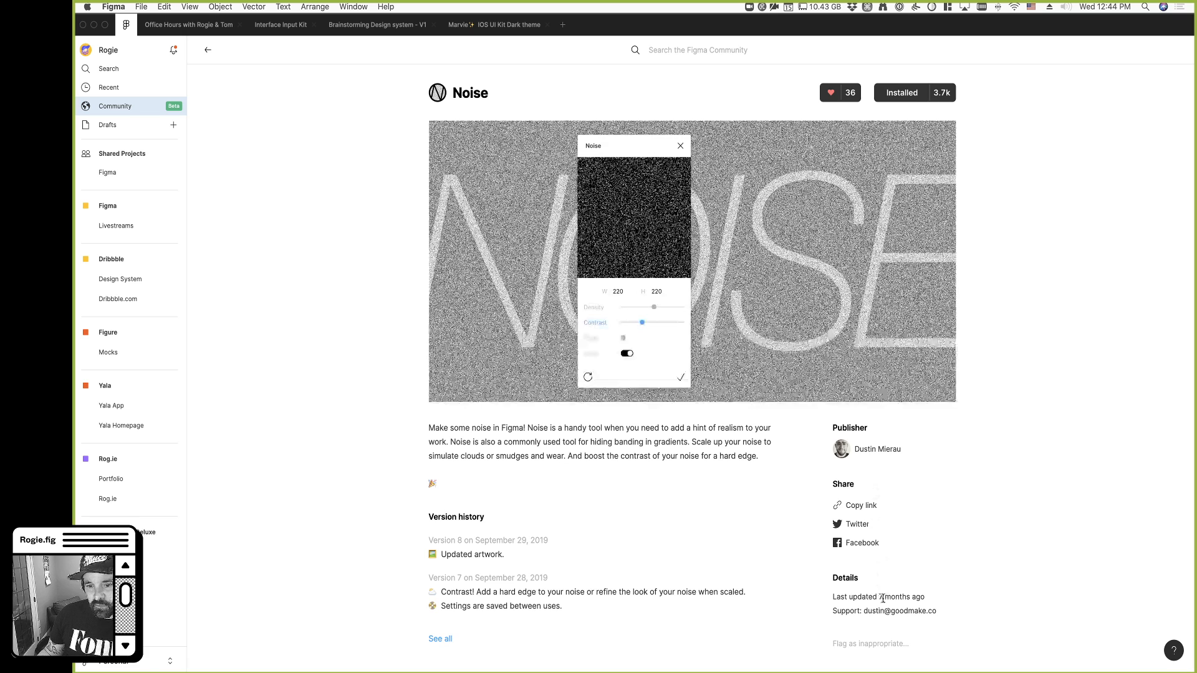
Copy the Noise plugin's share link and paste it into another open application
{"action": "left_click", "coordinate": [866, 510]}
{"action": "key", "text": "super+Tab"}
{"action": "key", "text": "super+Tab"}
{"action": "key", "text": "super+Tab"}
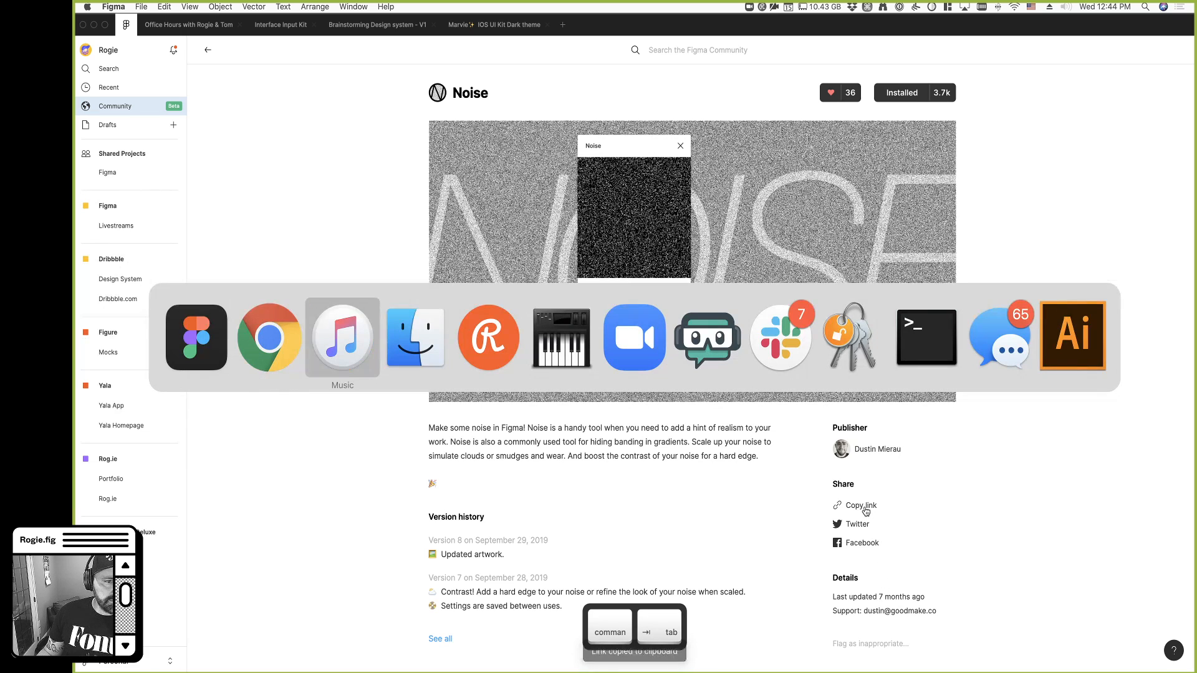
{"action": "key", "text": "shift+p"}
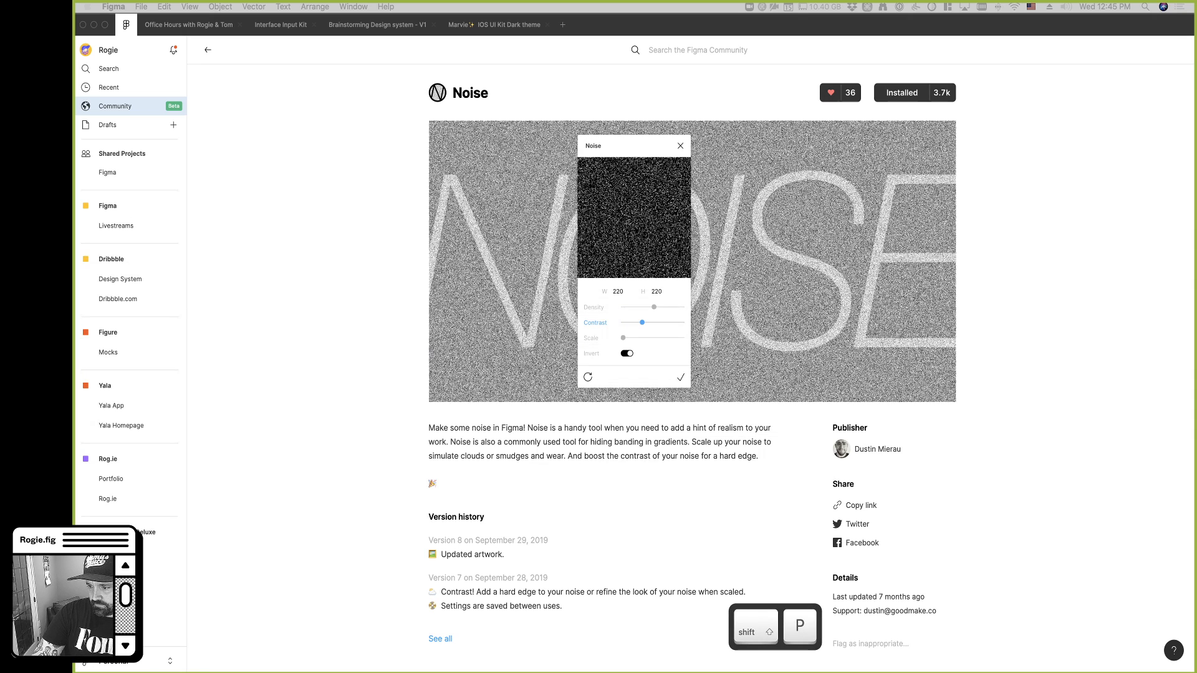
{"action": "key", "text": "super+v"}
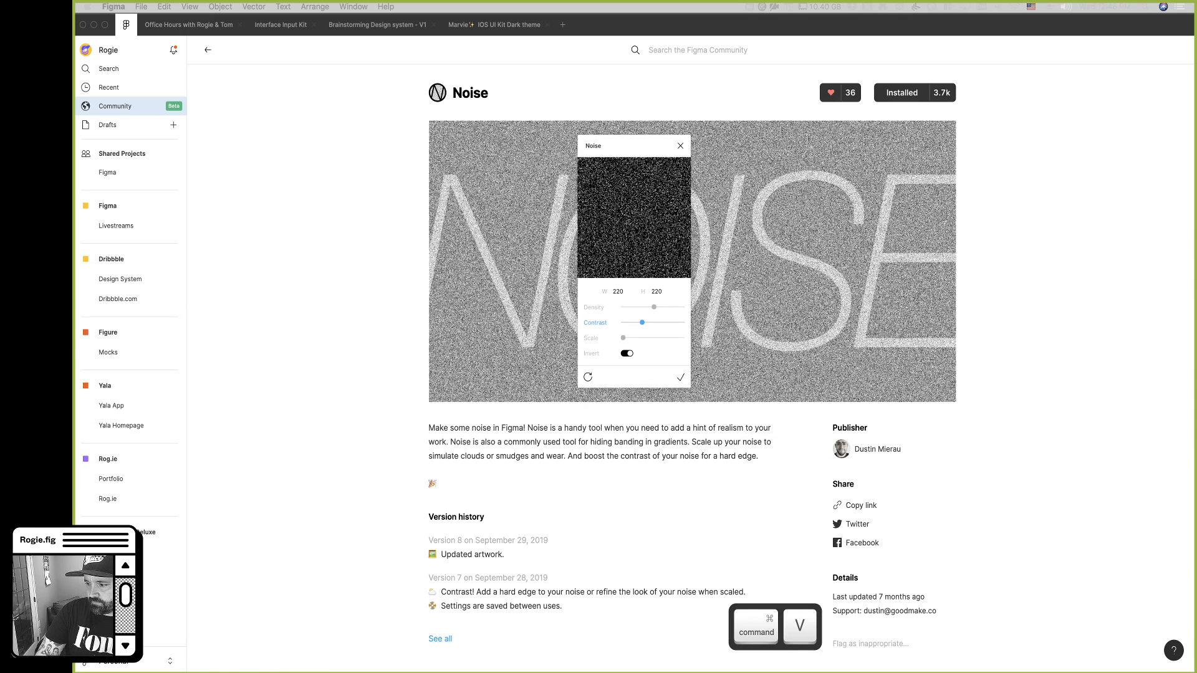
Return to the Office Hours file and hide the layout grids covering the Roland TR-909 artwork
{"action": "left_click", "coordinate": [200, 35]}
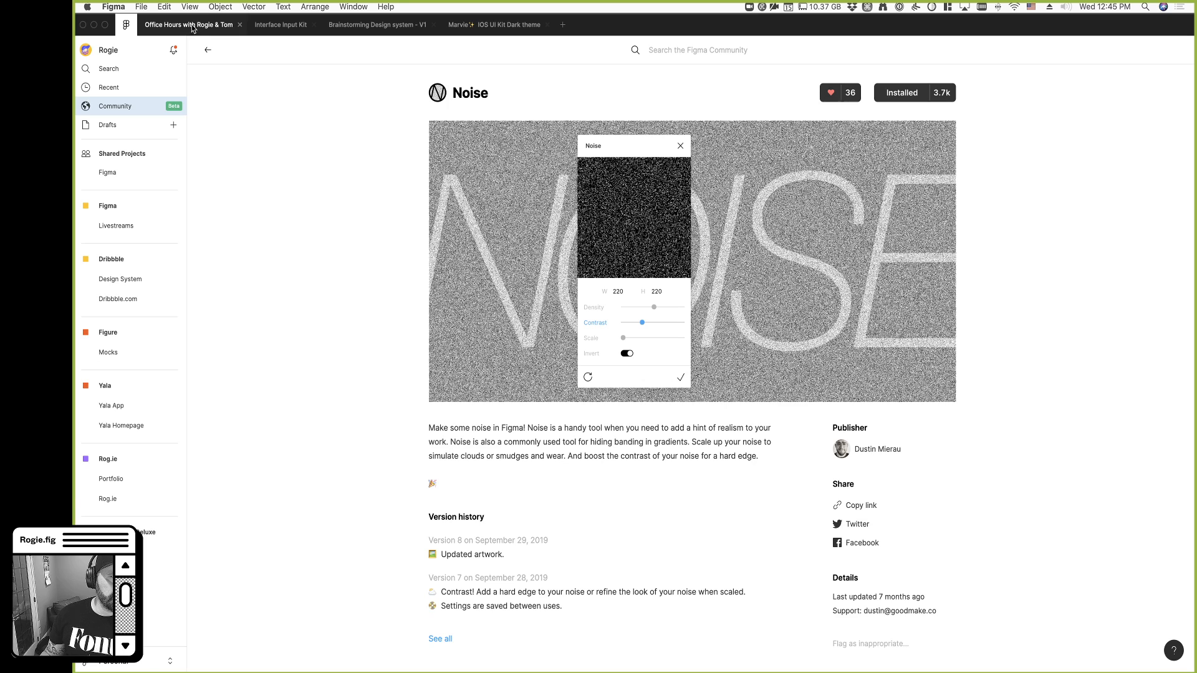
{"action": "scroll", "coordinate": [569, 394], "scroll_direction": "down", "scroll_amount": 5}
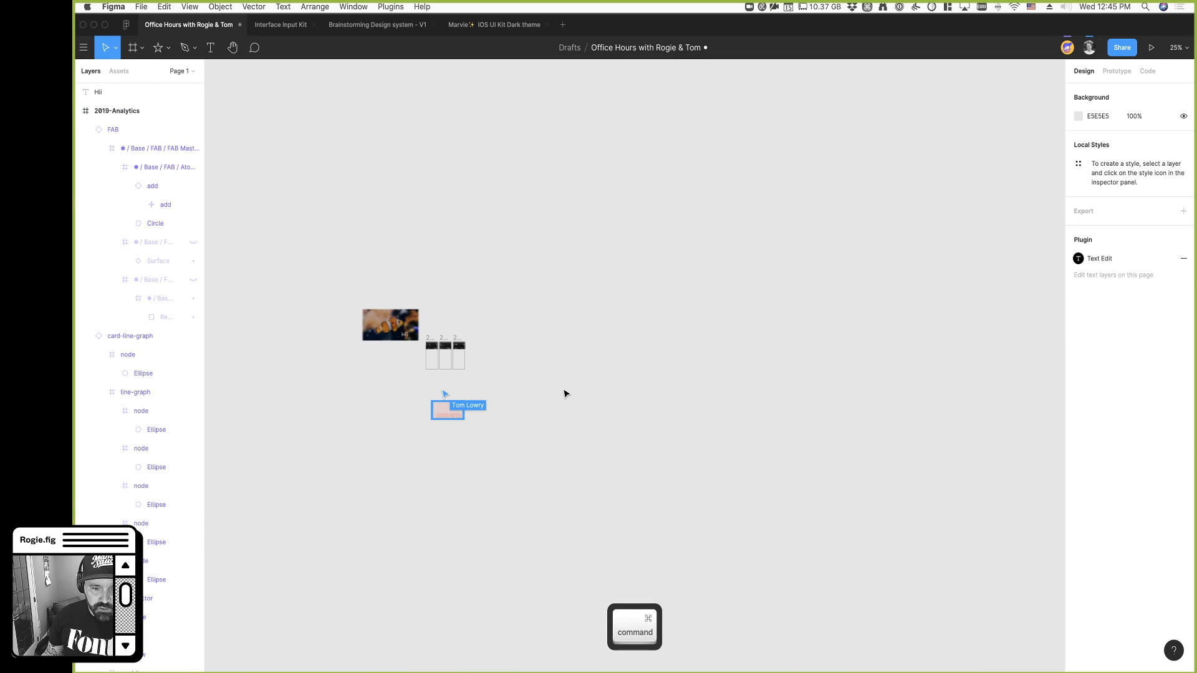
{"action": "scroll", "coordinate": [382, 382], "scroll_direction": "left", "scroll_amount": 3}
{"action": "scroll", "coordinate": [497, 390], "scroll_direction": "up", "scroll_amount": 5}
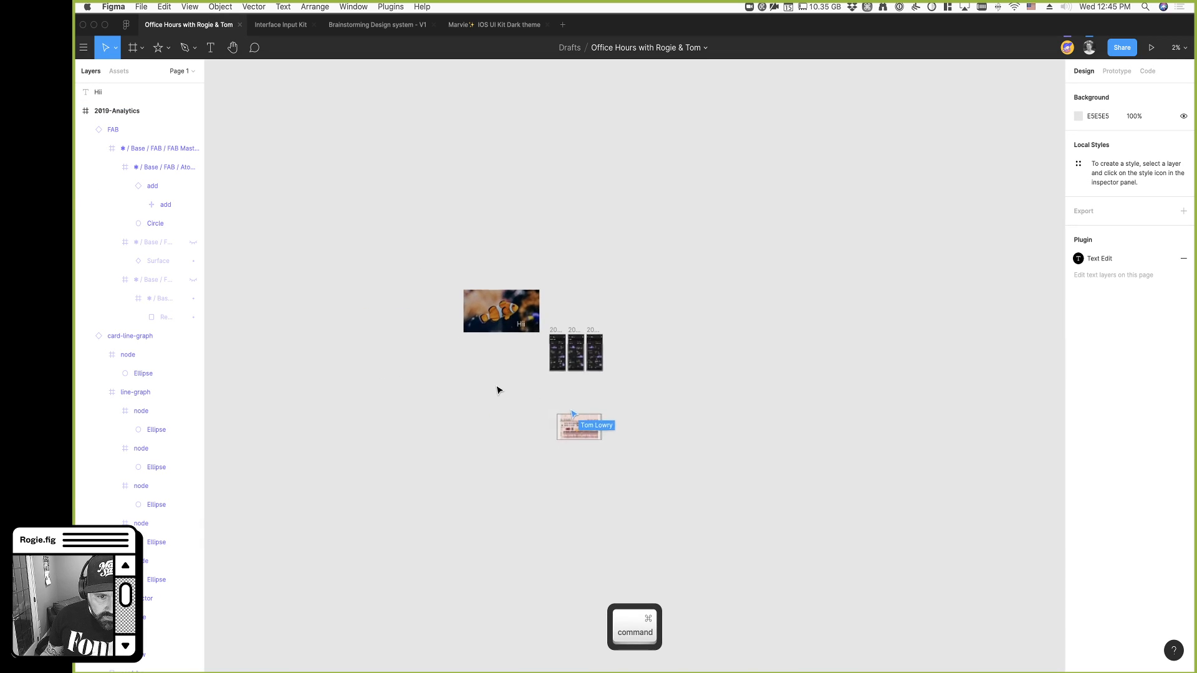
{"action": "scroll", "coordinate": [711, 498], "scroll_direction": "up", "scroll_amount": 15}
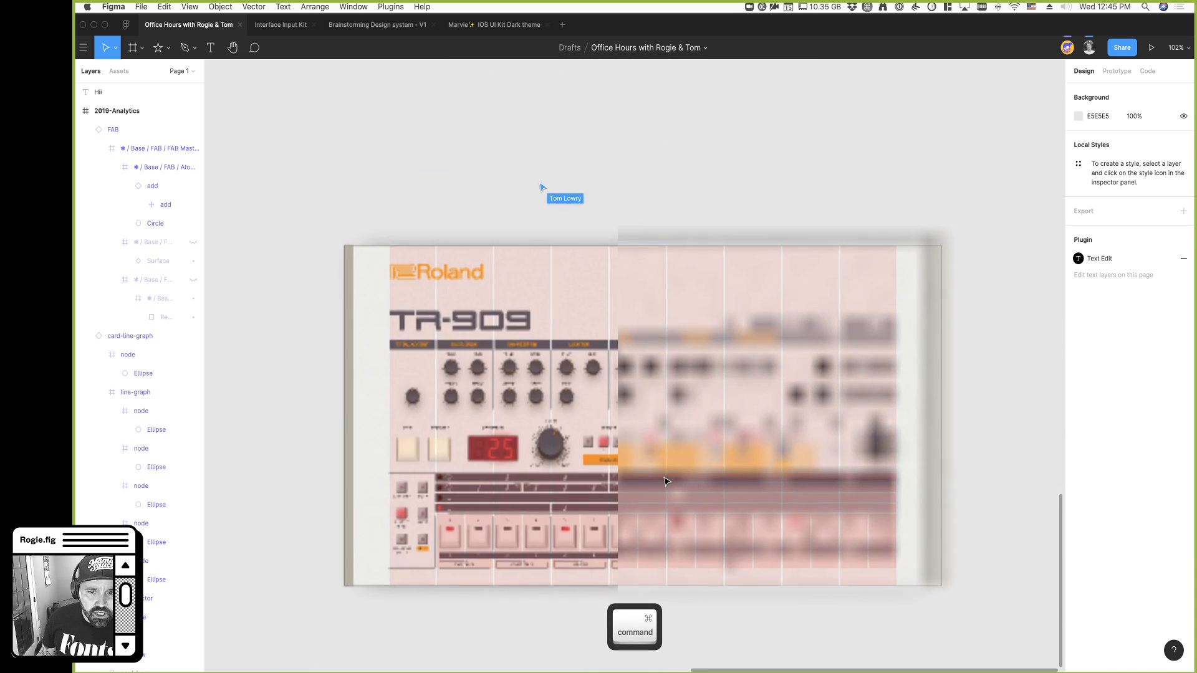
{"action": "scroll", "coordinate": [665, 482], "scroll_direction": "down", "scroll_amount": 2}
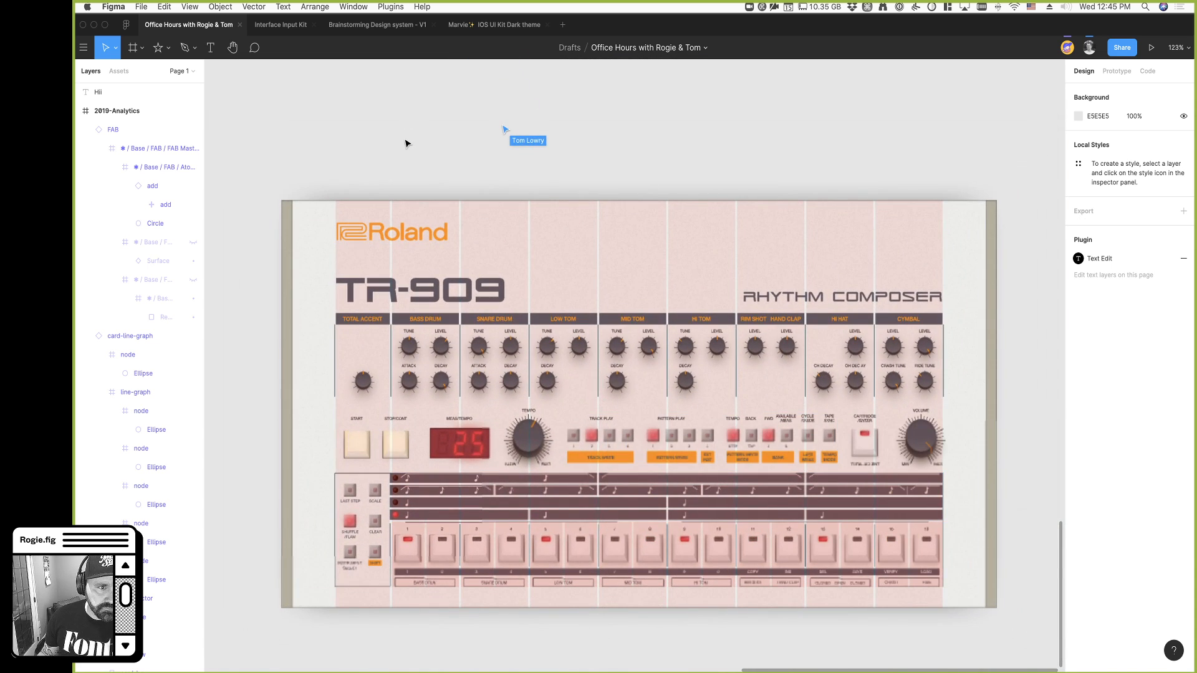
{"action": "left_click", "coordinate": [1176, 47]}
{"action": "mouse_move", "coordinate": [1144, 200]}
{"action": "left_click", "coordinate": [1134, 239]}
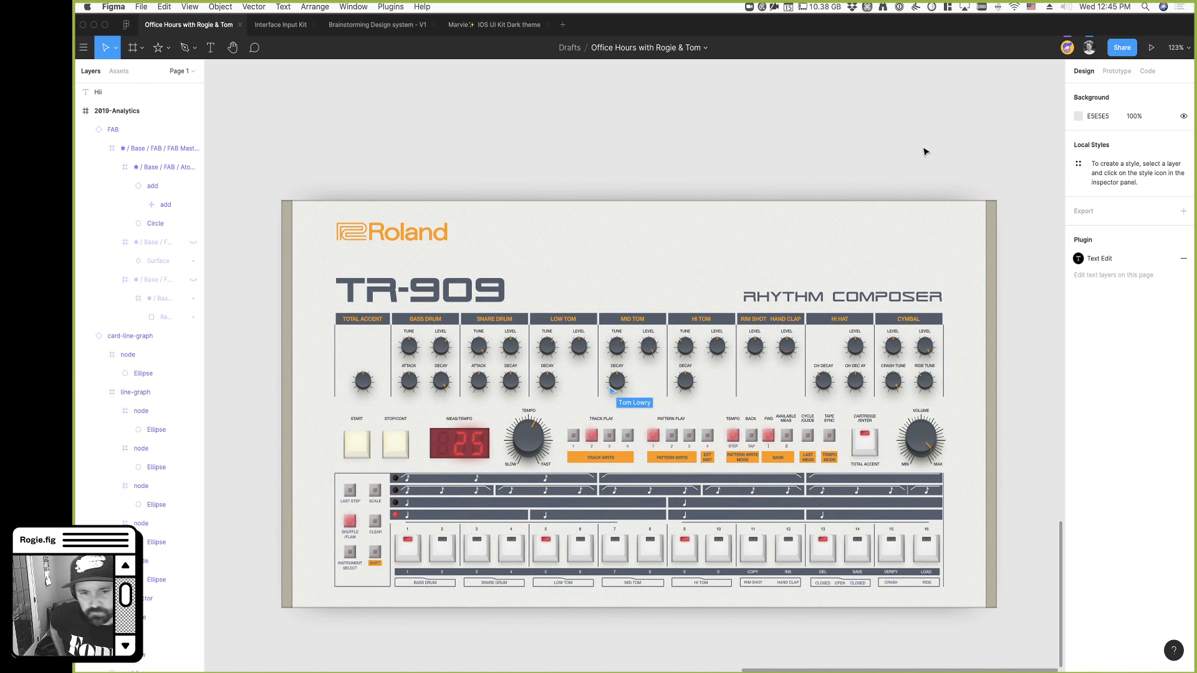
Examine the noise texture on the TR-909's tempo knob, buttons and labels close up, including the TRACK WRITE label's image-filled rectangle
{"action": "scroll", "coordinate": [475, 392], "scroll_direction": "down", "scroll_amount": 2}
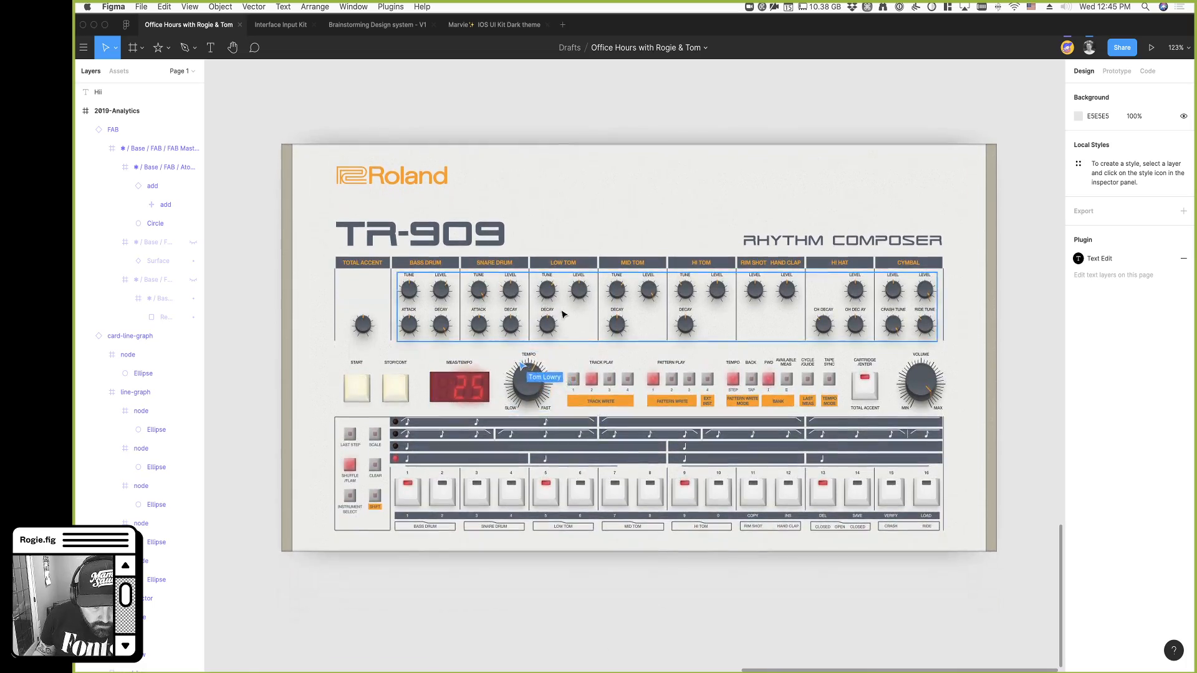
{"action": "scroll", "coordinate": [475, 391], "scroll_direction": "up", "scroll_amount": 5}
{"action": "scroll", "coordinate": [475, 392], "scroll_direction": "up", "scroll_amount": 6}
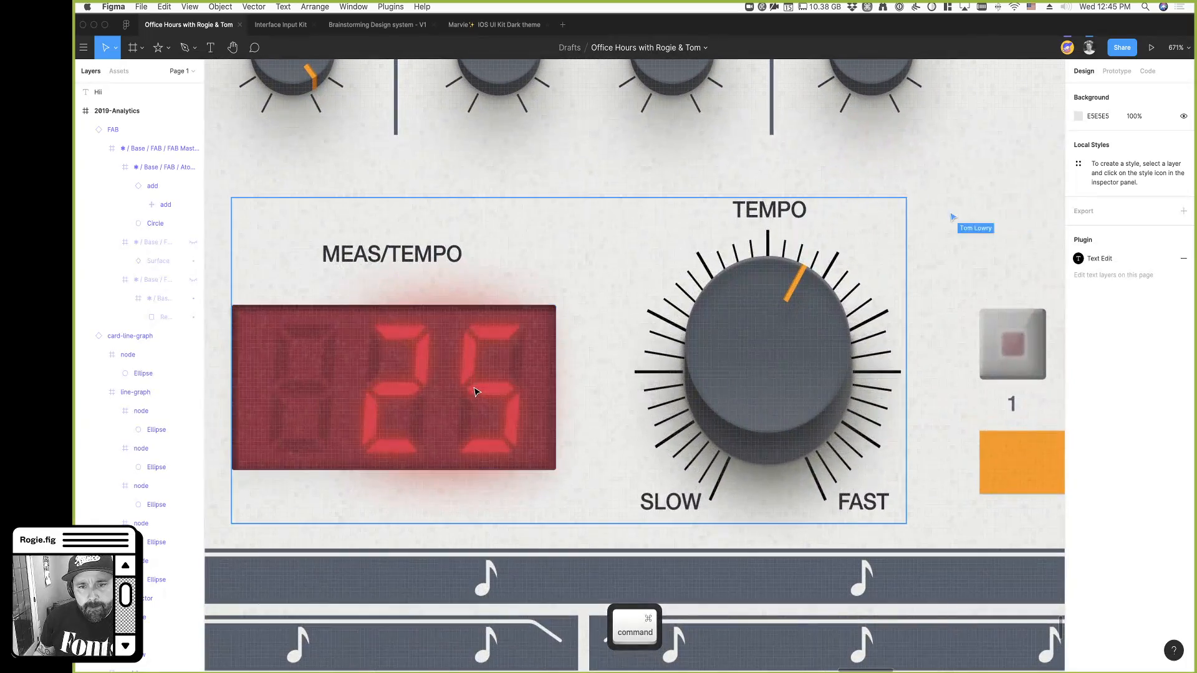
{"action": "scroll", "coordinate": [991, 374], "scroll_direction": "right", "scroll_amount": 5}
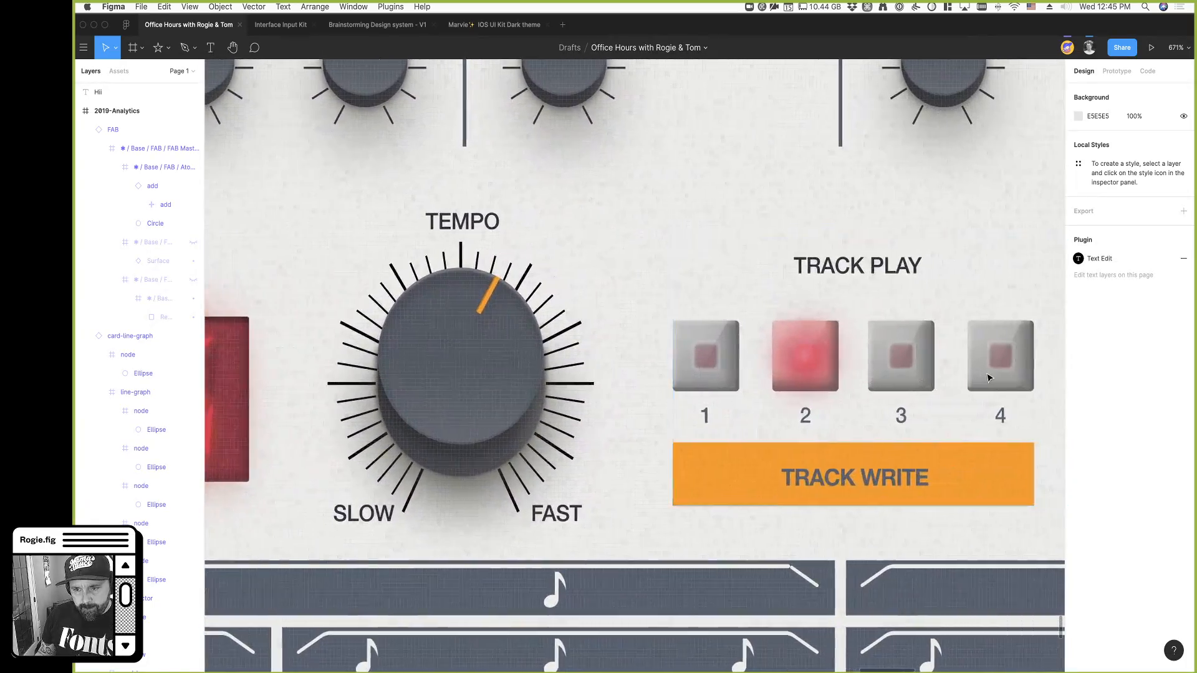
{"action": "left_click", "coordinate": [715, 494], "text": "super"}
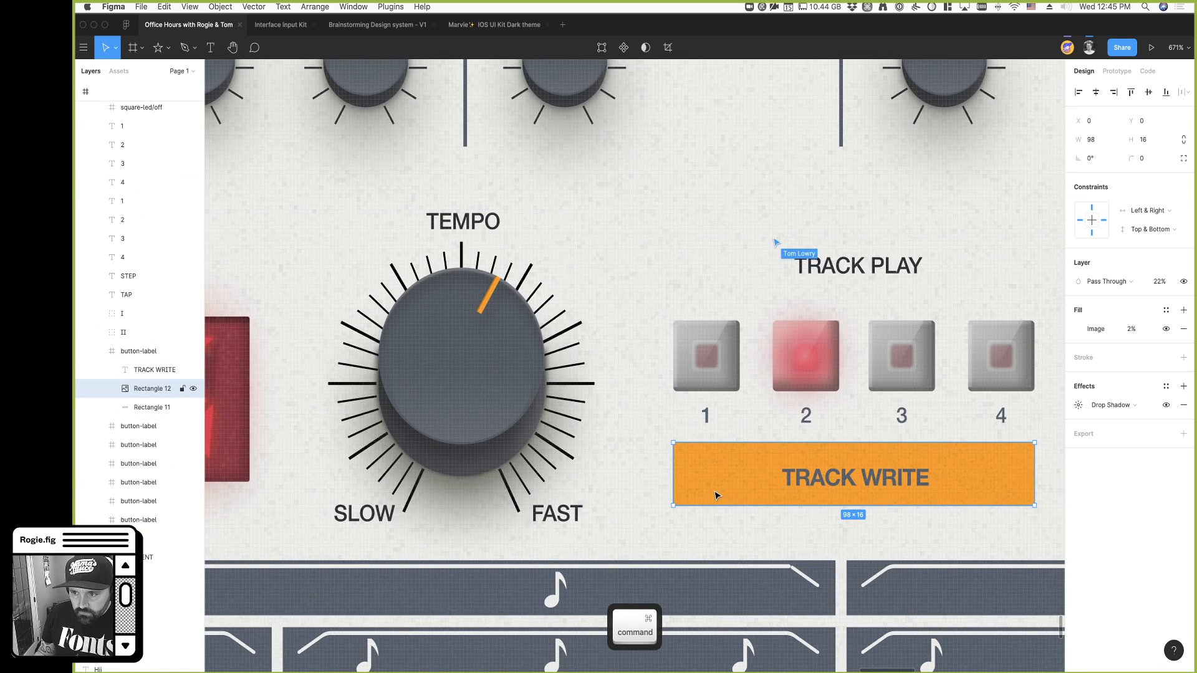
{"action": "scroll", "coordinate": [714, 494], "scroll_direction": "right", "scroll_amount": 2}
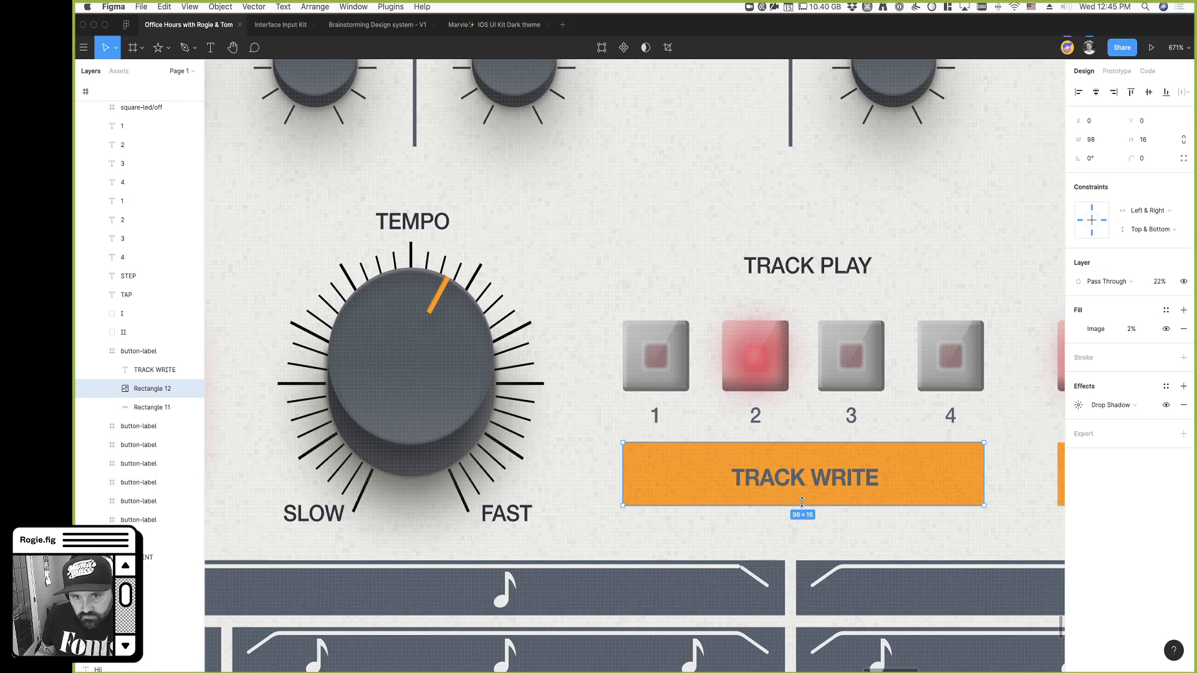
{"action": "scroll", "coordinate": [802, 508], "scroll_direction": "up", "scroll_amount": 5}
{"action": "scroll", "coordinate": [803, 508], "scroll_direction": "right", "scroll_amount": 4}
{"action": "scroll", "coordinate": [804, 507], "scroll_direction": "right", "scroll_amount": 5}
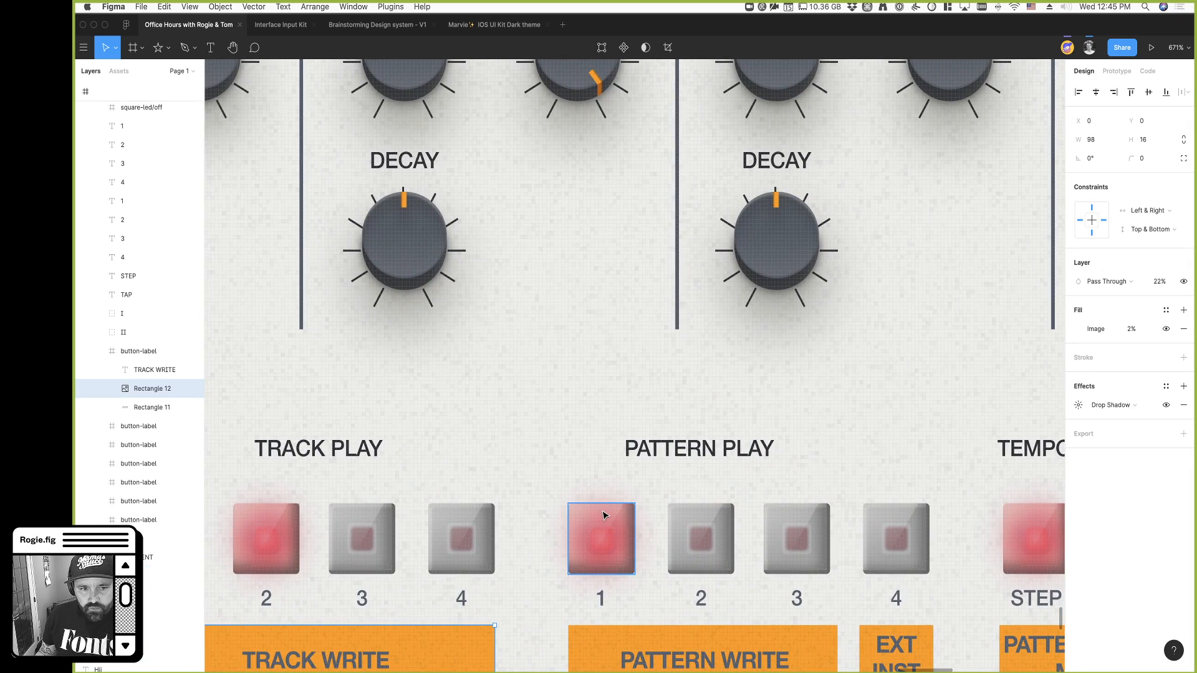
Find the Noise plugin through the quick command search and run it
{"action": "scroll", "coordinate": [603, 515], "scroll_direction": "down", "scroll_amount": 5}
{"action": "key", "text": "ctrl+slash"}
{"action": "type", "text": "noise"}
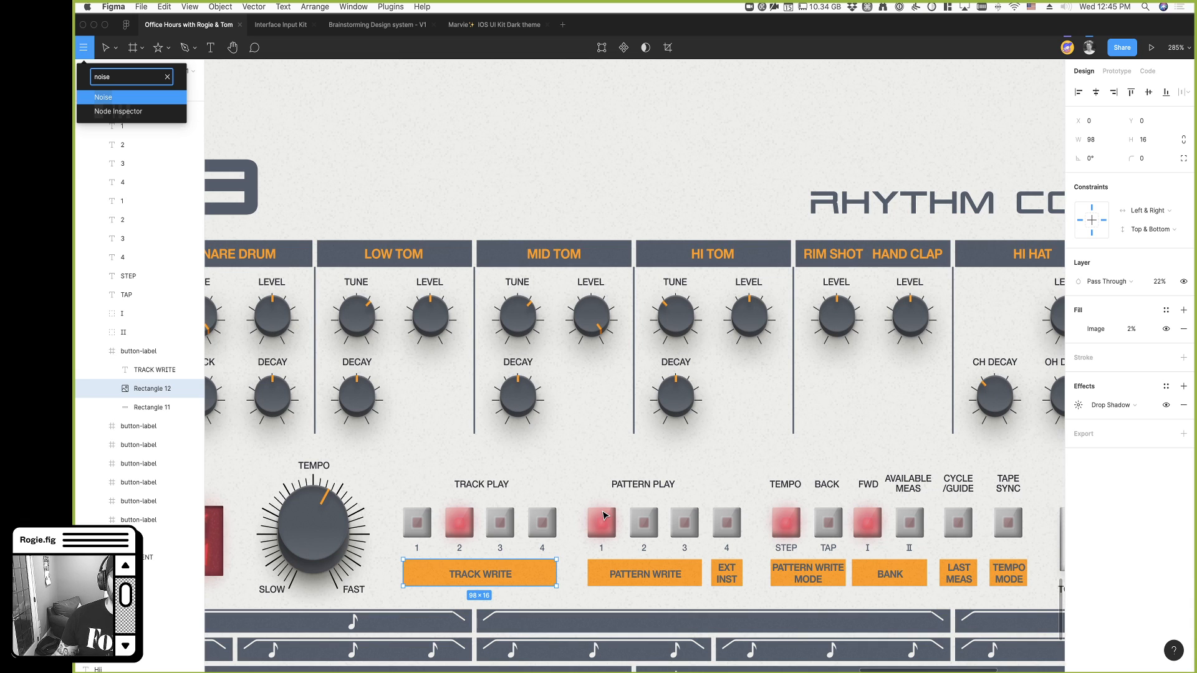
{"action": "double_click", "coordinate": [168, 102]}
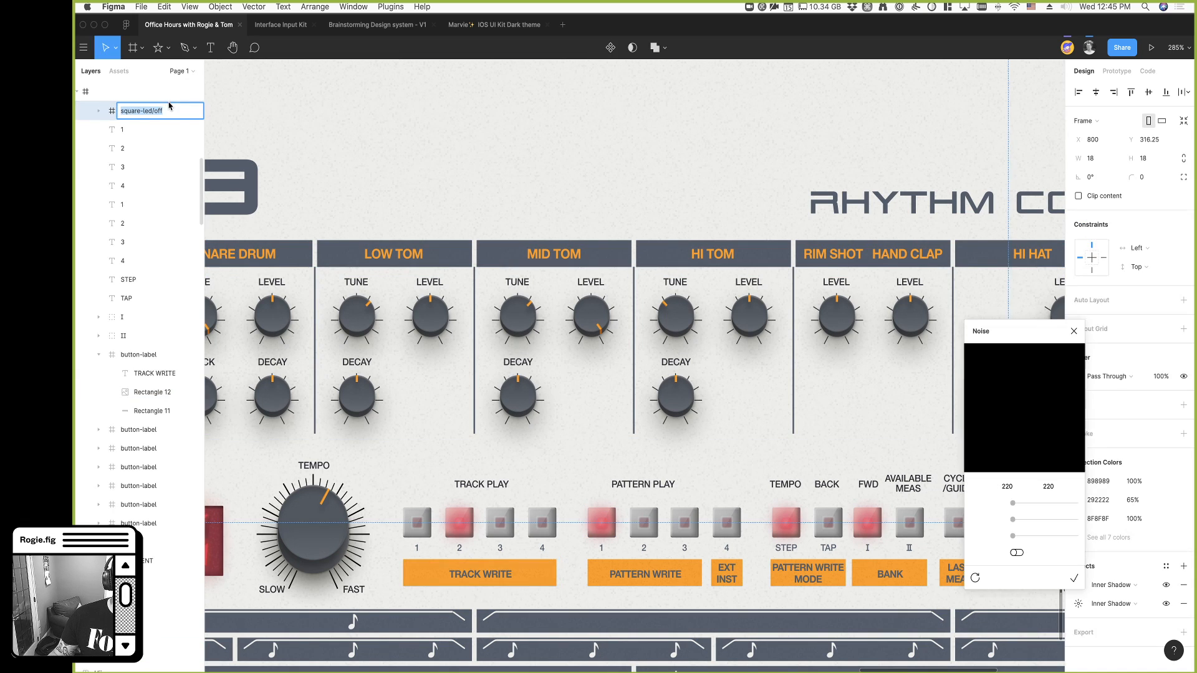
In the Noise plugin, raise the density to about a quarter and set the noise size to 1000 by 1000
{"action": "left_click_drag", "start_coordinate": [1031, 340], "coordinate": [817, 271]}
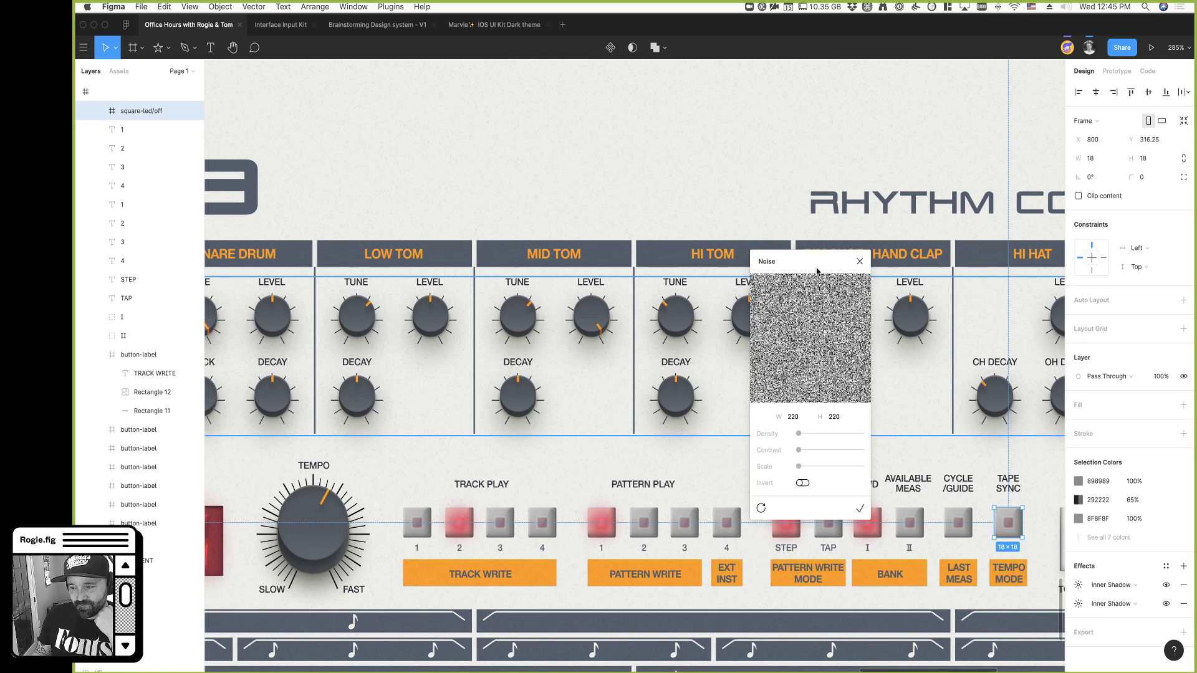
{"action": "left_click_drag", "start_coordinate": [825, 270], "coordinate": [683, 215]}
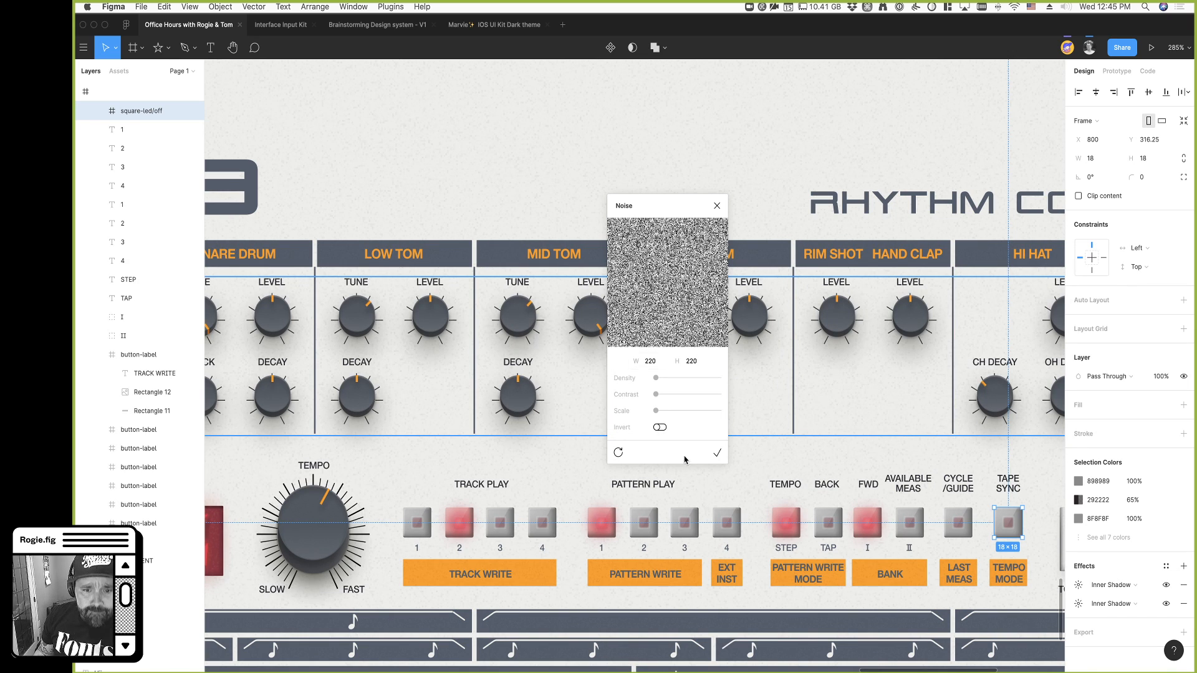
{"action": "mouse_move", "coordinate": [656, 382]}
{"action": "left_mouse_down"}
{"action": "mouse_move", "coordinate": [700, 381]}
{"action": "mouse_move", "coordinate": [641, 379]}
{"action": "mouse_move", "coordinate": [672, 379]}
{"action": "left_mouse_up"}
{"action": "left_click", "coordinate": [656, 361]}
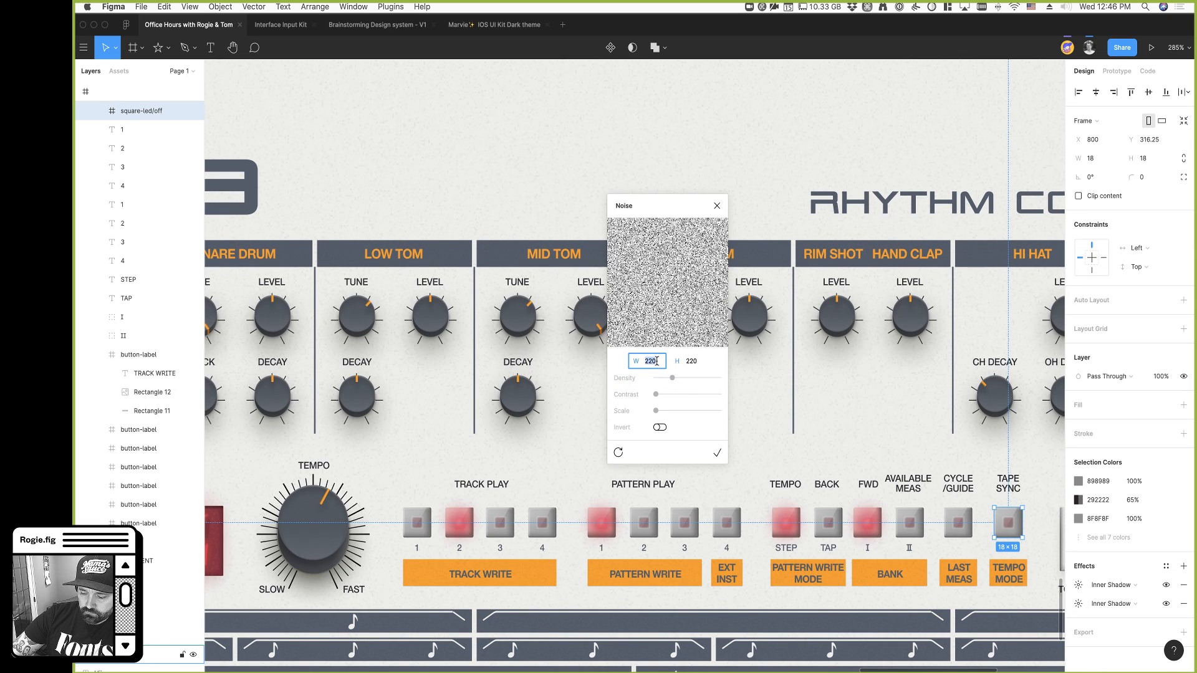
{"action": "type", "text": "1000"}
{"action": "key", "text": "Tab"}
{"action": "type", "text": "1000"}
{"action": "key", "text": "Tab"}
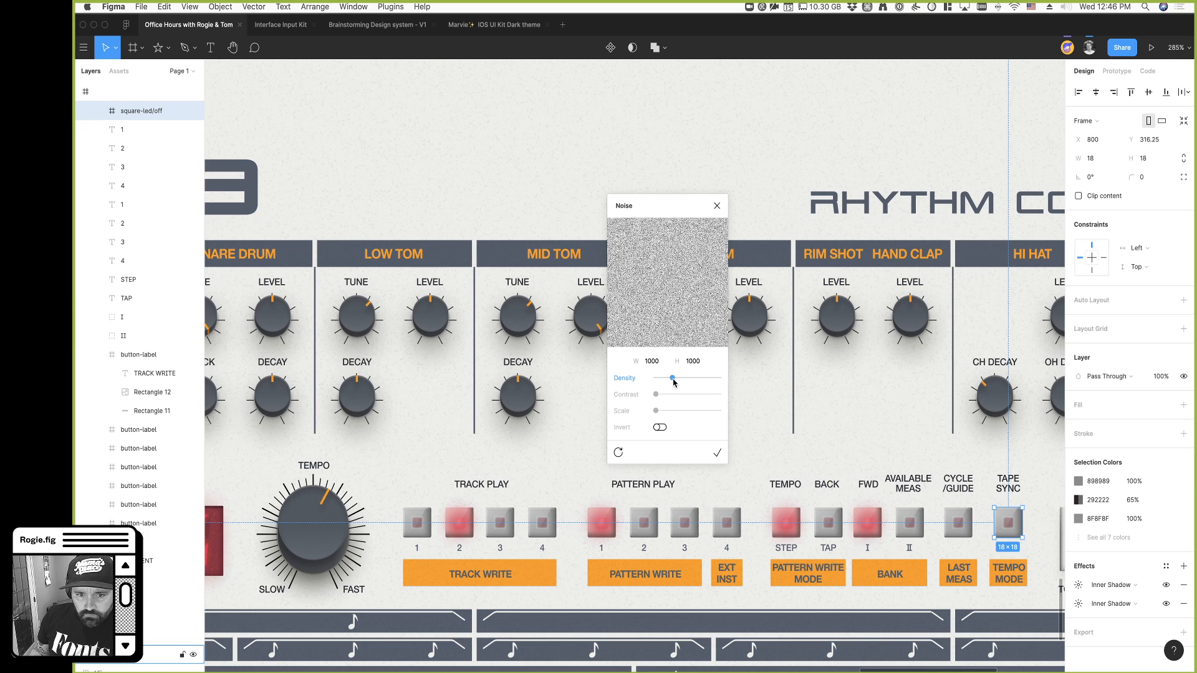
Raise the noise density further to about four fifths of its range so the specks become sparse
{"action": "left_click_drag", "start_coordinate": [672, 380], "coordinate": [695, 382]}
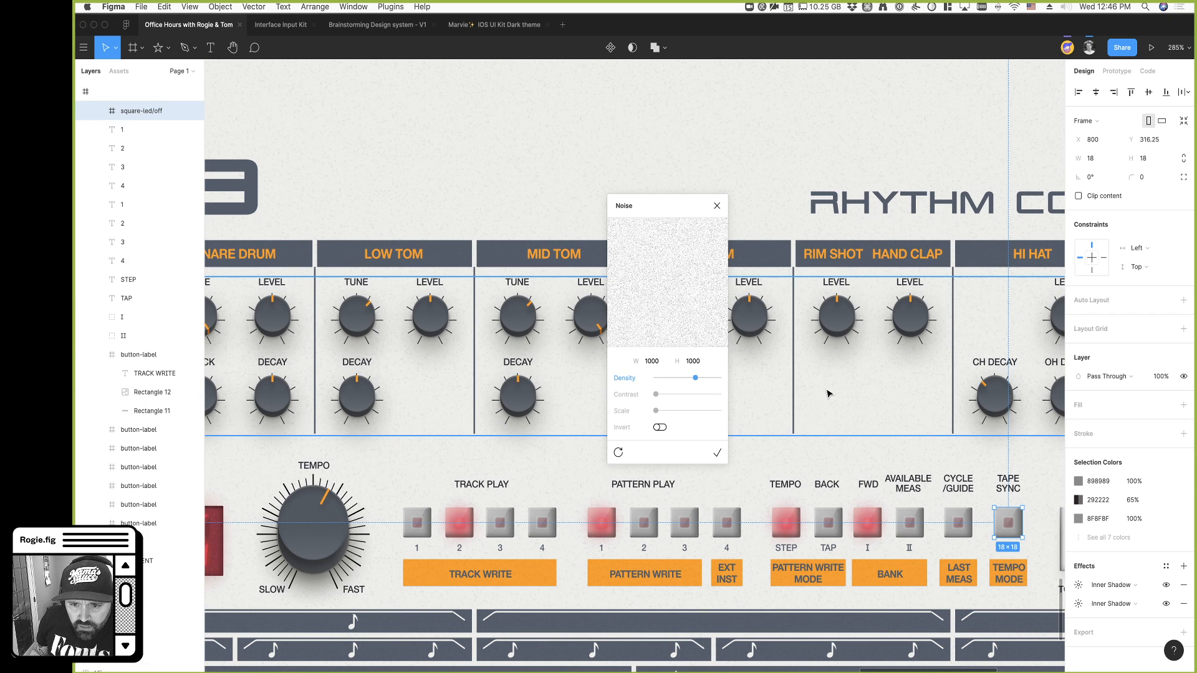
{"action": "key", "text": "super"}
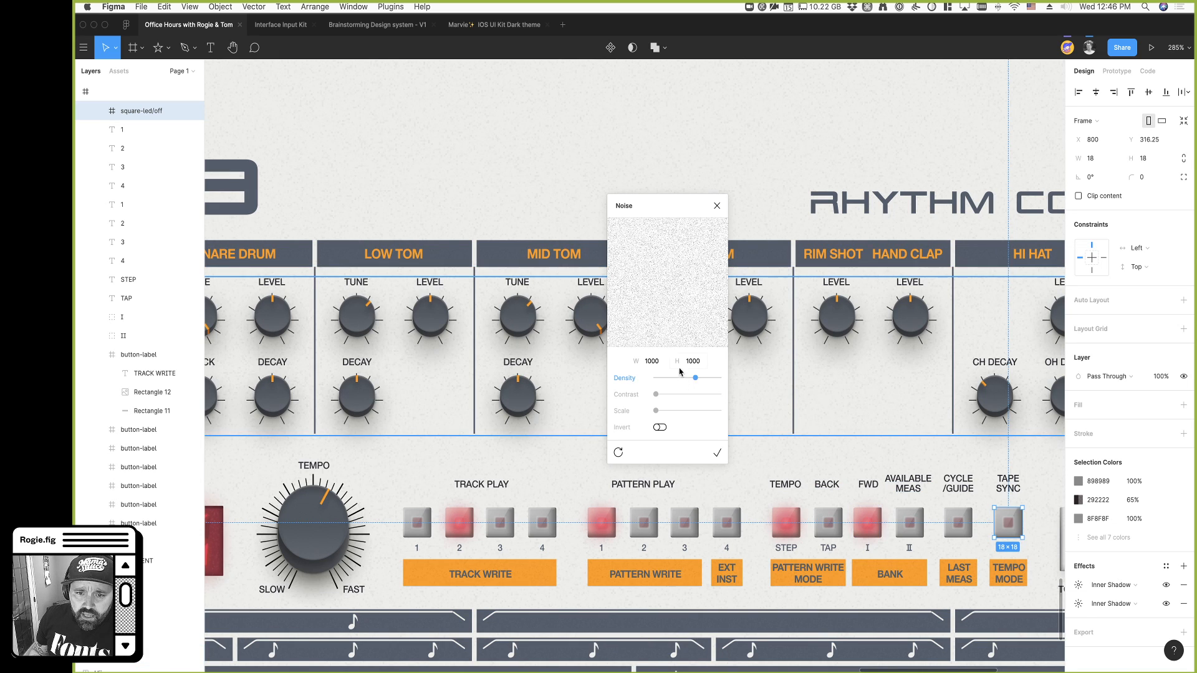
{"action": "left_click_drag", "start_coordinate": [697, 378], "coordinate": [710, 378]}
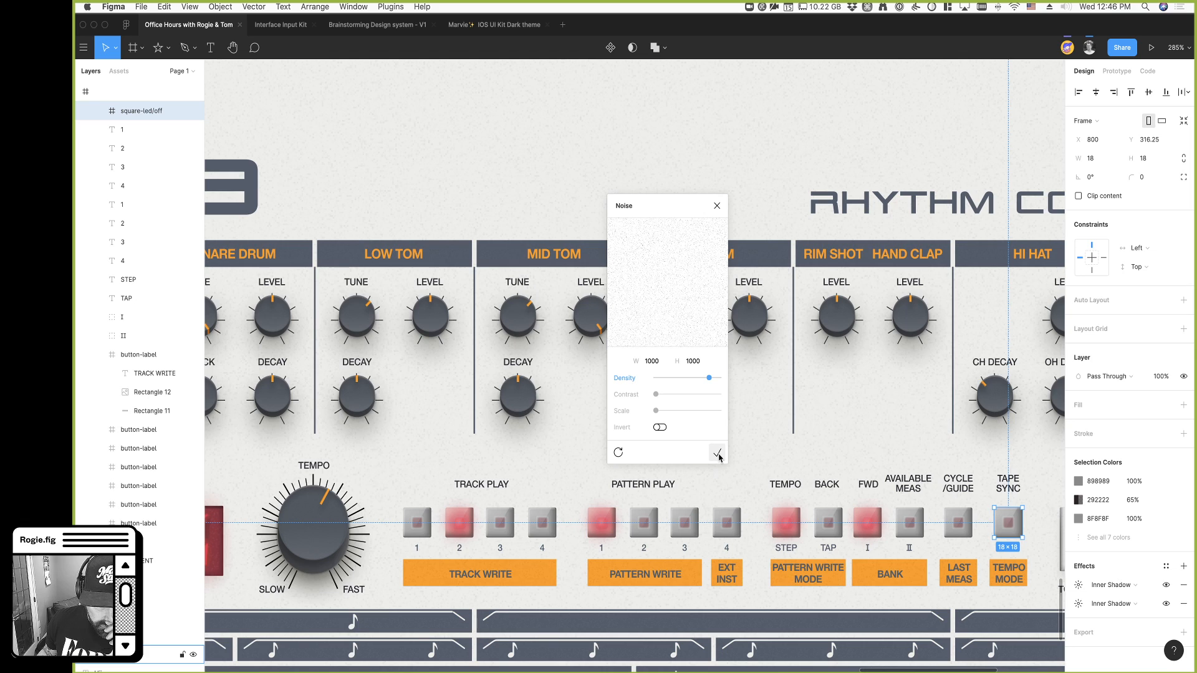
Preview the noise inverted, switch inversion back off, and insert the noise image onto the canvas
{"action": "left_click", "coordinate": [660, 429]}
{"action": "left_click", "coordinate": [660, 429]}
{"action": "left_click", "coordinate": [661, 429]}
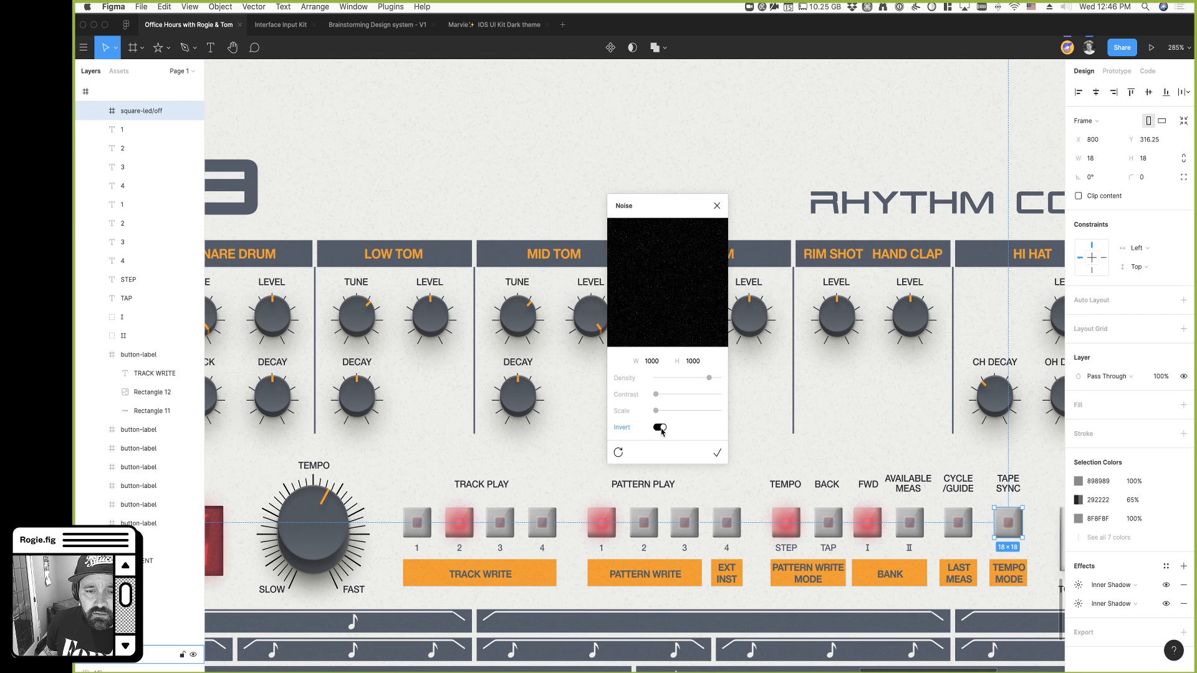
{"action": "left_click", "coordinate": [662, 430]}
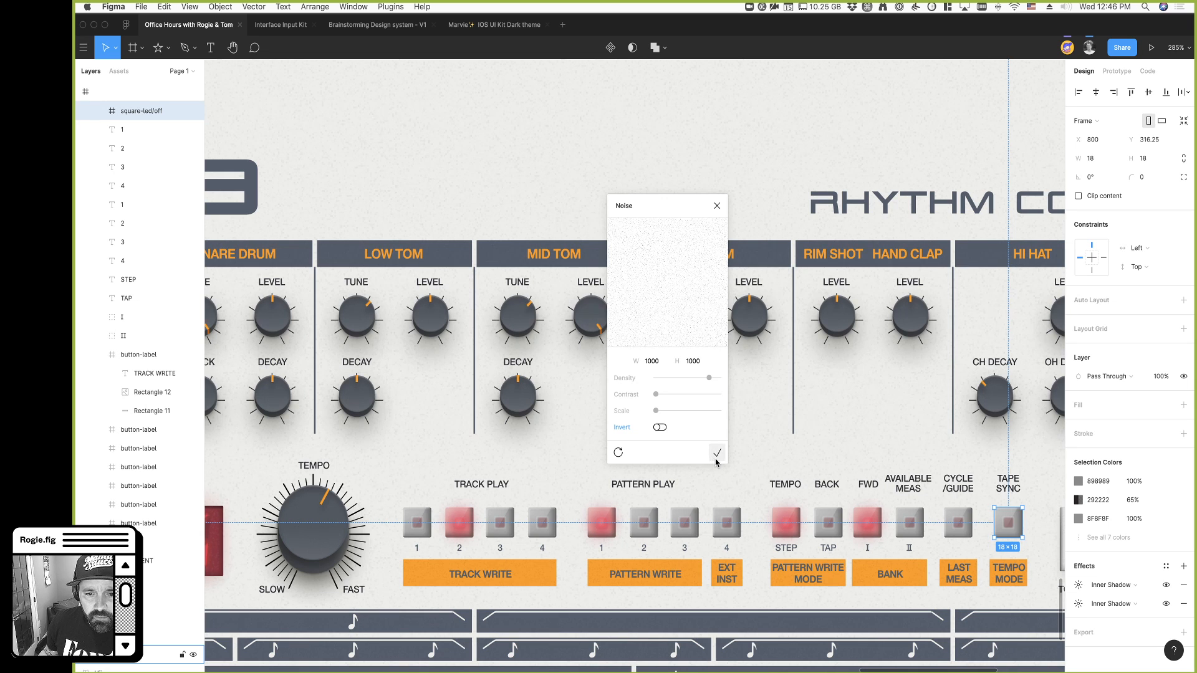
{"action": "left_click", "coordinate": [717, 453]}
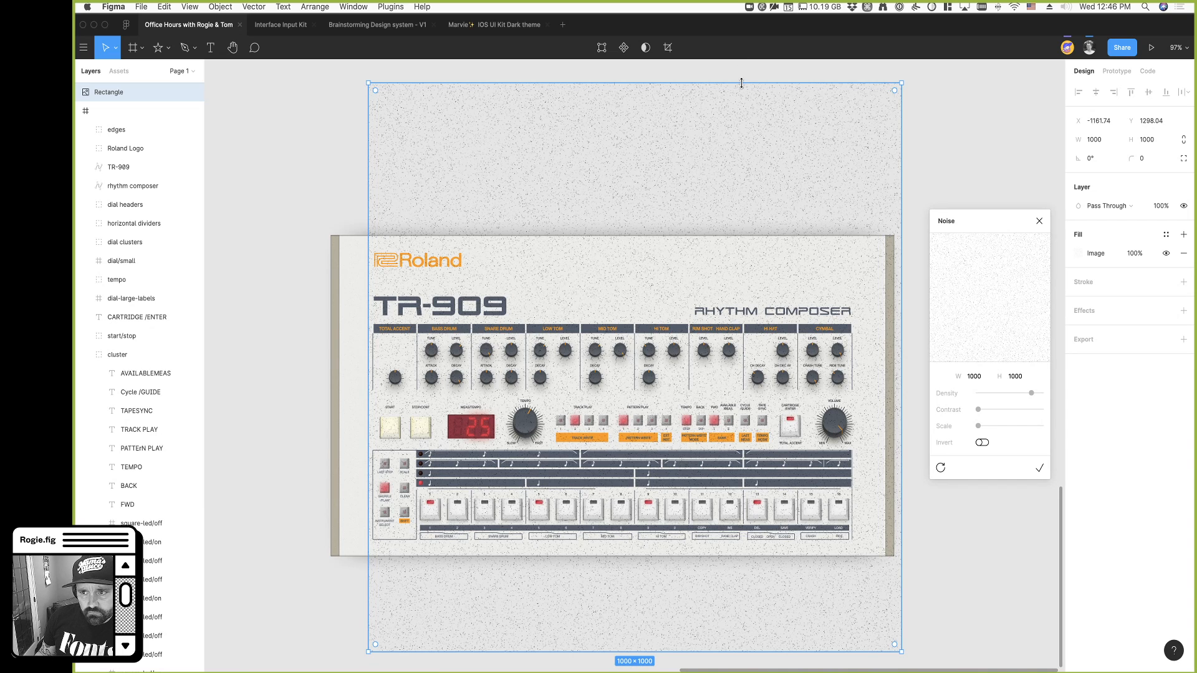
Copy the noise rectangle's image fill and paste it onto a new star about 352 by 352 drawn beside the TR-909
{"action": "key", "text": "super"}
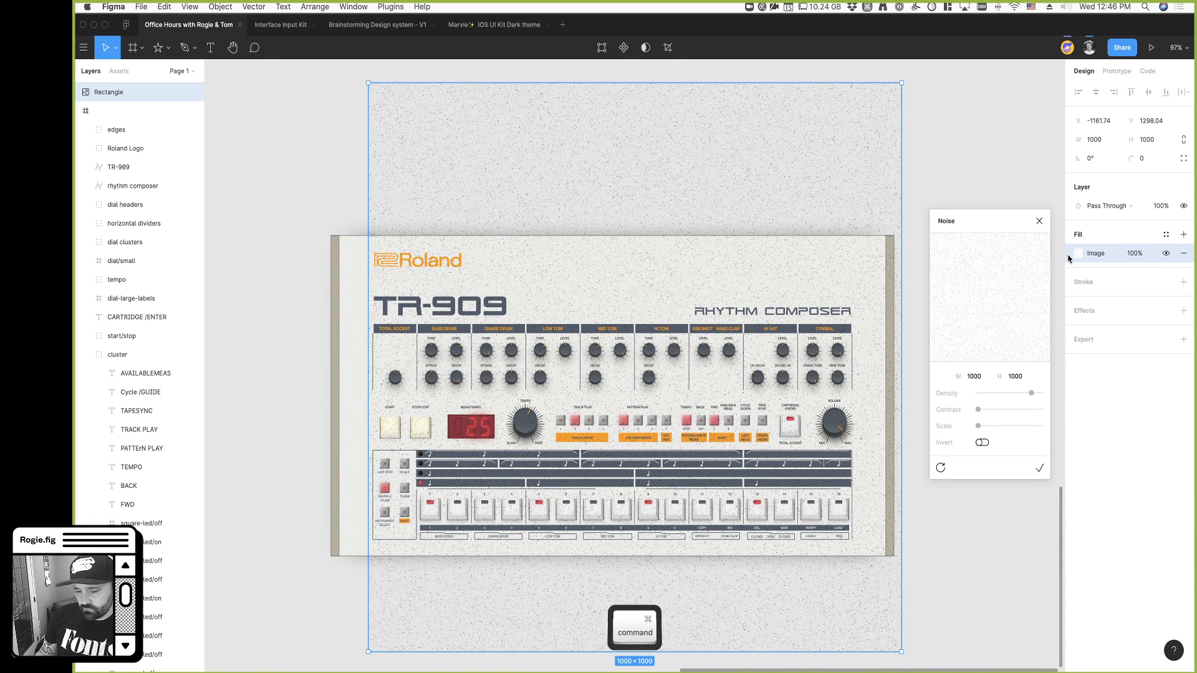
{"action": "key", "text": "super+c"}
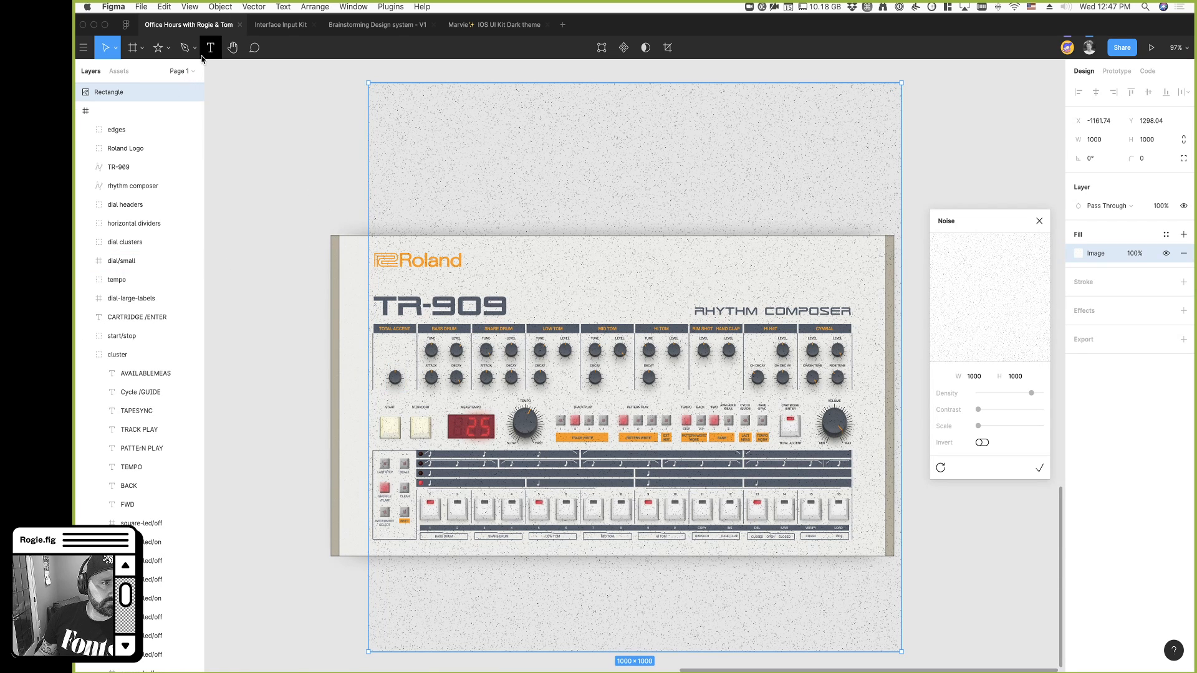
{"action": "left_click", "coordinate": [158, 47]}
{"action": "scroll", "coordinate": [261, 168], "scroll_direction": "left", "scroll_amount": 5}
{"action": "left_click_drag", "start_coordinate": [269, 196], "coordinate": [457, 396]}
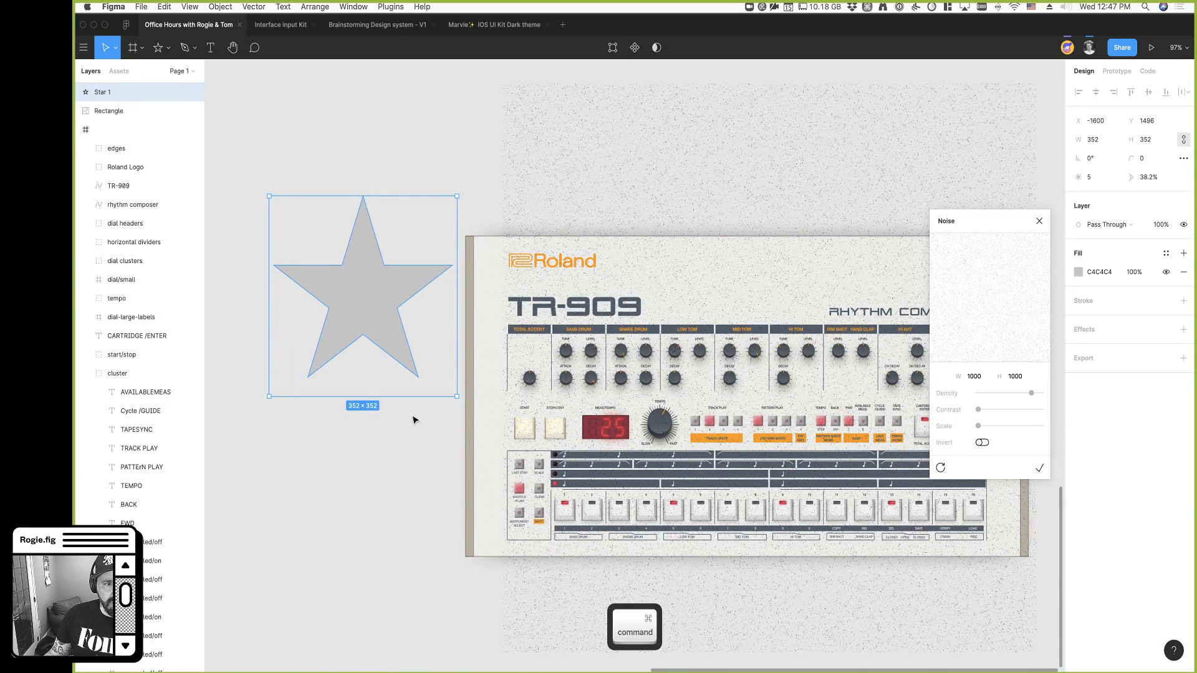
{"action": "key", "text": "super+v"}
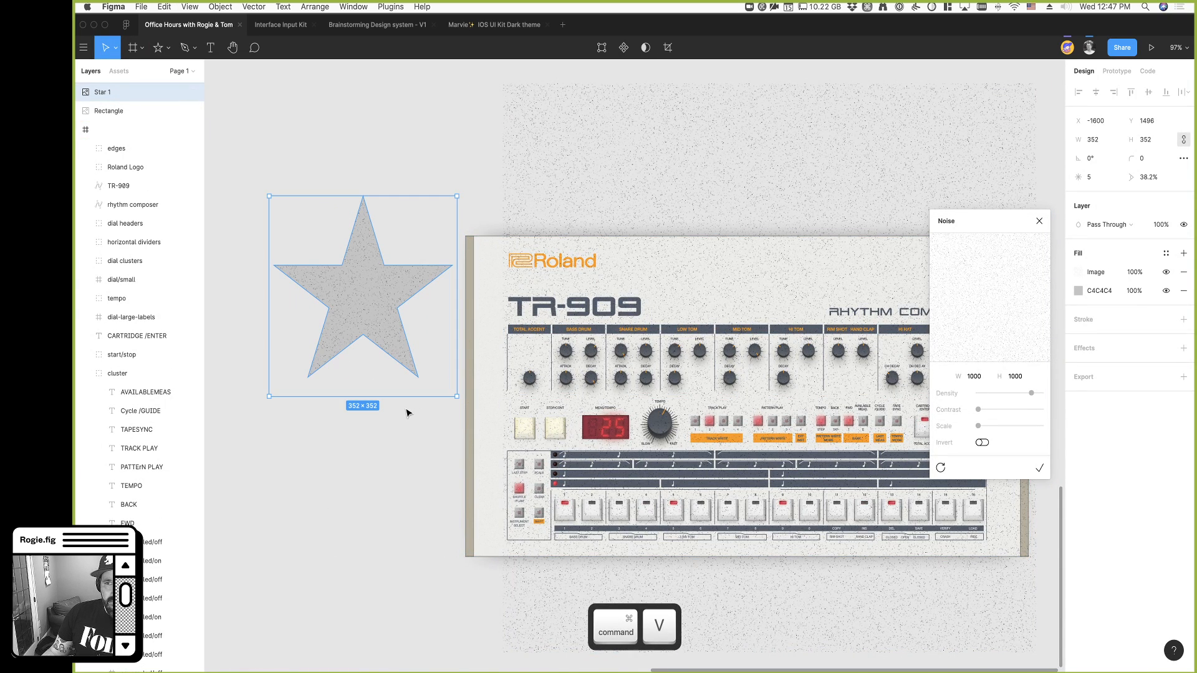
Delete the 1000 by 1000 noise rectangle covering the TR-909 artwork
{"action": "left_click", "coordinate": [660, 181]}
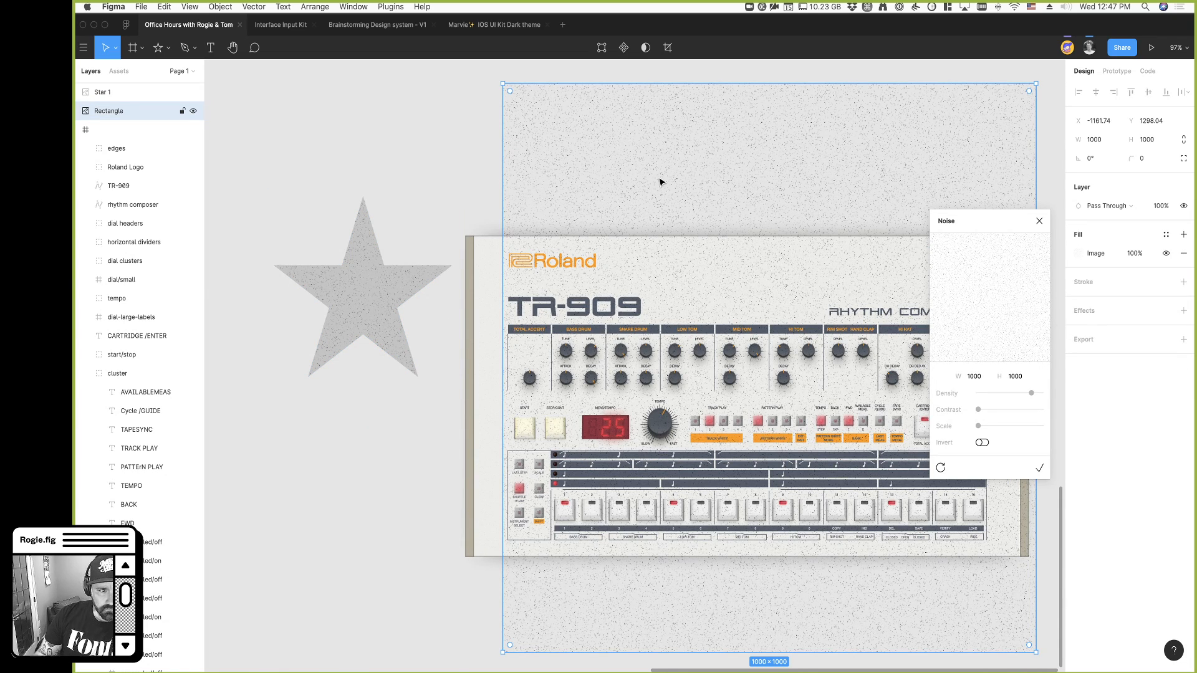
{"action": "key", "text": "Delete"}
{"action": "scroll", "coordinate": [486, 275], "scroll_direction": "left", "scroll_amount": 2}
Try the Soft Light, Hard Light and Overlay blend modes on the star's noise image fill
{"action": "left_click", "coordinate": [402, 307]}
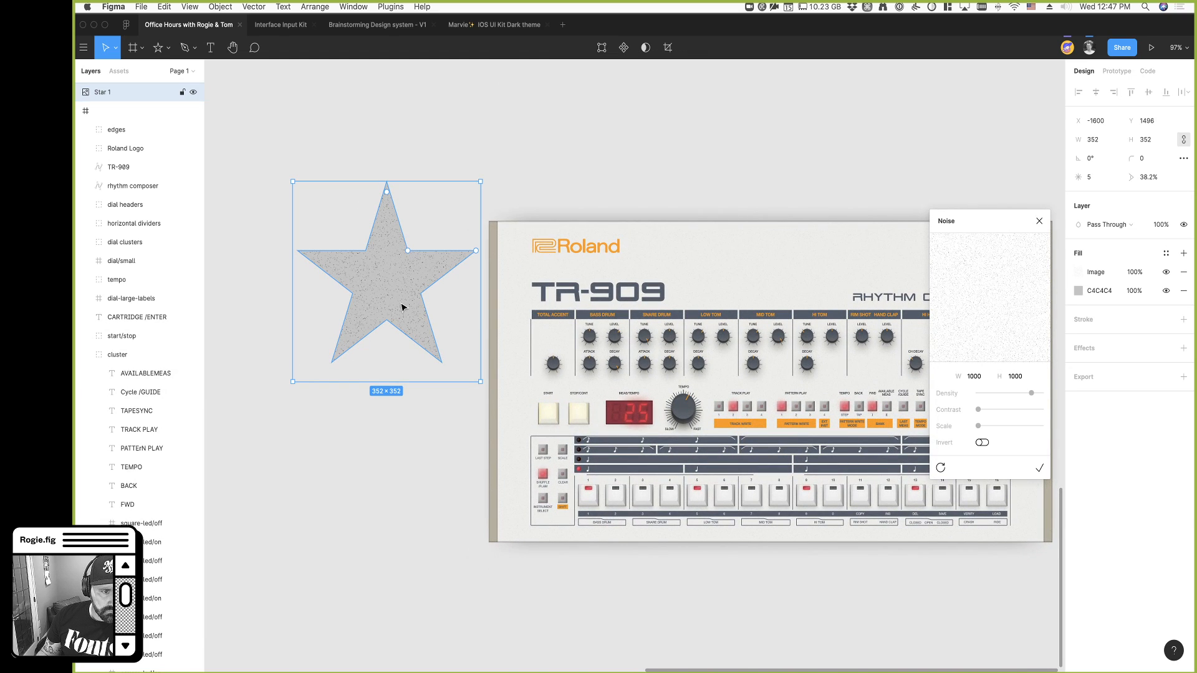
{"action": "left_click", "coordinate": [1078, 272]}
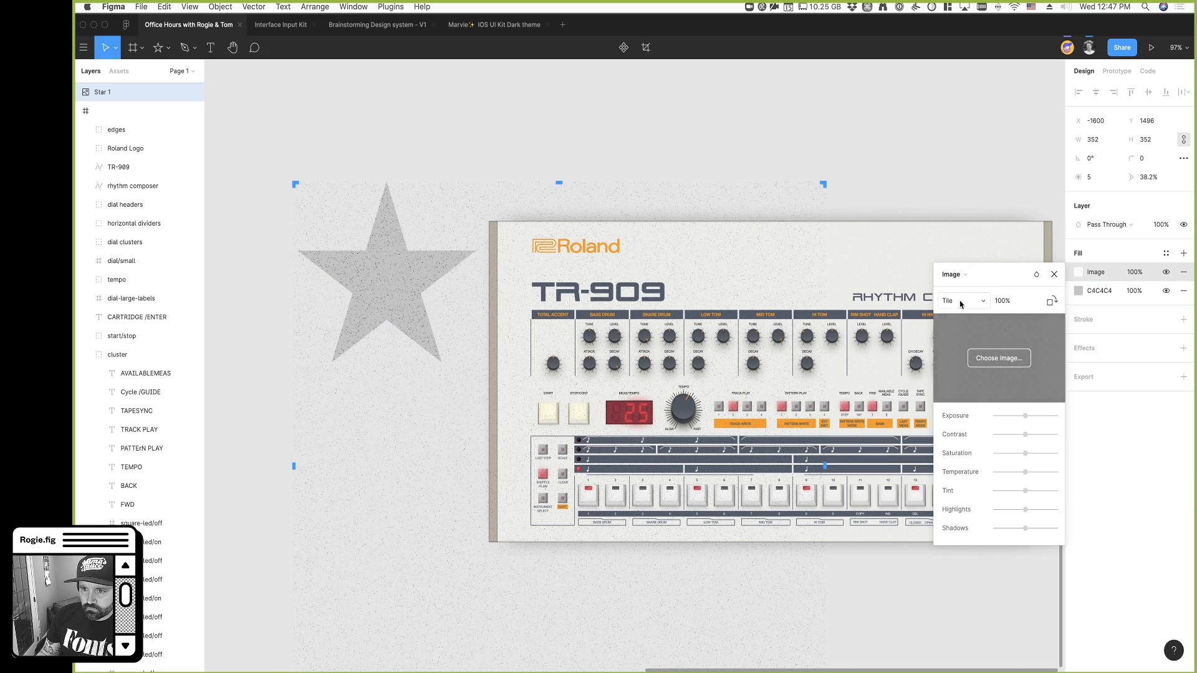
{"action": "left_click", "coordinate": [1036, 275]}
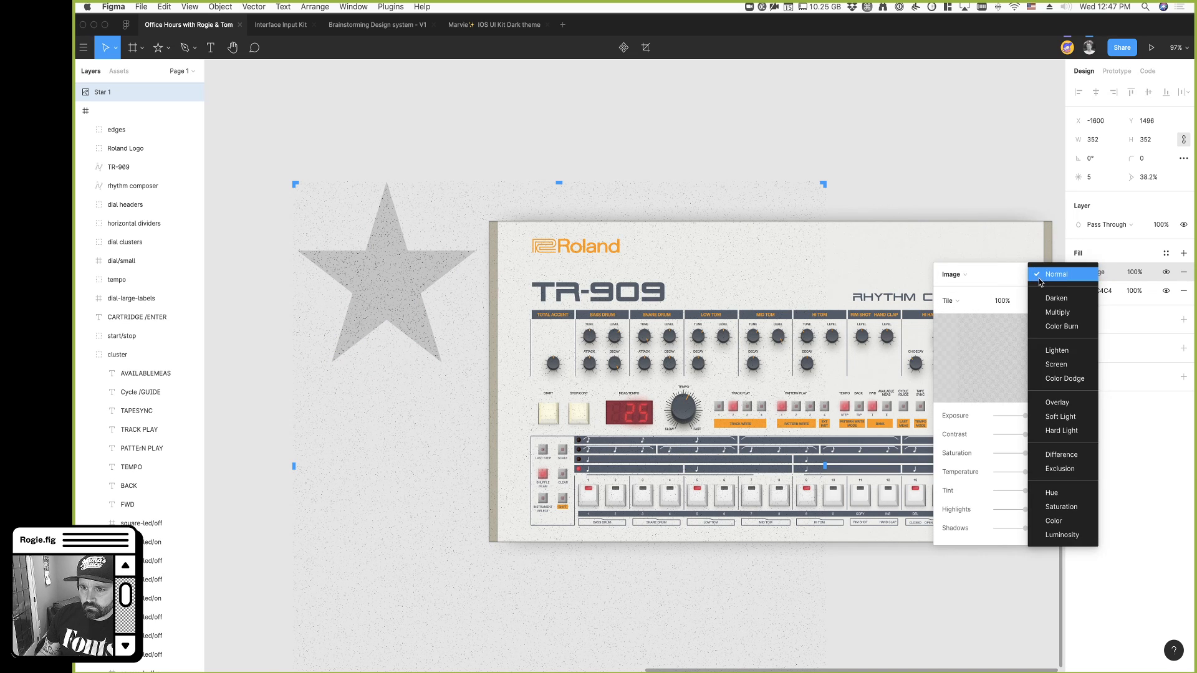
{"action": "left_click", "coordinate": [1063, 417]}
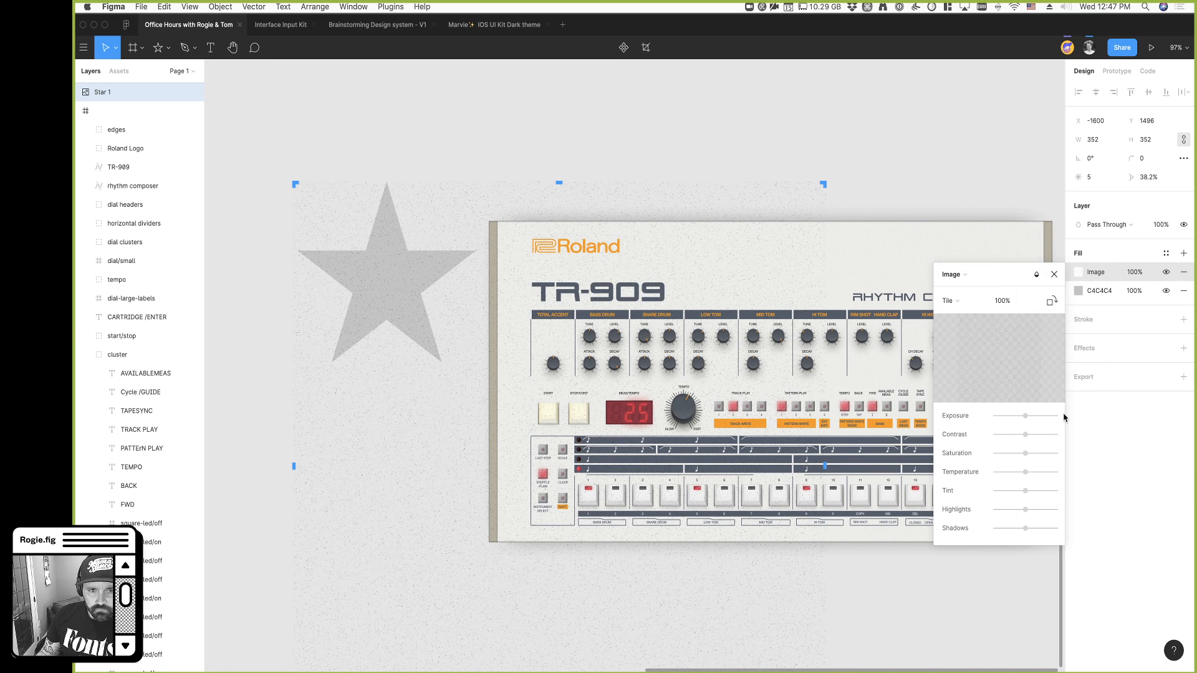
{"action": "left_click", "coordinate": [1037, 275]}
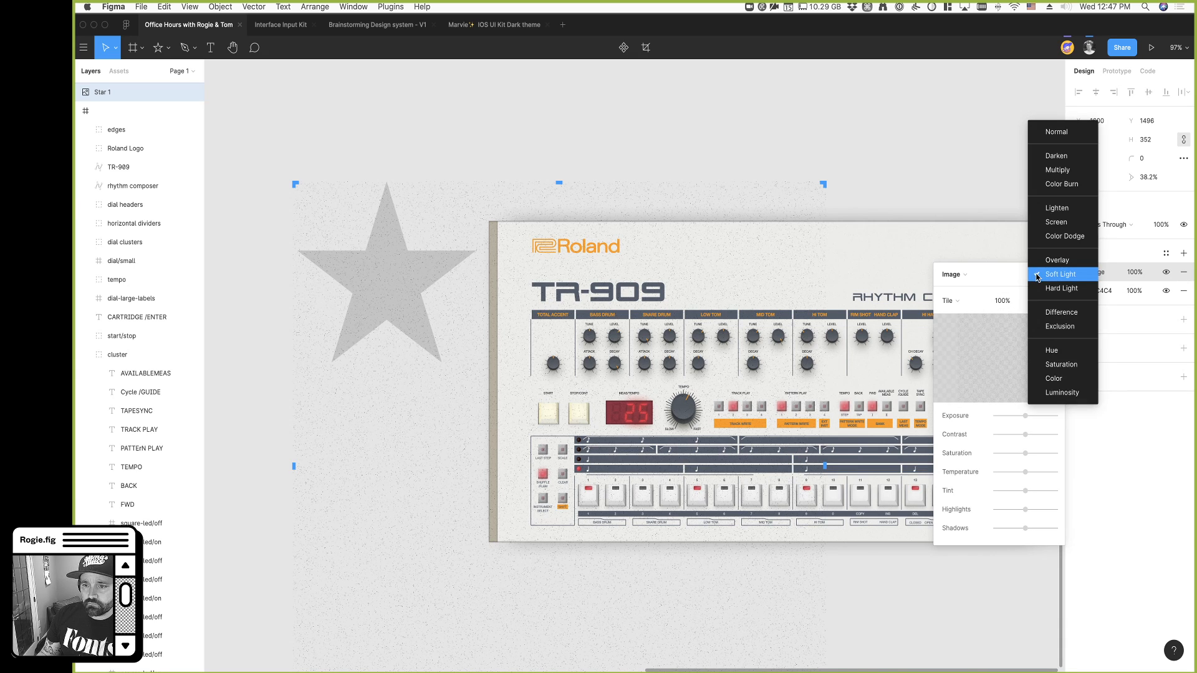
{"action": "left_click", "coordinate": [1079, 294]}
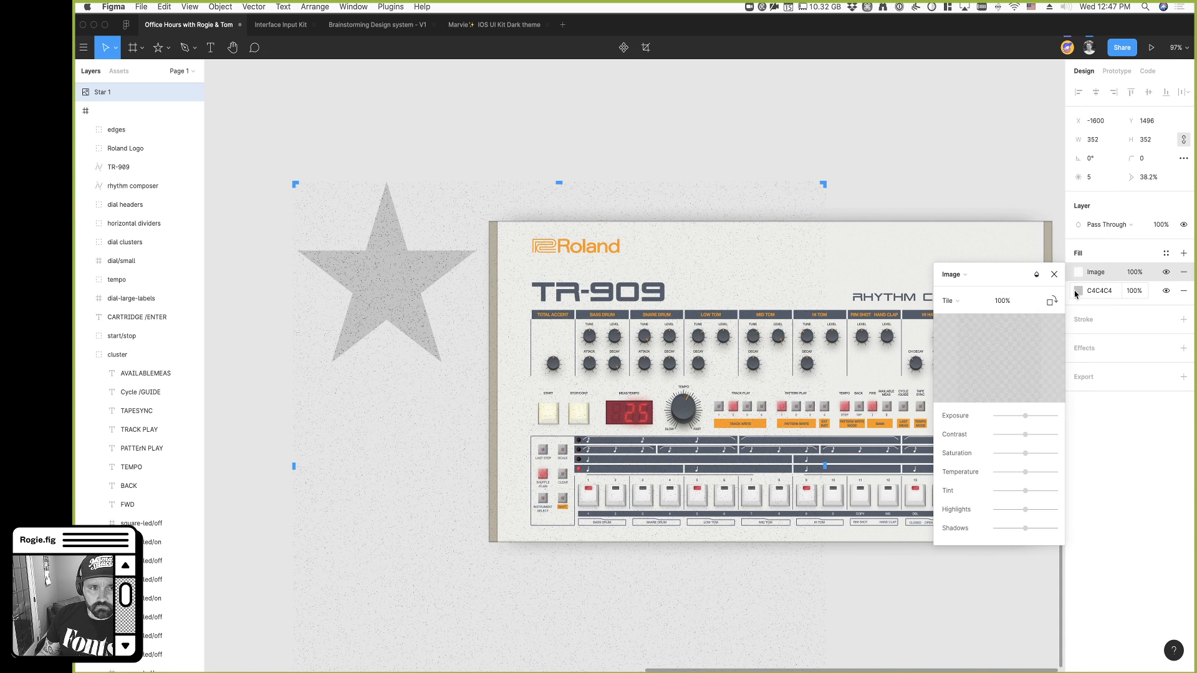
{"action": "left_click", "coordinate": [1037, 274]}
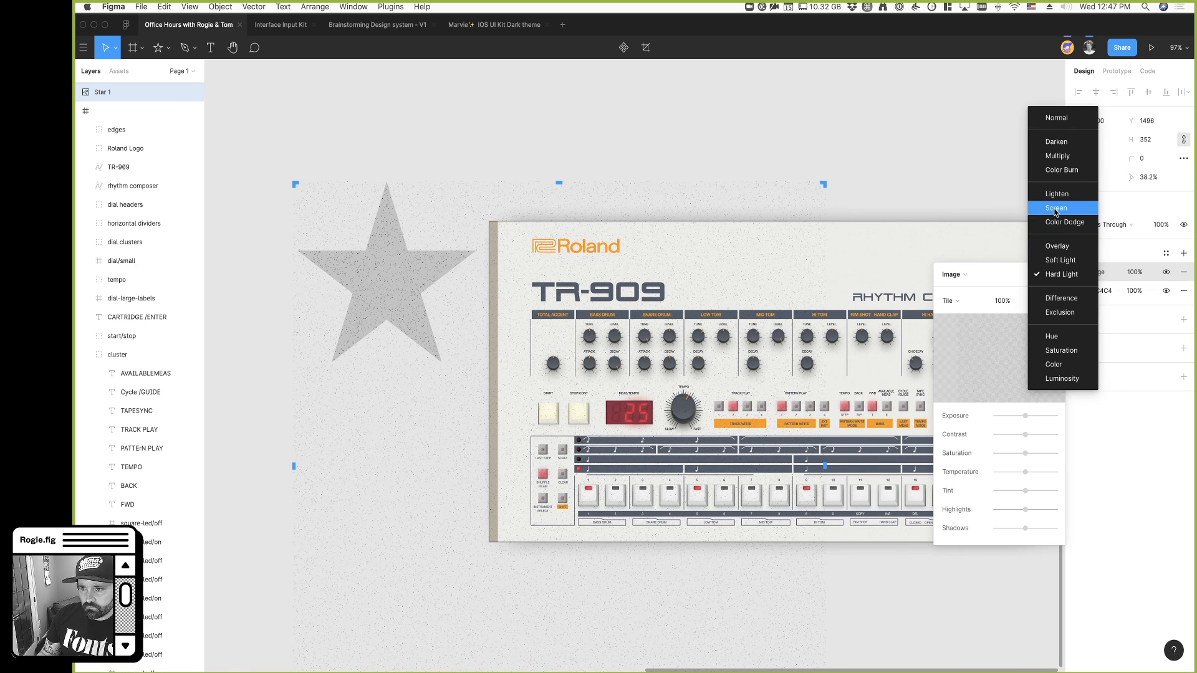
{"action": "left_click", "coordinate": [1057, 245]}
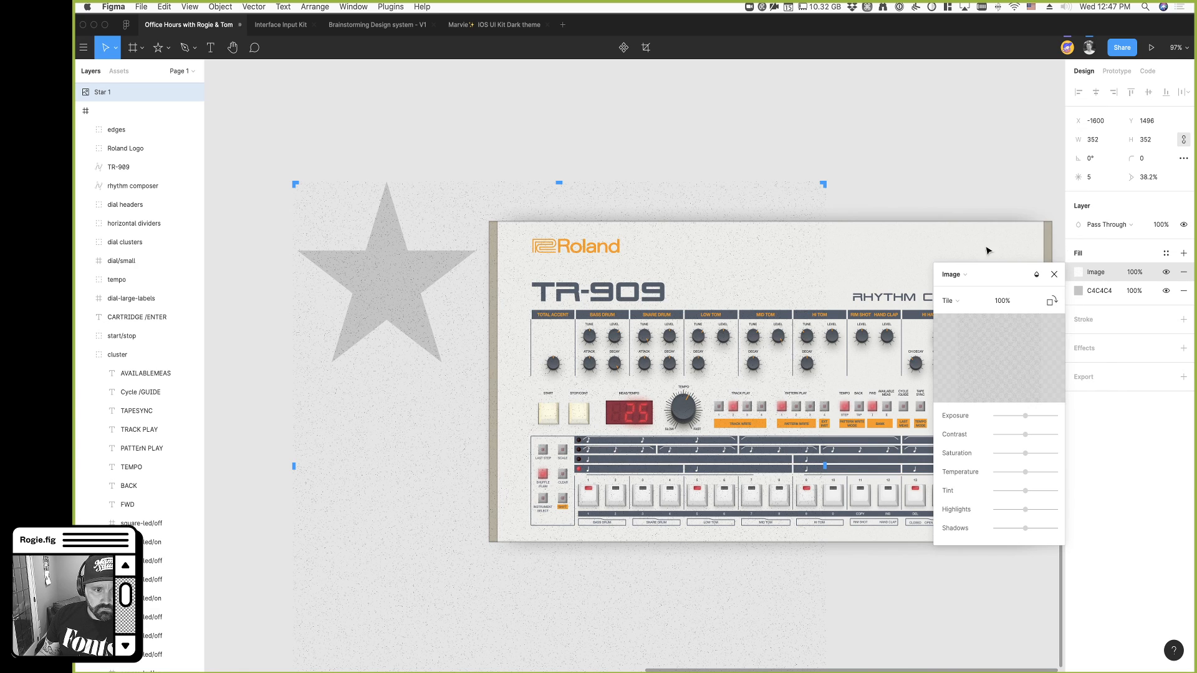
{"action": "left_click", "coordinate": [468, 126]}
Change the star's solid fill beneath the noise to the light red FF7474
{"action": "left_click", "coordinate": [1078, 290]}
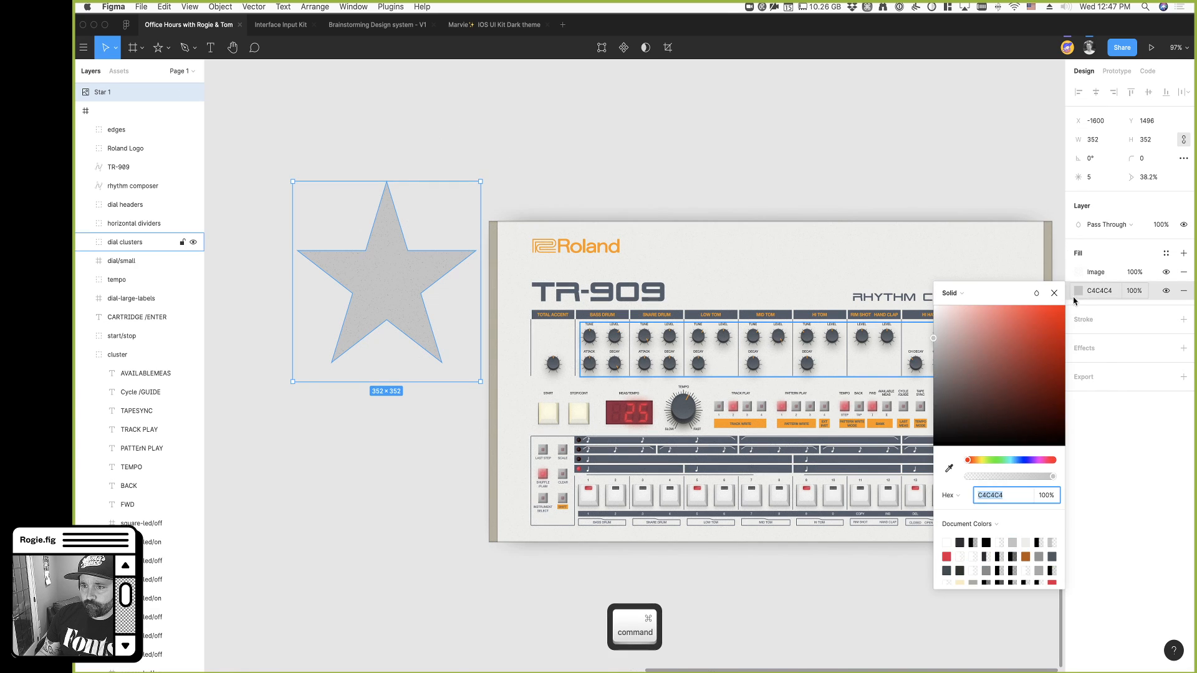
{"action": "left_click", "coordinate": [996, 315]}
{"action": "left_click", "coordinate": [412, 146]}
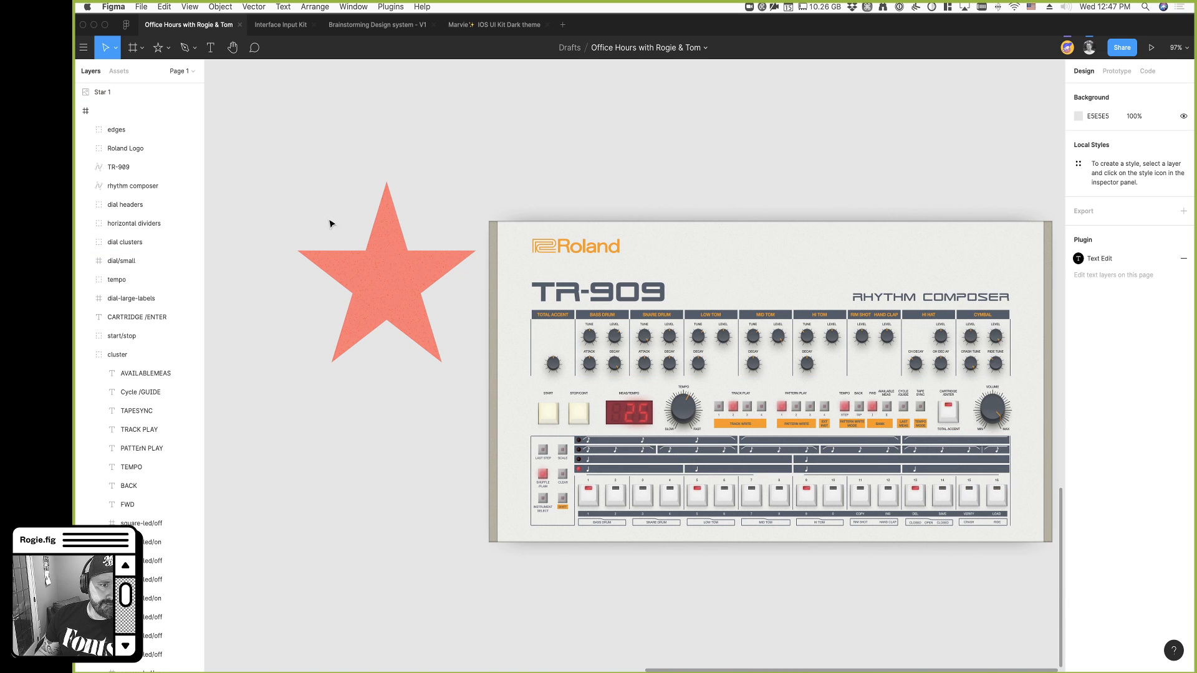
Inspect the star's texture close up and set its noise image fill back to the Normal blend mode
{"action": "scroll", "coordinate": [269, 269], "scroll_direction": "up", "scroll_amount": 3}
{"action": "scroll", "coordinate": [270, 269], "scroll_direction": "up", "scroll_amount": 10}
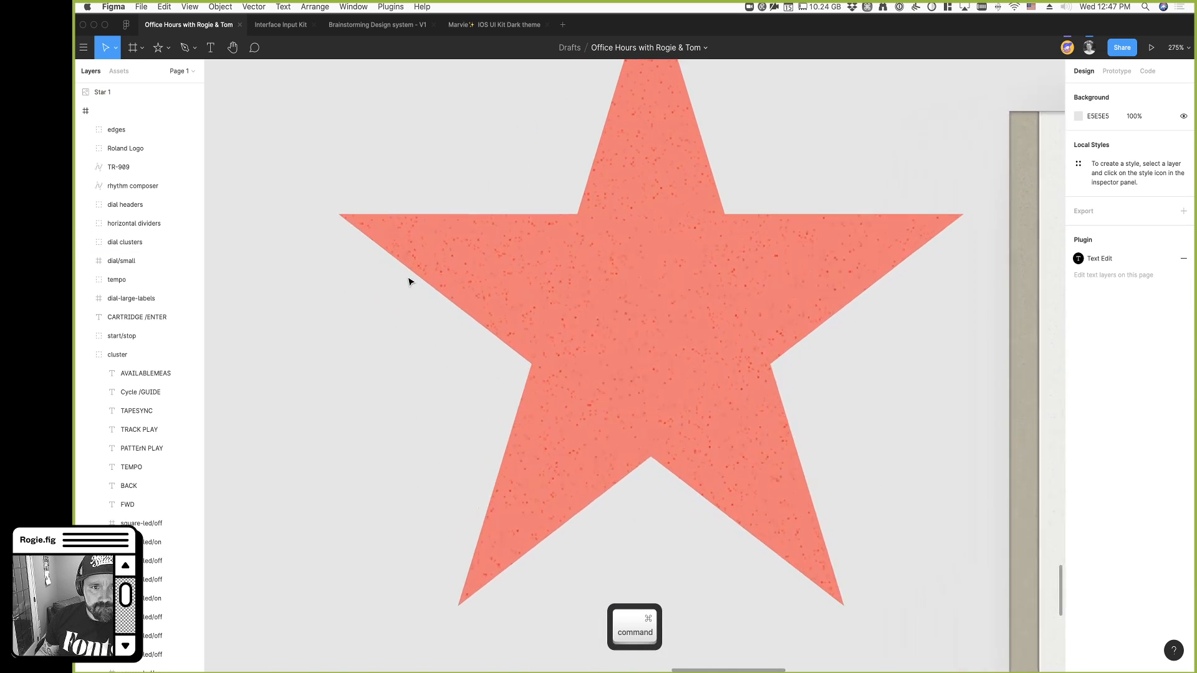
{"action": "left_click", "coordinate": [686, 339], "text": "super"}
{"action": "scroll", "coordinate": [965, 345], "scroll_direction": "right", "scroll_amount": 2}
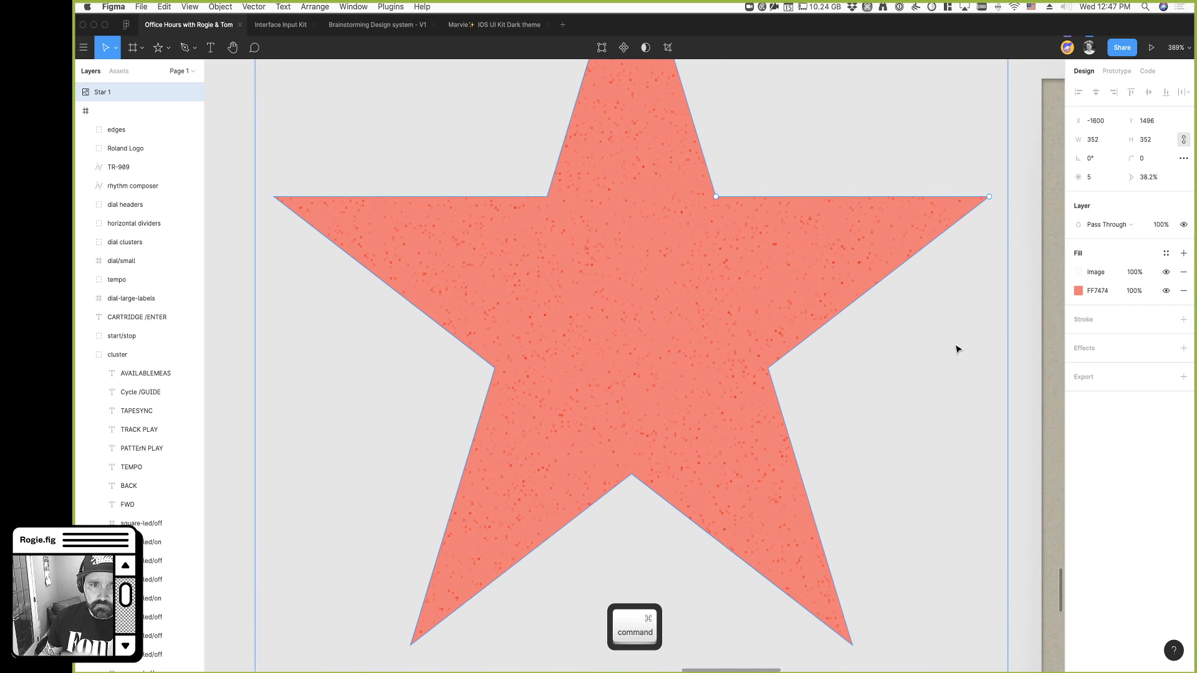
{"action": "left_click", "coordinate": [1078, 272]}
{"action": "left_click", "coordinate": [1037, 274]}
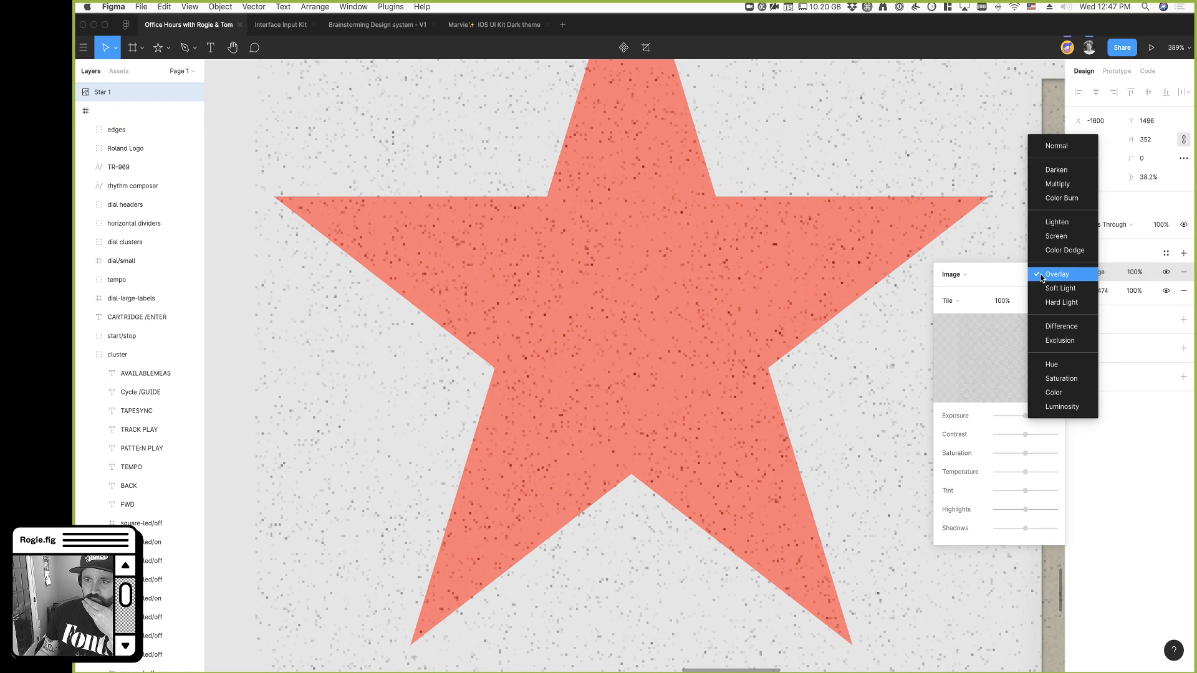
{"action": "left_click", "coordinate": [1058, 148]}
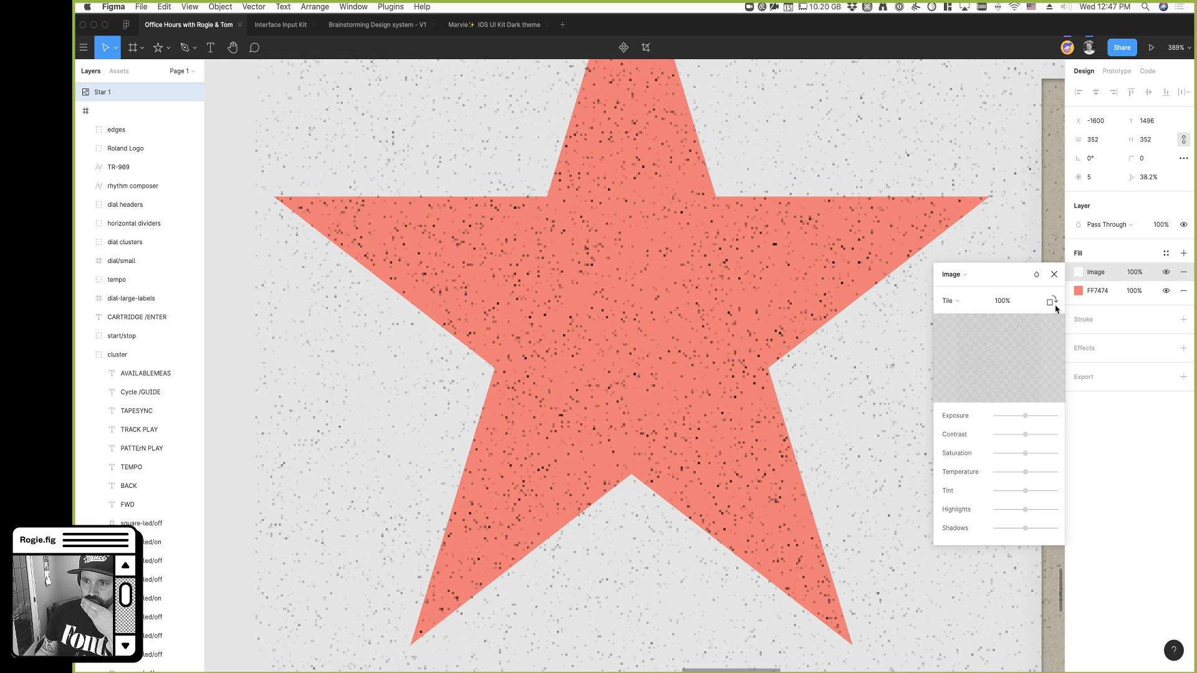
{"action": "left_click", "coordinate": [1054, 275]}
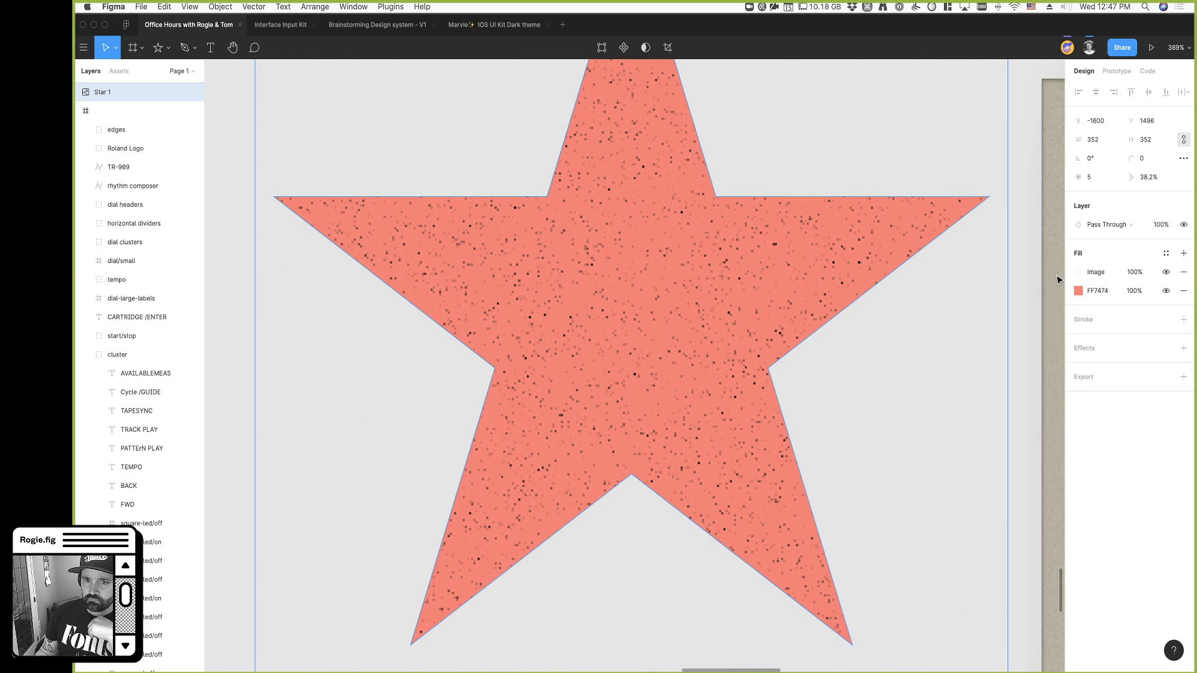
{"action": "left_click", "coordinate": [1027, 304]}
Save the star's layered noise image and FF7474 fill as a color style named Pink Noise
{"action": "left_click", "coordinate": [725, 311], "text": "super"}
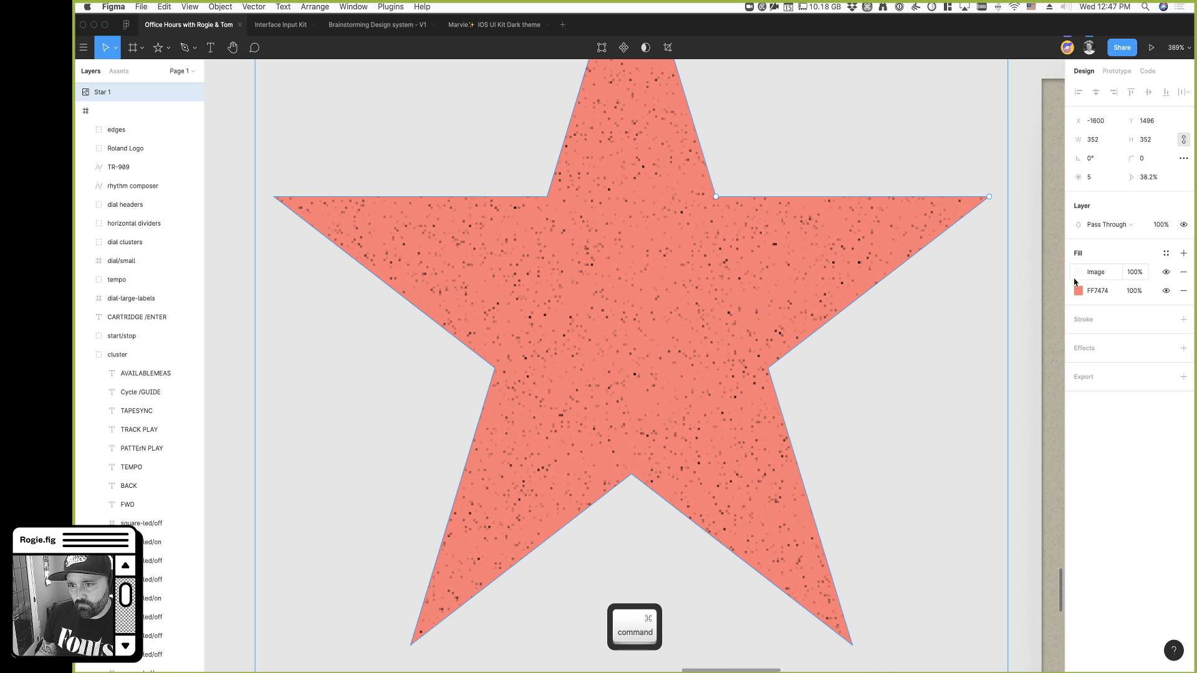
{"action": "scroll", "coordinate": [803, 273], "scroll_direction": "left", "scroll_amount": 3}
{"action": "scroll", "coordinate": [803, 273], "scroll_direction": "right", "scroll_amount": 4}
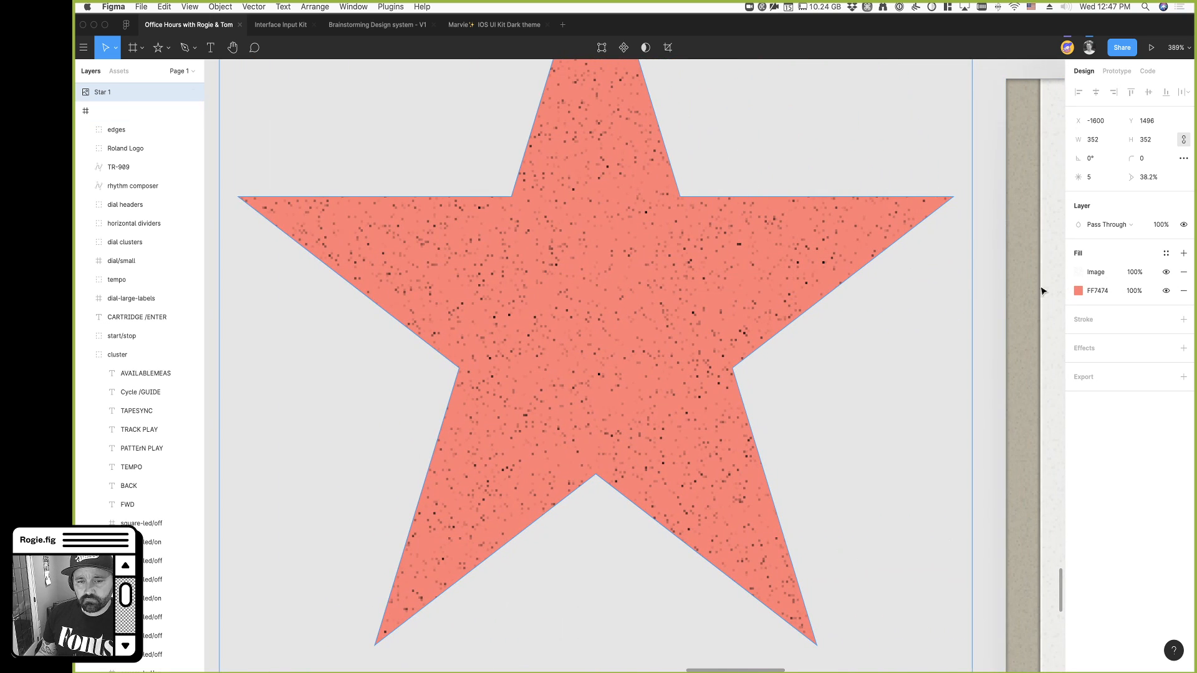
{"action": "left_click", "coordinate": [1068, 277]}
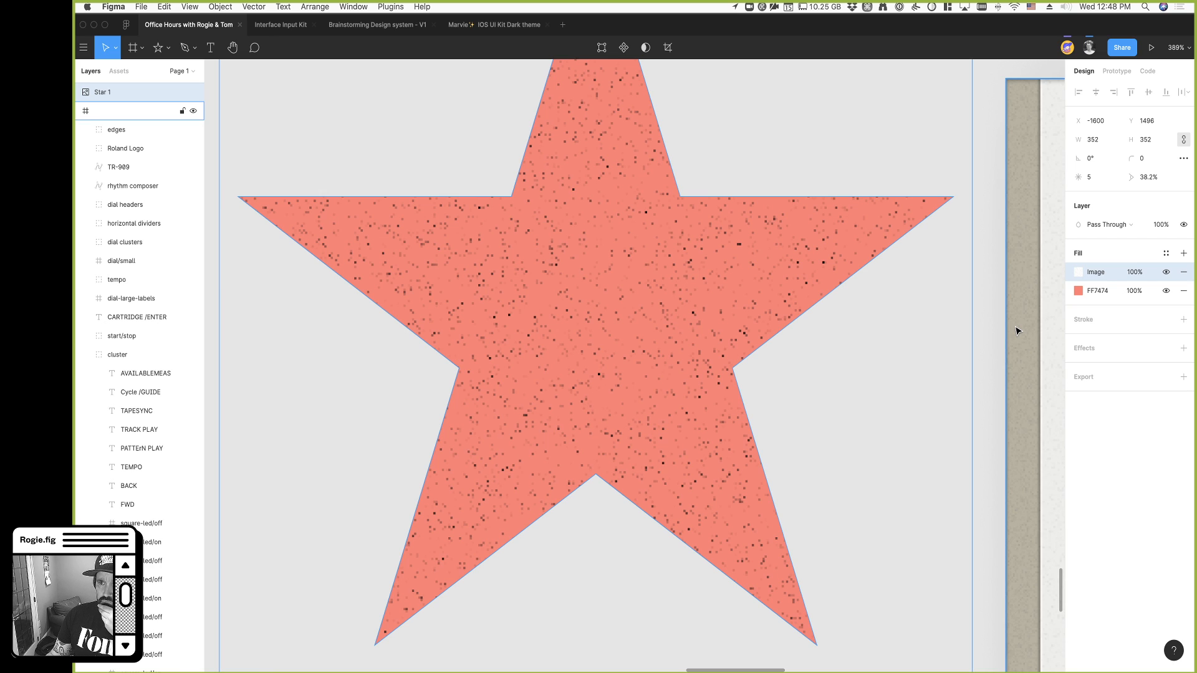
{"action": "left_click", "coordinate": [1165, 253]}
{"action": "left_click", "coordinate": [1173, 278]}
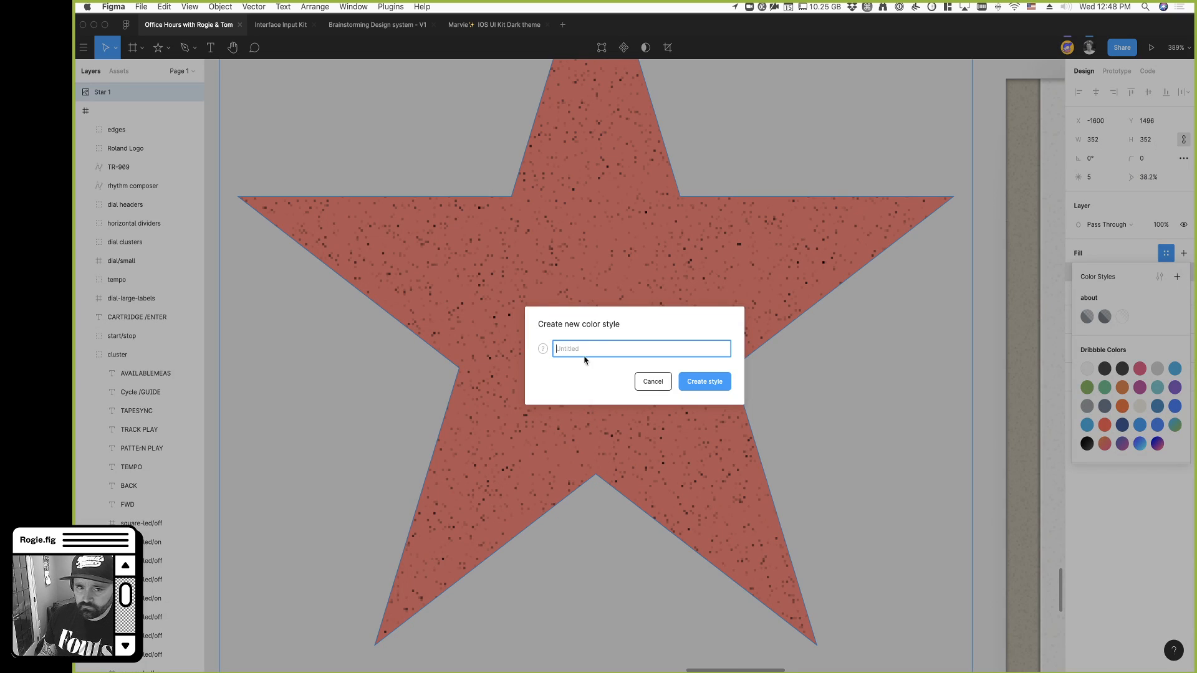
{"action": "type", "text": "Noise"}
{"action": "key", "text": "Up"}
{"action": "type", "text": "Pin"}
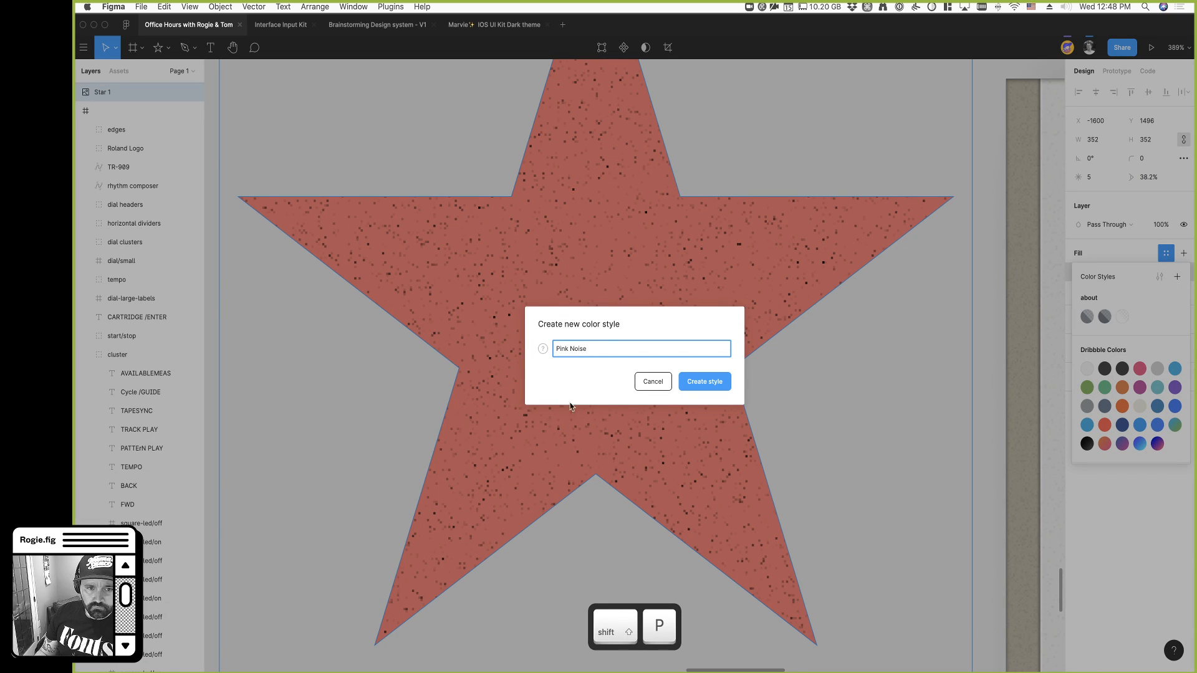
{"action": "left_click", "coordinate": [702, 390]}
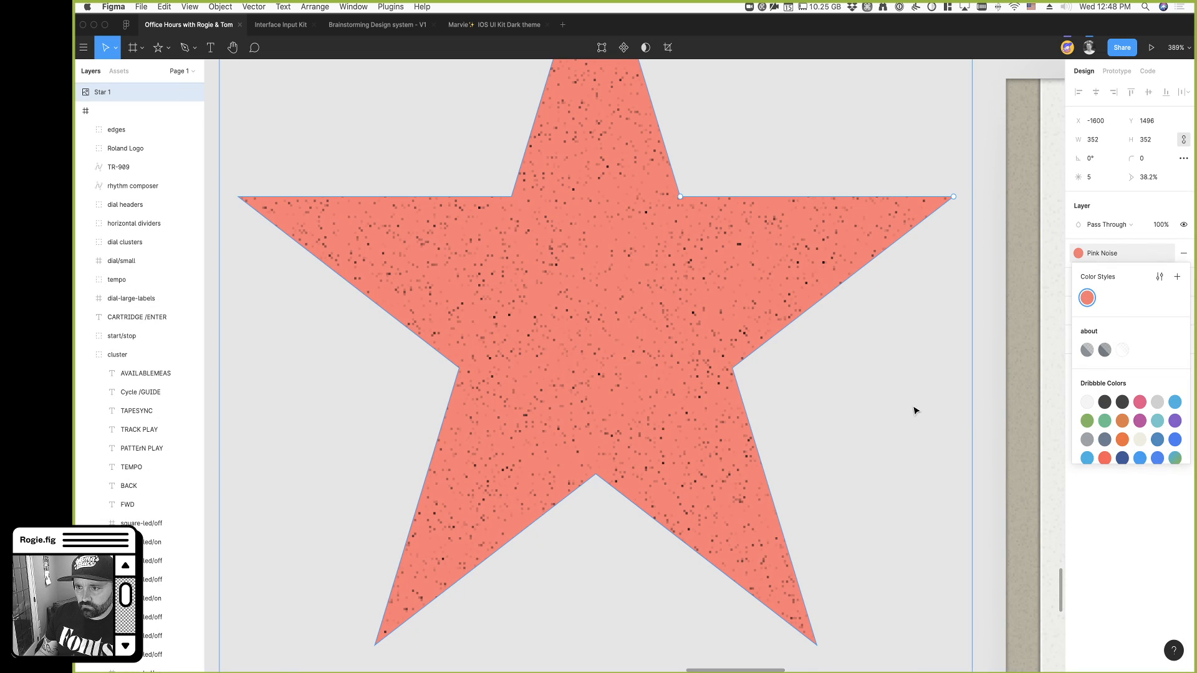
{"action": "left_click", "coordinate": [987, 423]}
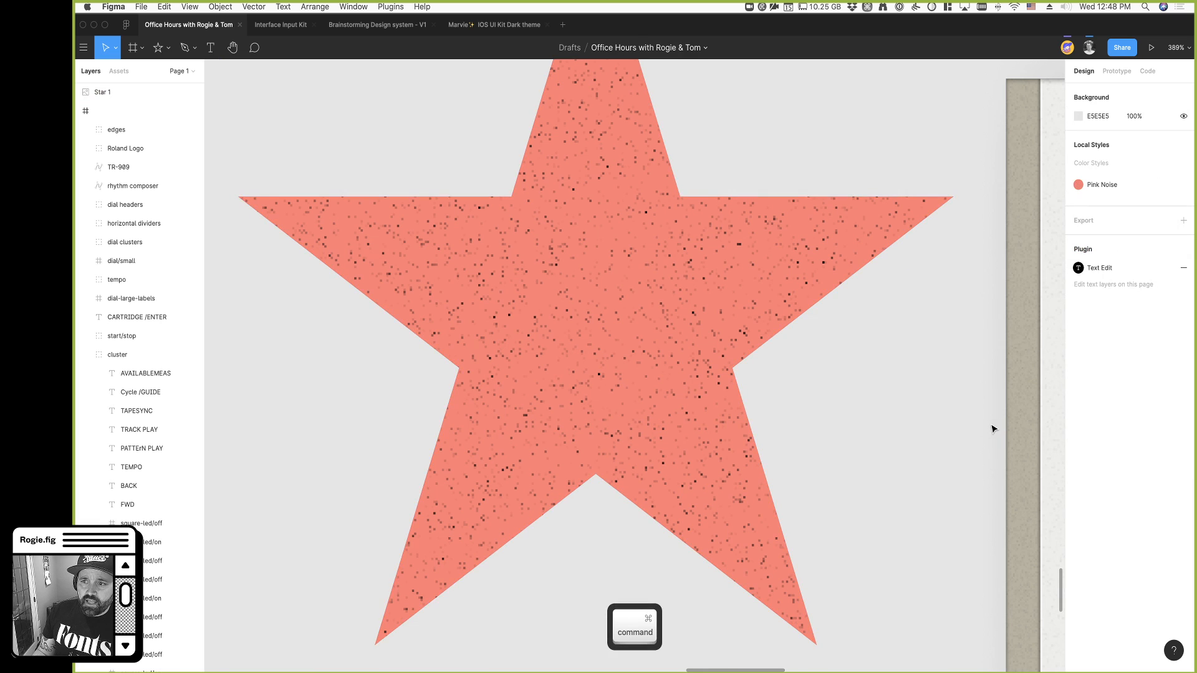
Detach the Pink Noise style from the star's fill and browse the available color styles
{"action": "scroll", "coordinate": [994, 427], "scroll_direction": "down", "scroll_amount": 5}
{"action": "scroll", "coordinate": [986, 429], "scroll_direction": "right", "scroll_amount": 5}
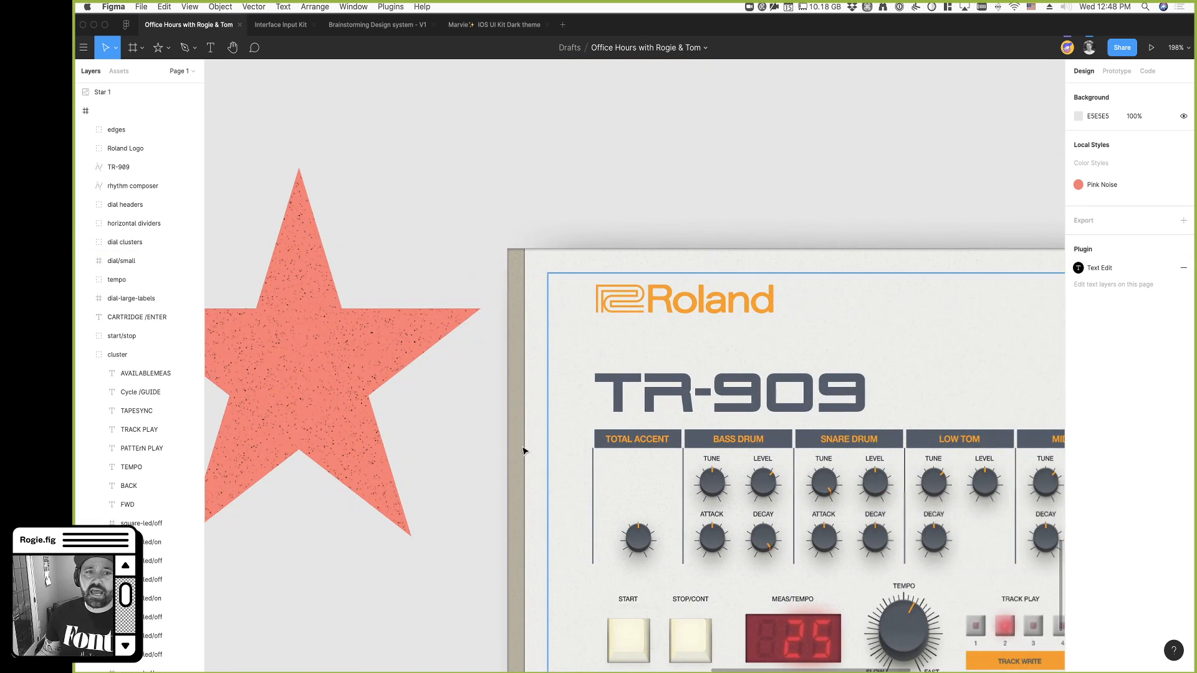
{"action": "scroll", "coordinate": [323, 366], "scroll_direction": "left", "scroll_amount": 2}
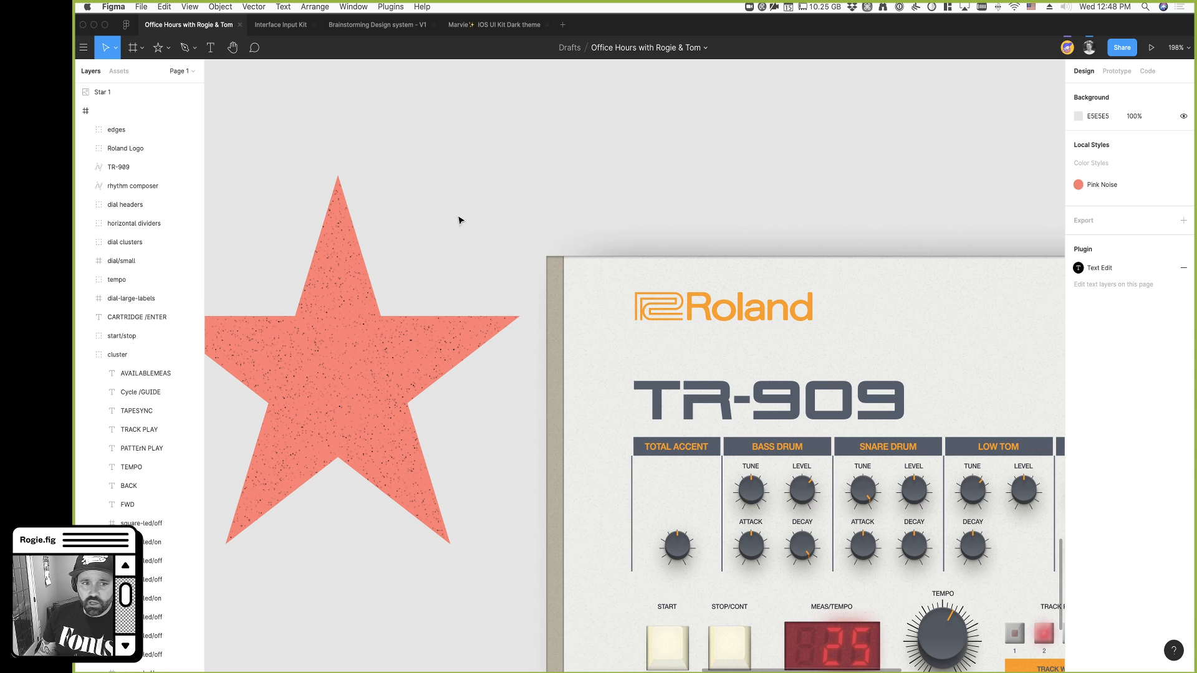
{"action": "left_click", "coordinate": [337, 422]}
{"action": "scroll", "coordinate": [357, 409], "scroll_direction": "left", "scroll_amount": 2}
{"action": "scroll", "coordinate": [356, 408], "scroll_direction": "left", "scroll_amount": 3}
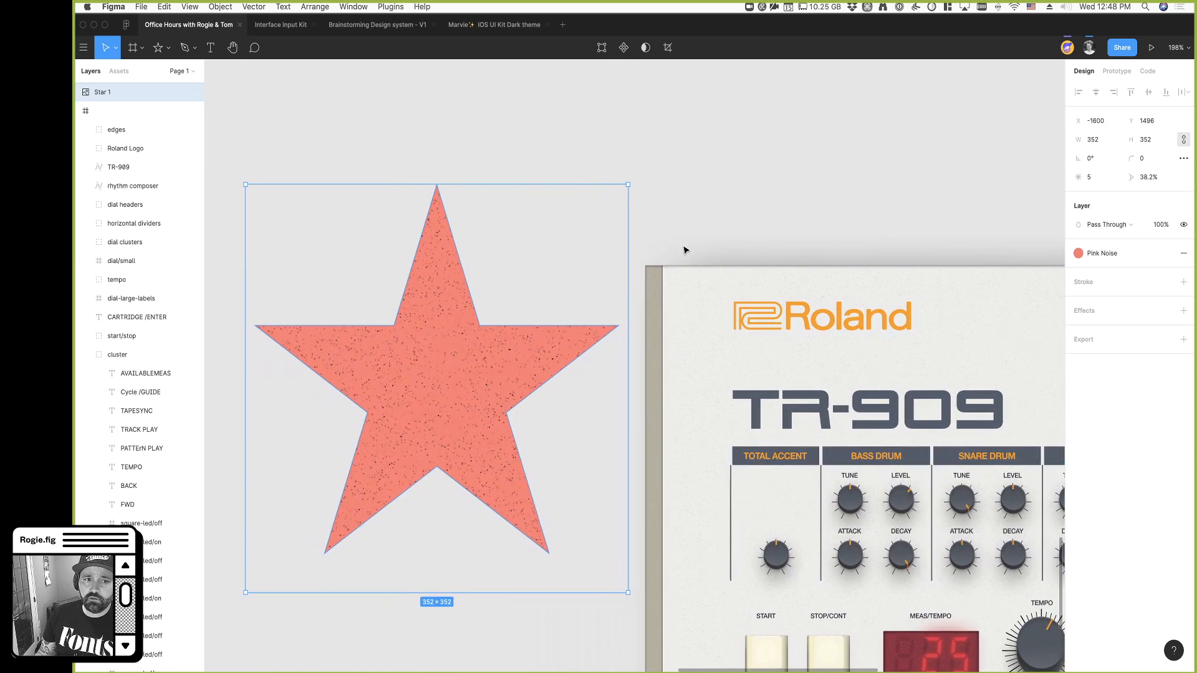
{"action": "left_click", "coordinate": [773, 232]}
{"action": "left_click", "coordinate": [470, 397]}
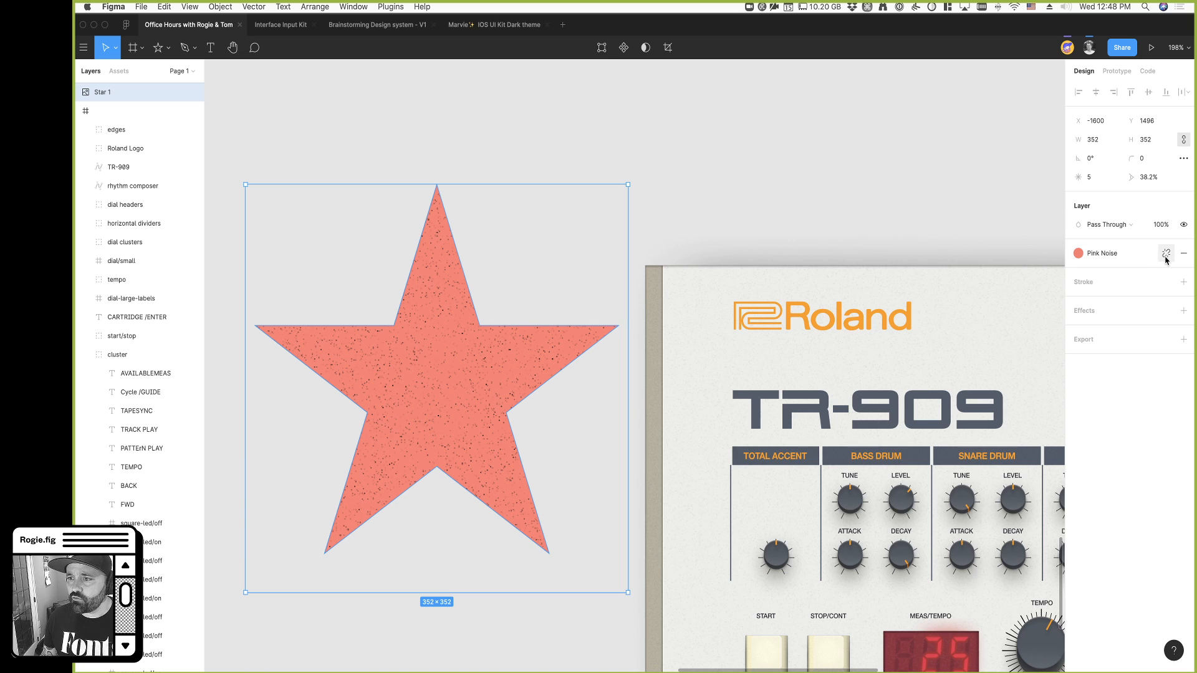
{"action": "left_click", "coordinate": [1166, 254]}
{"action": "left_click", "coordinate": [1166, 253]}
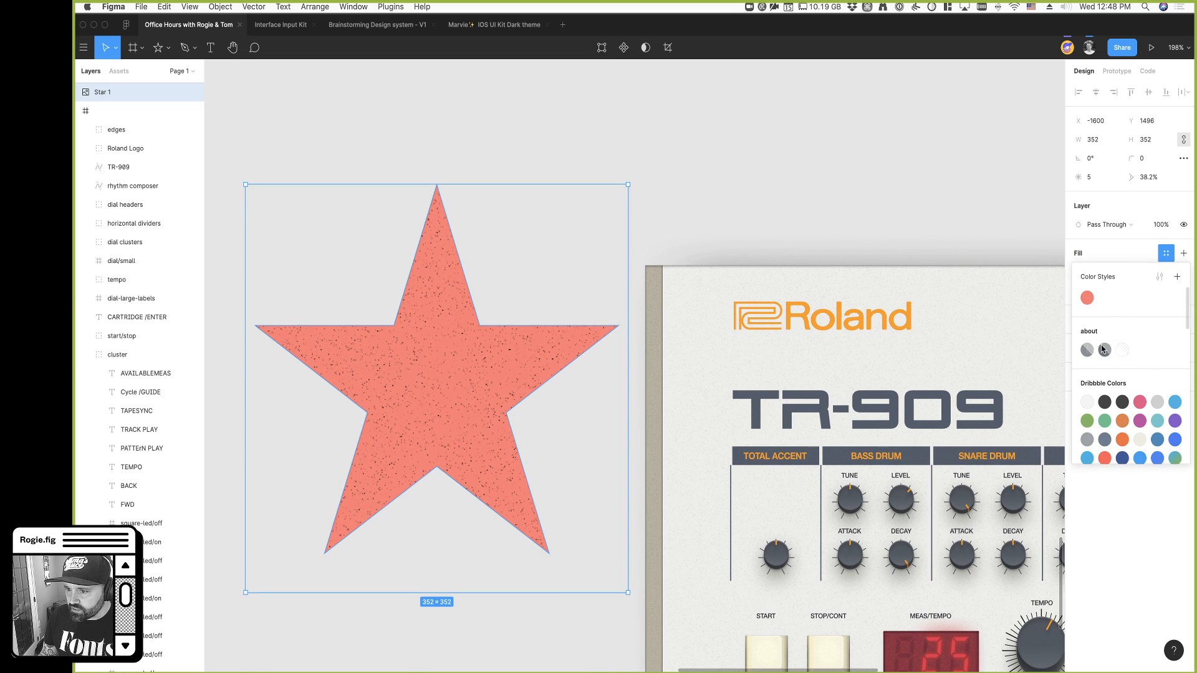
{"action": "scroll", "coordinate": [1135, 419], "scroll_direction": "down", "scroll_amount": 3}
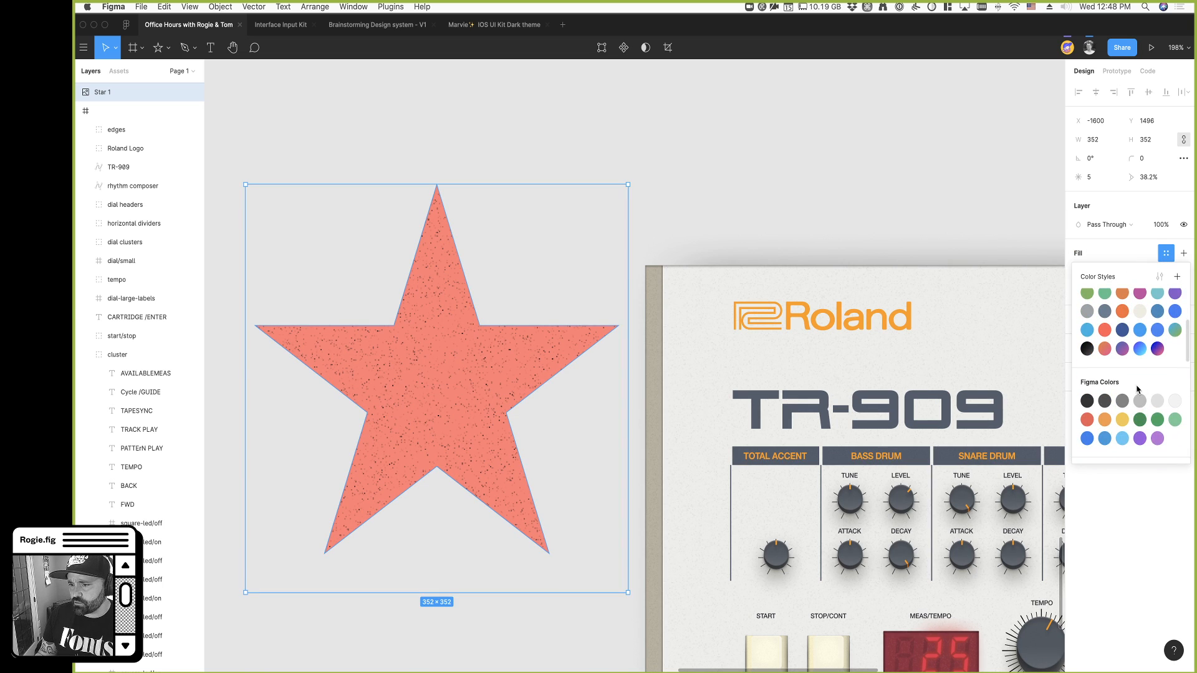
{"action": "scroll", "coordinate": [1129, 361], "scroll_direction": "up", "scroll_amount": 2}
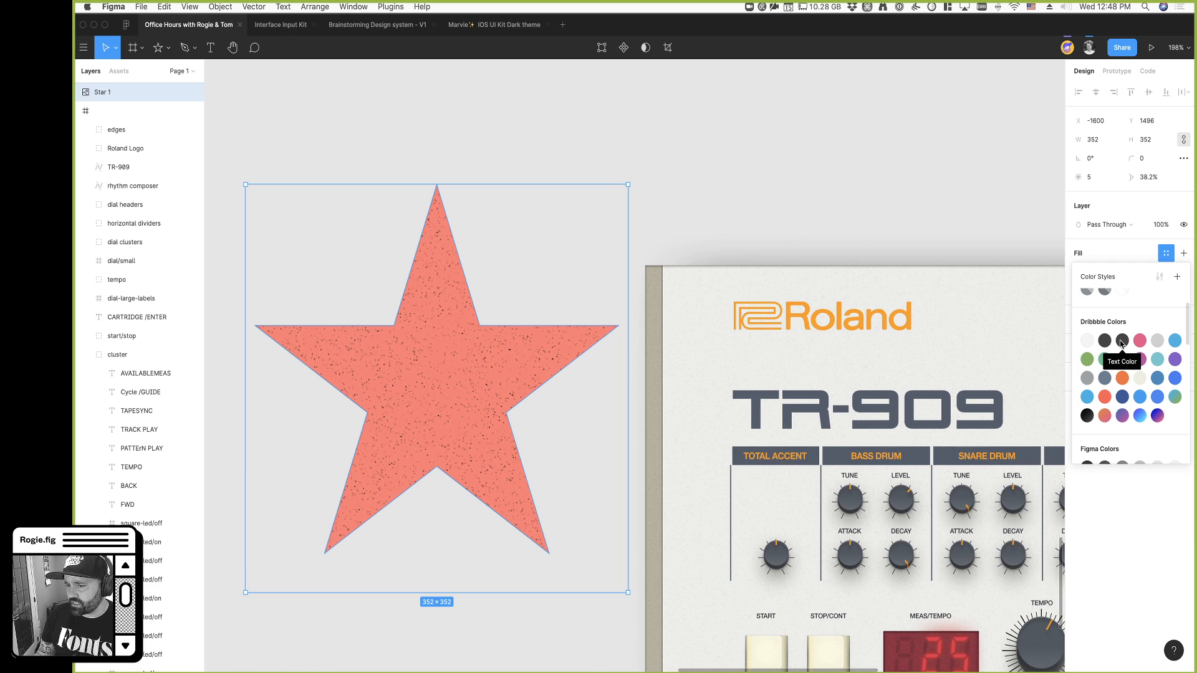
{"action": "scroll", "coordinate": [1122, 343], "scroll_direction": "up", "scroll_amount": 1}
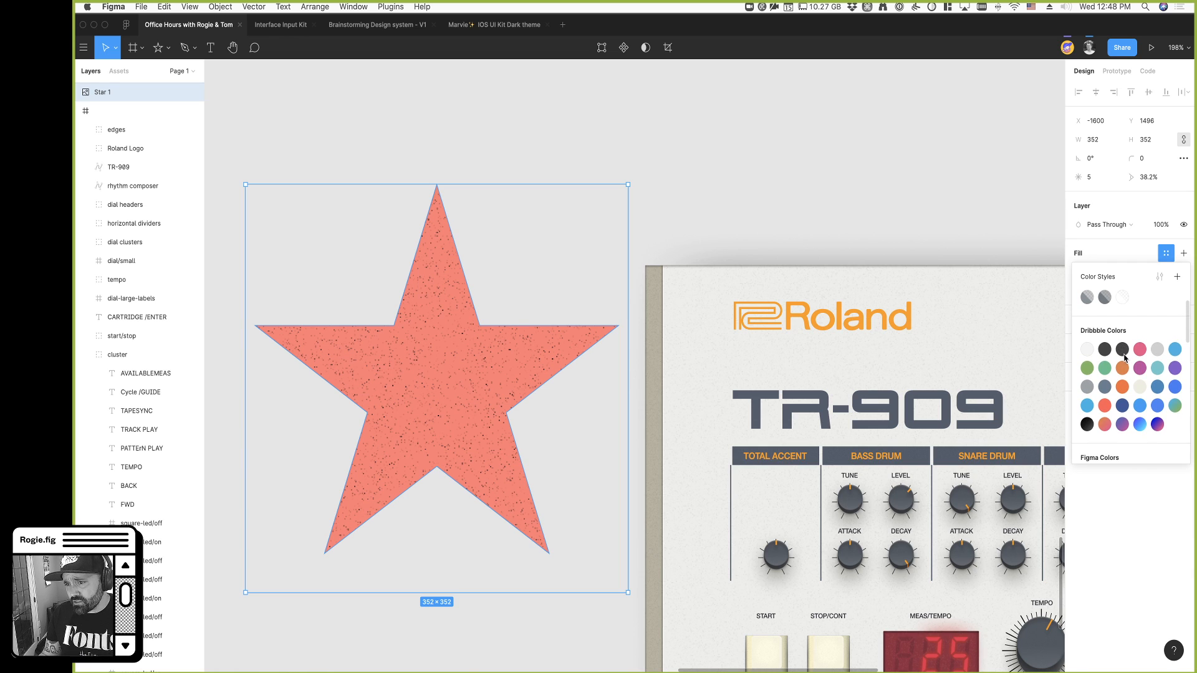
{"action": "left_click", "coordinate": [742, 200]}
Undo the style detachment, the Pink Noise style's creation and the noise image fill's change to Normal blending
{"action": "key", "text": "super+z"}
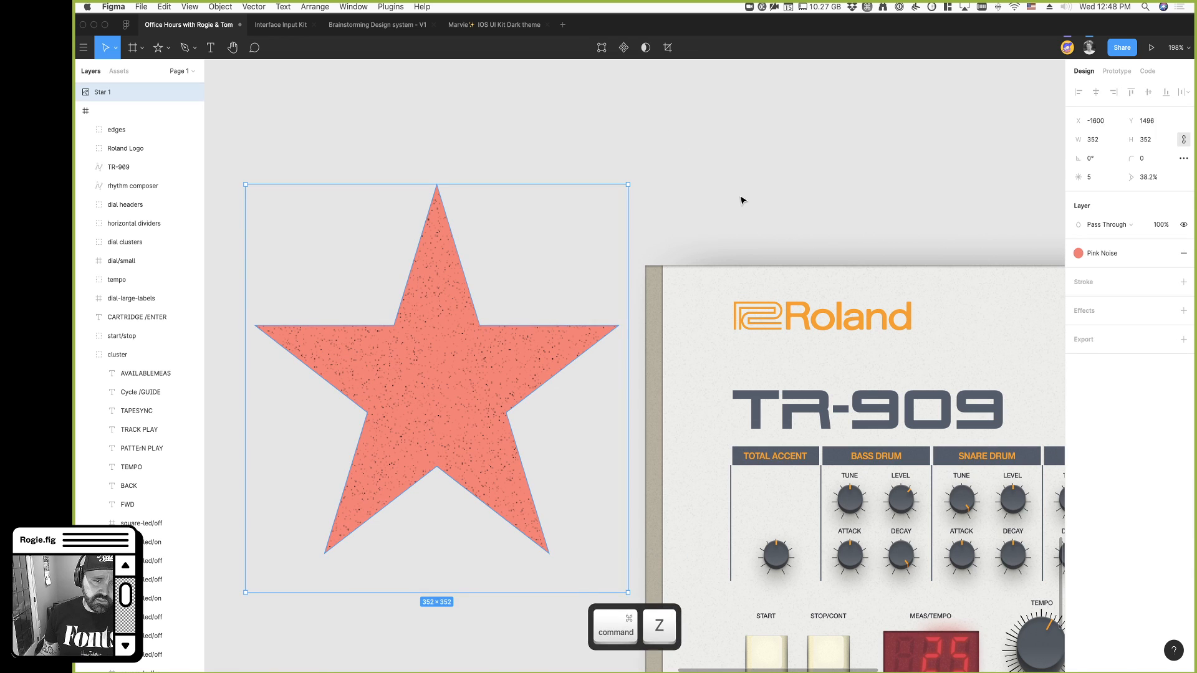
{"action": "key", "text": "super+z"}
{"action": "key", "text": "super+z"}
{"action": "key", "text": "super+z"}
{"action": "key", "text": "super+z"}
{"action": "key", "text": "super+z"}
{"action": "key", "text": "super+z"}
{"action": "key", "text": "super+z"}
{"action": "key", "text": "super+z"}
{"action": "key", "text": "super+z"}
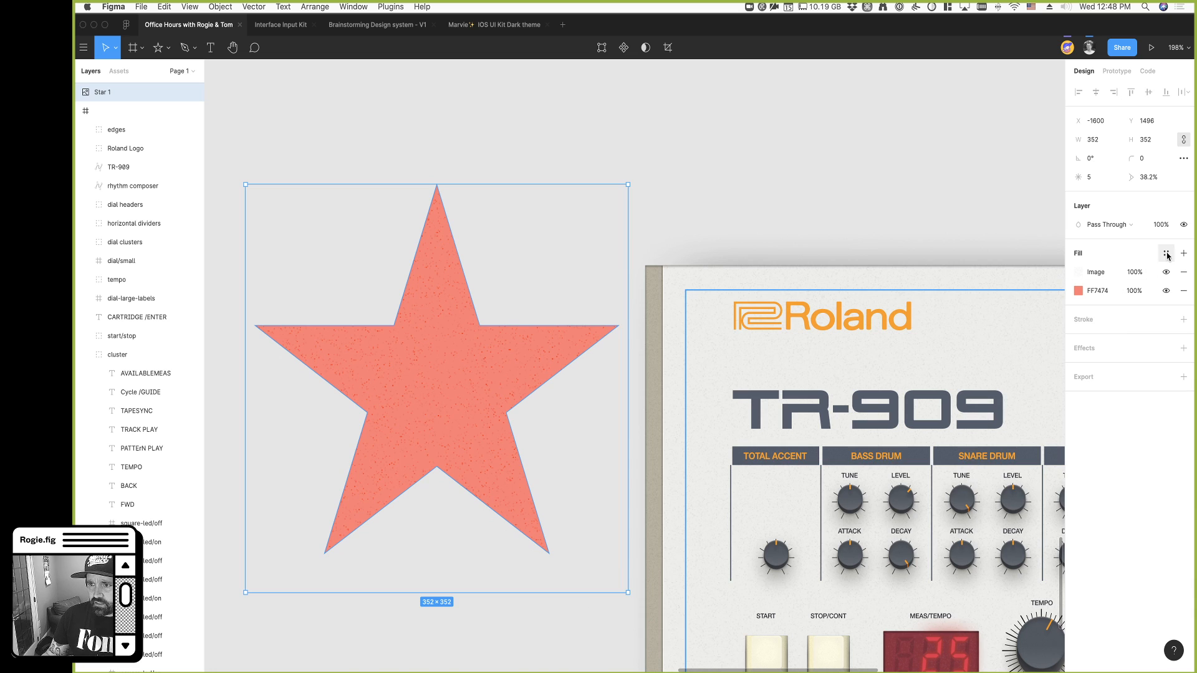
Save the star's blended noise and FF7474 fill as a new color style named Pink Noise
{"action": "left_click", "coordinate": [1166, 253]}
{"action": "left_click", "coordinate": [1177, 276]}
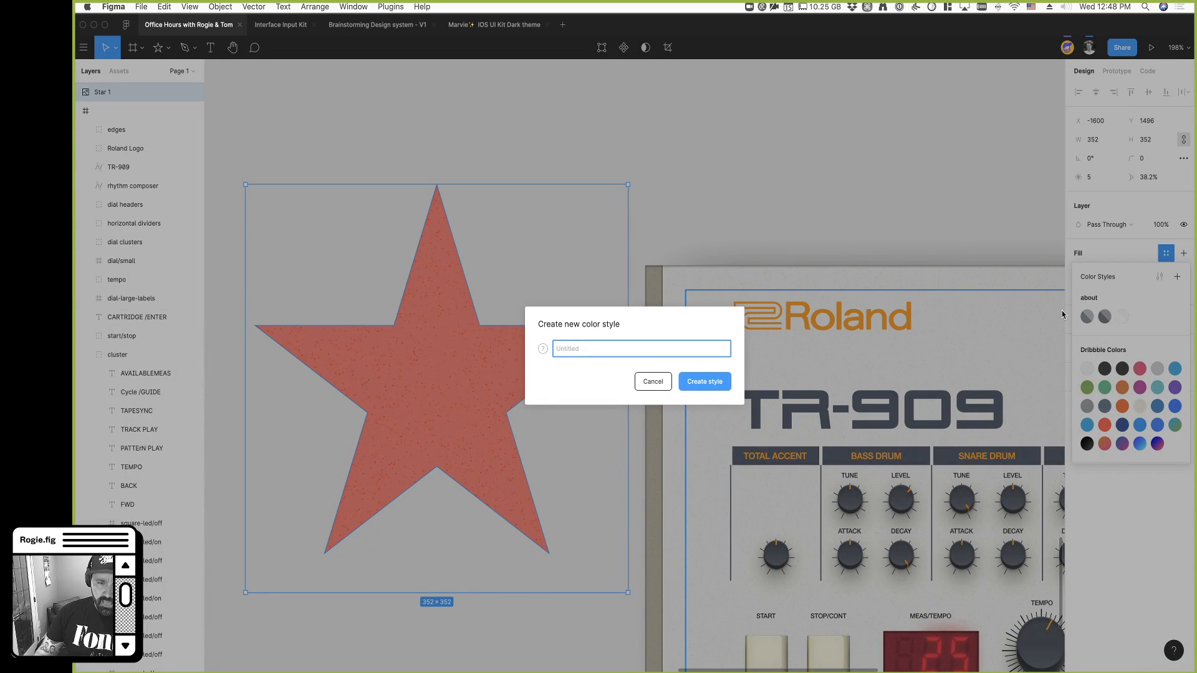
{"action": "type", "text": "Pink Noise"}
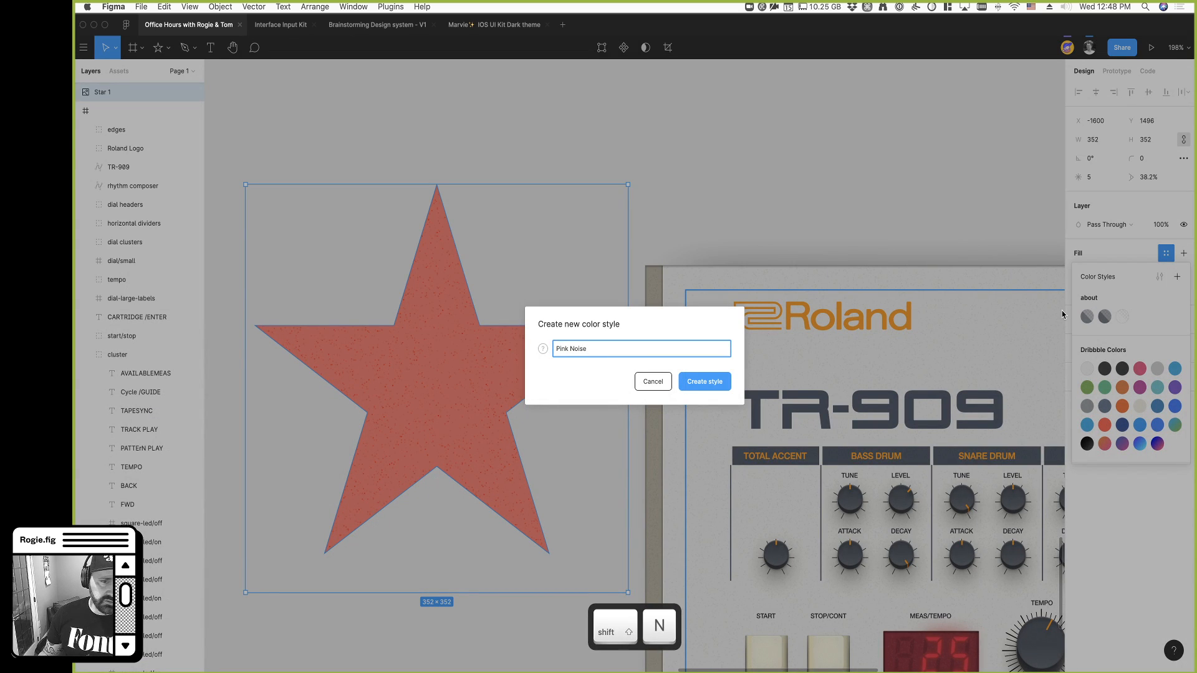
{"action": "left_click", "coordinate": [693, 383]}
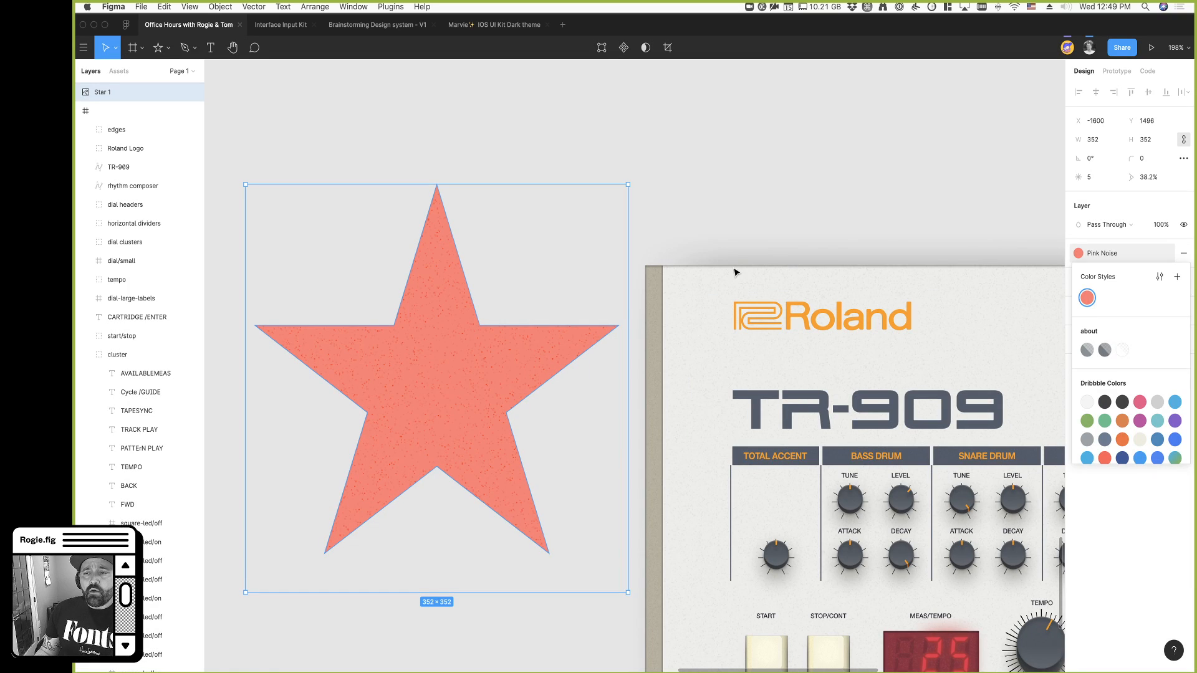
{"action": "left_click", "coordinate": [768, 255]}
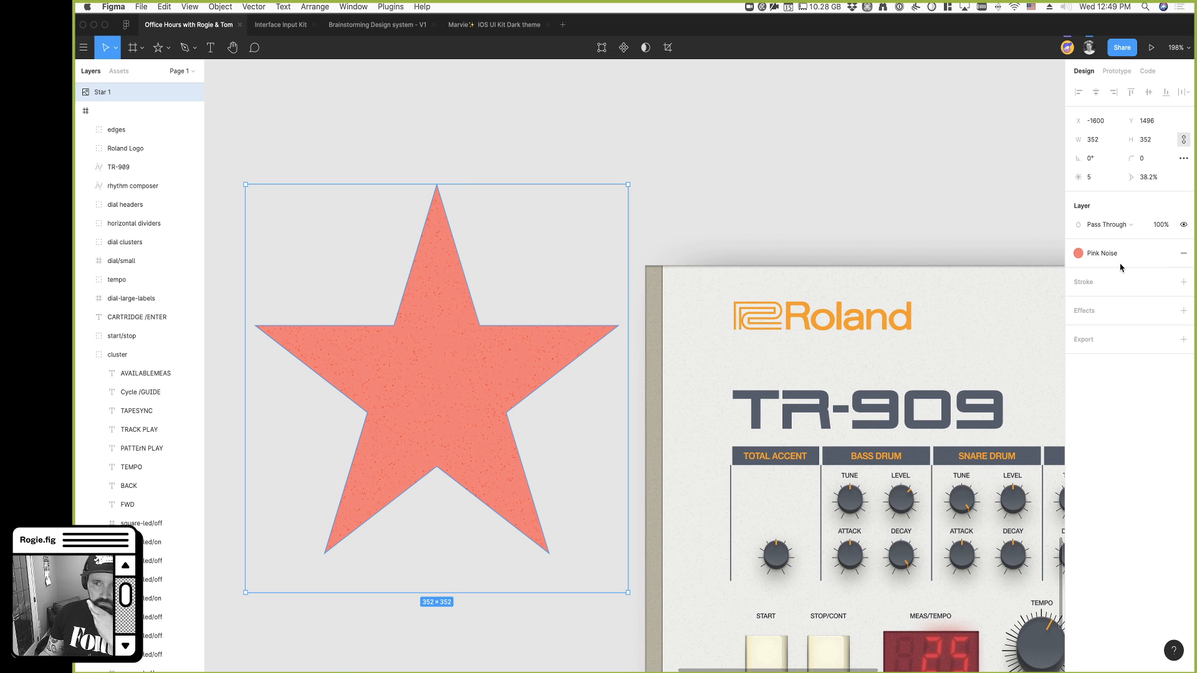
Widen the star's inner points to a ratio of about 48%
{"action": "scroll", "coordinate": [915, 320], "scroll_direction": "down", "scroll_amount": 2}
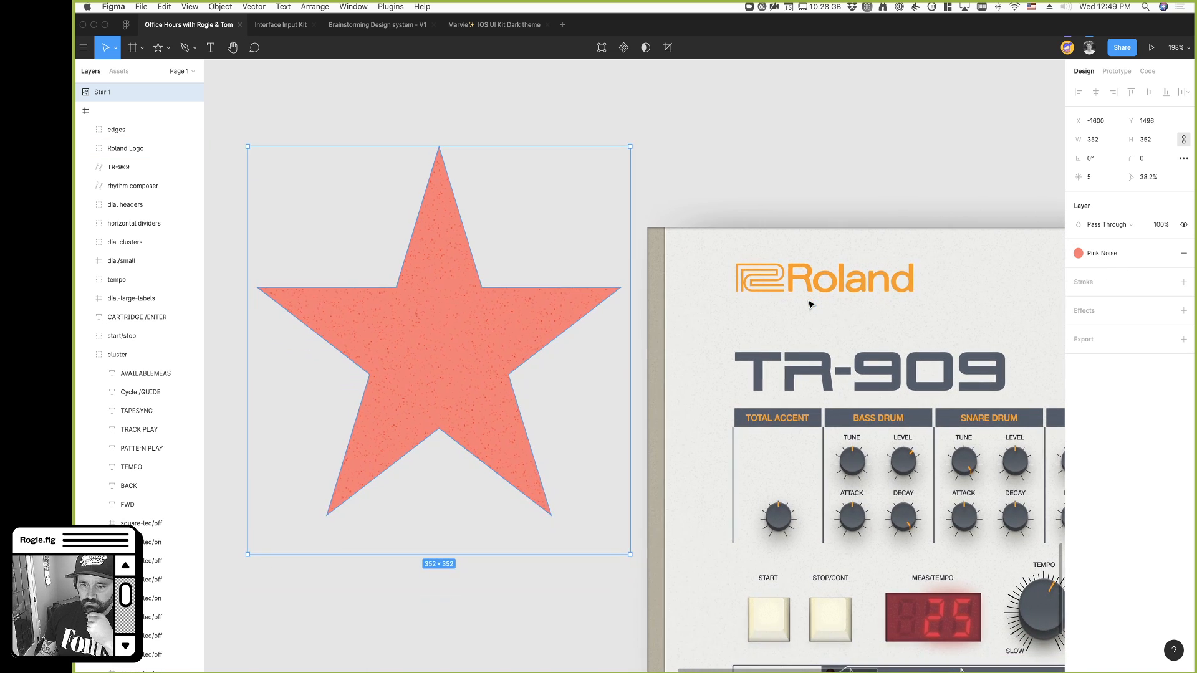
{"action": "scroll", "coordinate": [812, 306], "scroll_direction": "right", "scroll_amount": 3}
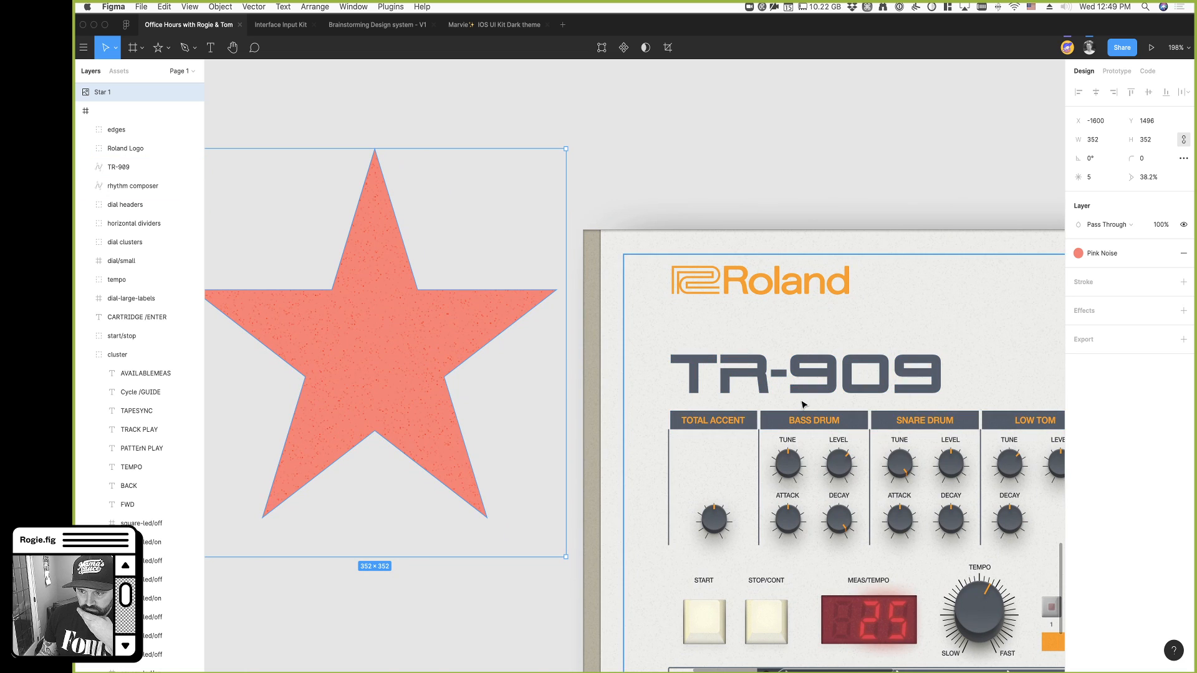
{"action": "left_click", "coordinate": [723, 110]}
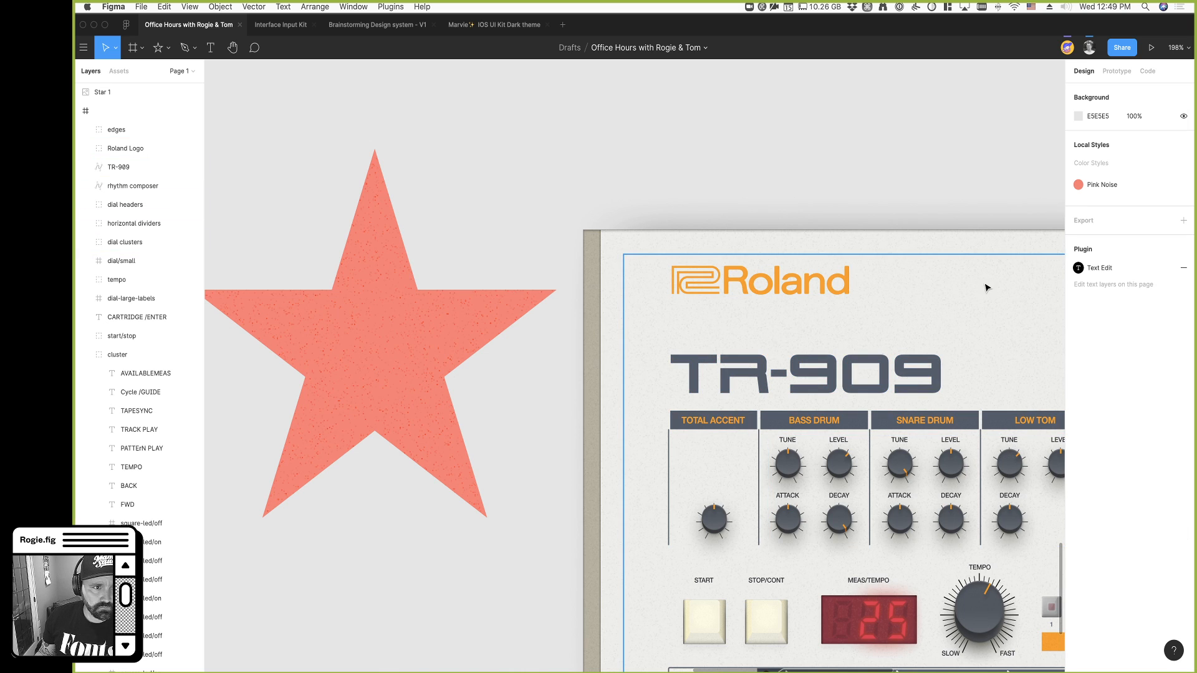
{"action": "scroll", "coordinate": [546, 189], "scroll_direction": "left", "scroll_amount": 1}
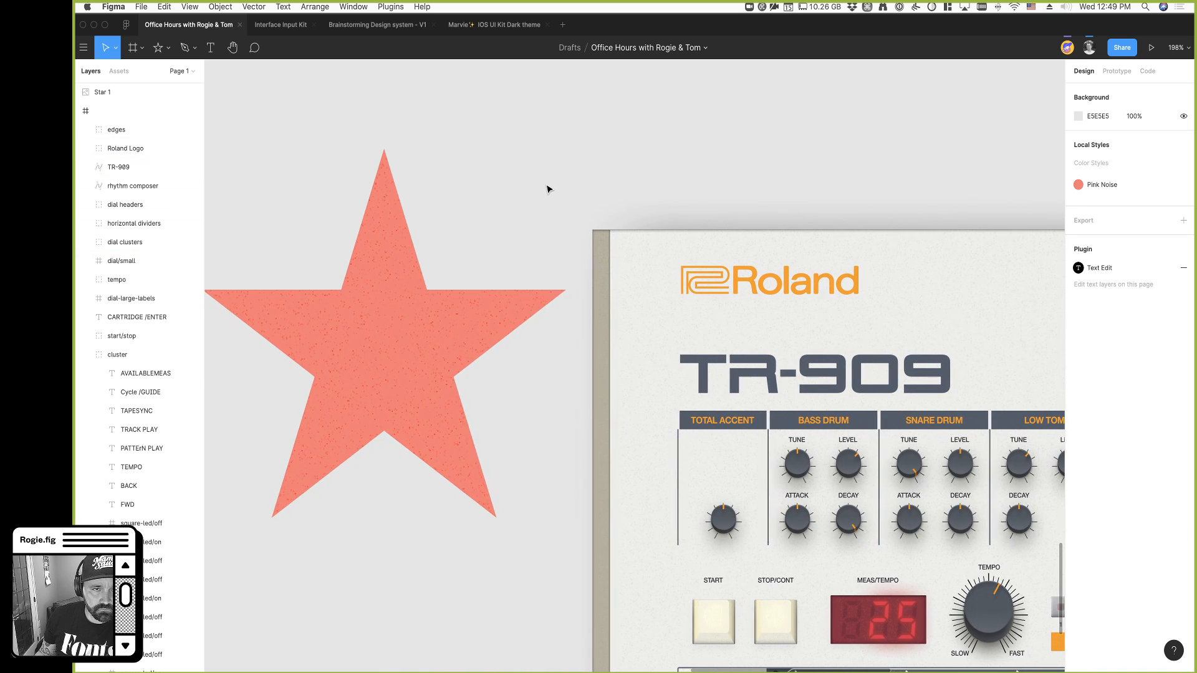
{"action": "left_click", "coordinate": [411, 382], "text": "super"}
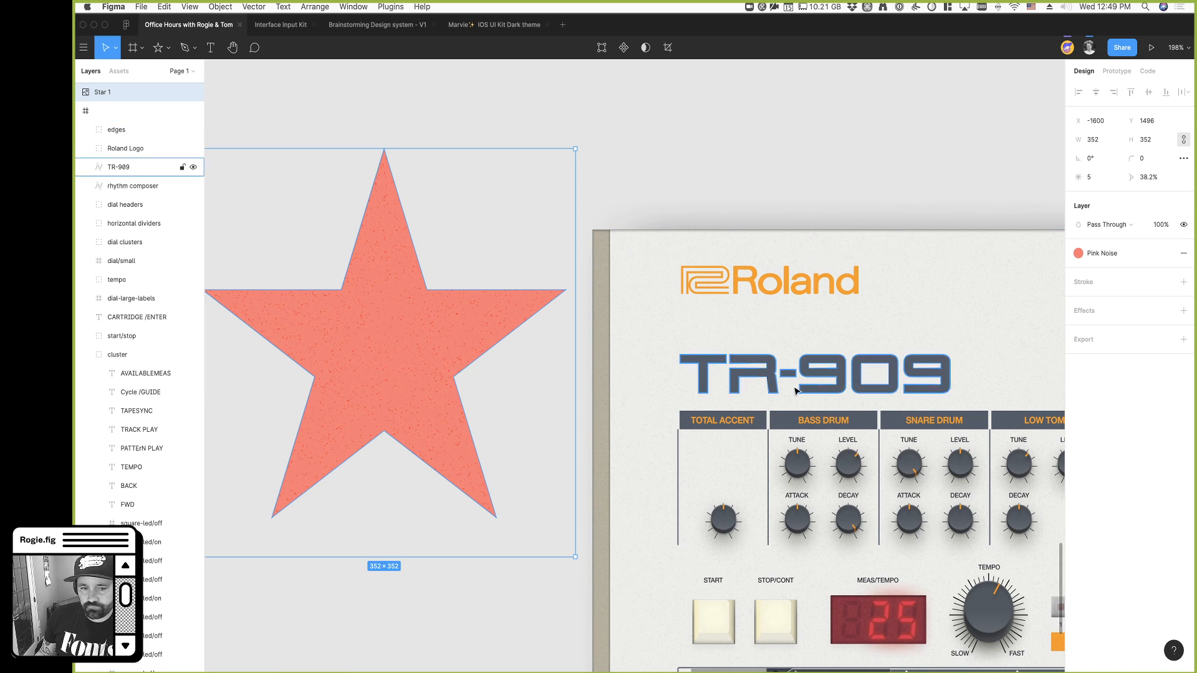
{"action": "scroll", "coordinate": [668, 311], "scroll_direction": "down", "scroll_amount": 1}
{"action": "mouse_move", "coordinate": [433, 283]}
{"action": "left_mouse_down"}
{"action": "mouse_move", "coordinate": [468, 265]}
{"action": "mouse_move", "coordinate": [438, 274]}
{"action": "left_mouse_up"}
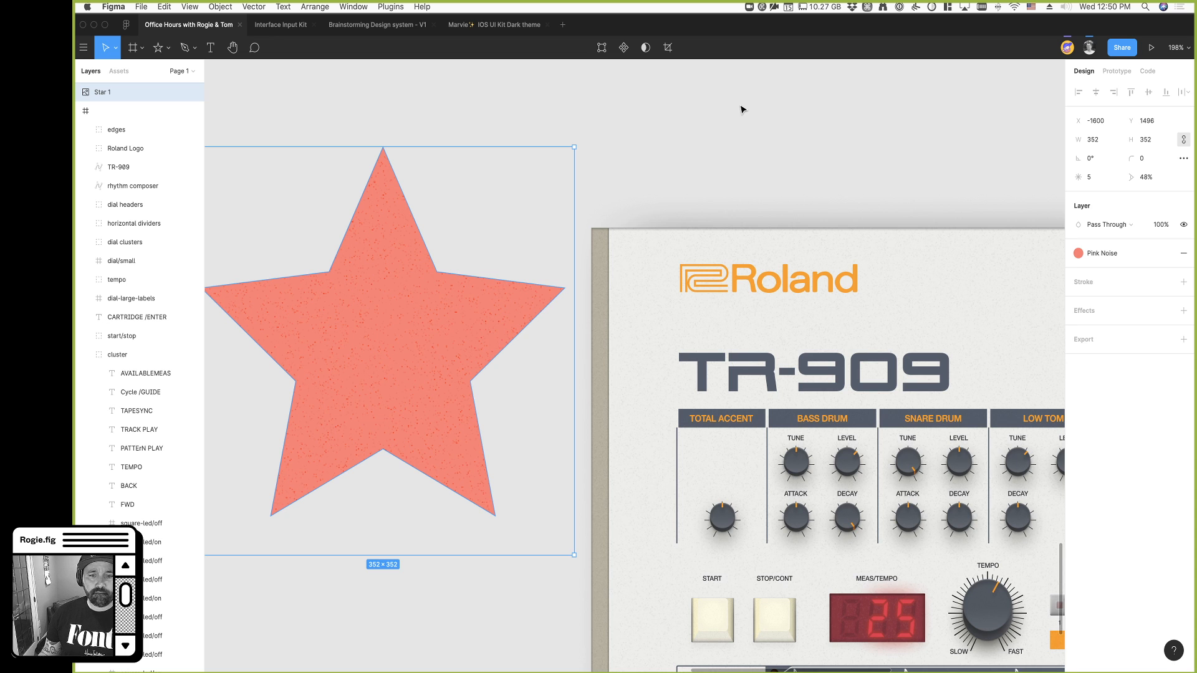
{"action": "scroll", "coordinate": [890, 511], "scroll_direction": "down", "scroll_amount": 1}
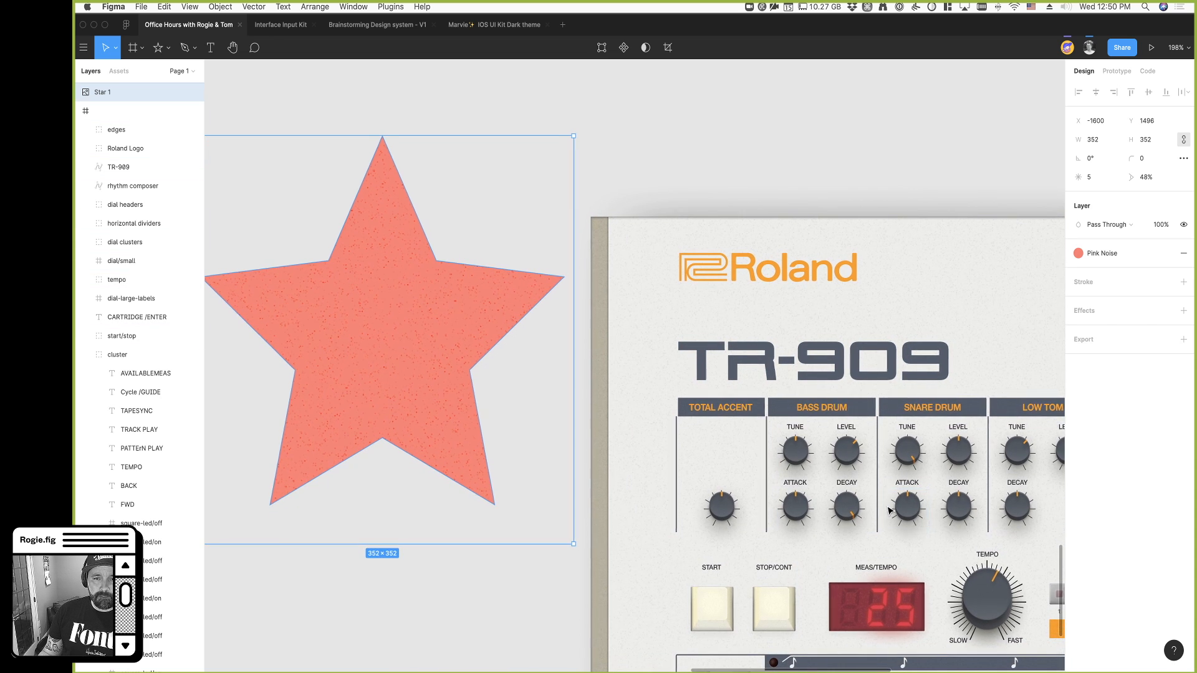
{"action": "scroll", "coordinate": [890, 511], "scroll_direction": "right", "scroll_amount": 2}
{"action": "scroll", "coordinate": [890, 512], "scroll_direction": "right", "scroll_amount": 3}
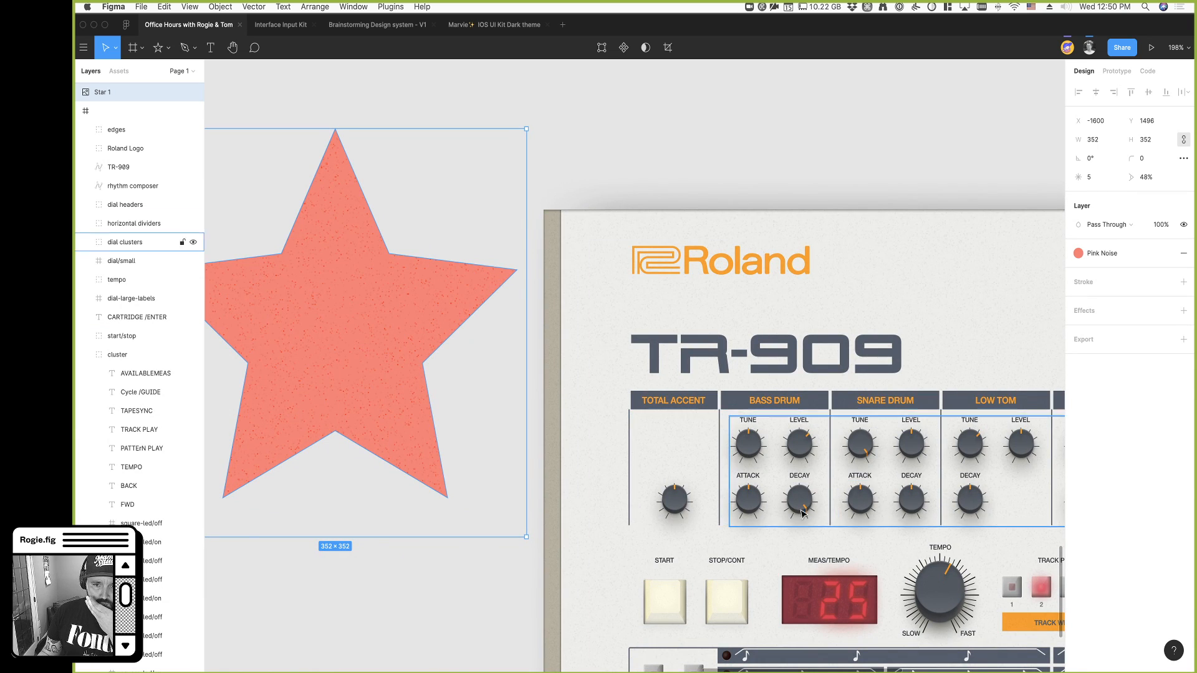
{"action": "left_click", "coordinate": [769, 504]}
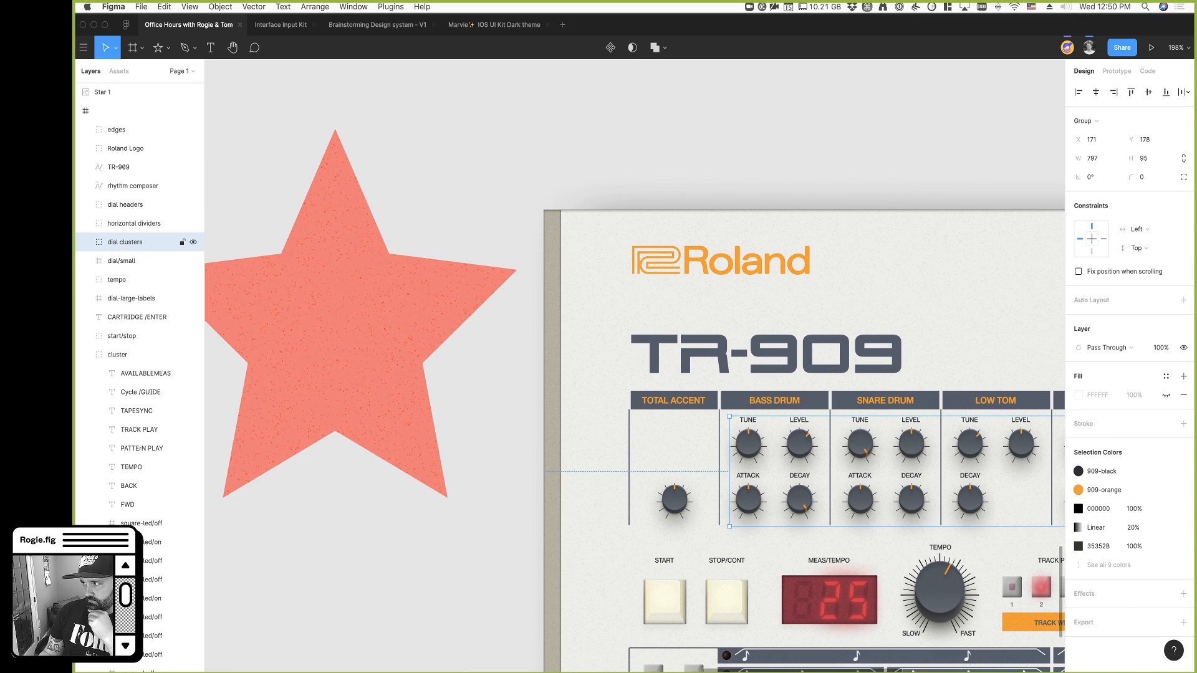
{"action": "key", "text": "super+t"}
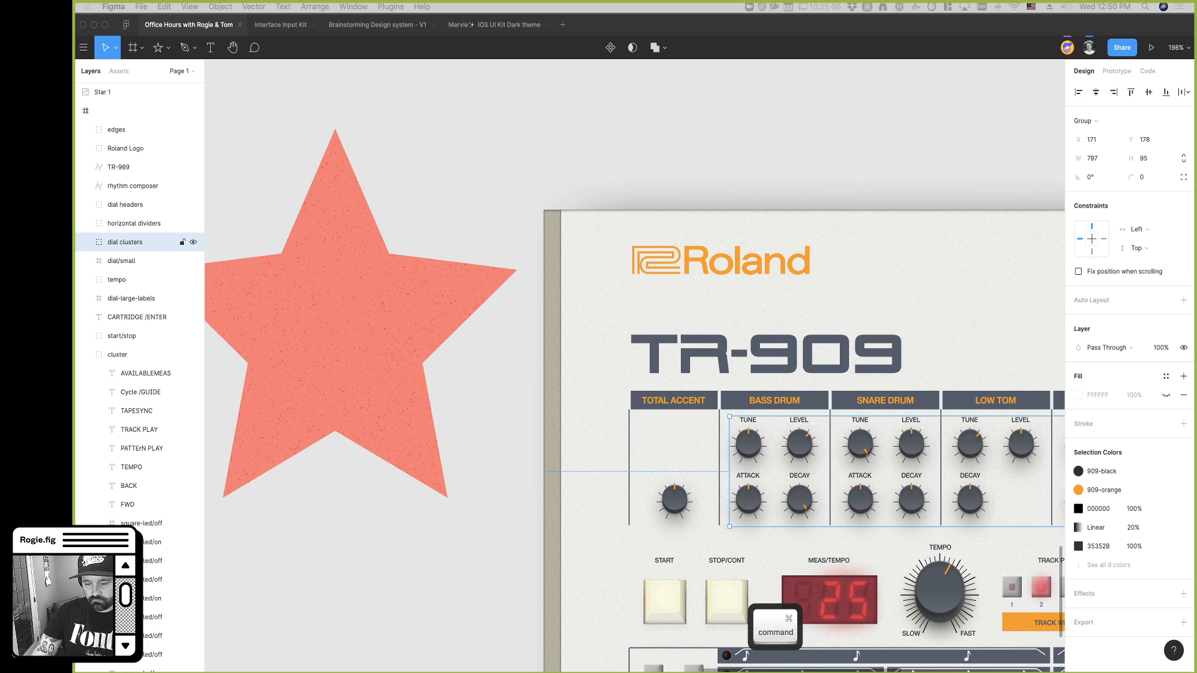
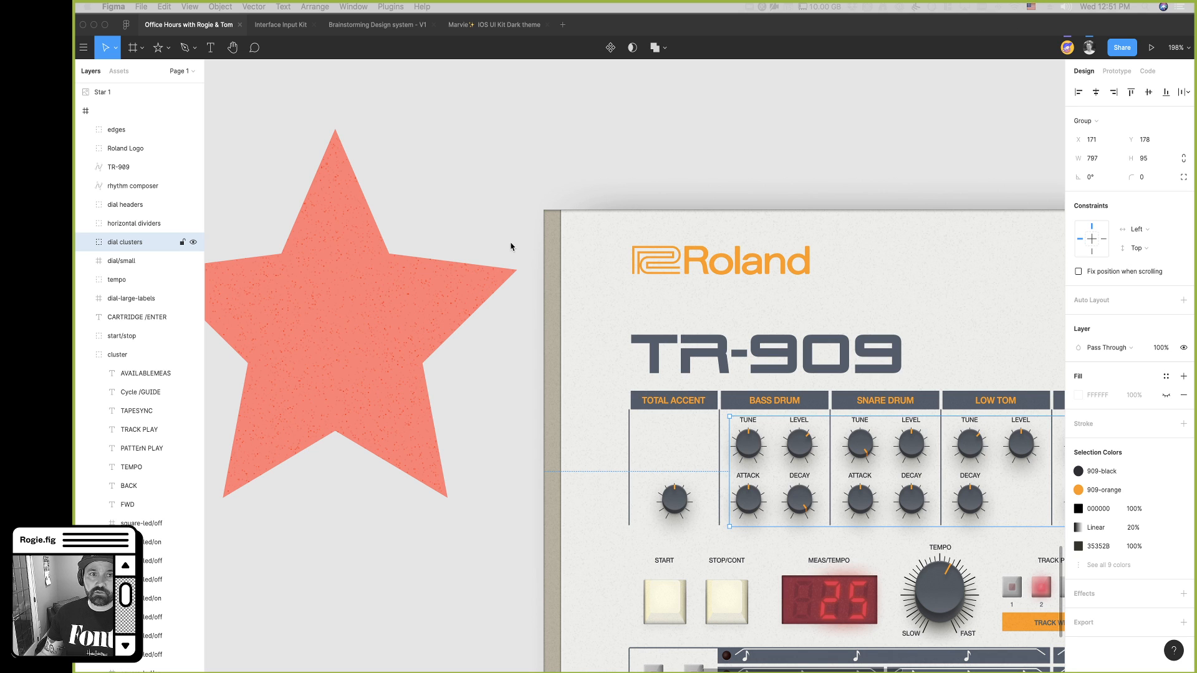
Cut the pink noise star from the canvas beside the TR-909 artwork
{"action": "left_click", "coordinate": [393, 306]}
{"action": "scroll", "coordinate": [388, 310], "scroll_direction": "down", "scroll_amount": 2}
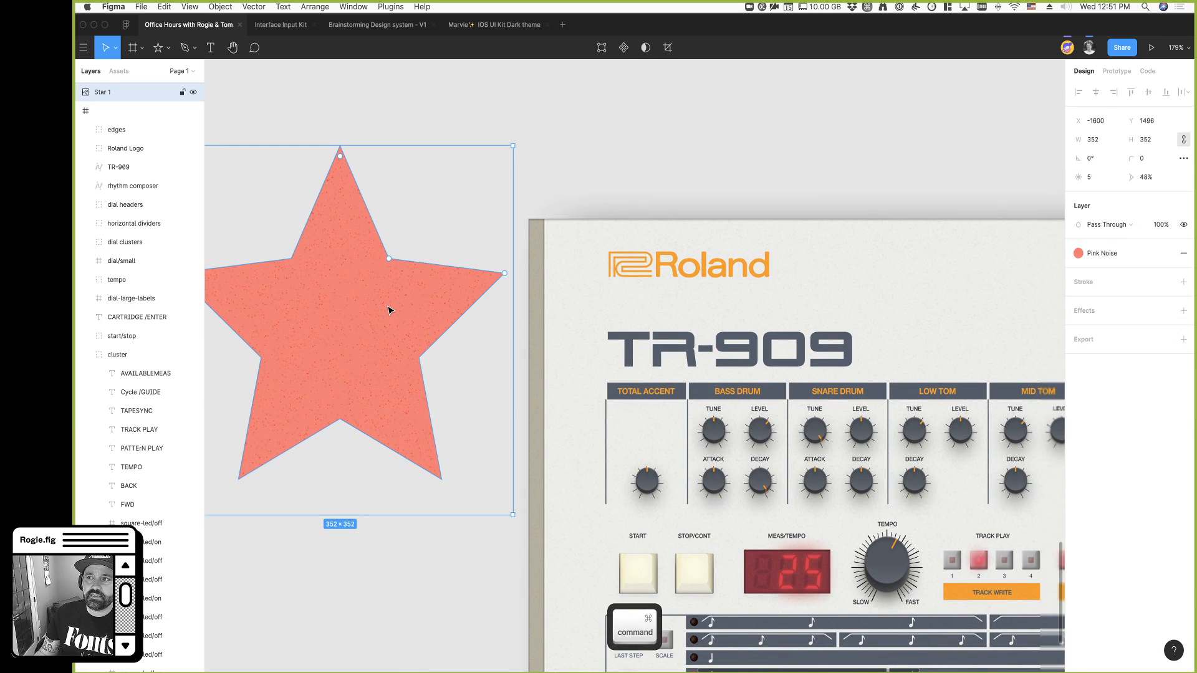
{"action": "scroll", "coordinate": [388, 310], "scroll_direction": "left", "scroll_amount": 3}
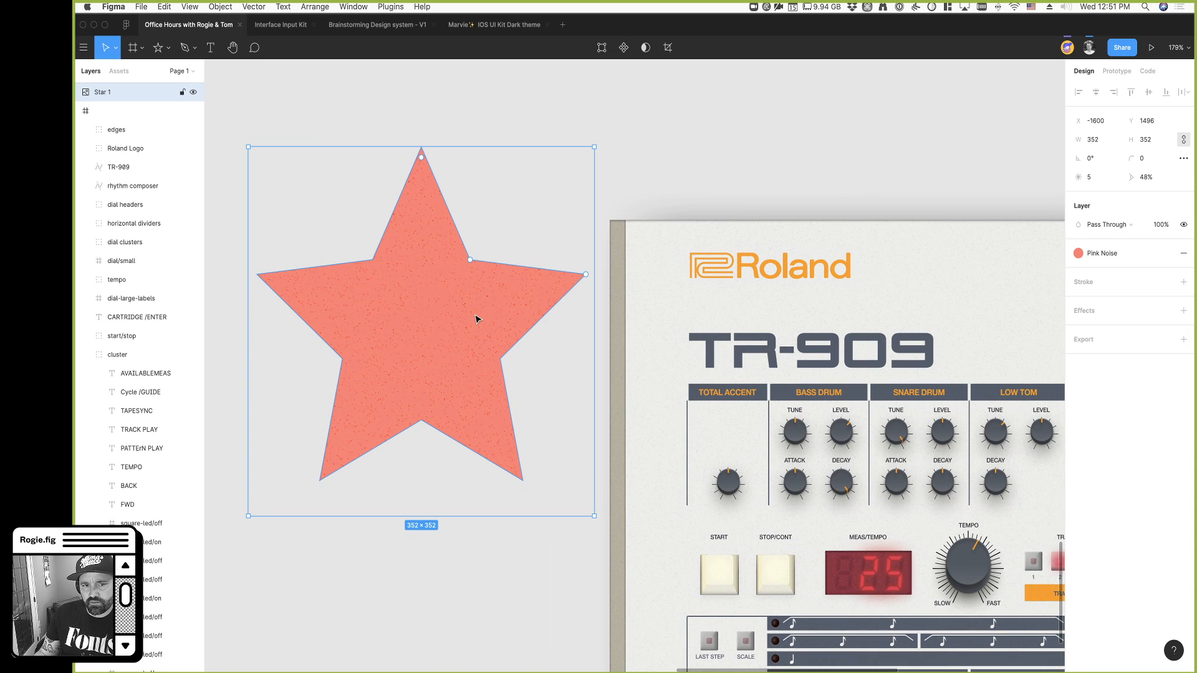
{"action": "key", "text": "super+x"}
{"action": "scroll", "coordinate": [496, 326], "scroll_direction": "right", "scroll_amount": 3}
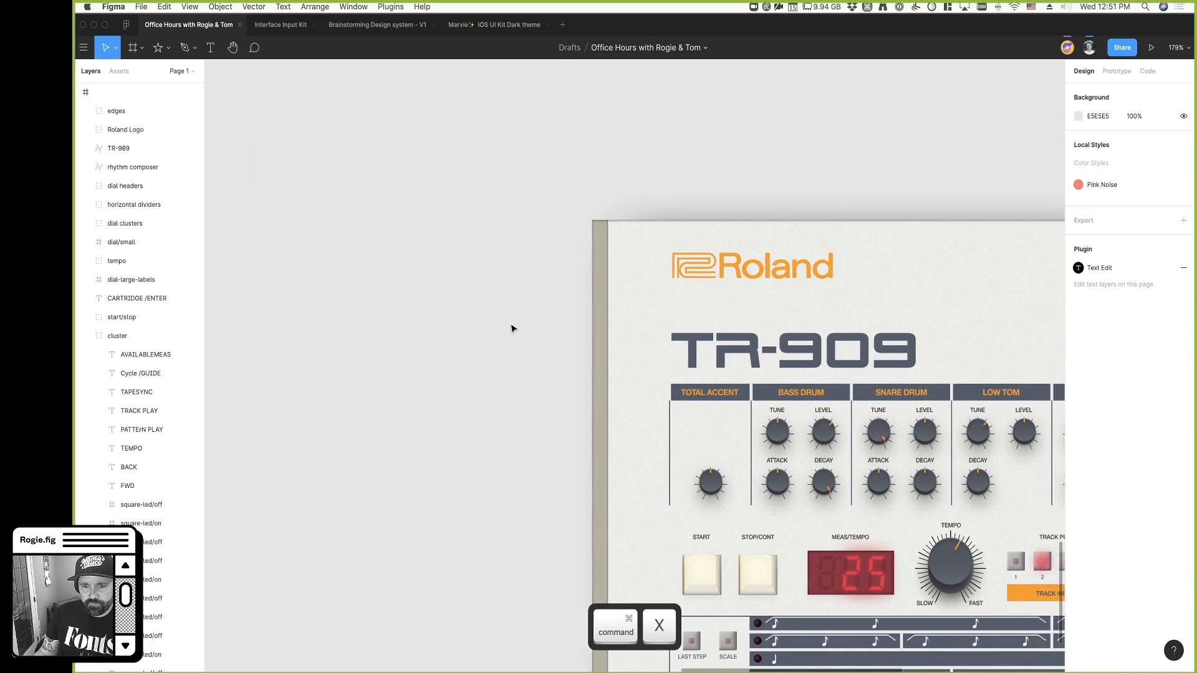
{"action": "scroll", "coordinate": [505, 329], "scroll_direction": "right", "scroll_amount": 6}
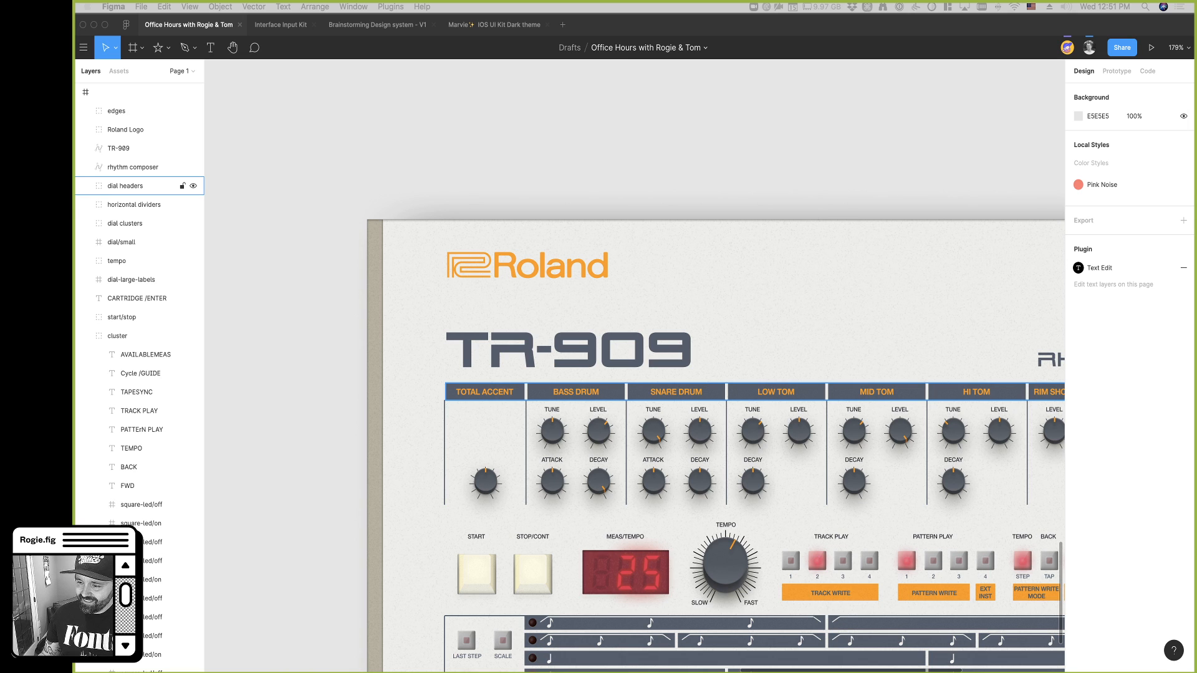
{"action": "left_click_drag", "start_coordinate": [357, 262], "coordinate": [641, 440]}
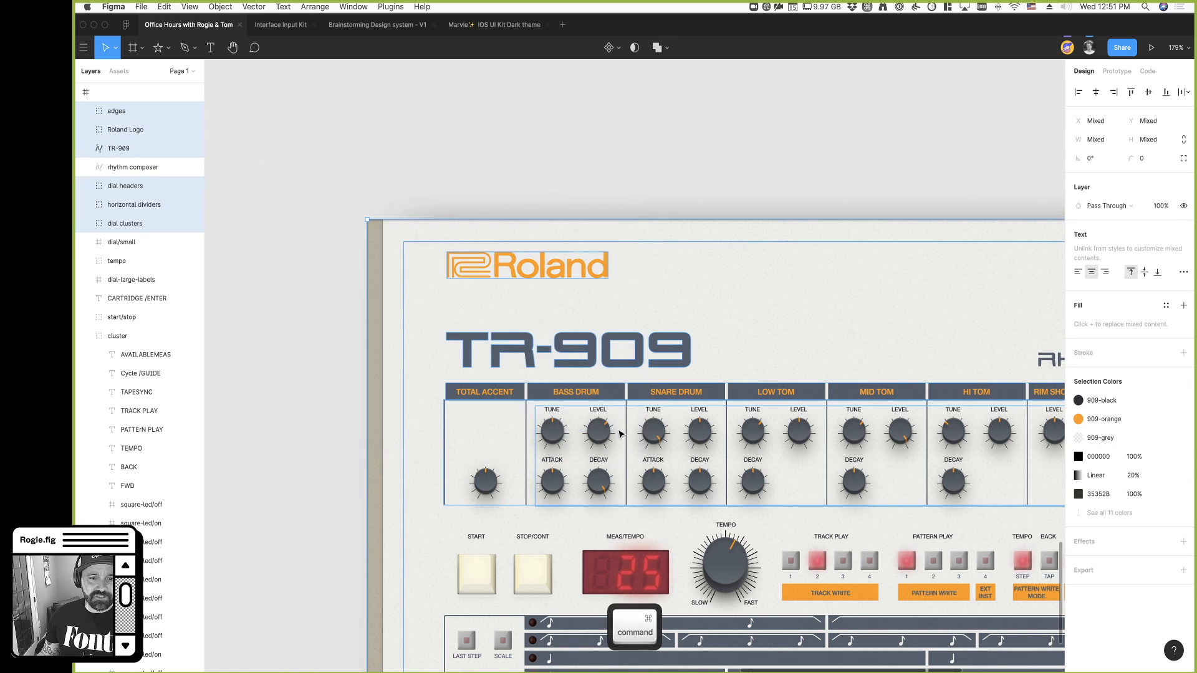
{"action": "scroll", "coordinate": [619, 432], "scroll_direction": "down", "scroll_amount": 5}
{"action": "left_click", "coordinate": [397, 282]}
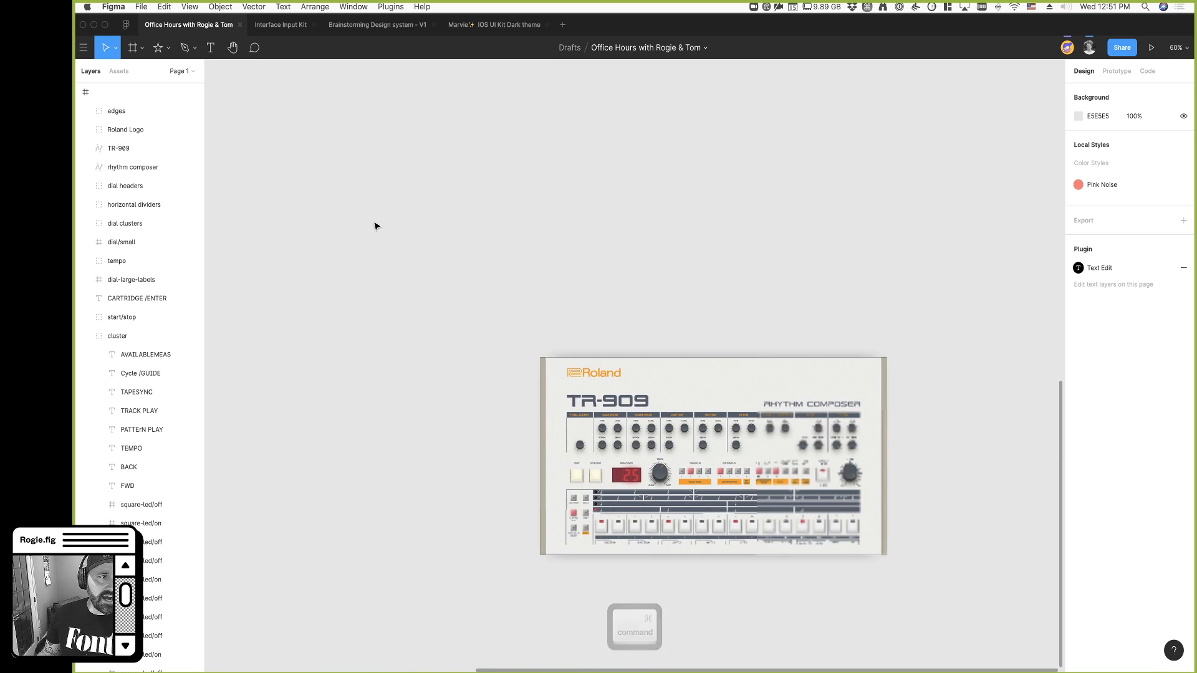
Search the Figma Community plugins for "shadow"
{"action": "left_click", "coordinate": [126, 24]}
{"action": "left_click", "coordinate": [680, 50]}
{"action": "left_click", "coordinate": [208, 50]}
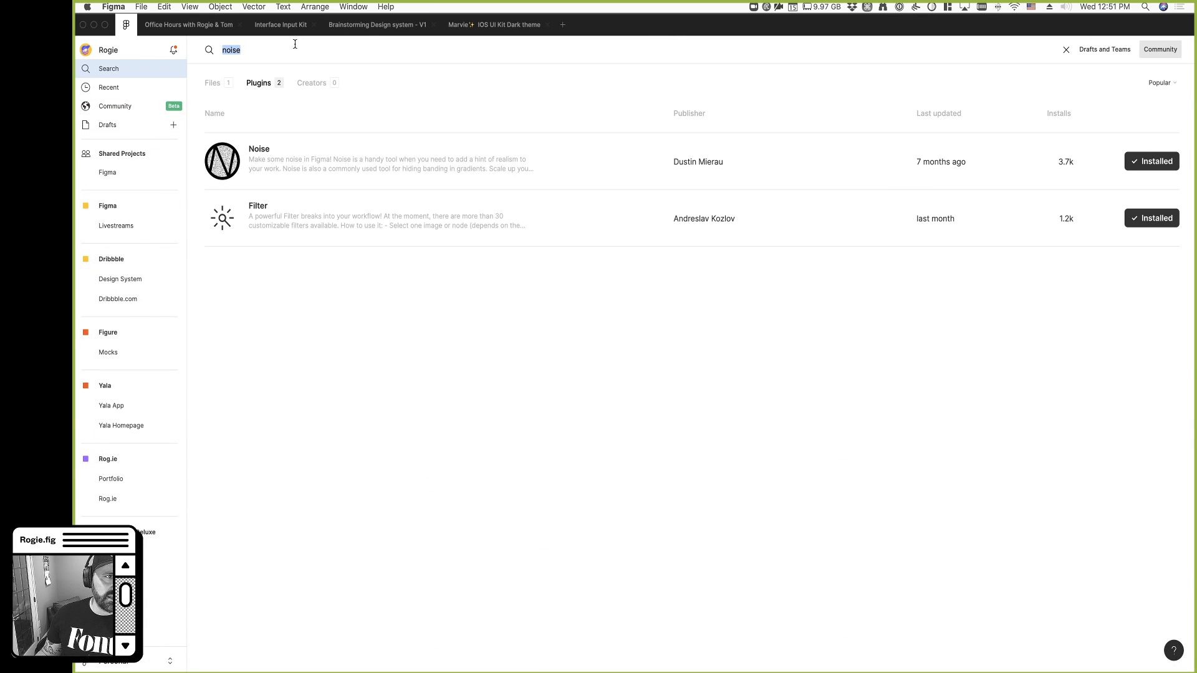
{"action": "type", "text": "shadow"}
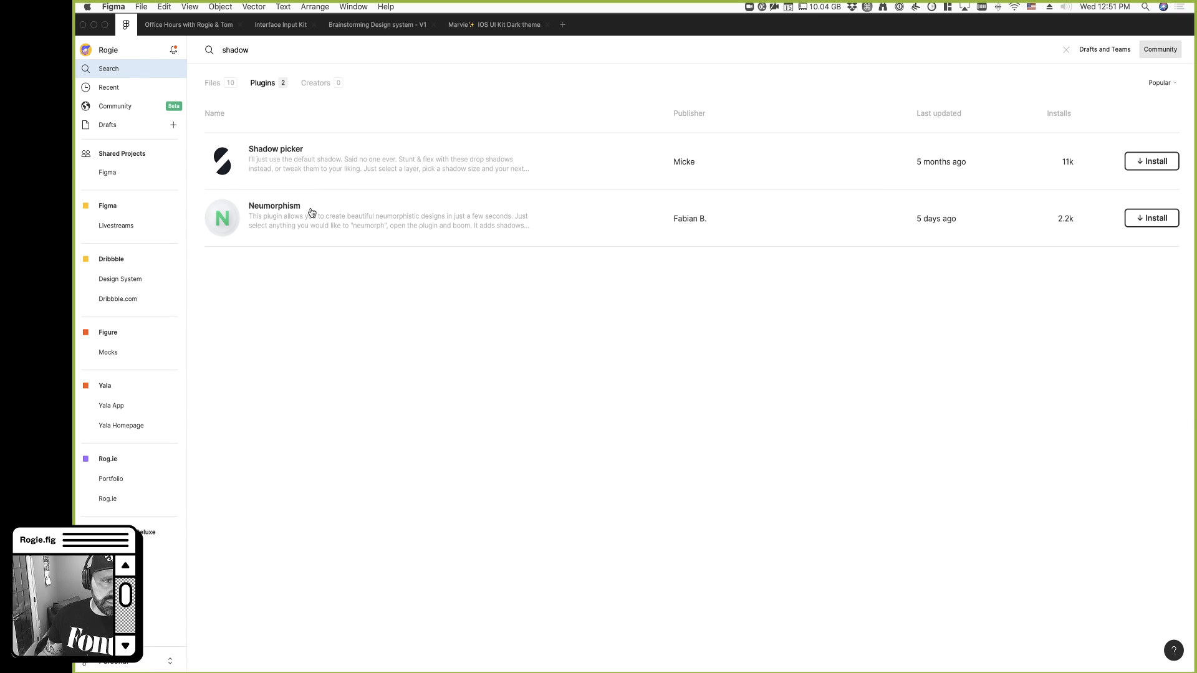
{"action": "double_click", "coordinate": [251, 50]}
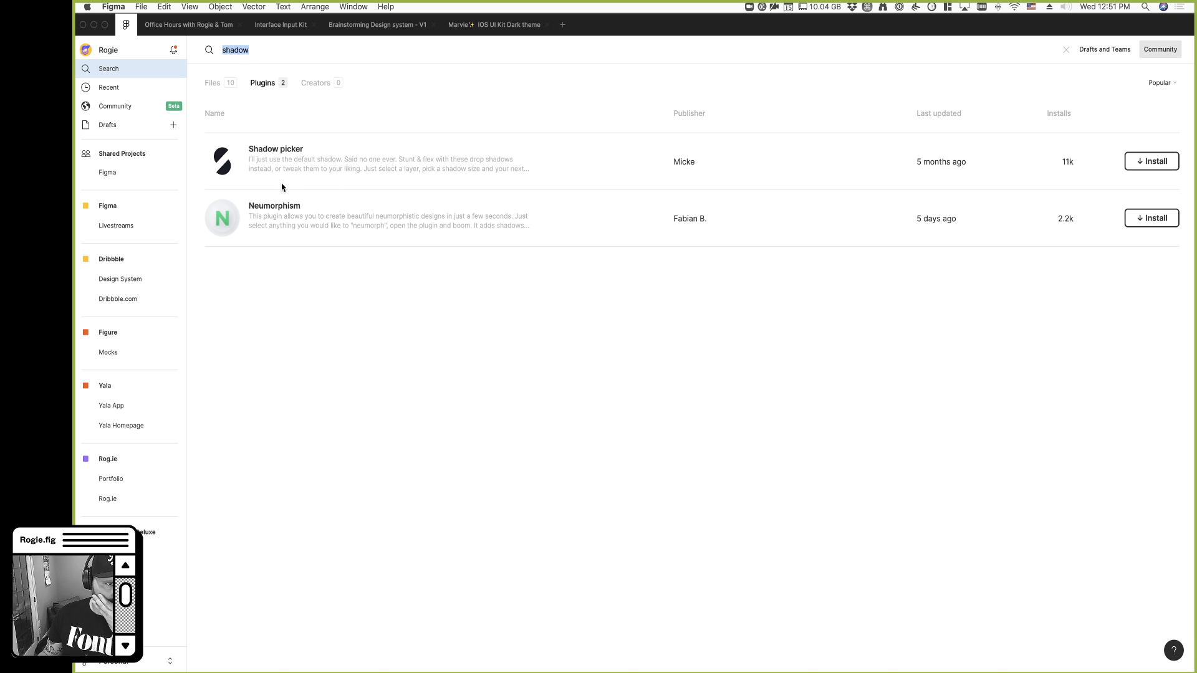
Look through the installed plugins in the Office Hours with Rogie & Tom file for a shadow plugin
{"action": "left_click", "coordinate": [169, 28]}
{"action": "right_click", "coordinate": [468, 246]}
{"action": "mouse_move", "coordinate": [499, 283]}
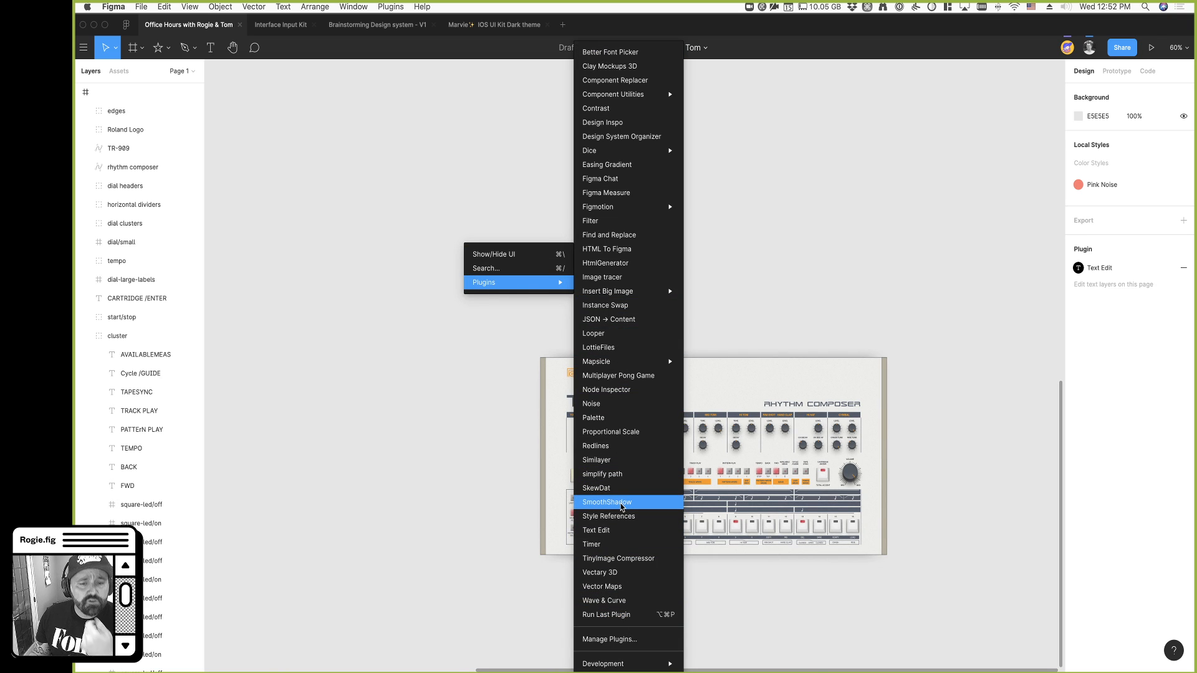
{"action": "left_click", "coordinate": [320, 285]}
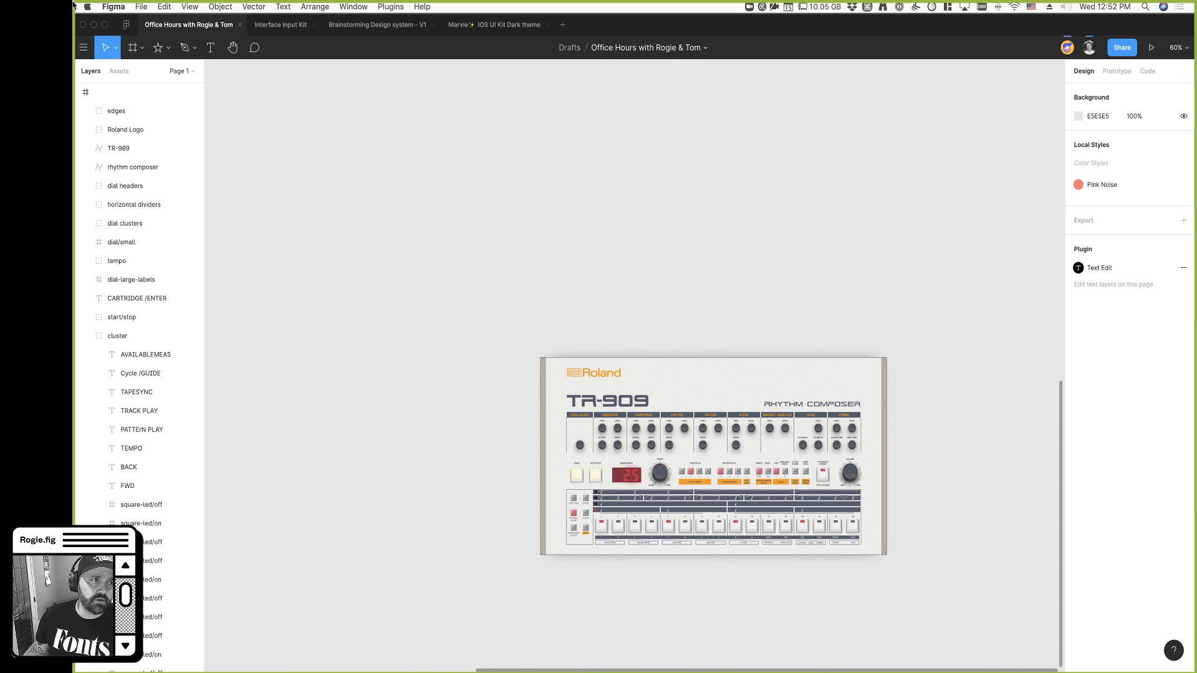
Search the Community plugins for "smoothshadow", open the SmoothShadow plugin's page and copy its link
{"action": "left_click", "coordinate": [125, 24]}
{"action": "type", "text": "smoothshadow"}
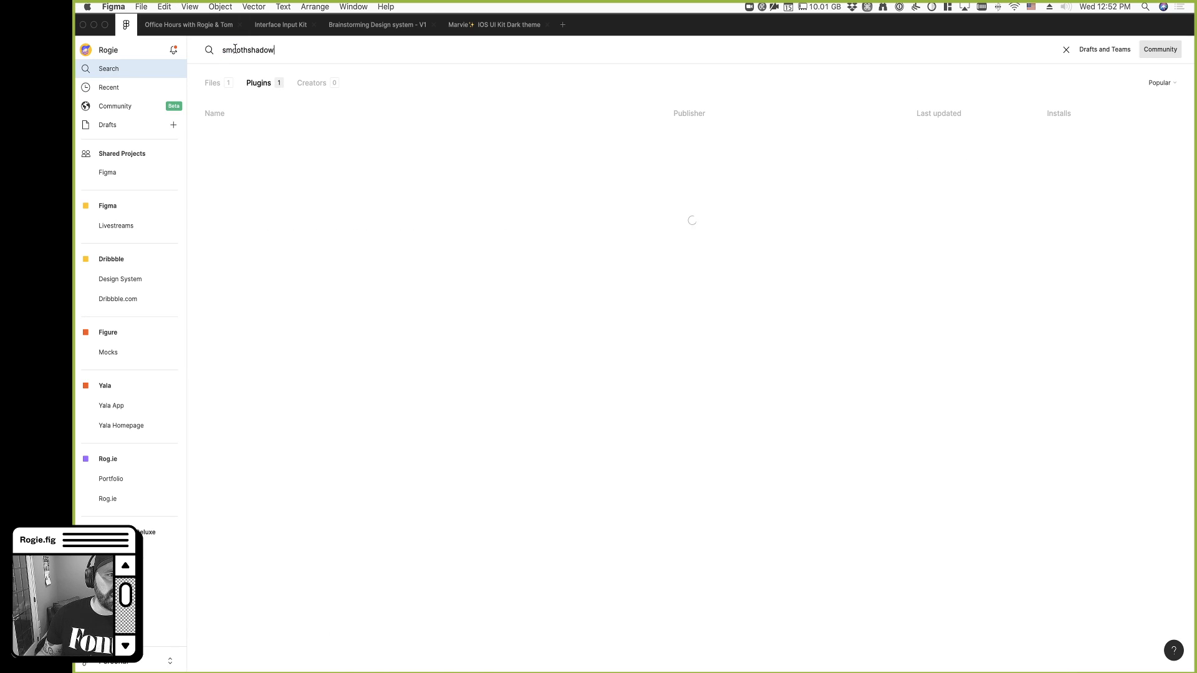
{"action": "left_click", "coordinate": [289, 150]}
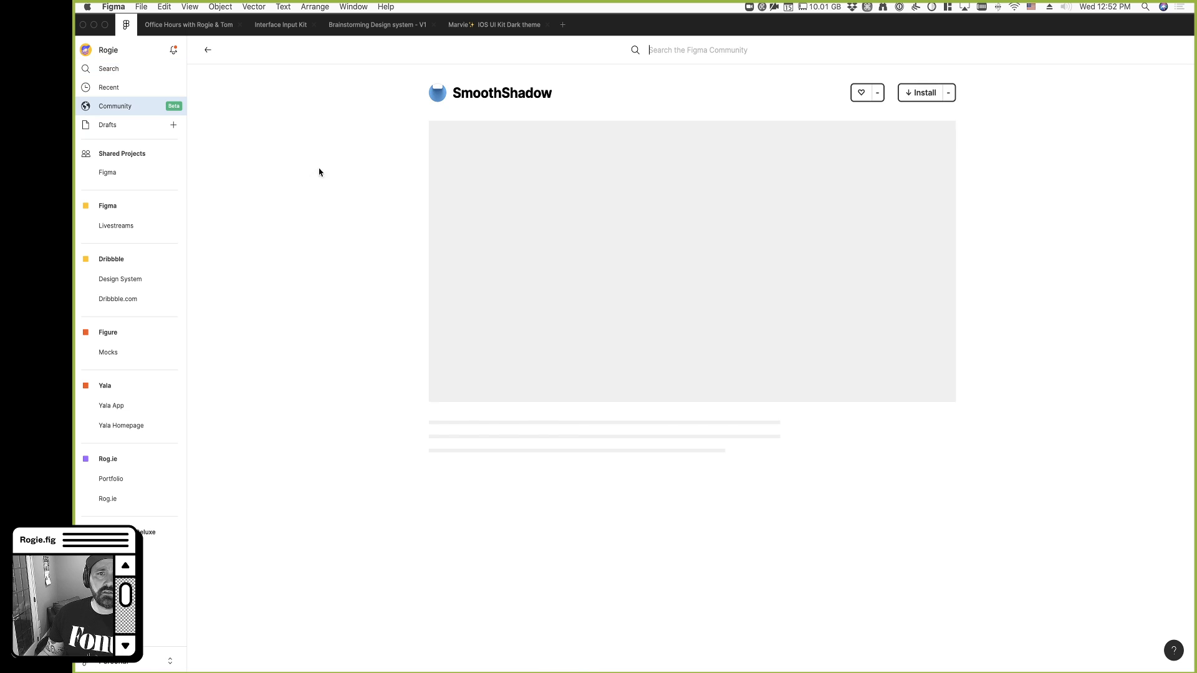
{"action": "left_click", "coordinate": [861, 505]}
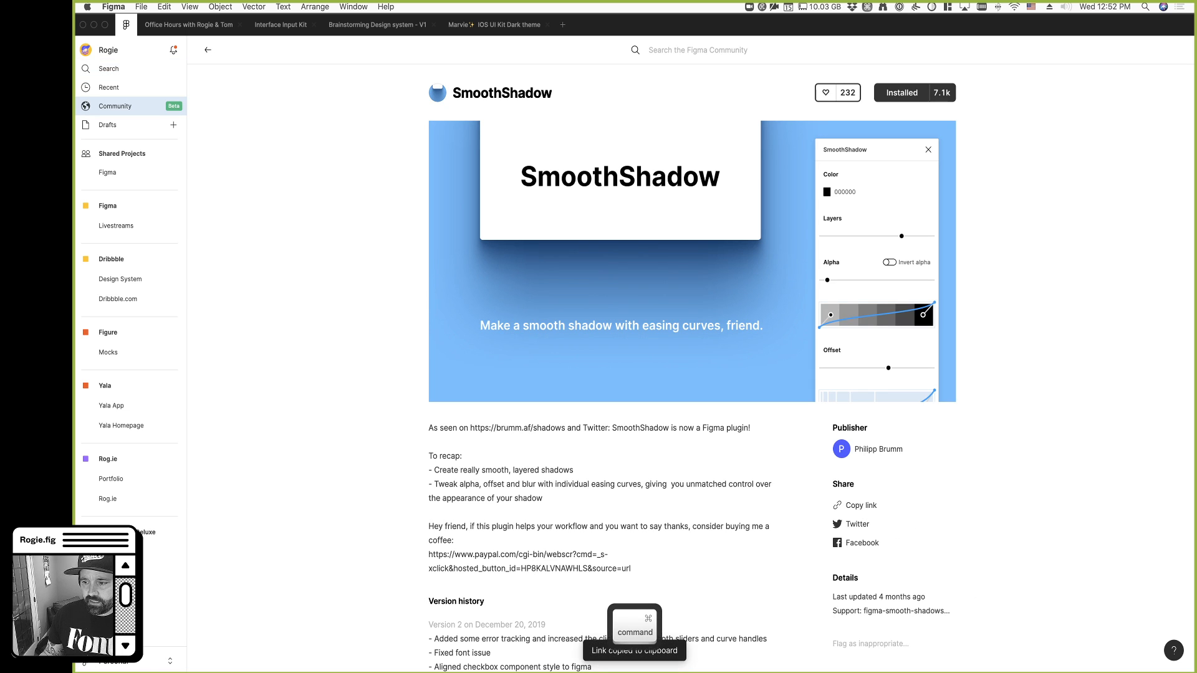
{"action": "key", "text": "shift+s"}
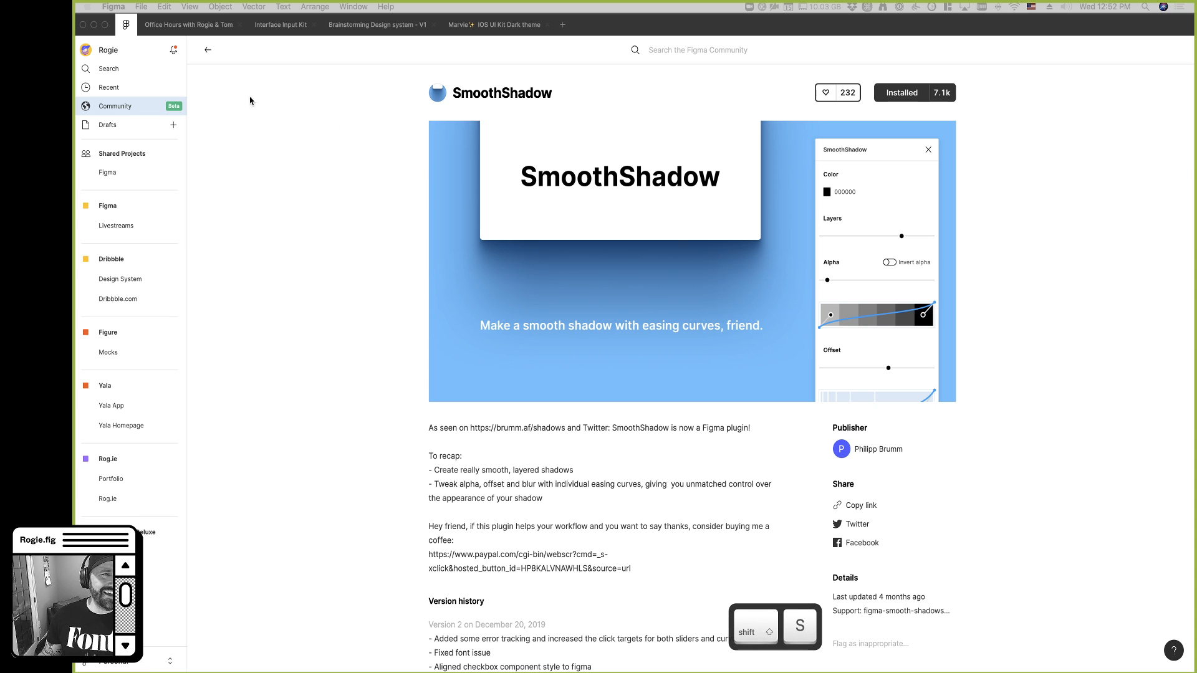
{"action": "left_click", "coordinate": [267, 110]}
Back in the Office Hours file, draw a rectangle about 615 × 643 on the empty canvas beside the 2019-Analytics screens
{"action": "left_click", "coordinate": [200, 24]}
{"action": "scroll", "coordinate": [411, 272], "scroll_direction": "up", "scroll_amount": 10}
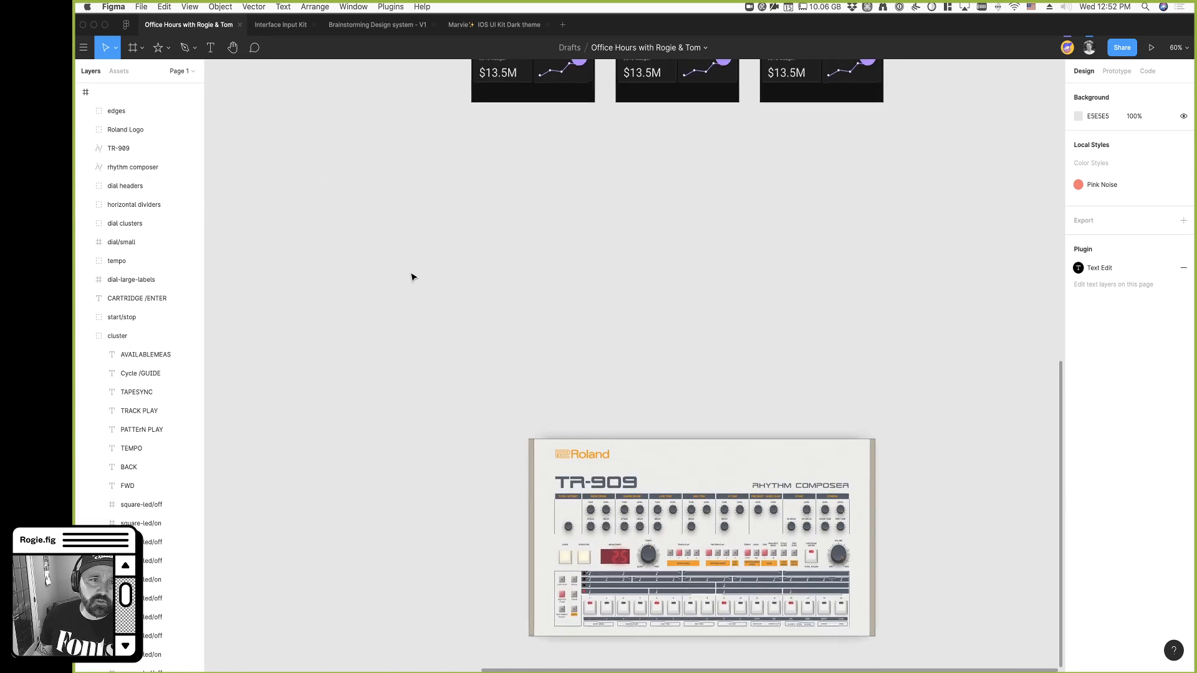
{"action": "scroll", "coordinate": [323, 219], "scroll_direction": "left", "scroll_amount": 5}
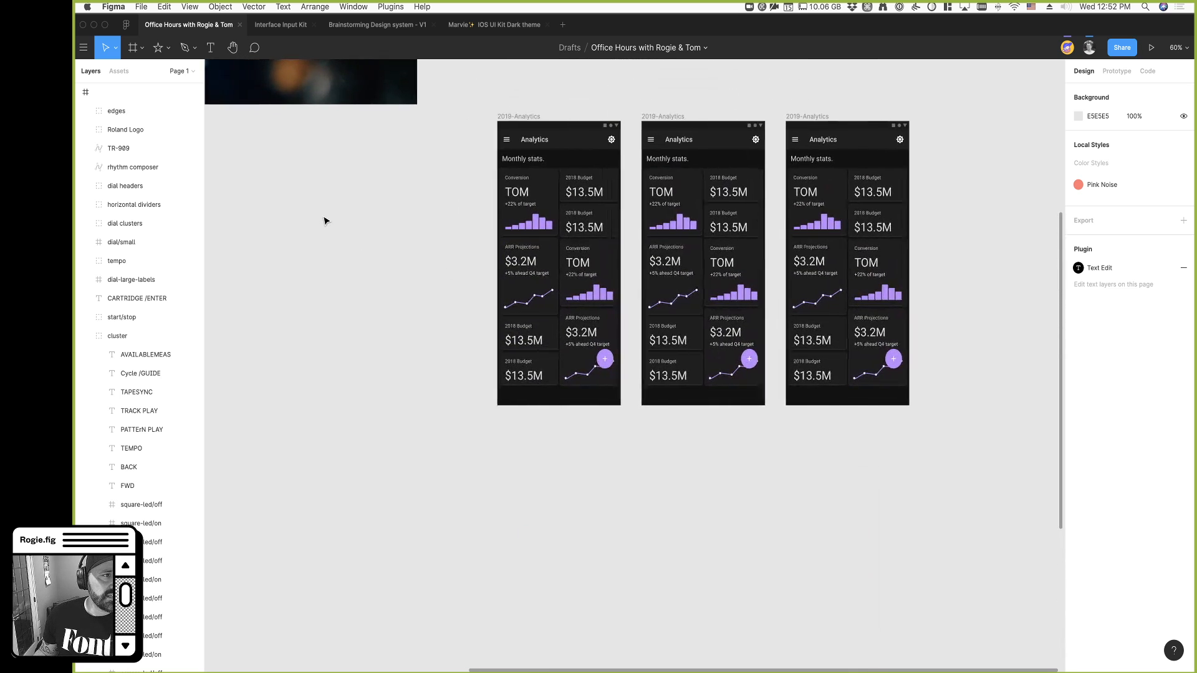
{"action": "left_click", "coordinate": [142, 48]}
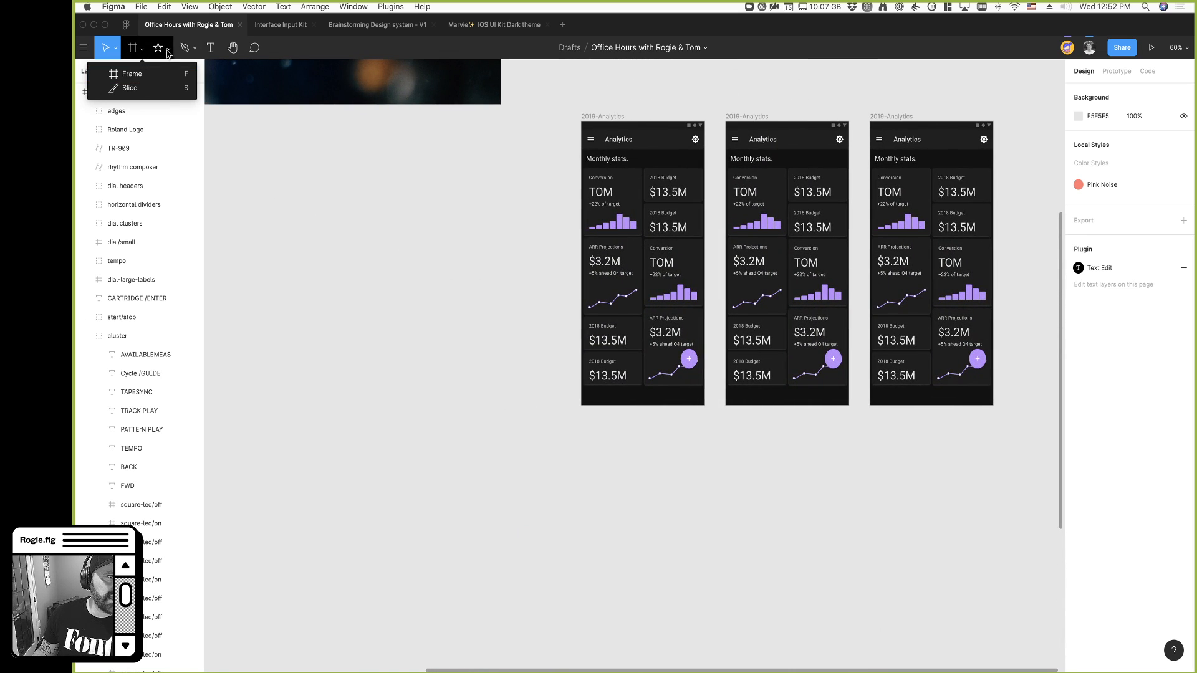
{"action": "left_click", "coordinate": [167, 49]}
{"action": "left_click", "coordinate": [167, 48]}
{"action": "left_click", "coordinate": [131, 74]}
{"action": "mouse_move", "coordinate": [276, 309]}
{"action": "left_mouse_down"}
{"action": "mouse_move", "coordinate": [443, 553]}
{"action": "mouse_move", "coordinate": [477, 533]}
{"action": "left_mouse_up"}
Set the rectangle's corner radius to 24
{"action": "left_click", "coordinate": [1163, 163]}
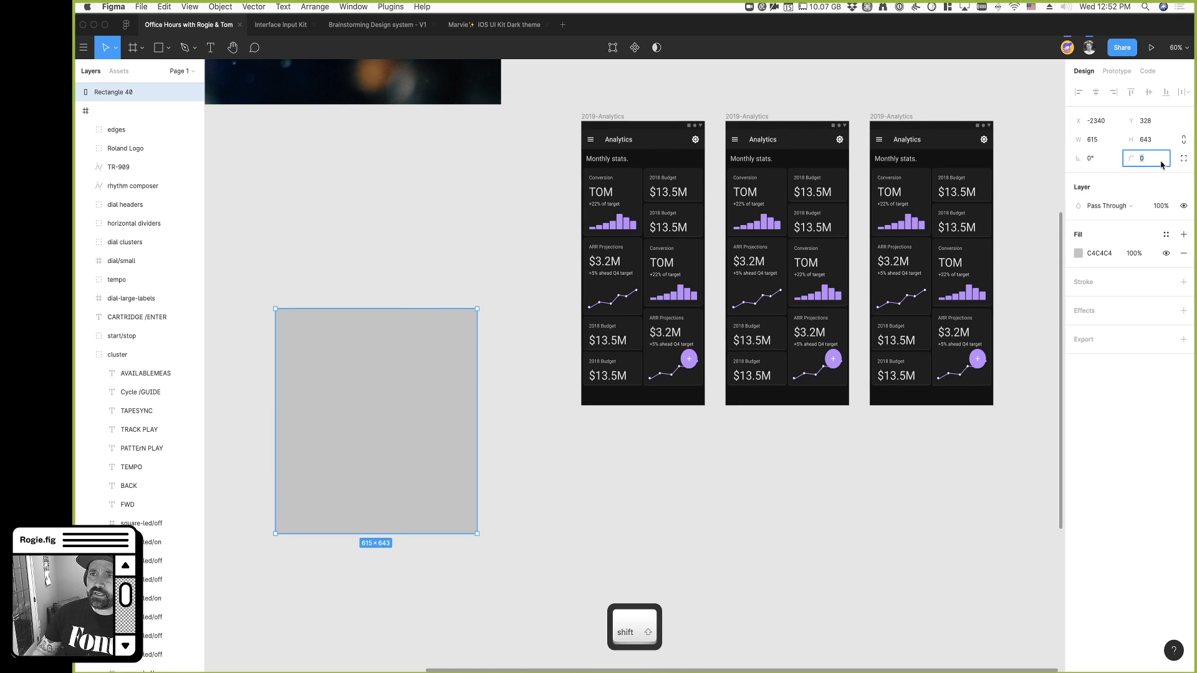
{"action": "key", "text": "shift+Up"}
{"action": "key", "text": "shift+Up"}
{"action": "key", "text": "shift+Up"}
{"action": "key", "text": "Return"}
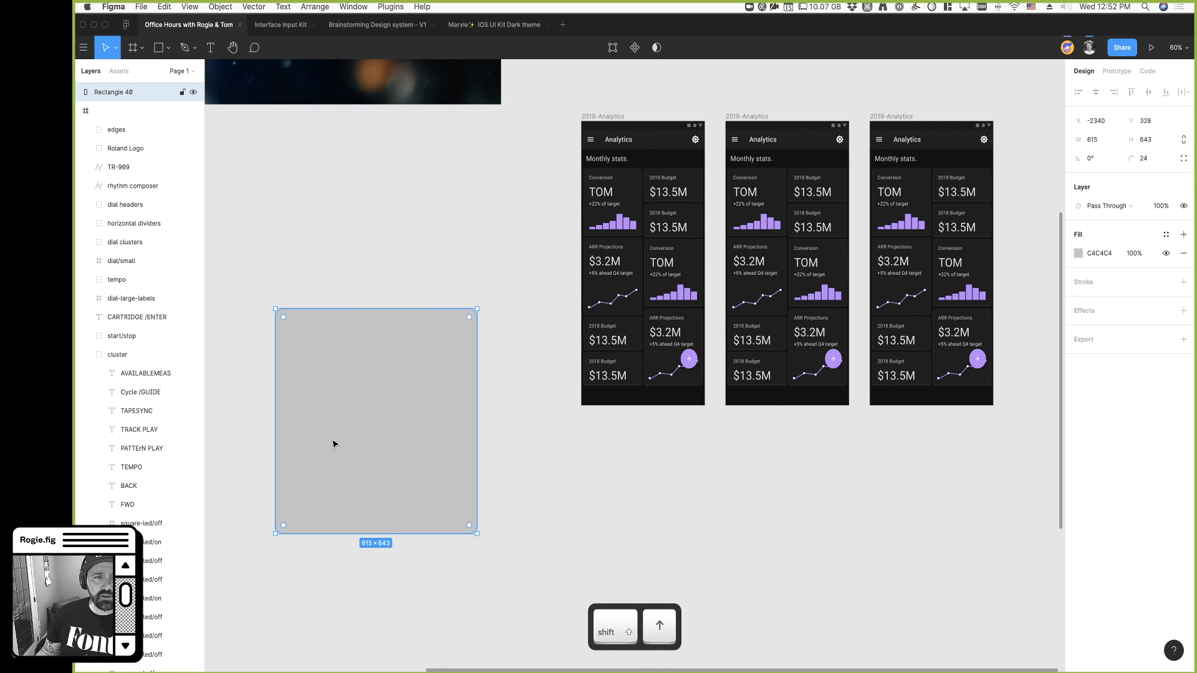
Move the rounded rectangle to about X -2116, Y 561 and set its fill to FFFFFF
{"action": "left_click_drag", "start_coordinate": [377, 409], "coordinate": [449, 488]}
{"action": "scroll", "coordinate": [449, 483], "scroll_direction": "up", "scroll_amount": 3}
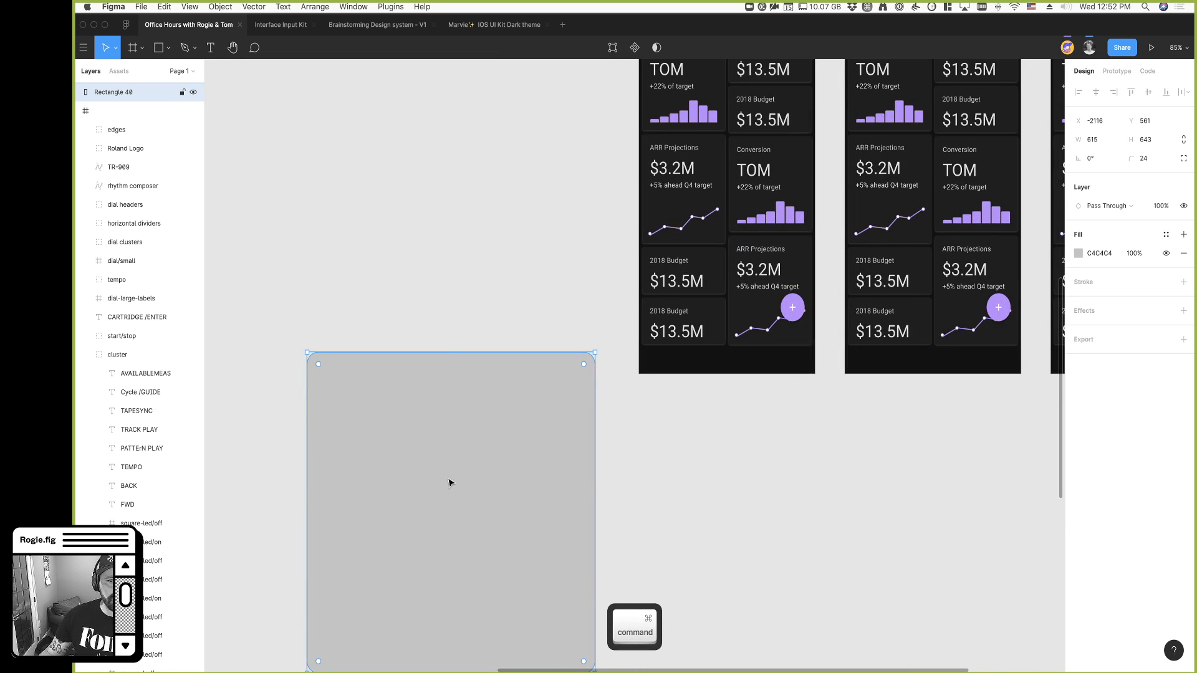
{"action": "scroll", "coordinate": [449, 483], "scroll_direction": "down", "scroll_amount": 1}
{"action": "type", "text": "fff"}
{"action": "key", "text": "Return"}
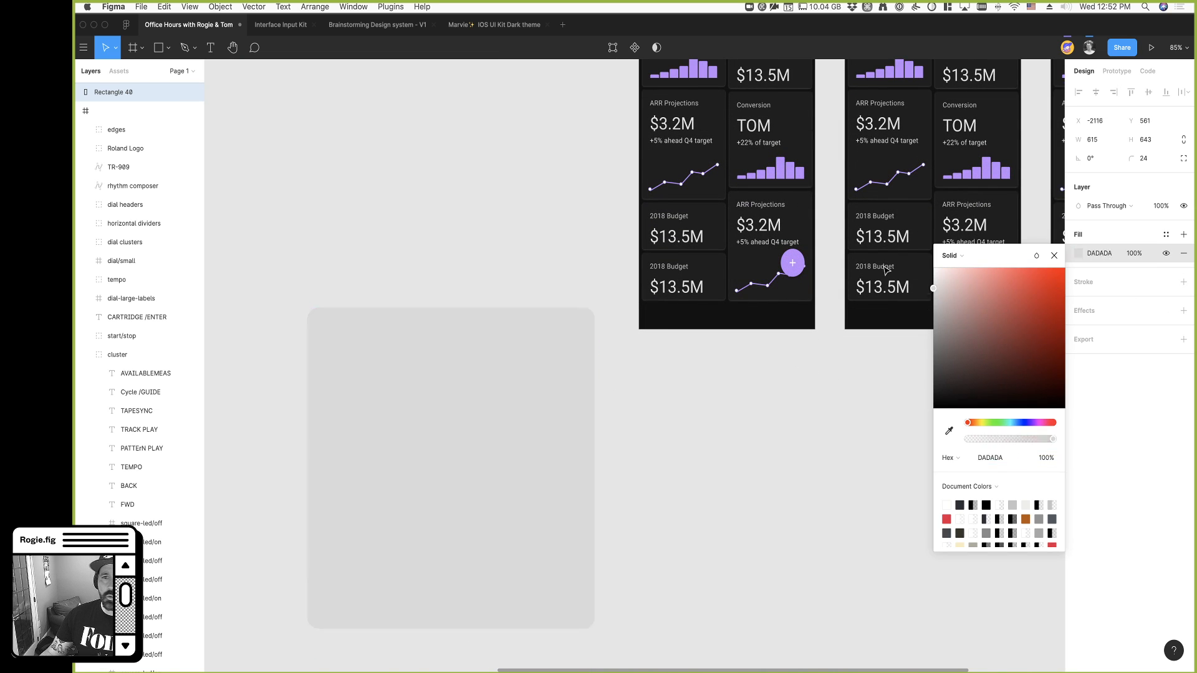
{"action": "scroll", "coordinate": [705, 476], "scroll_direction": "down", "scroll_amount": 3}
{"action": "left_click", "coordinate": [662, 379]}
{"action": "left_click", "coordinate": [433, 338]}
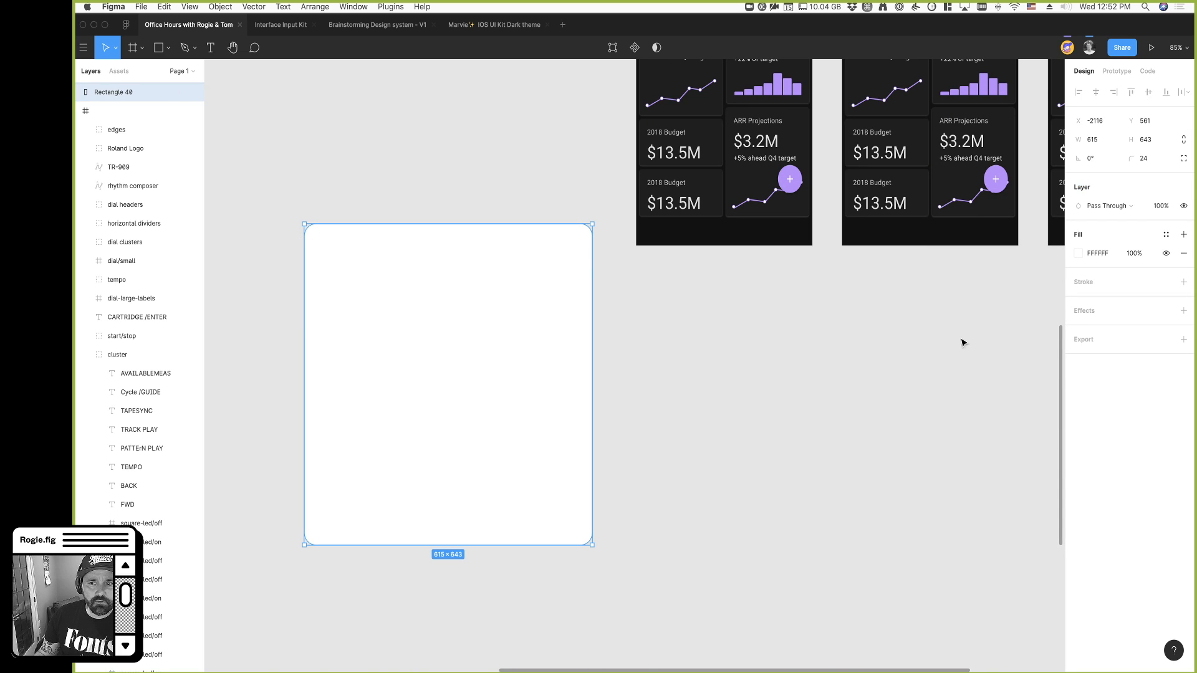
Add a drop shadow to the white rectangle and set its blur to 36
{"action": "left_click", "coordinate": [1183, 310]}
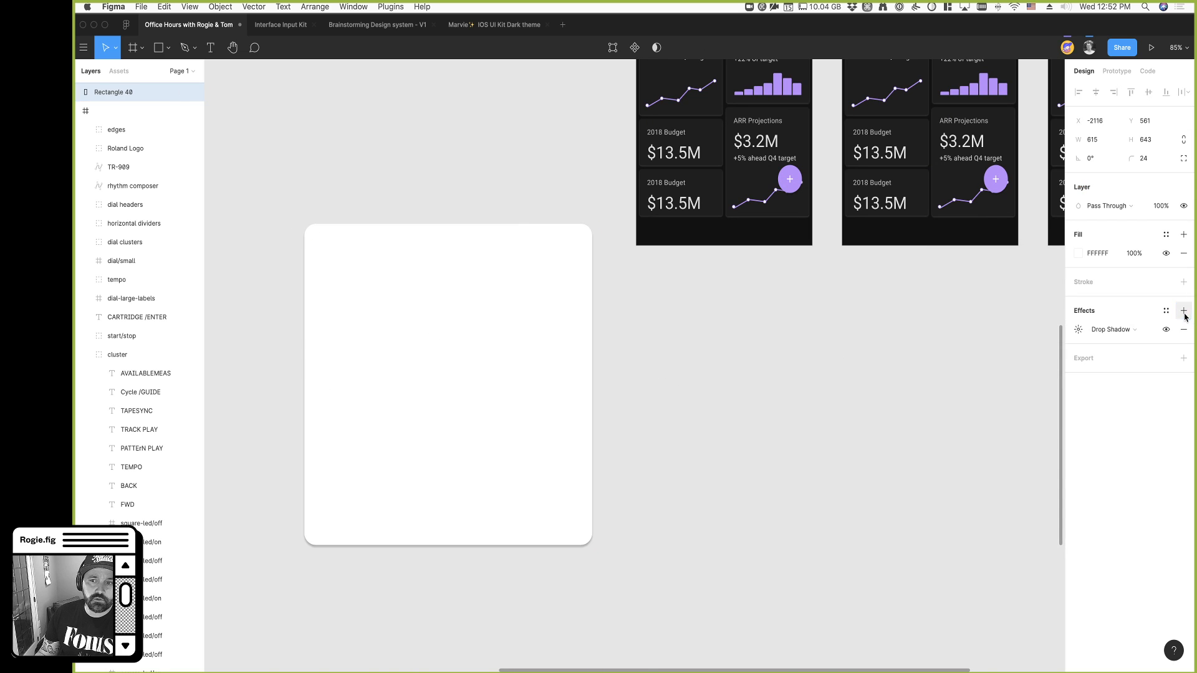
{"action": "left_click", "coordinate": [797, 492]}
{"action": "left_click", "coordinate": [383, 508]}
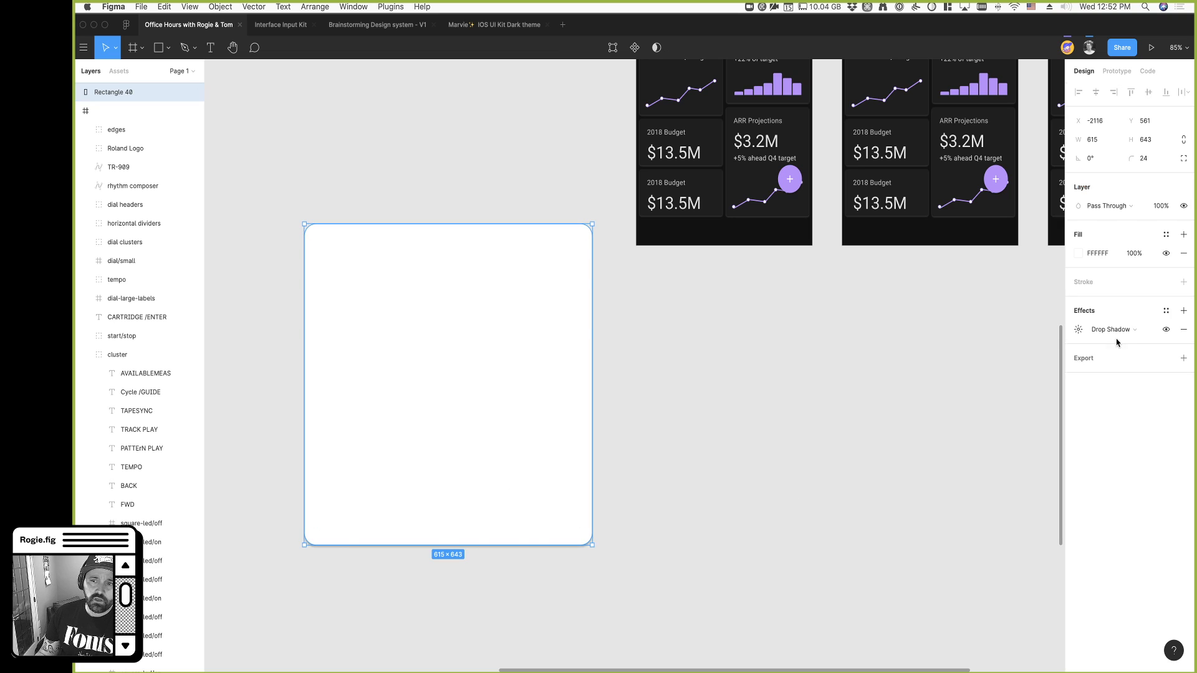
{"action": "left_click", "coordinate": [1078, 329]}
{"action": "key", "text": "shift+Up"}
{"action": "key", "text": "shift+Up"}
{"action": "key", "text": "shift+Up"}
{"action": "key", "text": "shift+Up"}
Set the drop shadow's color opacity to 55%
{"action": "key", "text": "Tab"}
{"action": "key", "text": "Tab"}
{"action": "key", "text": "Tab"}
{"action": "key", "text": "shift+Up"}
{"action": "key", "text": "shift+Up"}
{"action": "key", "text": "shift+Up"}
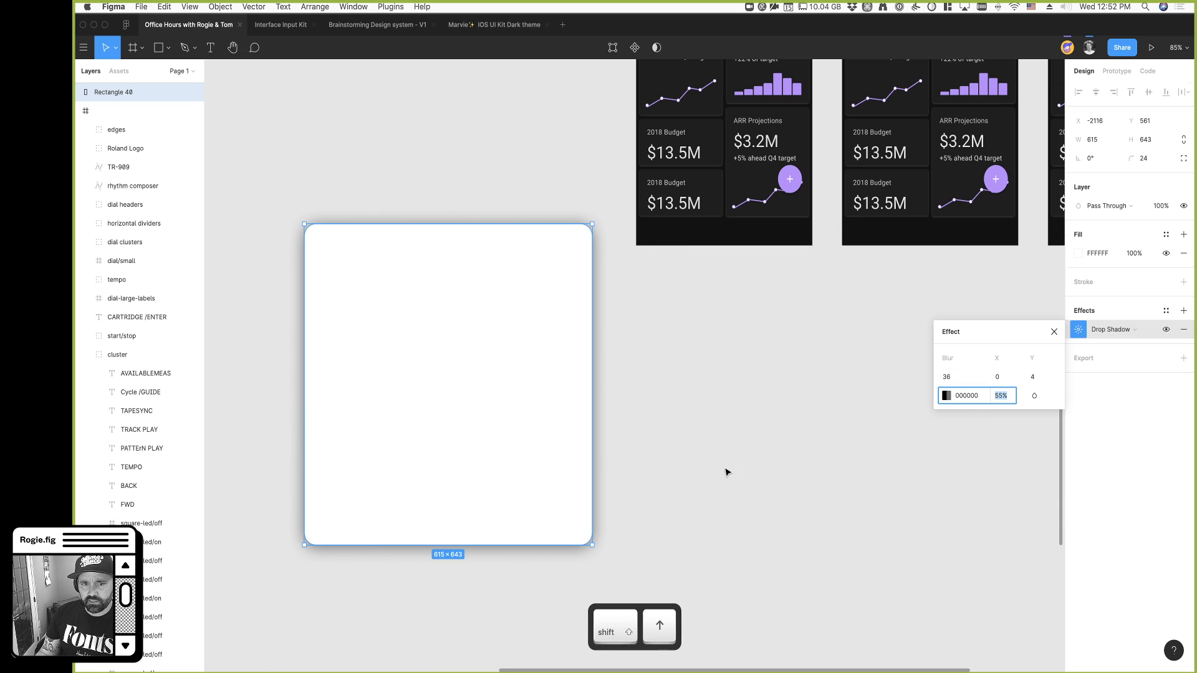
{"action": "key", "text": "Escape"}
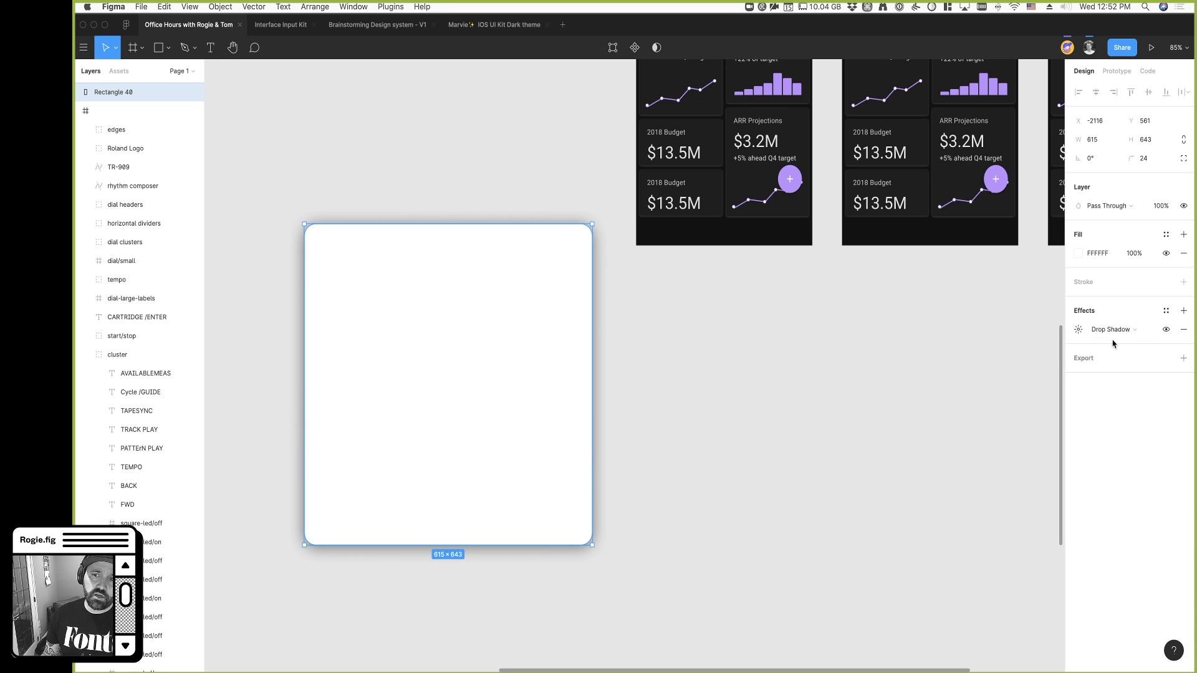
Duplicate the rectangle's drop shadow effect by copying and pasting it
{"action": "left_click", "coordinate": [1070, 331]}
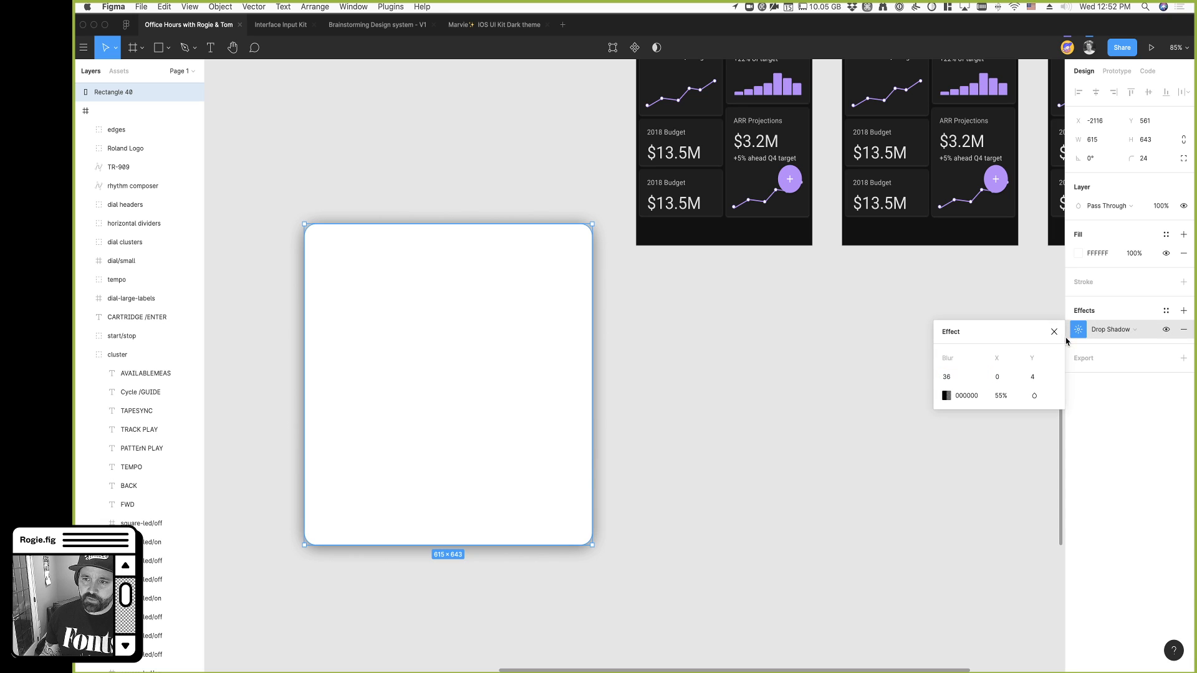
{"action": "left_click", "coordinate": [1067, 337]}
{"action": "left_click", "coordinate": [1068, 334]}
{"action": "key", "text": "super+c"}
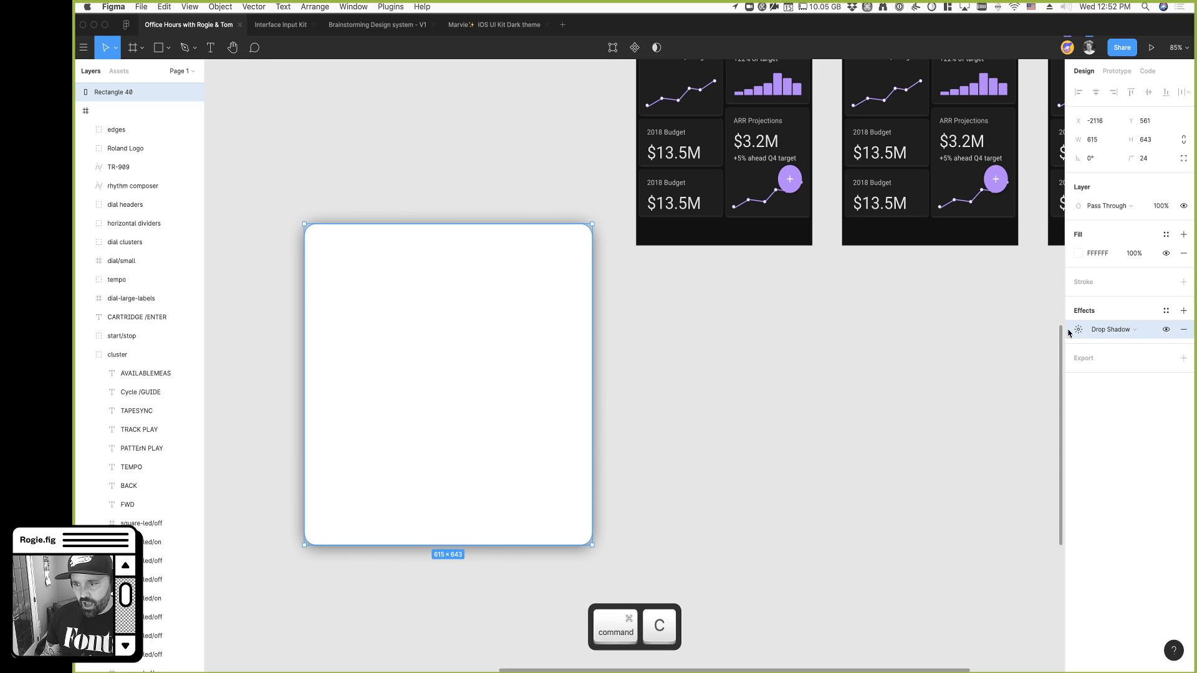
{"action": "key", "text": "super+v"}
Set the first of the two drop shadows to 5% opacity and reduce its Y offset
{"action": "left_click", "coordinate": [1078, 329]}
{"action": "left_click", "coordinate": [1001, 395]}
{"action": "key", "text": "shift+Down"}
{"action": "key", "text": "shift+Down"}
{"action": "key", "text": "shift+Down"}
{"action": "key", "text": "shift+Down"}
{"action": "key", "text": "shift+Down"}
{"action": "left_click", "coordinate": [1041, 377]}
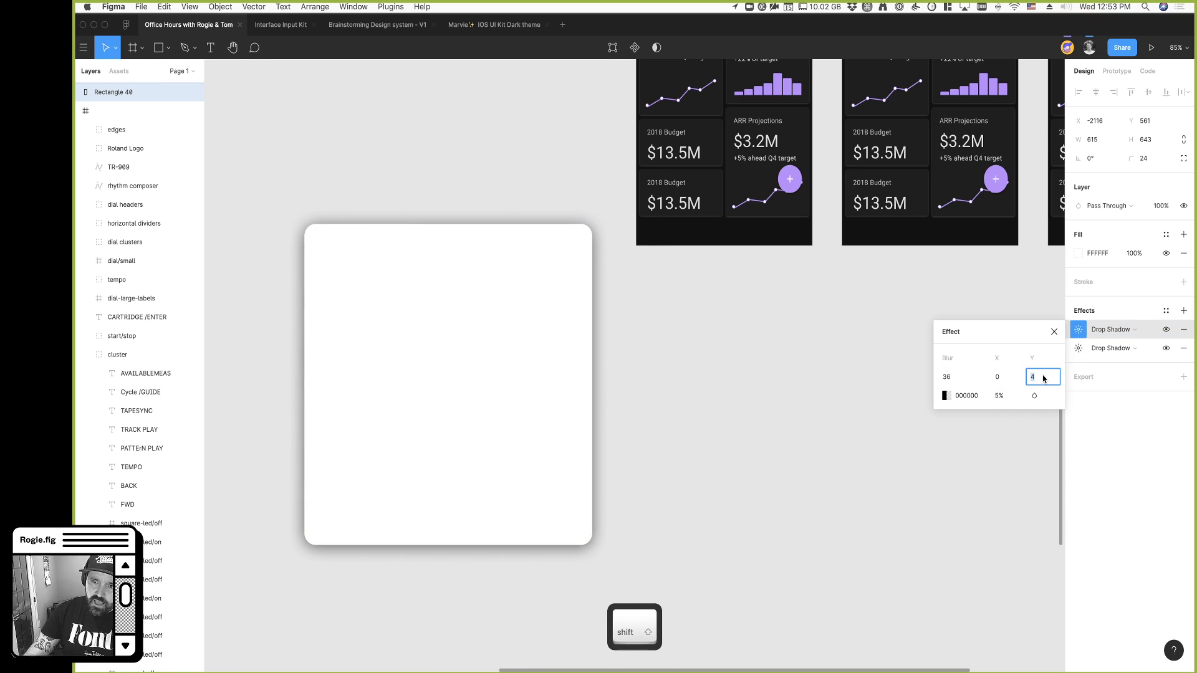
{"action": "key", "text": "shift+Down"}
{"action": "key", "text": "shift+Down"}
{"action": "left_click", "coordinate": [760, 546]}
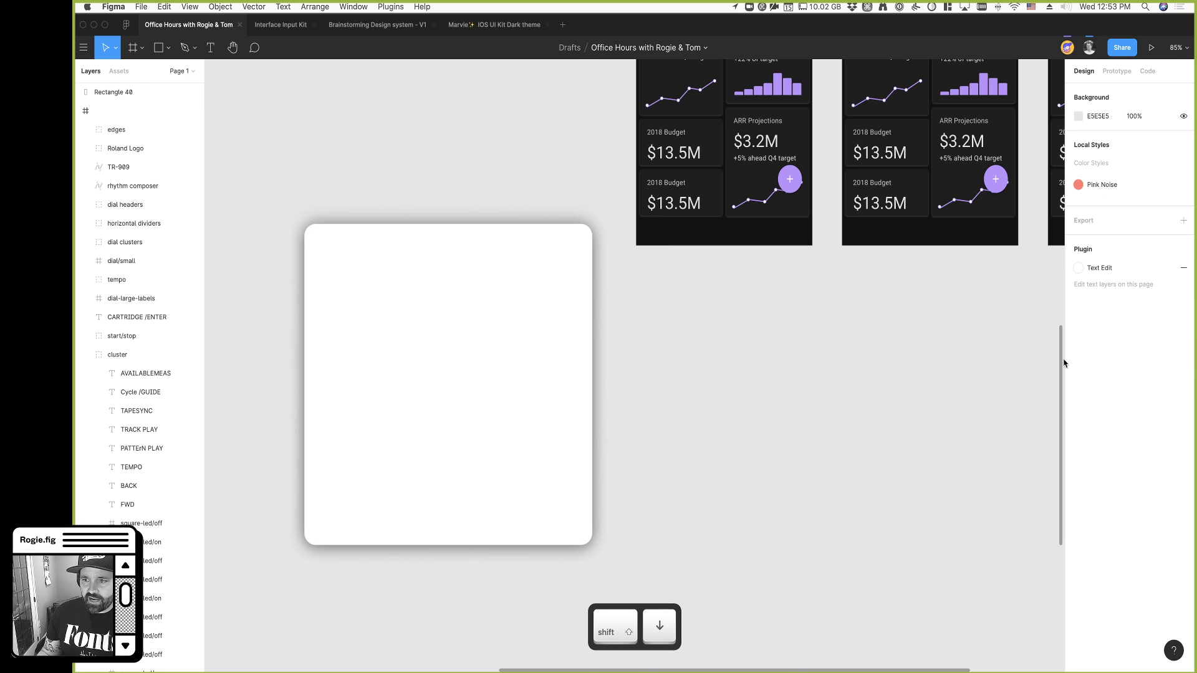
Remove both drop shadows from the white rectangle and keep the rectangle selected
{"action": "left_click", "coordinate": [578, 466]}
{"action": "left_click", "coordinate": [1183, 348]}
{"action": "left_click", "coordinate": [1183, 329]}
{"action": "left_click", "coordinate": [783, 524]}
{"action": "left_click", "coordinate": [504, 431]}
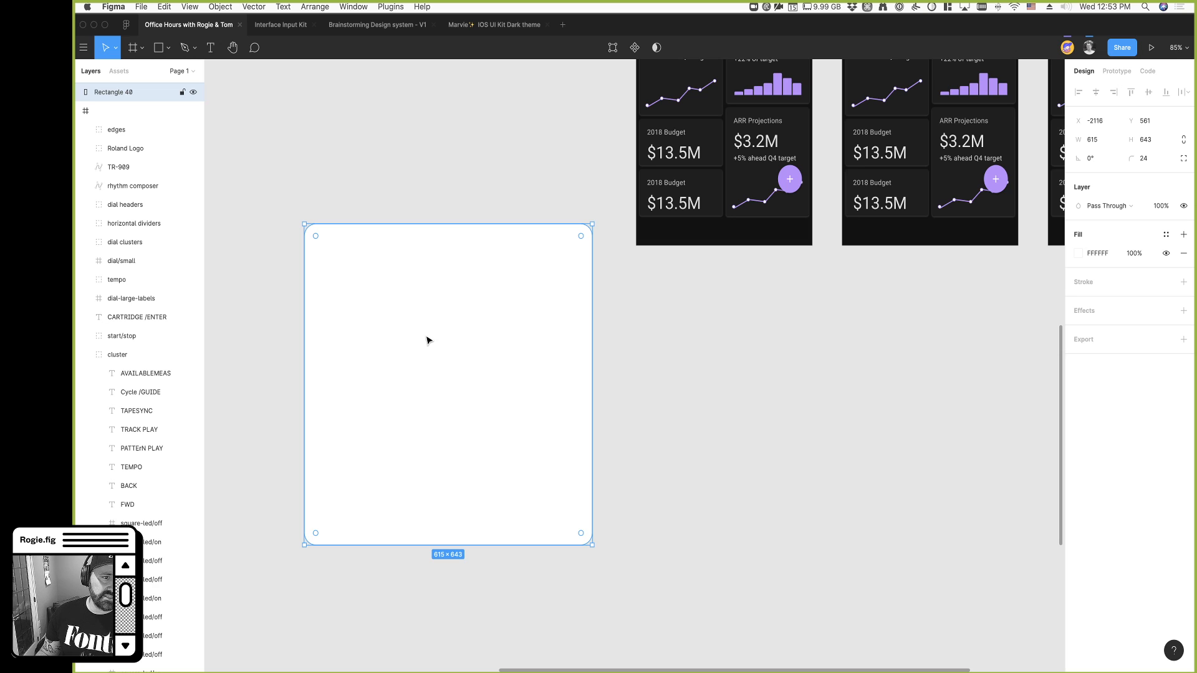
Run the SmoothShadow plugin on the white rectangle and move the rectangle up to about X -2105, Y 223
{"action": "right_click", "coordinate": [423, 378]}
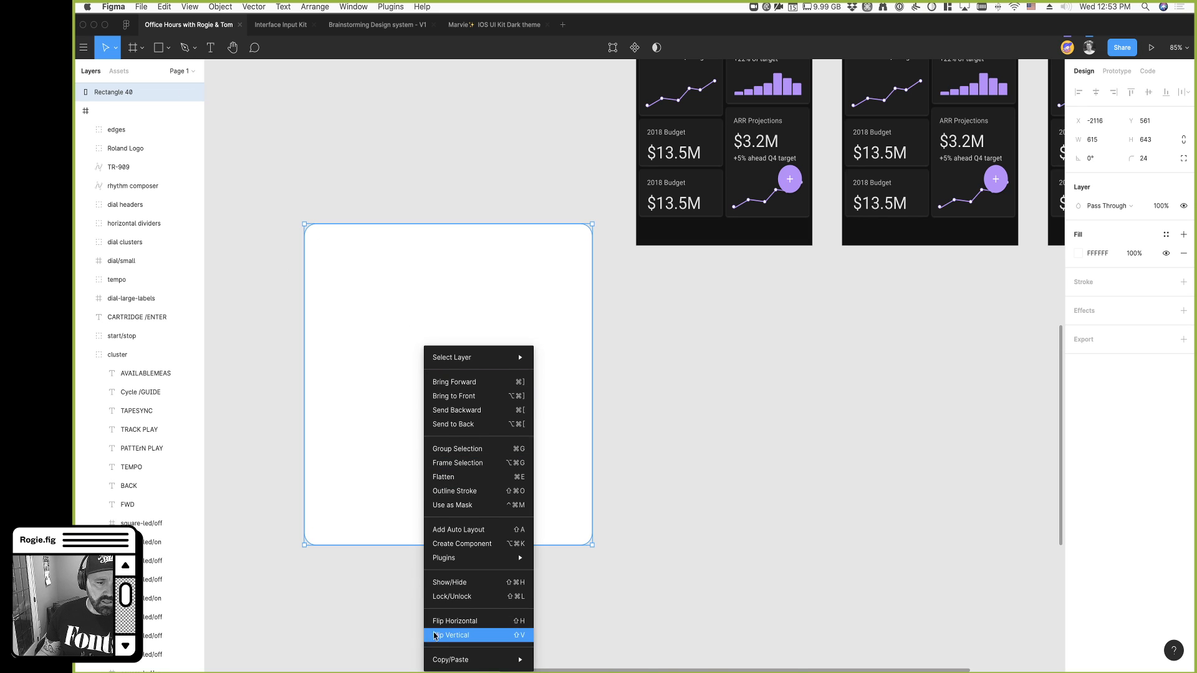
{"action": "mouse_move", "coordinate": [497, 558]}
{"action": "left_click", "coordinate": [589, 503]}
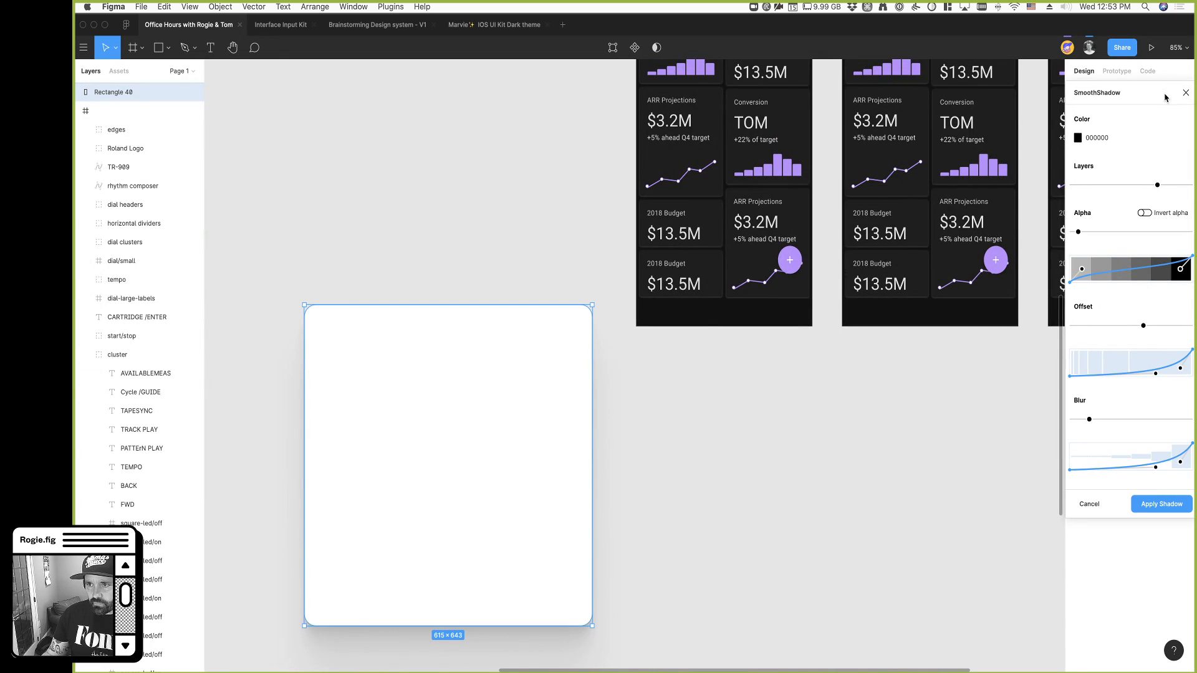
{"action": "left_click_drag", "start_coordinate": [497, 532], "coordinate": [501, 370]}
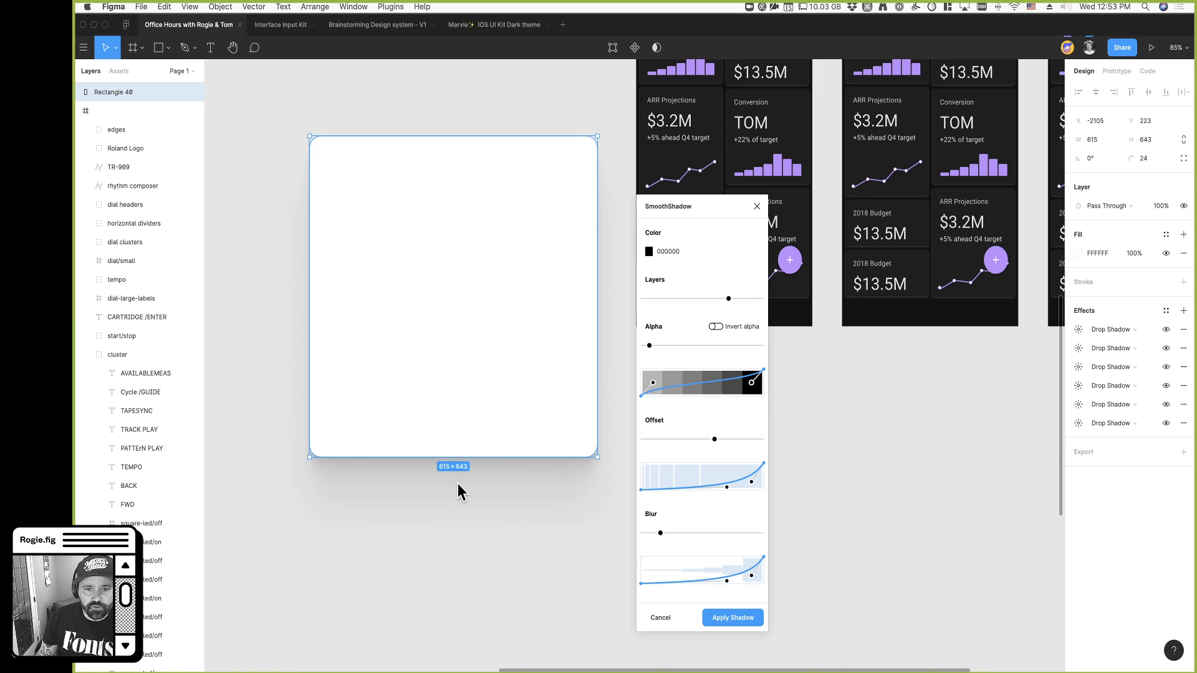
Bend SmoothShadow's alpha curve into a high arch and reshape its offset curve into a shallow S
{"action": "left_click_drag", "start_coordinate": [657, 390], "coordinate": [662, 345]}
{"action": "left_click_drag", "start_coordinate": [751, 391], "coordinate": [728, 274]}
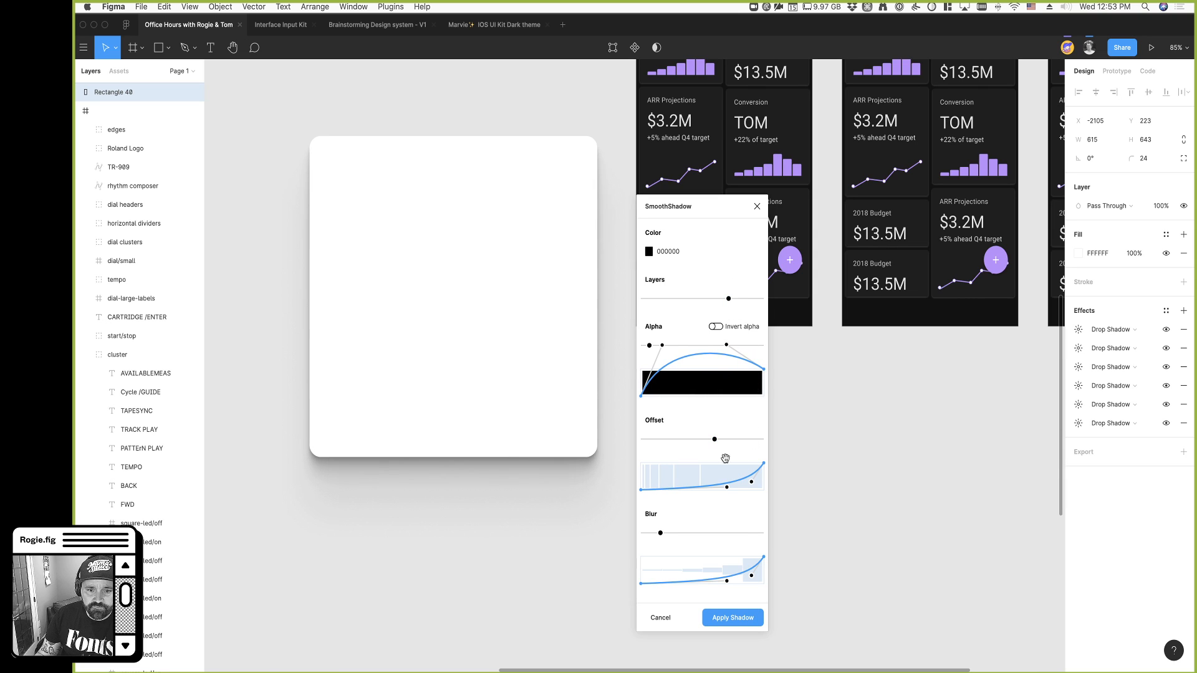
{"action": "left_click_drag", "start_coordinate": [727, 487], "coordinate": [664, 453]}
{"action": "left_click_drag", "start_coordinate": [752, 483], "coordinate": [741, 511]}
{"action": "mouse_move", "coordinate": [662, 449]}
{"action": "left_mouse_down"}
{"action": "mouse_move", "coordinate": [675, 438]}
{"action": "mouse_move", "coordinate": [668, 464]}
{"action": "left_mouse_up"}
{"action": "left_click_drag", "start_coordinate": [743, 511], "coordinate": [715, 507]}
{"action": "left_click_drag", "start_coordinate": [669, 461], "coordinate": [668, 465]}
Reshape SmoothShadow's blur curve into an S and raise the number of shadow layers to seven
{"action": "left_click_drag", "start_coordinate": [727, 581], "coordinate": [652, 551]}
{"action": "left_click_drag", "start_coordinate": [751, 575], "coordinate": [734, 622]}
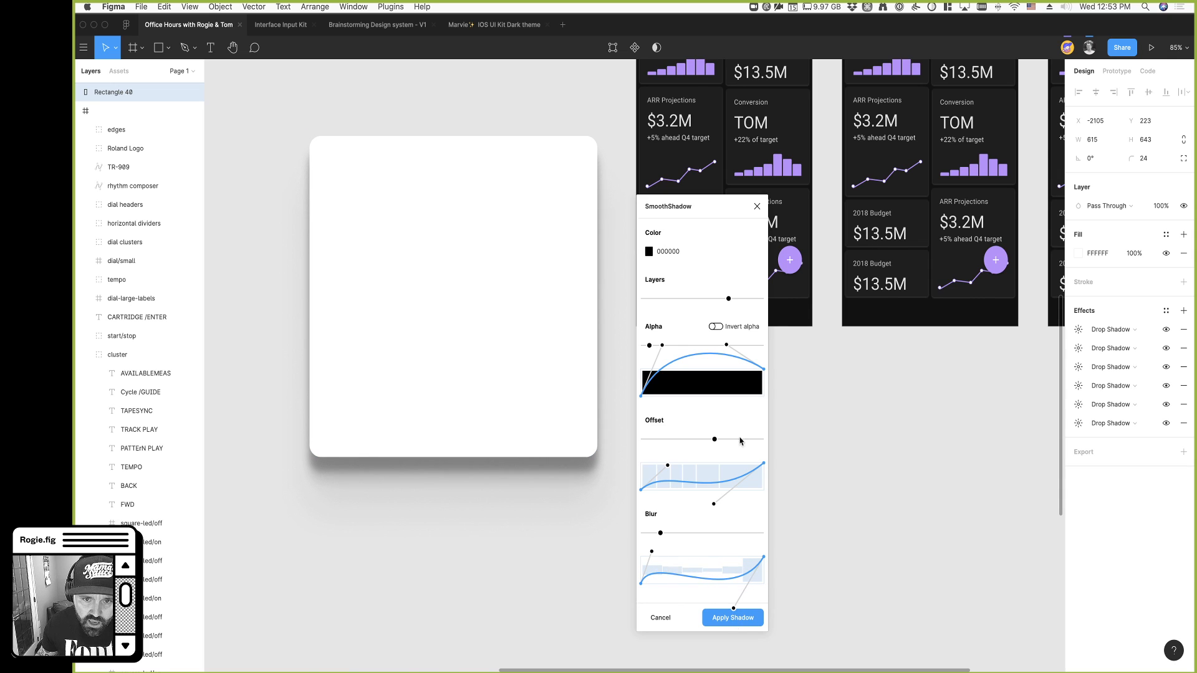
{"action": "mouse_move", "coordinate": [728, 302]}
{"action": "left_mouse_down"}
{"action": "mouse_move", "coordinate": [668, 304]}
{"action": "mouse_move", "coordinate": [757, 308]}
{"action": "mouse_move", "coordinate": [662, 298]}
{"action": "mouse_move", "coordinate": [746, 298]}
{"action": "left_mouse_up"}
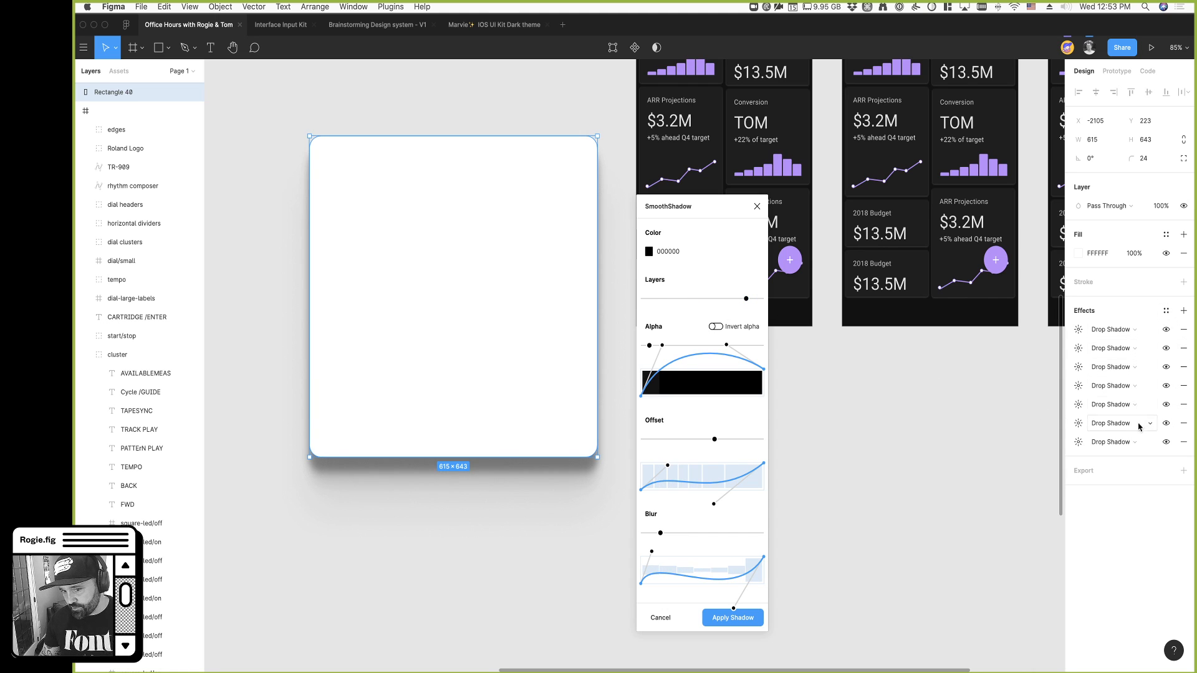
Discard the customised shadow settings and rerun SmoothShadow on the white rectangle with its default curves
{"action": "left_click_drag", "start_coordinate": [726, 345], "coordinate": [715, 413]}
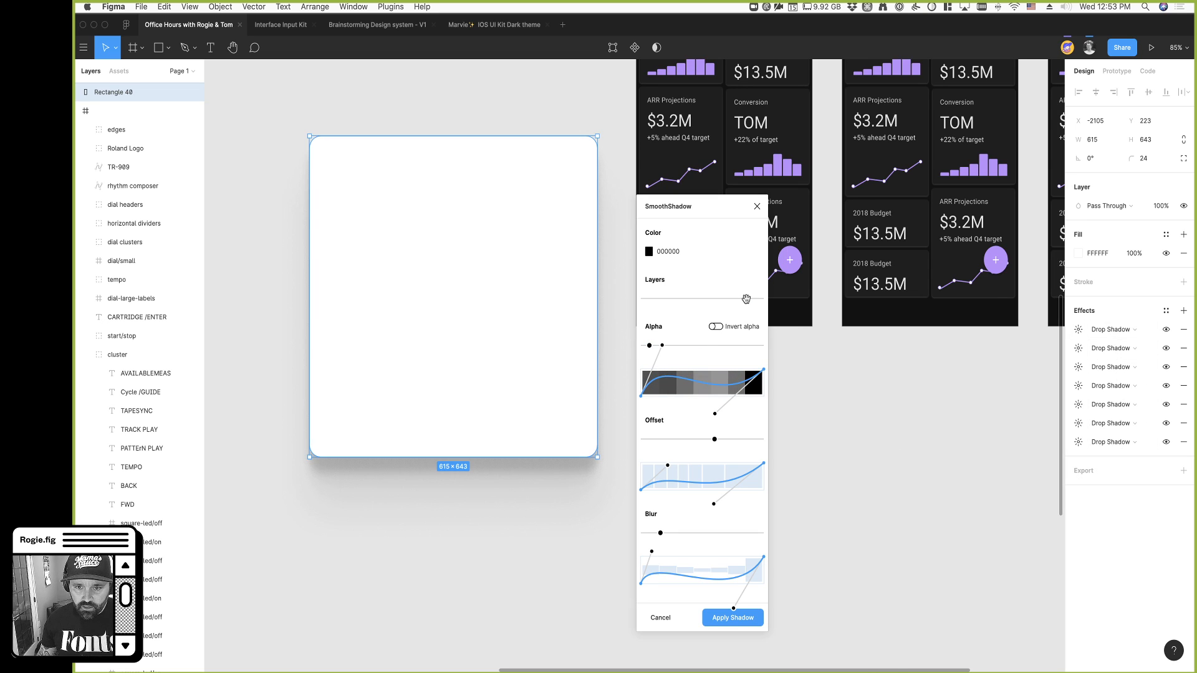
{"action": "left_click", "coordinate": [757, 206]}
{"action": "right_click", "coordinate": [545, 344]}
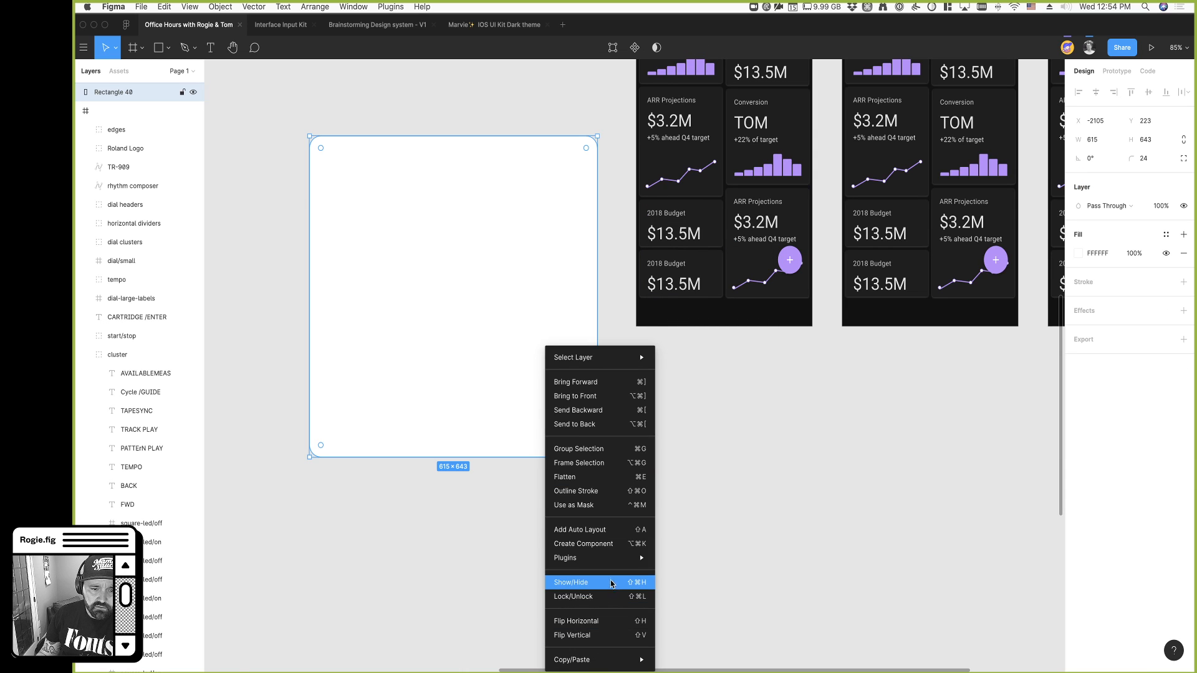
{"action": "mouse_move", "coordinate": [639, 559]}
{"action": "left_click", "coordinate": [702, 508]}
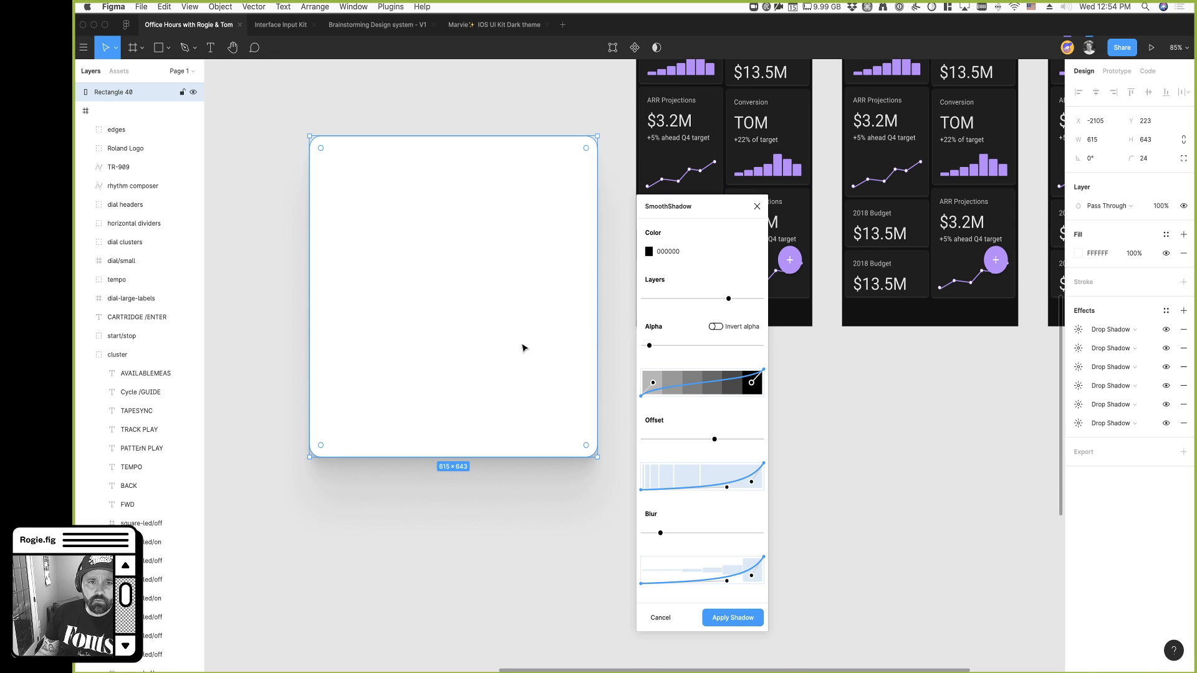
Place a copy of the shadowed white rectangle beside the original at X -2803, Y 223, and move the SmoothShadow window clear of both
{"action": "left_click", "coordinate": [542, 506]}
{"action": "scroll", "coordinate": [543, 508], "scroll_direction": "left", "scroll_amount": 3}
{"action": "left_click_drag", "start_coordinate": [534, 370], "coordinate": [344, 351]}
{"action": "scroll", "coordinate": [344, 351], "scroll_direction": "down", "scroll_amount": 1}
{"action": "scroll", "coordinate": [343, 349], "scroll_direction": "down", "scroll_amount": 3}
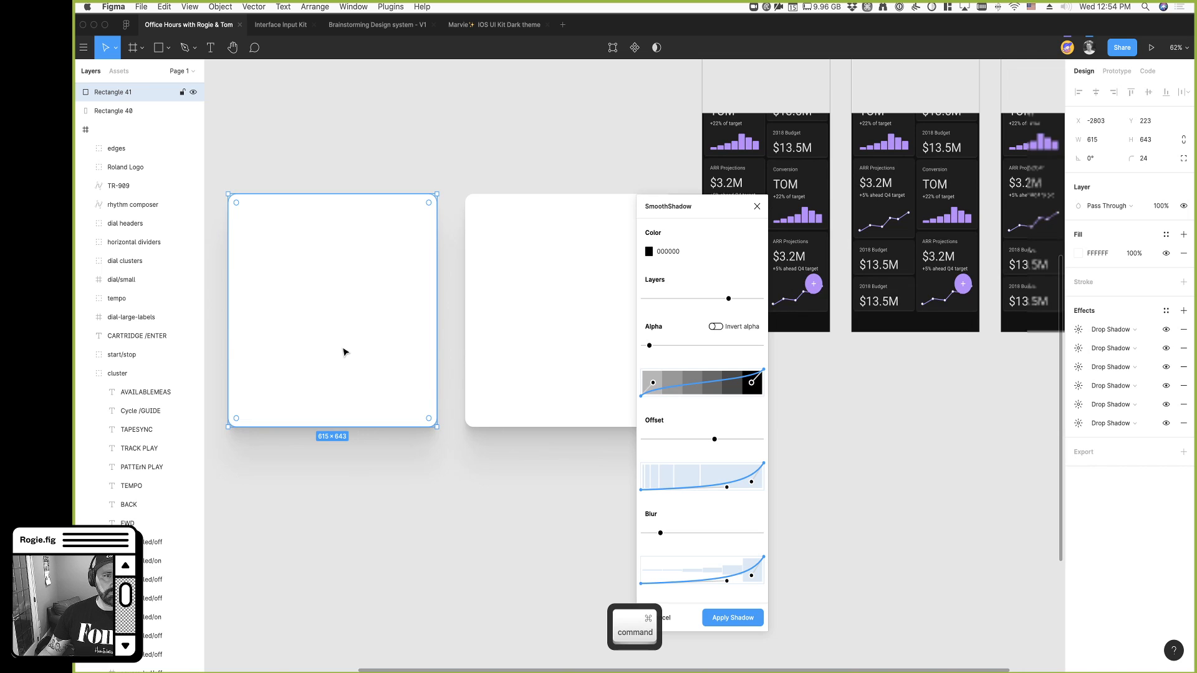
{"action": "scroll", "coordinate": [527, 300], "scroll_direction": "left", "scroll_amount": 2}
{"action": "left_click_drag", "start_coordinate": [750, 210], "coordinate": [931, 194]}
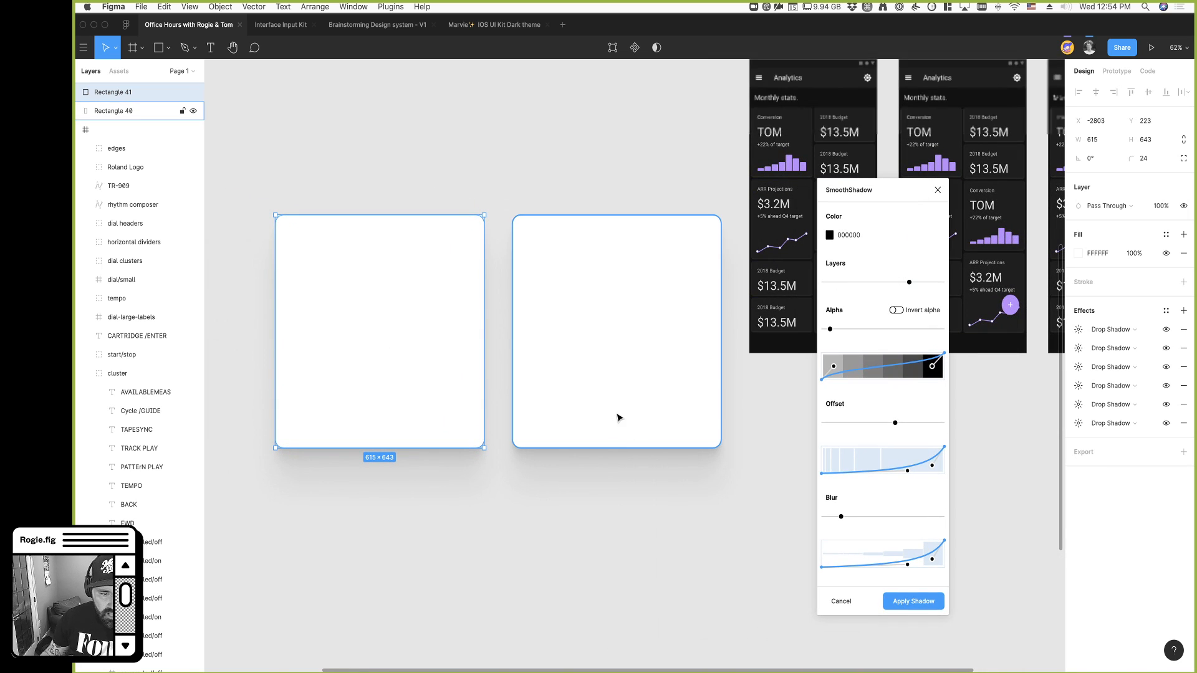
Delete all six drop shadows from the original white rectangle at X -2105
{"action": "left_click", "coordinate": [619, 416]}
{"action": "left_click", "coordinate": [1070, 334]}
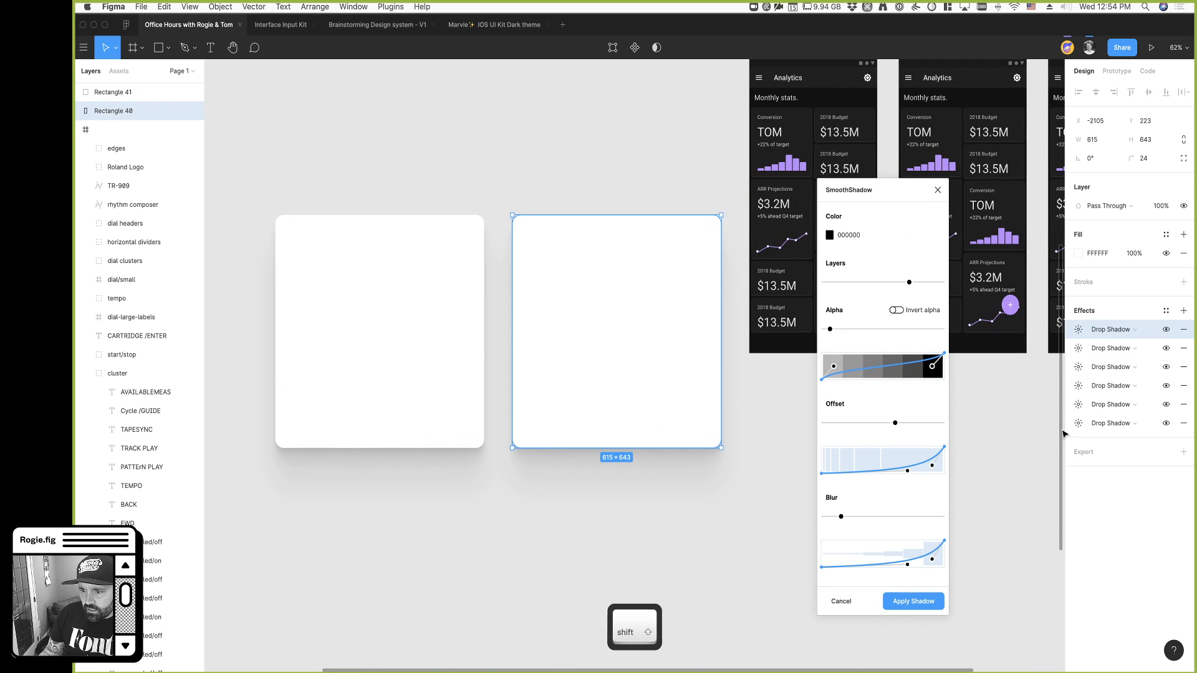
{"action": "left_click", "coordinate": [1070, 427], "text": "shift"}
{"action": "key", "text": "Delete"}
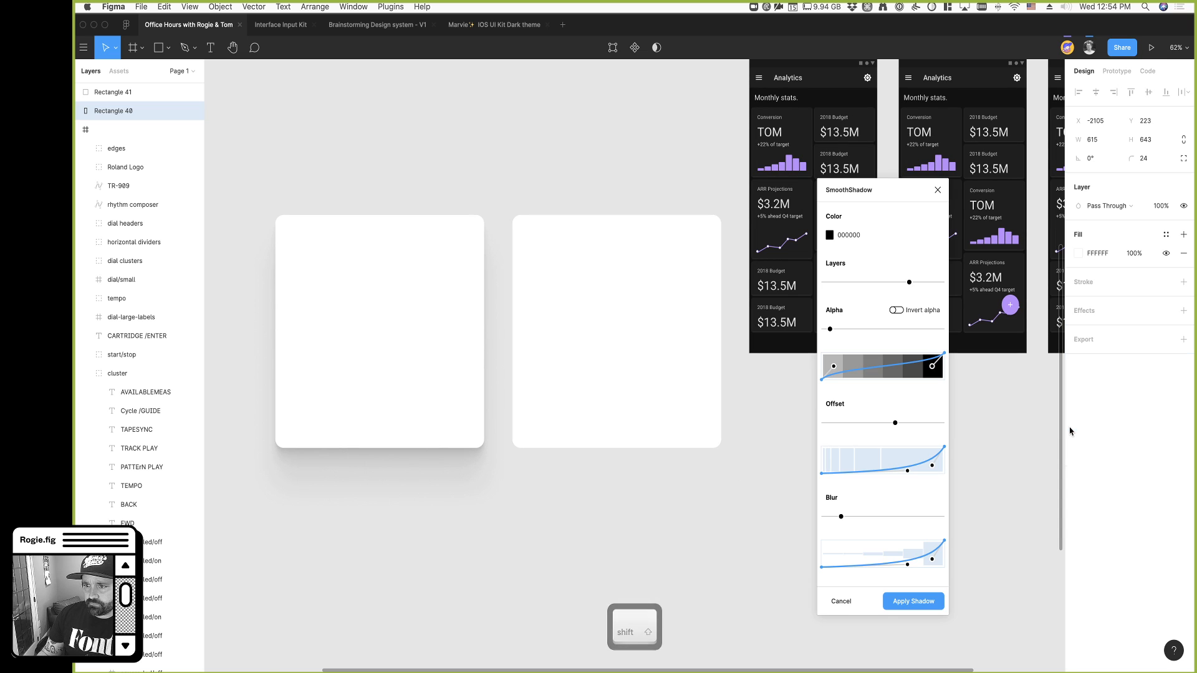
Add a single drop shadow with a Y offset of 20 to the original rectangle
{"action": "left_click", "coordinate": [1181, 314]}
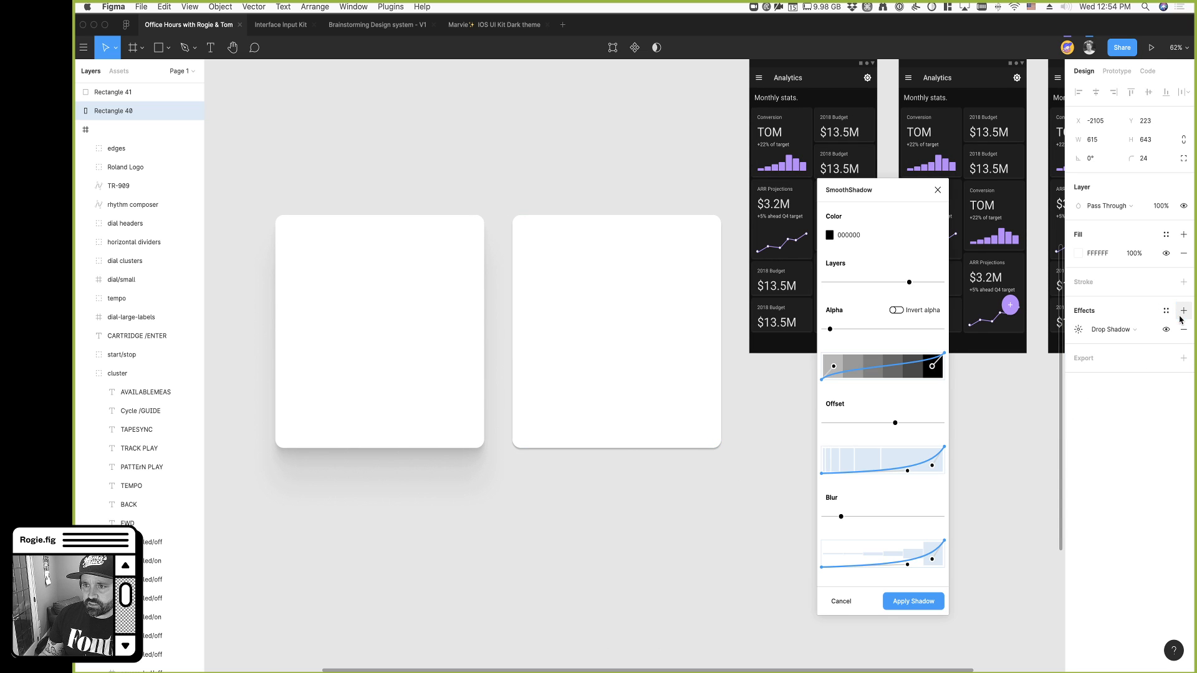
{"action": "left_click", "coordinate": [1079, 329]}
{"action": "left_click_drag", "start_coordinate": [903, 192], "coordinate": [869, 191]}
{"action": "left_click", "coordinate": [957, 381]}
{"action": "key", "text": "shift+Up"}
{"action": "key", "text": "Tab"}
{"action": "key", "text": "Tab"}
{"action": "key", "text": "shift+Up"}
{"action": "key", "text": "shift+Up"}
Raise the single drop shadow's blur by about 50 and compare it up close with the copy's layered shadow
{"action": "left_click", "coordinate": [958, 378]}
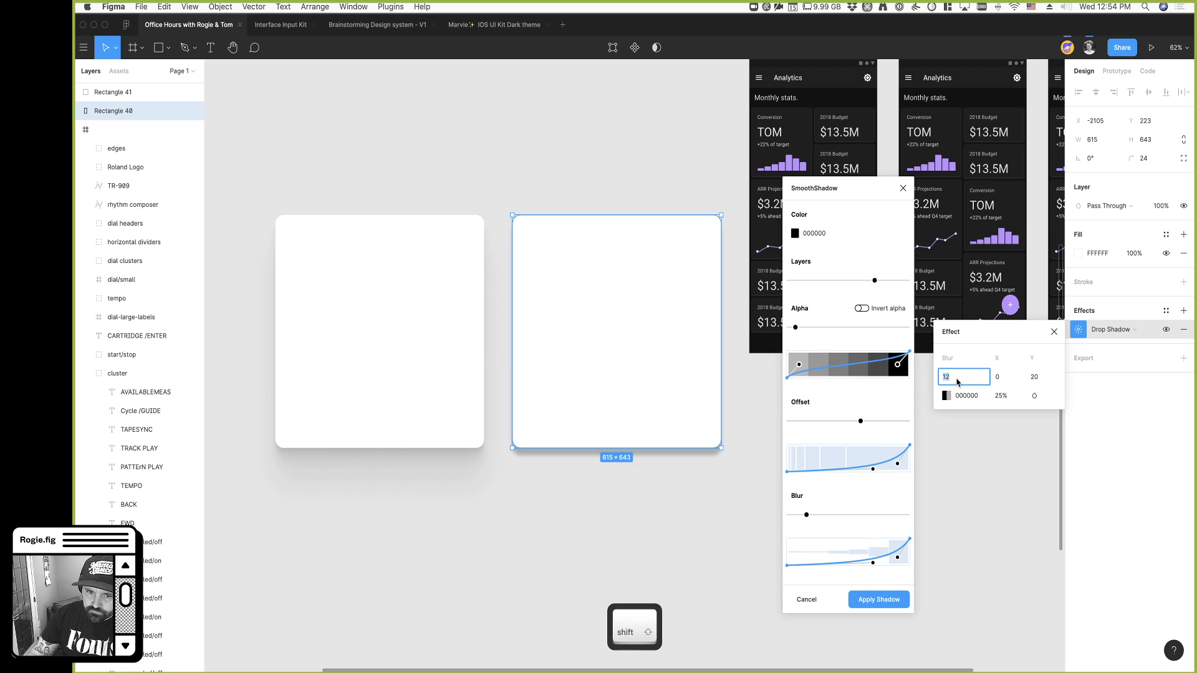
{"action": "key", "text": "shift+Up"}
{"action": "key", "text": "shift+Up"}
{"action": "key", "text": "shift+Up"}
{"action": "key", "text": "shift+Up"}
{"action": "key", "text": "shift+Up"}
{"action": "left_click", "coordinate": [655, 548]}
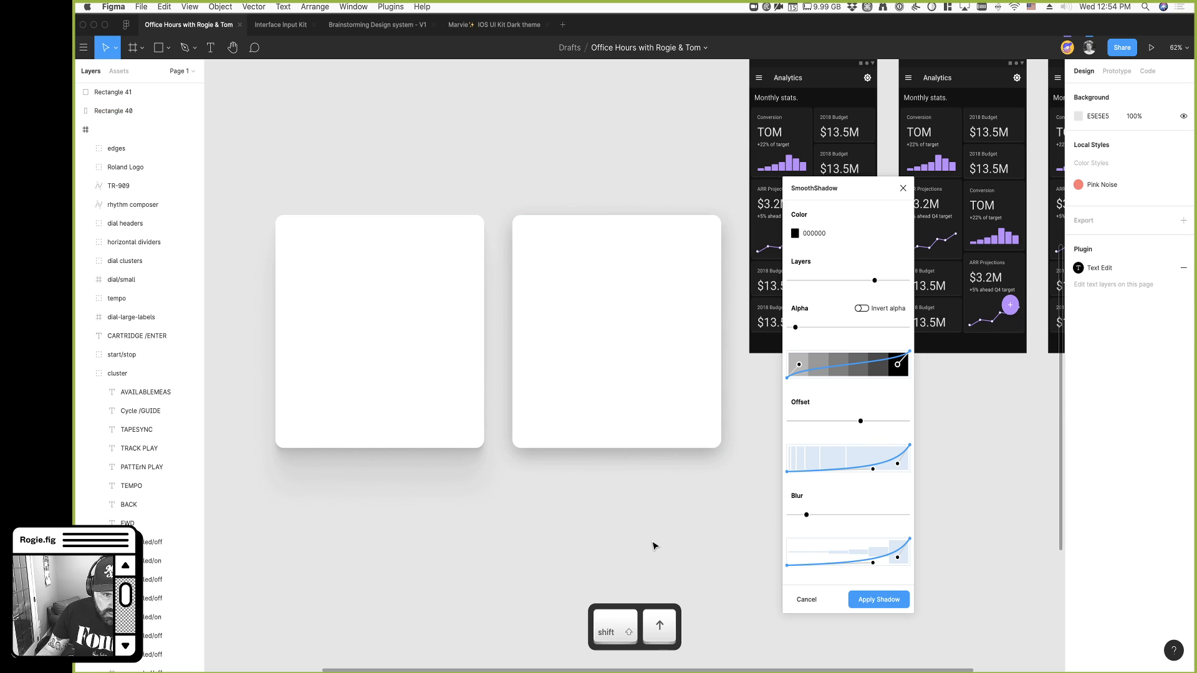
{"action": "scroll", "coordinate": [505, 503], "scroll_direction": "up", "scroll_amount": 5}
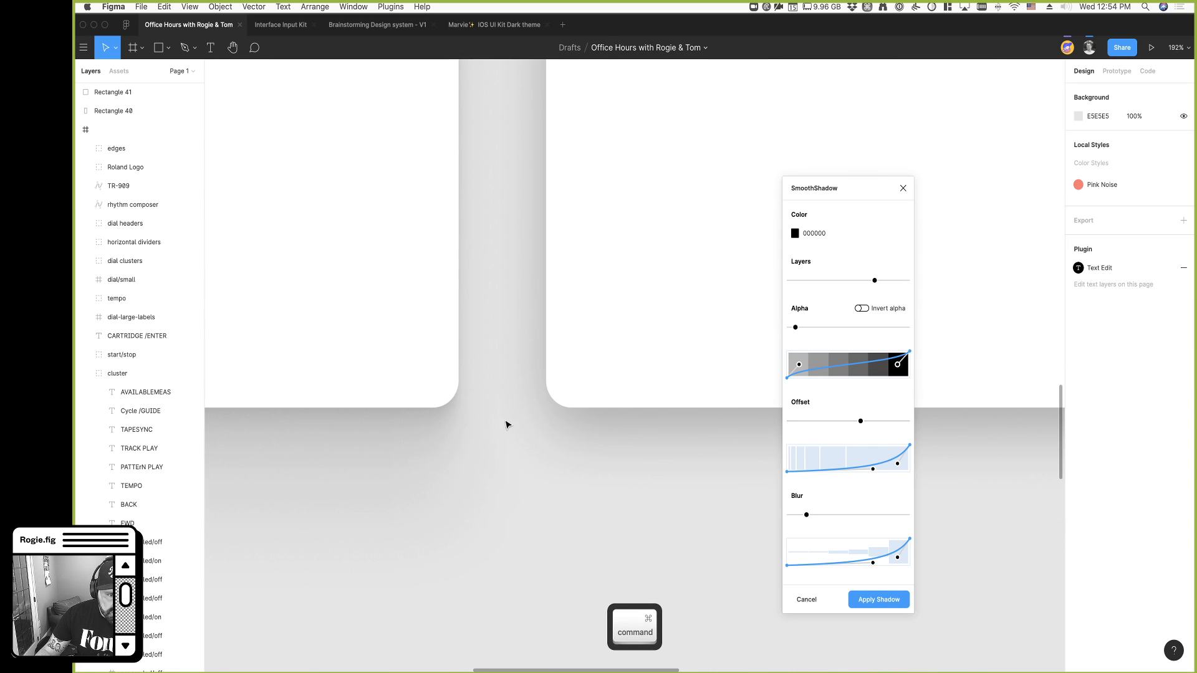
{"action": "left_click", "coordinate": [405, 399]}
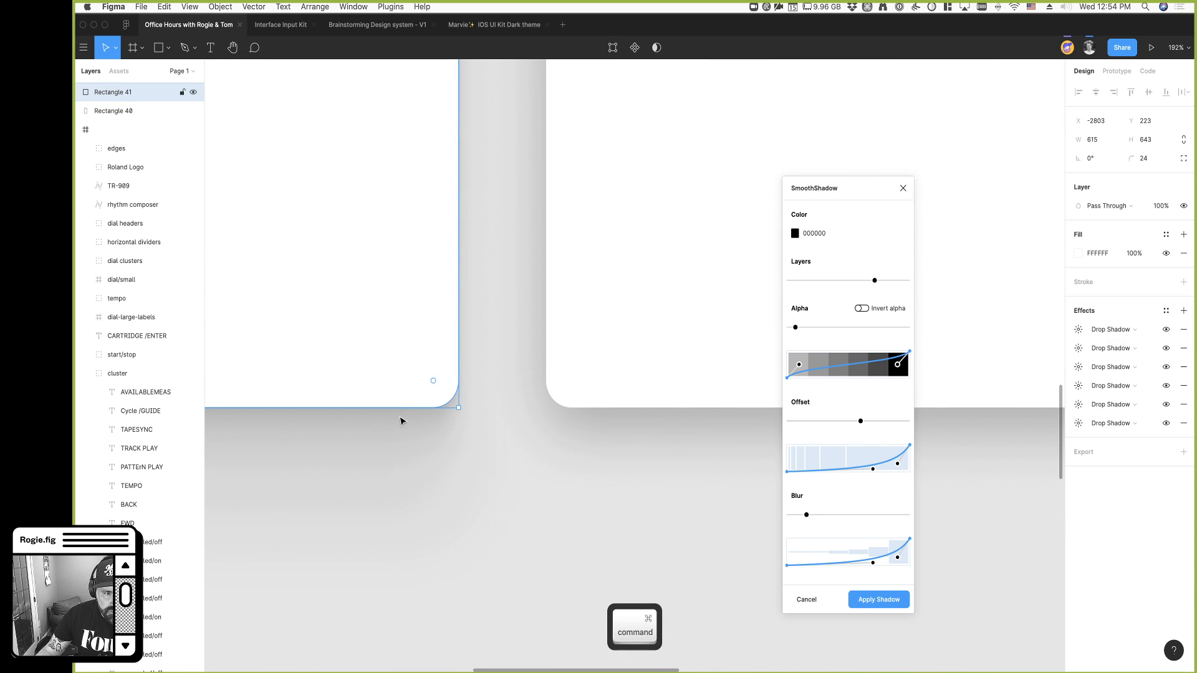
{"action": "left_click", "coordinate": [475, 498]}
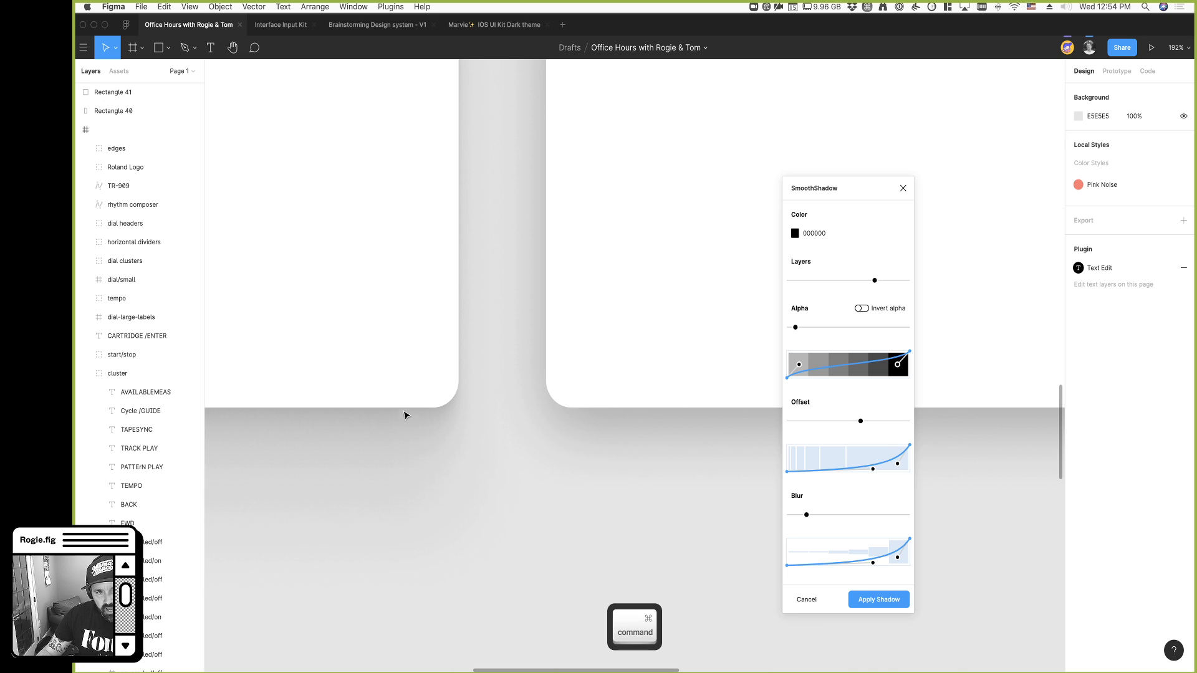
{"action": "left_click", "coordinate": [595, 405], "text": "super"}
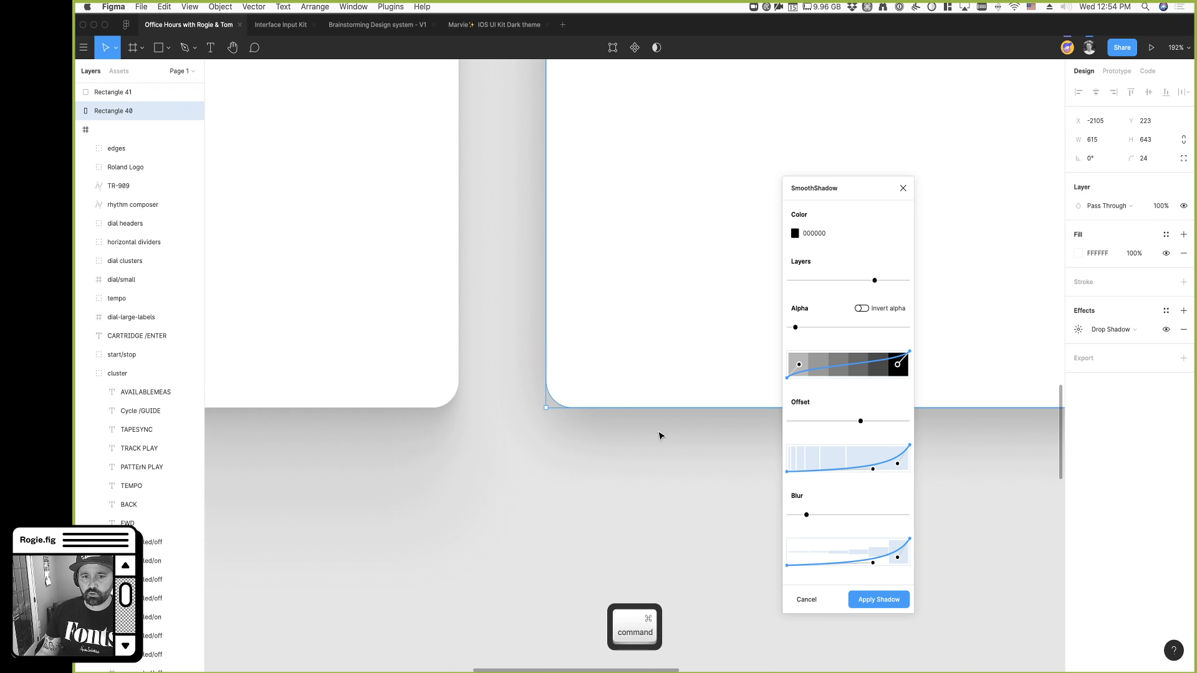
{"action": "scroll", "coordinate": [583, 461], "scroll_direction": "down", "scroll_amount": 10}
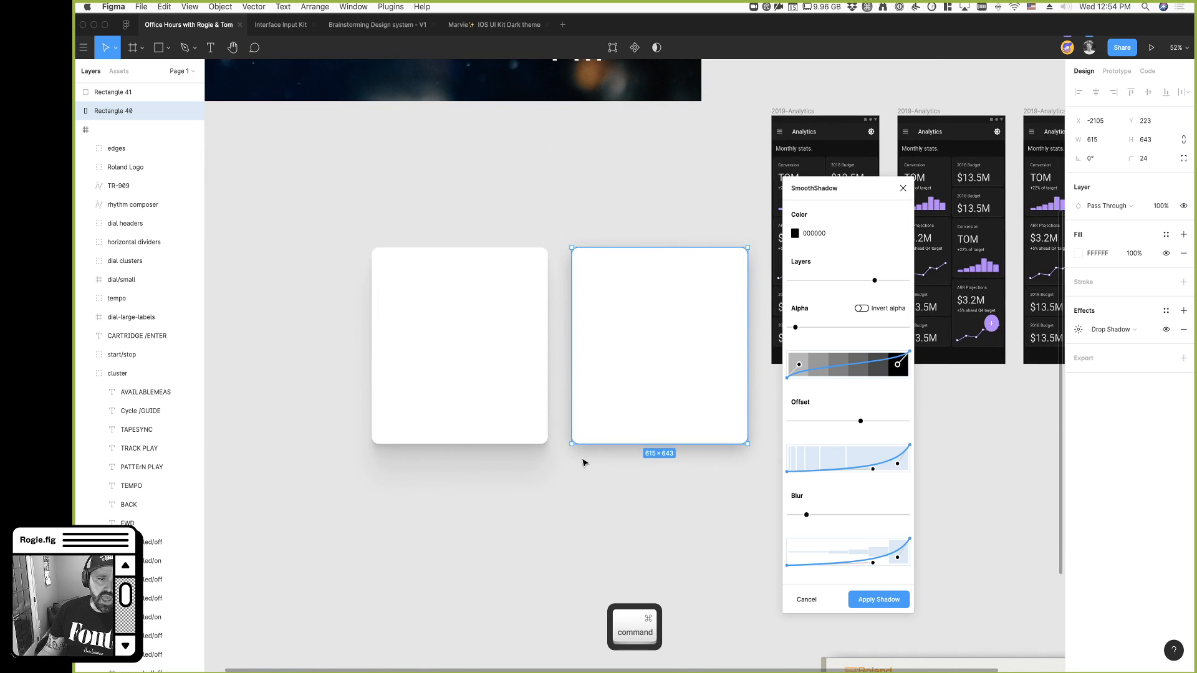
Save the copied rectangle's layered shadow as a new effect style named SmoothShadow
{"action": "left_click", "coordinate": [443, 435]}
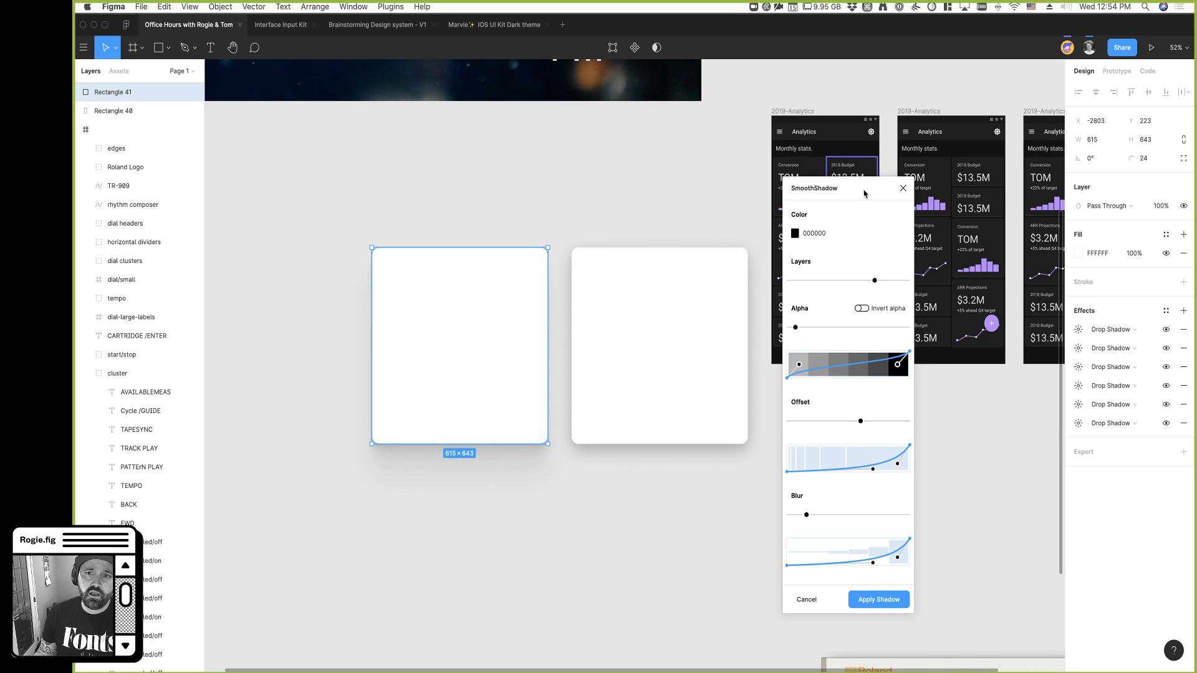
{"action": "left_click_drag", "start_coordinate": [865, 191], "coordinate": [882, 174]}
{"action": "left_click", "coordinate": [454, 192]}
{"action": "left_click", "coordinate": [481, 418]}
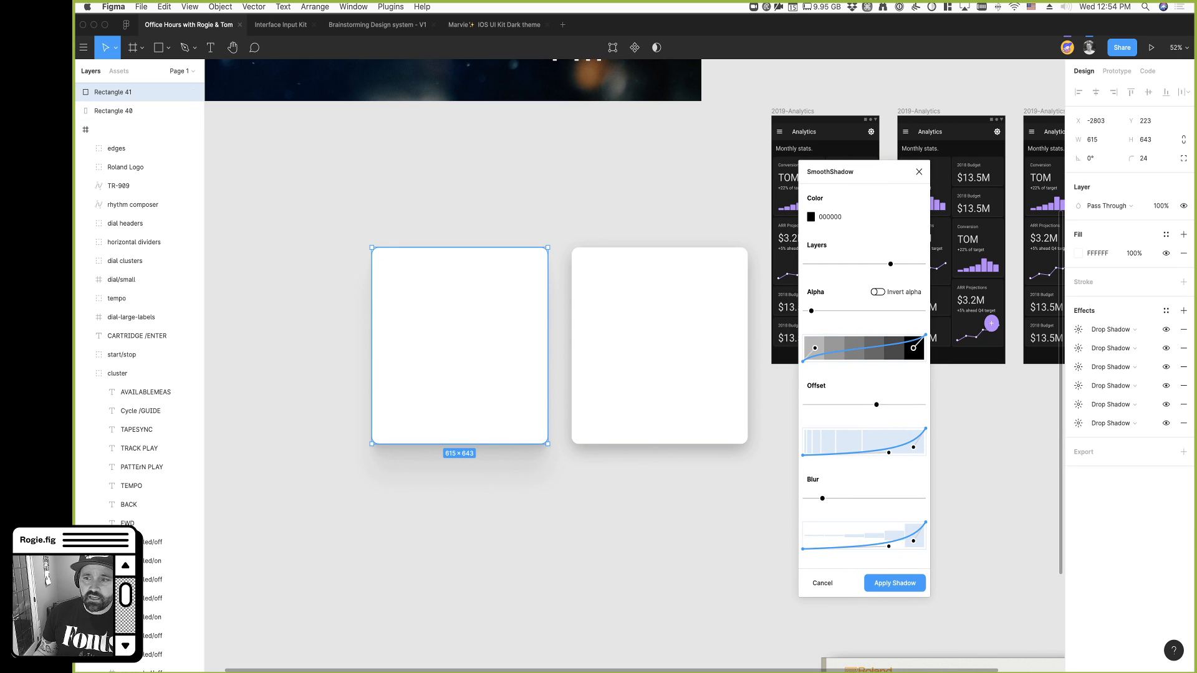
{"action": "left_click_drag", "start_coordinate": [872, 176], "coordinate": [857, 169]}
{"action": "left_click", "coordinate": [1165, 311]}
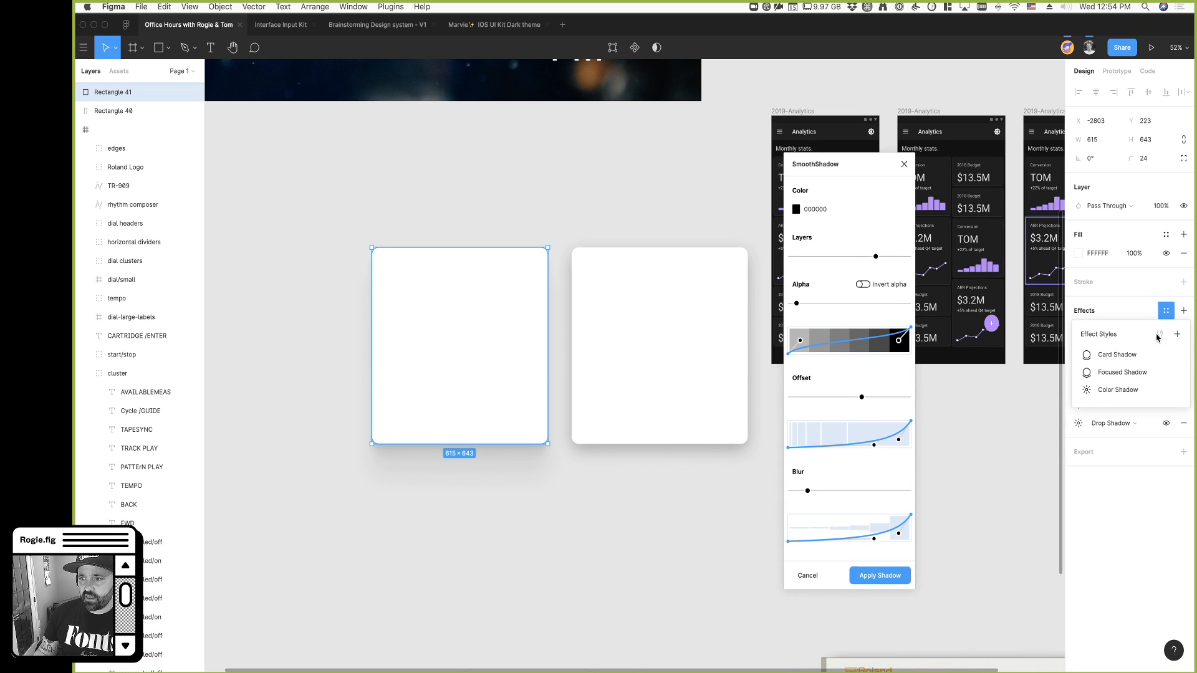
{"action": "left_click", "coordinate": [1177, 335]}
{"action": "type", "text": "SmoothShadow"}
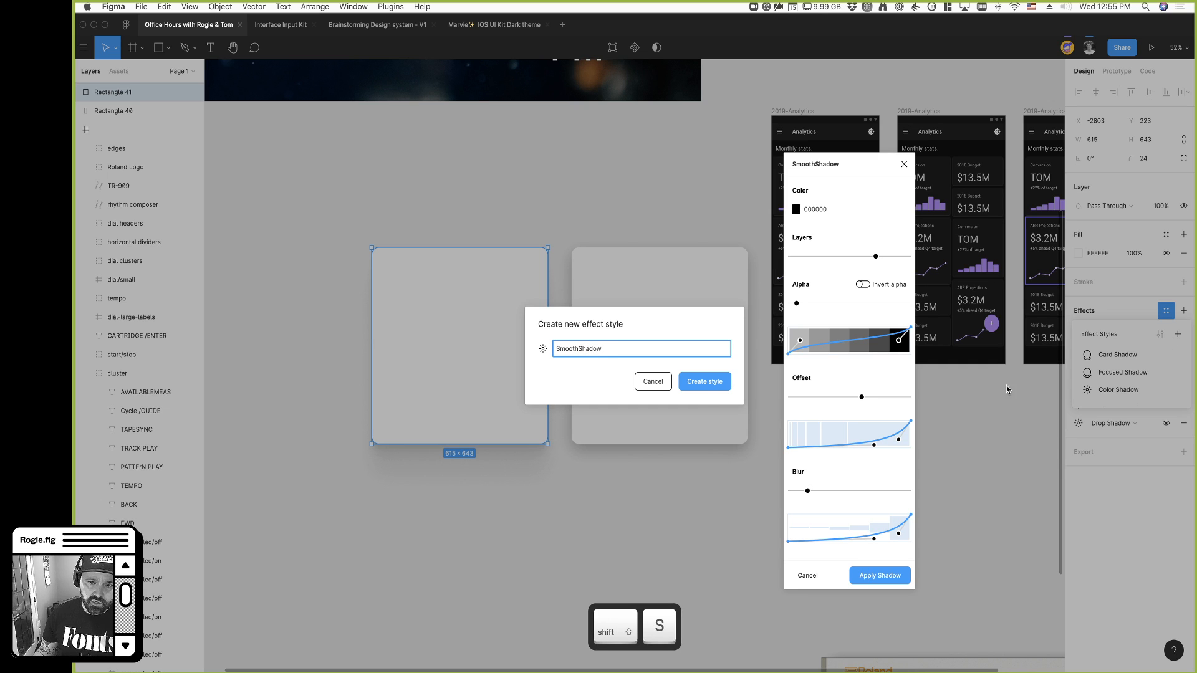
{"action": "left_click", "coordinate": [703, 381]}
Close the SmoothShadow plugin and replace the original rectangle's single drop shadow with the SmoothShadow effect style
{"action": "left_click", "coordinate": [671, 541]}
{"action": "left_click", "coordinate": [668, 376]}
{"action": "scroll", "coordinate": [651, 458], "scroll_direction": "up", "scroll_amount": 5}
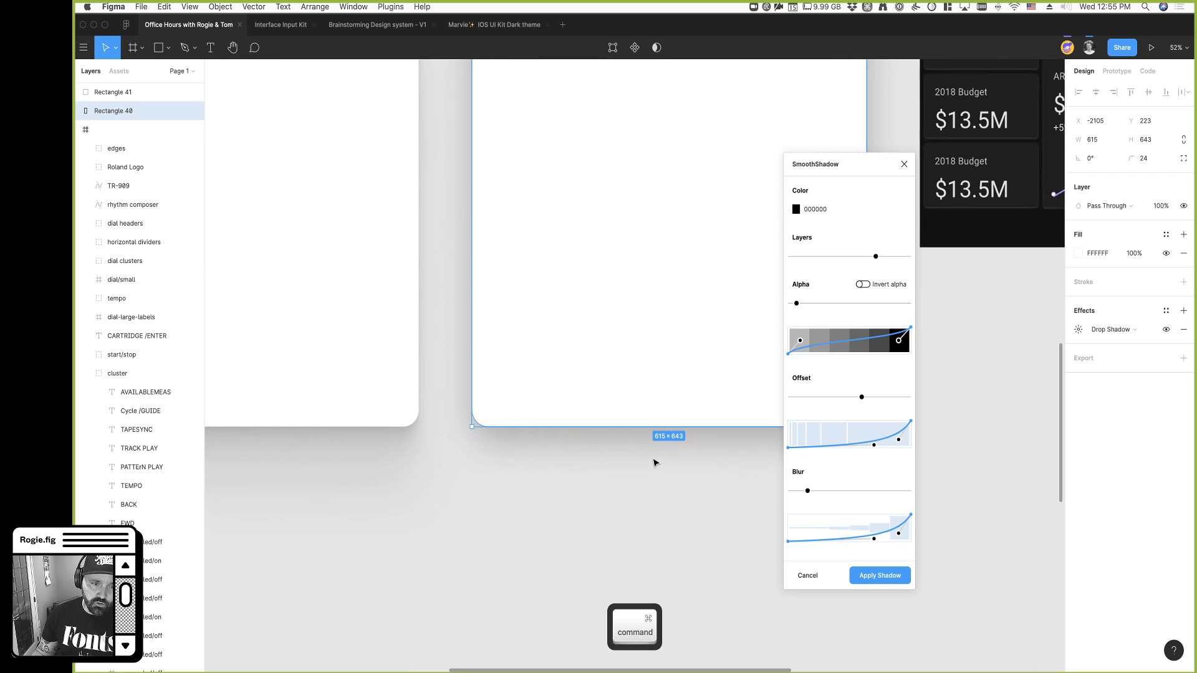
{"action": "left_click", "coordinate": [905, 165]}
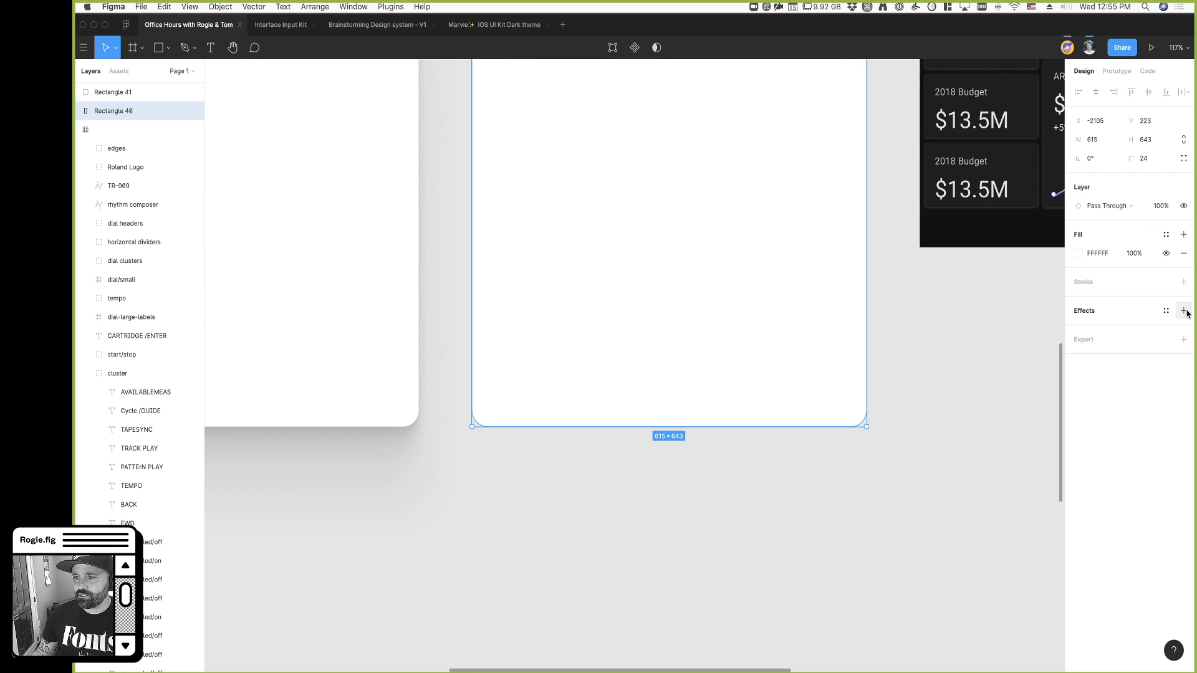
{"action": "left_click", "coordinate": [1166, 310]}
{"action": "left_click", "coordinate": [1088, 355]}
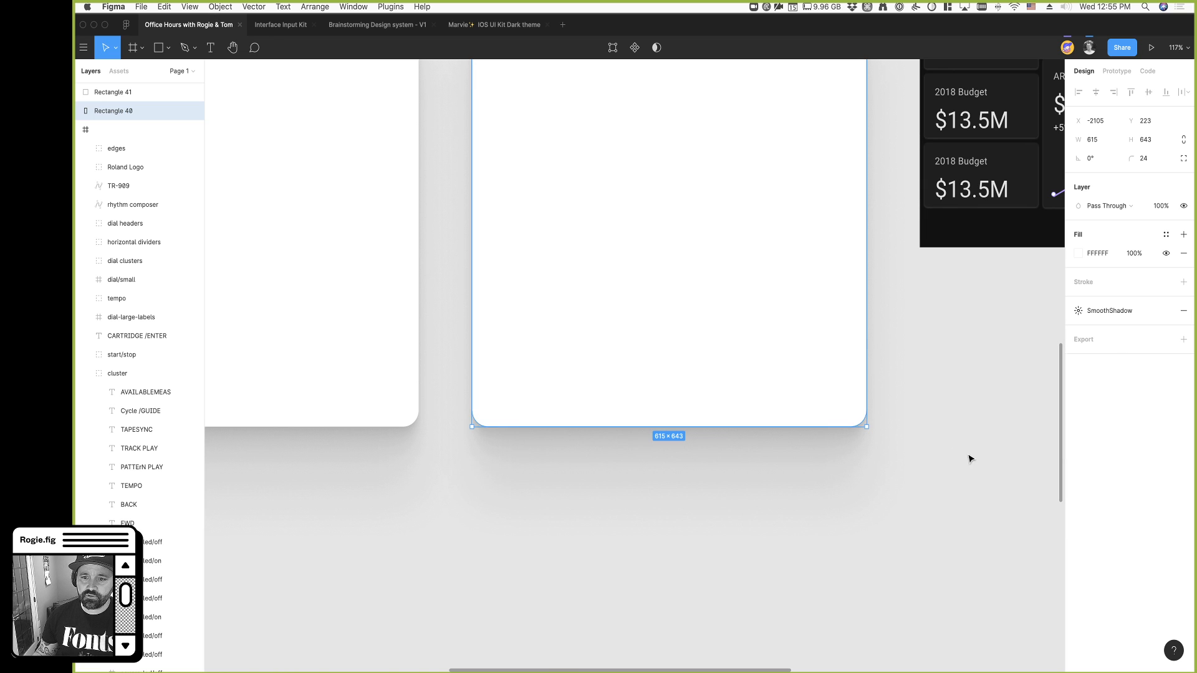
Select both white rectangles and cut them from the canvas
{"action": "left_click", "coordinate": [970, 457]}
{"action": "scroll", "coordinate": [938, 436], "scroll_direction": "down", "scroll_amount": 6}
{"action": "left_click", "coordinate": [857, 370]}
{"action": "scroll", "coordinate": [879, 393], "scroll_direction": "up", "scroll_amount": 5}
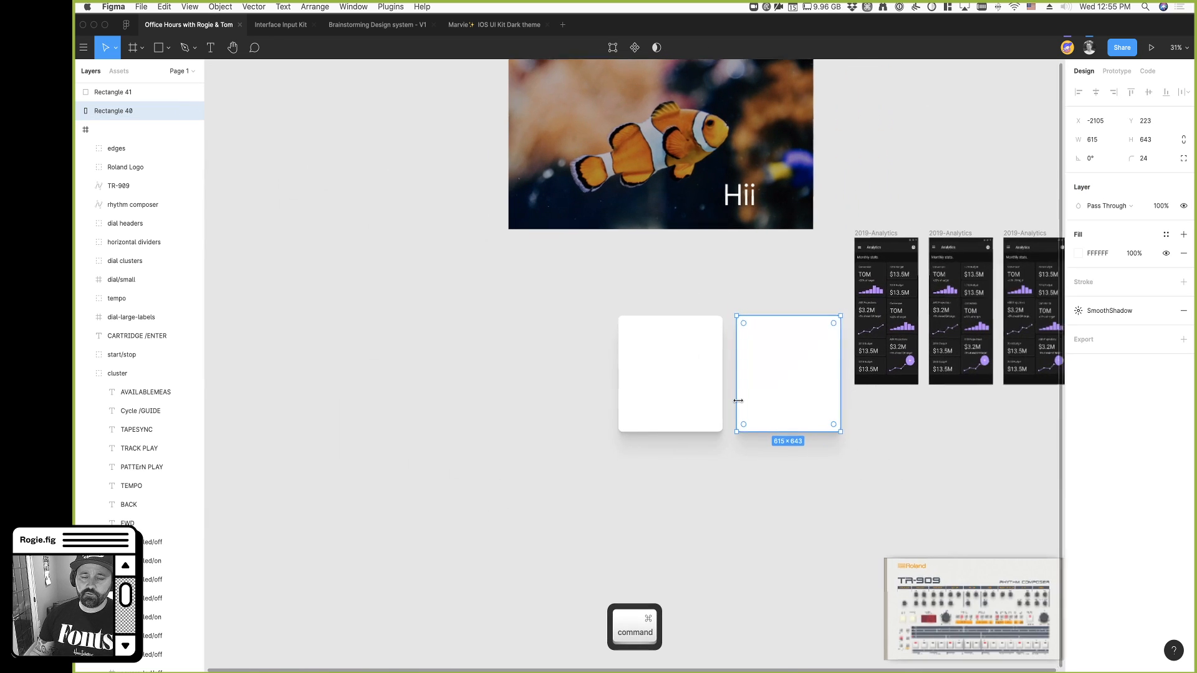
{"action": "key", "text": "super+a"}
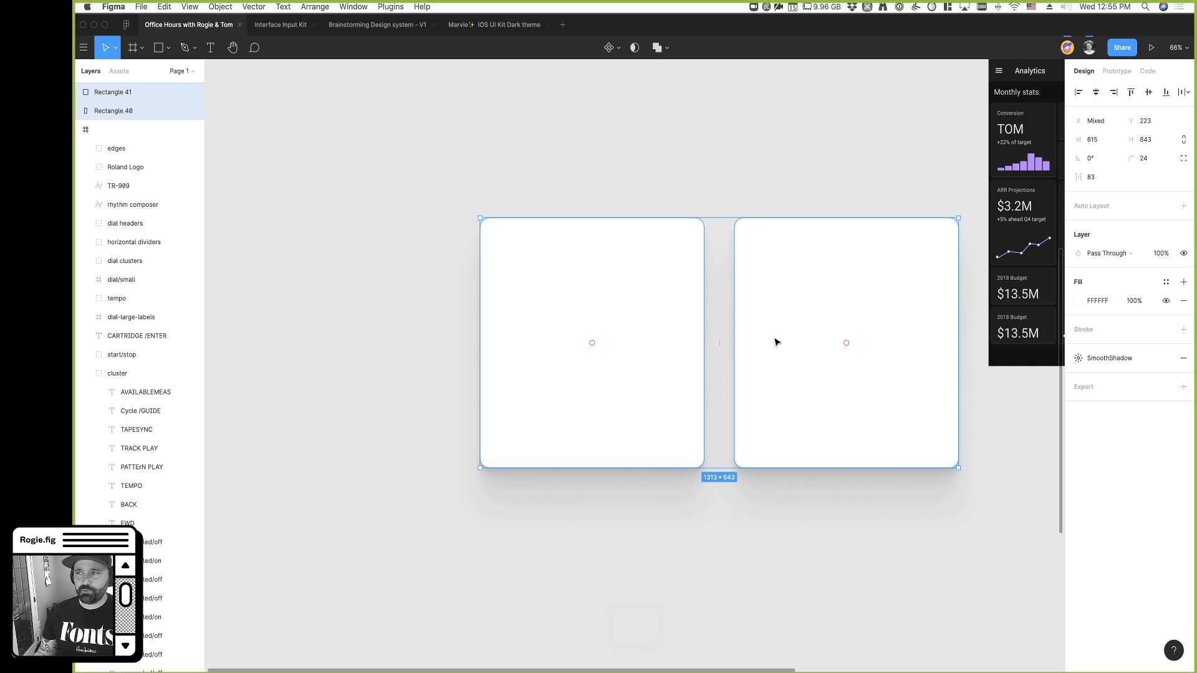
{"action": "key", "text": "super+x"}
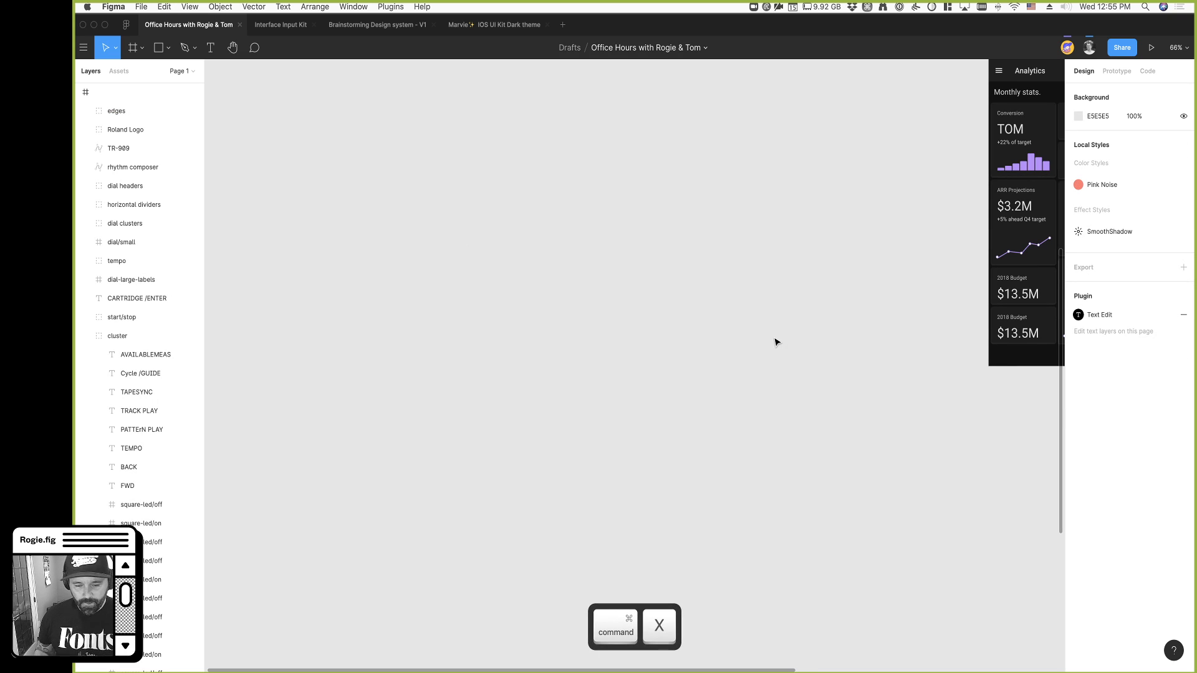
{"action": "scroll", "coordinate": [779, 342], "scroll_direction": "down", "scroll_amount": 4}
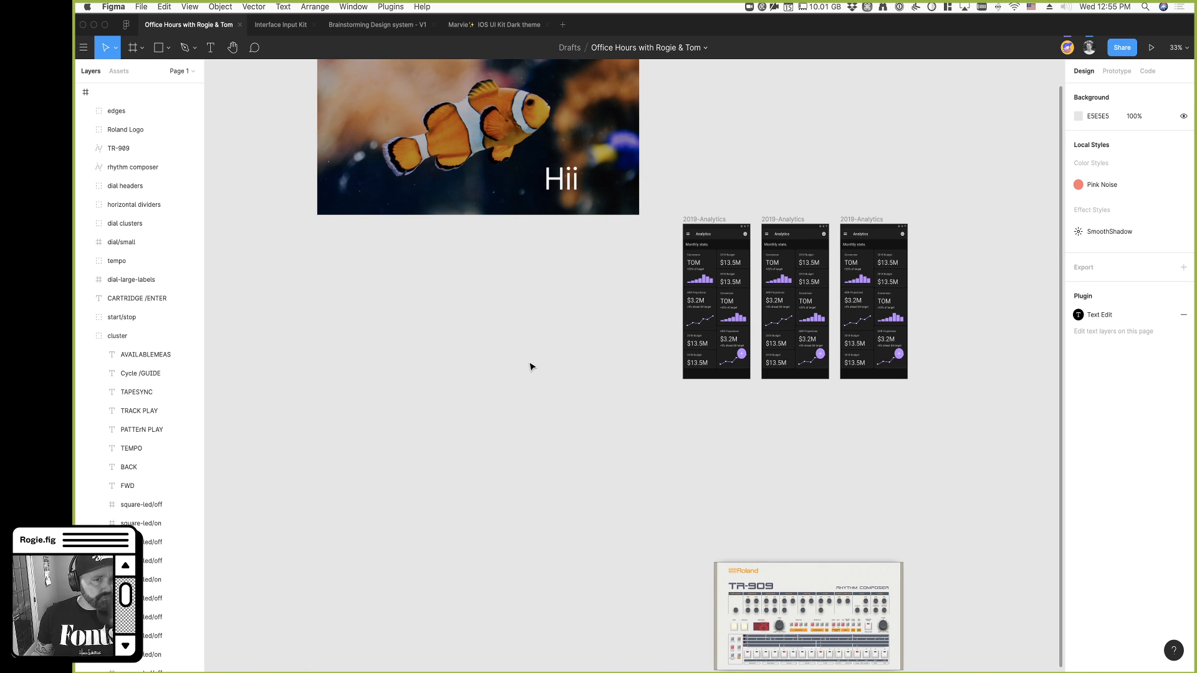
Search the Figma Community plugins for "todo" and install the Todo plugin
{"action": "left_click", "coordinate": [126, 26]}
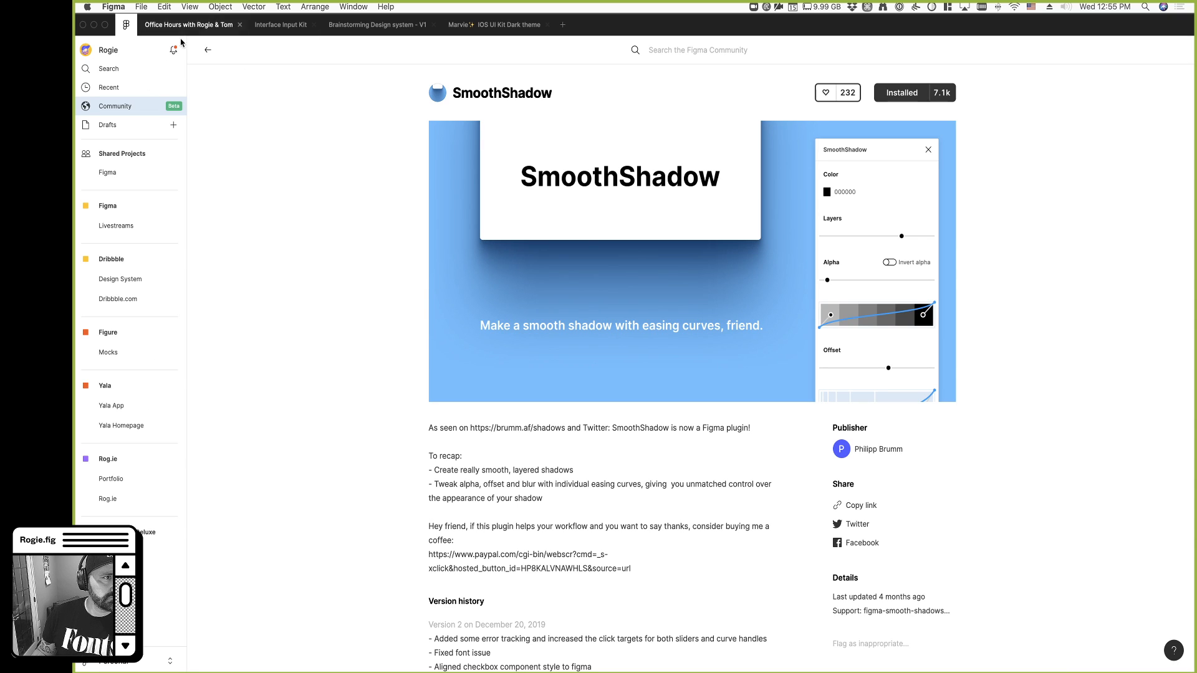
{"action": "left_click", "coordinate": [153, 115]}
{"action": "left_click", "coordinate": [649, 49]}
{"action": "type", "text": "todo"}
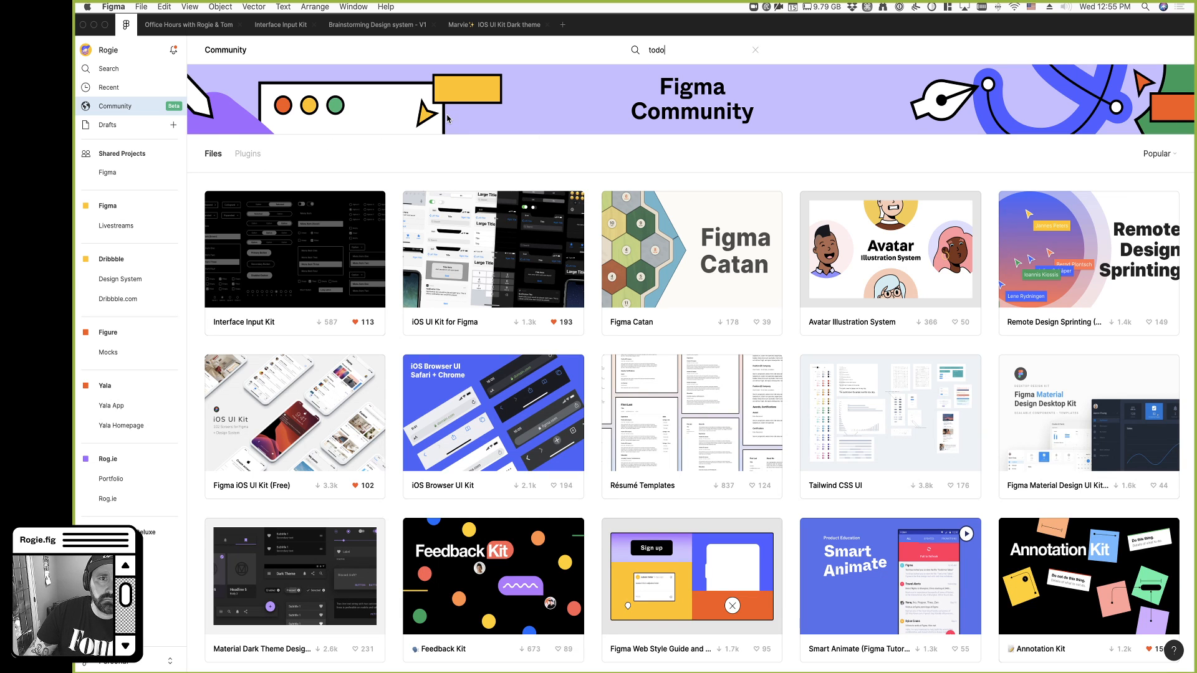
{"action": "key", "text": "Return"}
{"action": "left_click", "coordinate": [262, 83]}
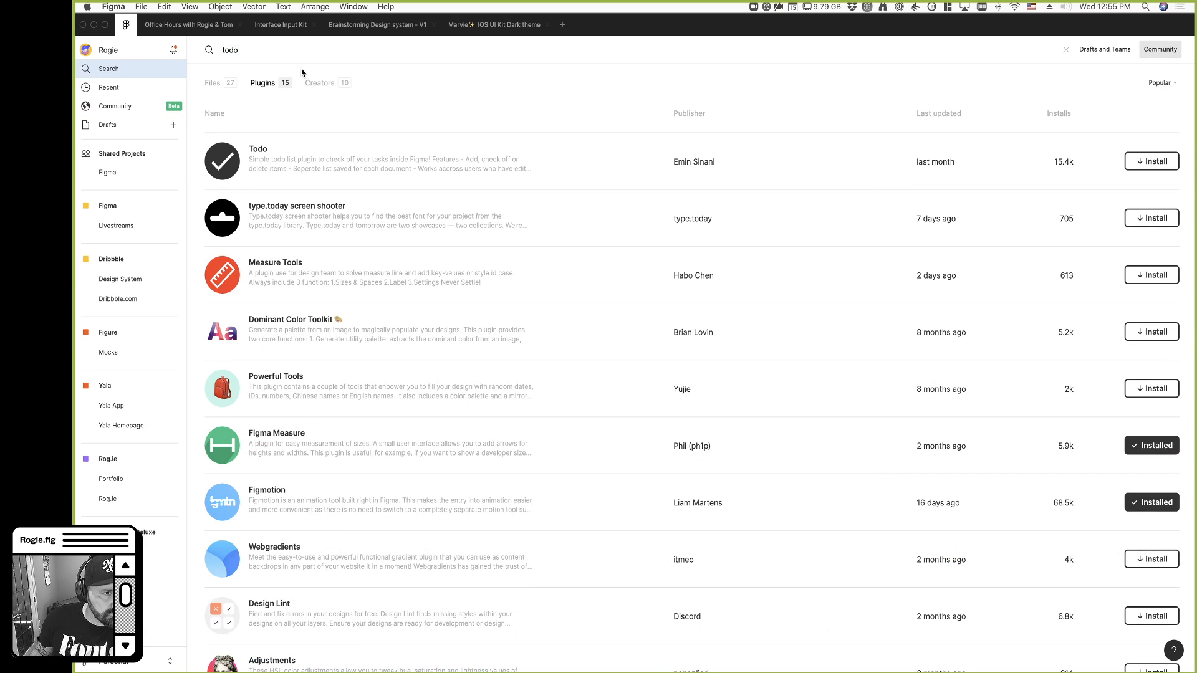
{"action": "left_click", "coordinate": [1164, 162]}
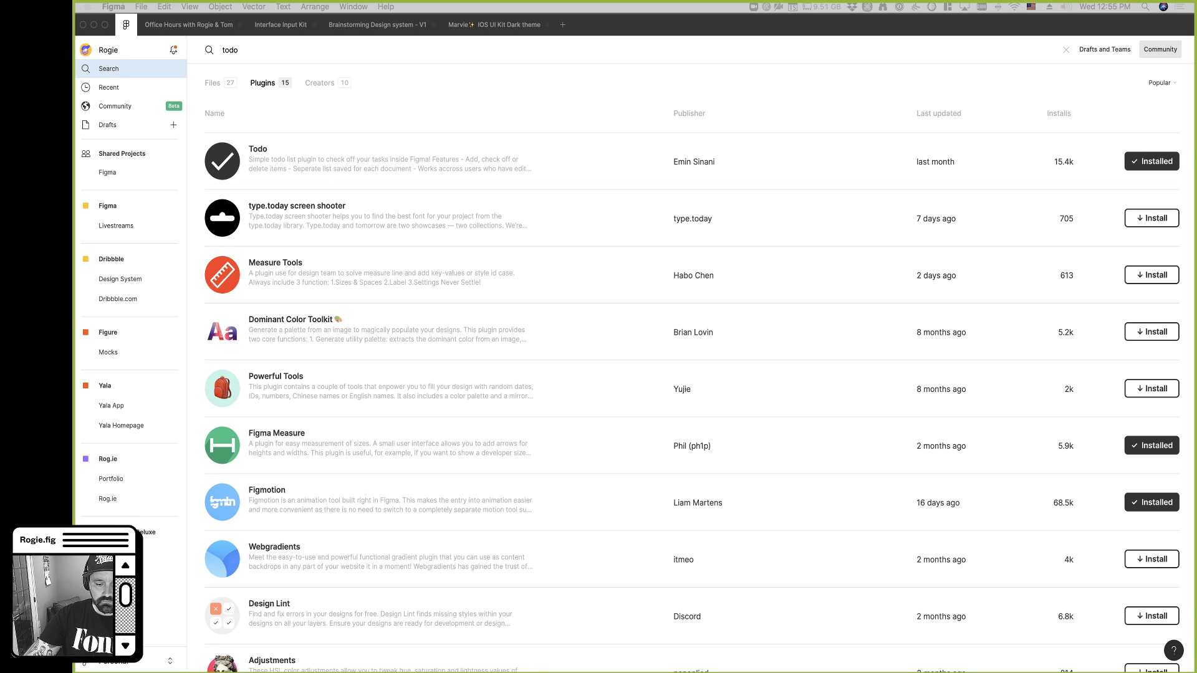
{"action": "key", "text": "shift+t"}
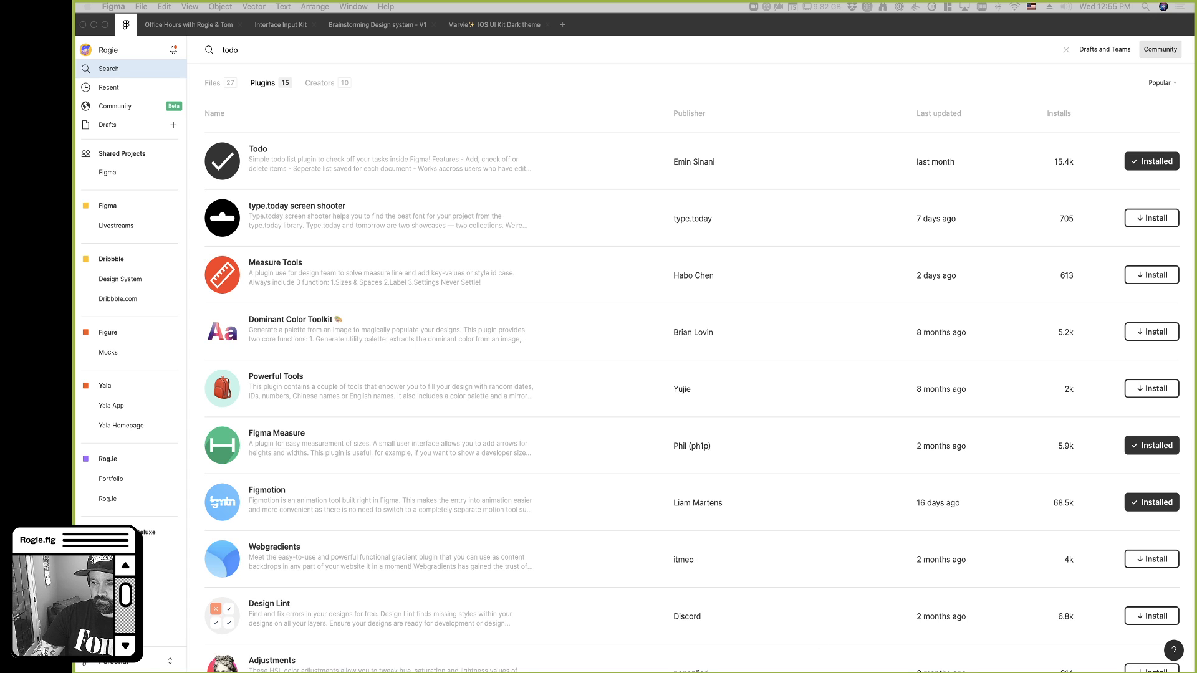
{"action": "key", "text": "shift+space"}
{"action": "key", "text": "shift+t"}
{"action": "key", "text": "shift+h"}
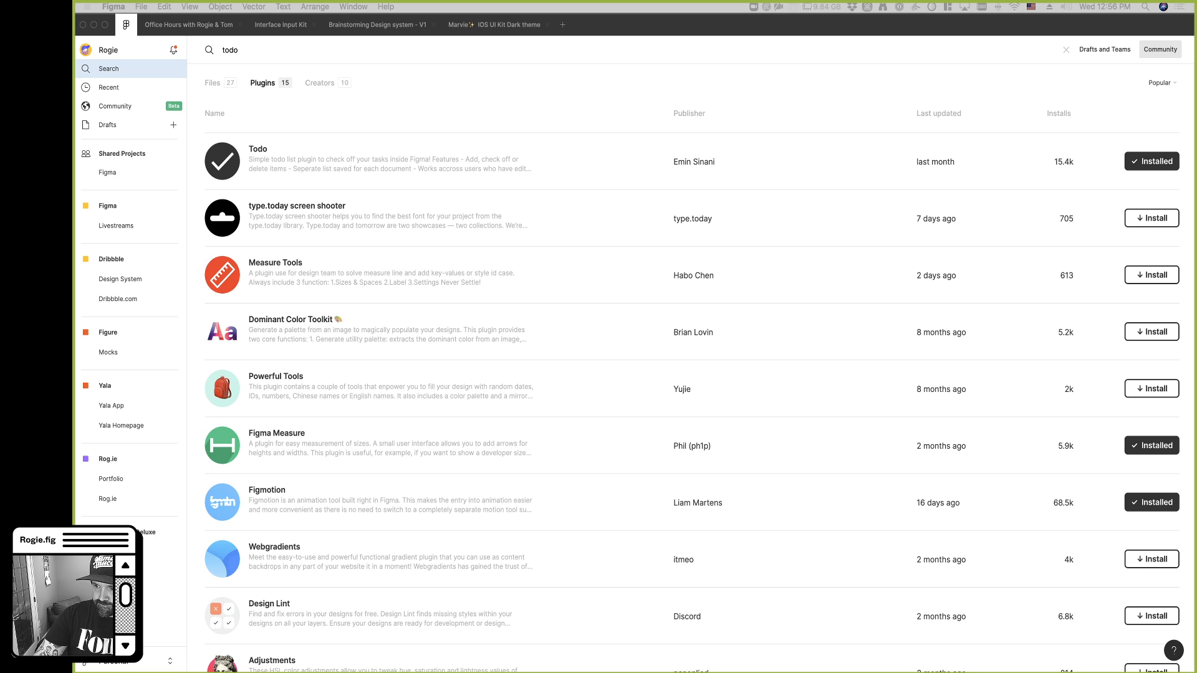
{"action": "left_click", "coordinate": [242, 91]}
Uninstall the Todo plugin in the Community plugin results and return to the design file
{"action": "left_click", "coordinate": [186, 25]}
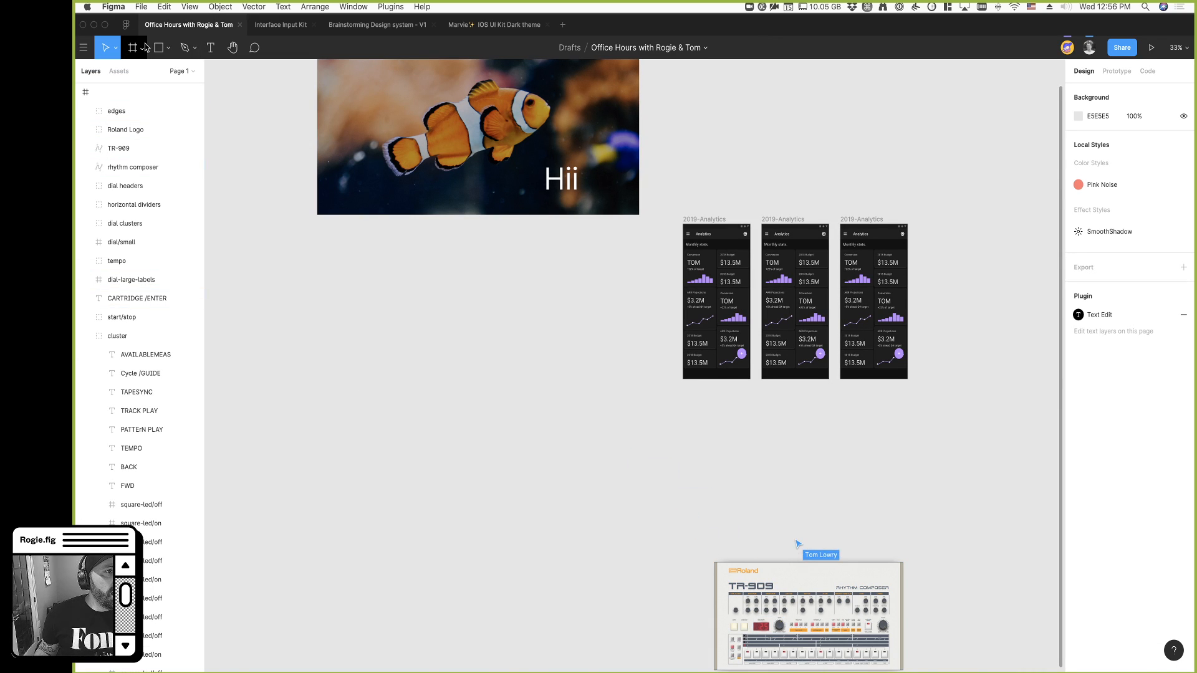
{"action": "left_click", "coordinate": [126, 24]}
{"action": "left_click", "coordinate": [1150, 163]}
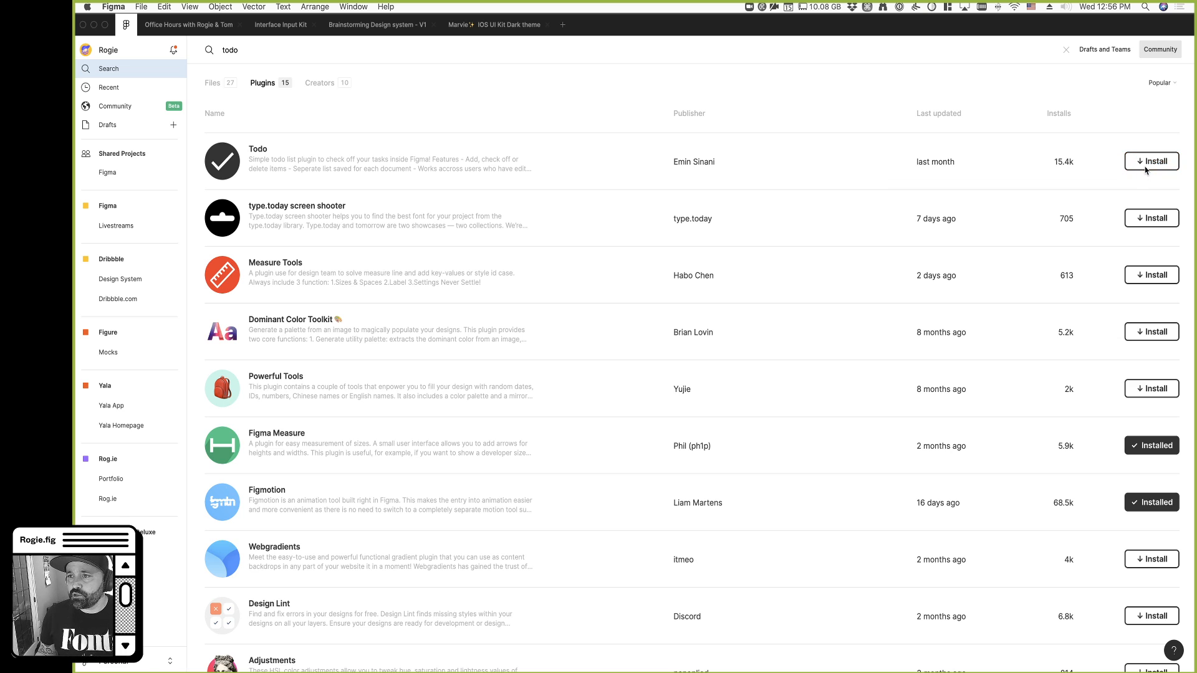
{"action": "left_click", "coordinate": [187, 24]}
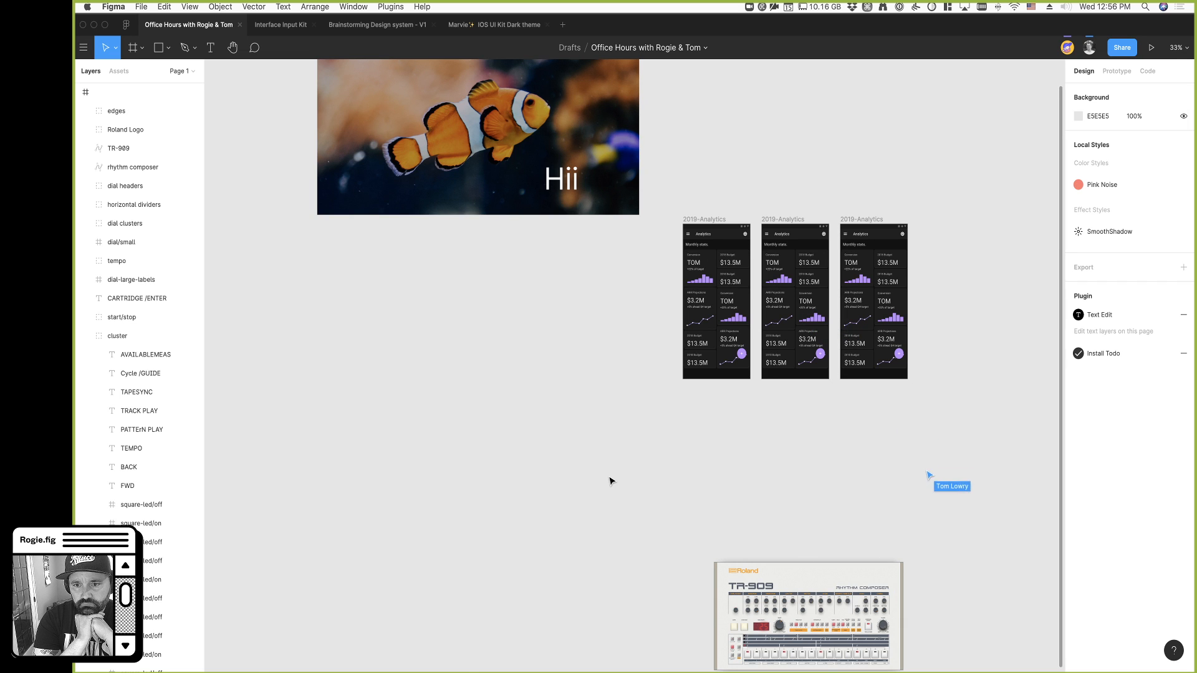
Install the missing Todo plugin through the page's plugin relaunch entry, open it and place its window clear of the analytics screens
{"action": "scroll", "coordinate": [860, 405], "scroll_direction": "right", "scroll_amount": 4}
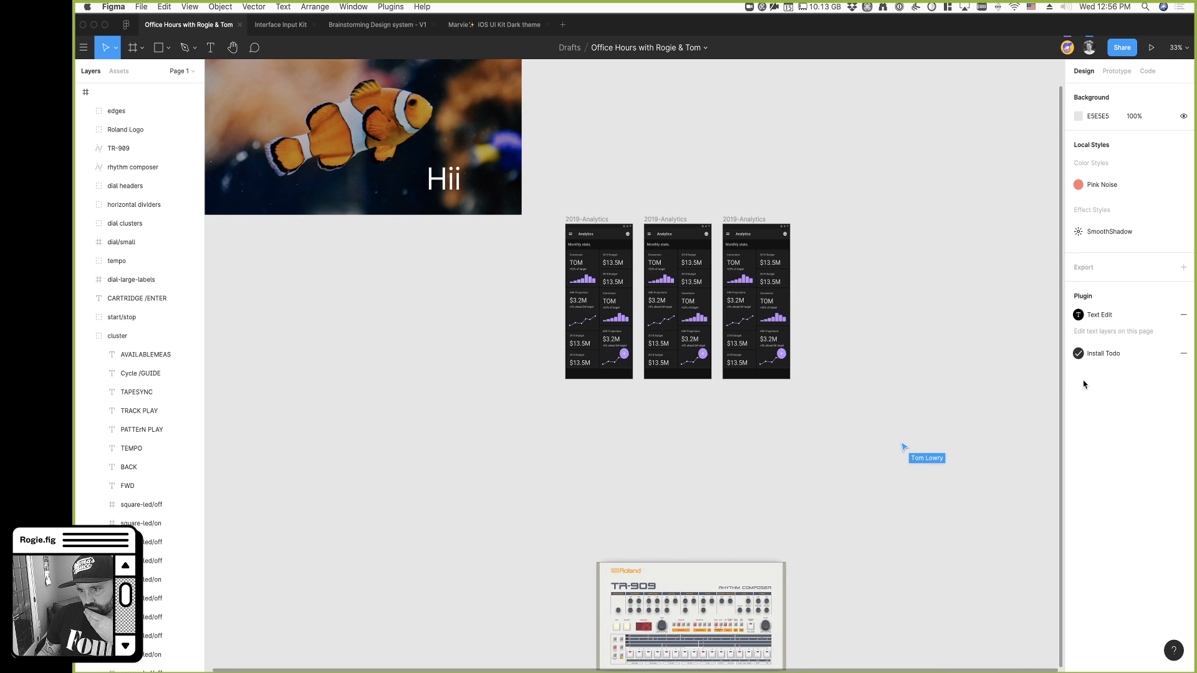
{"action": "left_click", "coordinate": [1099, 358]}
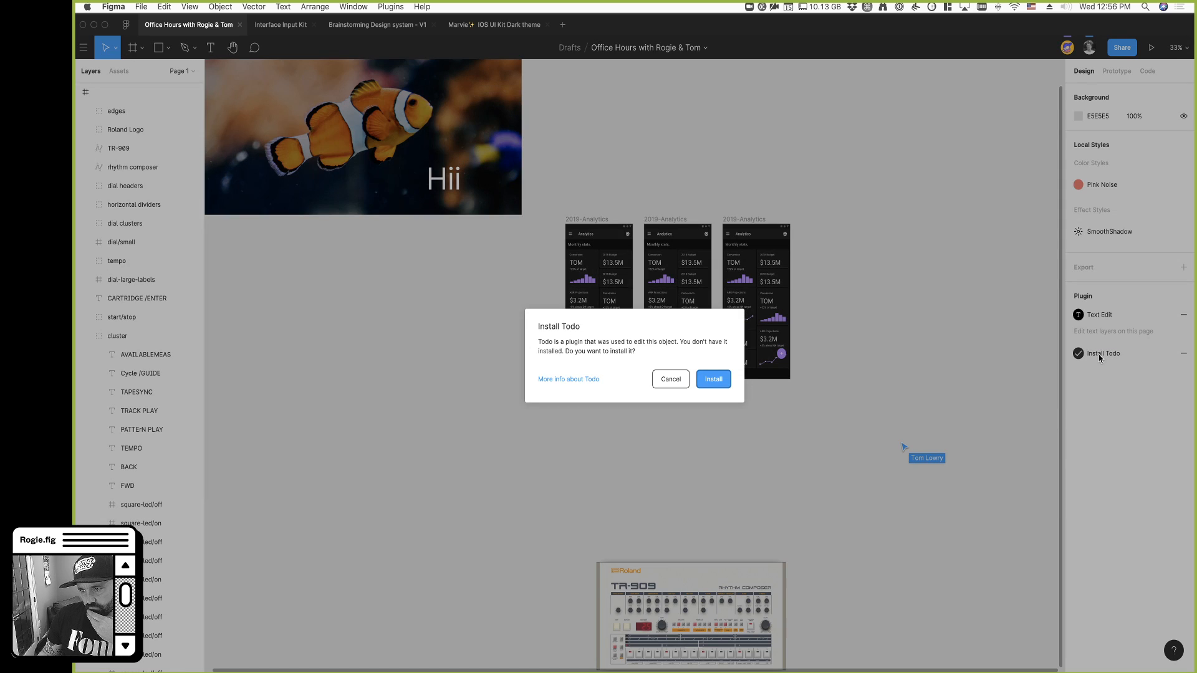
{"action": "left_click", "coordinate": [710, 385]}
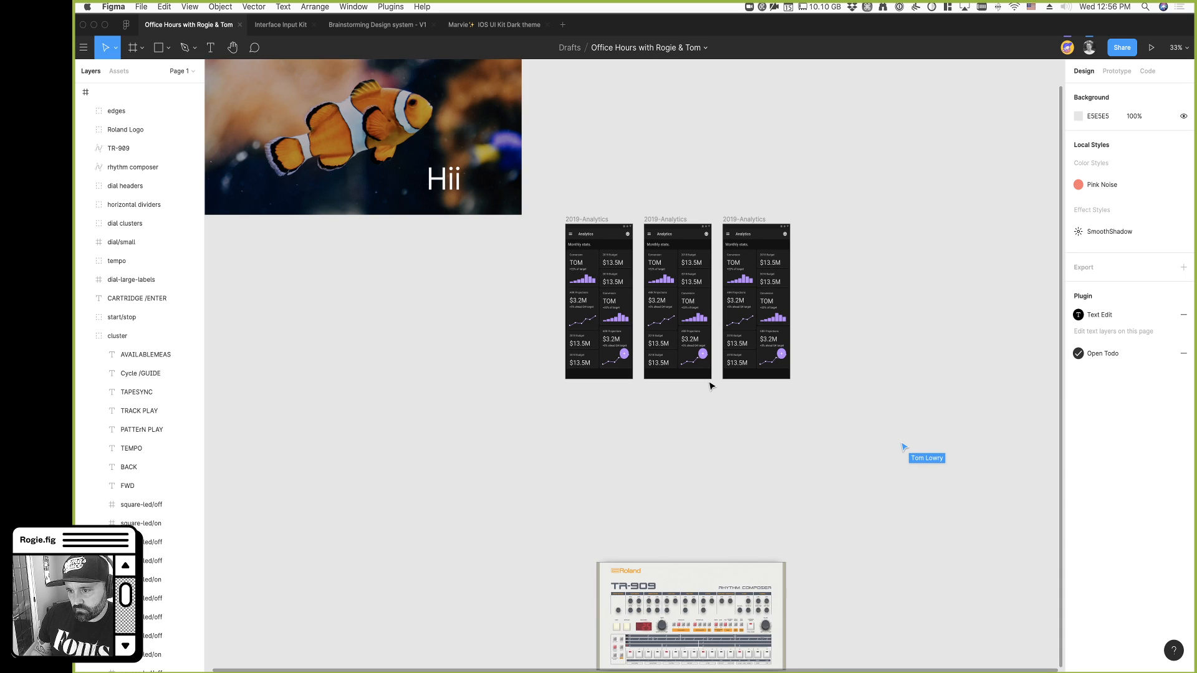
{"action": "left_click", "coordinate": [1097, 357]}
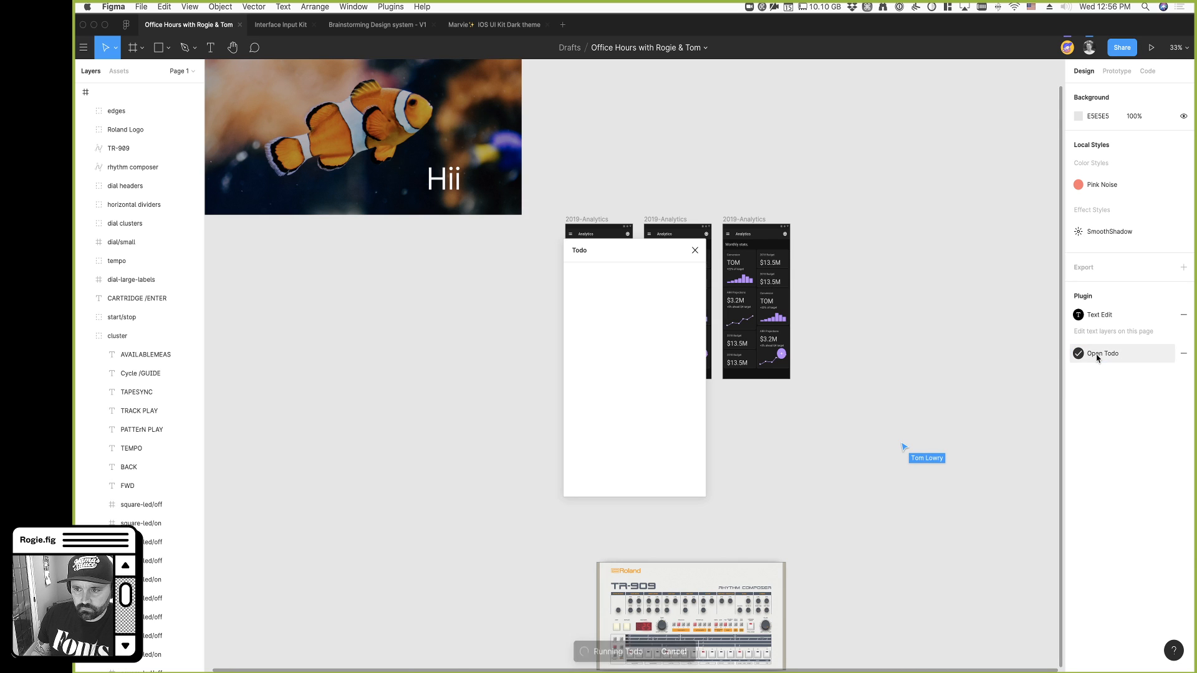
{"action": "left_click_drag", "start_coordinate": [657, 257], "coordinate": [480, 266]}
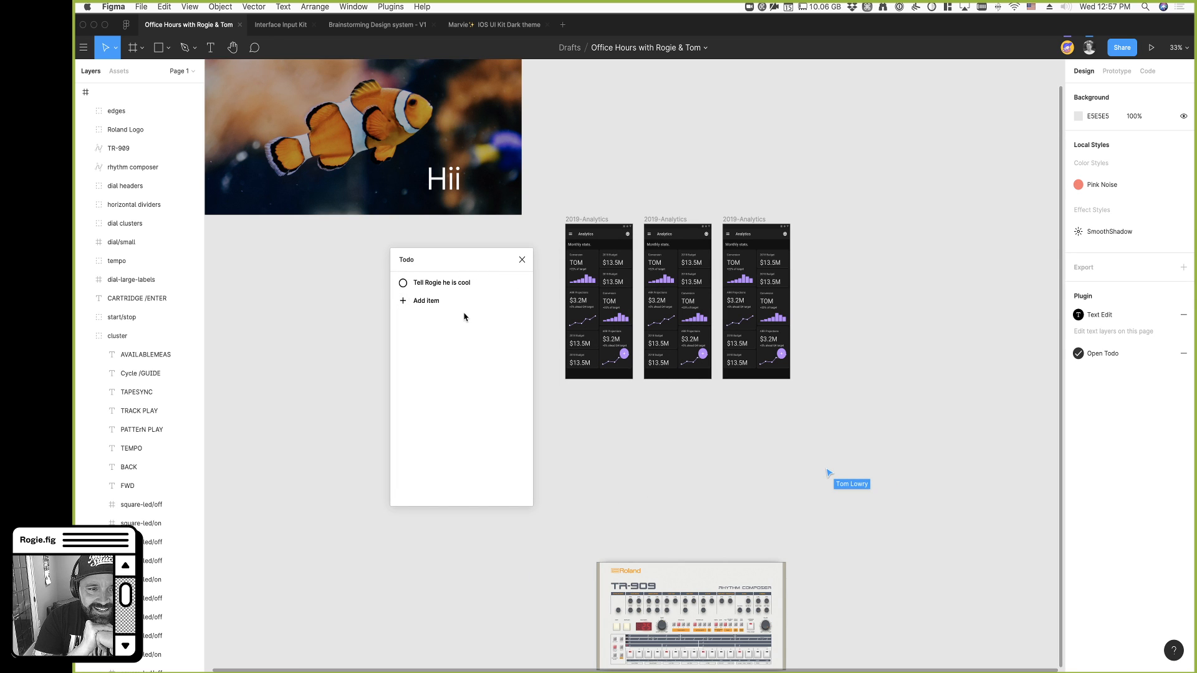
Mark the listed to-do item as completed, then leave the Todo plugin by opening Text Edit and closing it
{"action": "left_click", "coordinate": [403, 284]}
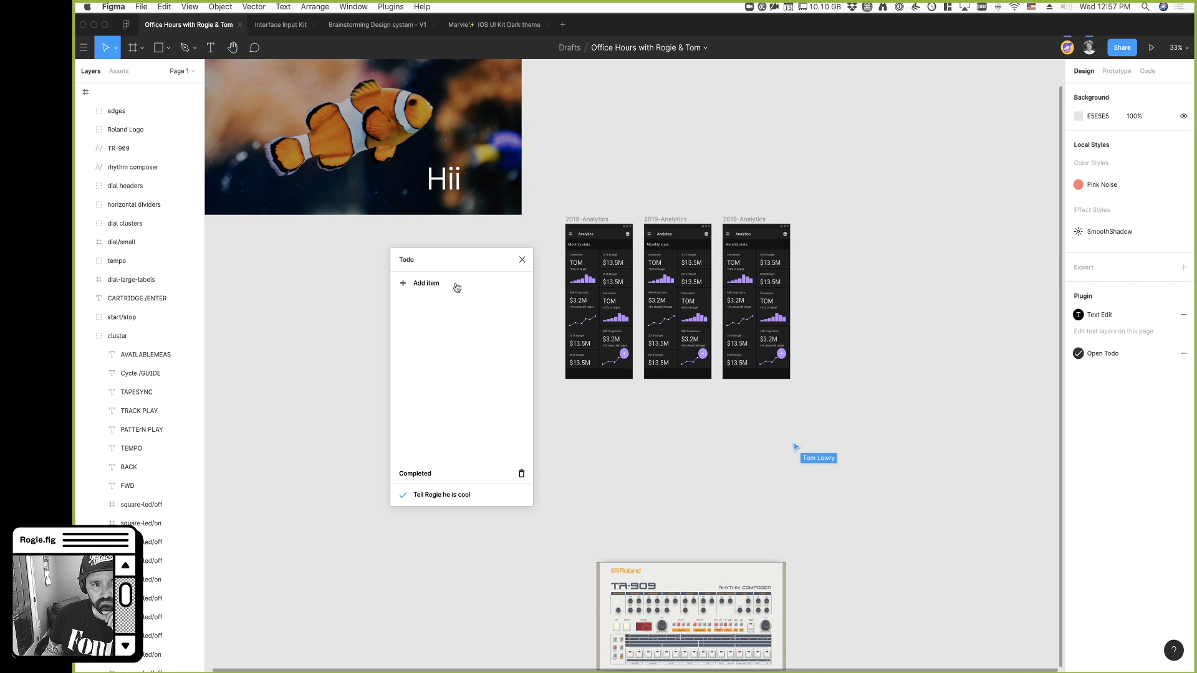
{"action": "left_click_drag", "start_coordinate": [430, 259], "coordinate": [457, 238]}
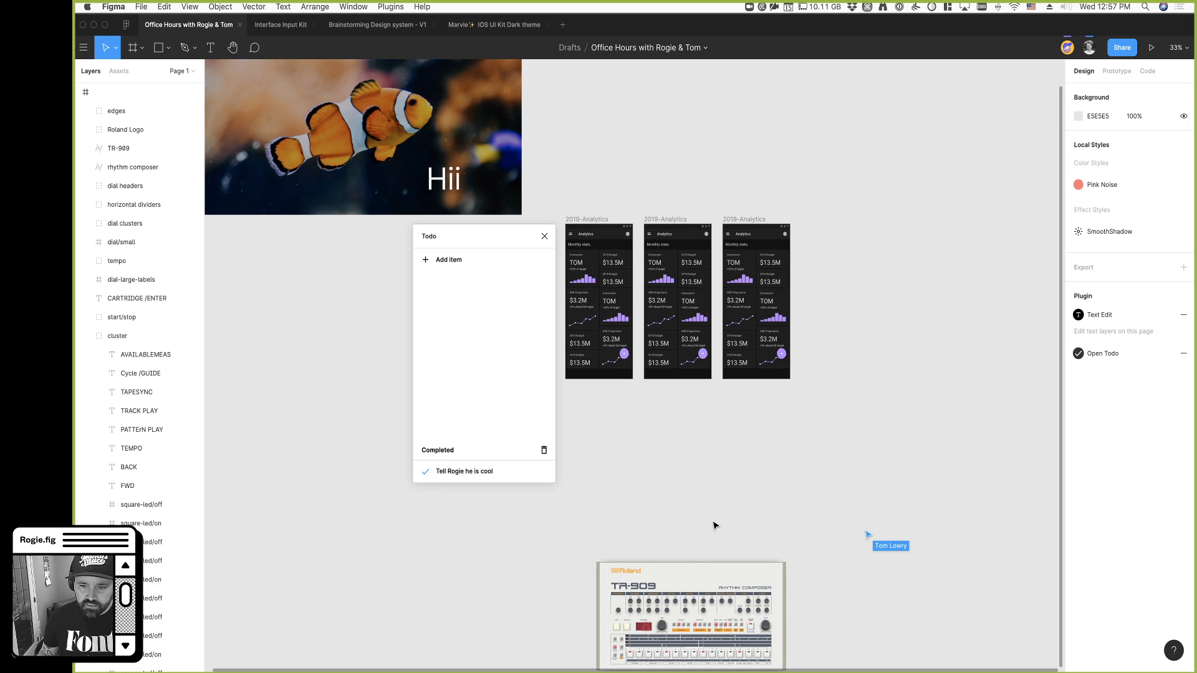
{"action": "left_click", "coordinate": [1111, 320]}
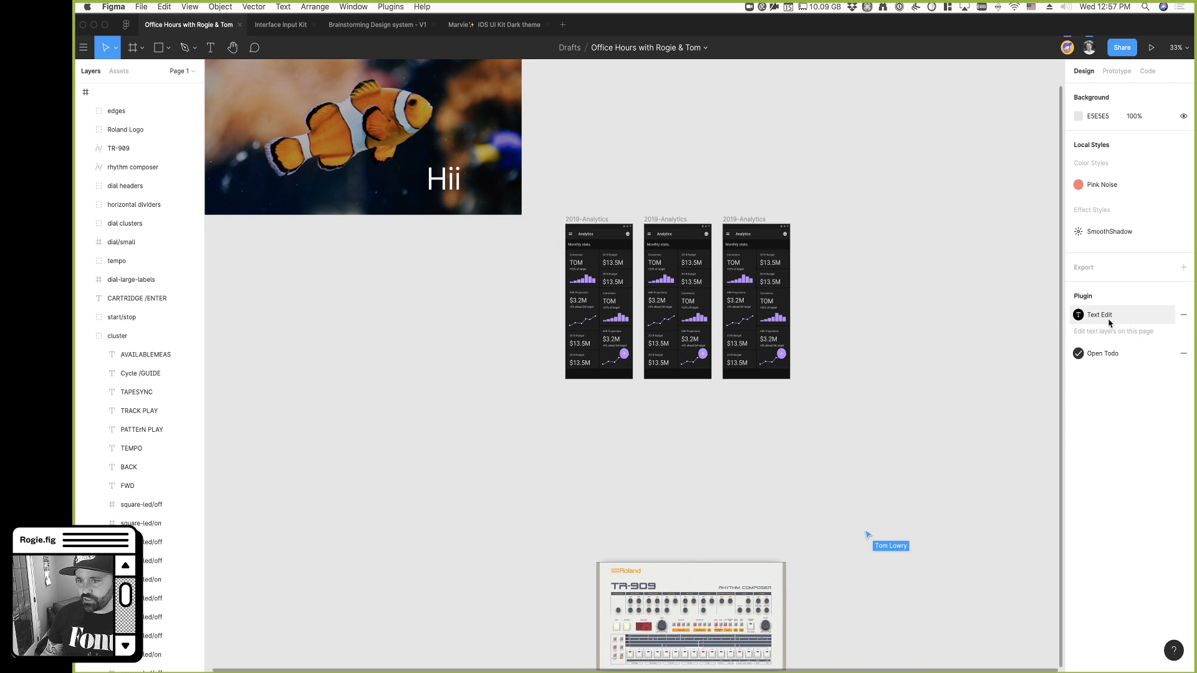
{"action": "left_click", "coordinate": [721, 146]}
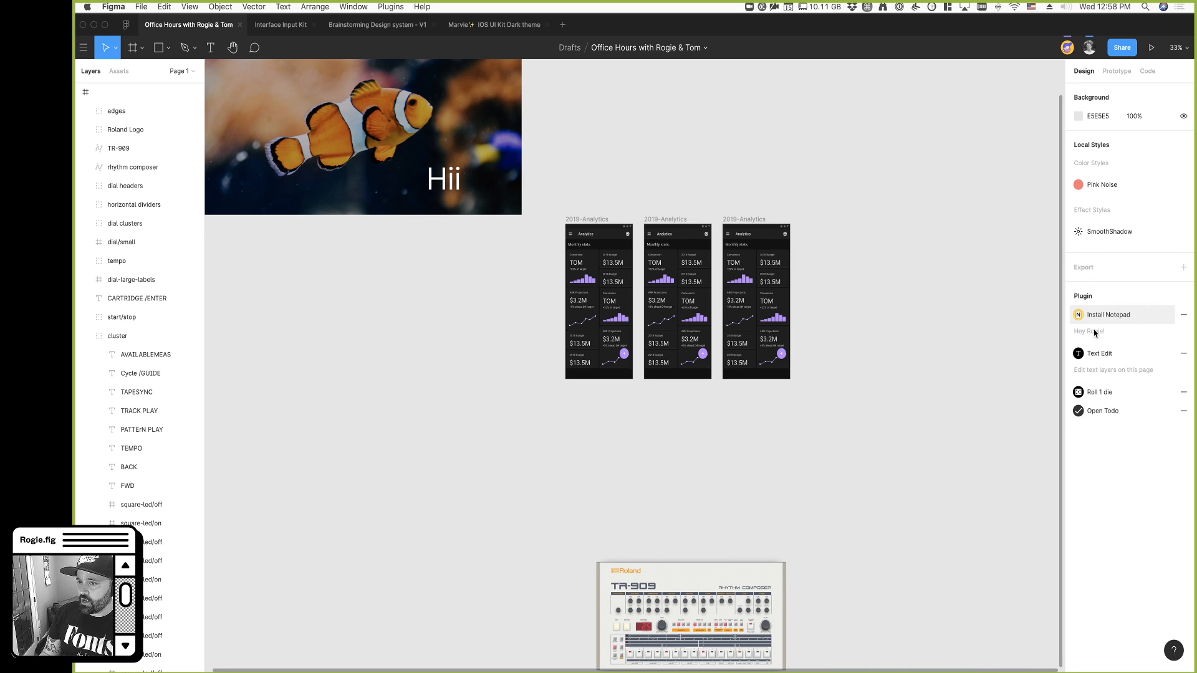
Install the Notepad plugin through the page's plugin relaunch entry
{"action": "left_click", "coordinate": [1110, 317]}
{"action": "left_click", "coordinate": [721, 382]}
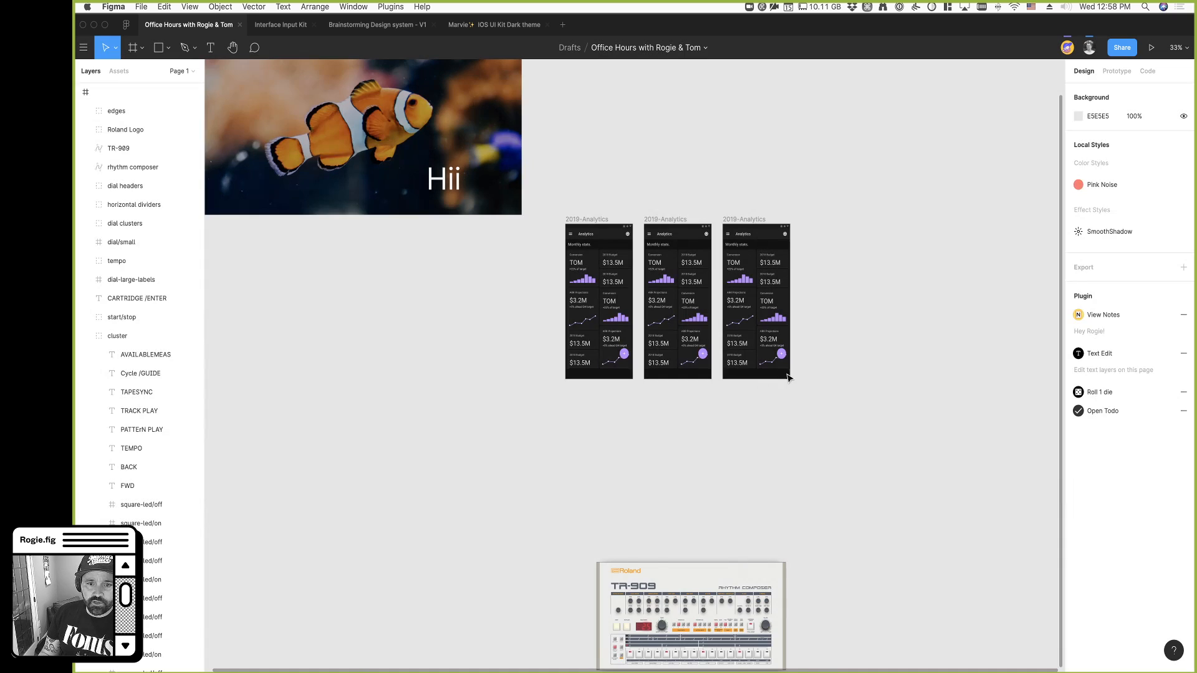
Move the die beside the 2019-Analytics screens and scale its group up to about 443 px wide
{"action": "scroll", "coordinate": [868, 396], "scroll_direction": "right", "scroll_amount": 3}
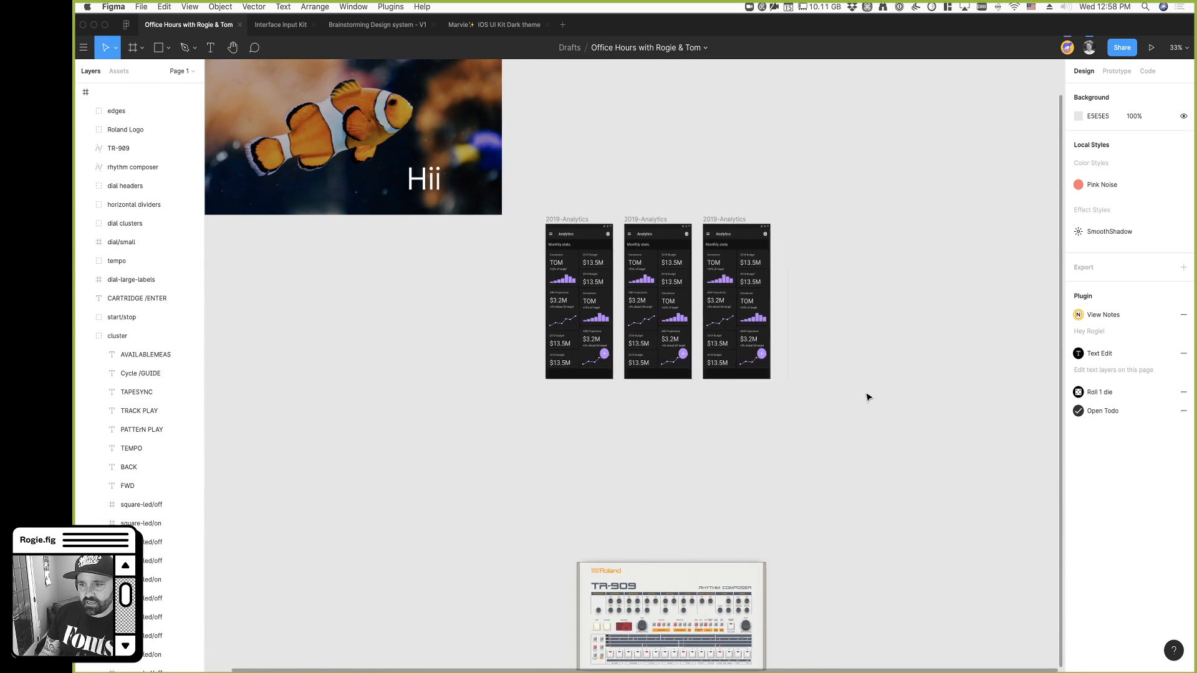
{"action": "scroll", "coordinate": [868, 397], "scroll_direction": "up", "scroll_amount": 2}
{"action": "scroll", "coordinate": [868, 397], "scroll_direction": "up", "scroll_amount": 2}
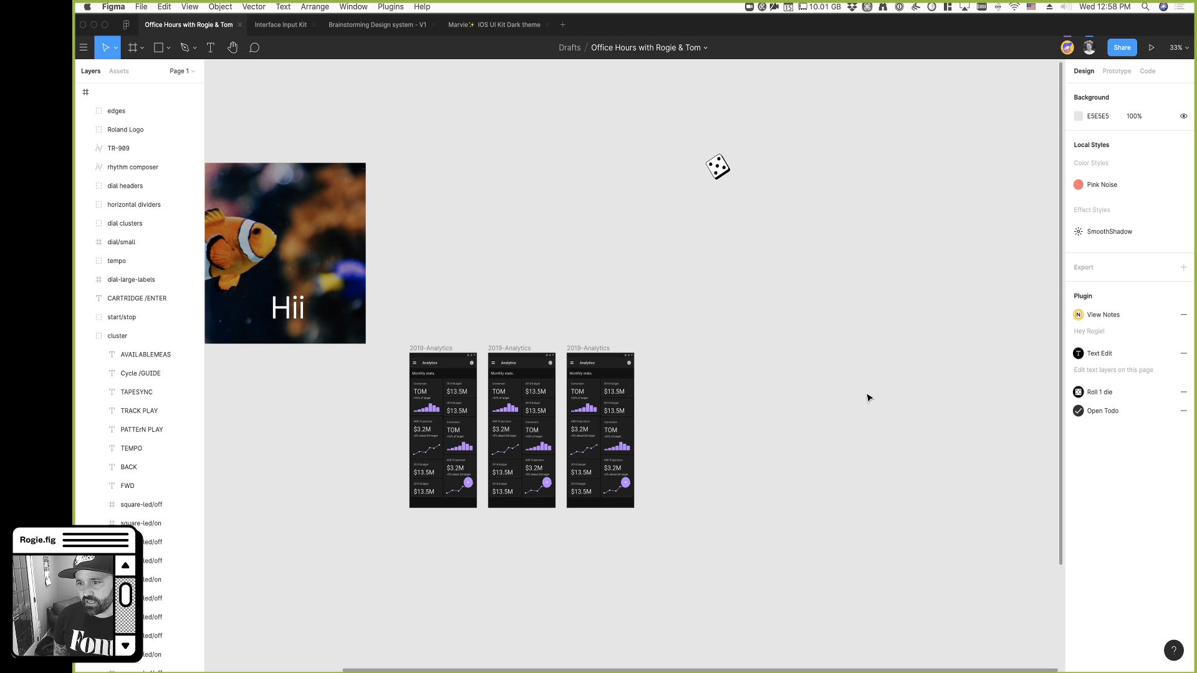
{"action": "scroll", "coordinate": [967, 302], "scroll_direction": "up", "scroll_amount": 1}
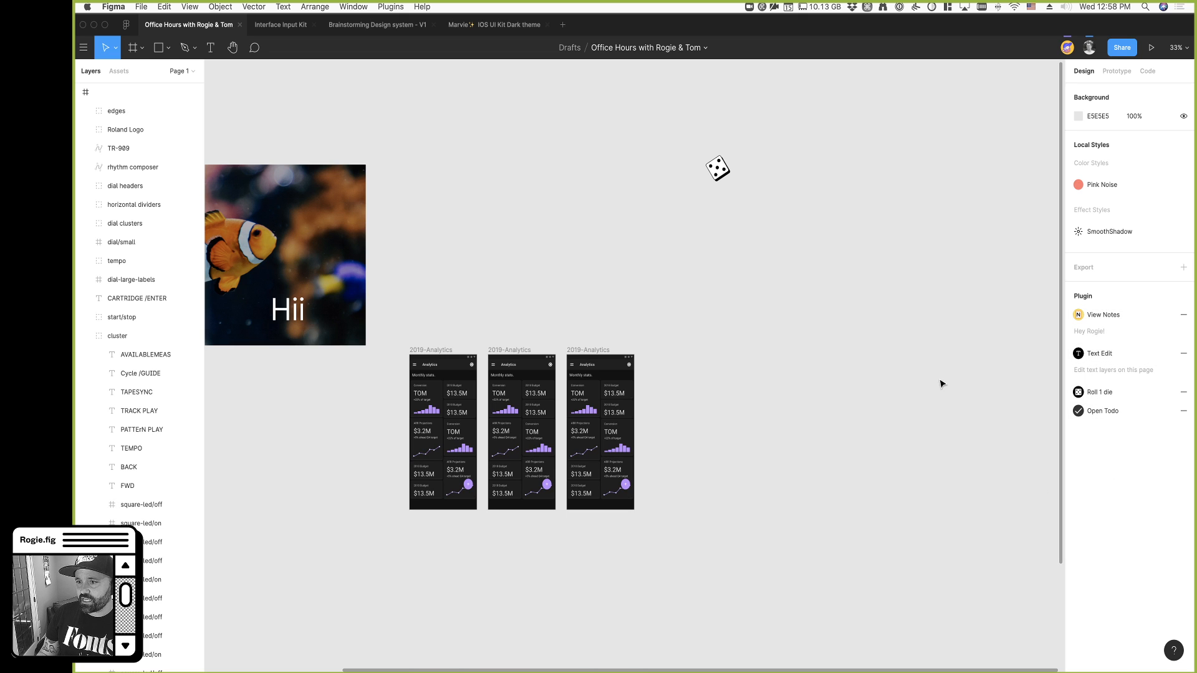
{"action": "left_click_drag", "start_coordinate": [718, 177], "coordinate": [782, 448]}
{"action": "key", "text": "k"}
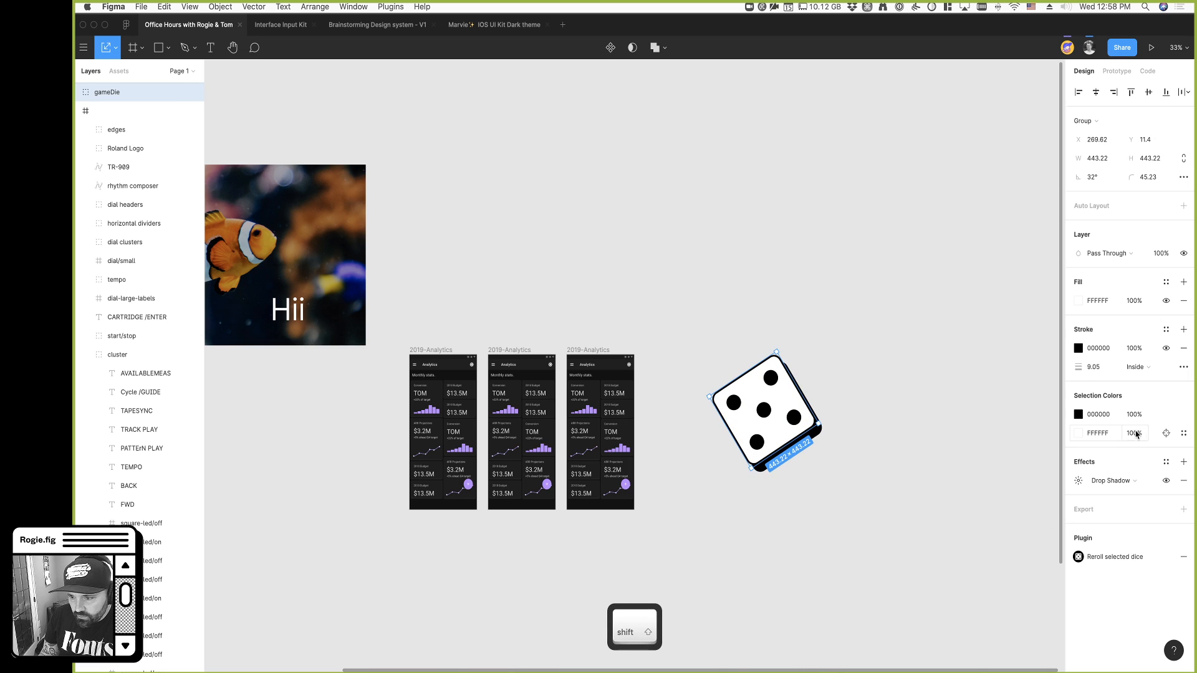
Reroll the selected die several times with the Dice plugin and deselect it
{"action": "left_click", "coordinate": [1119, 555]}
{"action": "left_click", "coordinate": [1119, 555]}
{"action": "left_click", "coordinate": [1118, 555]}
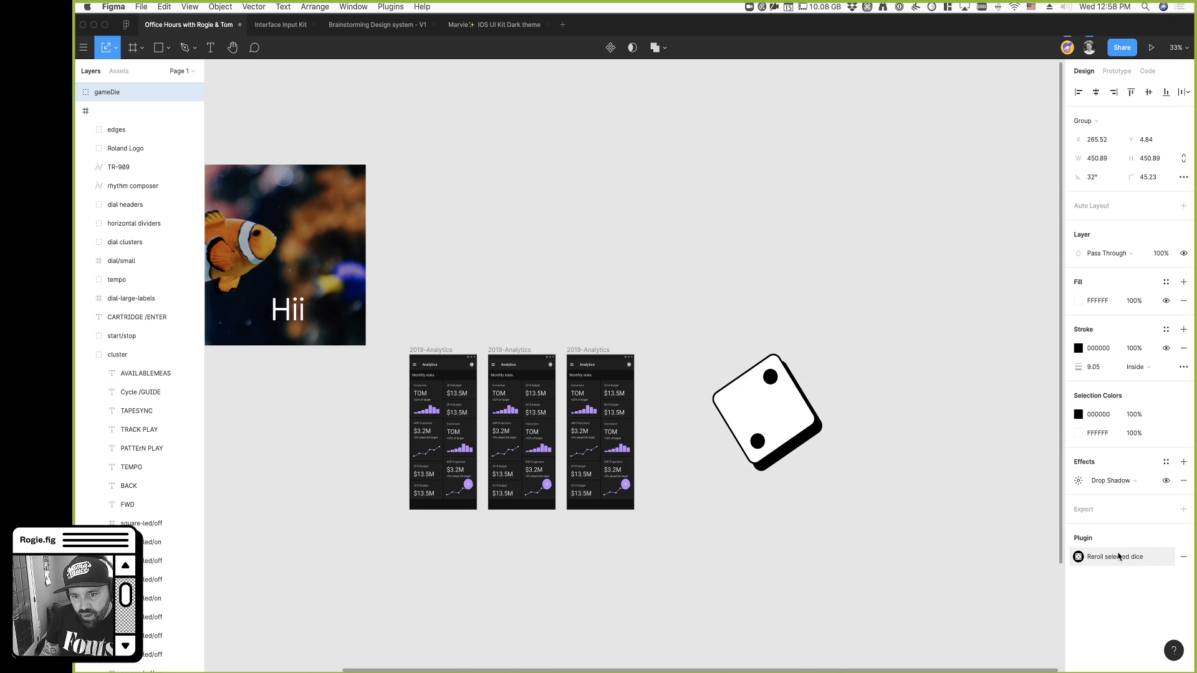
{"action": "left_click", "coordinate": [1119, 555]}
{"action": "left_click", "coordinate": [913, 516]}
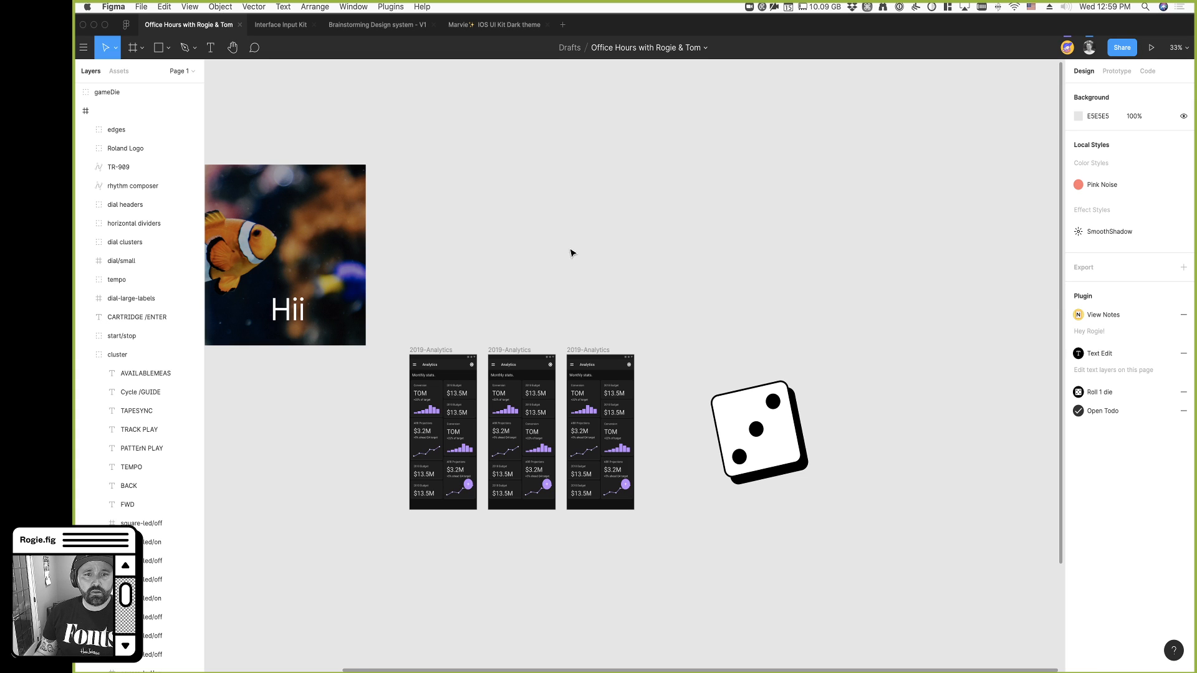
Try to run the Timer plugin with nothing selected on the canvas
{"action": "scroll", "coordinate": [556, 335], "scroll_direction": "up", "scroll_amount": 3}
{"action": "scroll", "coordinate": [562, 335], "scroll_direction": "left", "scroll_amount": 2}
{"action": "scroll", "coordinate": [562, 334], "scroll_direction": "up", "scroll_amount": 1}
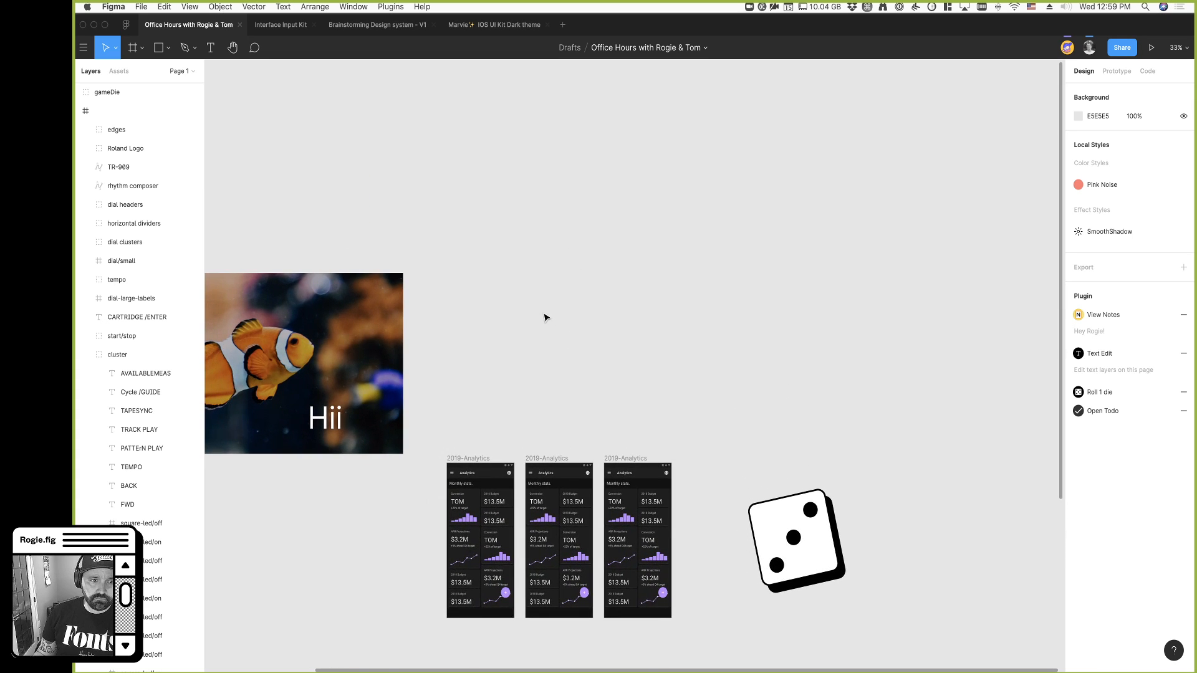
{"action": "right_click", "coordinate": [510, 242]}
{"action": "mouse_move", "coordinate": [542, 274]}
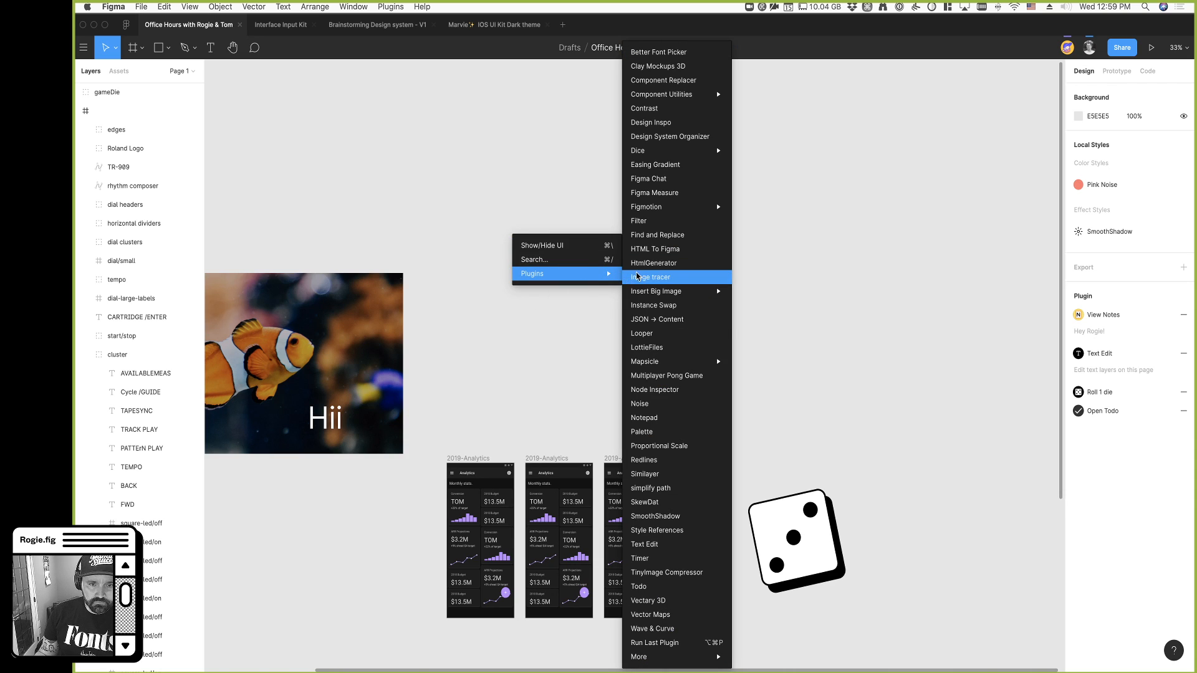
{"action": "left_click", "coordinate": [686, 559]}
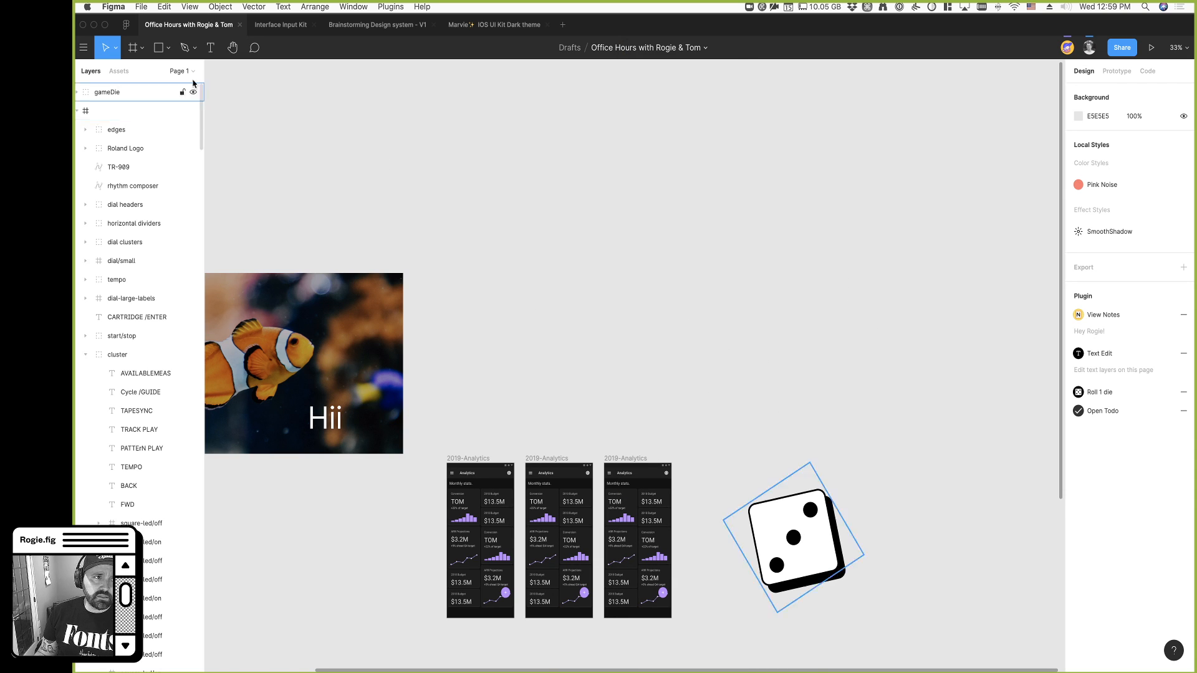
{"action": "key", "text": "t"}
{"action": "left_click", "coordinate": [543, 284]}
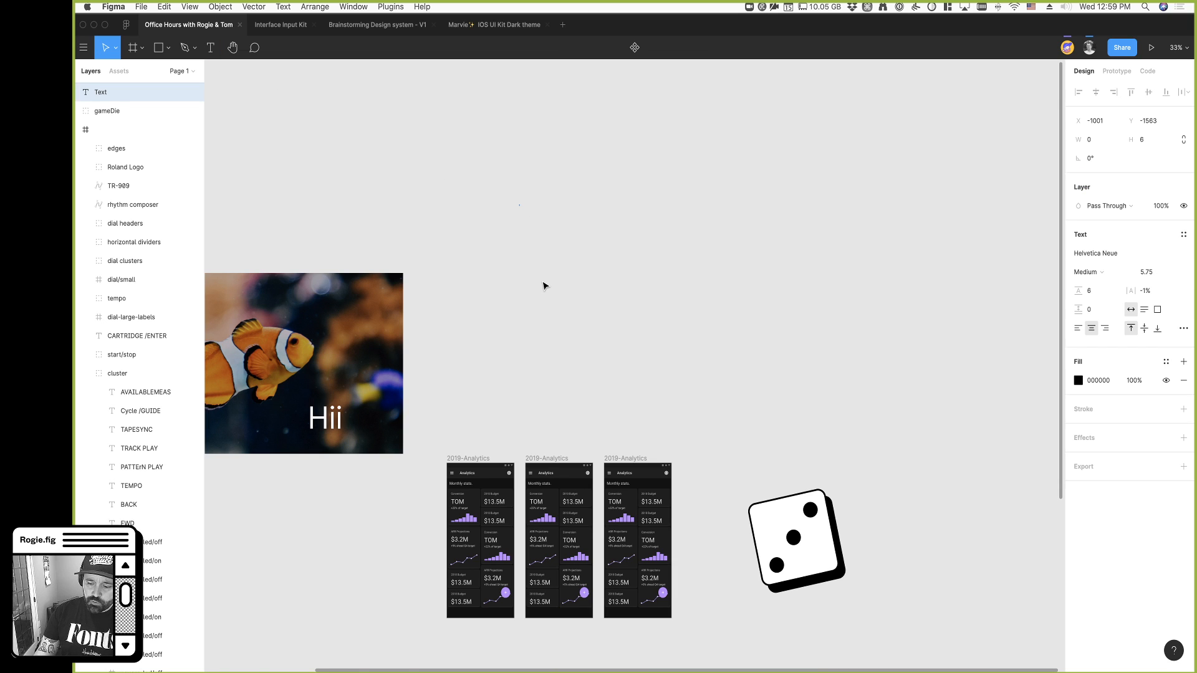
{"action": "key", "text": "Escape"}
{"action": "key", "text": "shift+semicolon"}
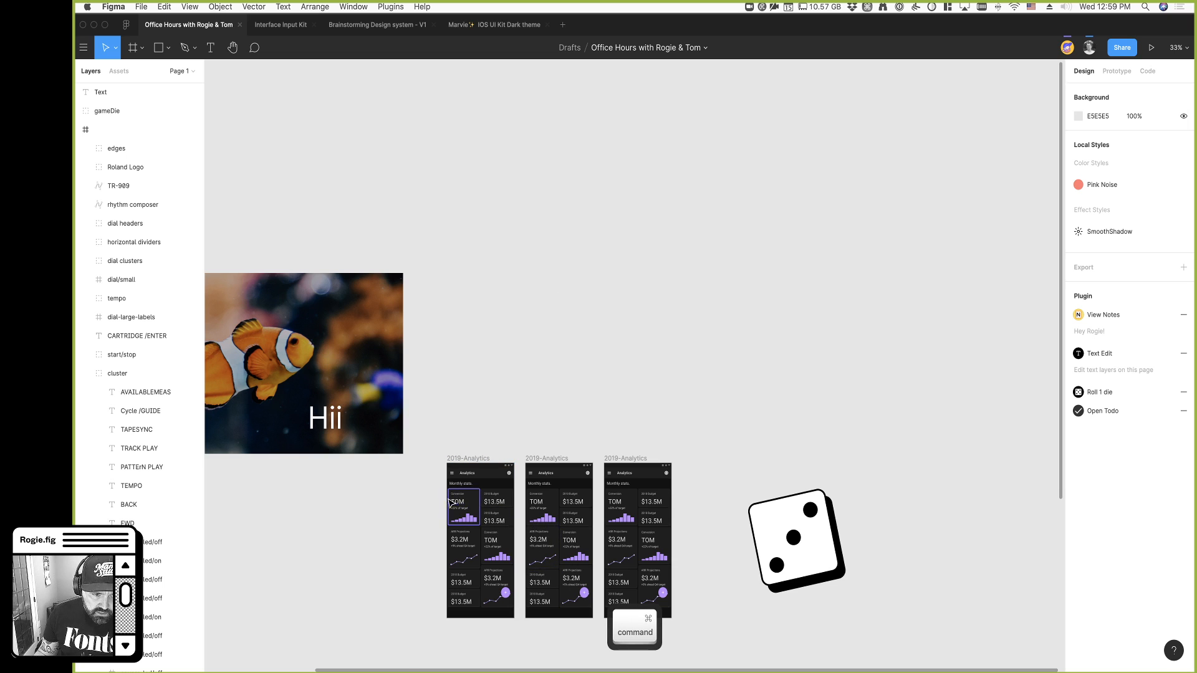
Duplicate the "Hii" text into the empty area above the analytics screens and change the copy to "10:00"
{"action": "left_click", "coordinate": [539, 277]}
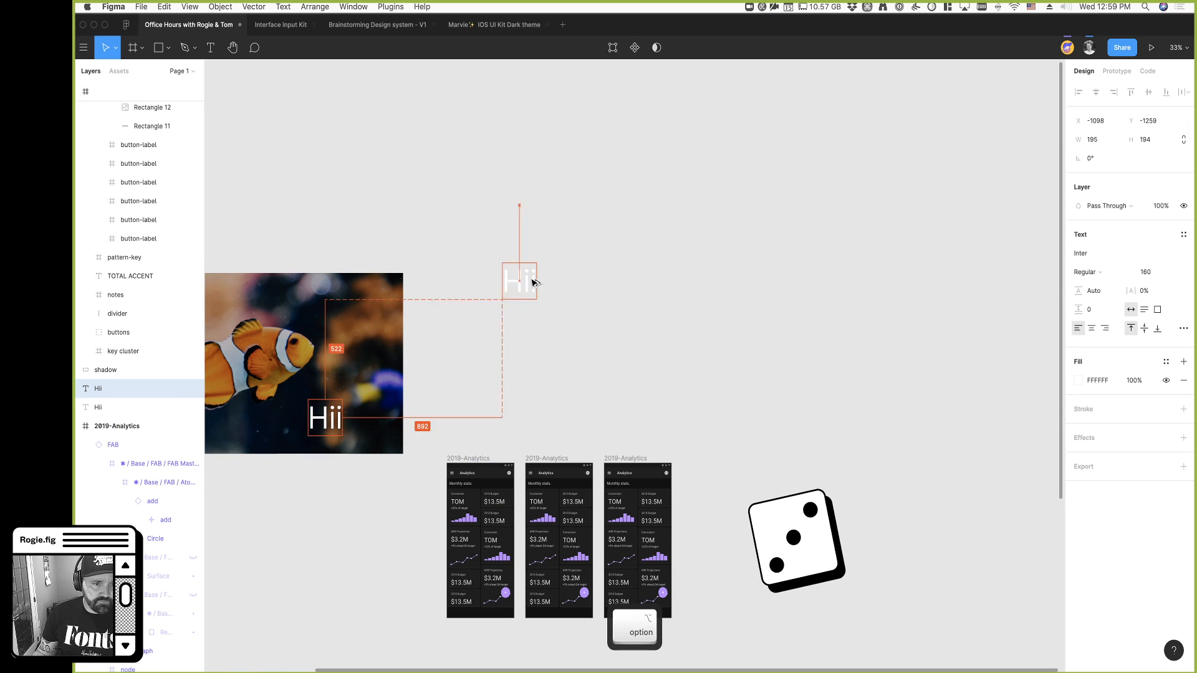
{"action": "type", "text": ":00"}
{"action": "left_click", "coordinate": [631, 339]}
{"action": "left_click", "coordinate": [557, 284]}
Run the Timer plugin on the "10:00" text and check the countdown with the text both deselected and selected
{"action": "right_click", "coordinate": [549, 268]}
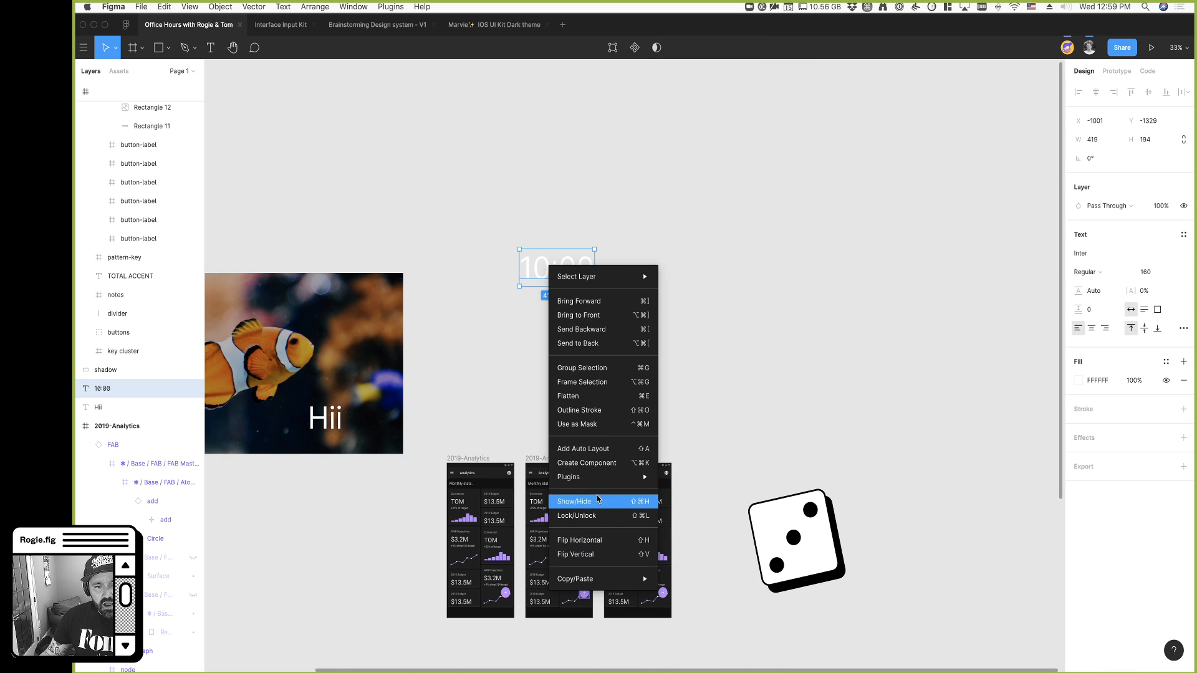
{"action": "mouse_move", "coordinate": [622, 478]}
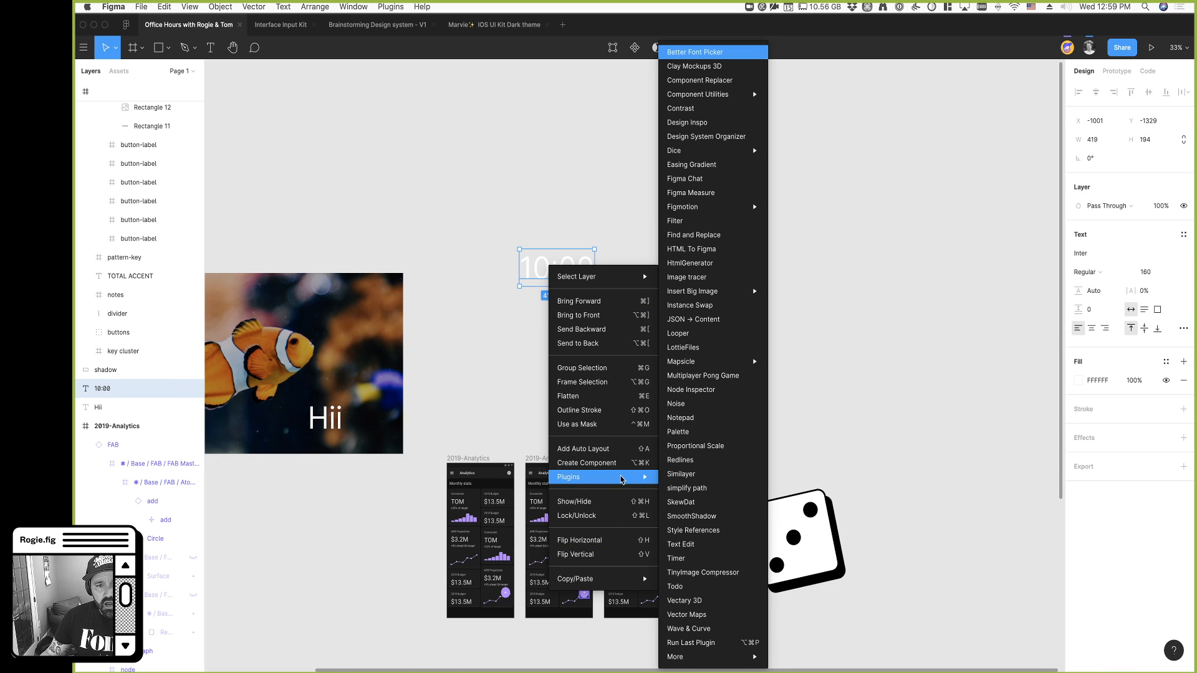
{"action": "left_click", "coordinate": [672, 559]}
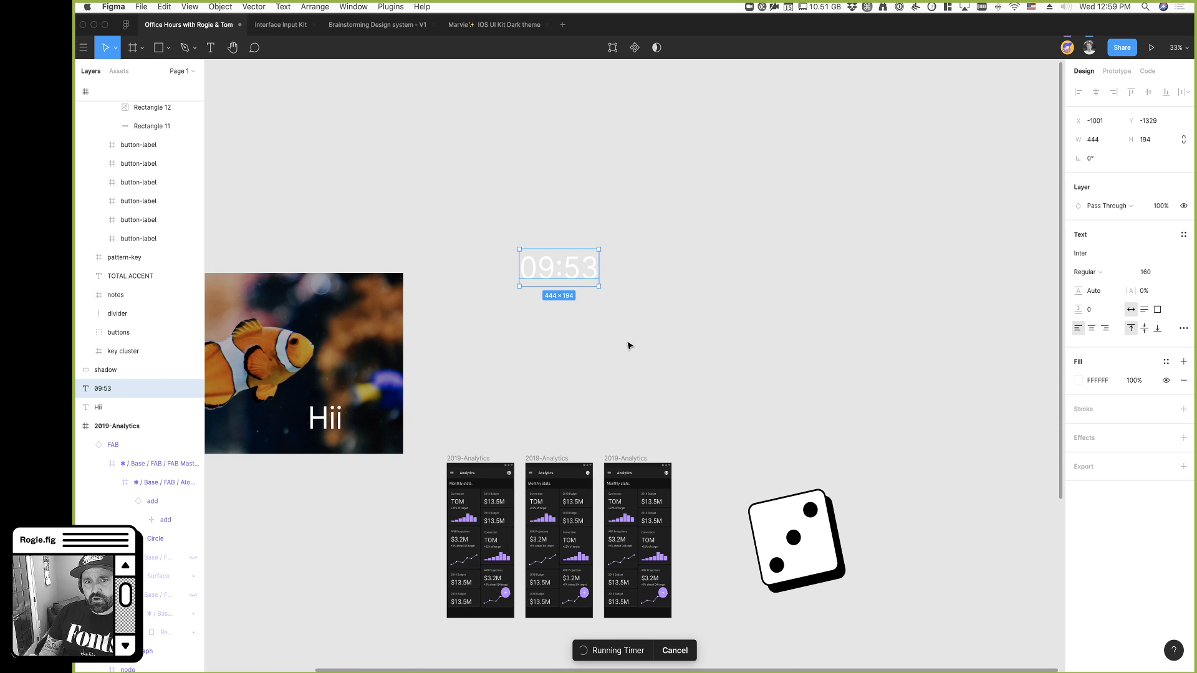
{"action": "scroll", "coordinate": [620, 337], "scroll_direction": "down", "scroll_amount": 1}
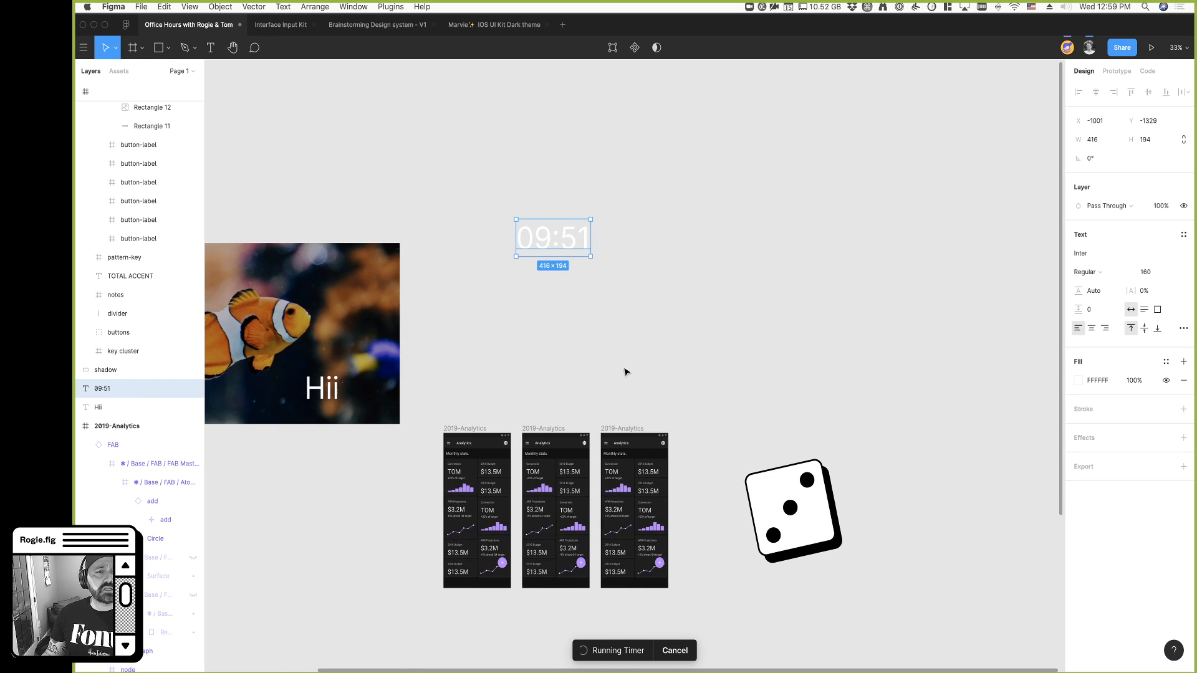
{"action": "scroll", "coordinate": [592, 346], "scroll_direction": "left", "scroll_amount": 2}
{"action": "scroll", "coordinate": [592, 346], "scroll_direction": "up", "scroll_amount": 1}
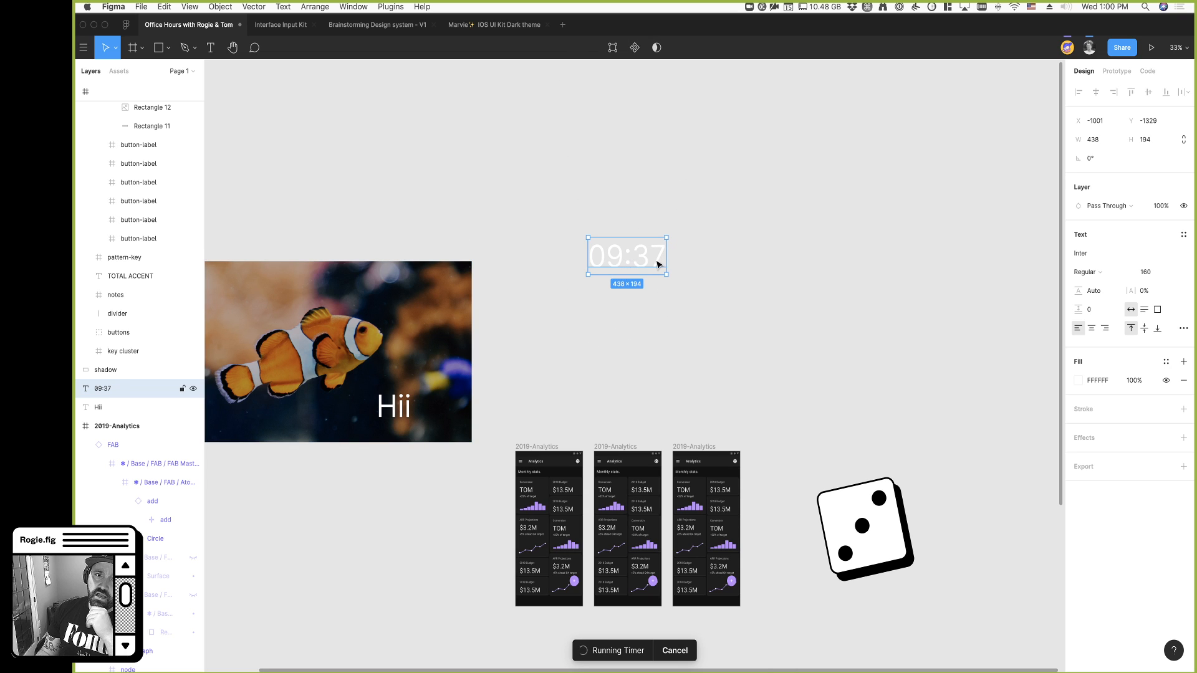
{"action": "left_click", "coordinate": [771, 332]}
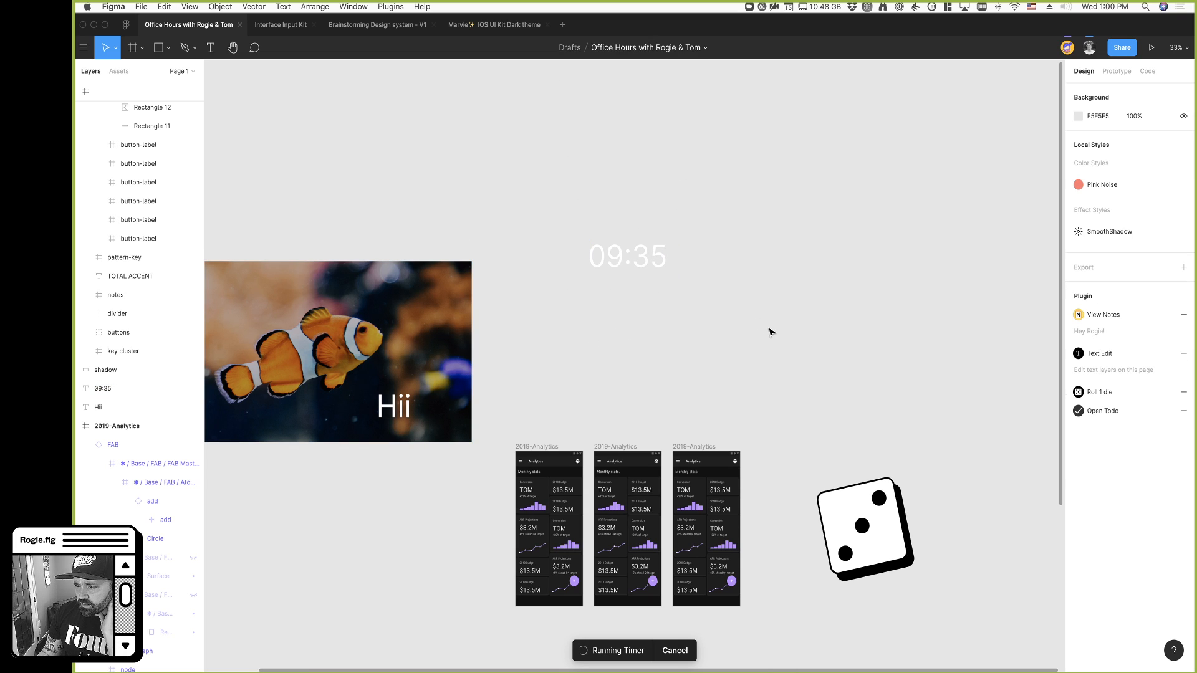
{"action": "left_click", "coordinate": [630, 267]}
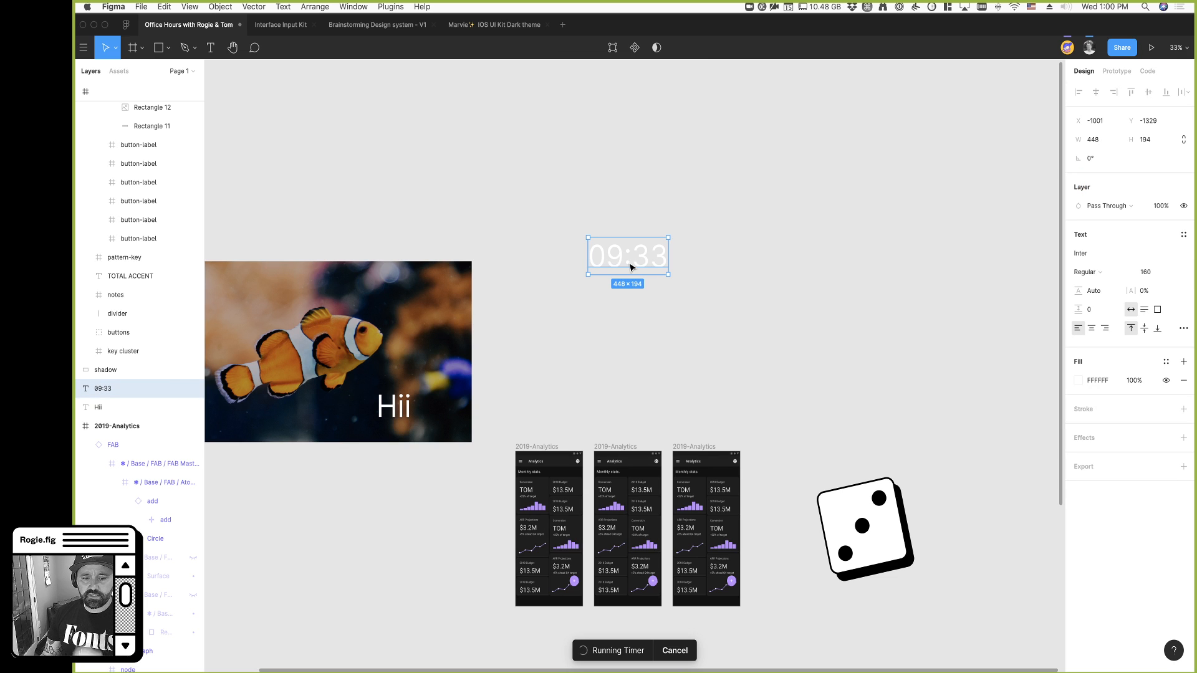
Cancel the running Timer plugin and cut the countdown text from the canvas
{"action": "left_click", "coordinate": [673, 651]}
{"action": "left_click", "coordinate": [734, 386]}
{"action": "left_click", "coordinate": [626, 268]}
{"action": "key", "text": "super+x"}
{"action": "scroll", "coordinate": [654, 283], "scroll_direction": "right", "scroll_amount": 1}
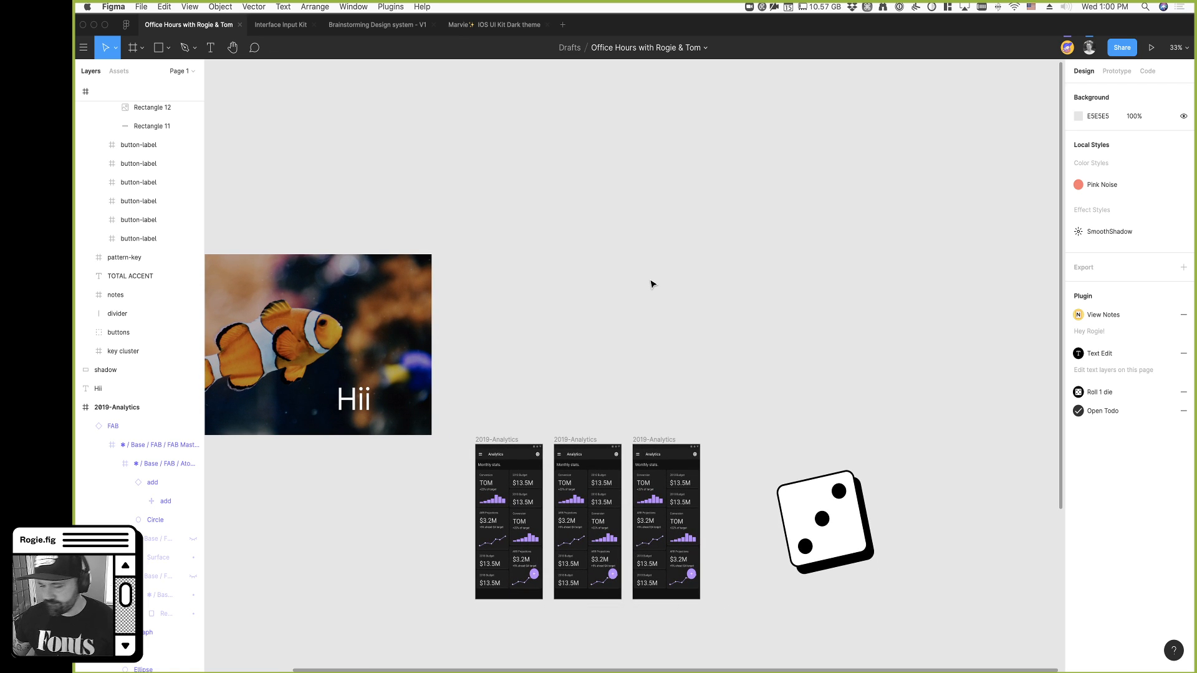
Reroll the die once with the Dice plugin and place a duplicate of it straight above the original
{"action": "left_click", "coordinate": [836, 540]}
{"action": "scroll", "coordinate": [1057, 565], "scroll_direction": "down", "scroll_amount": 1}
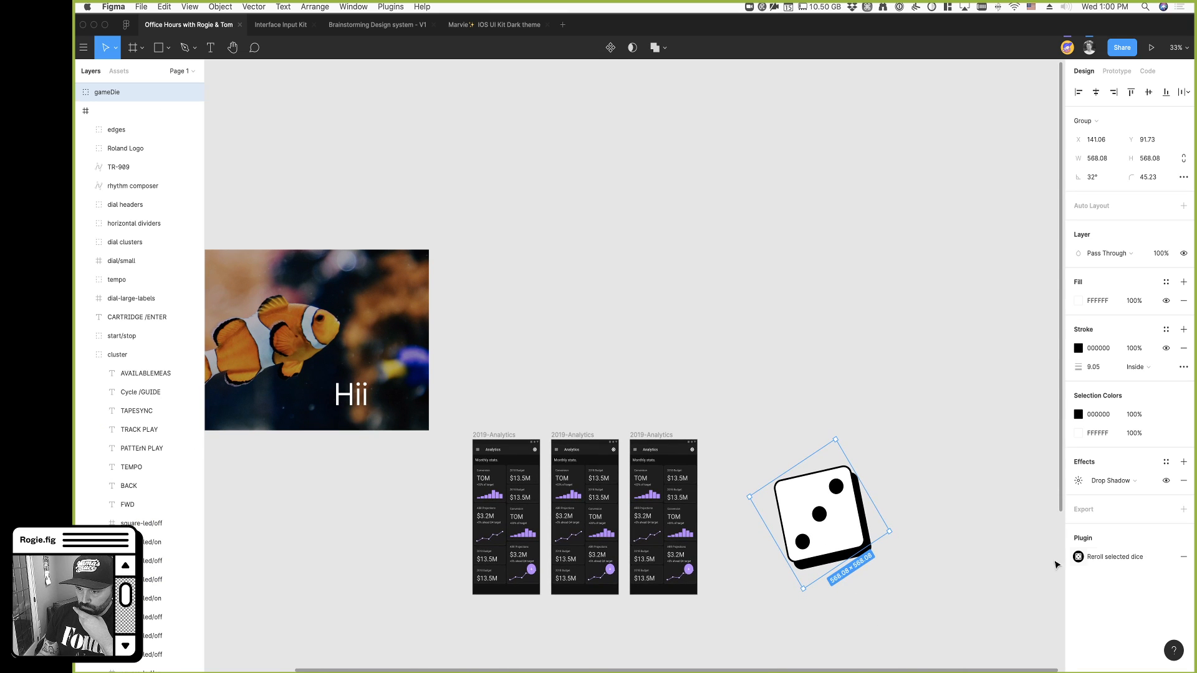
{"action": "left_click", "coordinate": [1105, 556]}
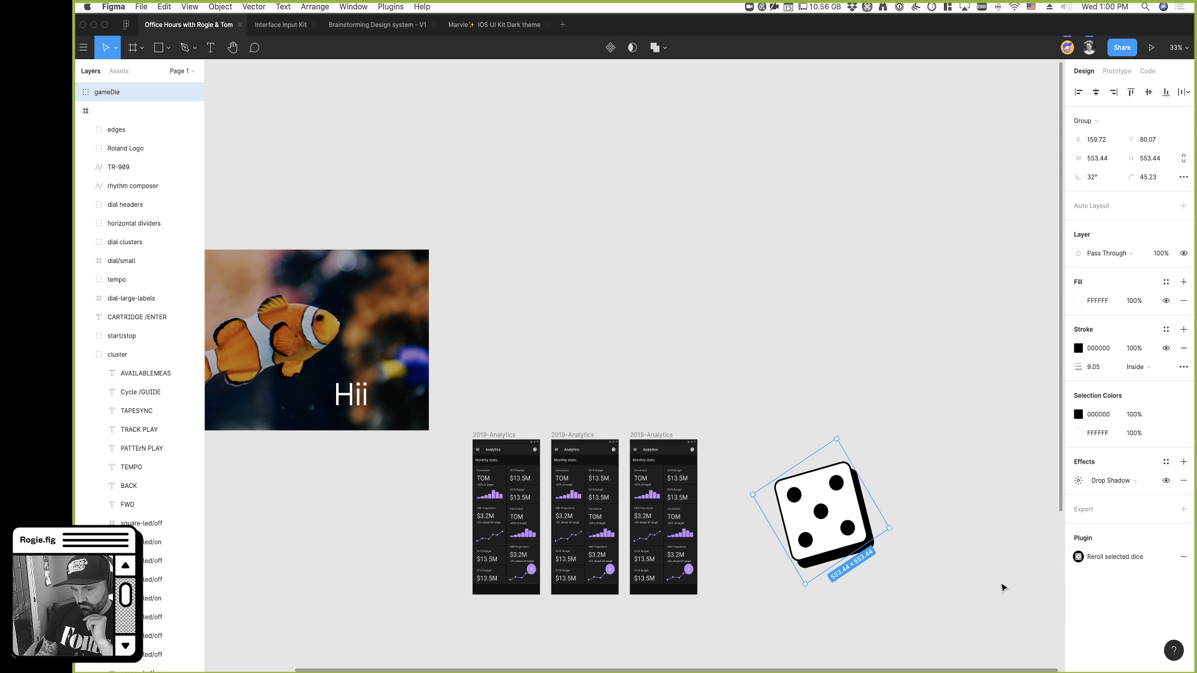
{"action": "left_click_drag", "start_coordinate": [809, 496], "coordinate": [817, 249]}
{"action": "left_click", "coordinate": [923, 315]}
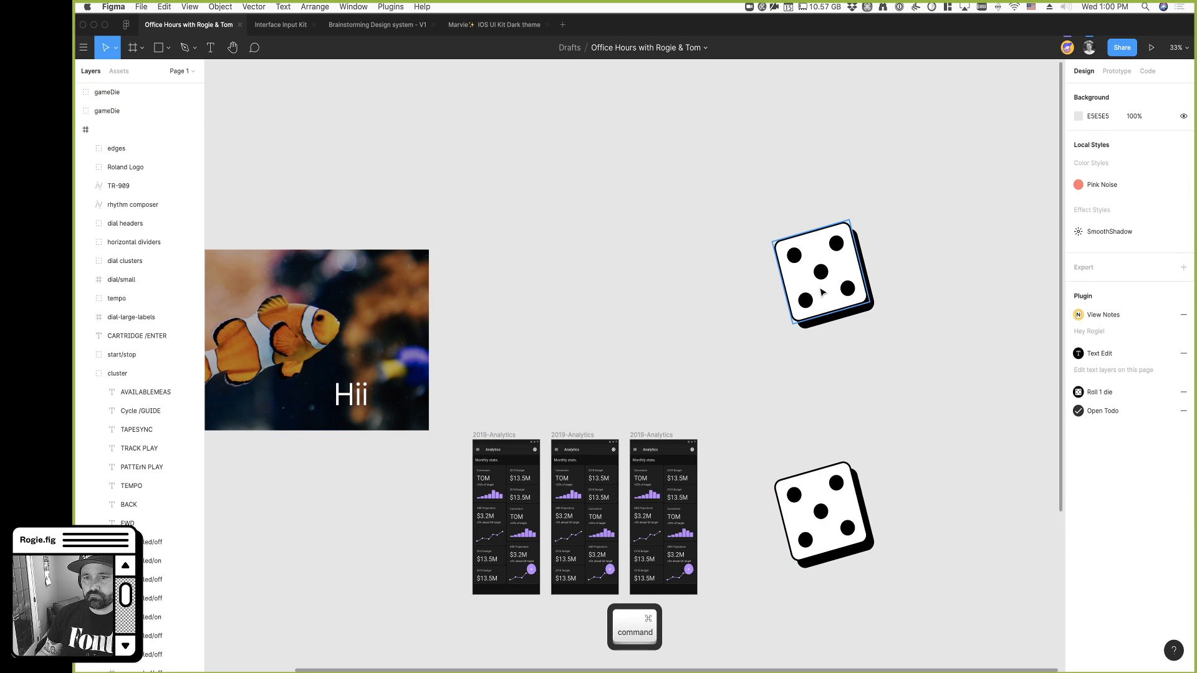
Set the fill of the duplicate die's inner frame to FD8585 and reroll that die with the Dice plugin
{"action": "left_click", "coordinate": [843, 284], "text": "super"}
{"action": "left_click", "coordinate": [1077, 348]}
{"action": "left_click_drag", "start_coordinate": [1002, 385], "coordinate": [991, 365]}
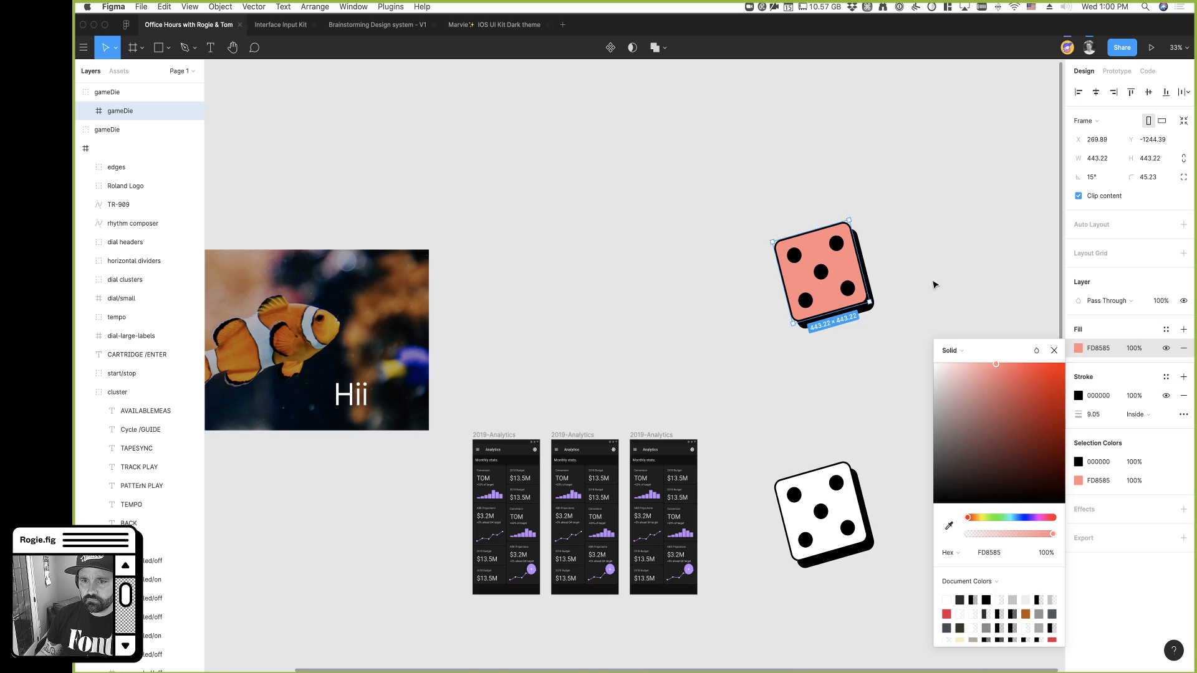
{"action": "left_click", "coordinate": [940, 294]}
{"action": "left_click", "coordinate": [802, 267]}
{"action": "left_click", "coordinate": [1099, 565]}
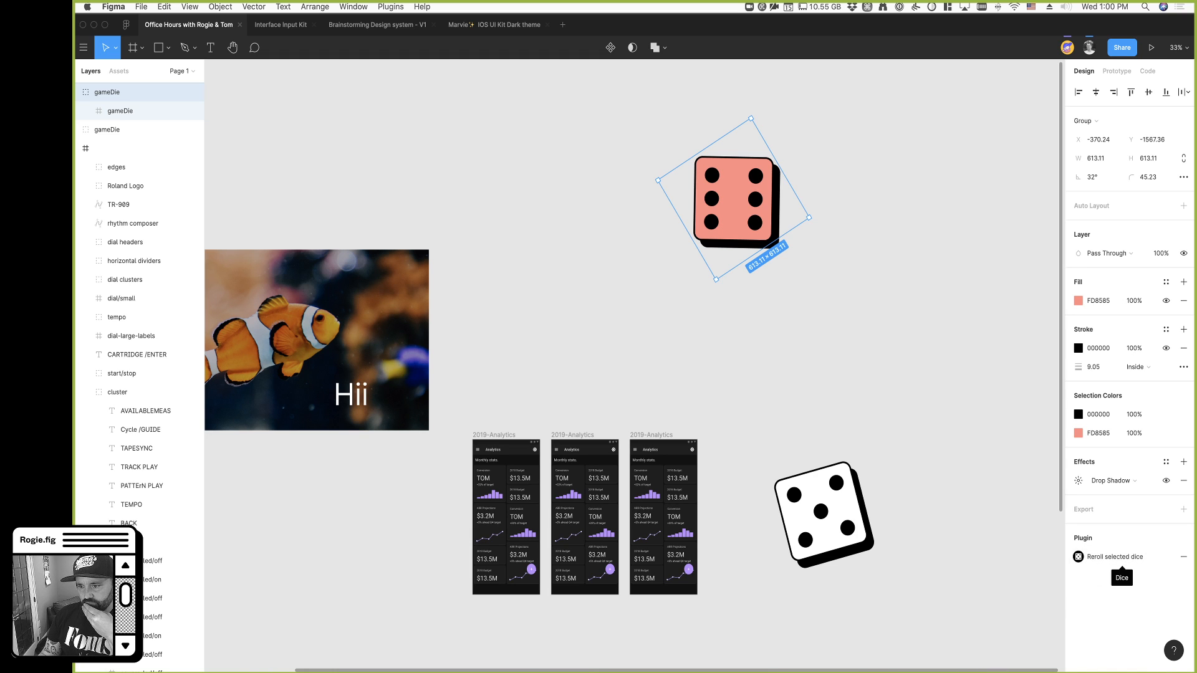
{"action": "left_click", "coordinate": [904, 563]}
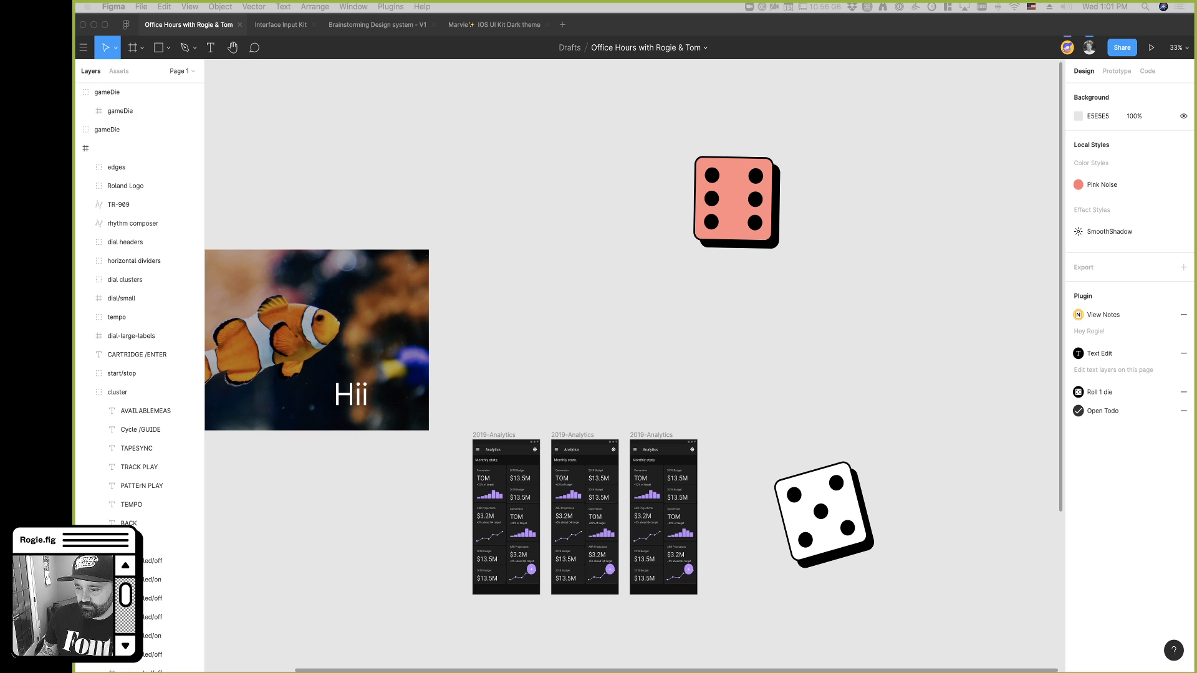
{"action": "key", "text": "shift+a"}
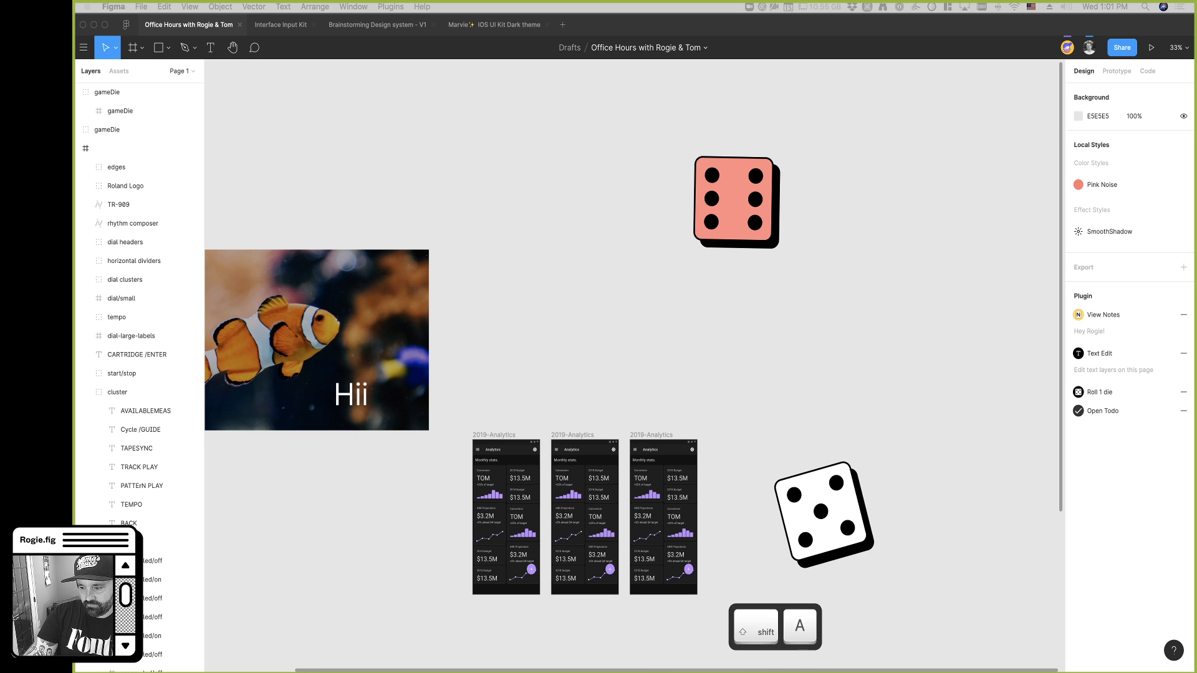
{"action": "key", "text": "shift+1"}
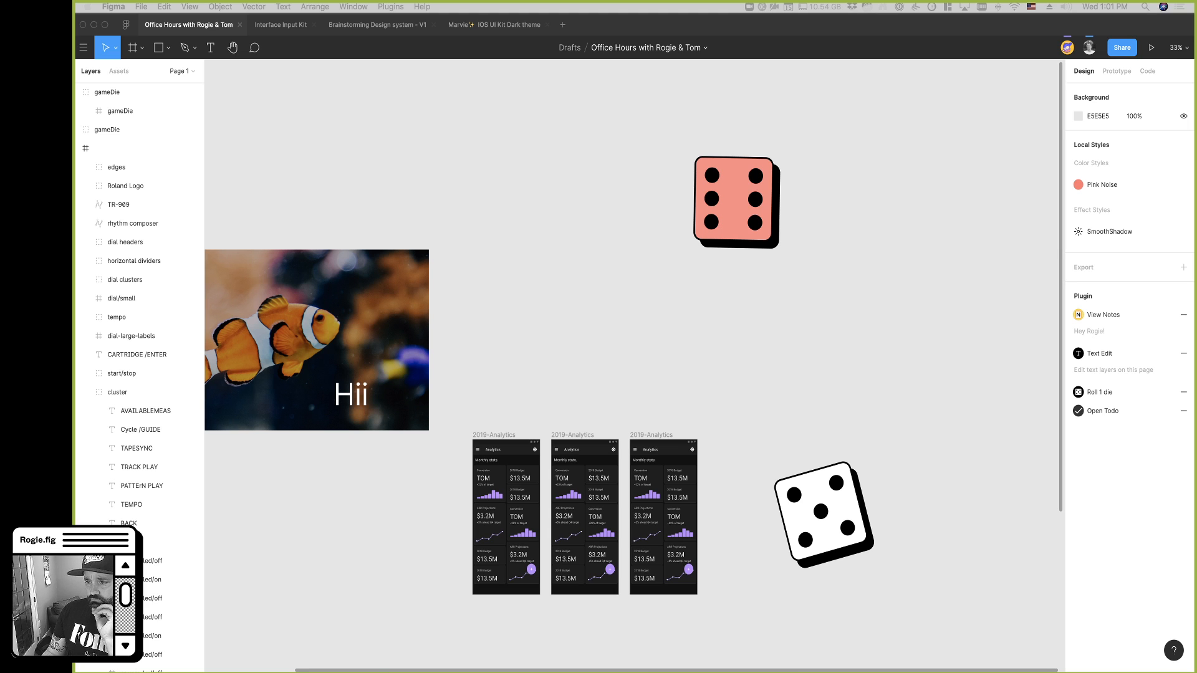
{"action": "left_click", "coordinate": [794, 445]}
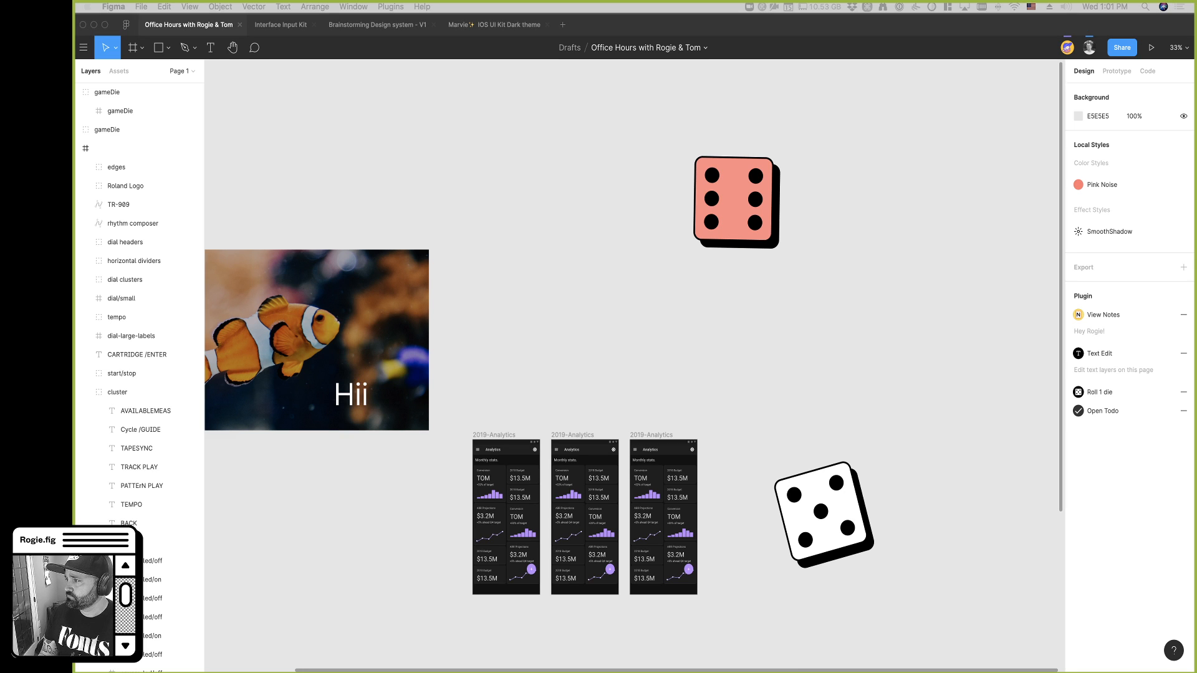
Search the Community plugins for Themer and install it, returning to the open design file
{"action": "key", "text": "super+c"}
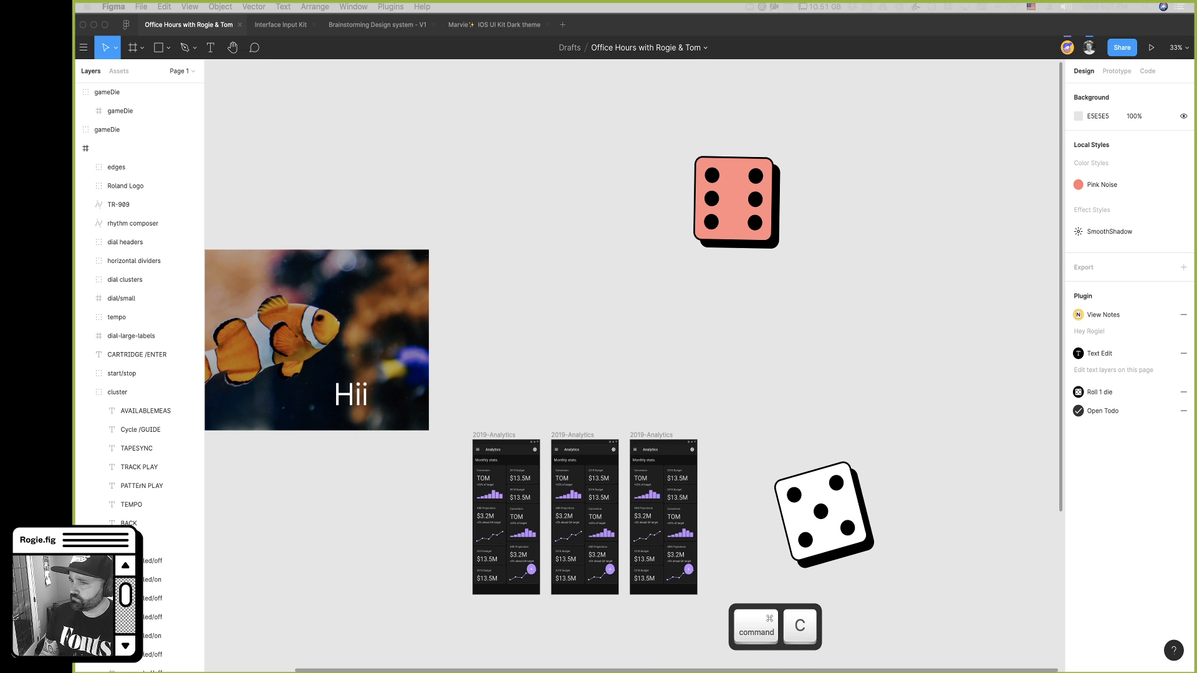
{"action": "left_click", "coordinate": [601, 339]}
{"action": "left_click", "coordinate": [126, 25]}
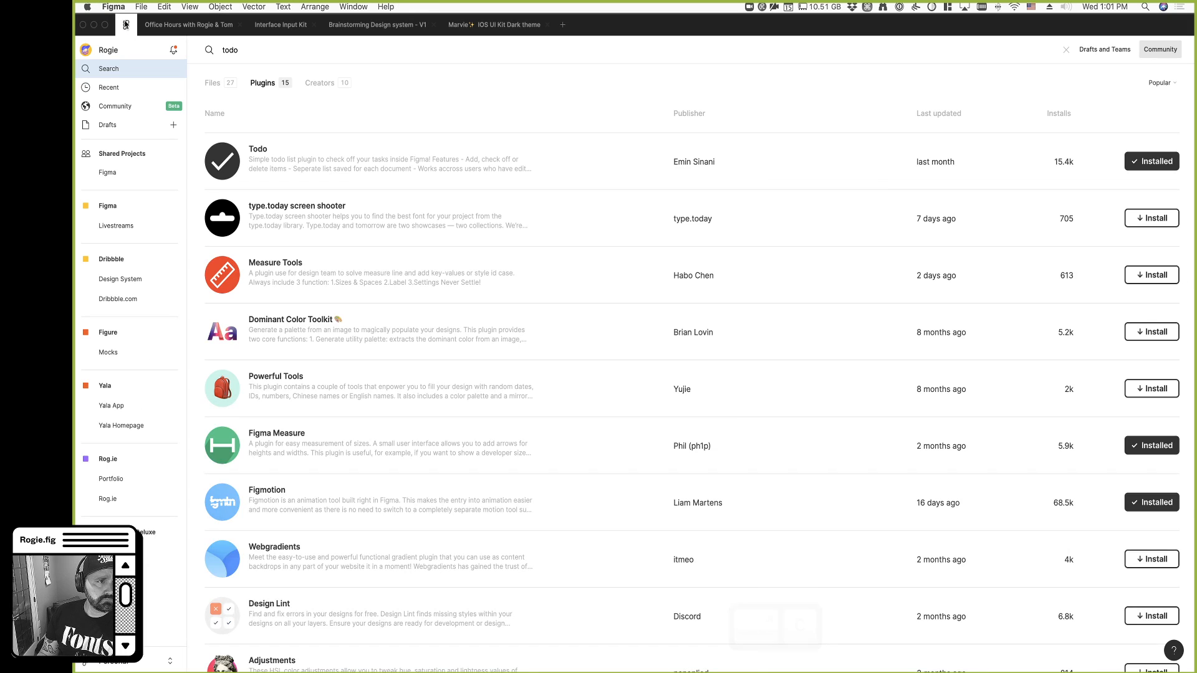
{"action": "double_click", "coordinate": [262, 50]}
{"action": "key", "text": "super+v"}
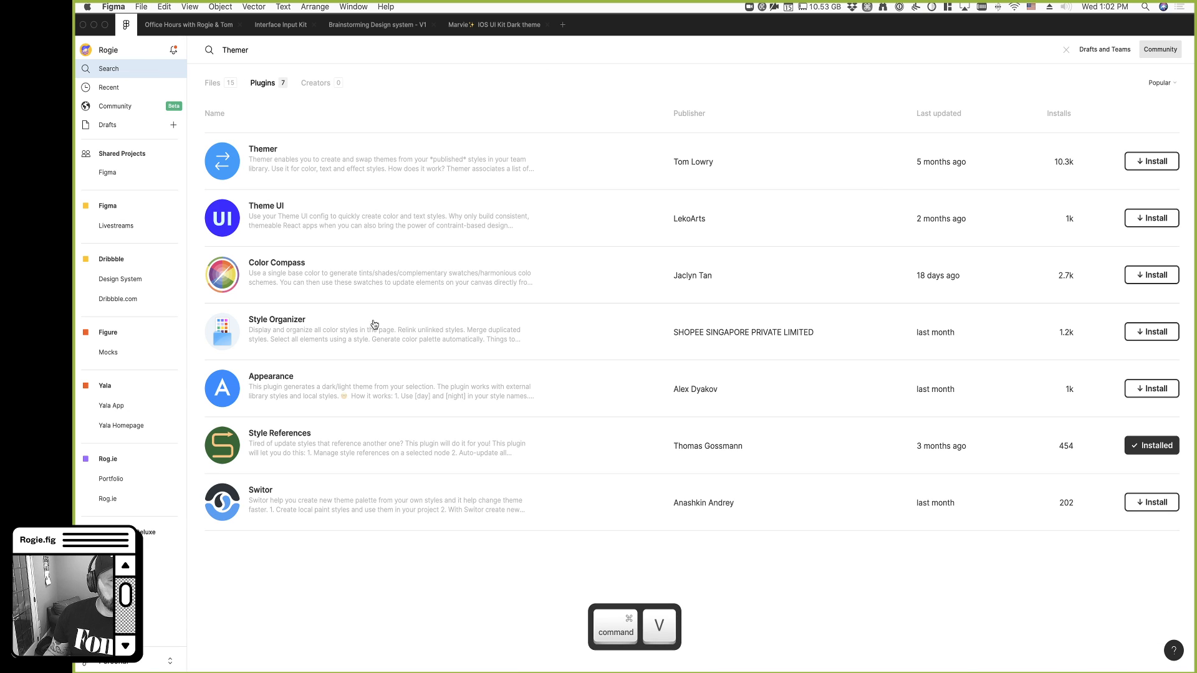
{"action": "left_click", "coordinate": [1145, 165]}
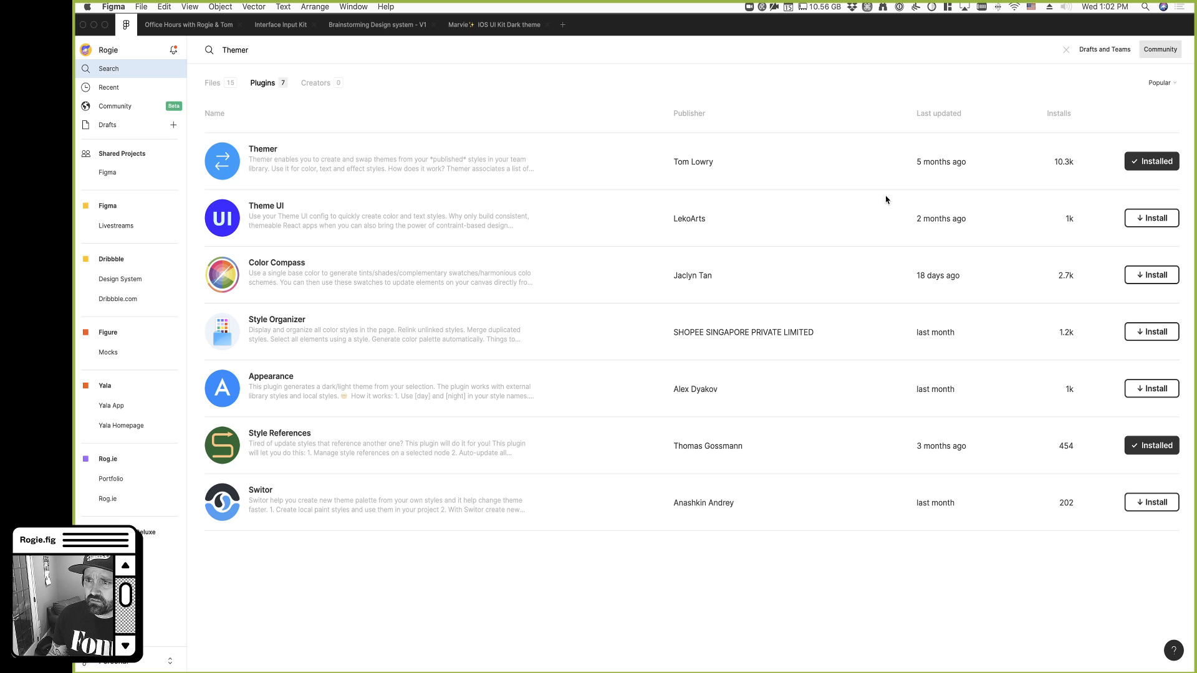
{"action": "left_click", "coordinate": [187, 25]}
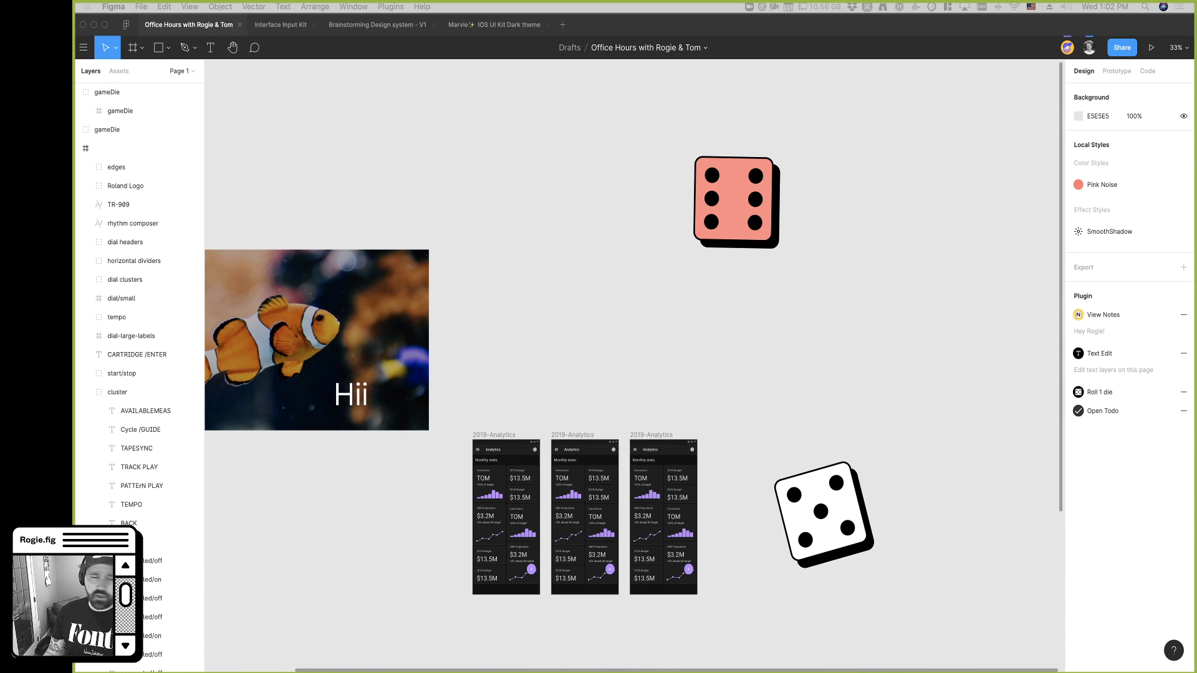
{"action": "key", "text": "super+Tab"}
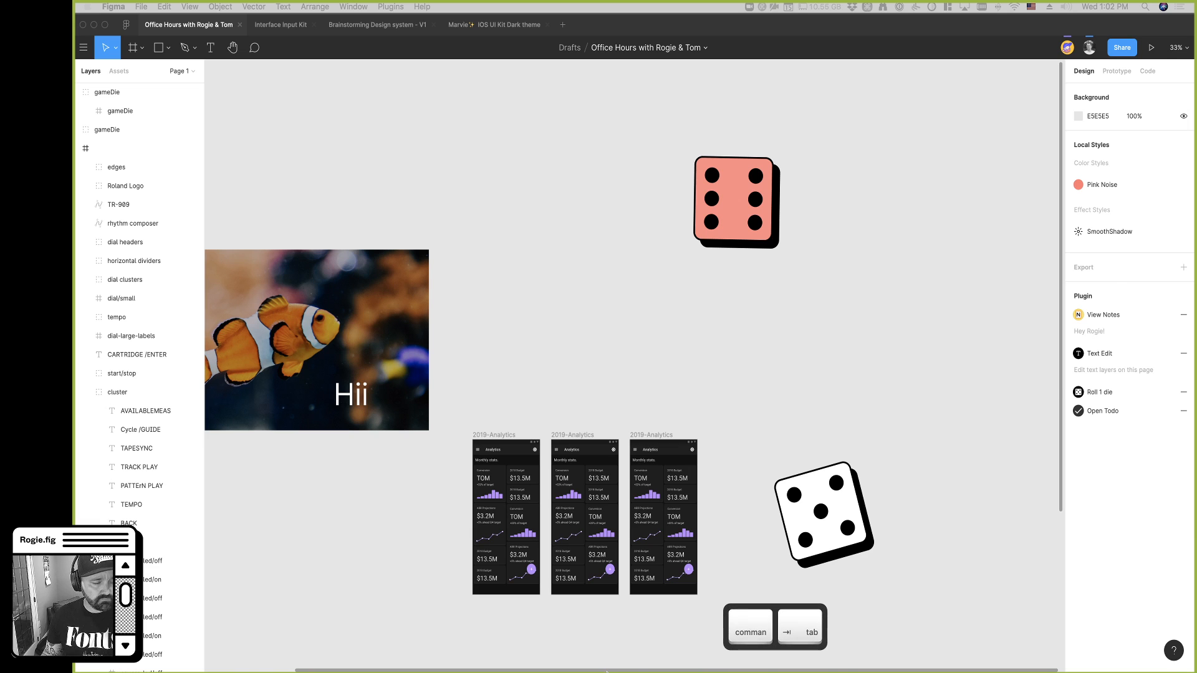
{"action": "key", "text": "super+Tab"}
{"action": "key", "text": "super+Tab"}
{"action": "key", "text": "Escape"}
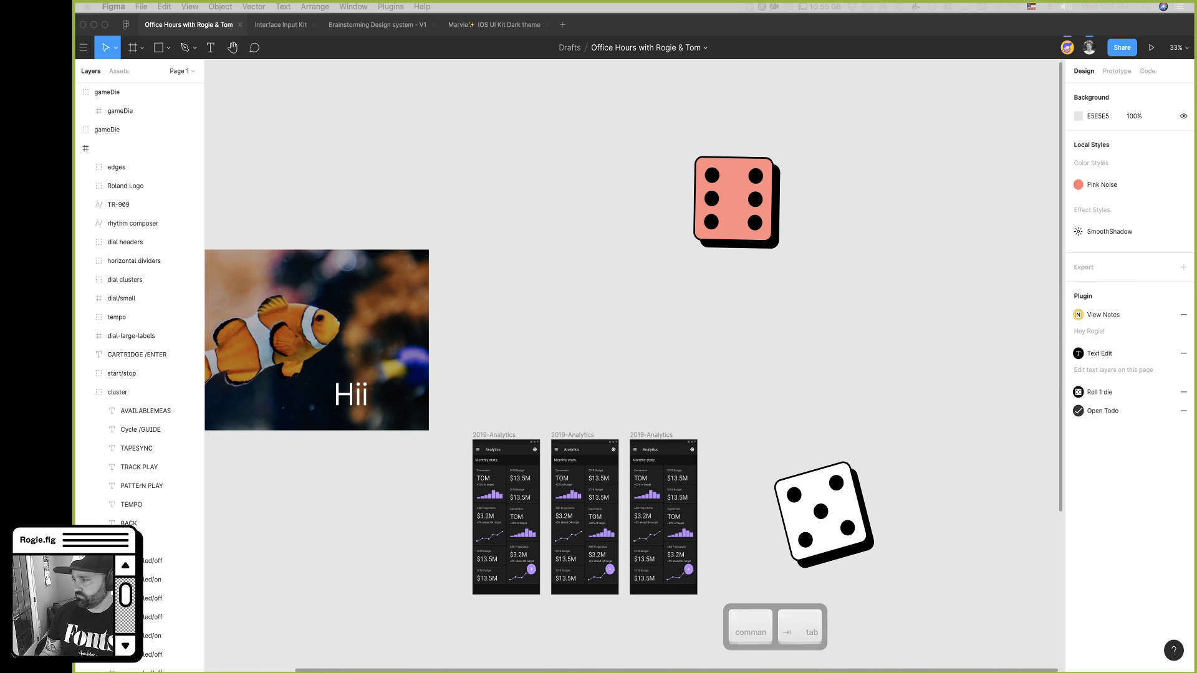
{"action": "key", "text": "super+c"}
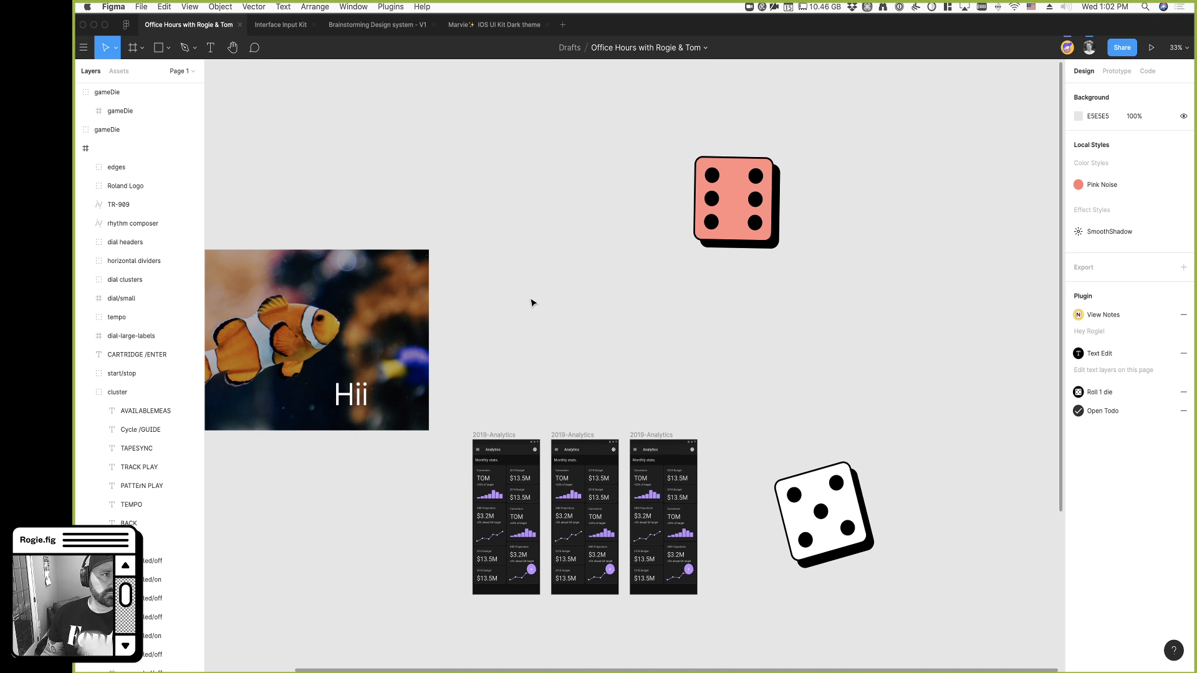
{"action": "scroll", "coordinate": [538, 325], "scroll_direction": "up", "scroll_amount": 5}
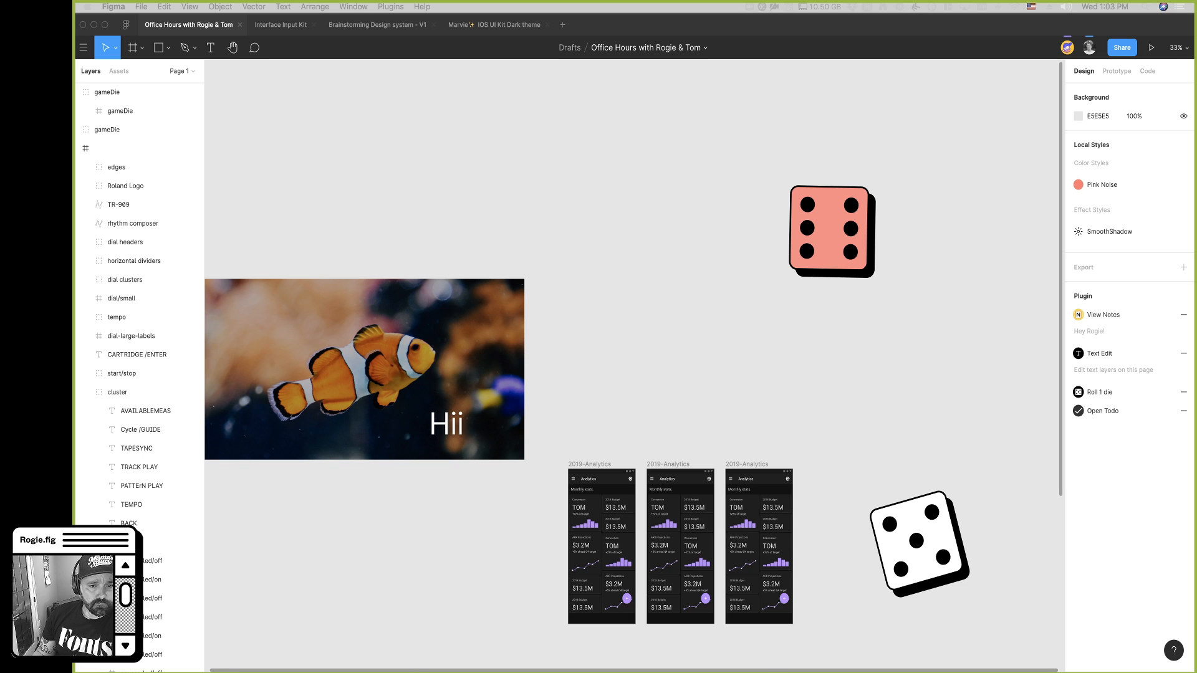
{"action": "scroll", "coordinate": [879, 408], "scroll_direction": "right", "scroll_amount": 2}
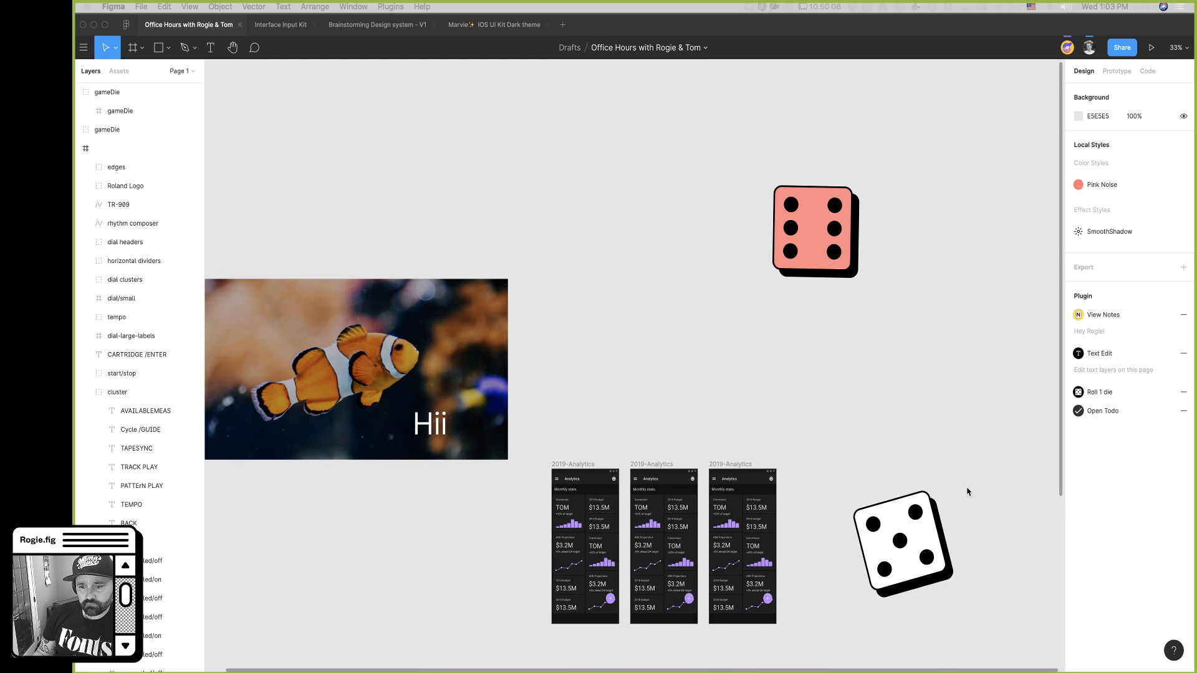
{"action": "scroll", "coordinate": [967, 486], "scroll_direction": "down", "scroll_amount": 2}
{"action": "scroll", "coordinate": [967, 486], "scroll_direction": "left", "scroll_amount": 2}
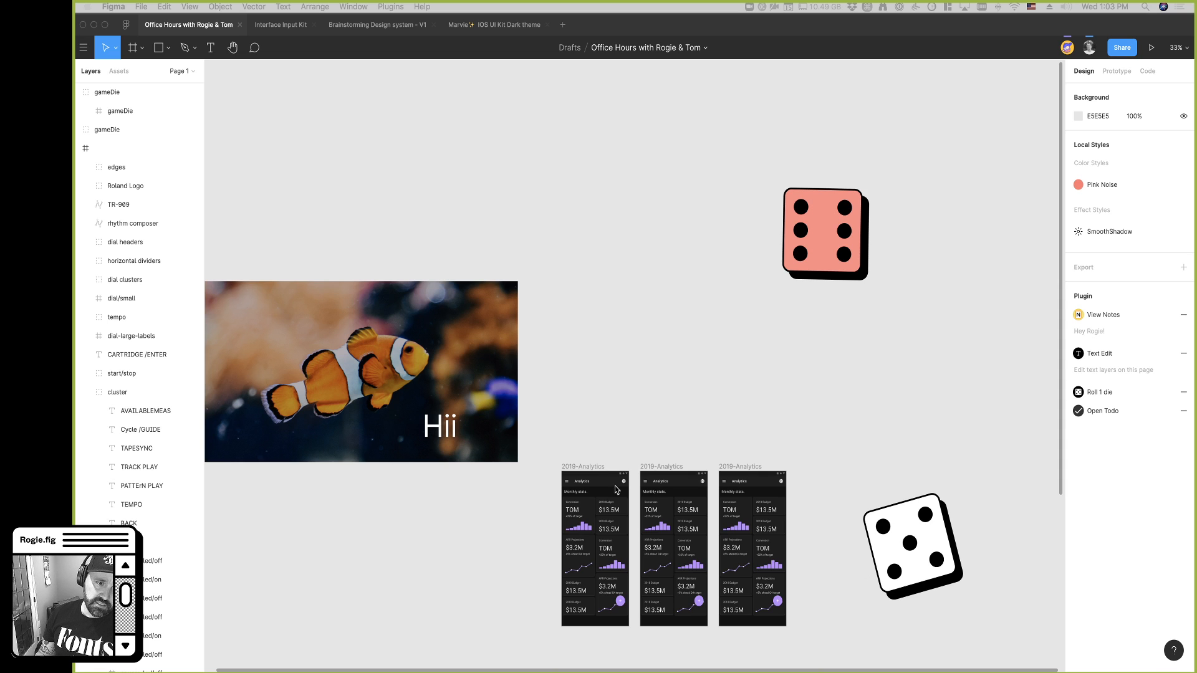
{"action": "key", "text": "super"}
{"action": "left_click", "coordinate": [402, 358], "text": "super"}
{"action": "scroll", "coordinate": [575, 393], "scroll_direction": "left", "scroll_amount": 2}
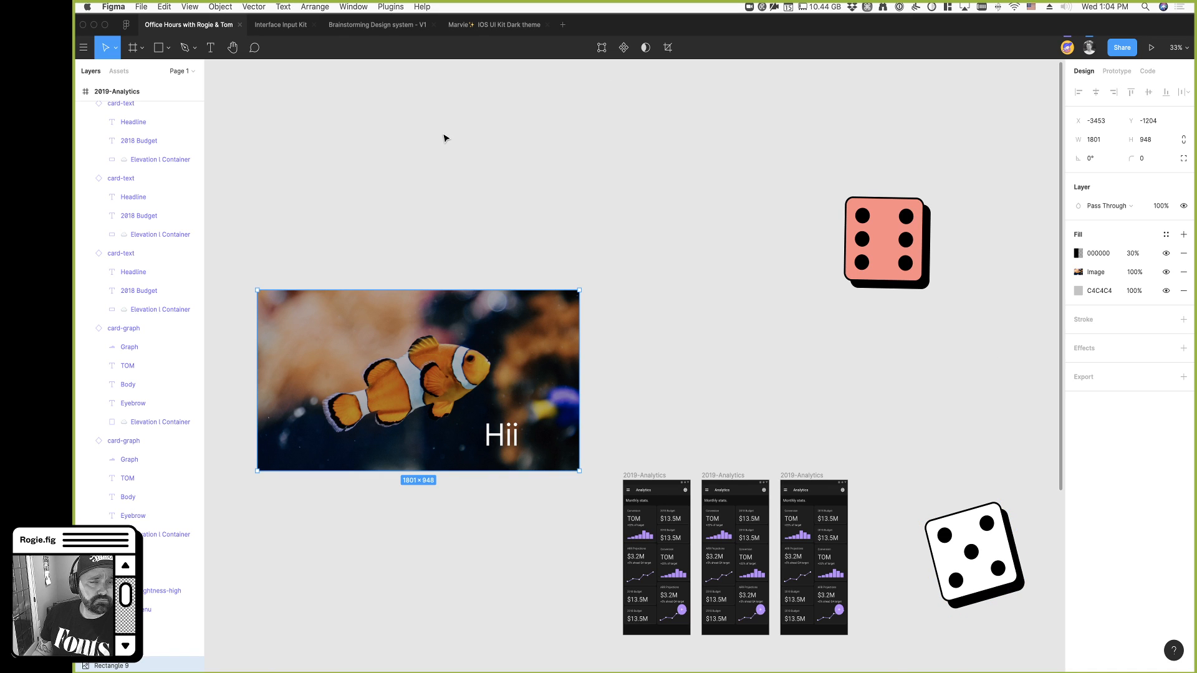
{"action": "right_click", "coordinate": [481, 182]}
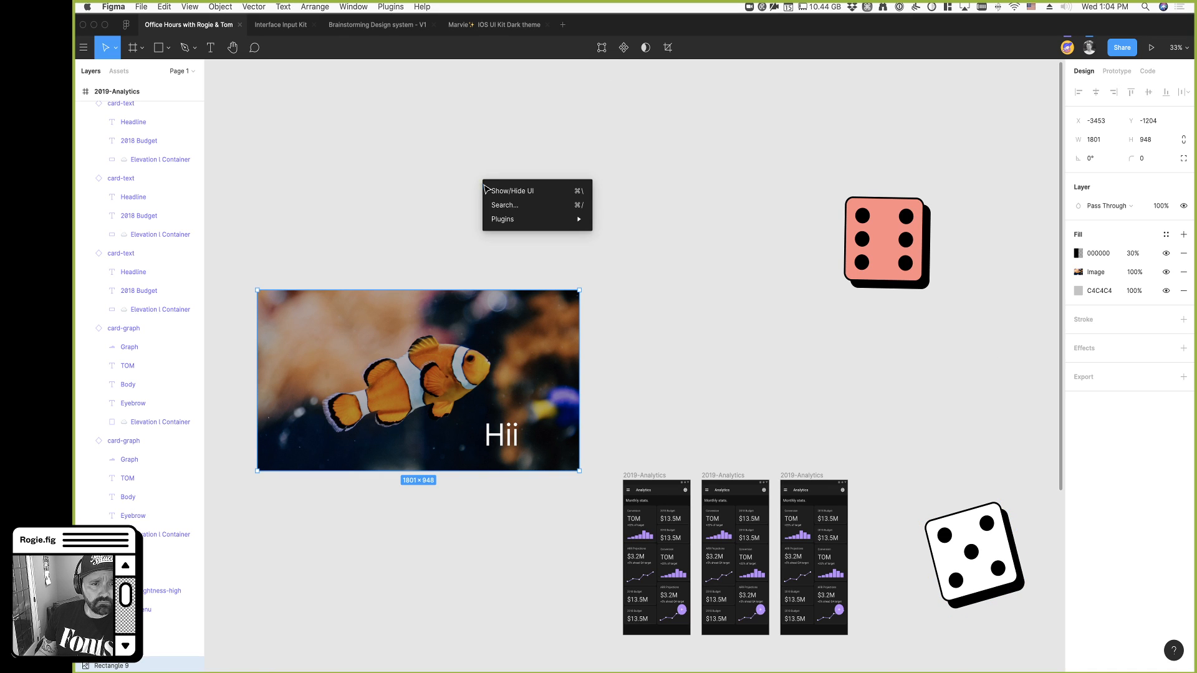
{"action": "left_click", "coordinate": [399, 153]}
Run the Themer plugin with nothing selected and skip its introductory tour
{"action": "key", "text": "super+slash"}
{"action": "type", "text": "theme"}
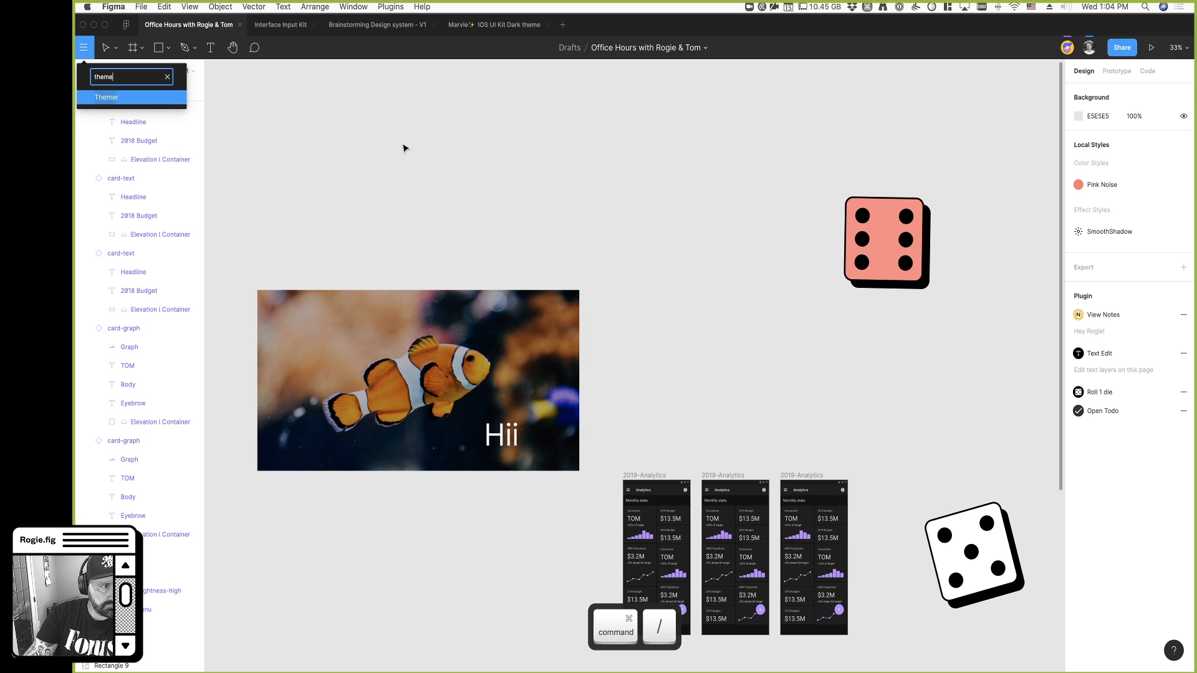
{"action": "type", "text": "r"}
{"action": "key", "text": "Return"}
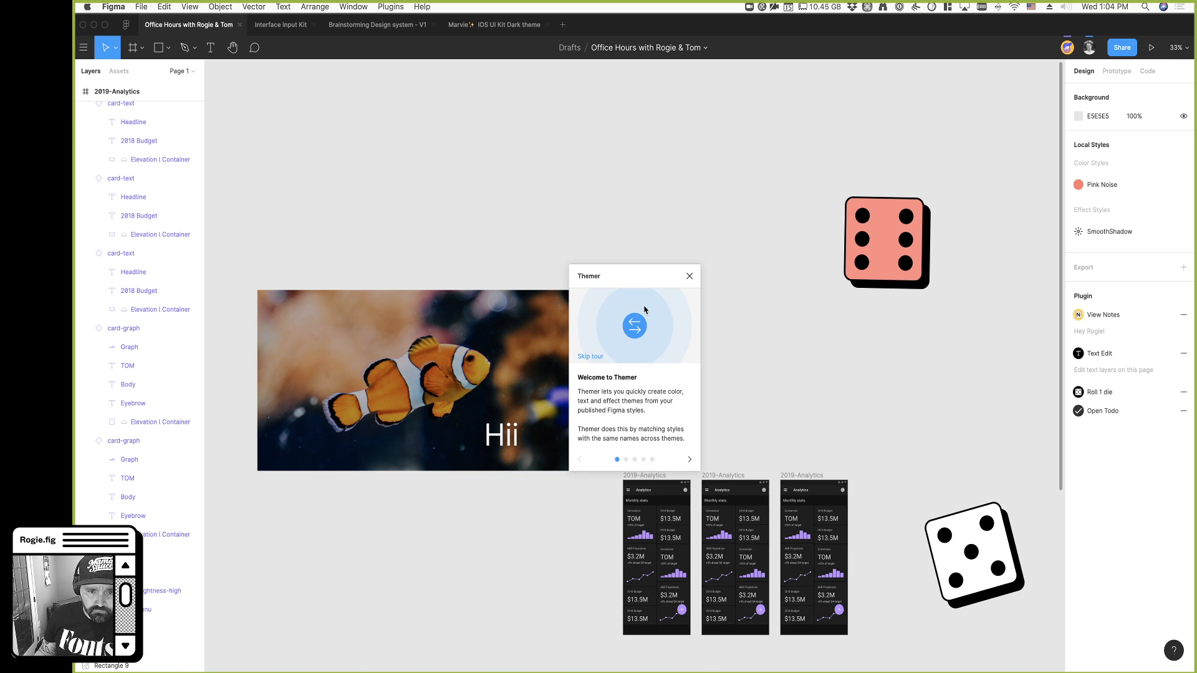
{"action": "left_click", "coordinate": [689, 459]}
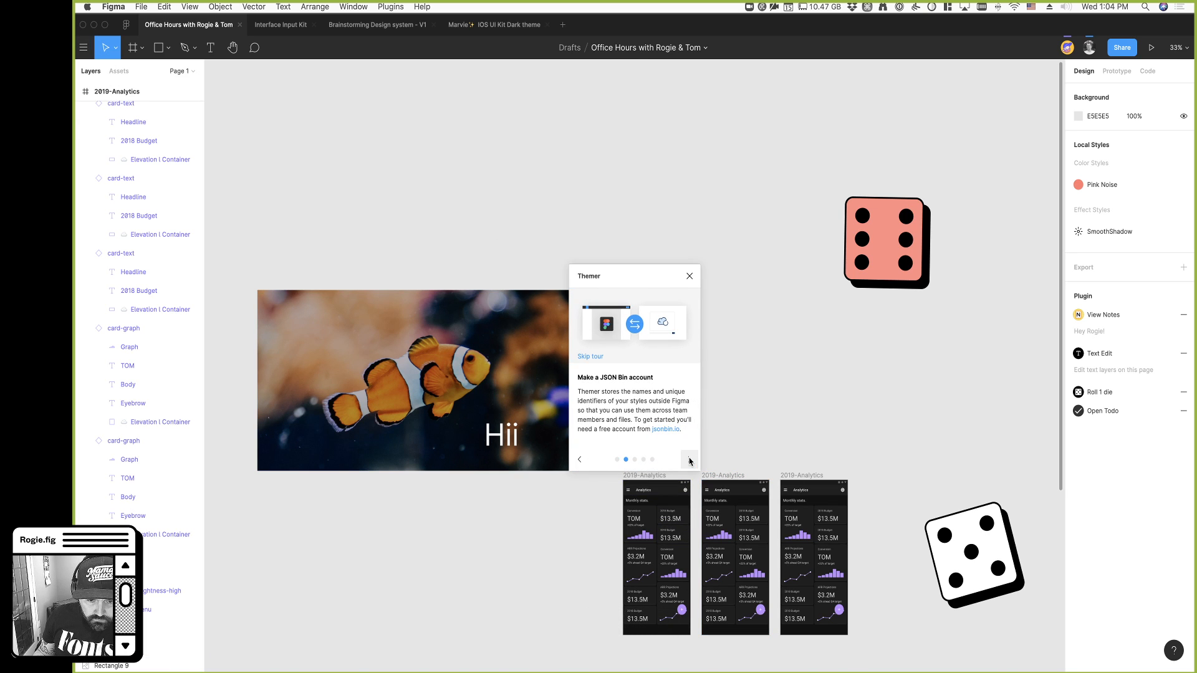
{"action": "left_click", "coordinate": [591, 359]}
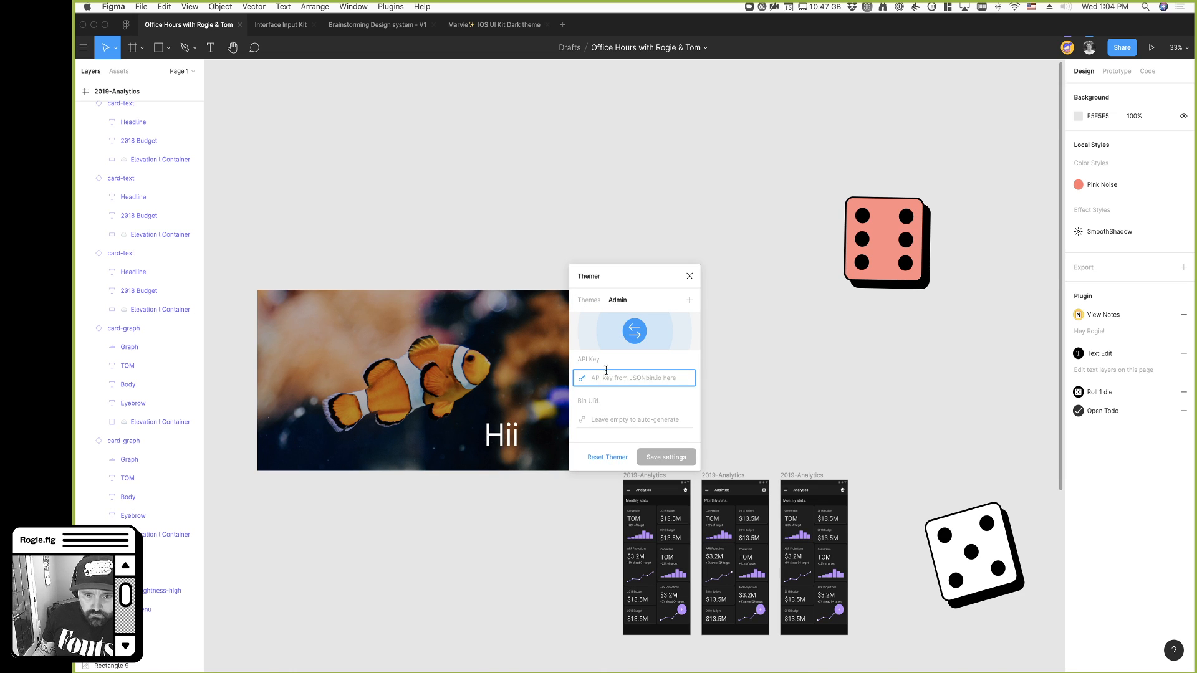
Copy the JSONBin URL from the other application and paste it as Themer's Bin URL
{"action": "key", "text": "super+Tab"}
{"action": "key", "text": "super+Tab"}
{"action": "key", "text": "super+Tab"}
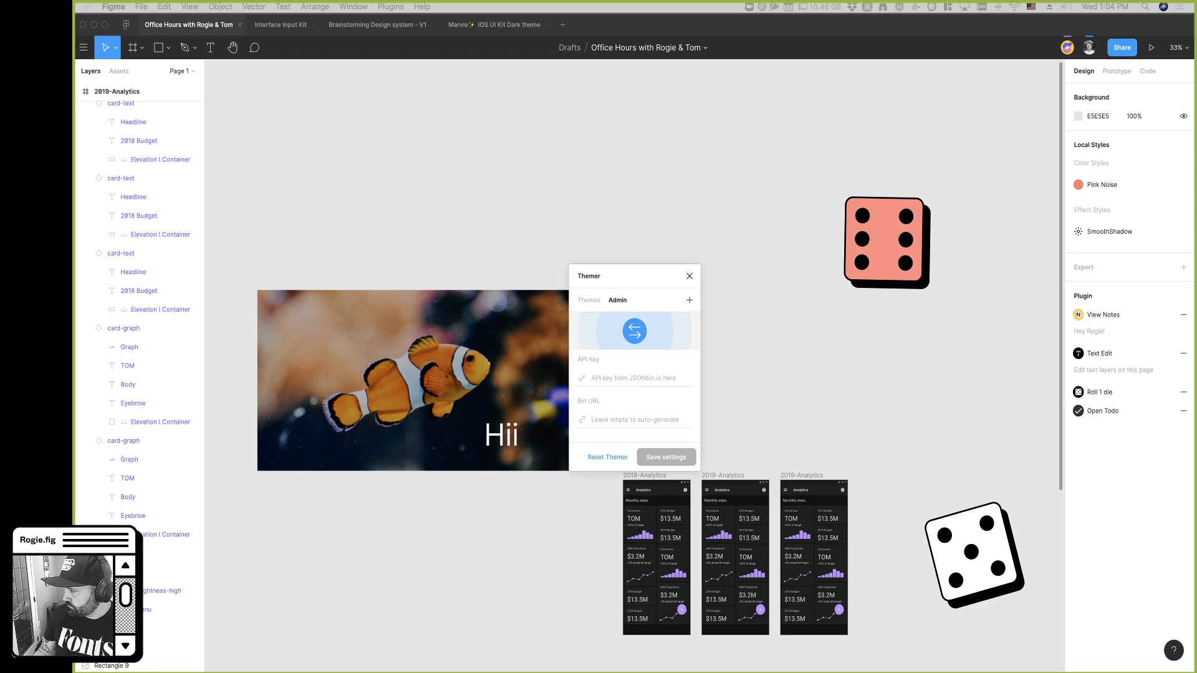
{"action": "key", "text": "super+c"}
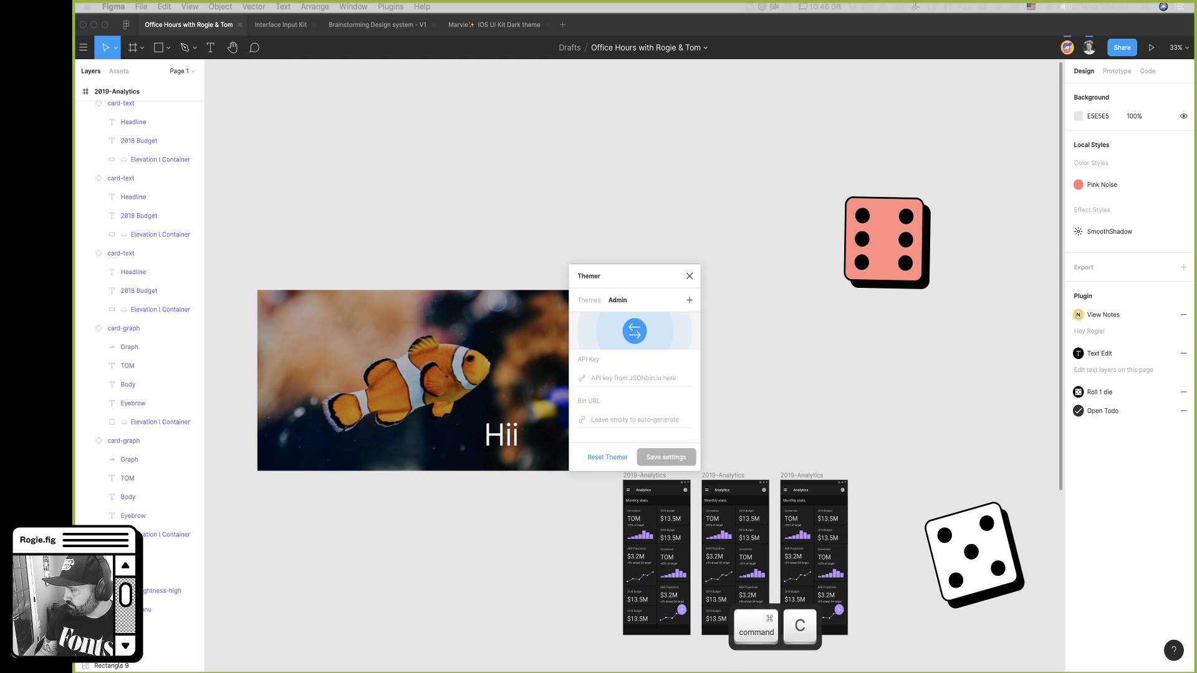
{"action": "left_click", "coordinate": [604, 406]}
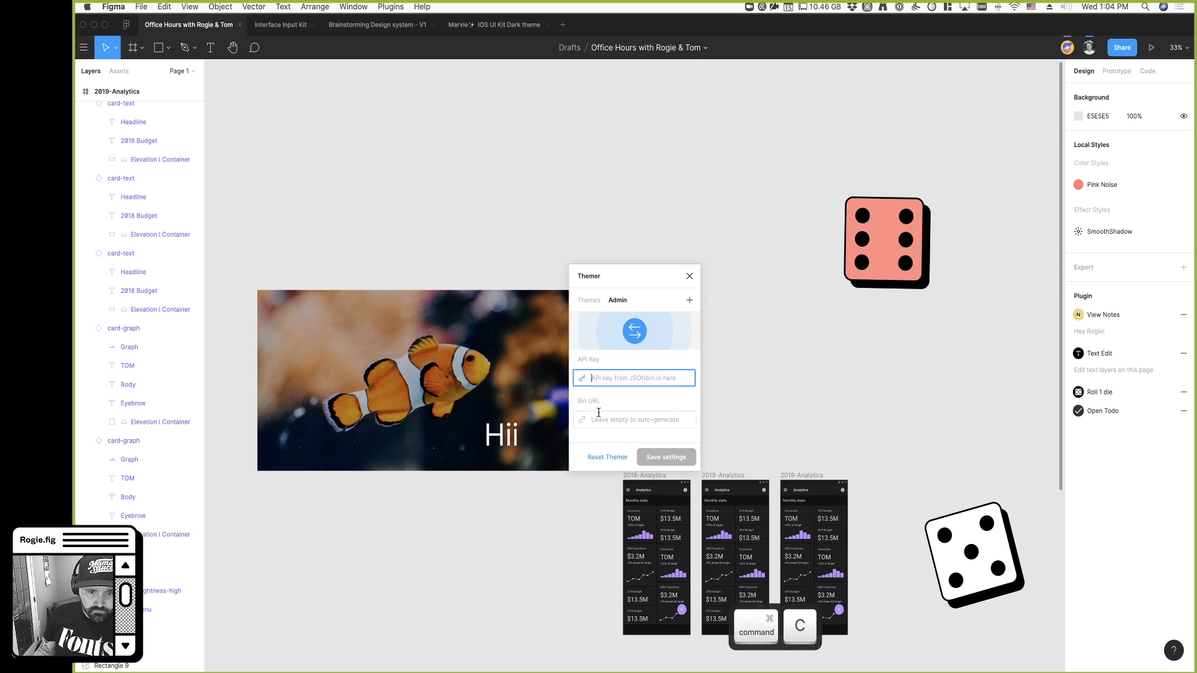
{"action": "left_click", "coordinate": [599, 419]}
{"action": "key", "text": "super+v"}
Copy the JSONBin API key from the other application, paste it as Themer's API Key and save the settings
{"action": "key", "text": "super+Tab"}
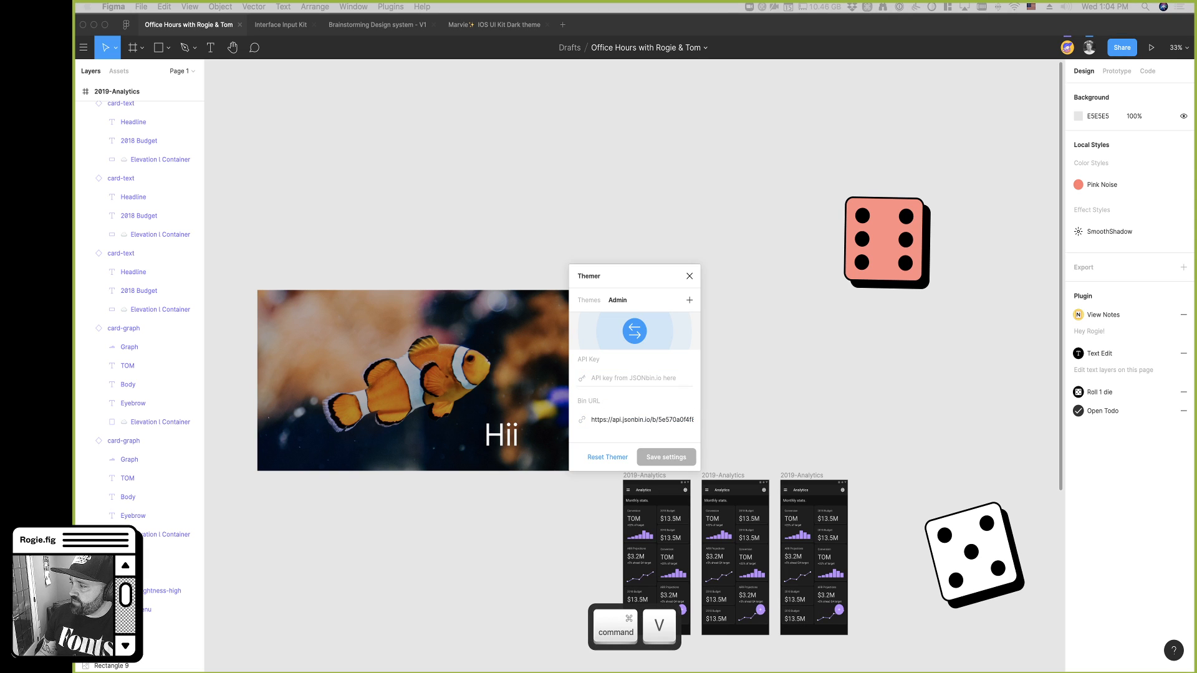
{"action": "key", "text": "super+c"}
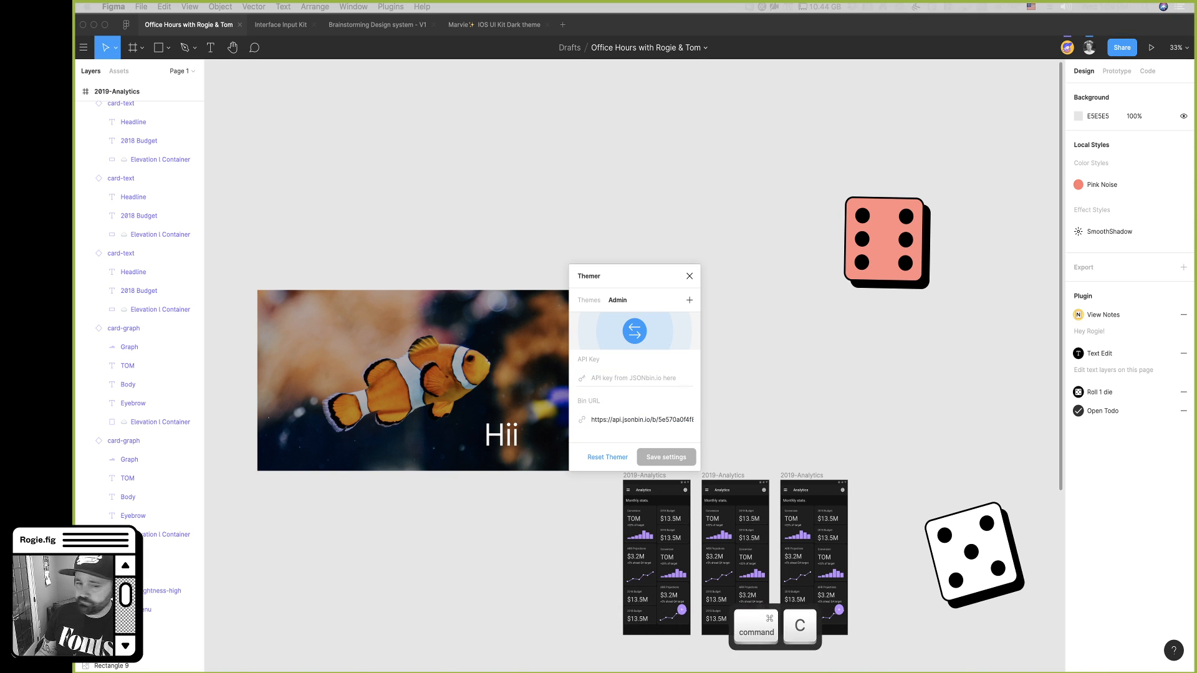
{"action": "left_click", "coordinate": [623, 378]}
{"action": "left_click", "coordinate": [617, 378]}
{"action": "key", "text": "super+v"}
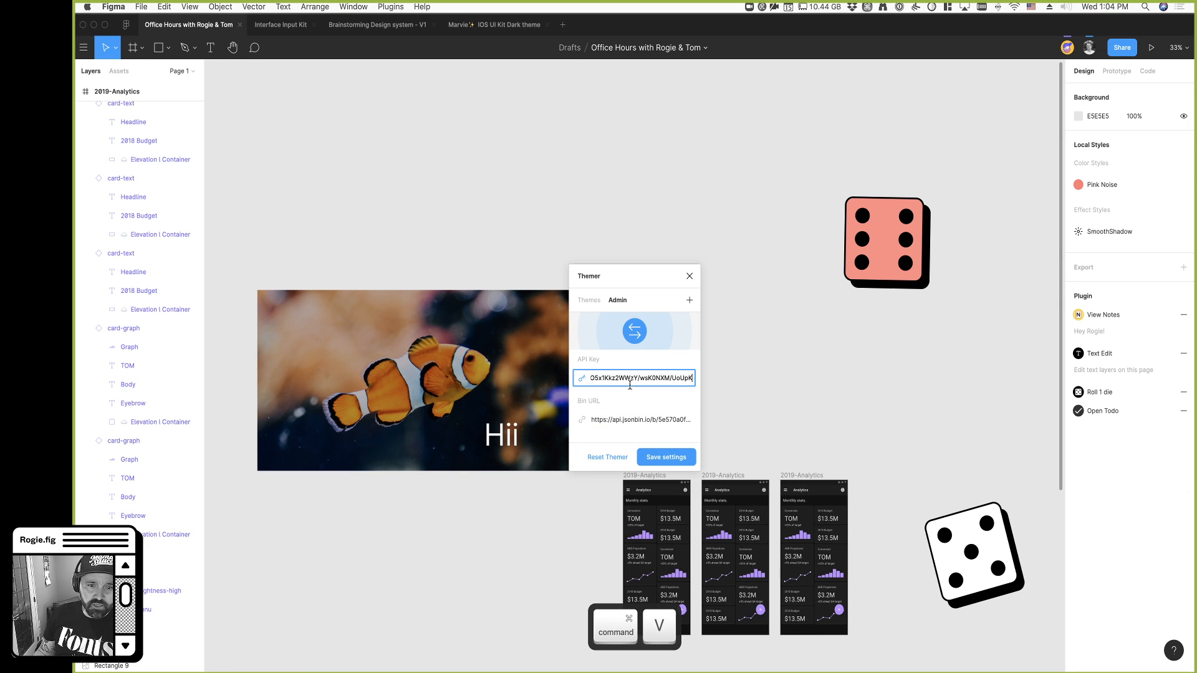
{"action": "left_click", "coordinate": [670, 461]}
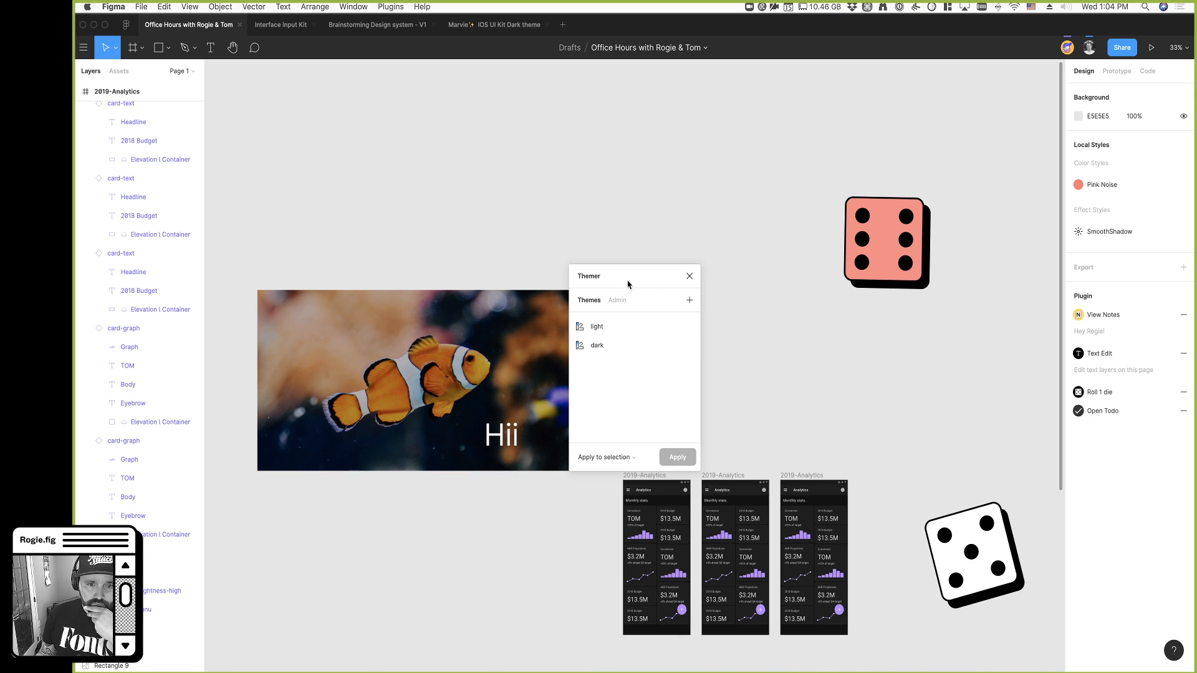
Move the Themer window onto the fish image so that it clears the three 2019-Analytics frames
{"action": "left_click_drag", "start_coordinate": [636, 282], "coordinate": [638, 256]}
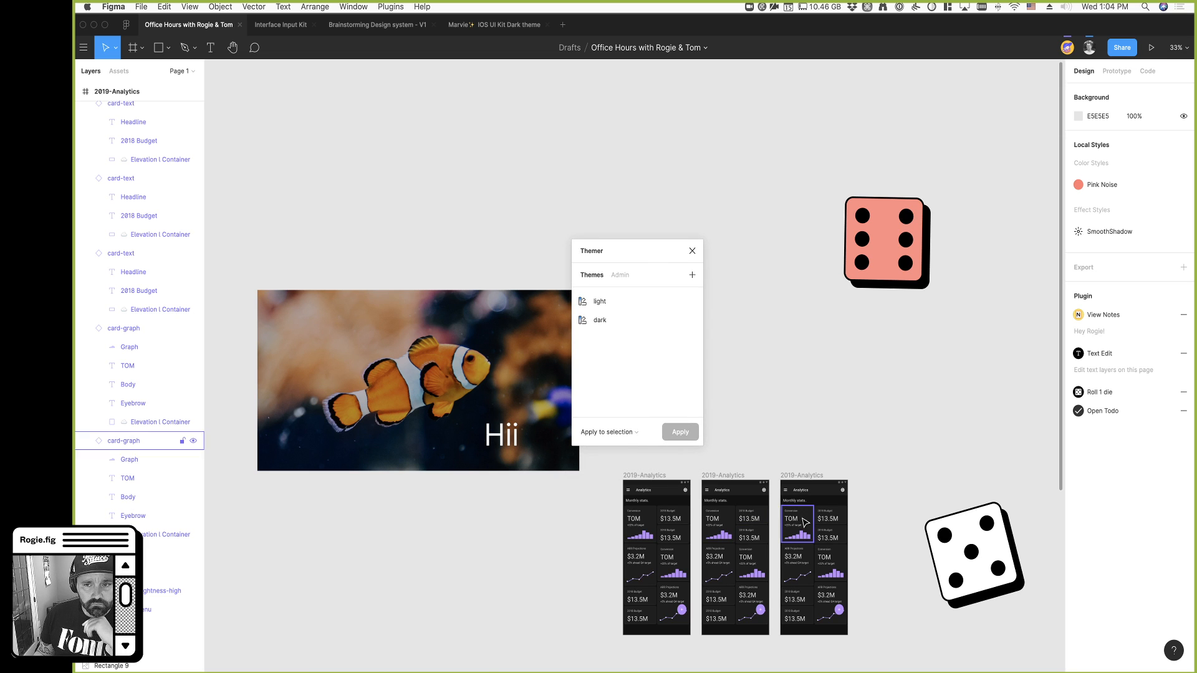
{"action": "scroll", "coordinate": [794, 492], "scroll_direction": "right", "scroll_amount": 1}
{"action": "scroll", "coordinate": [794, 479], "scroll_direction": "down", "scroll_amount": 5}
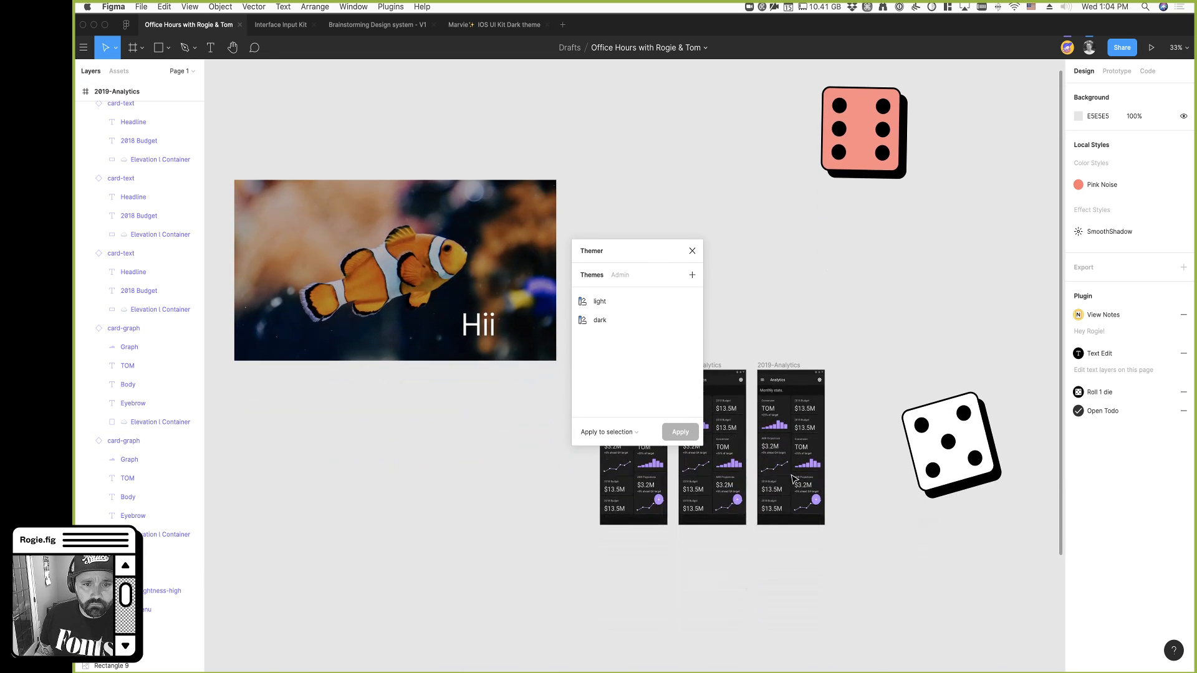
{"action": "left_click_drag", "start_coordinate": [657, 259], "coordinate": [312, 258]}
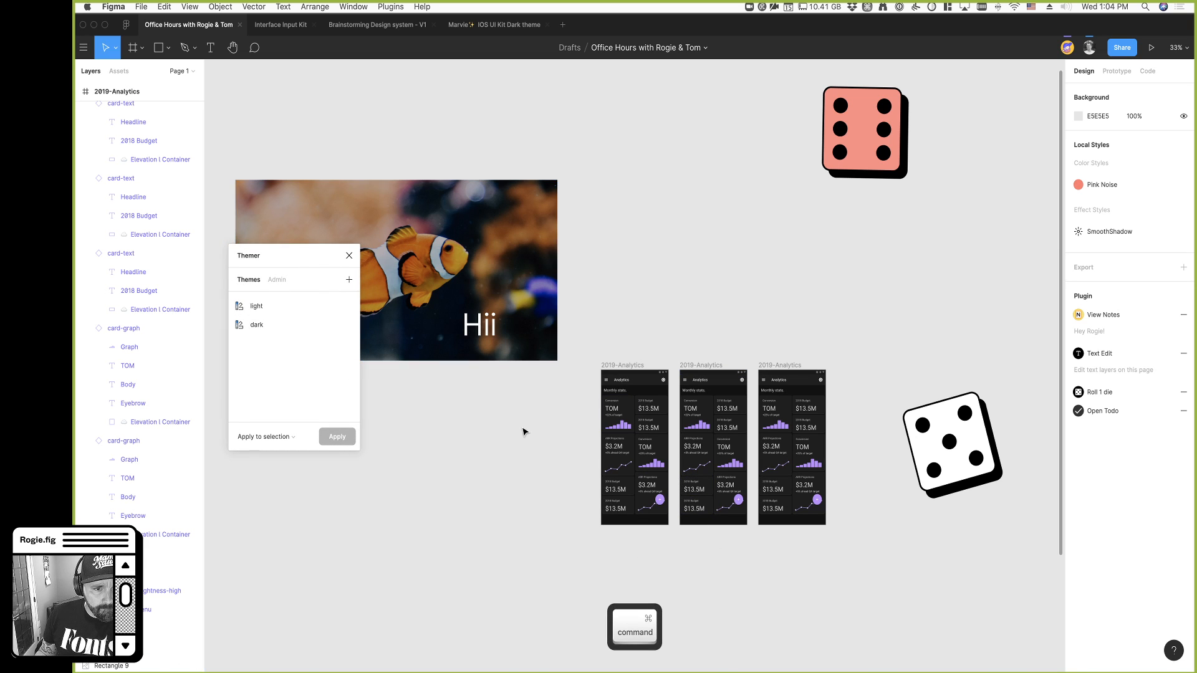
Apply Themer's light theme to only the first of the three 2019-Analytics frames
{"action": "left_click", "coordinate": [469, 249]}
{"action": "key", "text": "ctrl+x"}
{"action": "scroll", "coordinate": [759, 517], "scroll_direction": "up", "scroll_amount": 1}
{"action": "scroll", "coordinate": [759, 517], "scroll_direction": "up", "scroll_amount": 5}
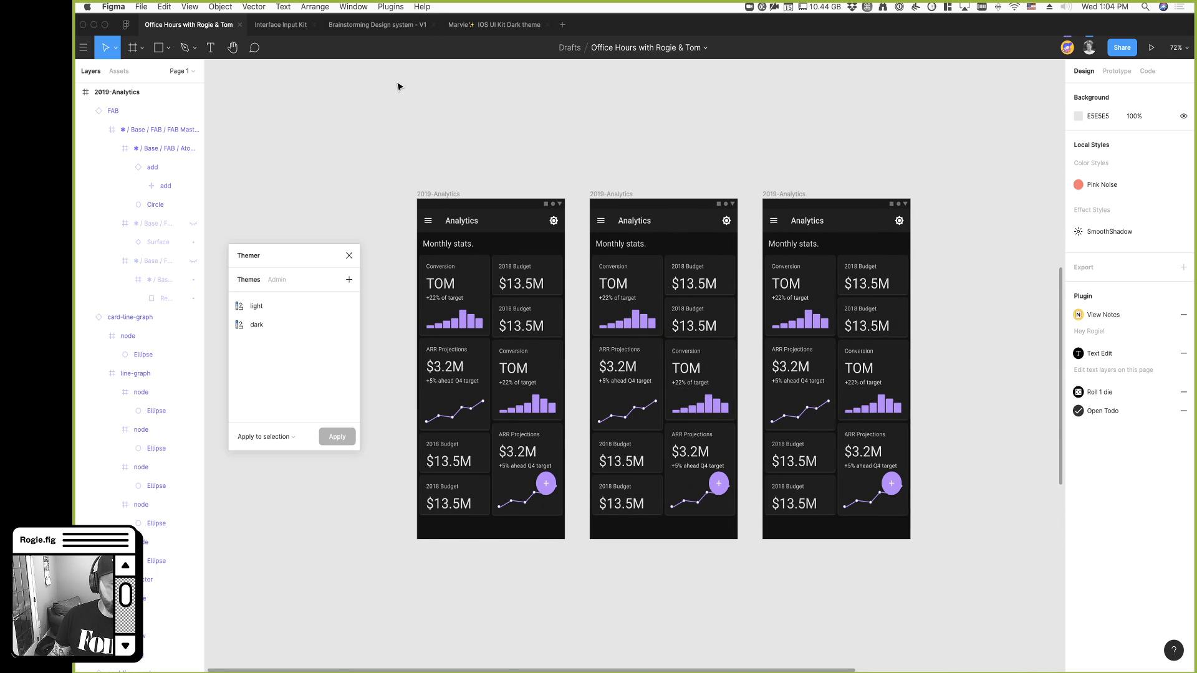
{"action": "scroll", "coordinate": [420, 183], "scroll_direction": "down", "scroll_amount": 2}
{"action": "left_click", "coordinate": [439, 140]}
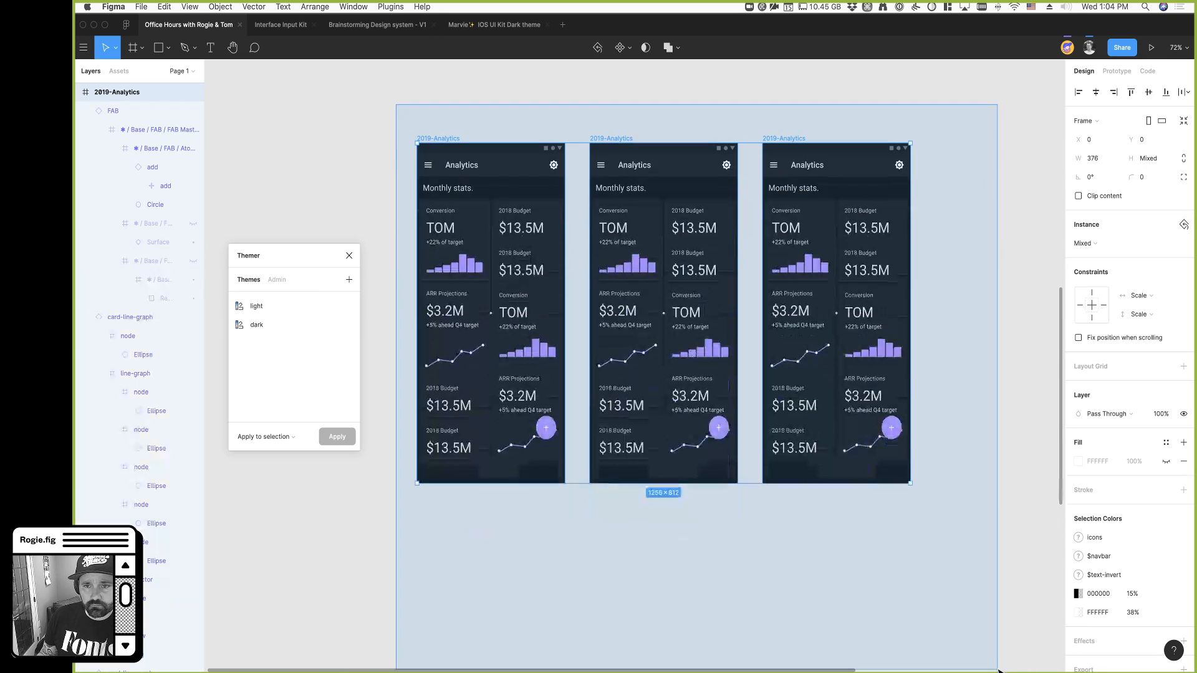
{"action": "scroll", "coordinate": [437, 142], "scroll_direction": "up", "scroll_amount": 2}
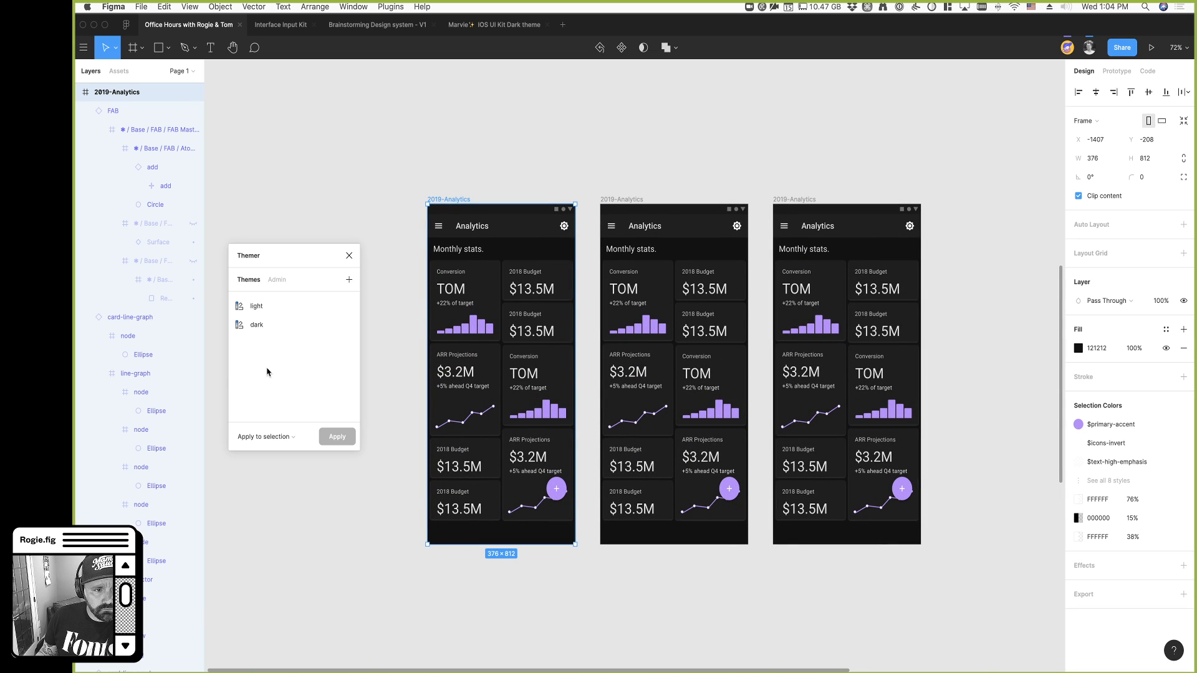
{"action": "left_click", "coordinate": [257, 310]}
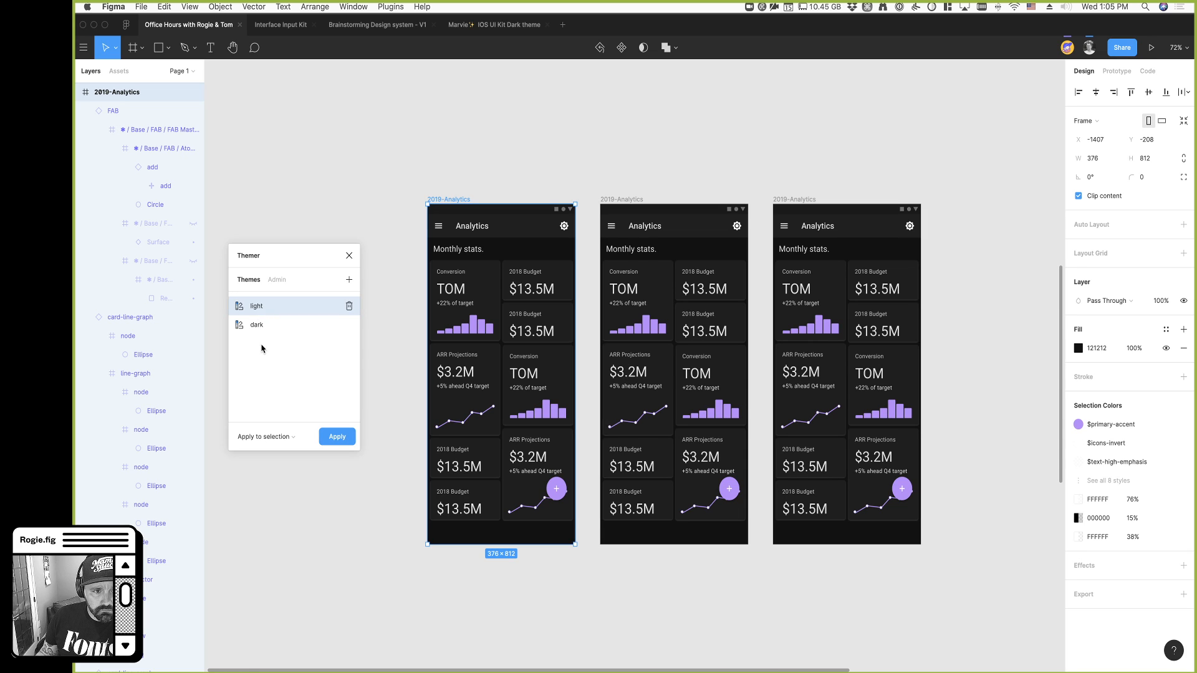
{"action": "left_click", "coordinate": [337, 437]}
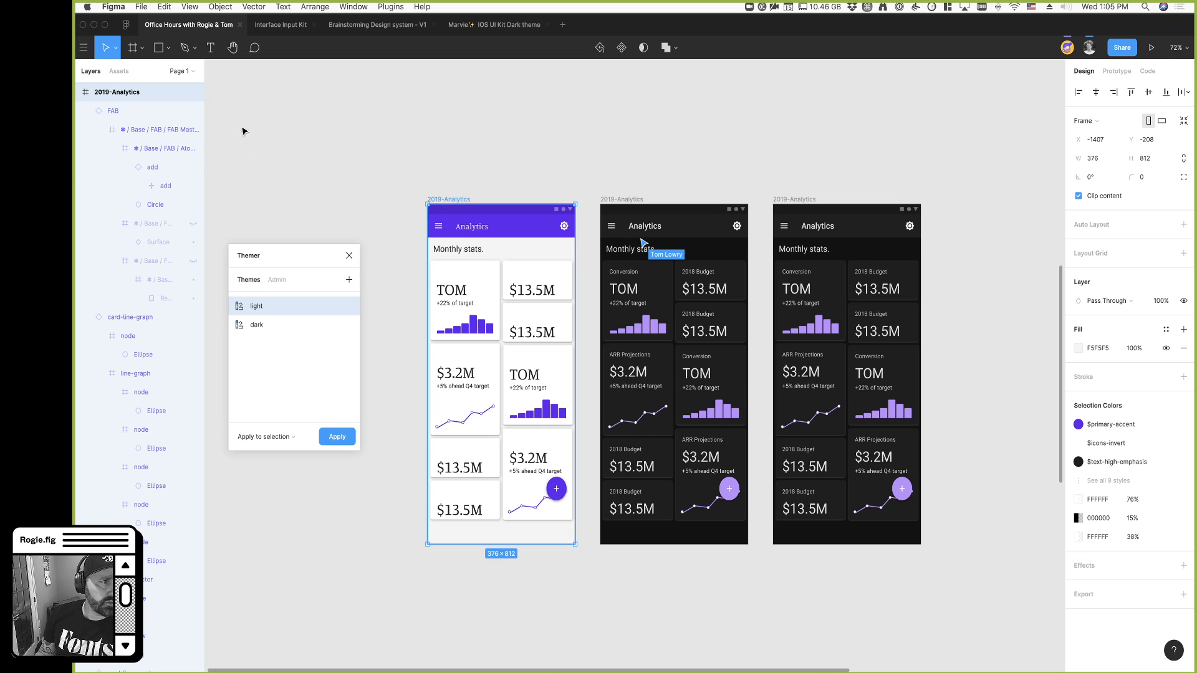
Search the Community plugins for "style references" and open the Style References plugin page
{"action": "left_click", "coordinate": [126, 25]}
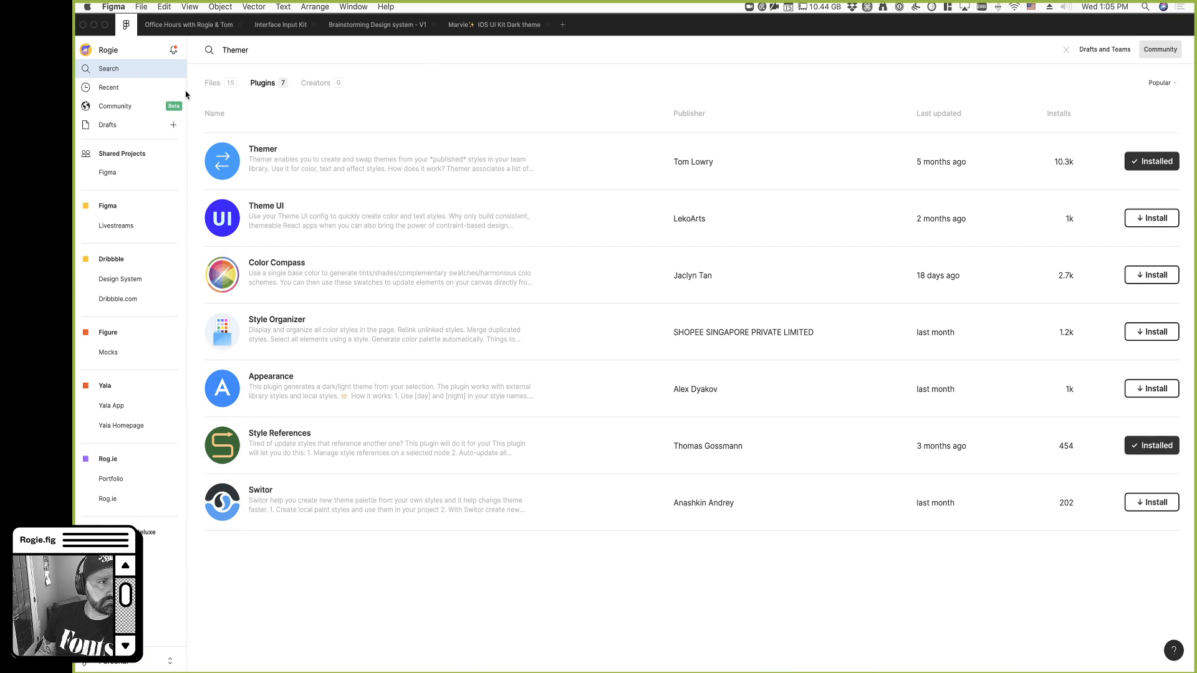
{"action": "double_click", "coordinate": [246, 48]}
{"action": "type", "text": "style"}
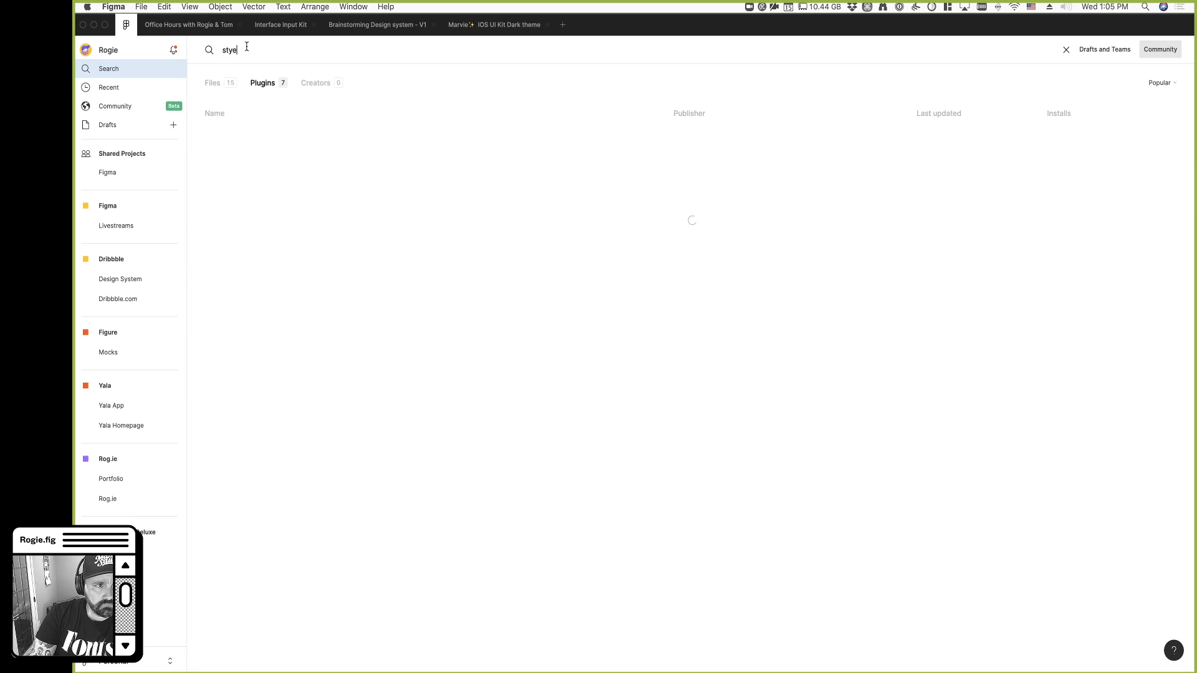
{"action": "type", "text": " references"}
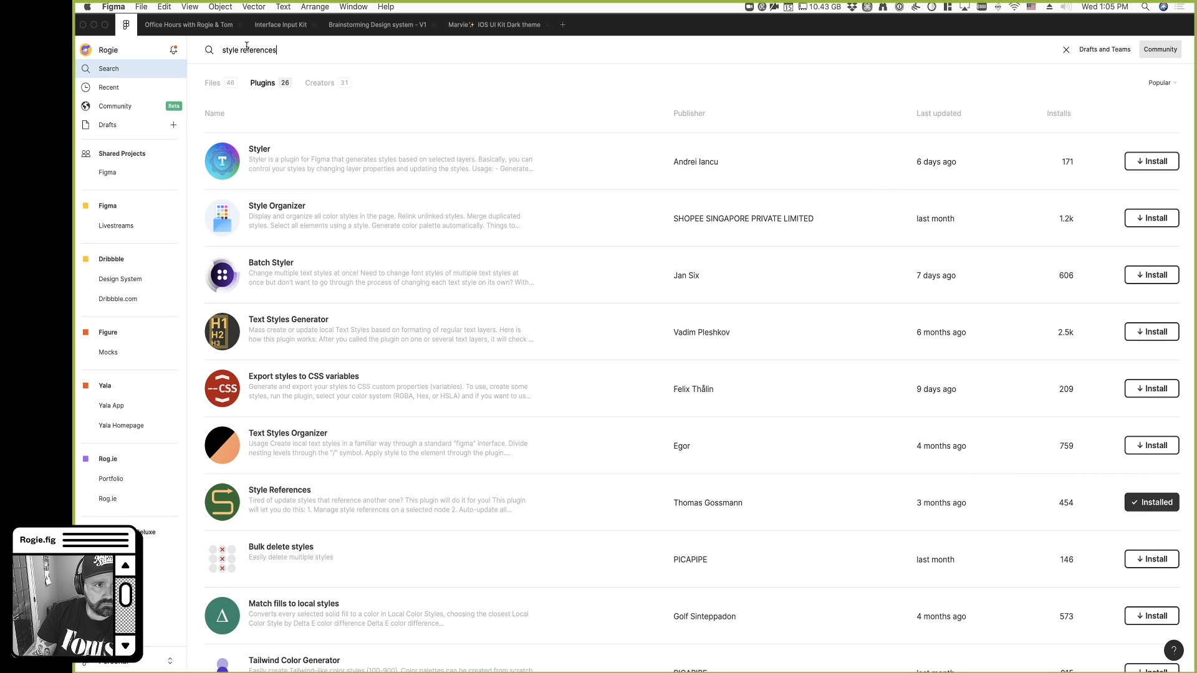
{"action": "left_click", "coordinate": [305, 167]}
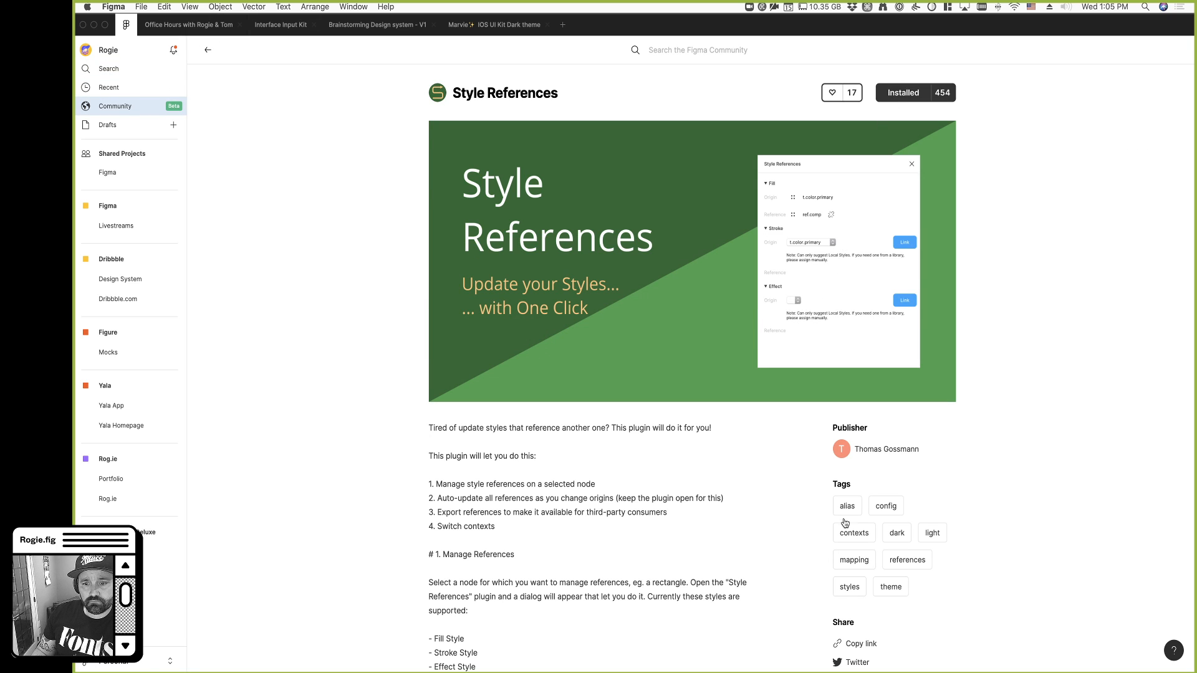
Copy the link to the Style References plugin page, return to the Office Hours file and paste the link in the other application
{"action": "left_click", "coordinate": [859, 644]}
{"action": "left_click", "coordinate": [206, 26]}
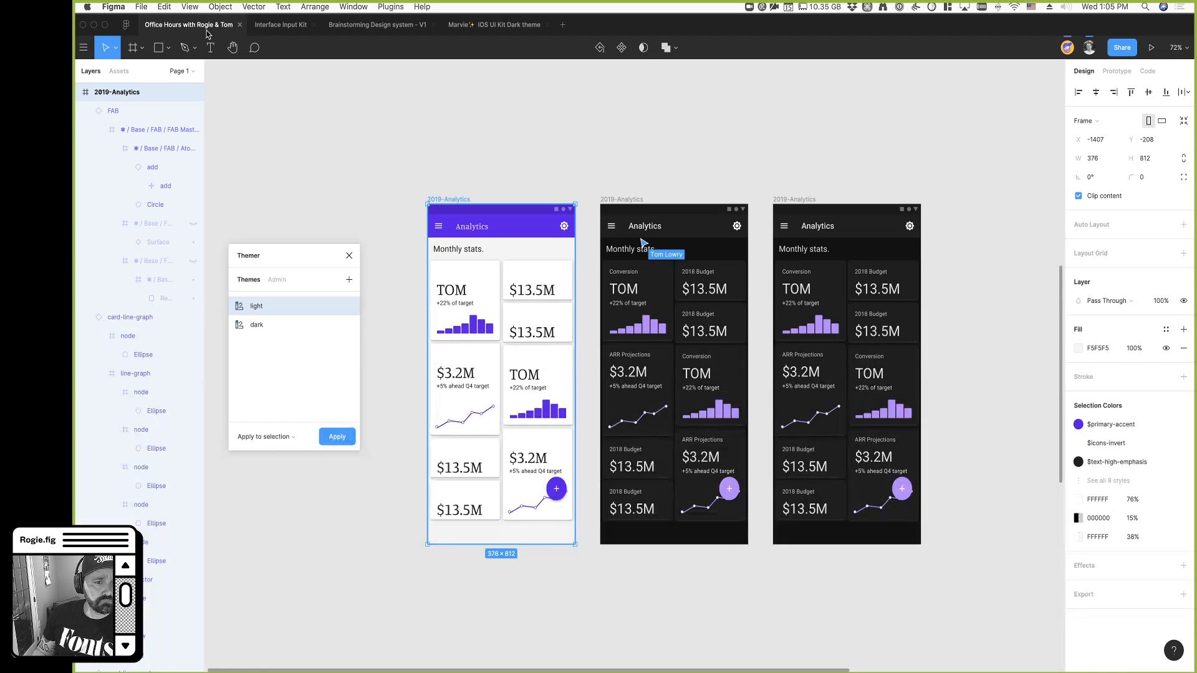
{"action": "key", "text": "shift+r"}
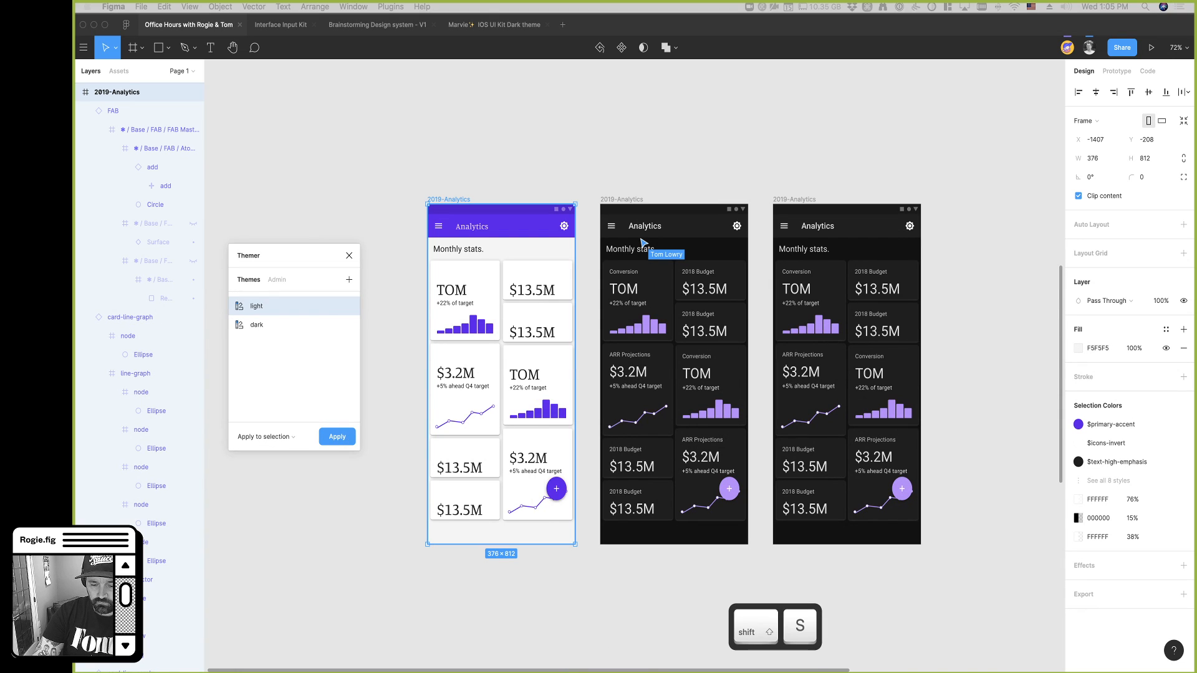
{"action": "key", "text": "shift+r"}
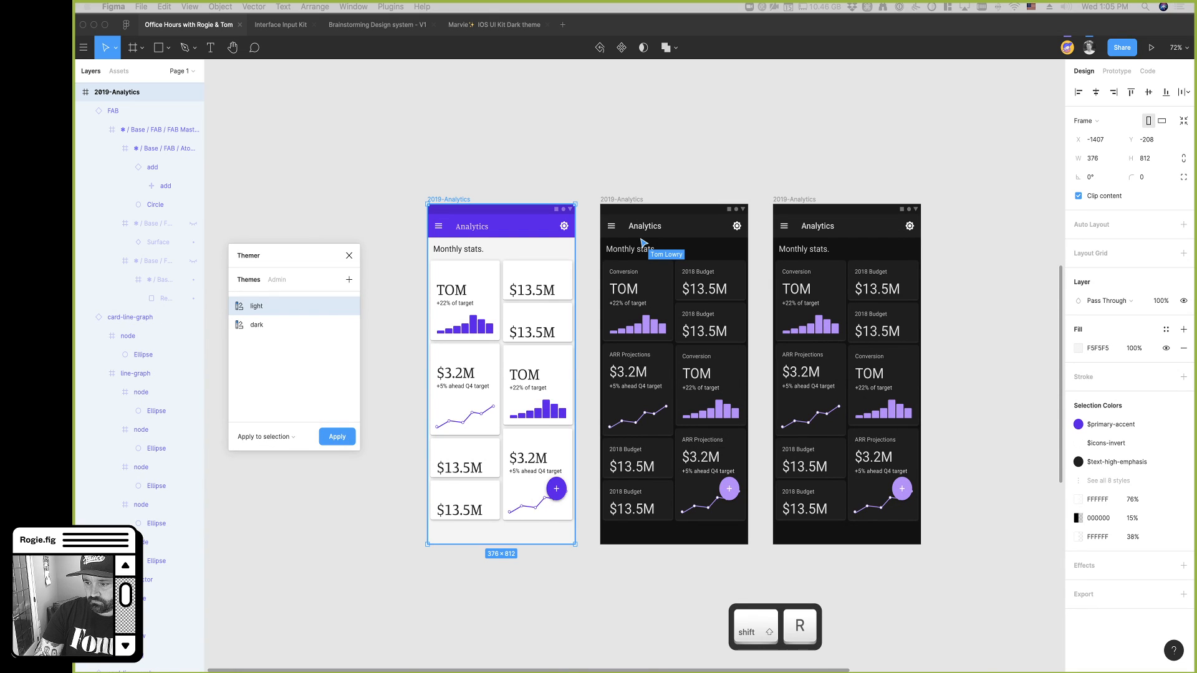
{"action": "key", "text": "super+v"}
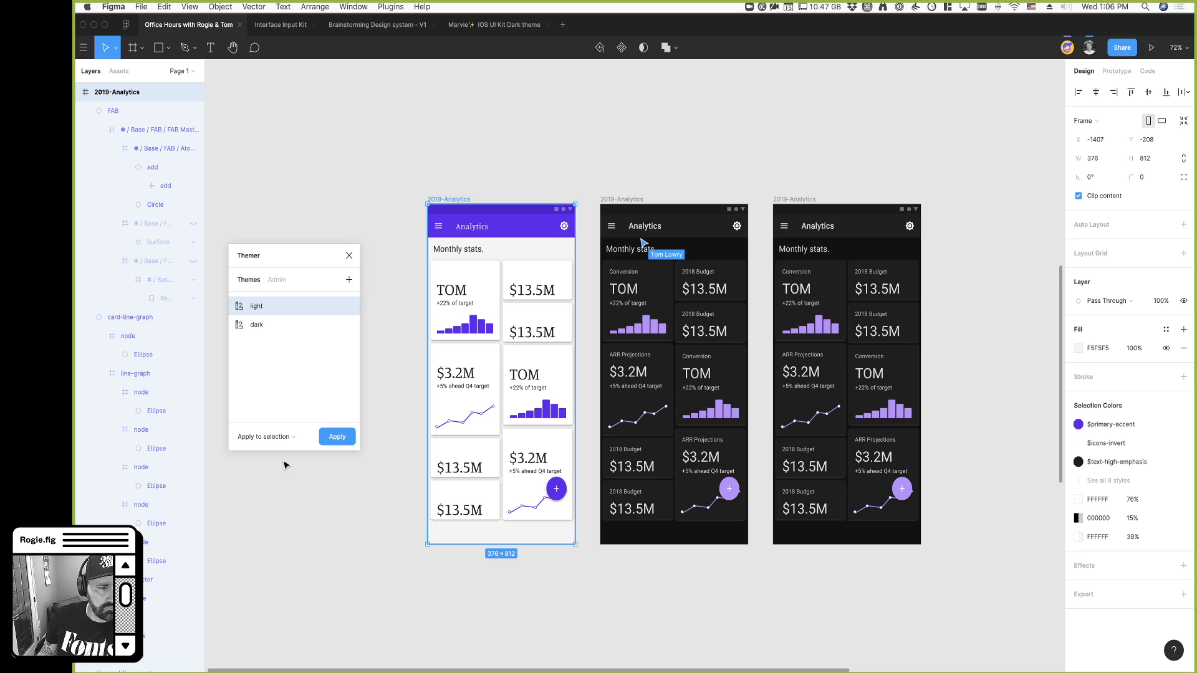
Close Themer, run the Style References plugin and place its window beside the first 2019-Analytics frame with nothing selected
{"action": "left_click", "coordinate": [349, 256]}
{"action": "key", "text": "super+/"}
{"action": "type", "text": "style"}
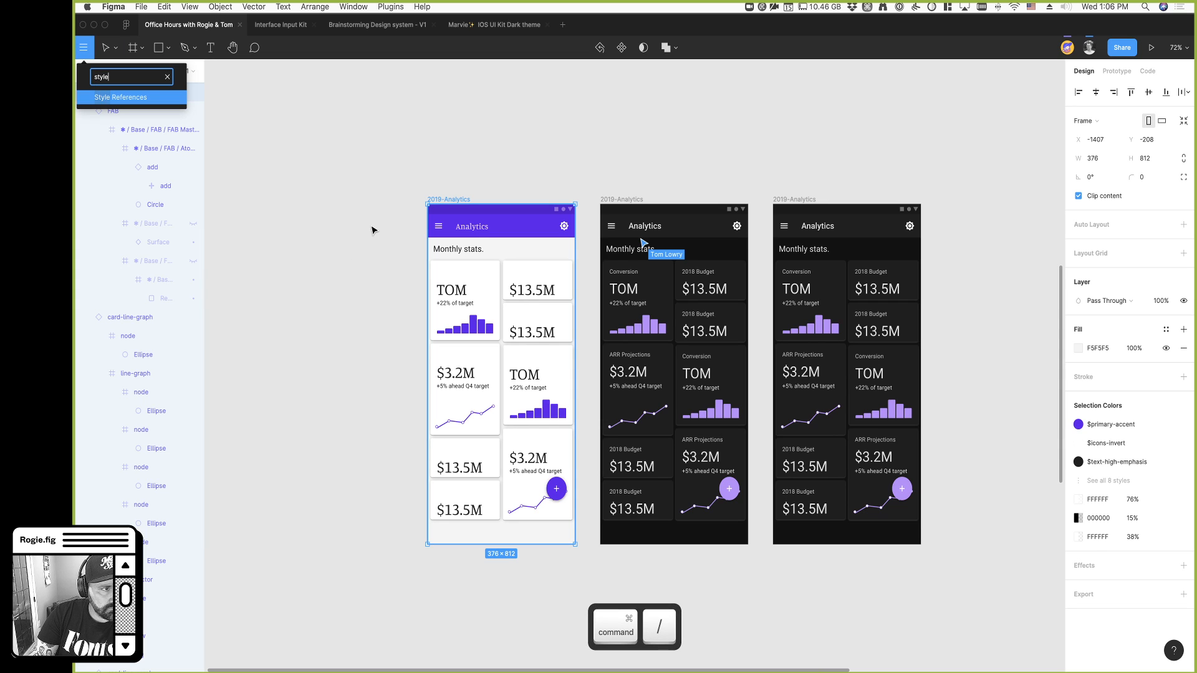
{"action": "key", "text": "Return"}
{"action": "left_click_drag", "start_coordinate": [666, 264], "coordinate": [349, 248]}
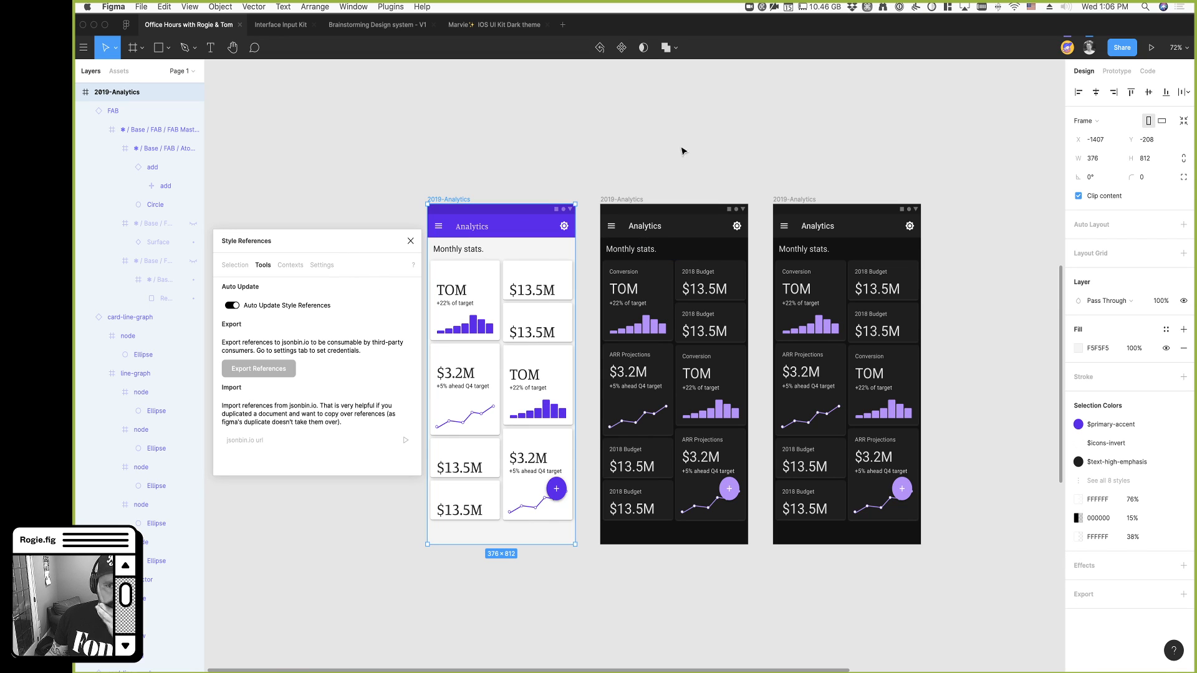
{"action": "scroll", "coordinate": [691, 159], "scroll_direction": "right", "scroll_amount": 1}
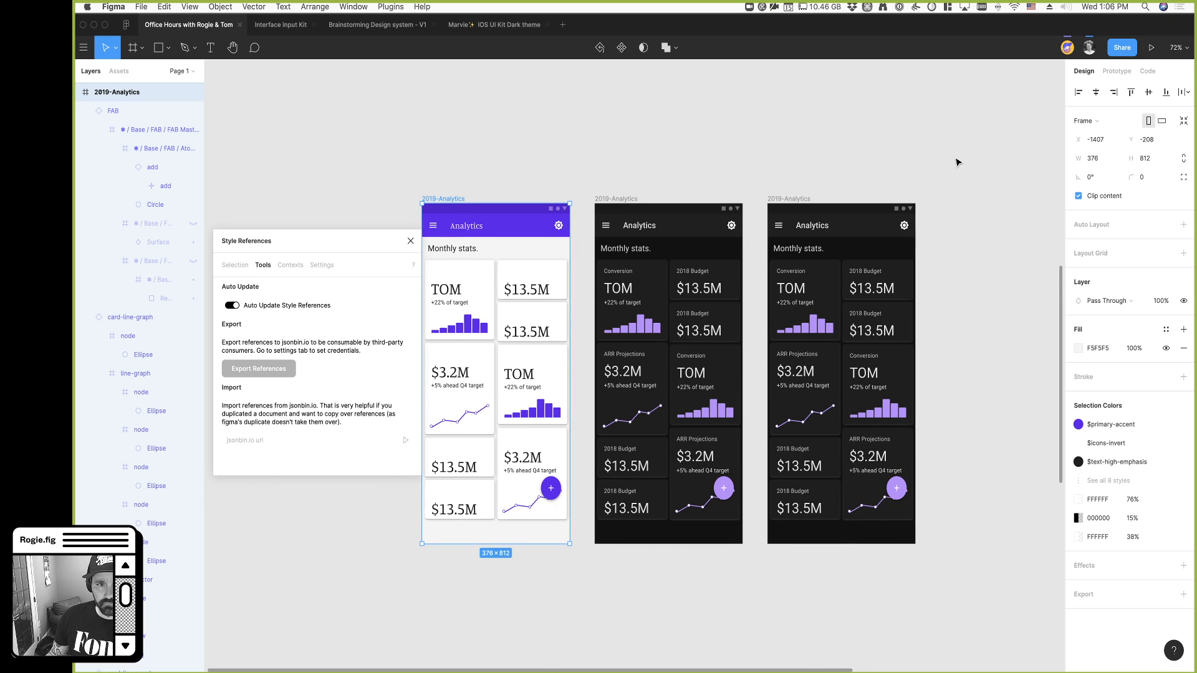
{"action": "left_click", "coordinate": [883, 161]}
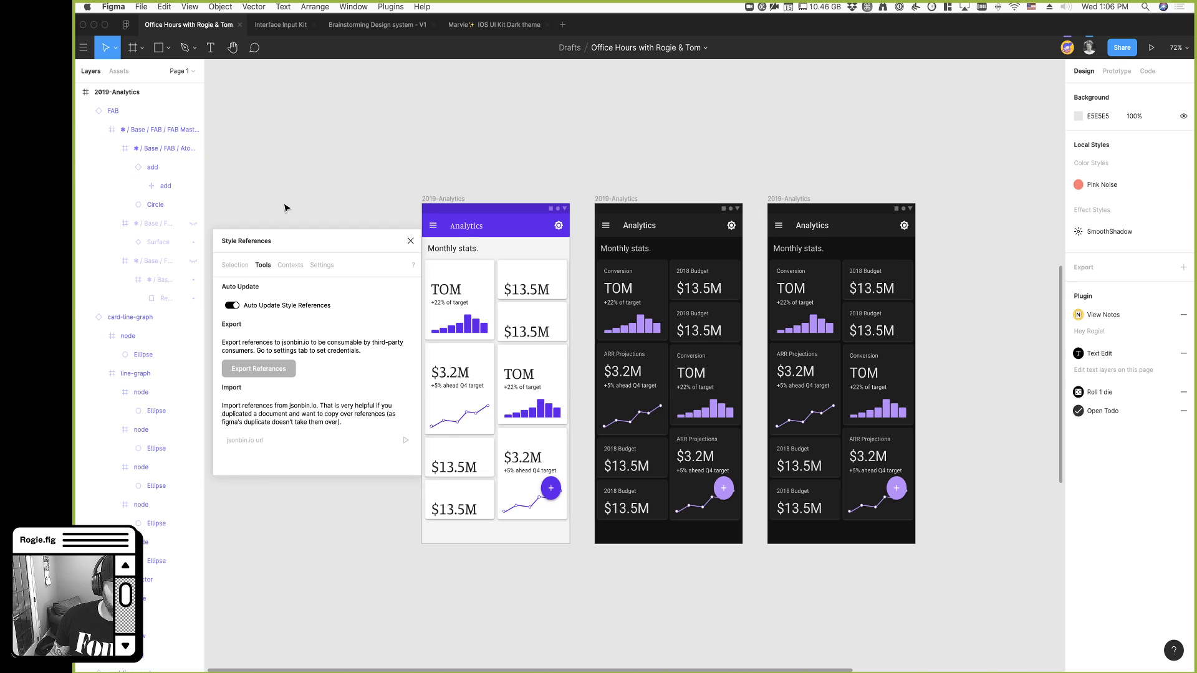
Create a color style named Light/Primary from the fill of the app-bar Surface in the light 2019-Analytics frame
{"action": "left_click", "coordinate": [235, 266]}
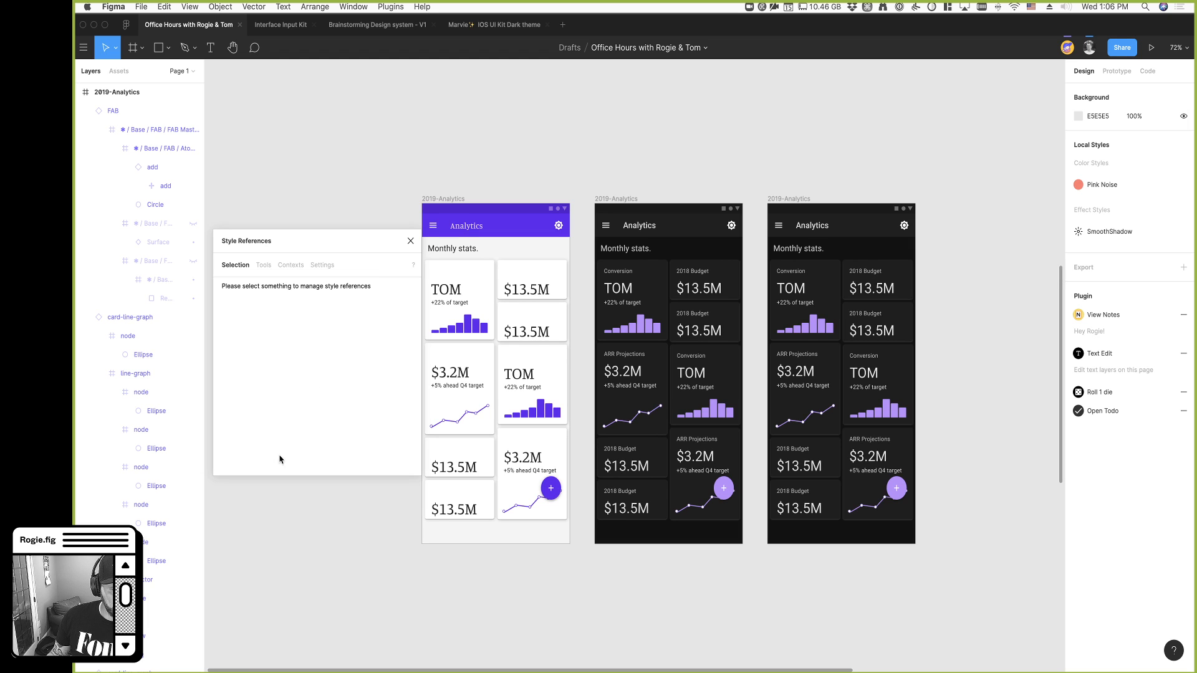
{"action": "left_click", "coordinate": [458, 207], "text": "super"}
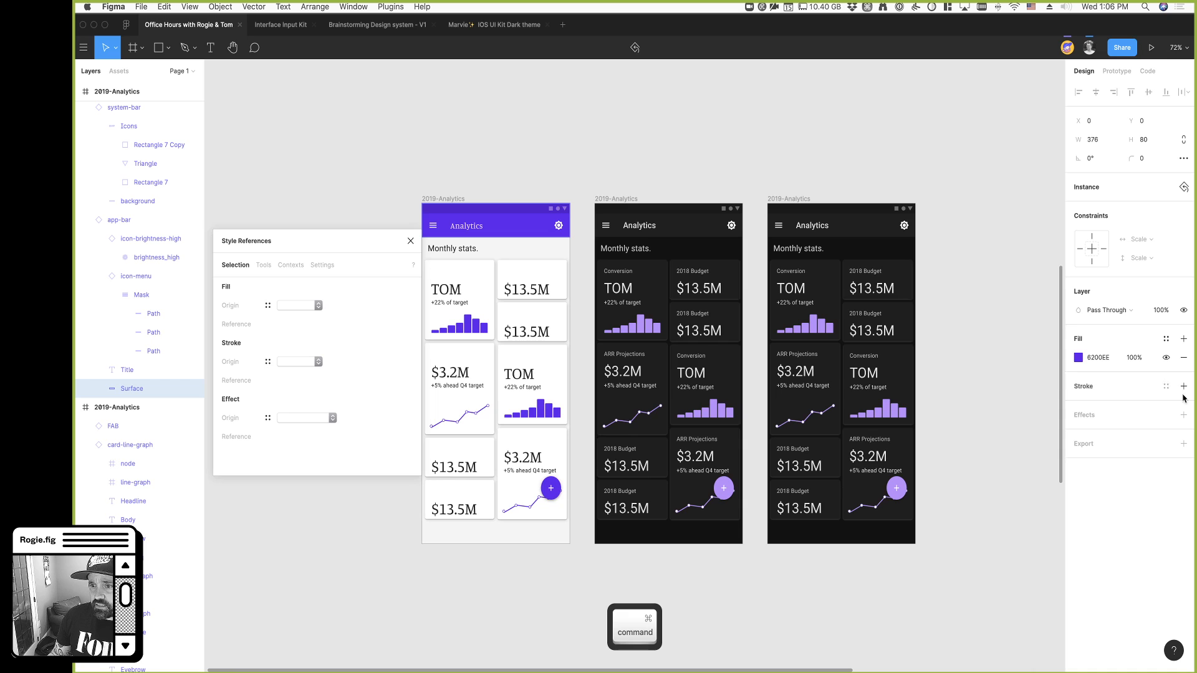
{"action": "left_click", "coordinate": [1166, 338]}
{"action": "left_click", "coordinate": [1177, 363]}
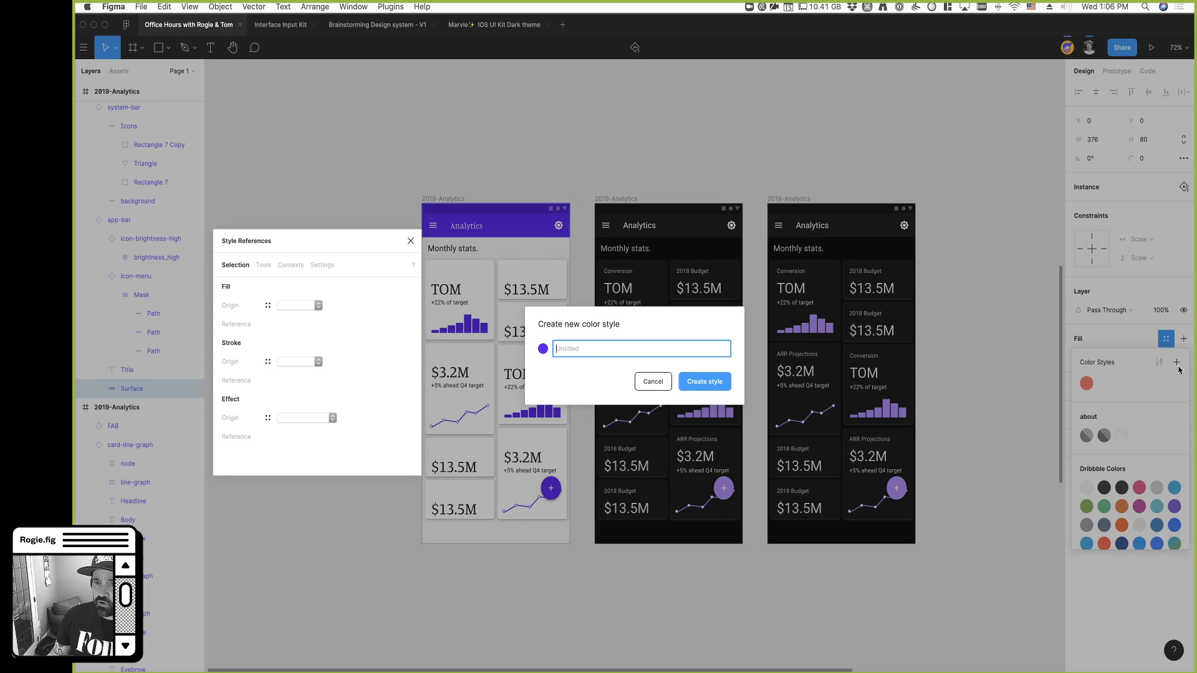
{"action": "type", "text": "Primary"}
{"action": "key", "text": "super+Left"}
{"action": "type", "text": "Light/"}
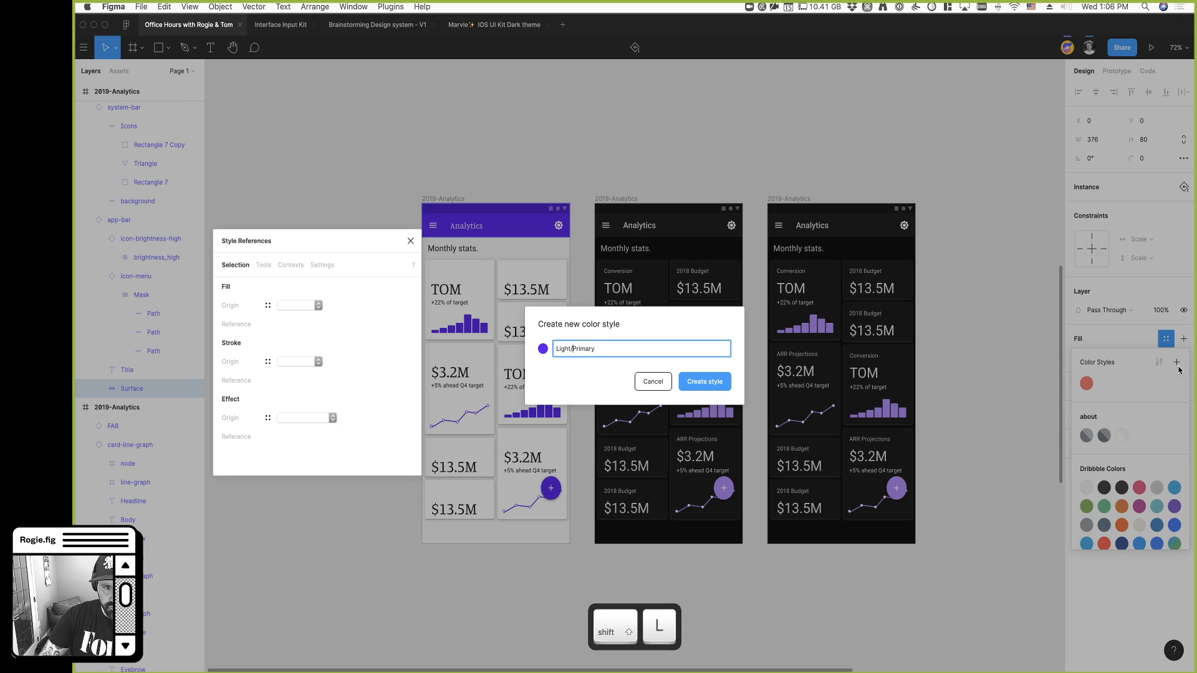
{"action": "left_click", "coordinate": [710, 384]}
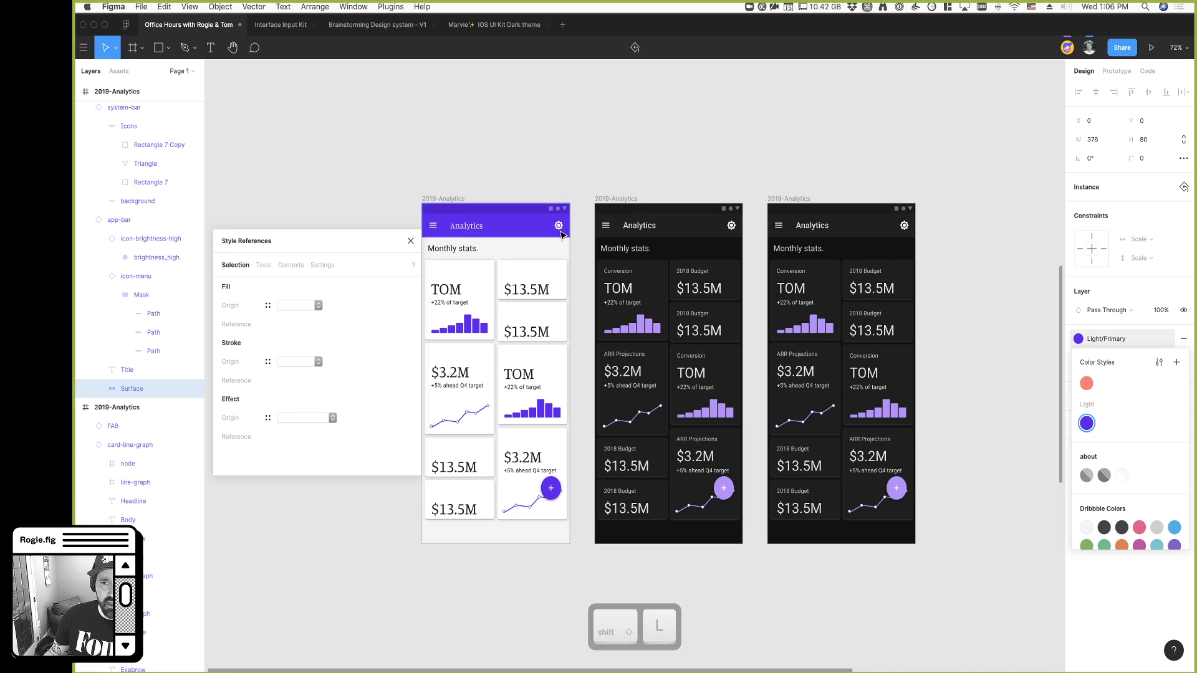
Examine the selection, tools and contexts sections of Style References with the light 2019-Analytics frame selected
{"action": "left_click", "coordinate": [387, 192]}
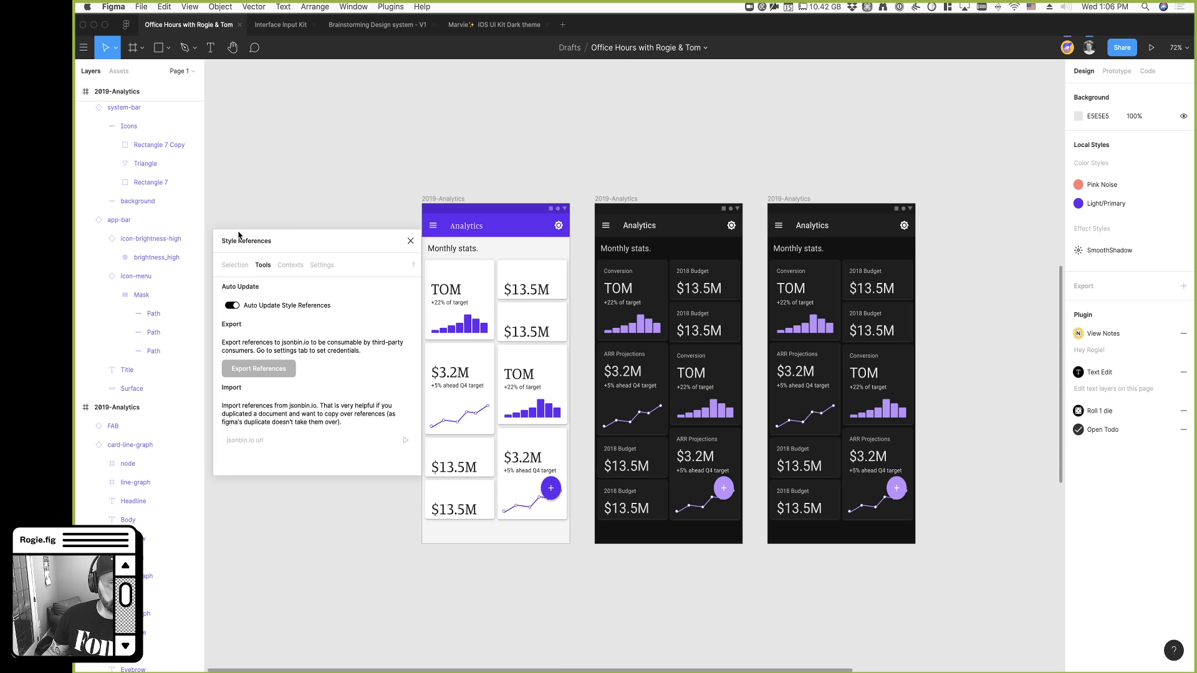
{"action": "left_click", "coordinate": [235, 266]}
{"action": "left_click", "coordinate": [437, 200]}
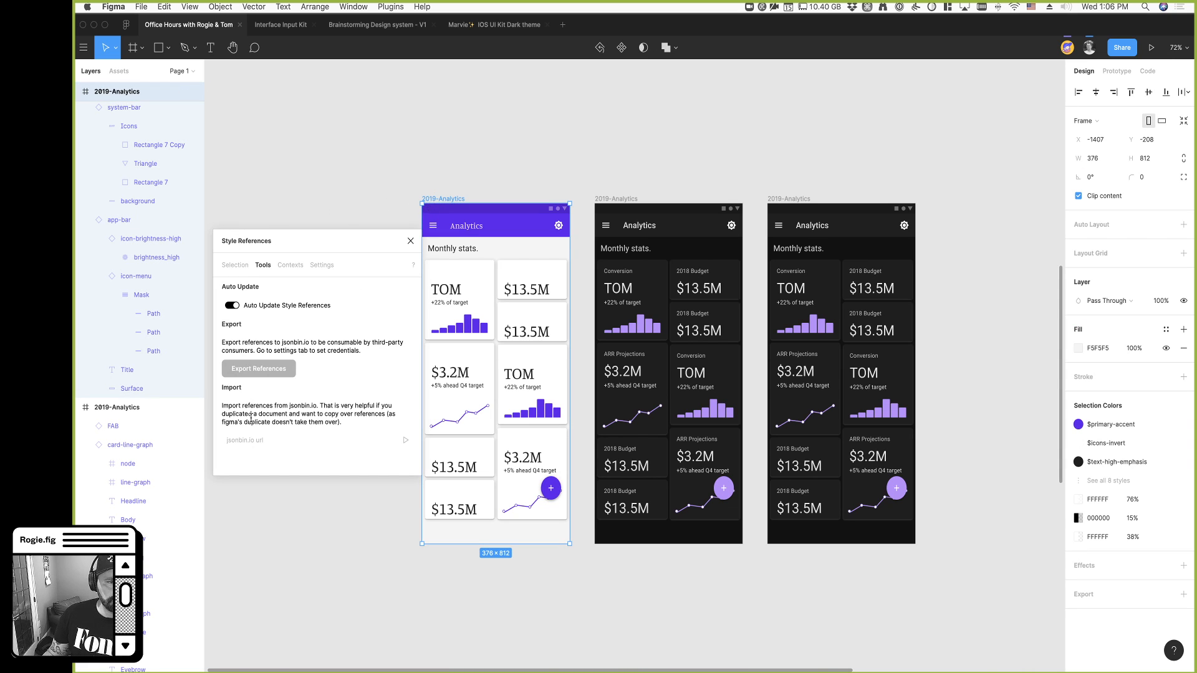
{"action": "left_click", "coordinate": [243, 271]}
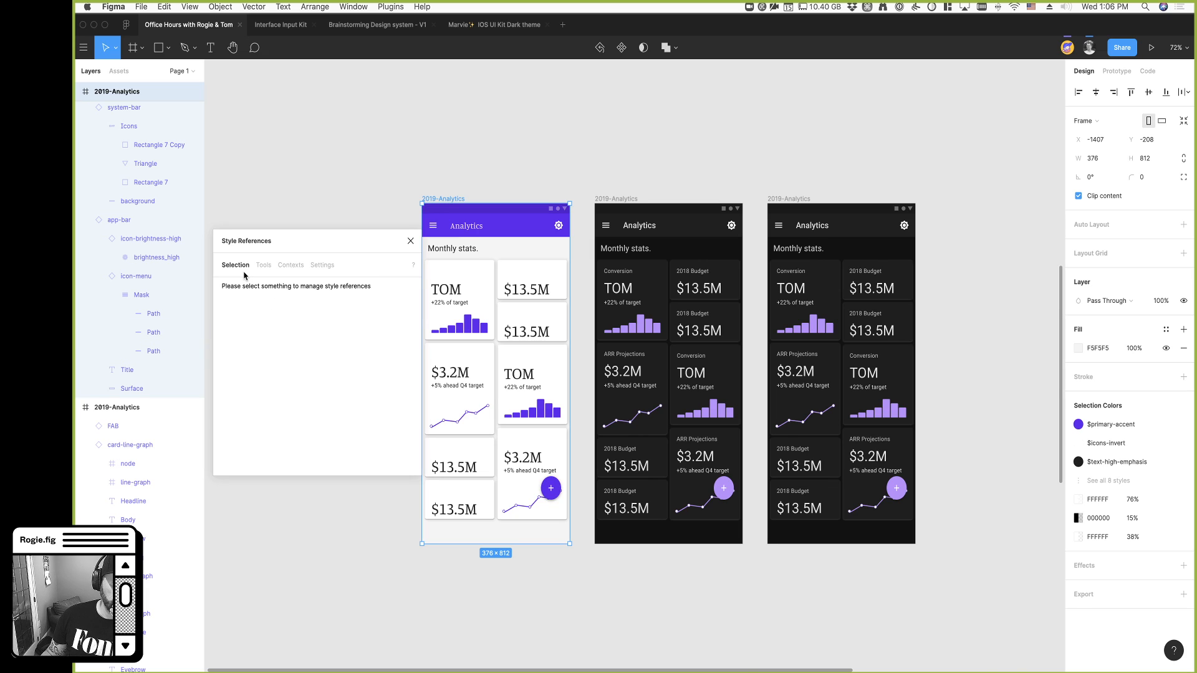
{"action": "left_click", "coordinate": [294, 266]}
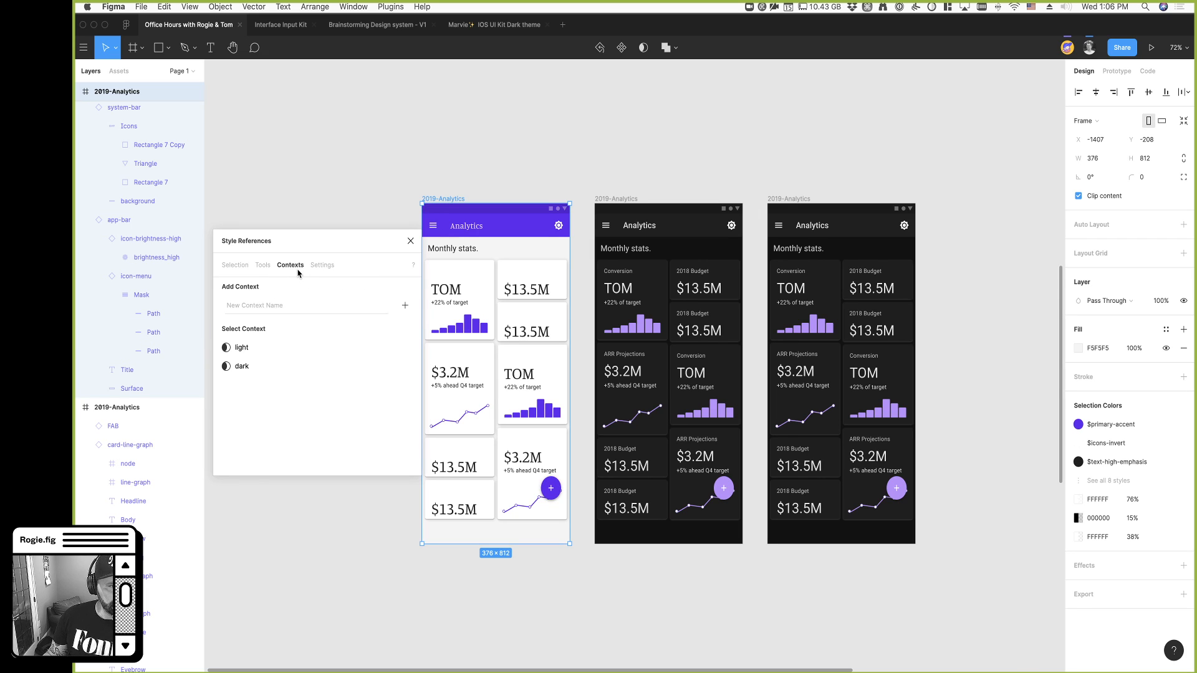
{"action": "left_click", "coordinate": [245, 269]}
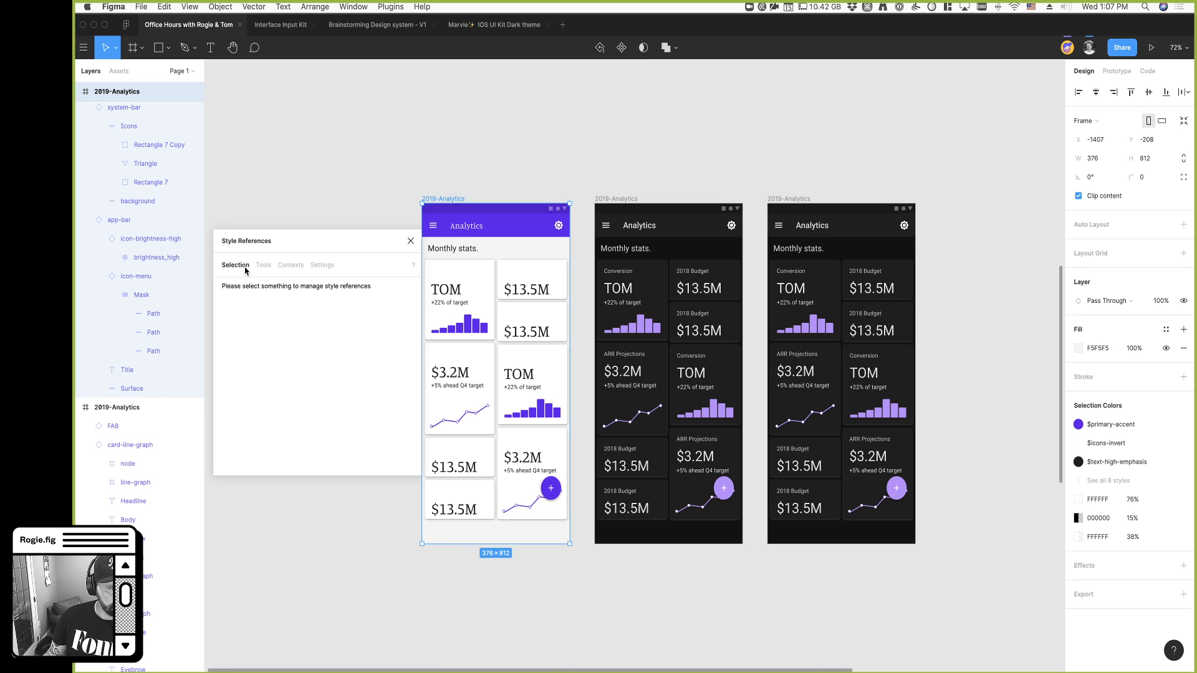
Select the light frame's app-bar Surface for reference management and reposition the Style References window clear of the frames
{"action": "left_click", "coordinate": [516, 235], "text": "super"}
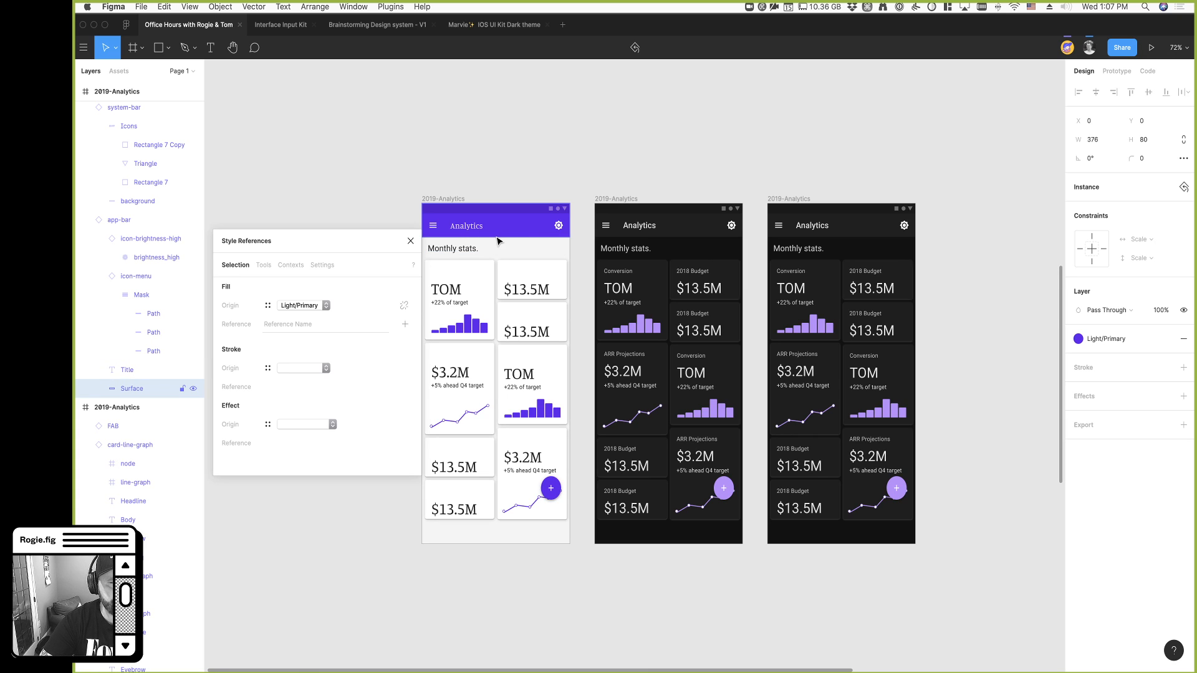
{"action": "scroll", "coordinate": [498, 242], "scroll_direction": "left", "scroll_amount": 5}
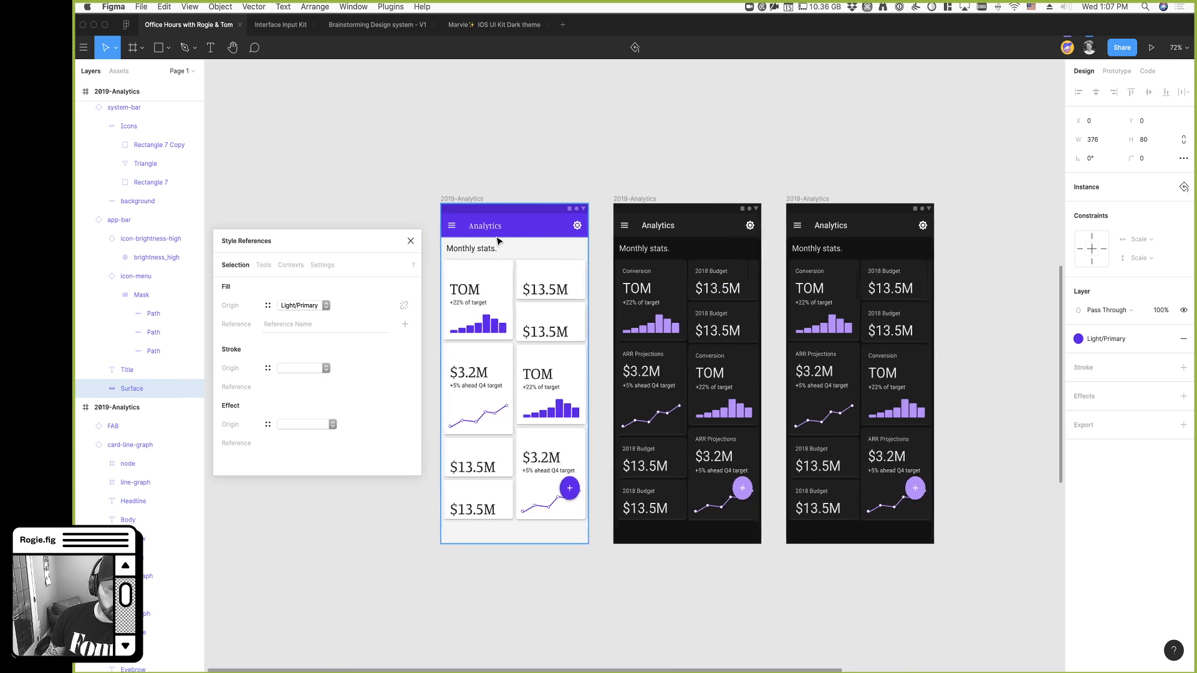
{"action": "left_click_drag", "start_coordinate": [374, 253], "coordinate": [399, 261]}
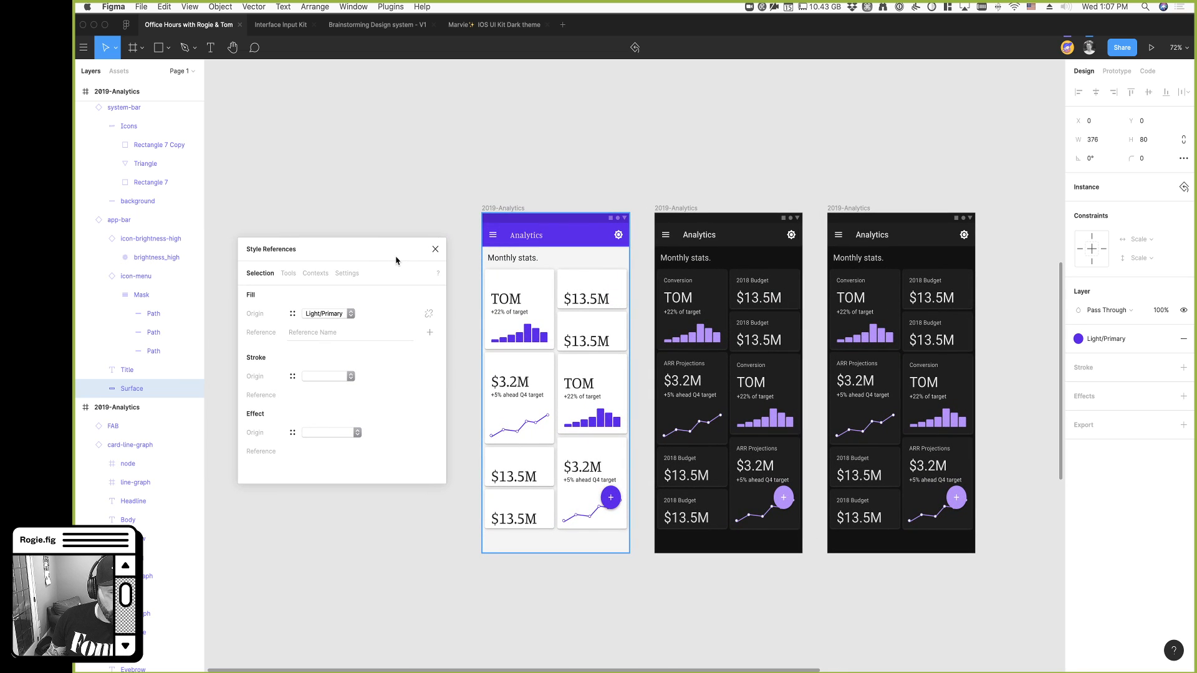
Add a fill reference named Light/Navbar Bg to the app-bar Surface, with Light/Primary as its origin
{"action": "left_click", "coordinate": [306, 337]}
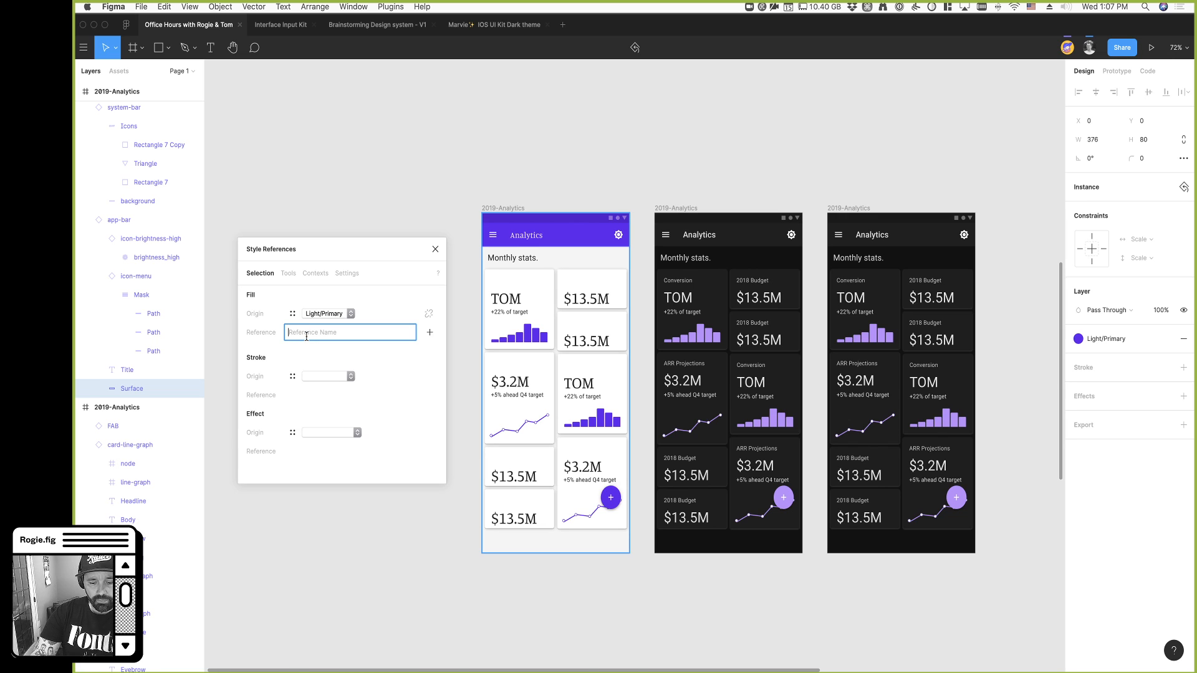
{"action": "type", "text": "Ligh"}
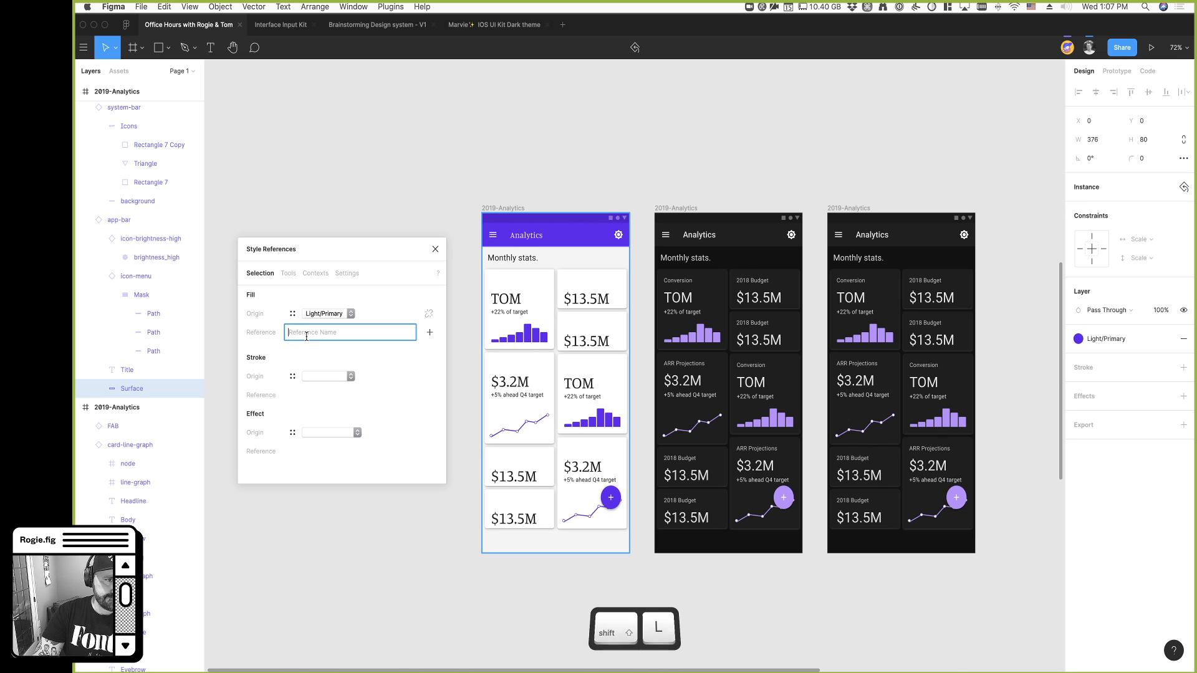
{"action": "type", "text": "t"}
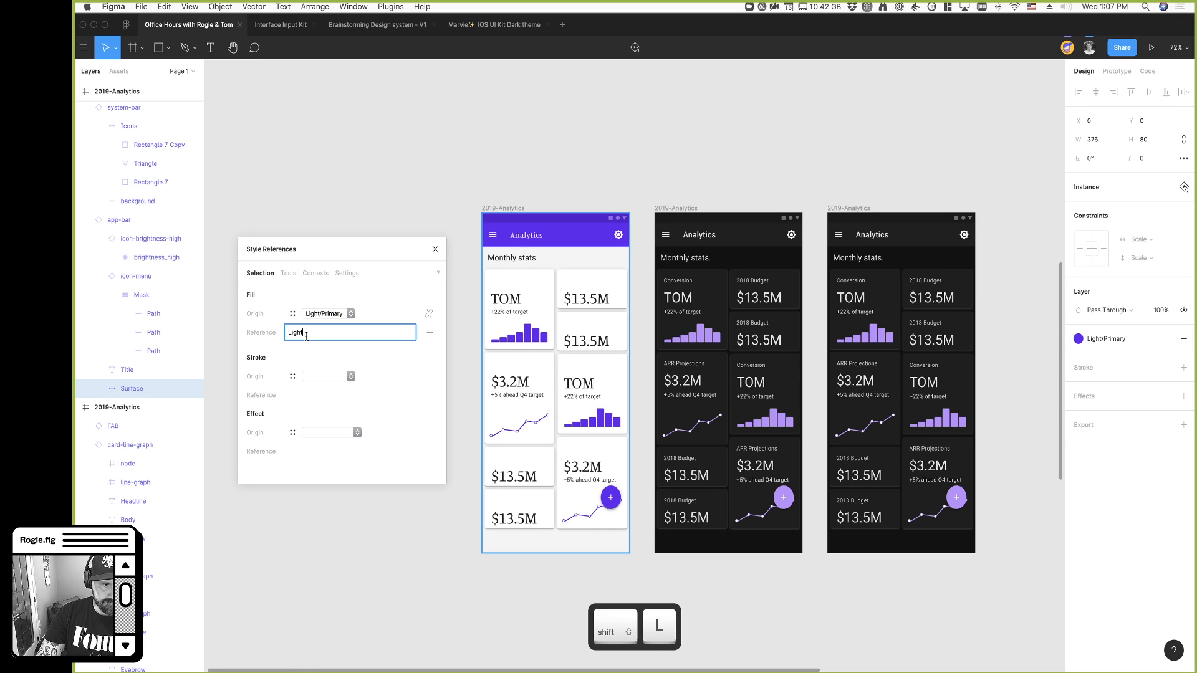
{"action": "type", "text": "/Sec"}
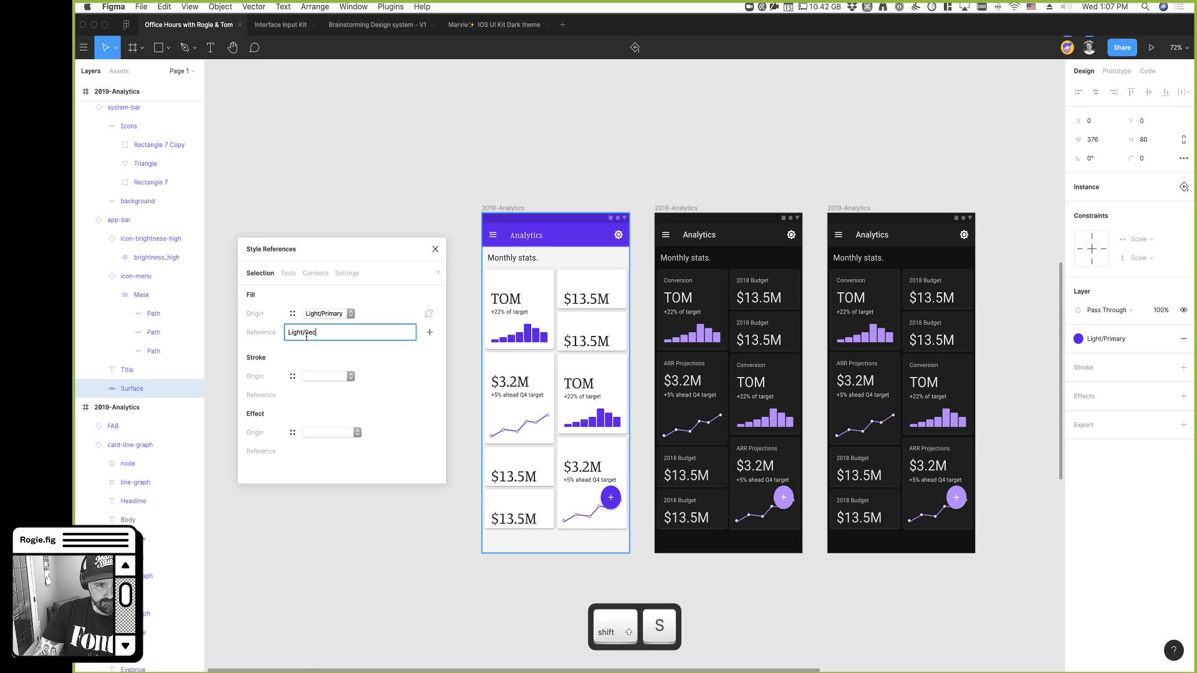
{"action": "key", "text": "BackSpace"}
{"action": "key", "text": "BackSpace"}
{"action": "key", "text": "BackSpace"}
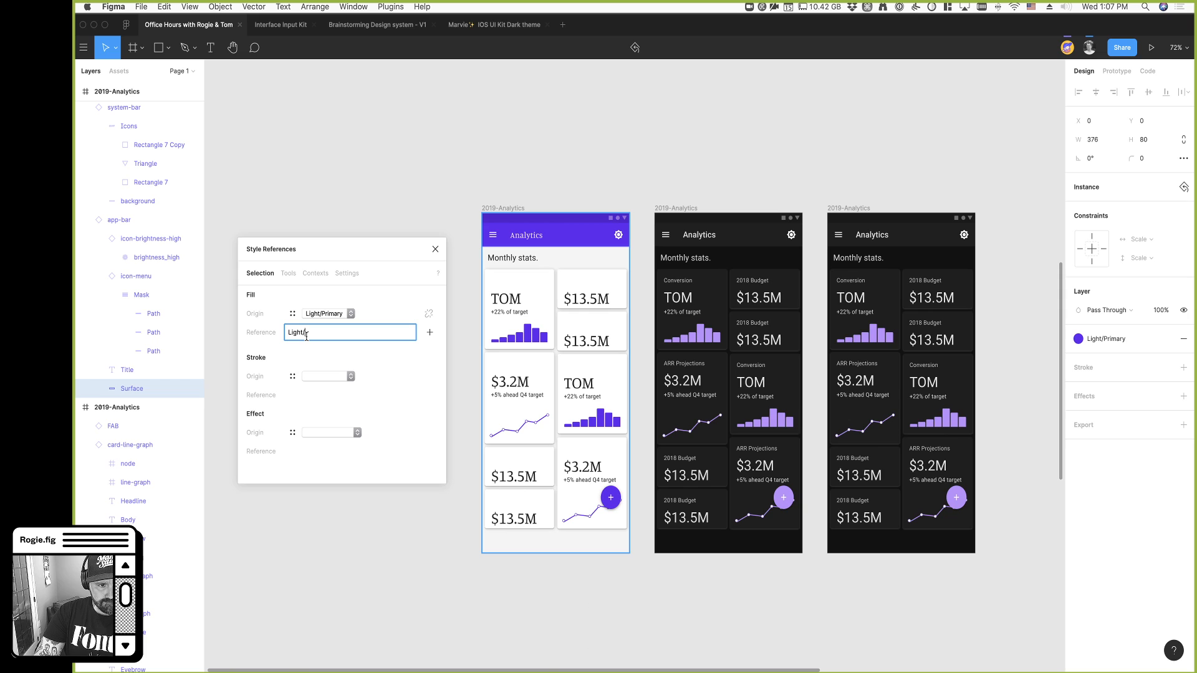
{"action": "type", "text": "Navbar Bg"}
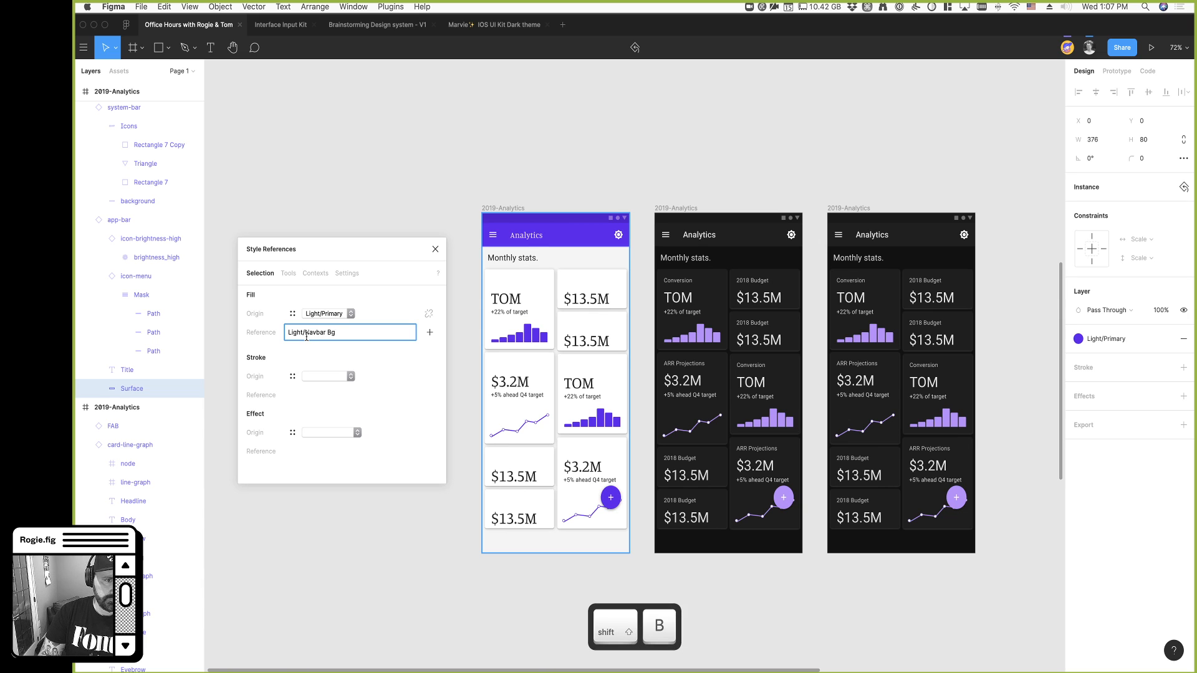
{"action": "left_click", "coordinate": [430, 332]}
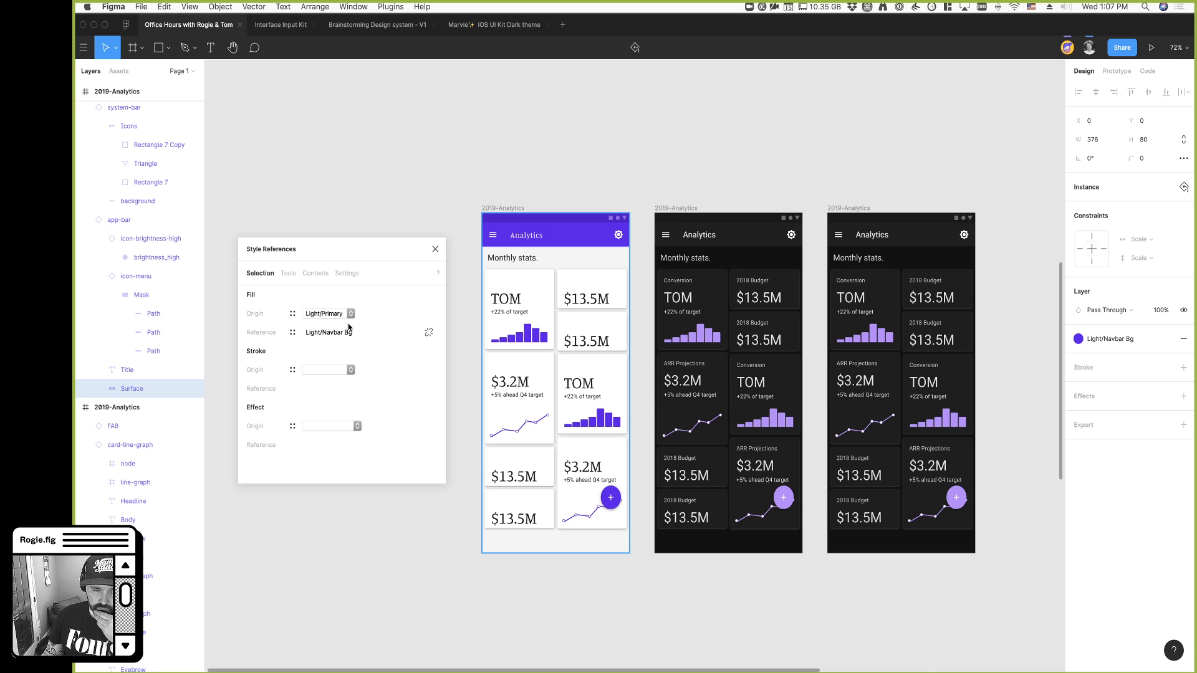
Deselect everything and change the Light/Primary color style to green 00EE26
{"action": "left_click", "coordinate": [556, 153]}
{"action": "scroll", "coordinate": [554, 144], "scroll_direction": "right", "scroll_amount": 1}
{"action": "left_click", "coordinate": [497, 206]}
{"action": "left_click", "coordinate": [515, 187]}
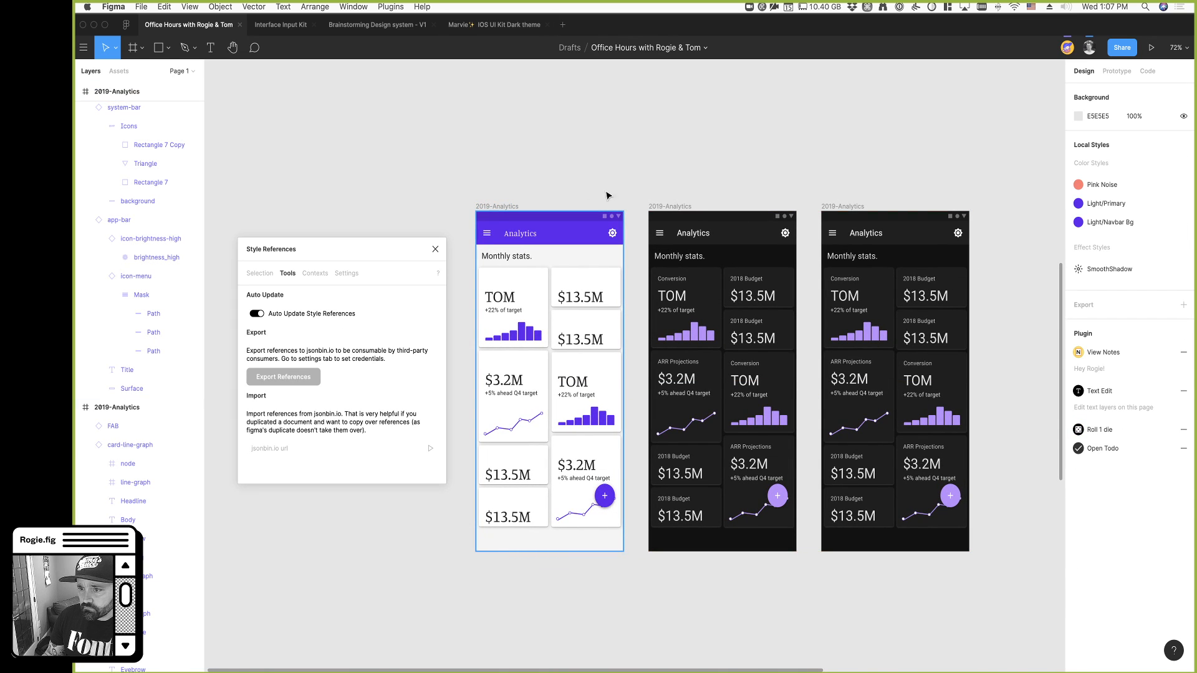
{"action": "left_click", "coordinate": [1182, 206]}
{"action": "left_click", "coordinate": [1107, 230]}
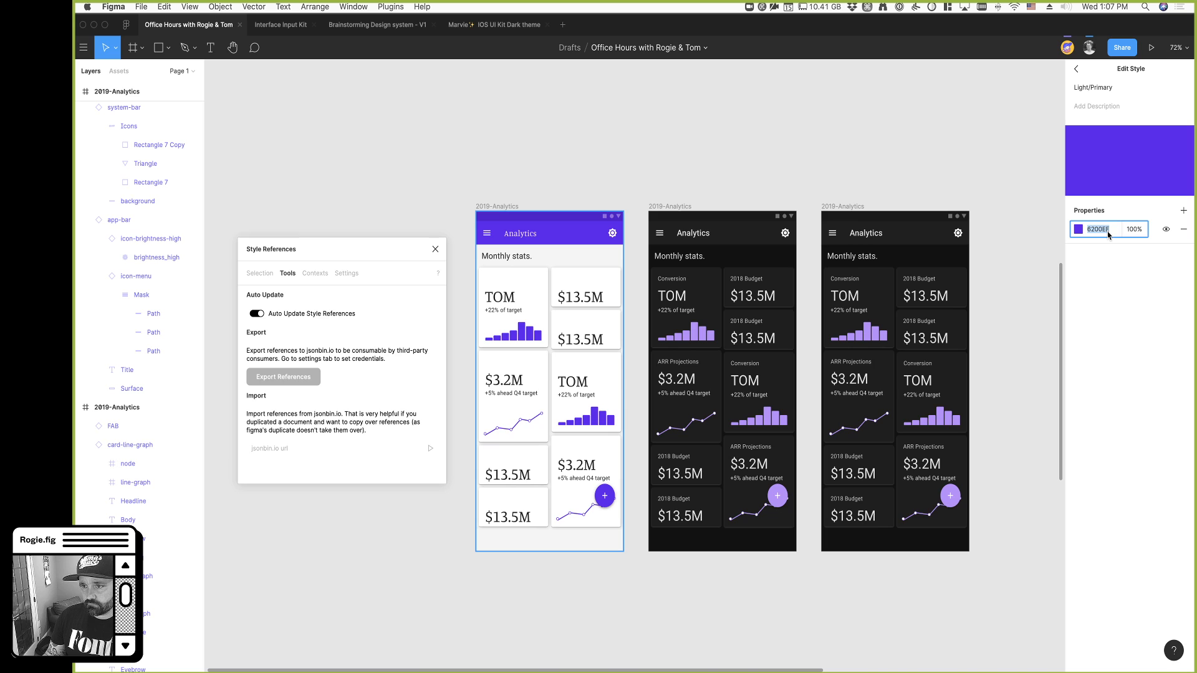
{"action": "left_click", "coordinate": [1078, 230]}
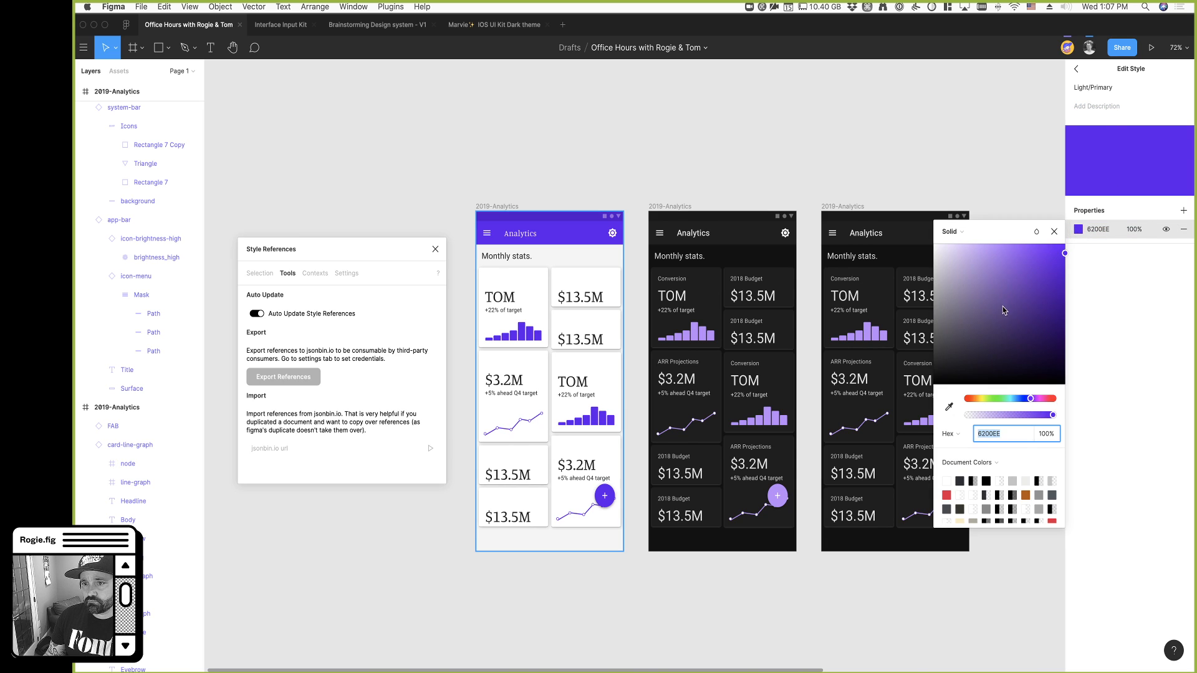
{"action": "left_click", "coordinate": [998, 398]}
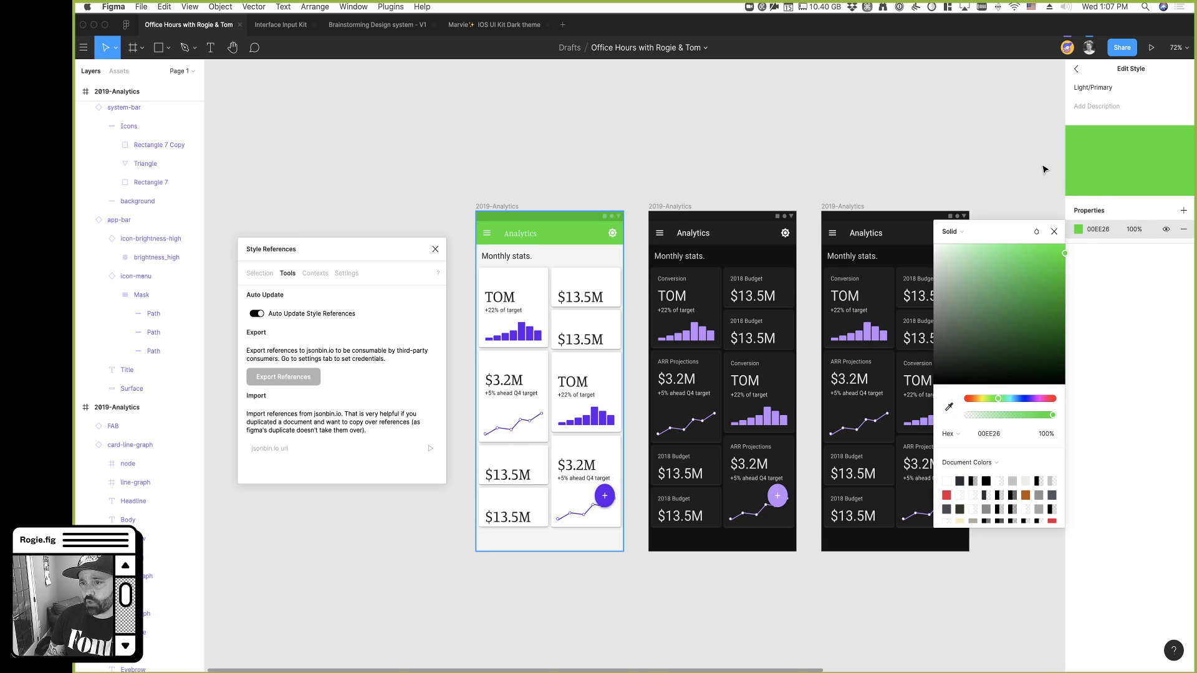
{"action": "left_click", "coordinate": [1076, 69]}
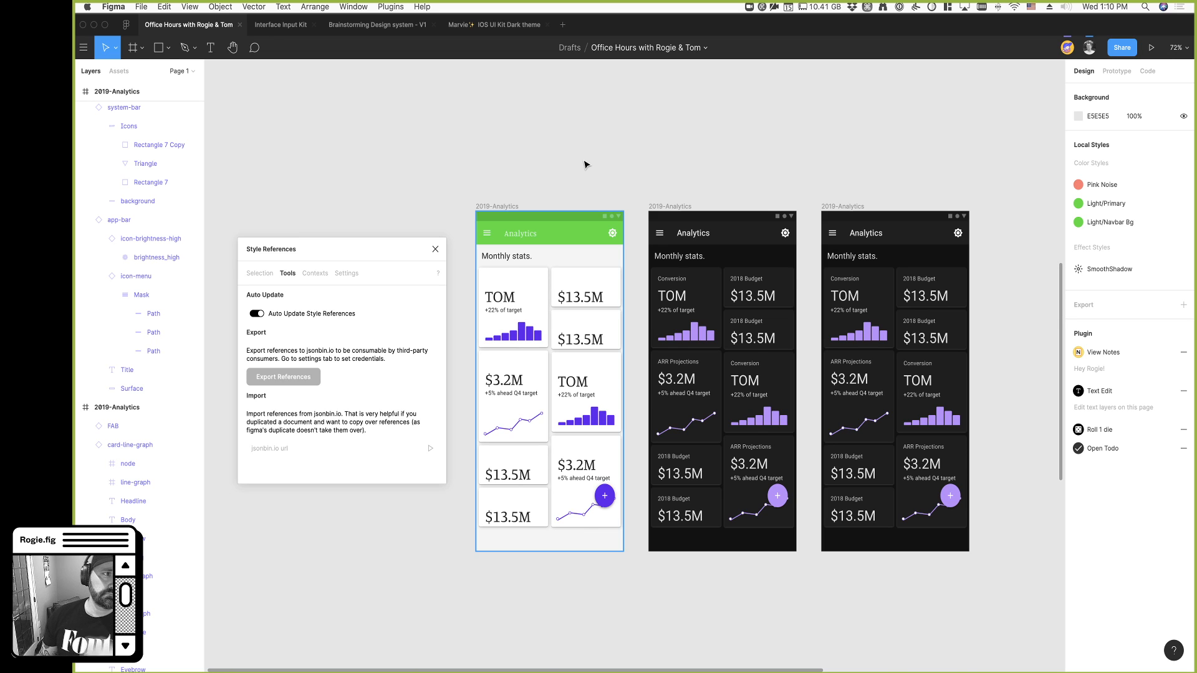
Search the Figma Community plugins for "color kit" and open the Color Kit page
{"action": "left_click", "coordinate": [126, 25]}
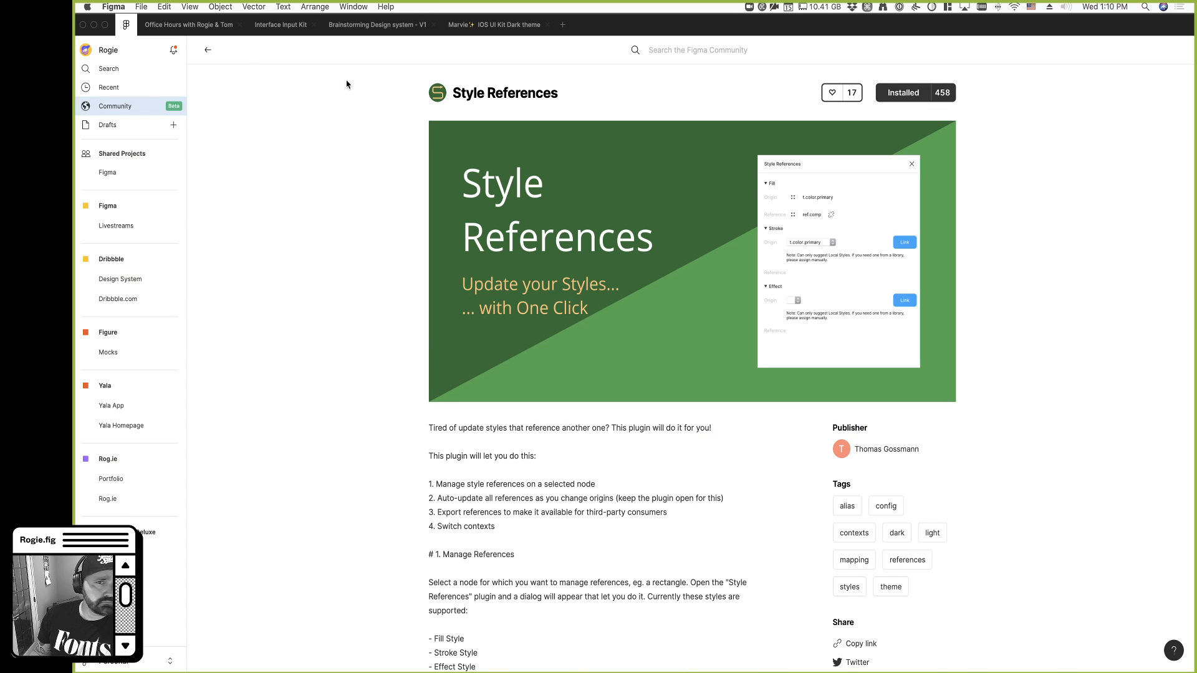
{"action": "left_click", "coordinate": [667, 50]}
{"action": "type", "text": "color kit"}
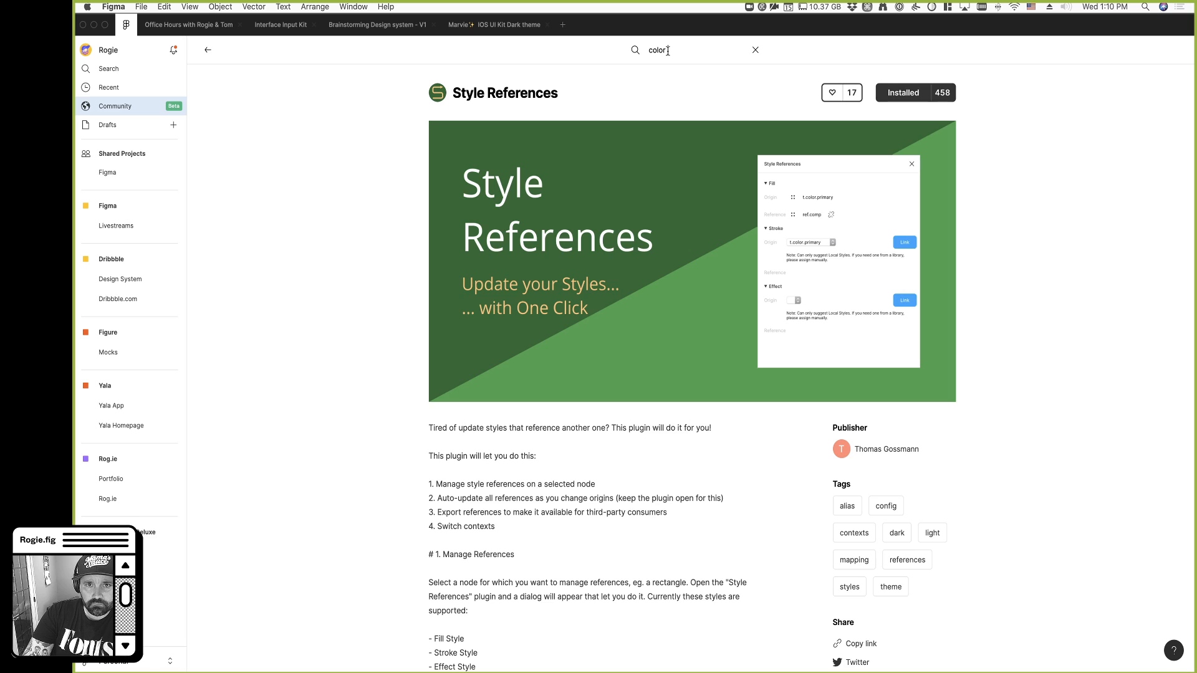
{"action": "key", "text": "Return"}
{"action": "left_click", "coordinate": [1152, 164]}
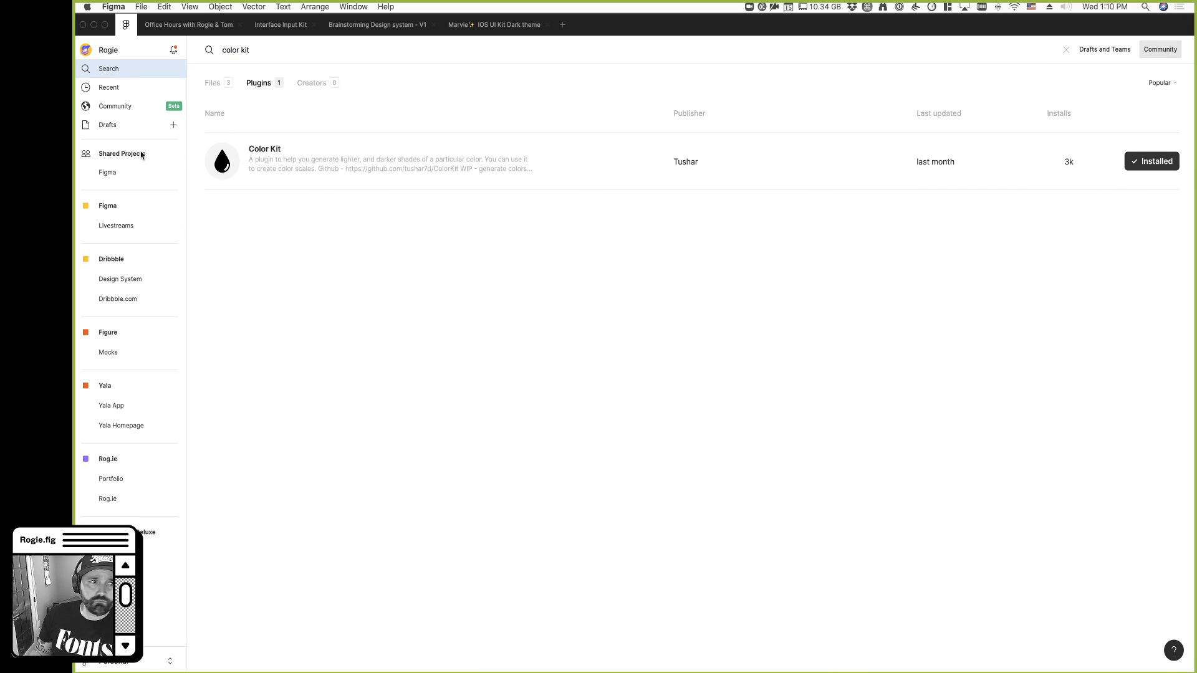
{"action": "left_click", "coordinate": [305, 167]}
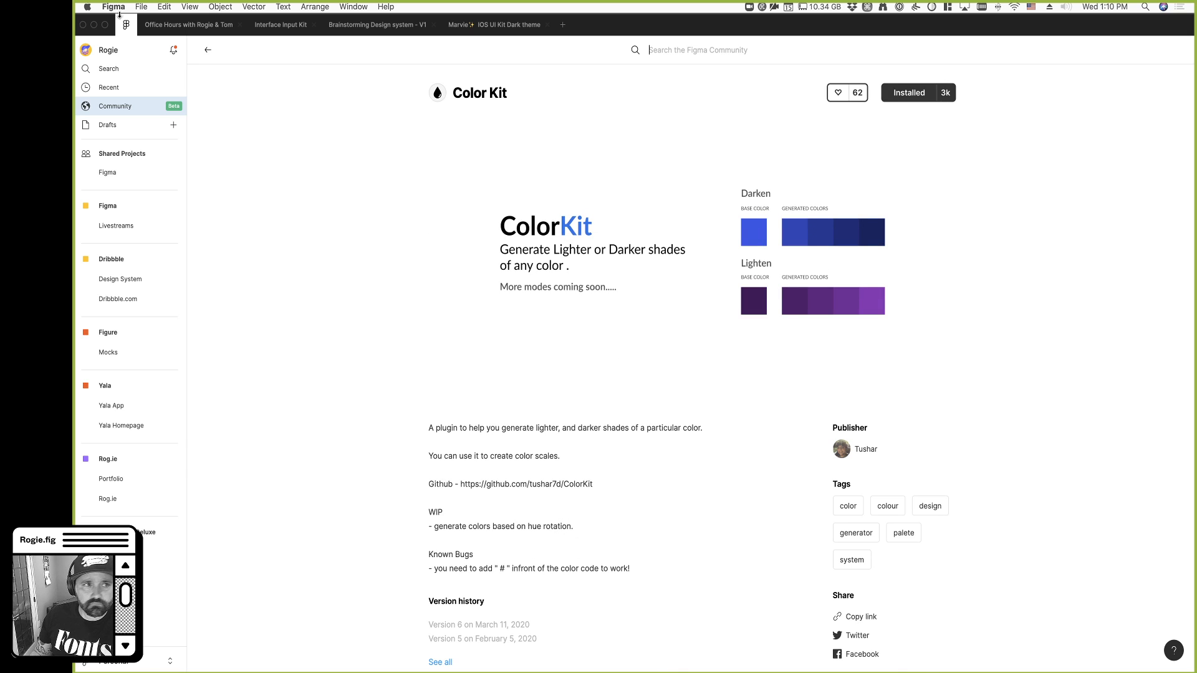
Return to the Office Hours file, close Style References and cut the white and pink dice from the canvas
{"action": "left_click", "coordinate": [177, 24]}
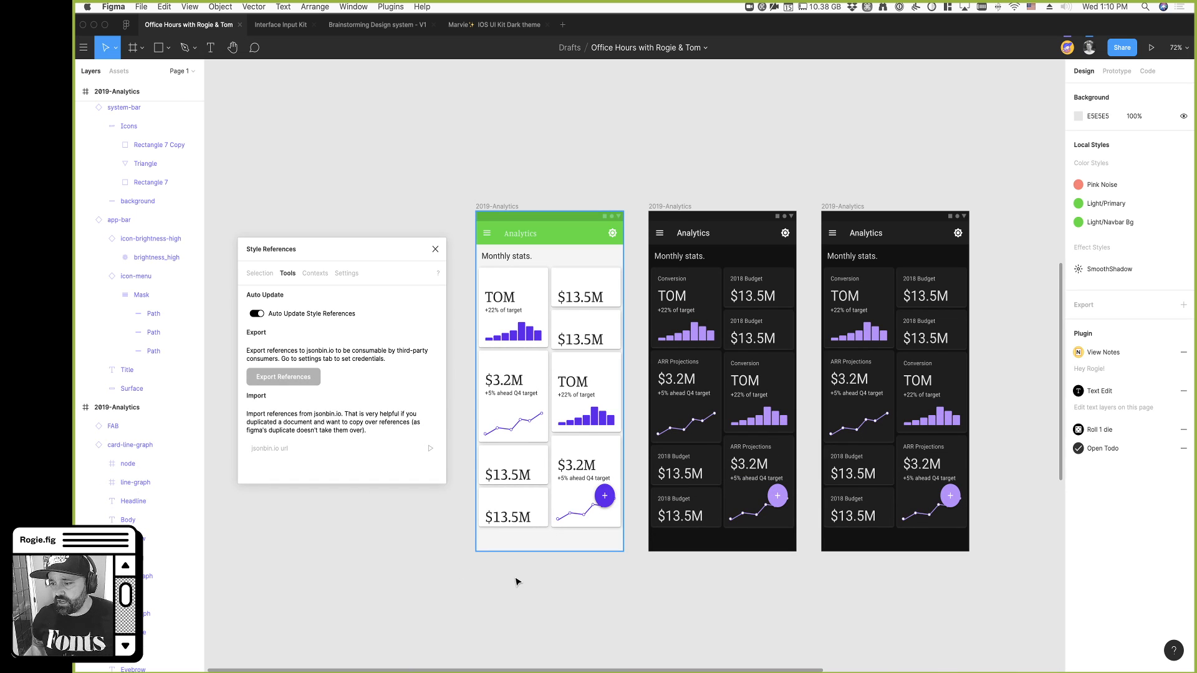
{"action": "key", "text": "super+v"}
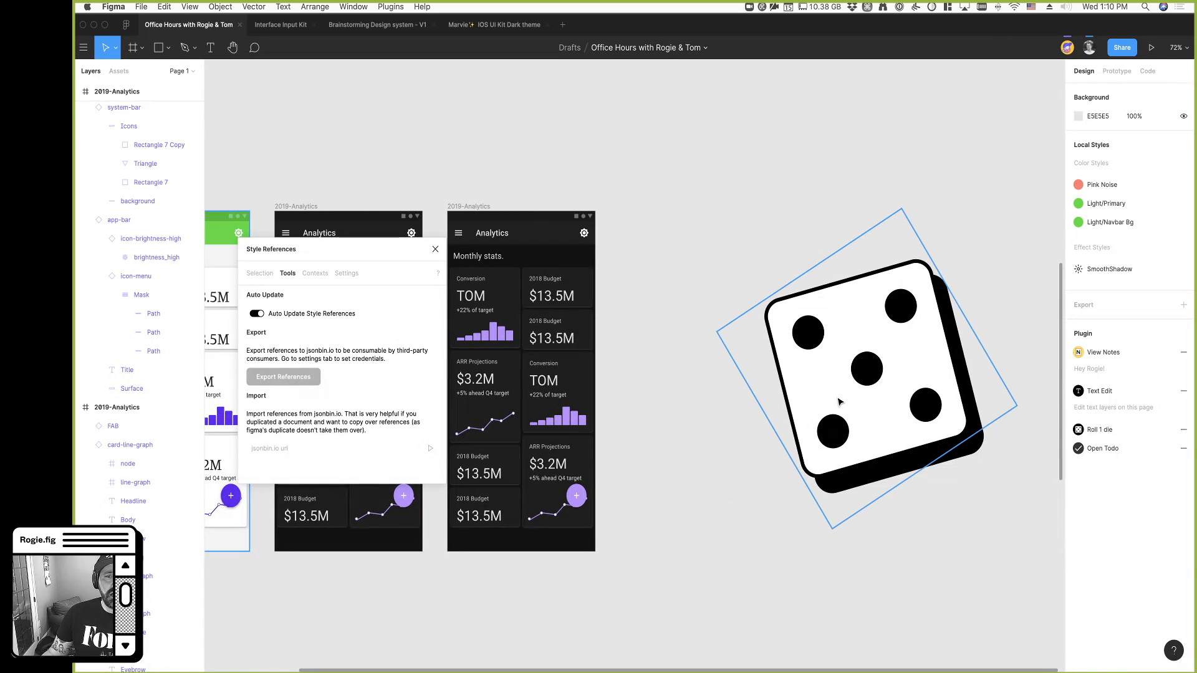
{"action": "key", "text": "super+x"}
{"action": "scroll", "coordinate": [590, 310], "scroll_direction": "right", "scroll_amount": 5}
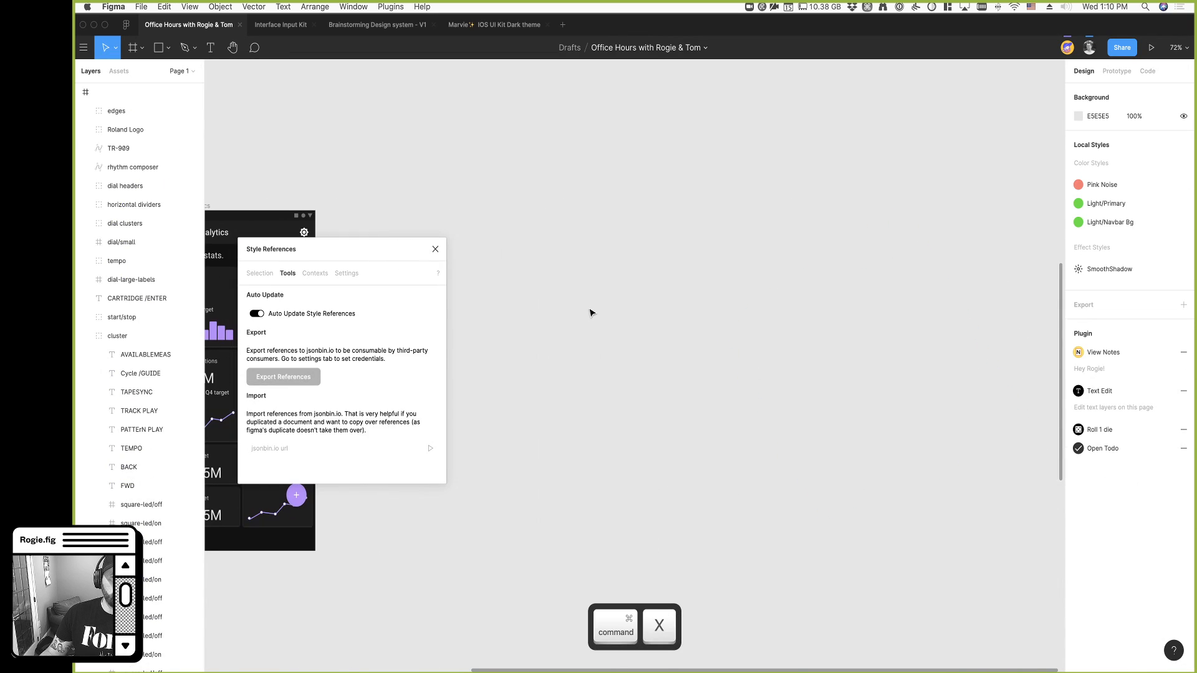
{"action": "left_click", "coordinate": [435, 249]}
{"action": "scroll", "coordinate": [736, 448], "scroll_direction": "down", "scroll_amount": 5}
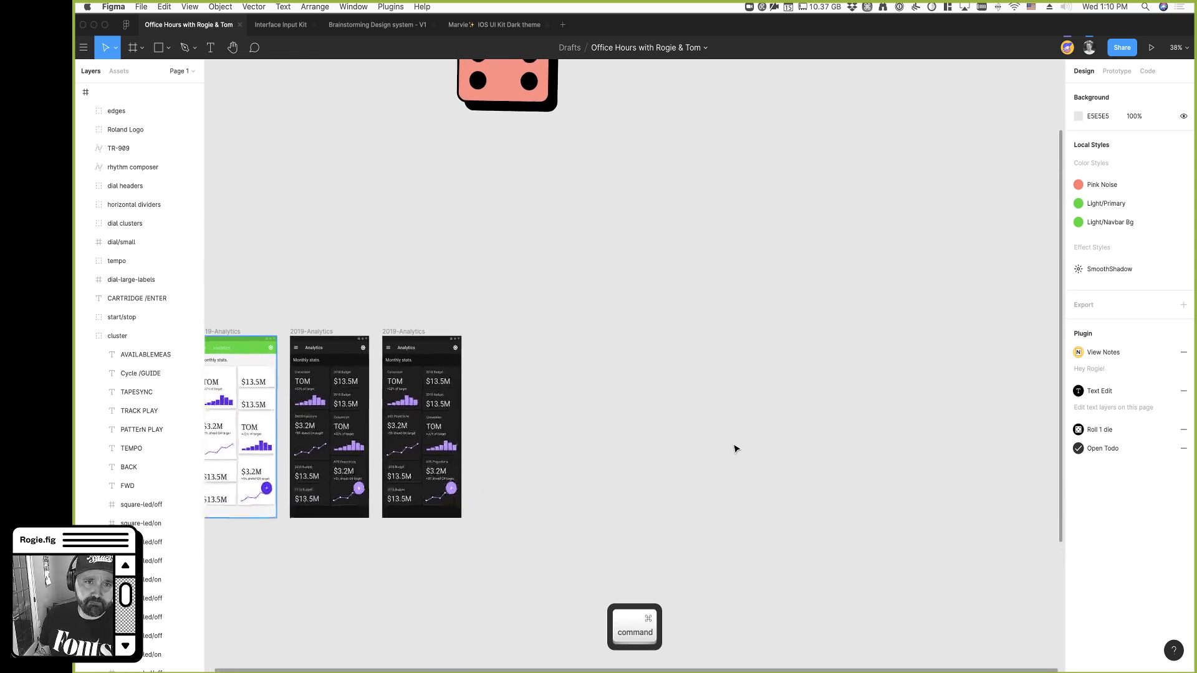
{"action": "key", "text": "super+x"}
Draw a rectangle about 982 × 274 beside the dark frames and fill it with the Purple style from Dribbble Colors
{"action": "key", "text": "r"}
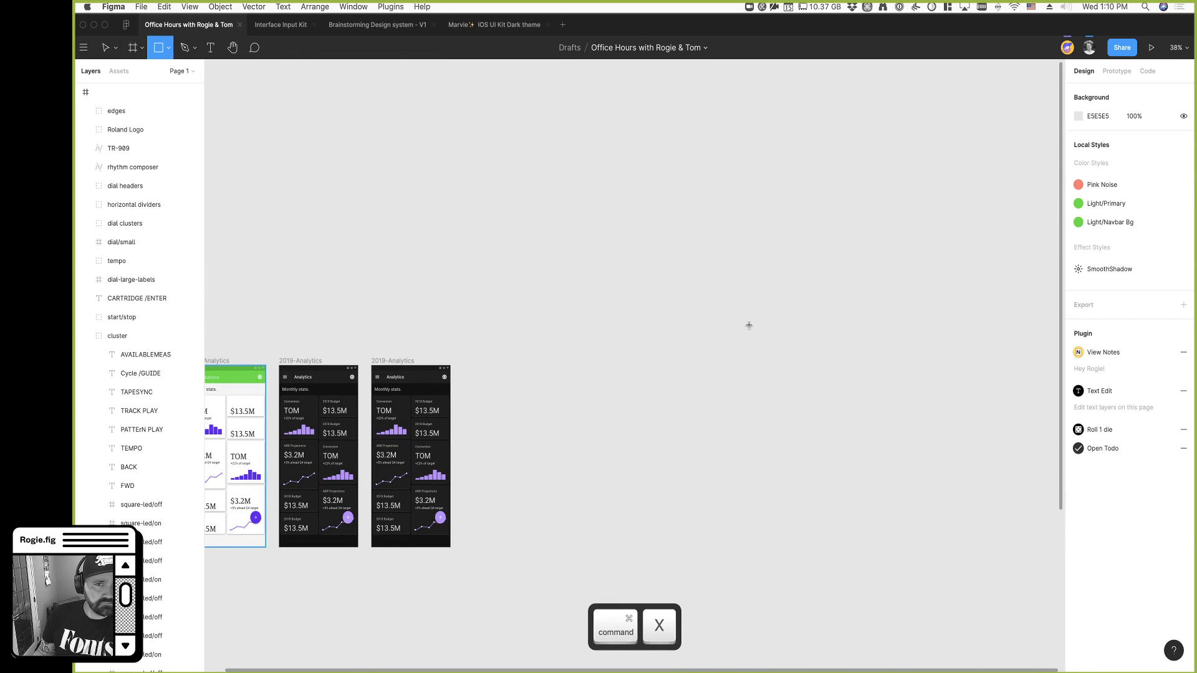
{"action": "left_click_drag", "start_coordinate": [456, 224], "coordinate": [660, 289]}
{"action": "left_click_drag", "start_coordinate": [566, 248], "coordinate": [634, 300]}
{"action": "left_click", "coordinate": [1163, 237]}
{"action": "scroll", "coordinate": [1120, 324], "scroll_direction": "down", "scroll_amount": 2}
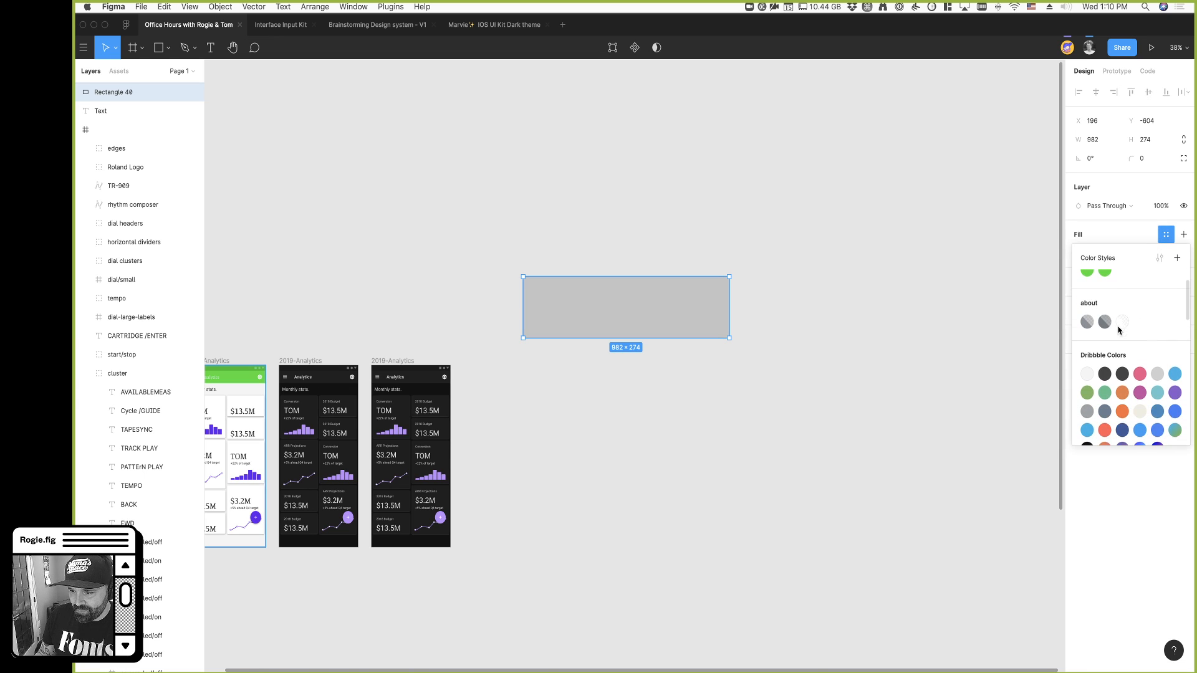
{"action": "left_click", "coordinate": [1138, 392]}
{"action": "left_click", "coordinate": [769, 526]}
Move the purple rectangle down to about X 172, Y -410
{"action": "left_click", "coordinate": [593, 310]}
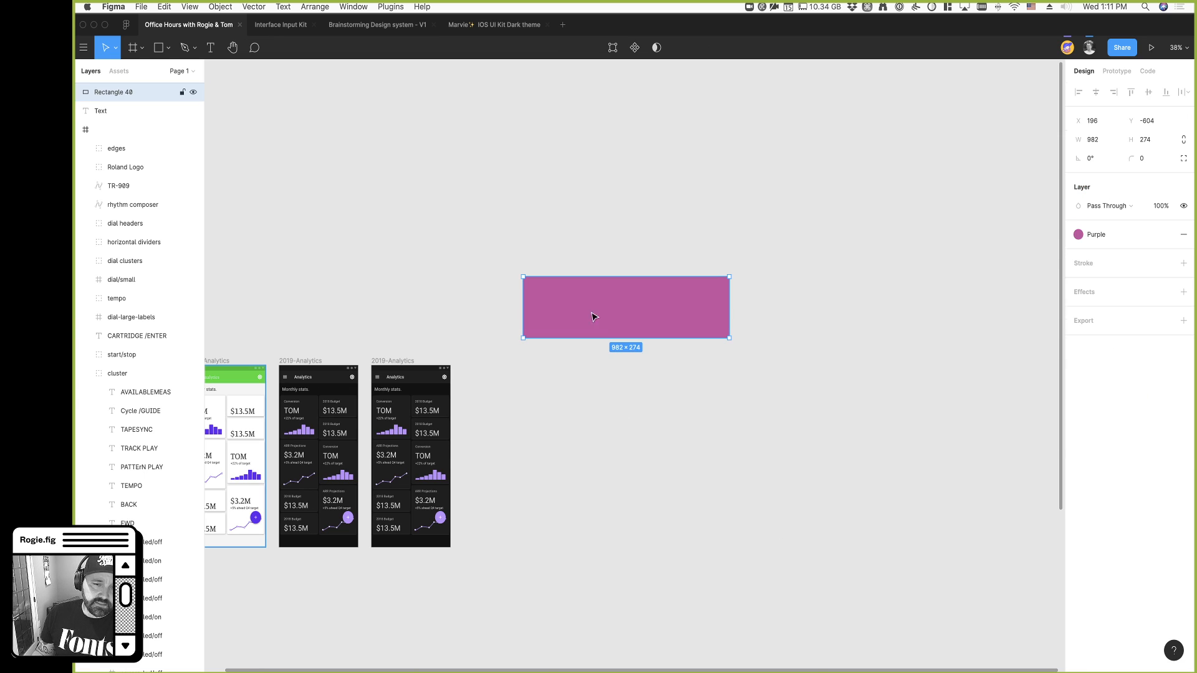
{"action": "scroll", "coordinate": [663, 434], "scroll_direction": "down", "scroll_amount": 1}
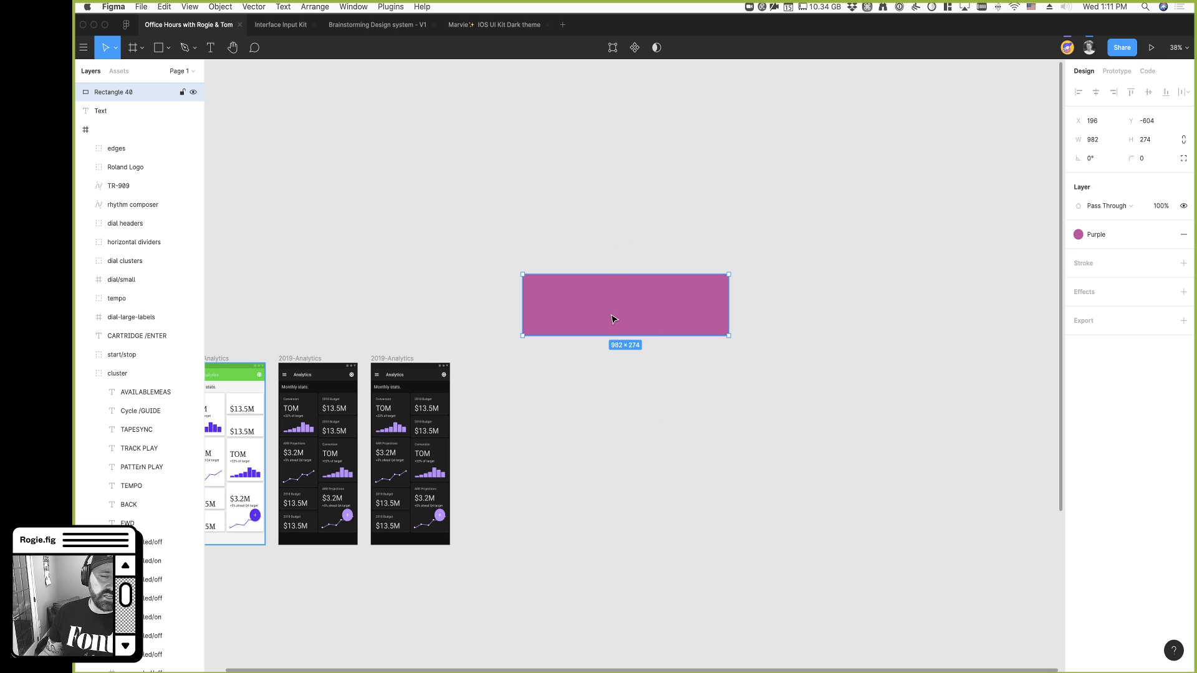
{"action": "left_click_drag", "start_coordinate": [630, 313], "coordinate": [627, 349]}
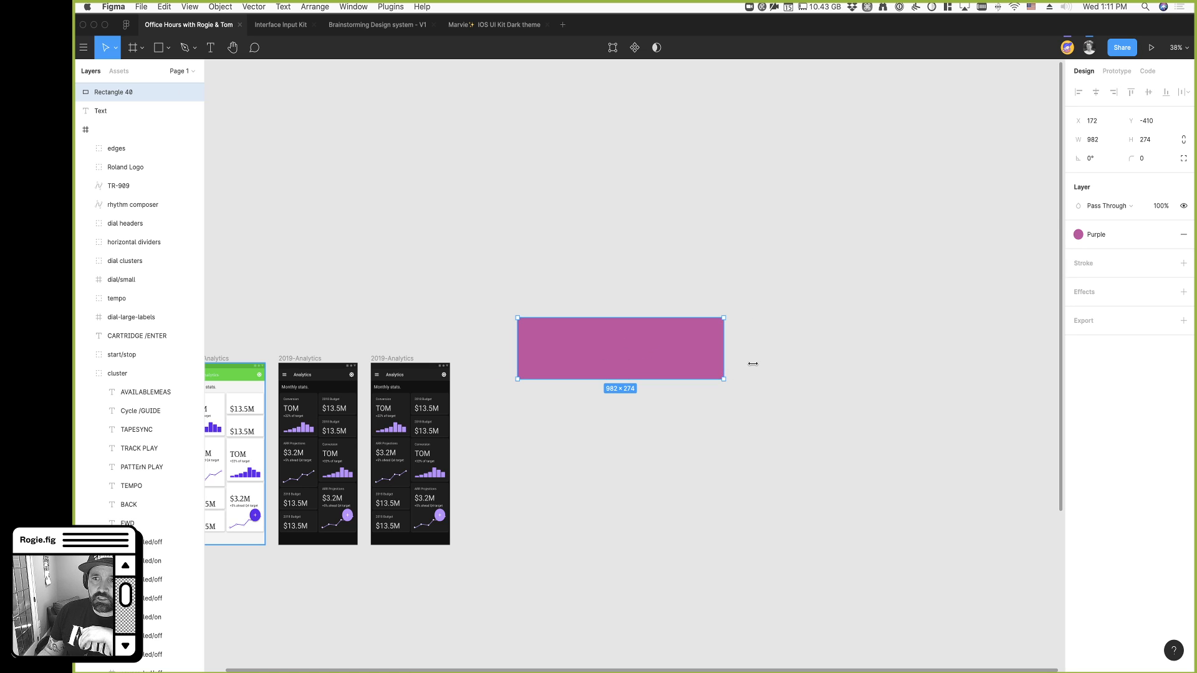
Run the Color Kit plugin with the purple rectangle selected and place its window beside the rectangle
{"action": "right_click", "coordinate": [645, 345]}
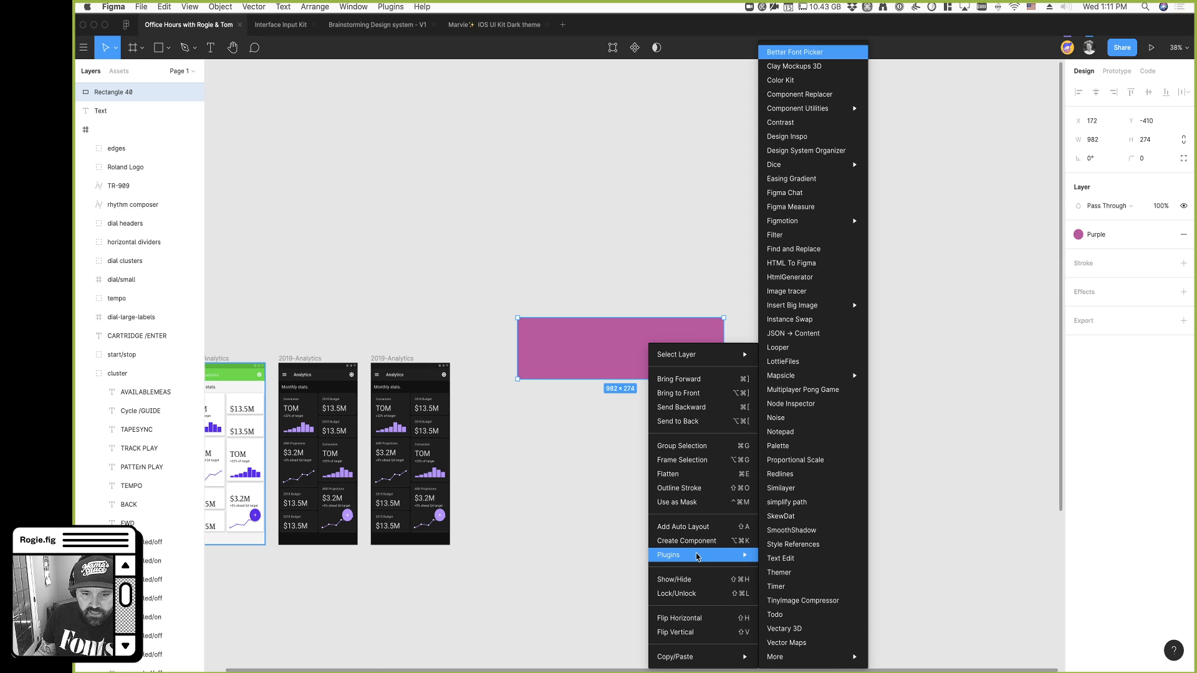
{"action": "mouse_move", "coordinate": [748, 555]}
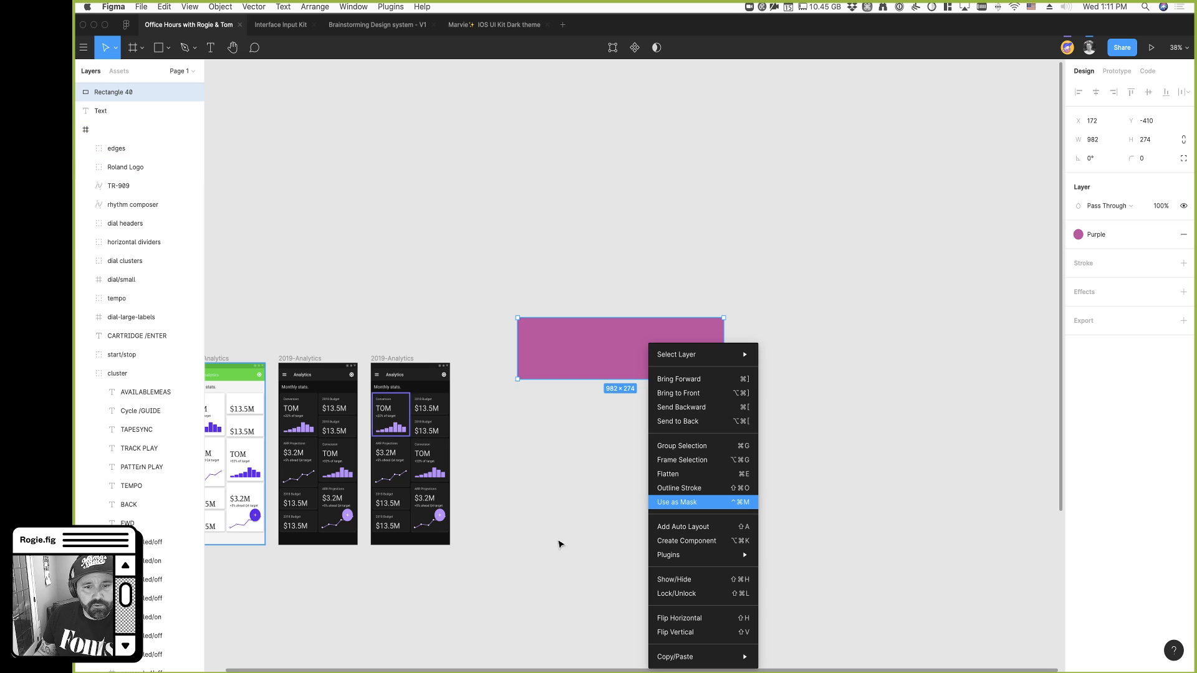
{"action": "left_click", "coordinate": [521, 266]}
{"action": "left_click", "coordinate": [573, 362]}
{"action": "key", "text": "super+slash"}
{"action": "type", "text": "color k"}
{"action": "key", "text": "Return"}
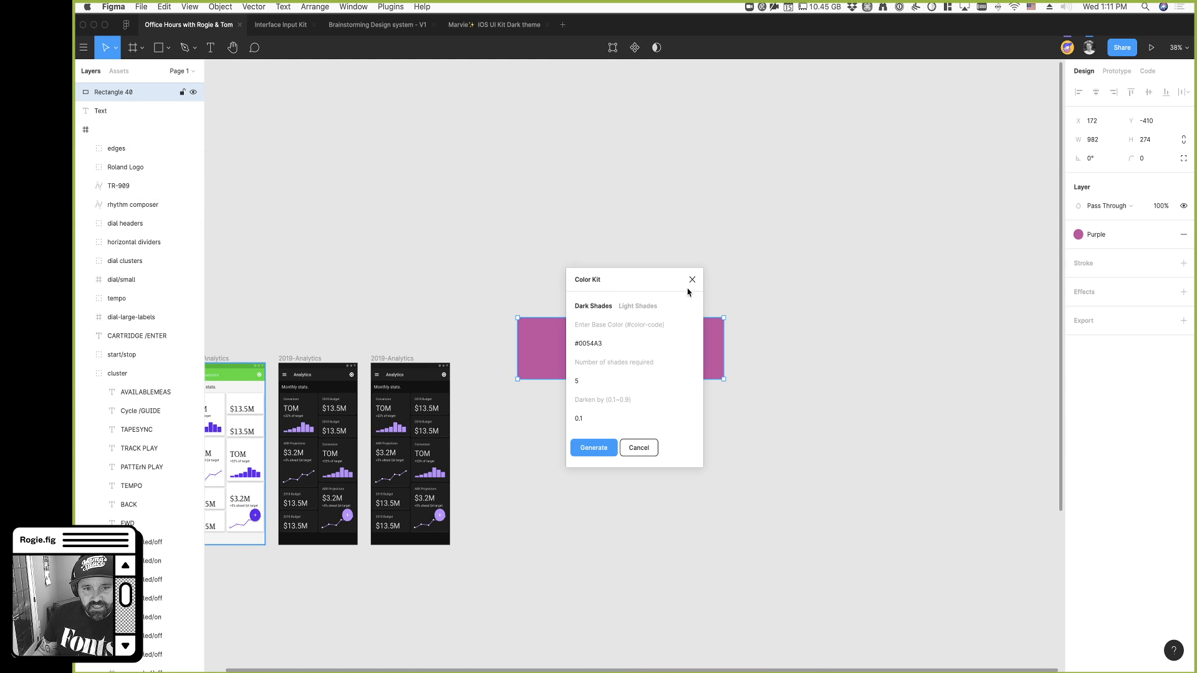
{"action": "left_click_drag", "start_coordinate": [641, 286], "coordinate": [821, 276]}
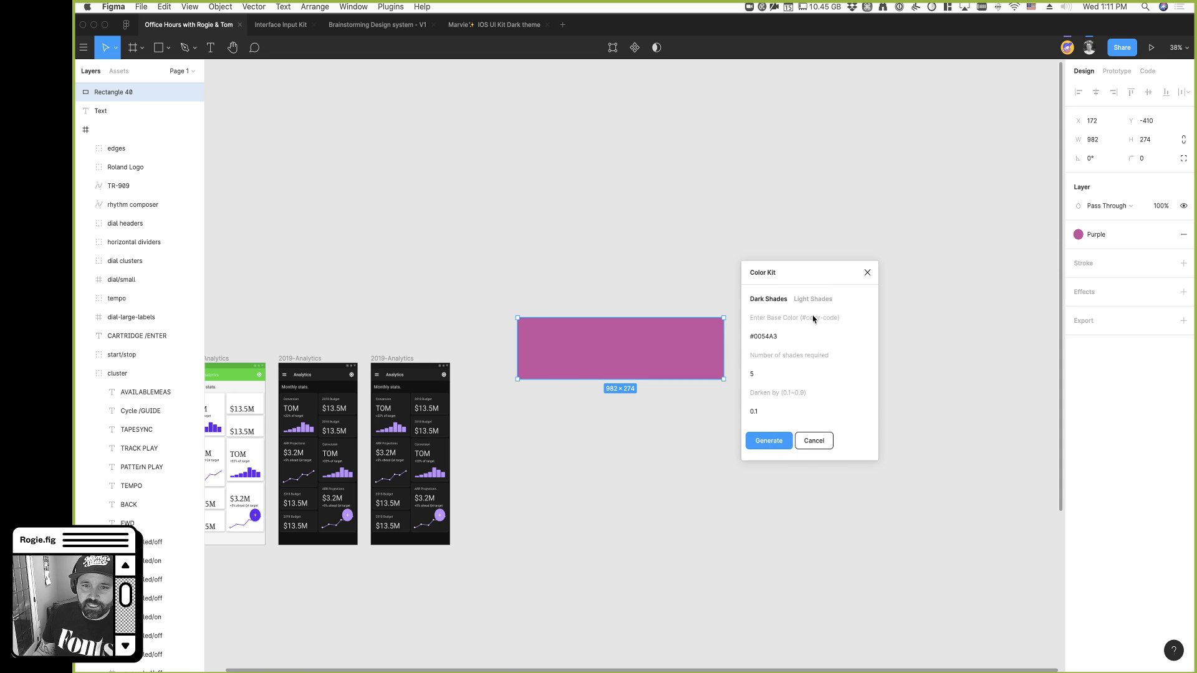
Detach the Purple style from the rectangle's fill and run Color Kit again with the rectangle selected
{"action": "left_click", "coordinate": [761, 339]}
{"action": "double_click", "coordinate": [767, 340]}
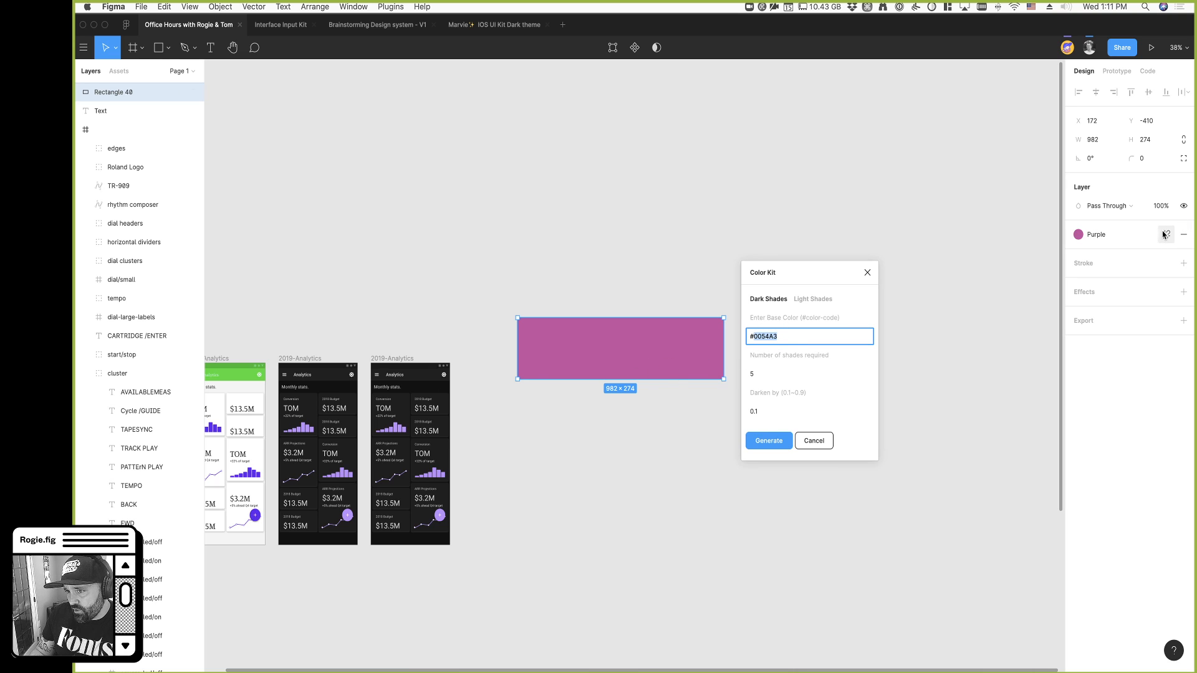
{"action": "left_click", "coordinate": [1164, 236]}
{"action": "left_click", "coordinate": [624, 149]}
{"action": "left_click", "coordinate": [637, 356]}
{"action": "right_click", "coordinate": [654, 349]}
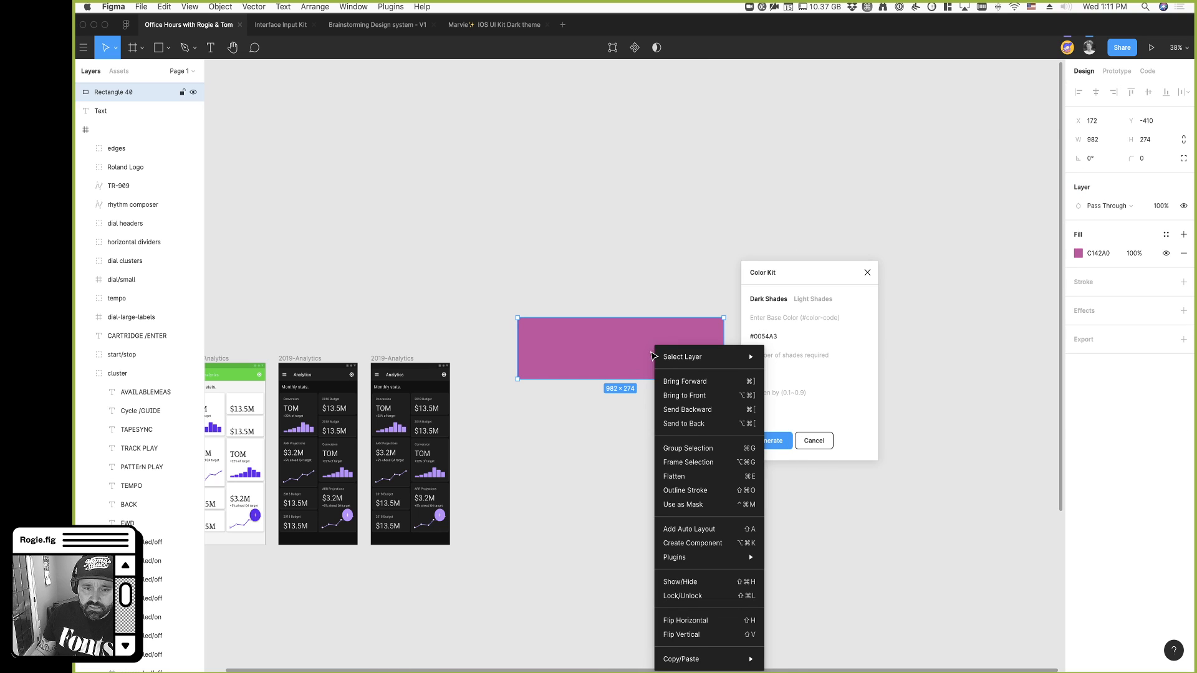
{"action": "mouse_move", "coordinate": [699, 658]}
{"action": "mouse_move", "coordinate": [686, 556]}
{"action": "mouse_move", "coordinate": [835, 108]}
{"action": "left_click", "coordinate": [833, 80]}
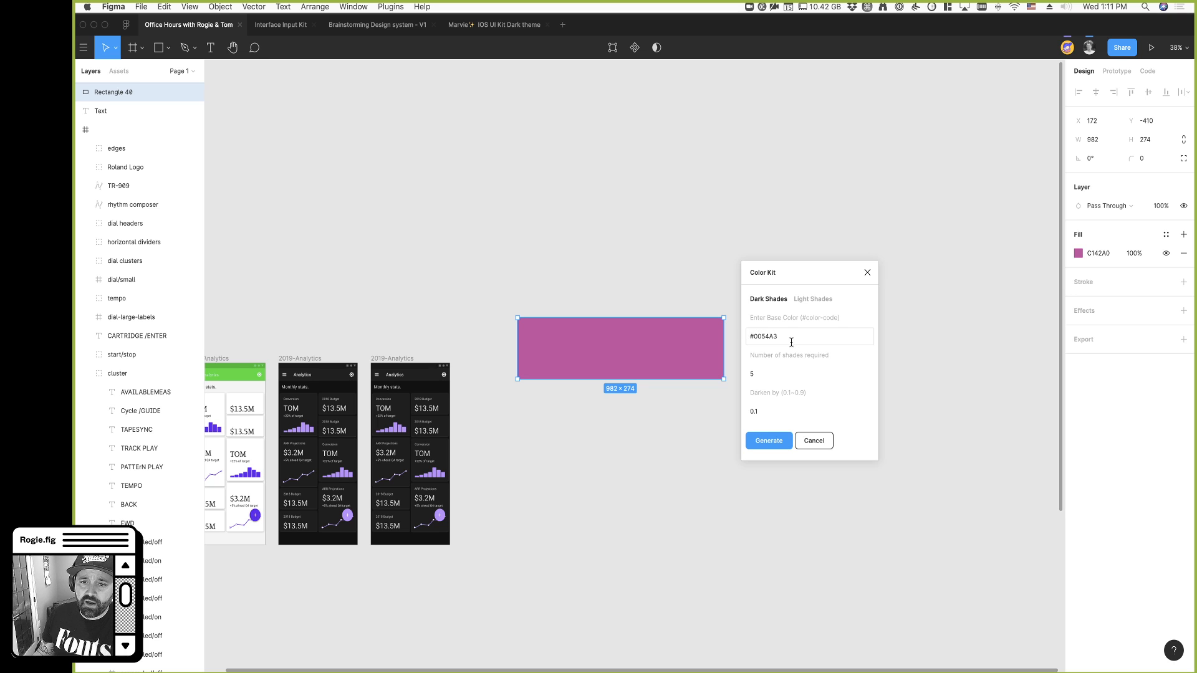
Generate 10 dark shades of the rectangle's fill colour #C142A0 with Color Kit
{"action": "left_click", "coordinate": [1098, 253]}
{"action": "key", "text": "super+c"}
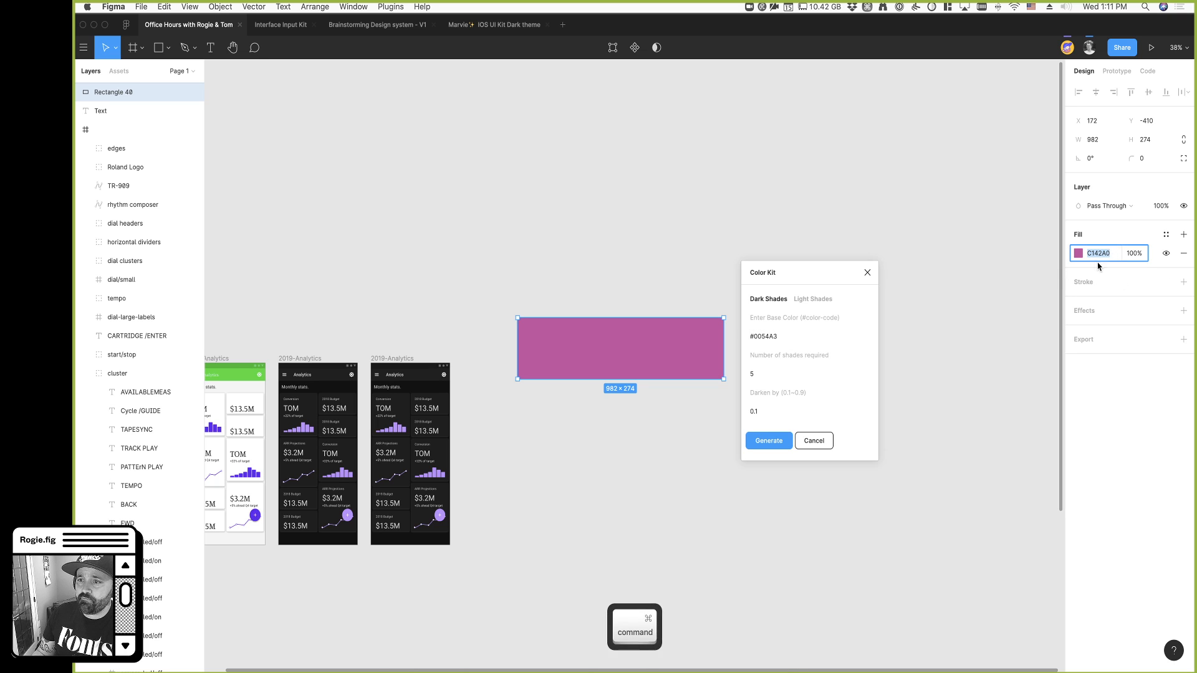
{"action": "triple_click", "coordinate": [781, 336]}
{"action": "key", "text": "super+v"}
{"action": "key", "text": "Tab"}
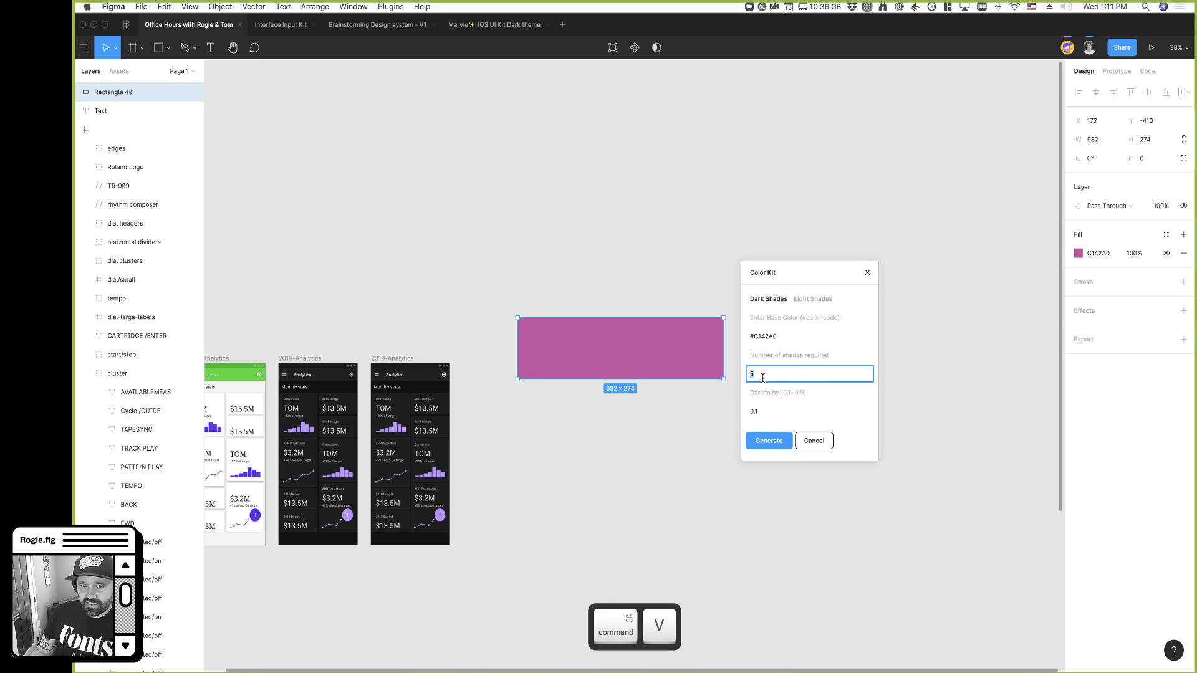
{"action": "type", "text": "10"}
{"action": "key", "text": "Tab"}
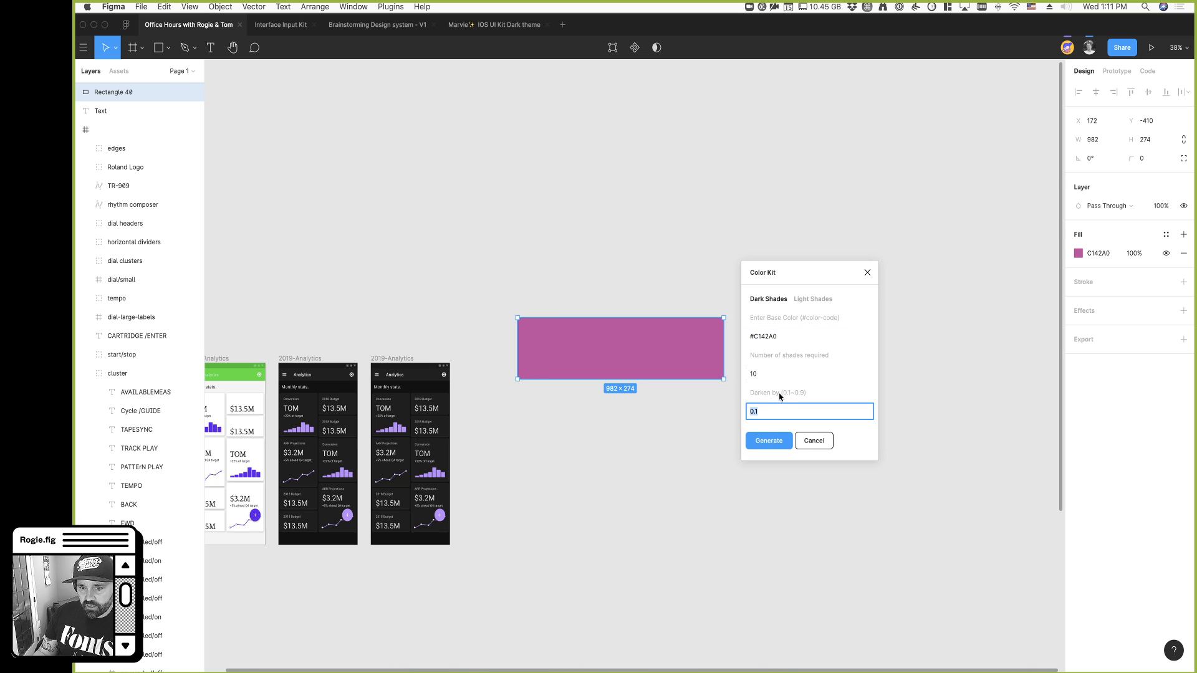
{"action": "left_click", "coordinate": [779, 443]}
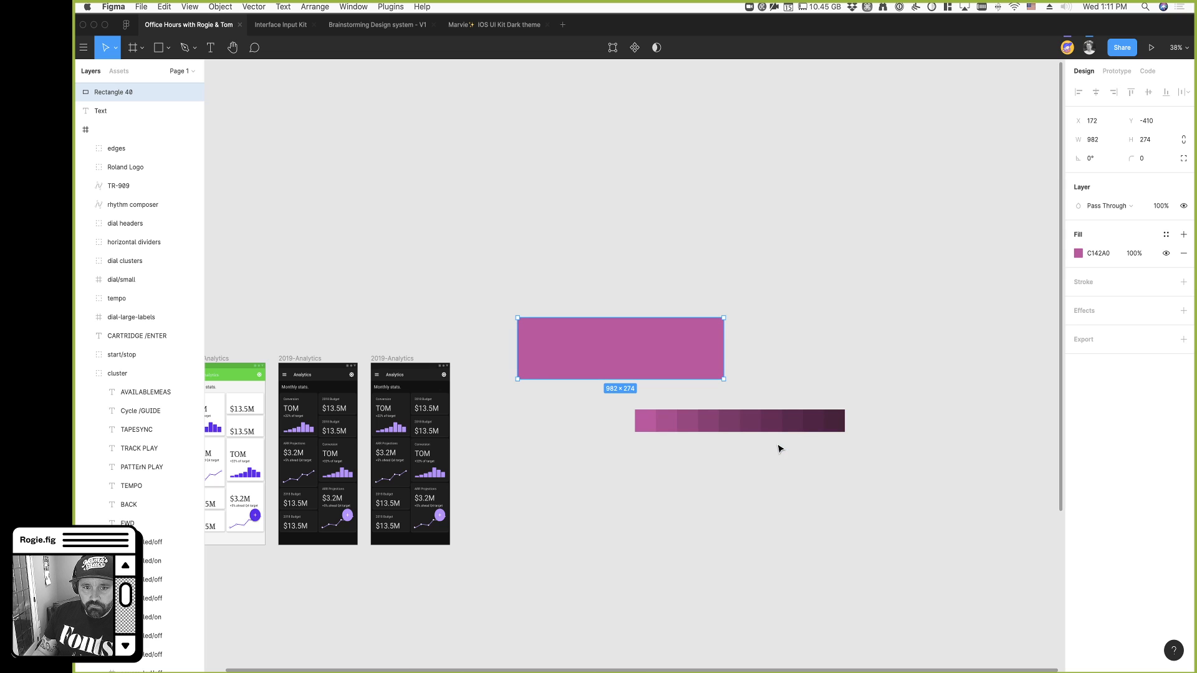
Undo the generation of the strip of dark shades
{"action": "left_click_drag", "start_coordinate": [938, 466], "coordinate": [628, 409]}
{"action": "left_click", "coordinate": [631, 470]}
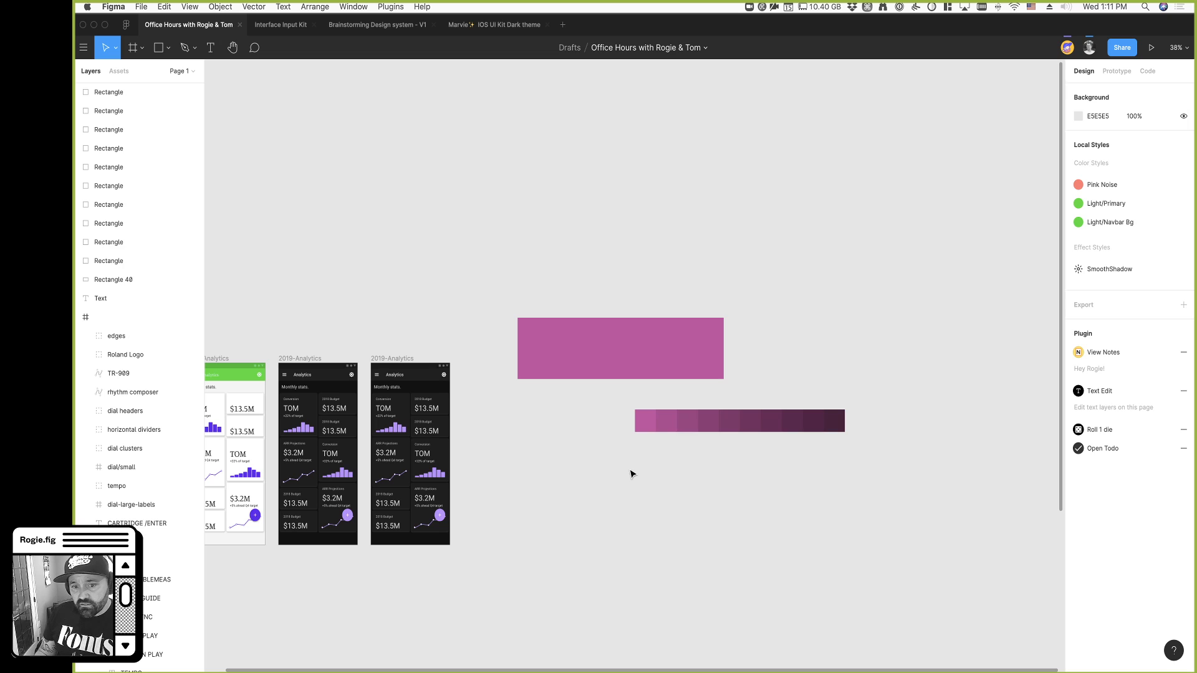
{"action": "key", "text": "super+z"}
{"action": "left_click", "coordinate": [627, 491]}
Duplicate the purple rectangle into an evenly spaced vertical stack of five
{"action": "left_click_drag", "start_coordinate": [609, 347], "coordinate": [614, 284]}
{"action": "left_click_drag", "start_coordinate": [566, 365], "coordinate": [1064, 530]}
{"action": "key", "text": "super+x"}
{"action": "left_click_drag", "start_coordinate": [469, 311], "coordinate": [544, 459]}
{"action": "left_click_drag", "start_coordinate": [763, 532], "coordinate": [433, 104]}
Darken the second rectangle's fill to B73896 and delete the three copies below it
{"action": "left_click", "coordinate": [617, 302]}
{"action": "left_click", "coordinate": [1108, 255]}
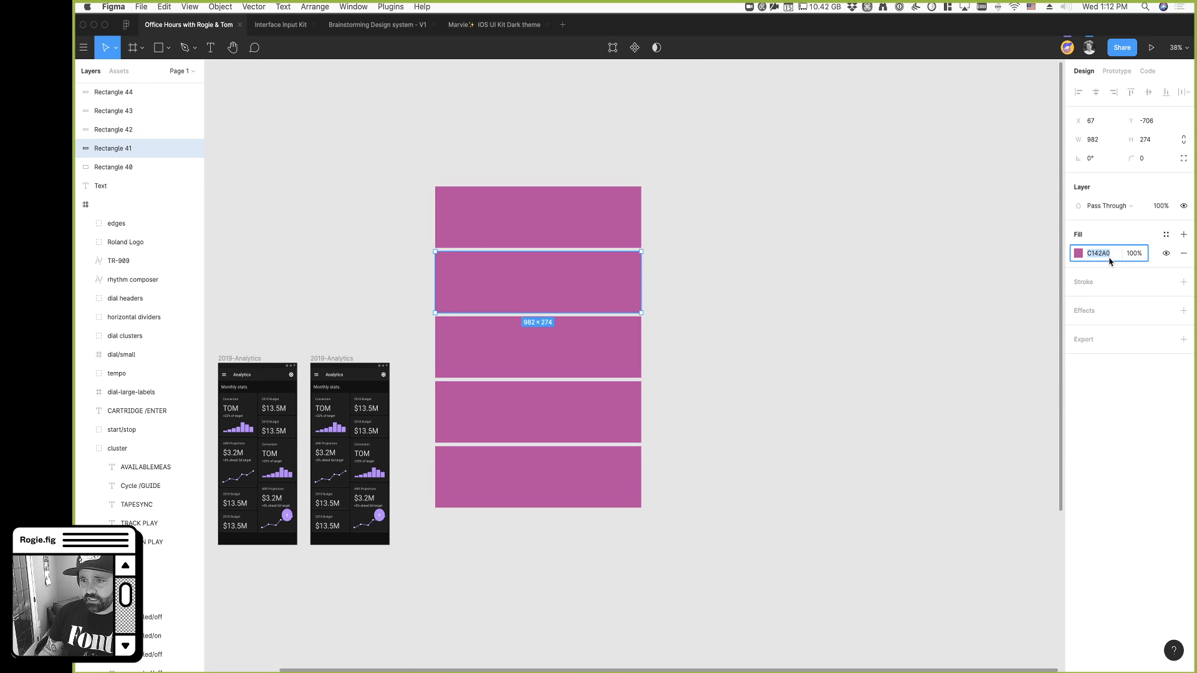
{"action": "key", "text": "shift+Down"}
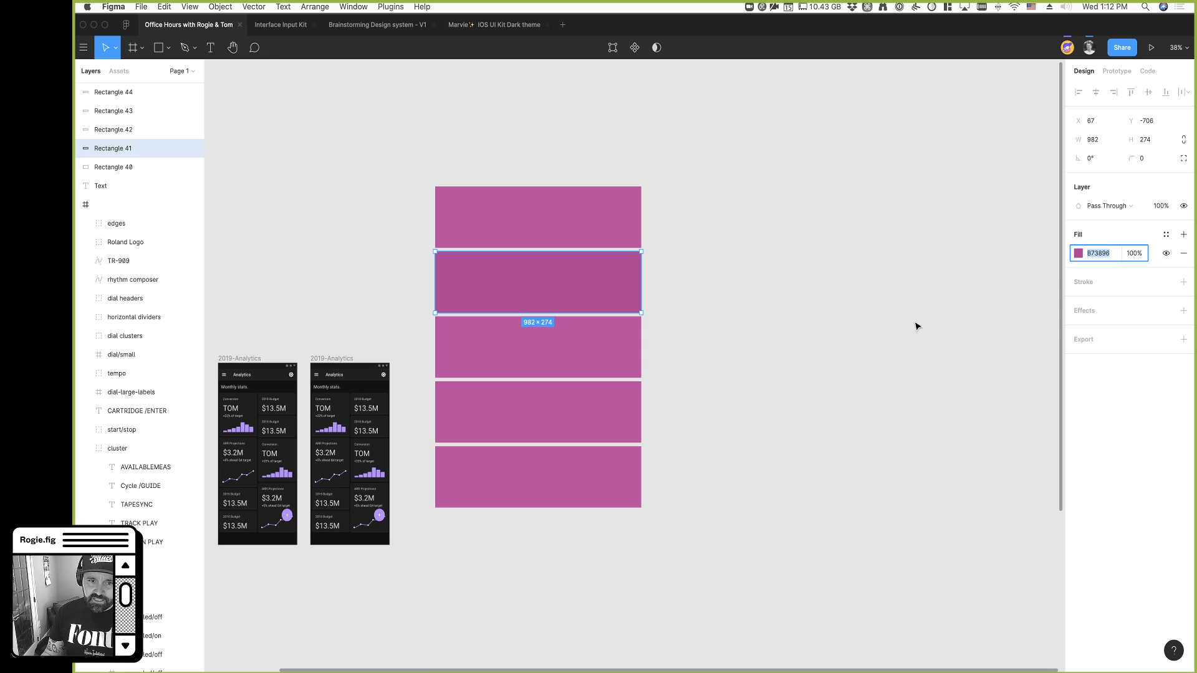
{"action": "left_click_drag", "start_coordinate": [711, 518], "coordinate": [591, 351]}
{"action": "key", "text": "BackSpace"}
Duplicate the darkened rectangle twice down the stack, darkening each copy's fill one step further, with the lowest at A32482
{"action": "left_click_drag", "start_coordinate": [593, 275], "coordinate": [574, 399]}
{"action": "left_click", "coordinate": [1100, 253]}
{"action": "key", "text": "shift+Down"}
{"action": "left_click", "coordinate": [1100, 253]}
{"action": "key", "text": "shift+Down"}
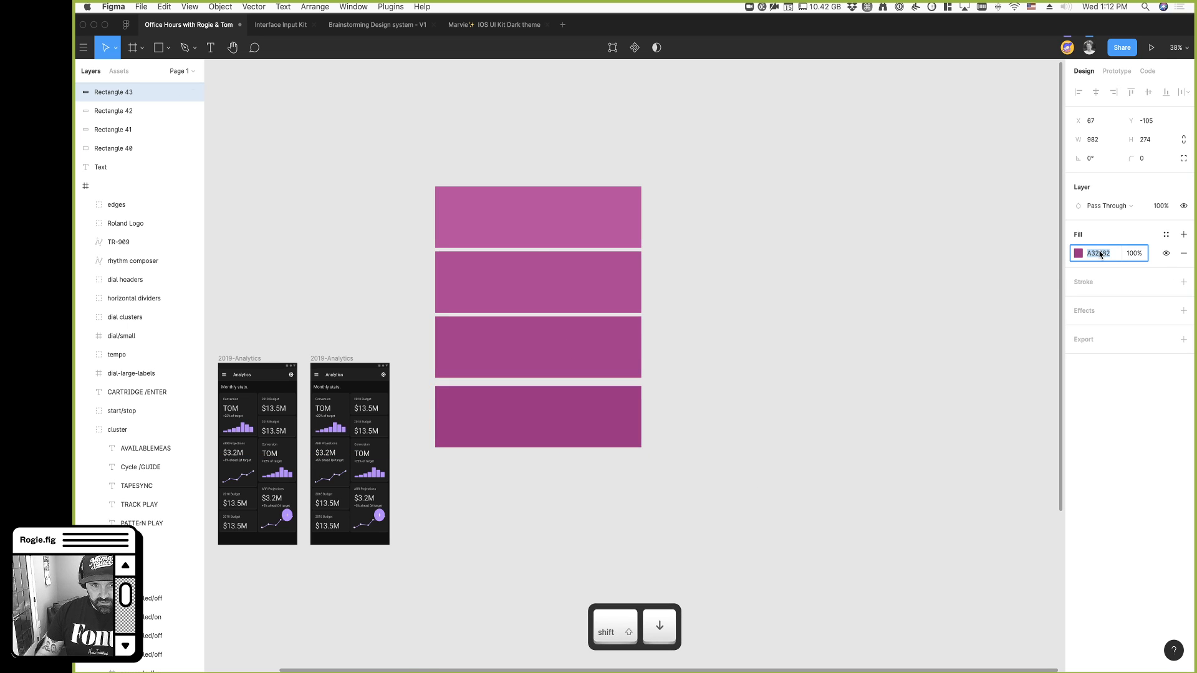
Add two more copies below the stack and darken their fills to 991A78 and 8F106E
{"action": "left_click_drag", "start_coordinate": [543, 438], "coordinate": [526, 563]}
{"action": "left_click", "coordinate": [1108, 254]}
{"action": "key", "text": "shift+Down"}
{"action": "left_click", "coordinate": [1108, 253]}
{"action": "key", "text": "shift+Down"}
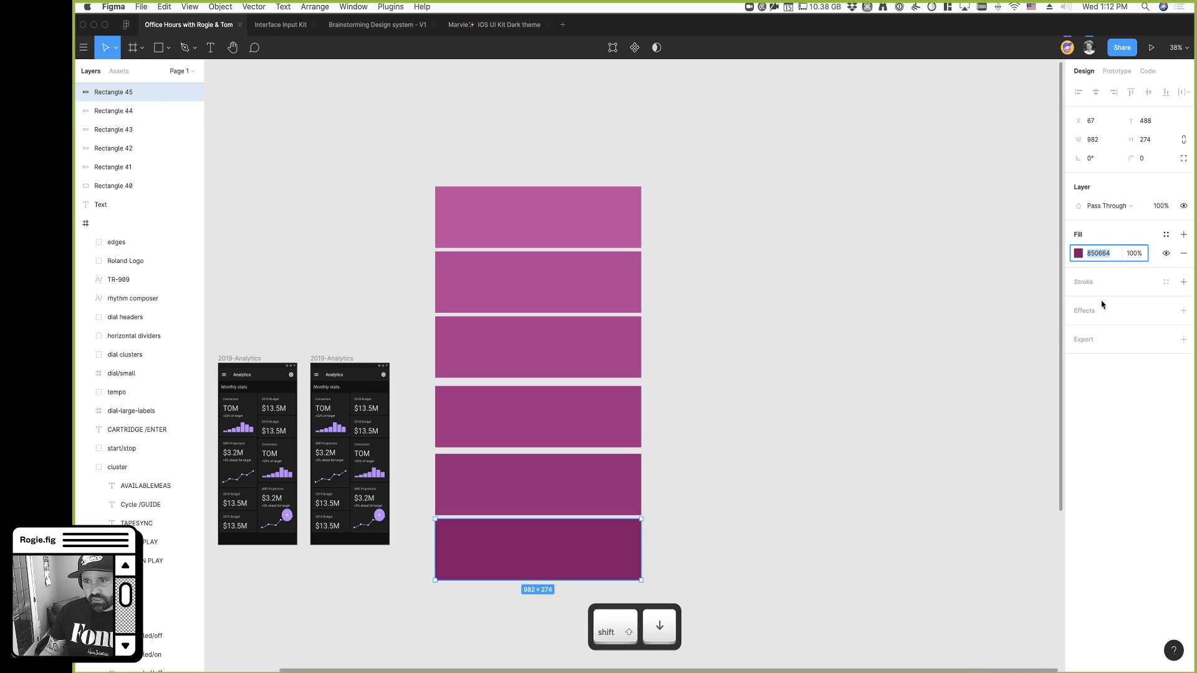
{"action": "key", "text": "shift+Up"}
Delete all six purple rectangles in the stack
{"action": "left_click", "coordinate": [758, 590]}
{"action": "left_click_drag", "start_coordinate": [765, 589], "coordinate": [522, 176]}
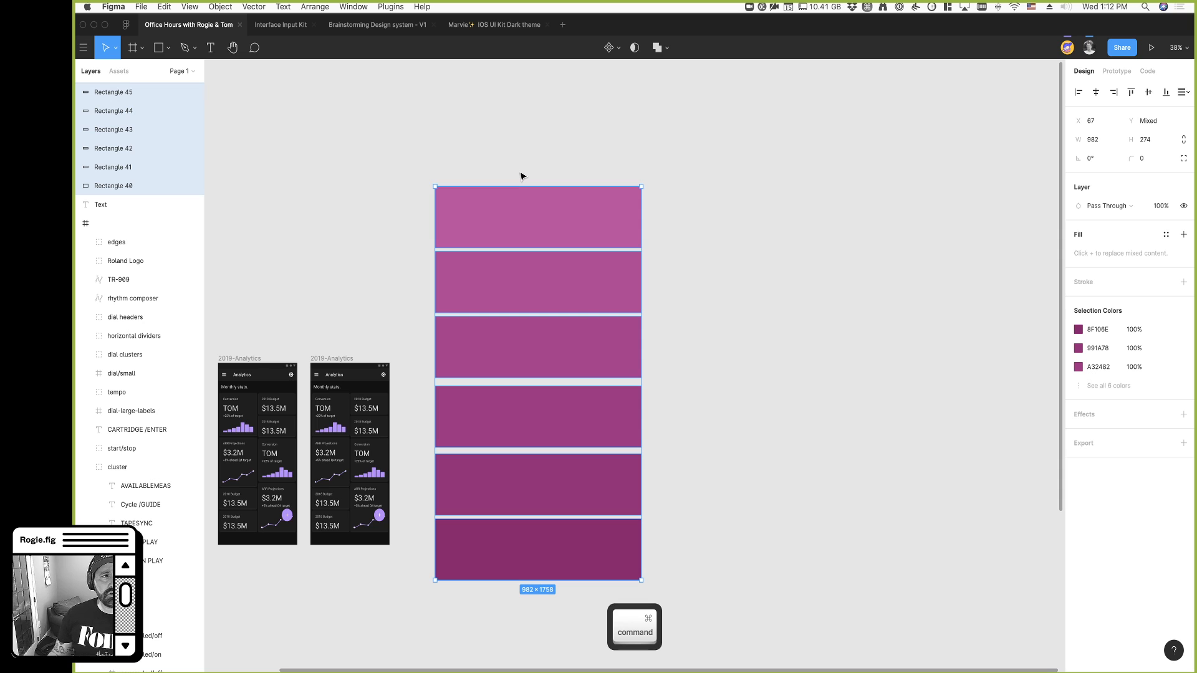
{"action": "key", "text": "BackSpace"}
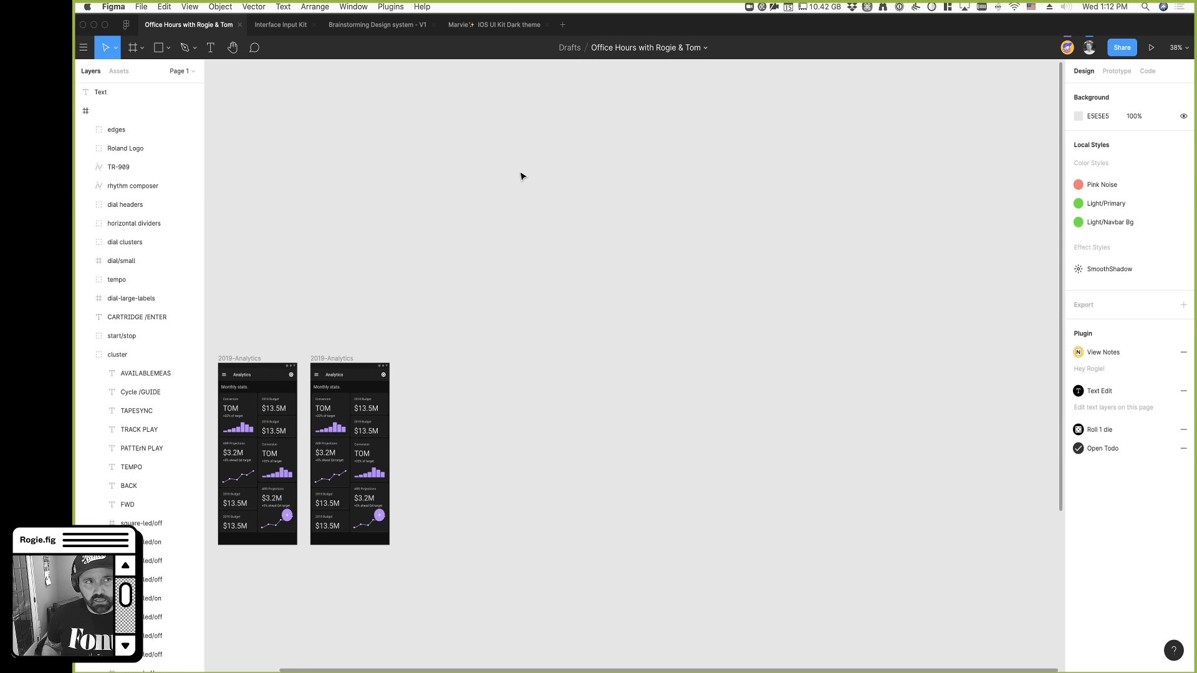
Search the Community plugins for "lyft", then clear the query and return to the Office Hours file
{"action": "left_click", "coordinate": [128, 27]}
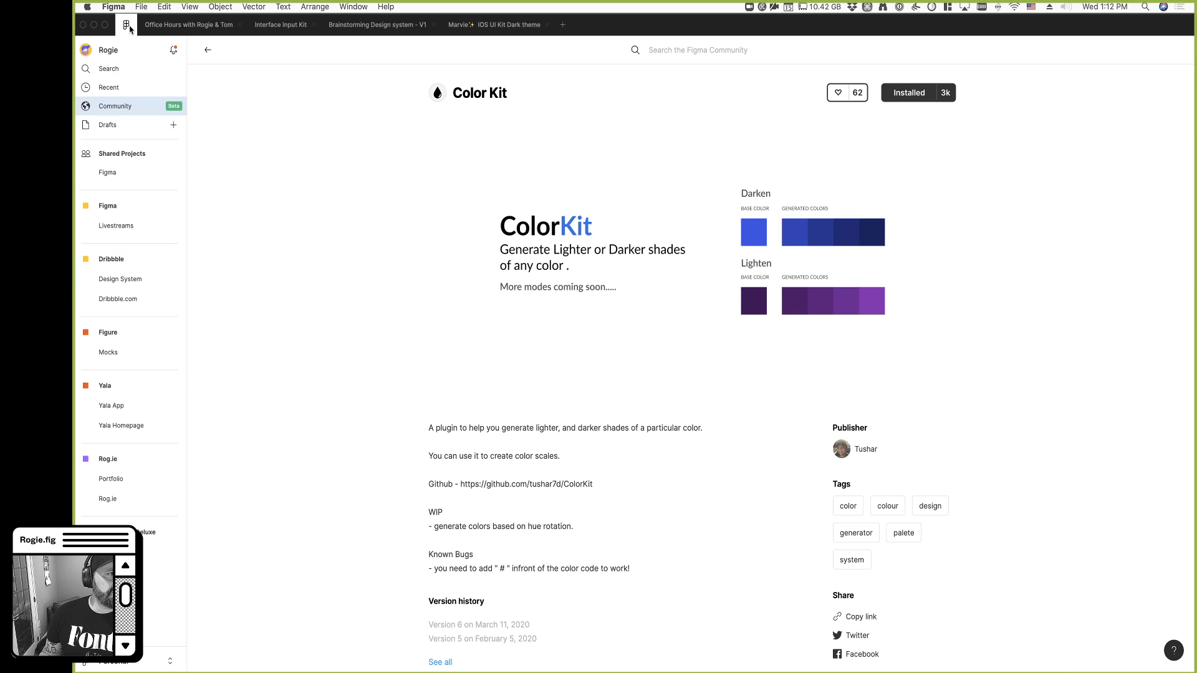
{"action": "left_click", "coordinate": [124, 71]}
{"action": "left_click", "coordinate": [246, 50]}
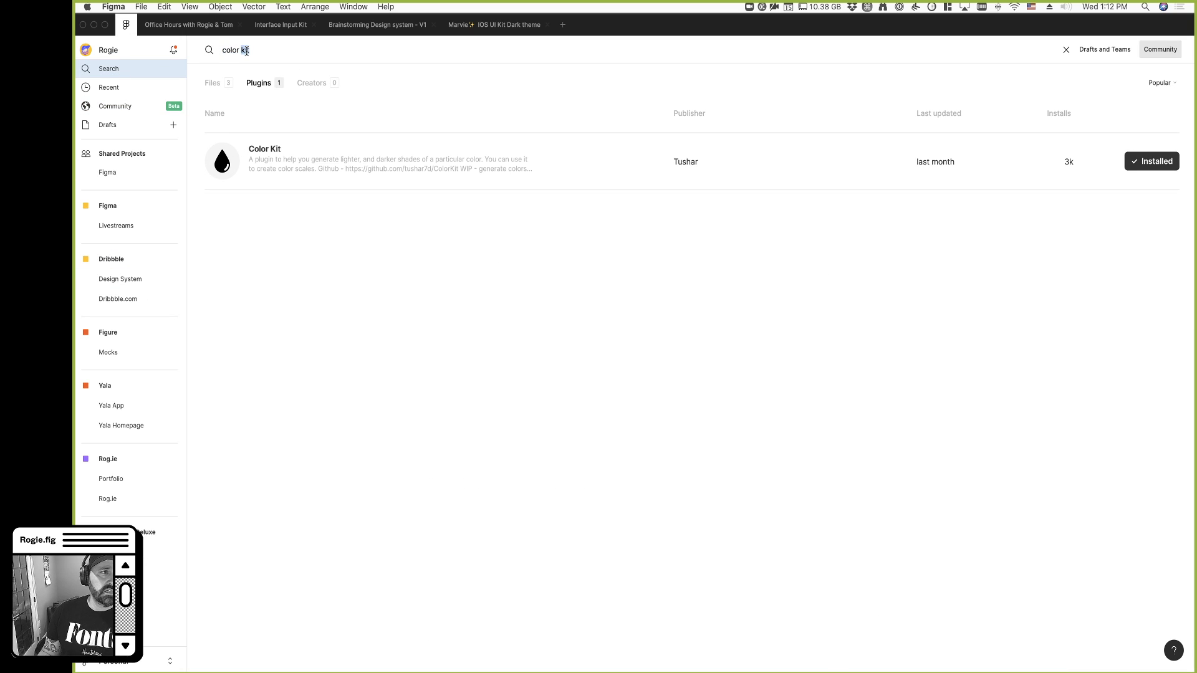
{"action": "key", "text": "ctrl+x"}
{"action": "type", "text": "ly"}
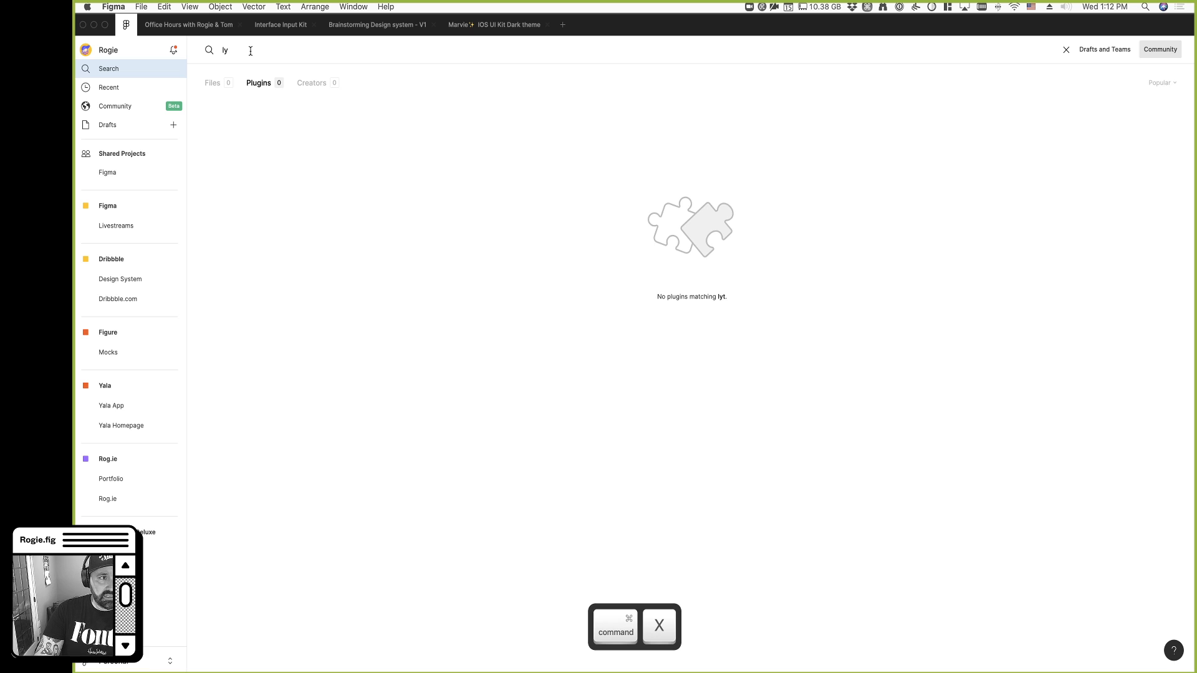
{"action": "type", "text": "tft"}
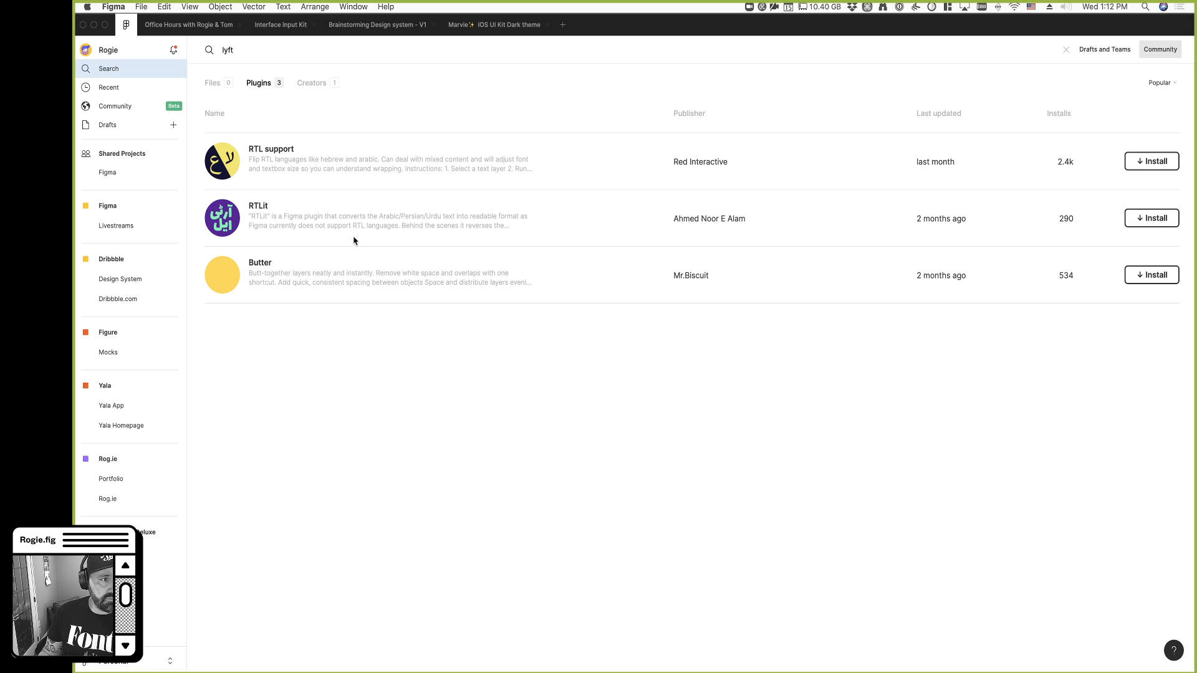
{"action": "double_click", "coordinate": [237, 48]}
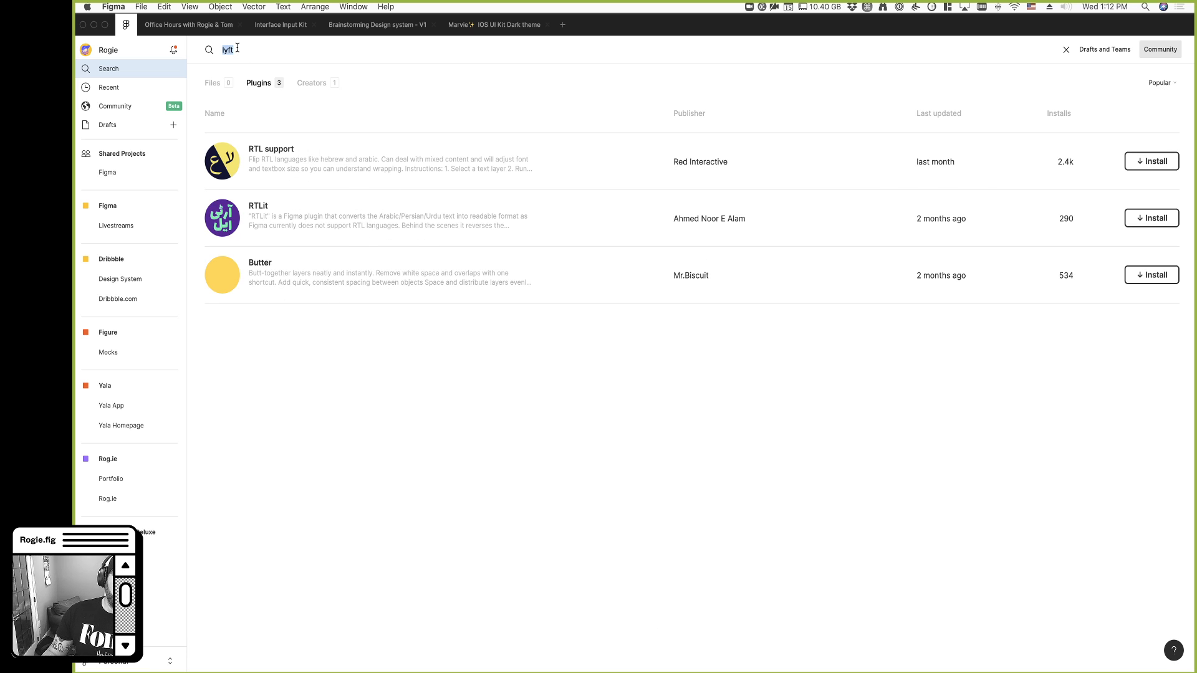
{"action": "key", "text": "BackSpace"}
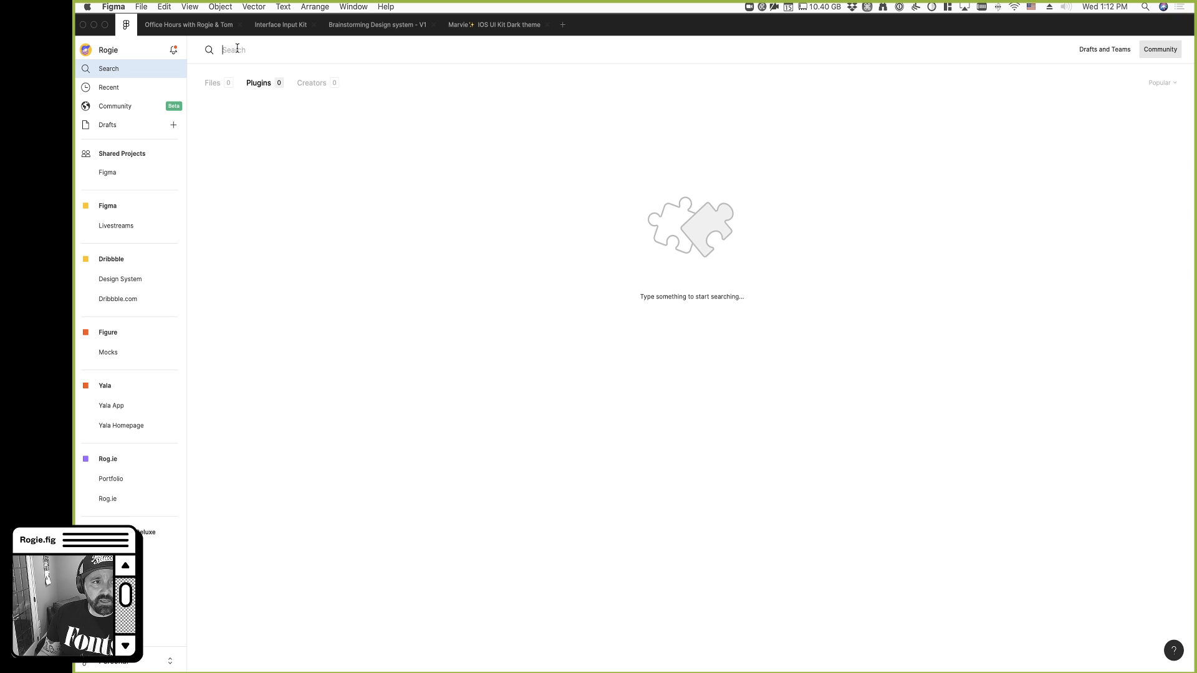
{"action": "left_click", "coordinate": [212, 25]}
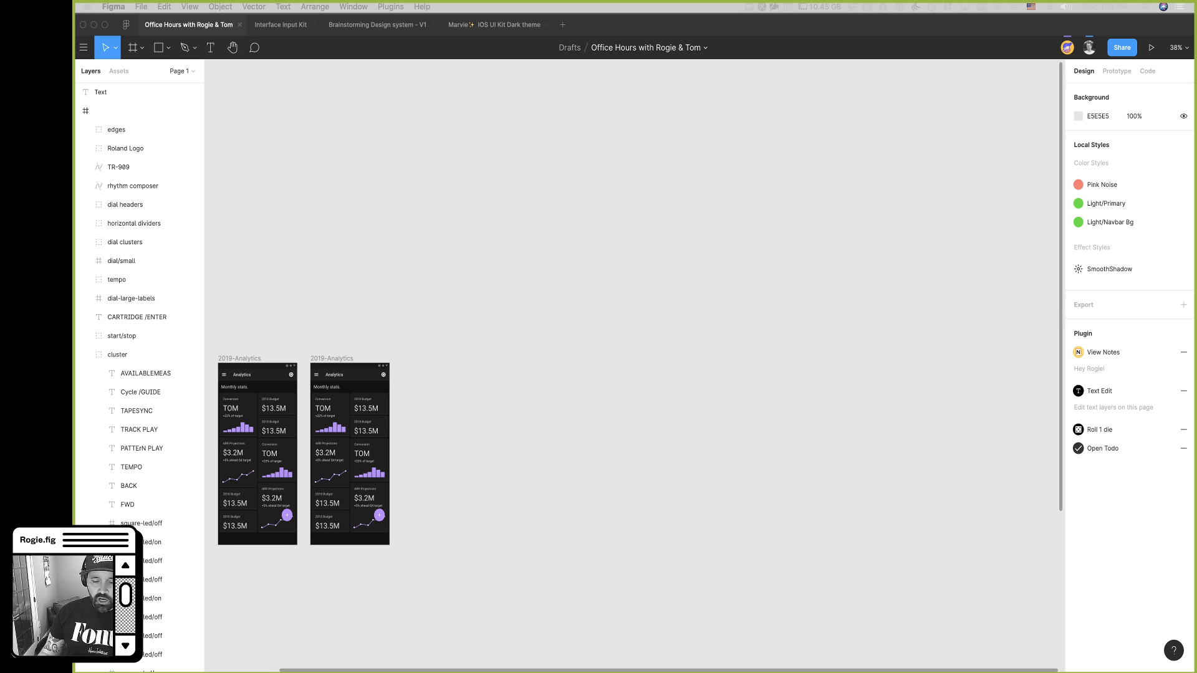
{"action": "key", "text": "super+t"}
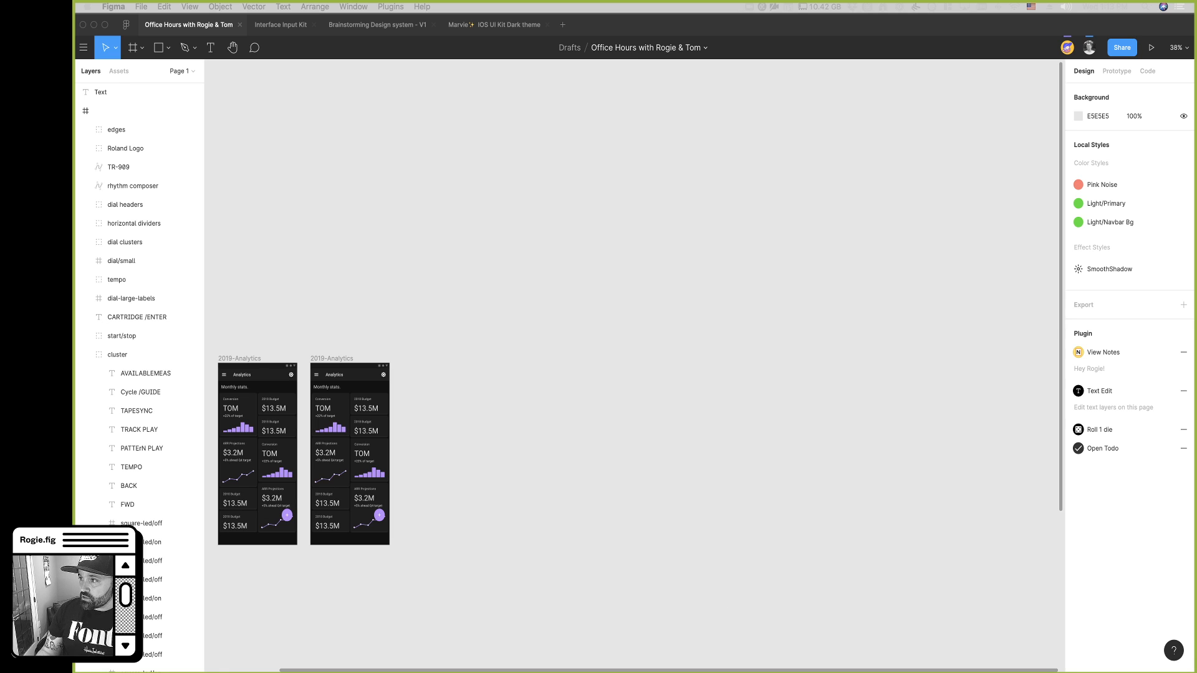
{"action": "key", "text": "super+c"}
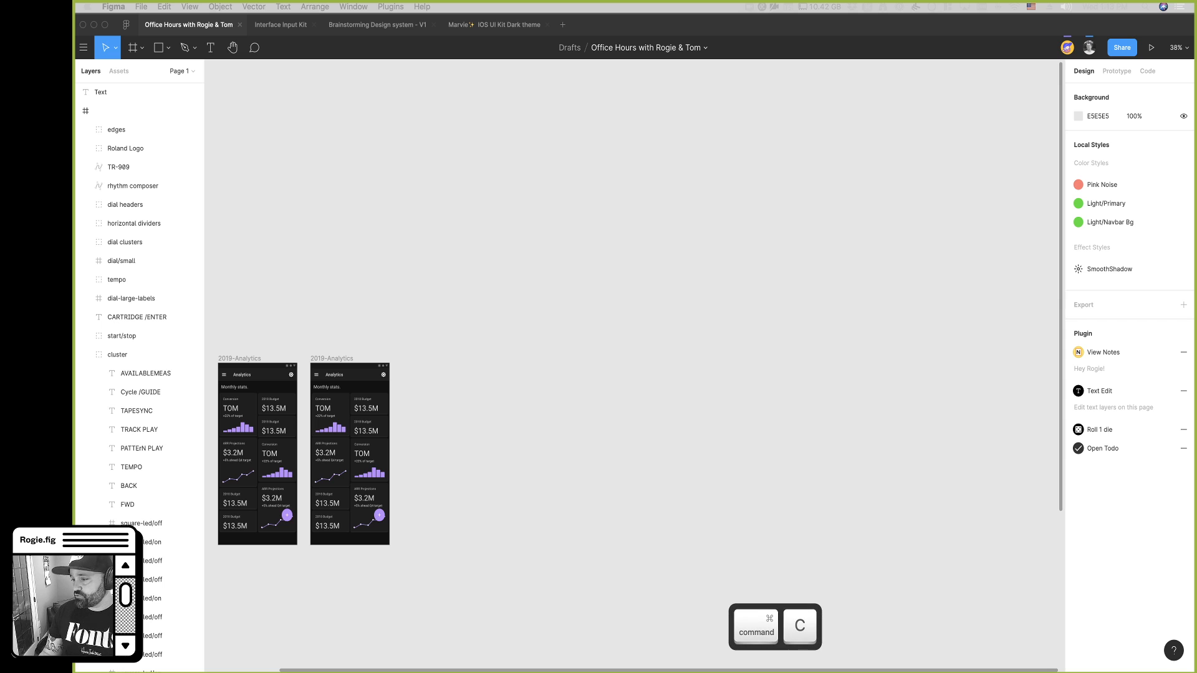
{"action": "key", "text": "super+v"}
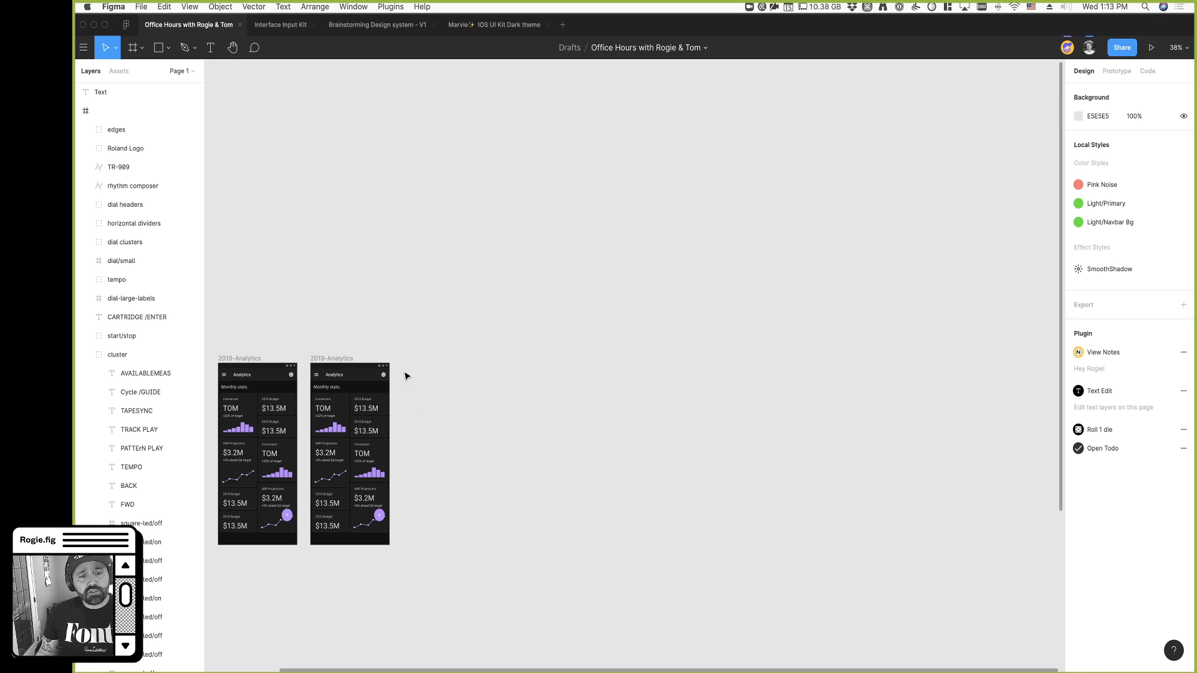
Duplicate the Interface Input Kit file from the Figma Community to the drafts and open the copy
{"action": "left_click", "coordinate": [126, 25]}
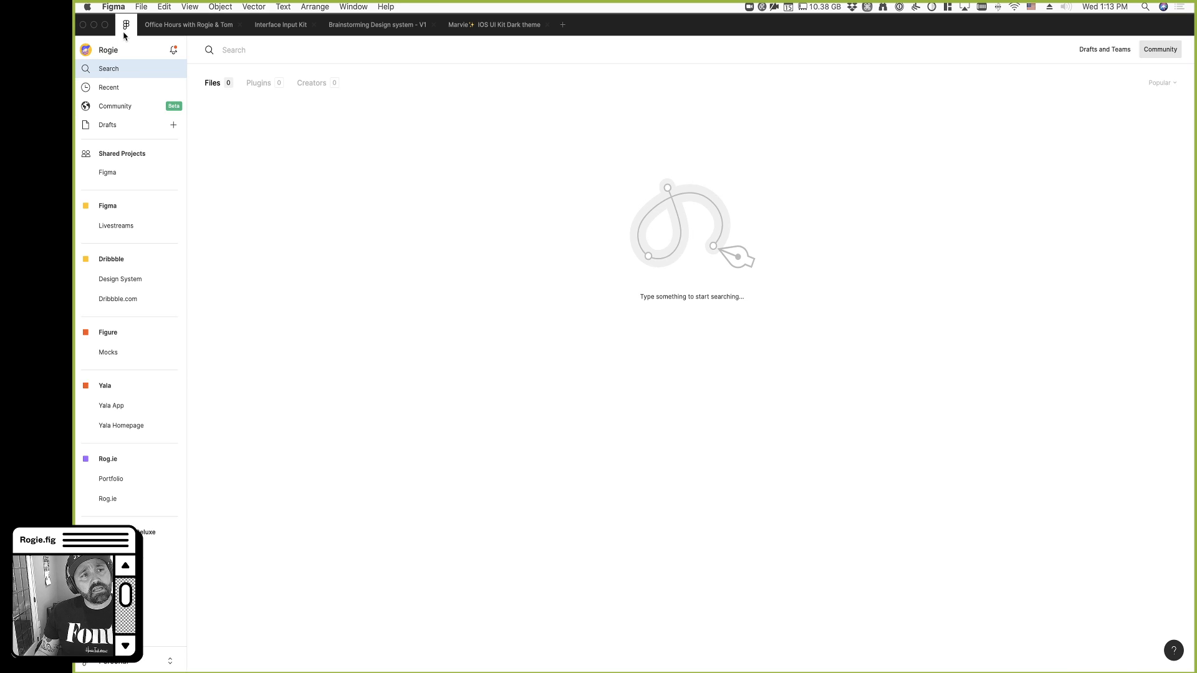
{"action": "left_click", "coordinate": [109, 108]}
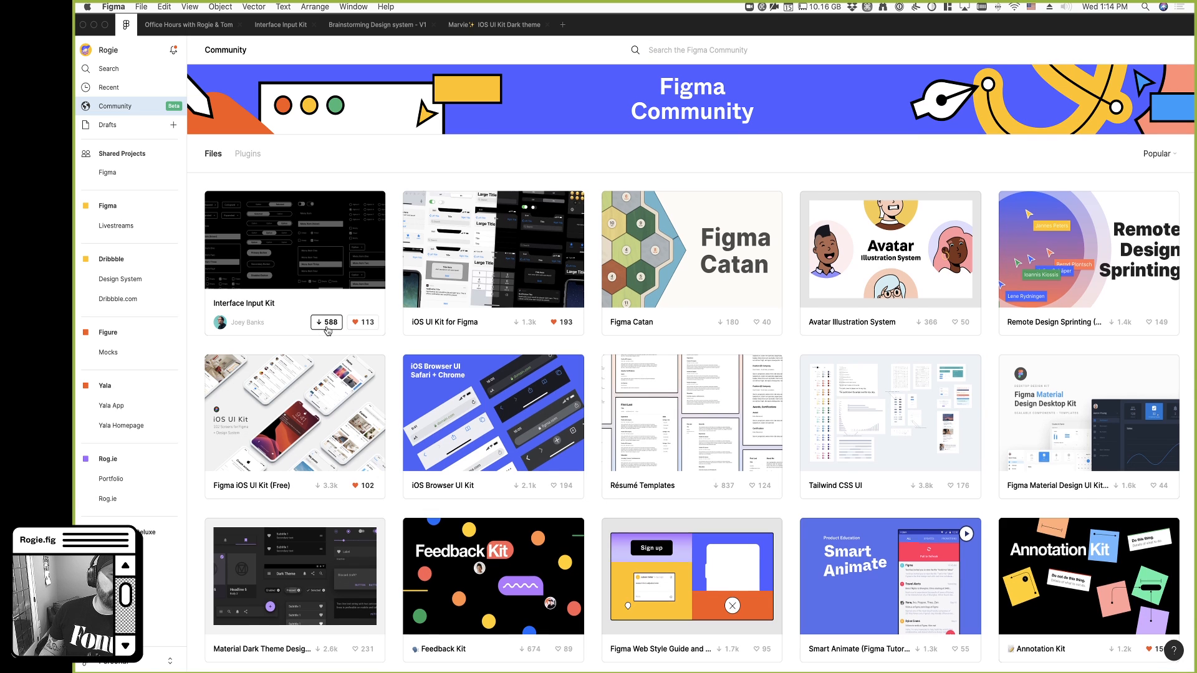
{"action": "scroll", "coordinate": [328, 325], "scroll_direction": "down", "scroll_amount": 1}
{"action": "left_click", "coordinate": [329, 297]}
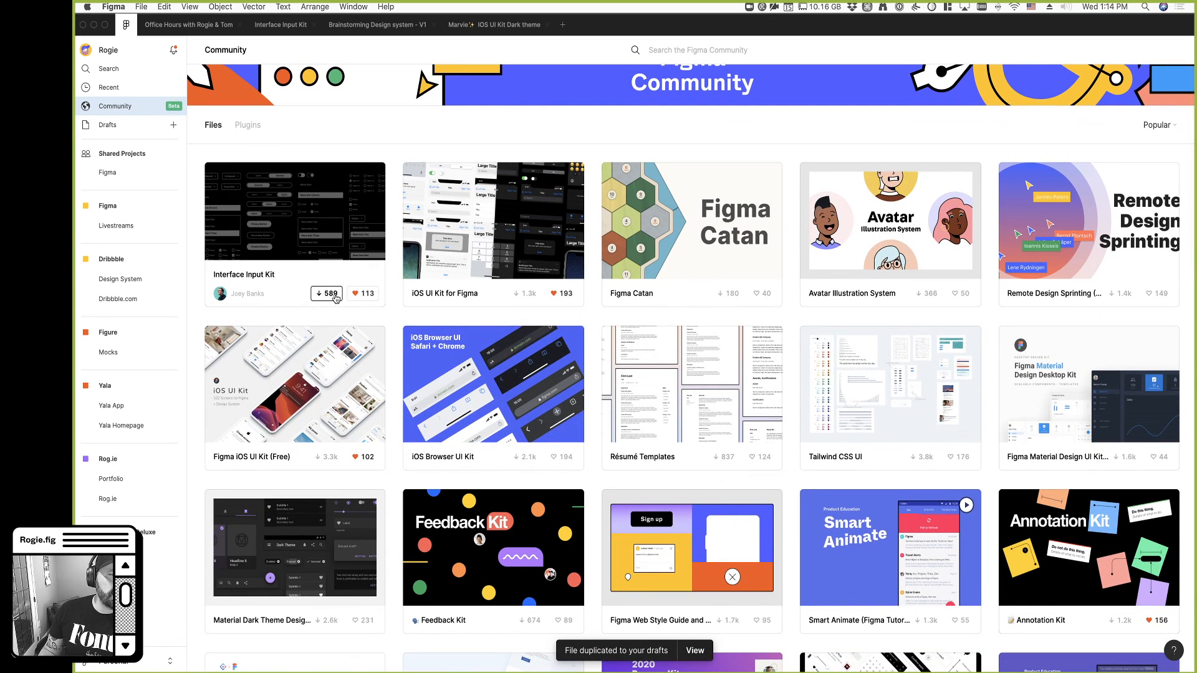
{"action": "left_click", "coordinate": [694, 650]}
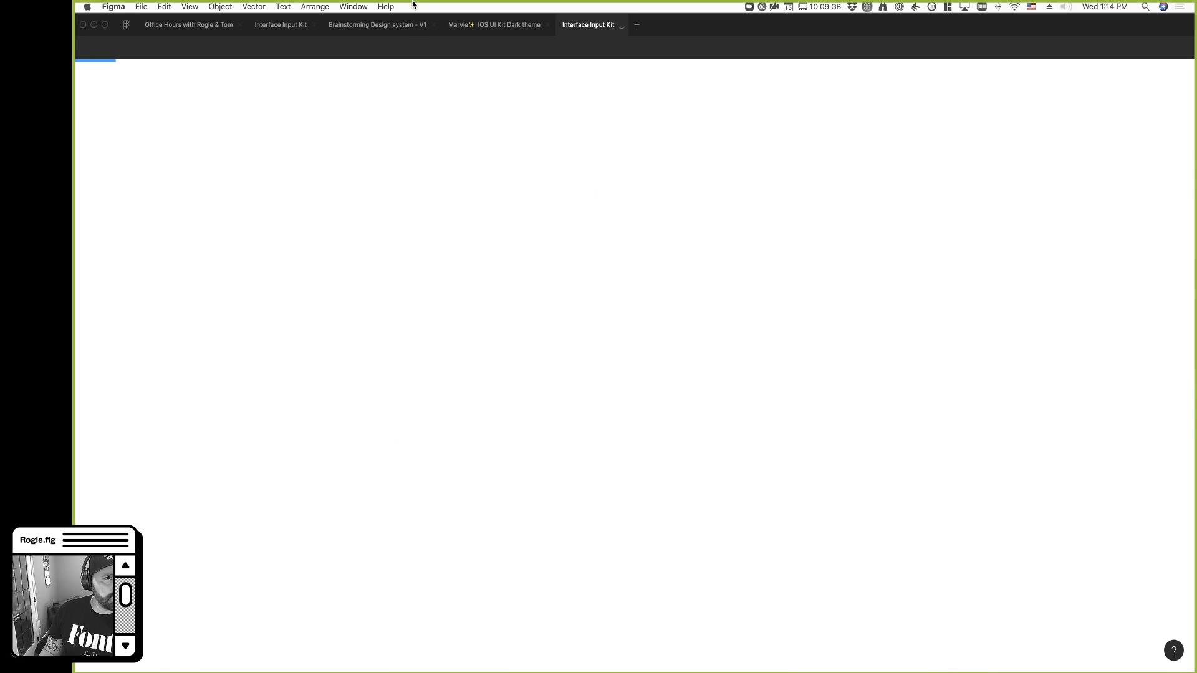
Cut the selected right option out of the first two-option segmented control and undo the cut
{"action": "scroll", "coordinate": [938, 335], "scroll_direction": "up", "scroll_amount": 5}
{"action": "scroll", "coordinate": [399, 327], "scroll_direction": "left", "scroll_amount": 5}
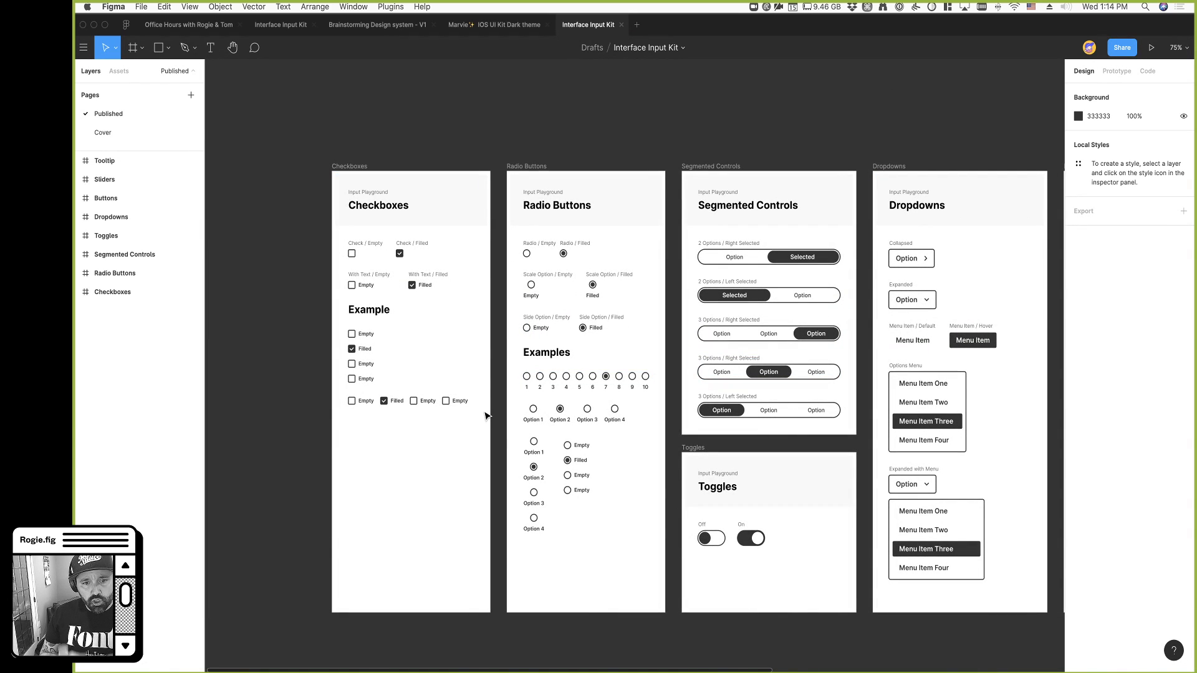
{"action": "scroll", "coordinate": [623, 374], "scroll_direction": "right", "scroll_amount": 5}
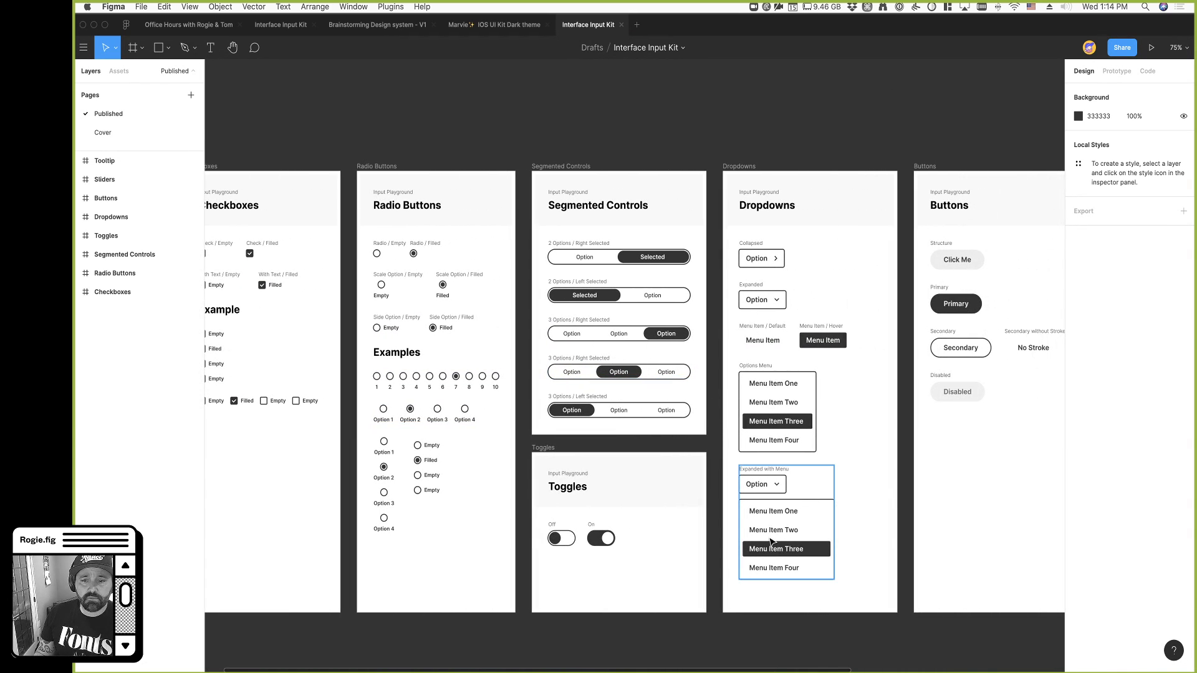
{"action": "scroll", "coordinate": [784, 278], "scroll_direction": "up", "scroll_amount": 5}
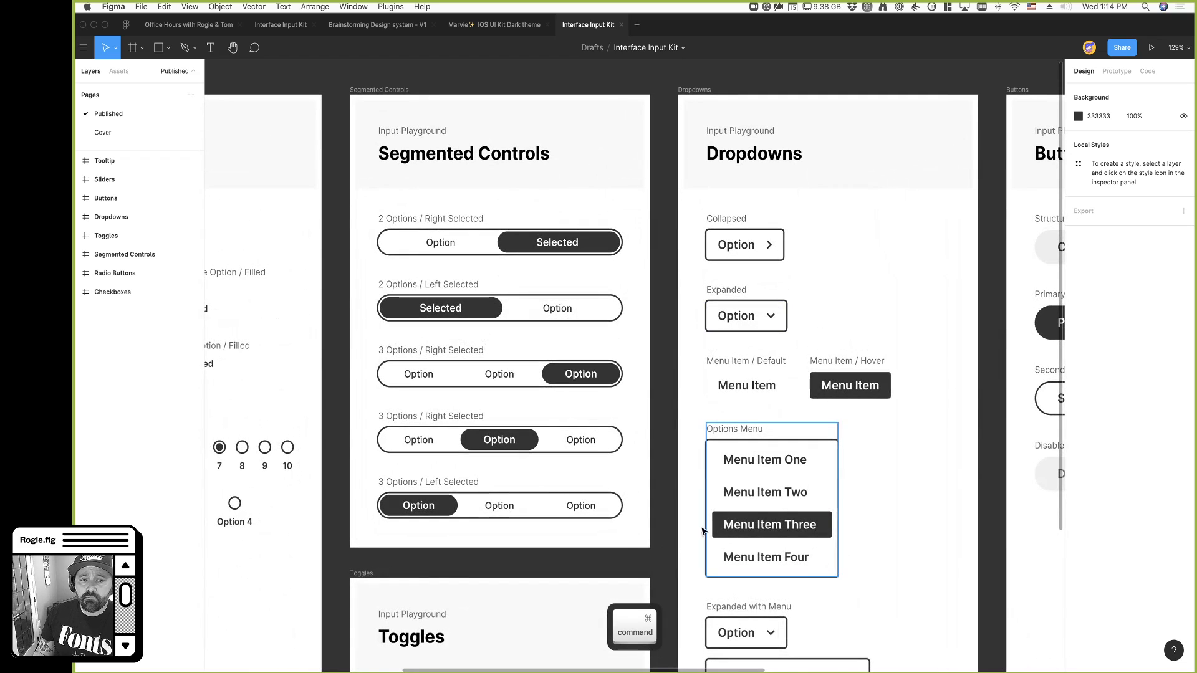
{"action": "left_click", "coordinate": [530, 243], "text": "super"}
{"action": "left_click", "coordinate": [546, 247], "text": "super"}
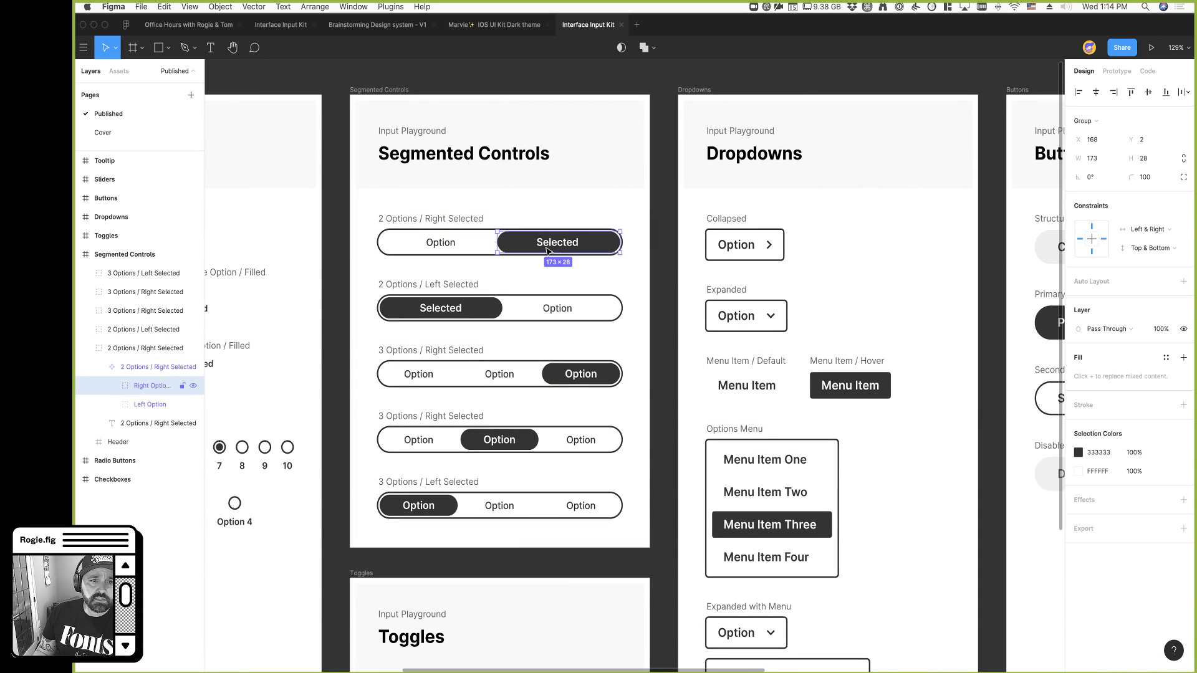
{"action": "key", "text": "super+x"}
{"action": "key", "text": "super+z"}
Replace the label 7 under the filled radio button in the Examples scale with "sdfsdfsdfs" and undo the change
{"action": "scroll", "coordinate": [537, 283], "scroll_direction": "left", "scroll_amount": 4}
{"action": "scroll", "coordinate": [534, 284], "scroll_direction": "down", "scroll_amount": 3}
{"action": "scroll", "coordinate": [534, 281], "scroll_direction": "left", "scroll_amount": 2}
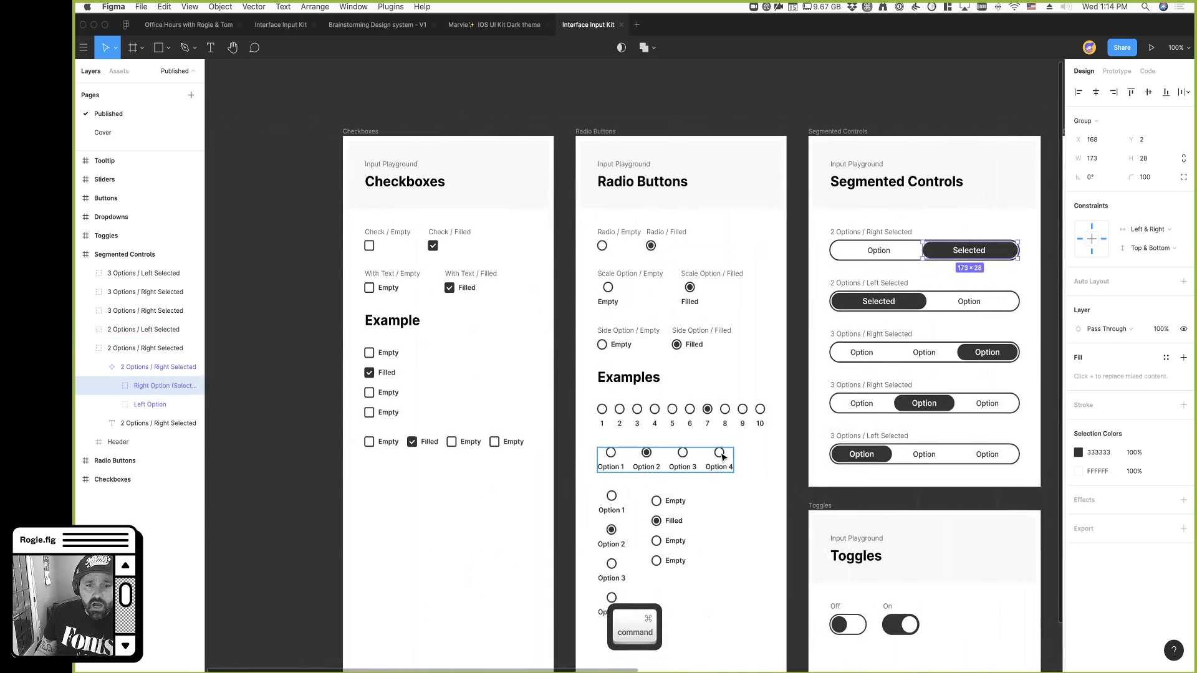
{"action": "double_click", "coordinate": [707, 424], "text": "super"}
{"action": "type", "text": "sdfsdfsdfs"}
{"action": "key", "text": "Escape"}
{"action": "key", "text": "super+z"}
Select the Right tooltip component in the Tooltip frame and expand it in the layer tree to inspect its structure
{"action": "scroll", "coordinate": [757, 487], "scroll_direction": "down", "scroll_amount": 2}
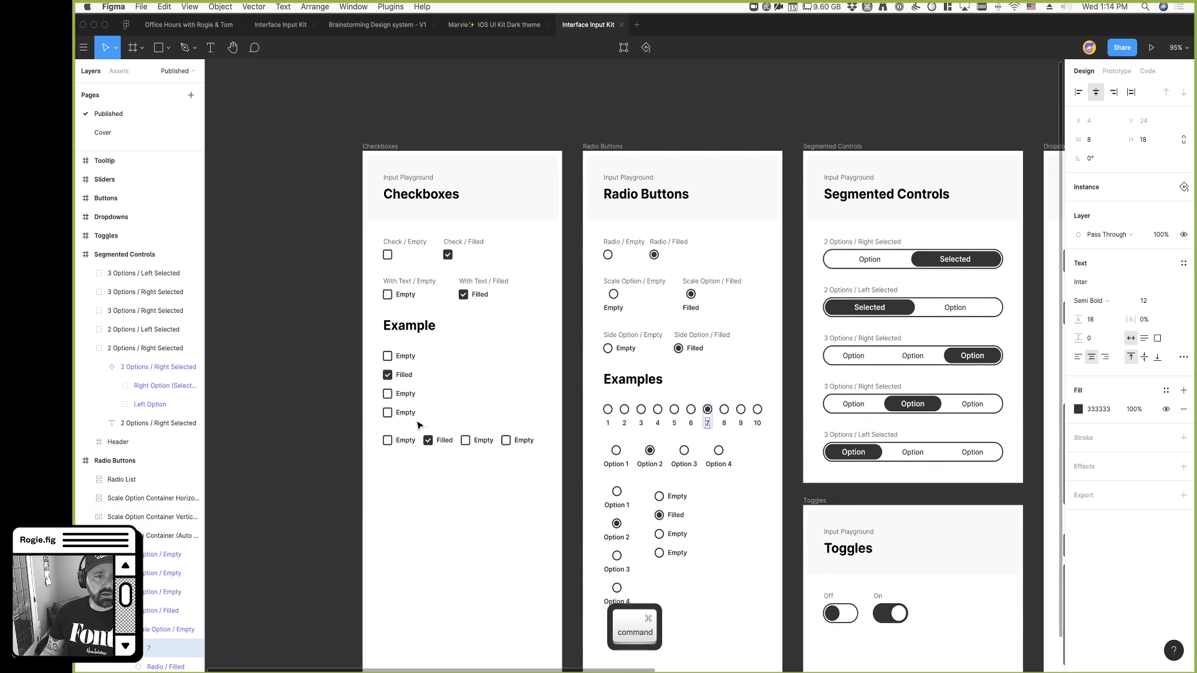
{"action": "scroll", "coordinate": [315, 265], "scroll_direction": "right", "scroll_amount": 10}
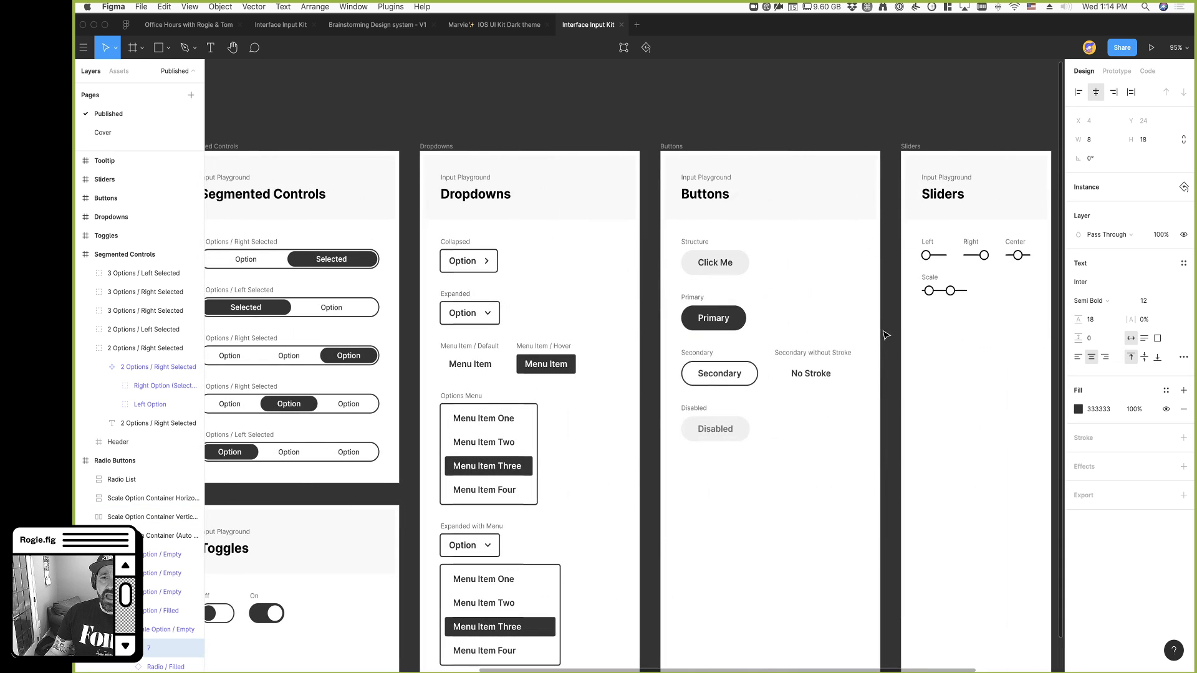
{"action": "scroll", "coordinate": [523, 460], "scroll_direction": "down", "scroll_amount": 4}
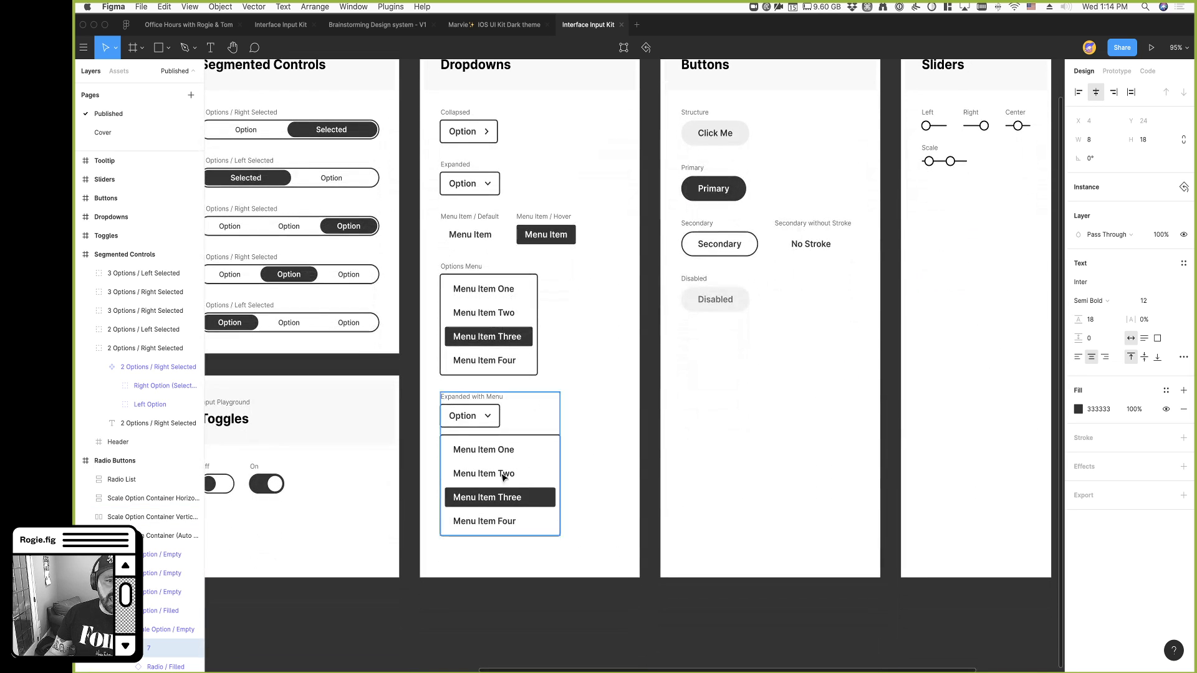
{"action": "scroll", "coordinate": [892, 397], "scroll_direction": "right", "scroll_amount": 8}
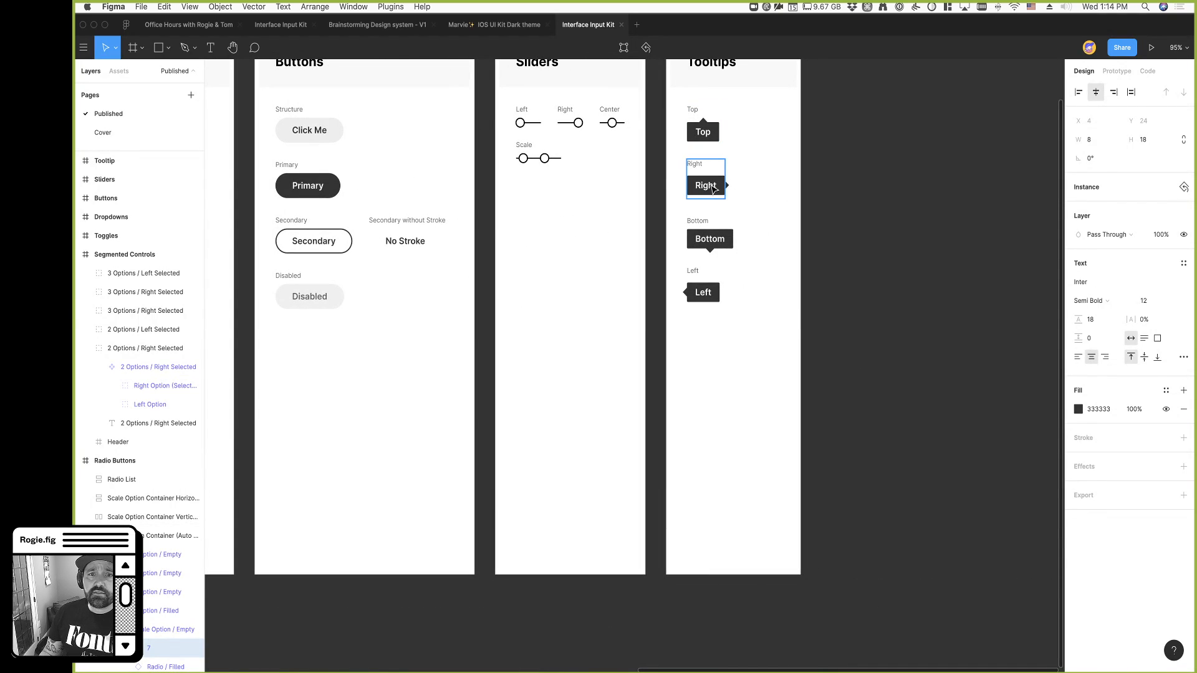
{"action": "left_click", "coordinate": [714, 188]}
{"action": "left_click", "coordinate": [99, 235]}
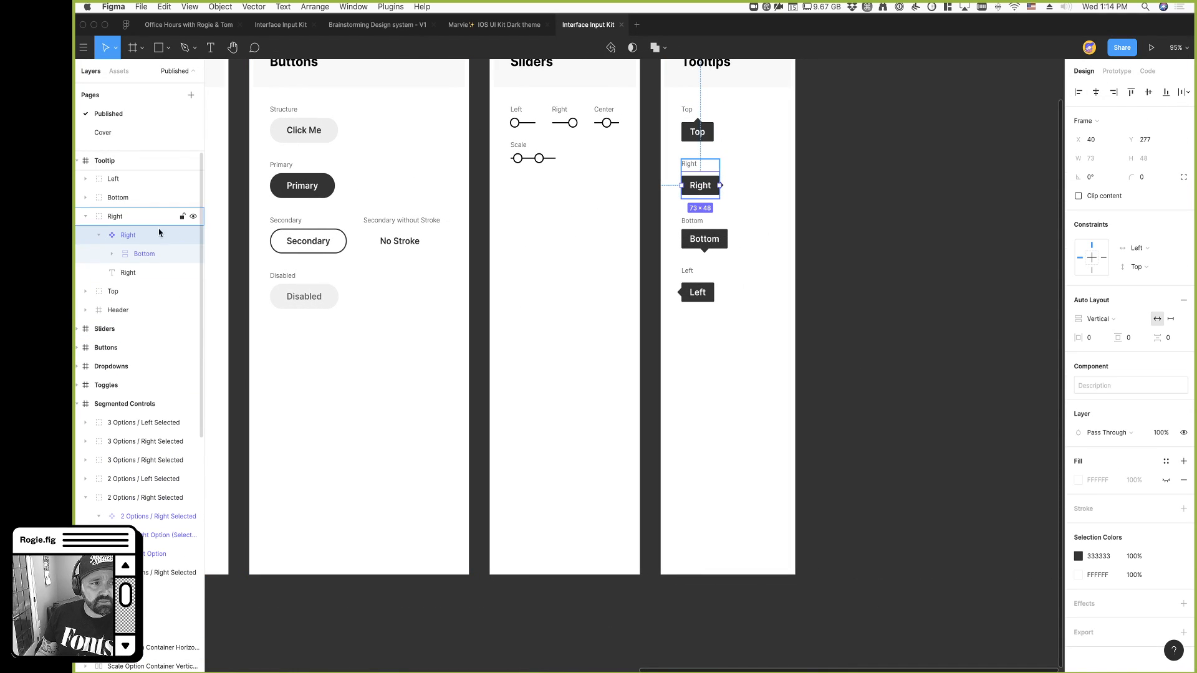
Expand the Bottom layer inside the Right tooltip component to inspect its marker layers, then clear the selection and view all kit frames
{"action": "left_click", "coordinate": [110, 255]}
{"action": "scroll", "coordinate": [191, 273], "scroll_direction": "down", "scroll_amount": 1}
{"action": "left_click", "coordinate": [944, 318]}
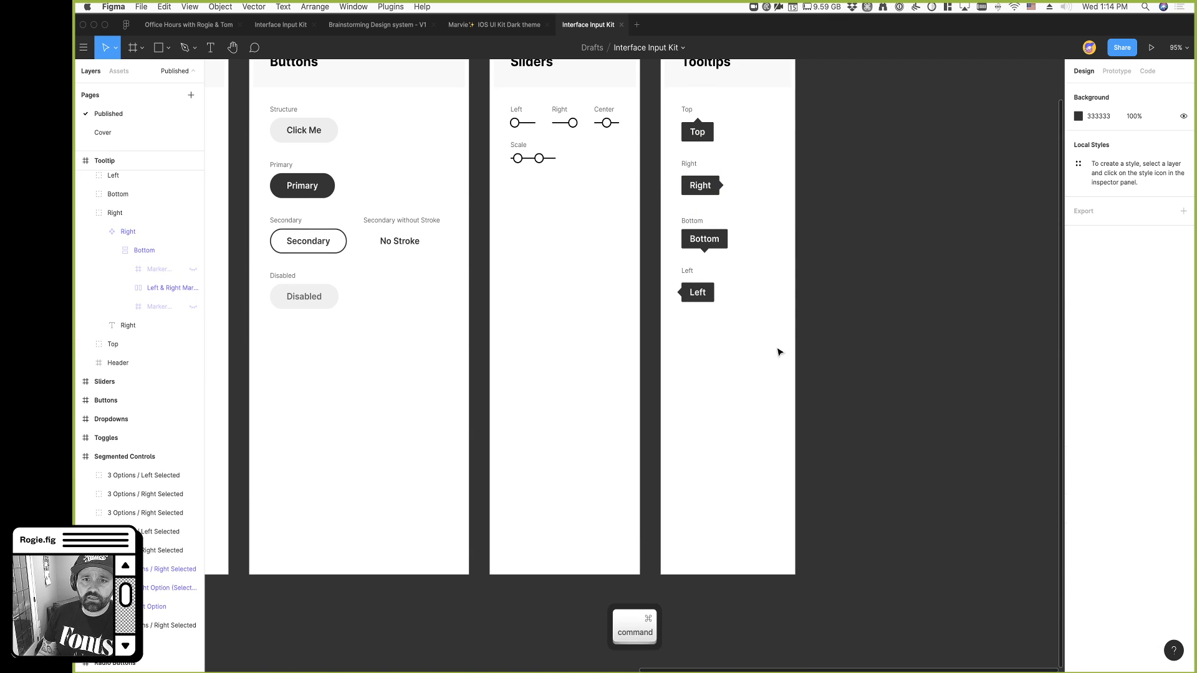
{"action": "scroll", "coordinate": [766, 353], "scroll_direction": "down", "scroll_amount": 3, "text": "super"}
{"action": "scroll", "coordinate": [766, 353], "scroll_direction": "down", "scroll_amount": 5, "text": "super"}
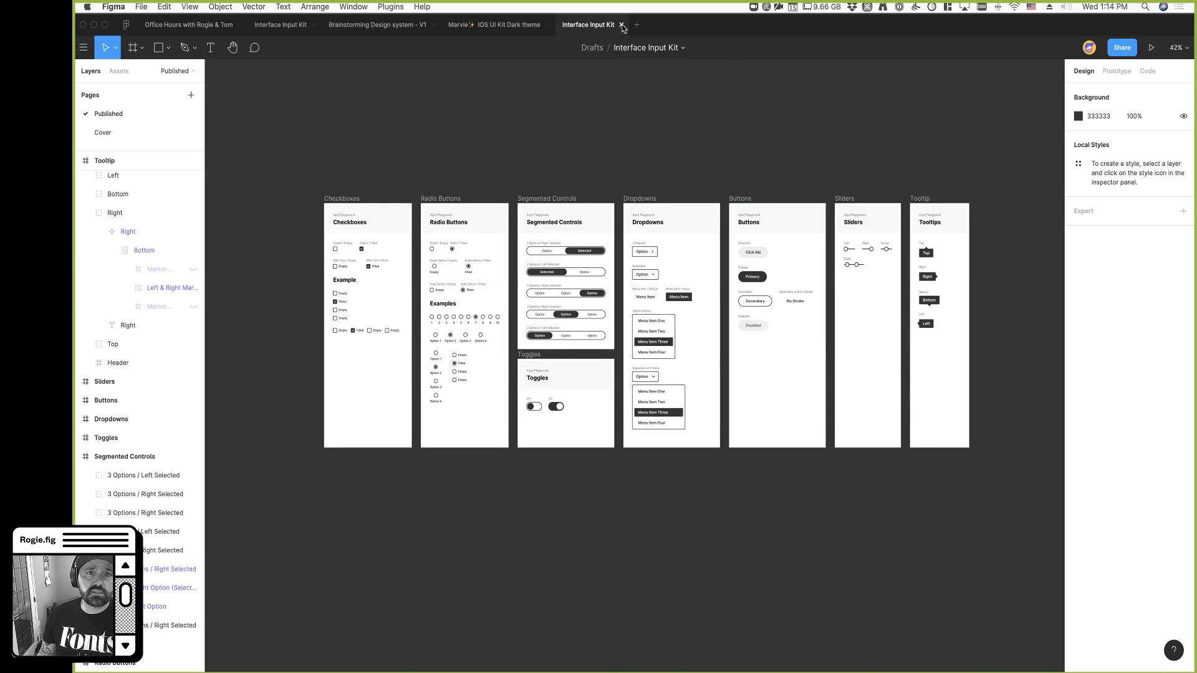
Close the Interface Input Kit copy and return to the Figma Community page to browse its popular files
{"action": "left_click", "coordinate": [493, 25]}
{"action": "left_click", "coordinate": [126, 24]}
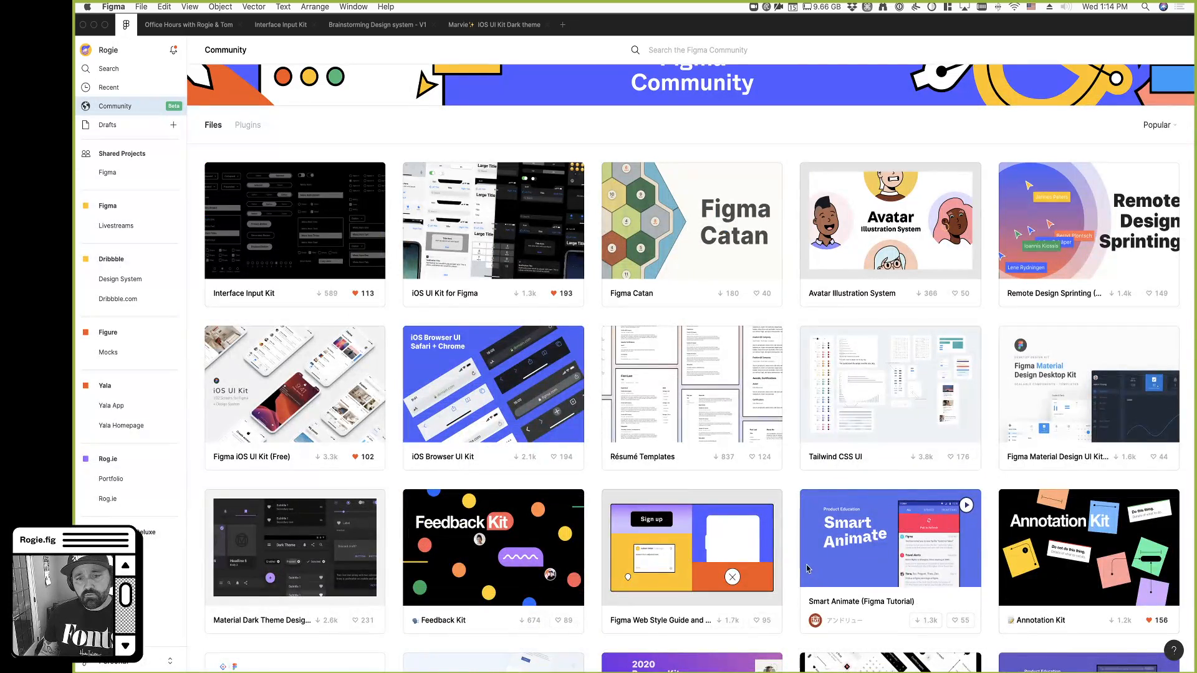
{"action": "scroll", "coordinate": [806, 569], "scroll_direction": "down", "scroll_amount": 3}
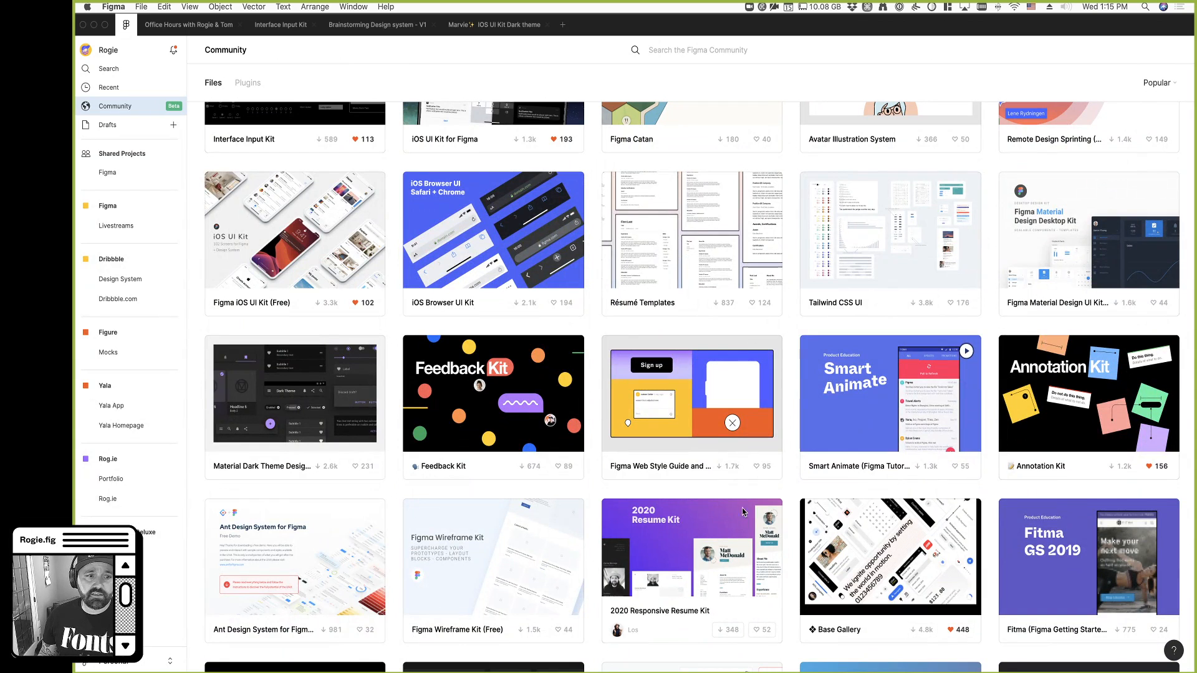
{"action": "scroll", "coordinate": [789, 499], "scroll_direction": "down", "scroll_amount": 4}
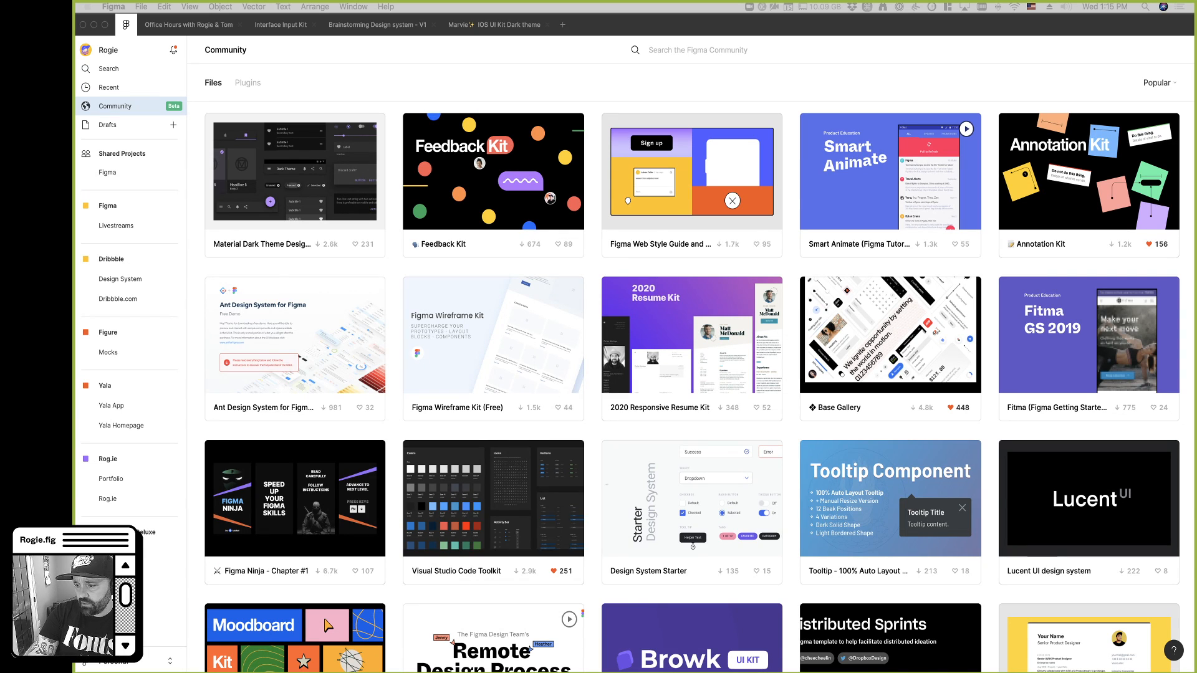
{"action": "key", "text": "shift+2"}
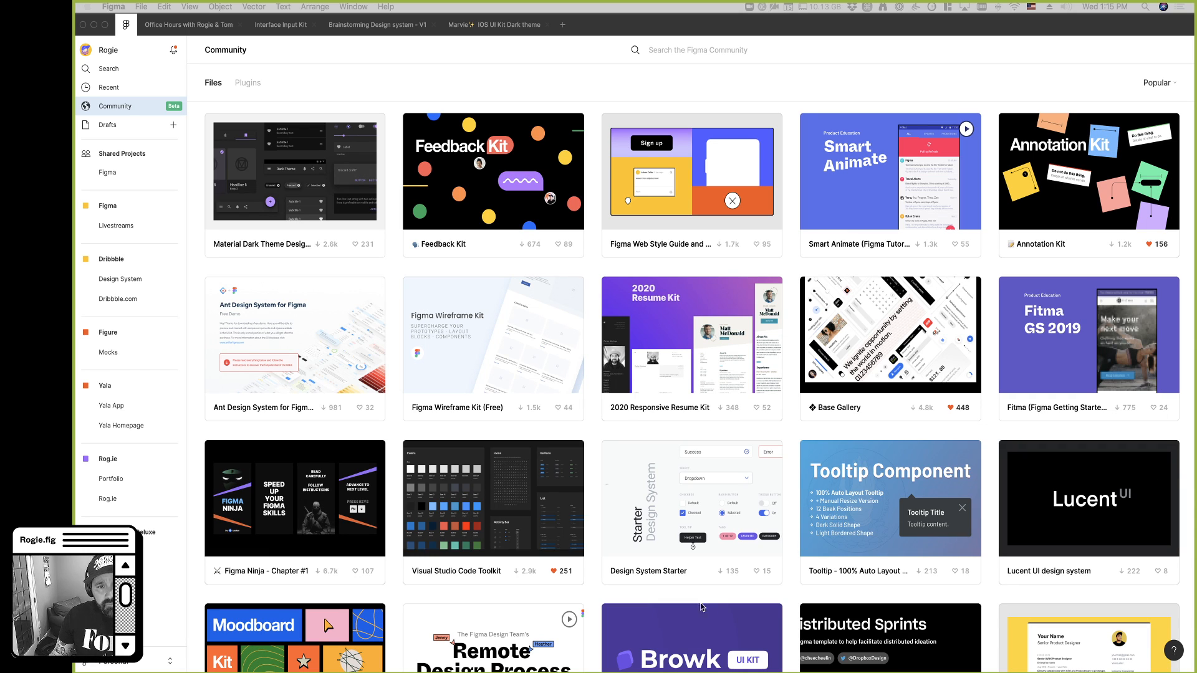
{"action": "scroll", "coordinate": [626, 590], "scroll_direction": "down", "scroll_amount": 2}
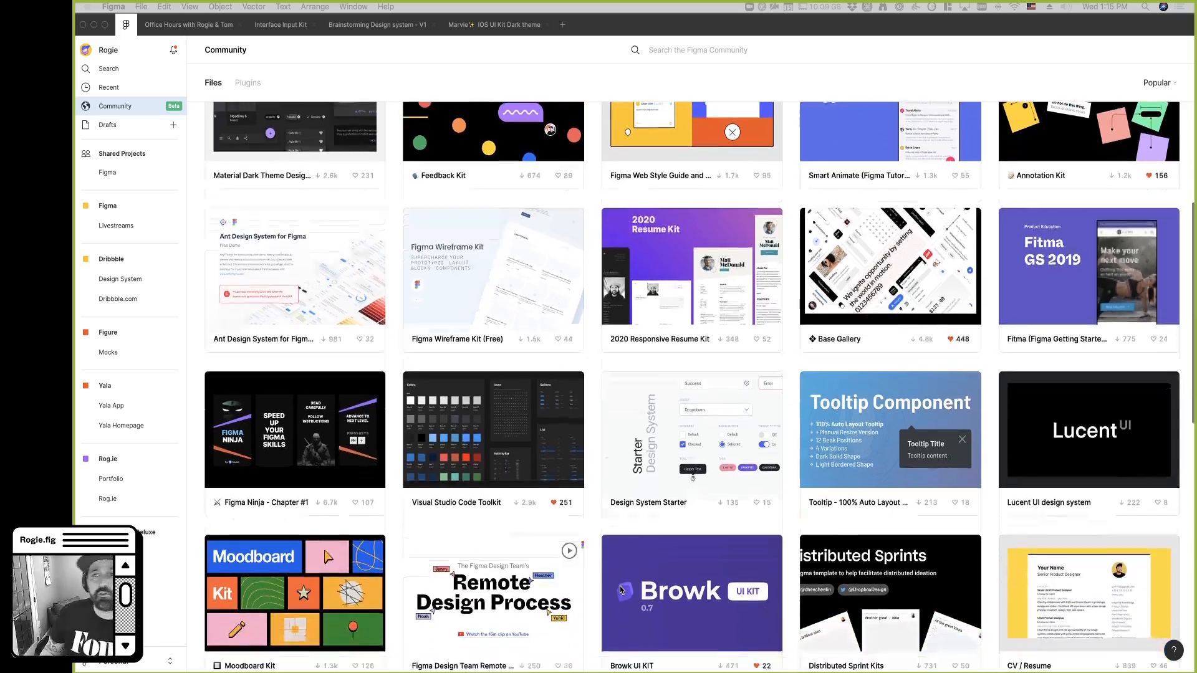
{"action": "scroll", "coordinate": [623, 591], "scroll_direction": "up", "scroll_amount": 5}
{"action": "scroll", "coordinate": [620, 590], "scroll_direction": "up", "scroll_amount": 3}
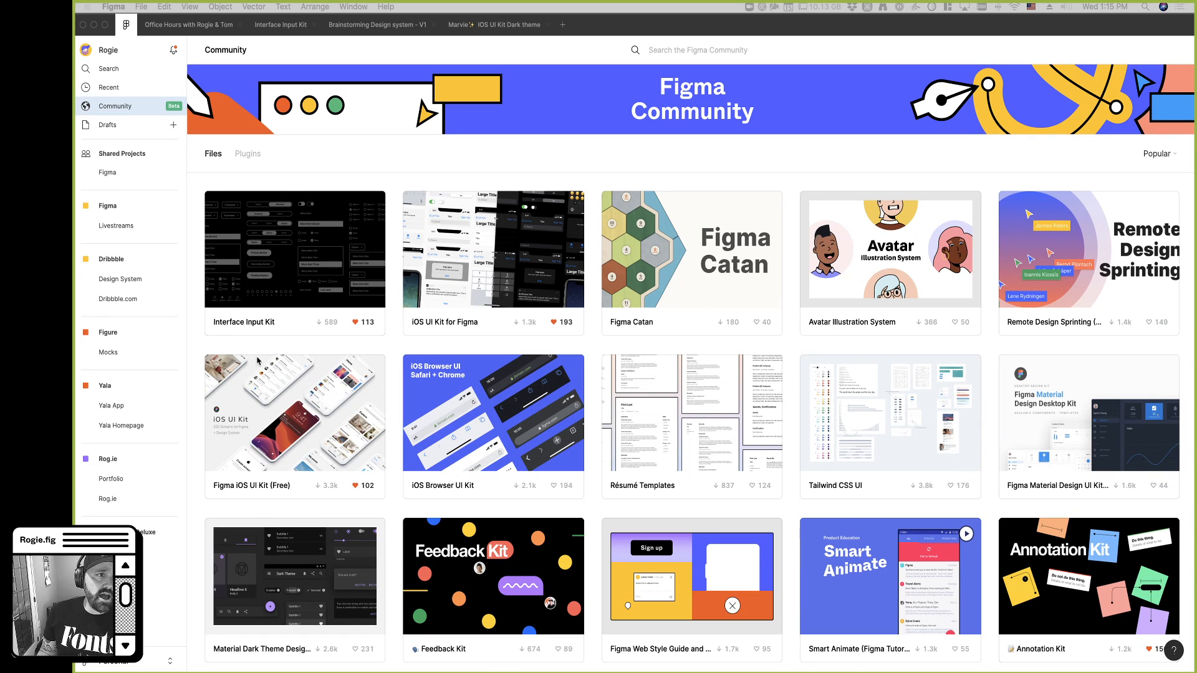
{"action": "key", "text": "super"}
{"action": "key", "text": "super+Tab"}
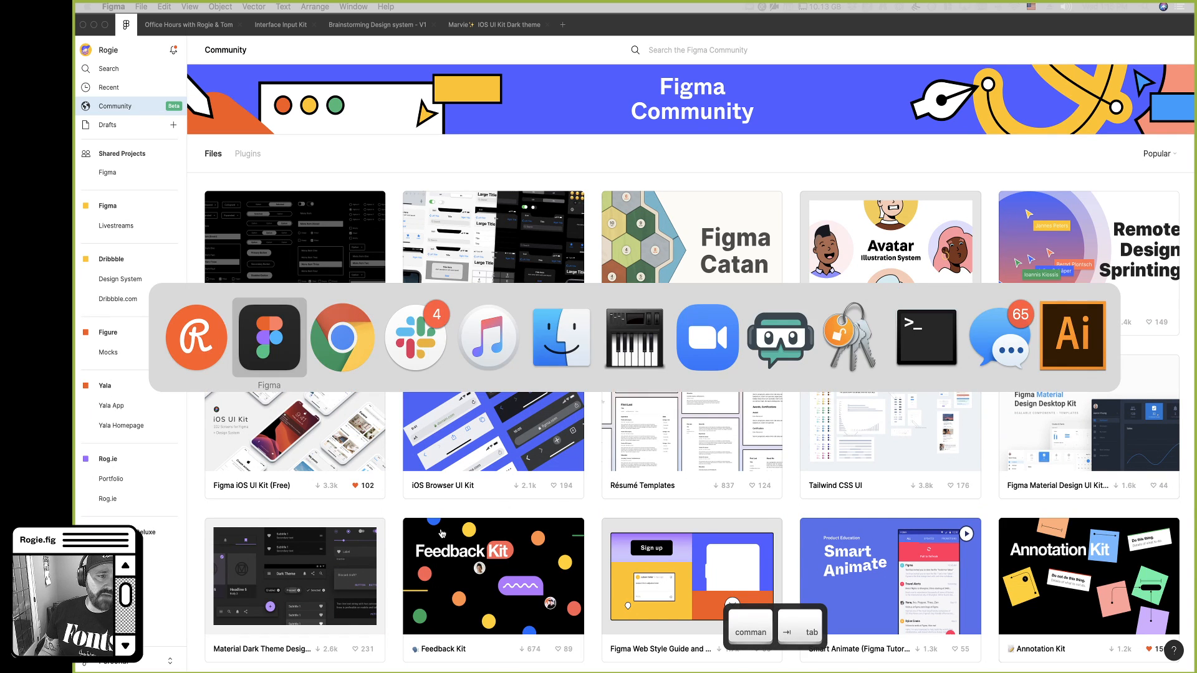
{"action": "left_click", "coordinate": [780, 338]}
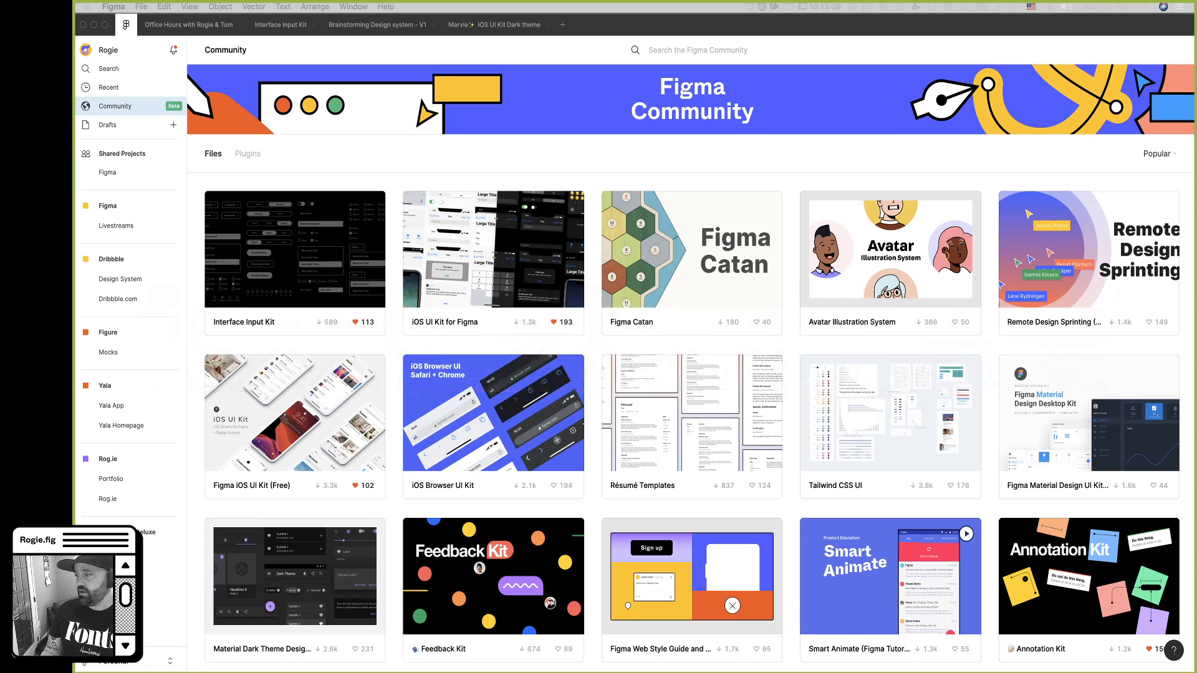